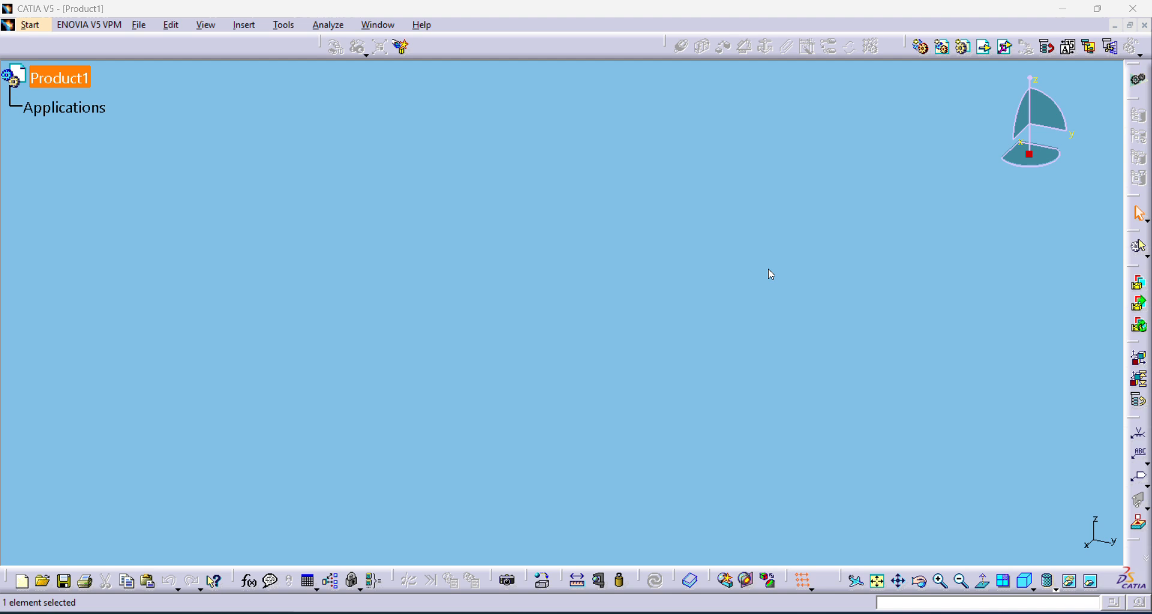
Close the empty product and create a new Part Design part.
{"action": "left_click", "coordinate": [1144, 25]}
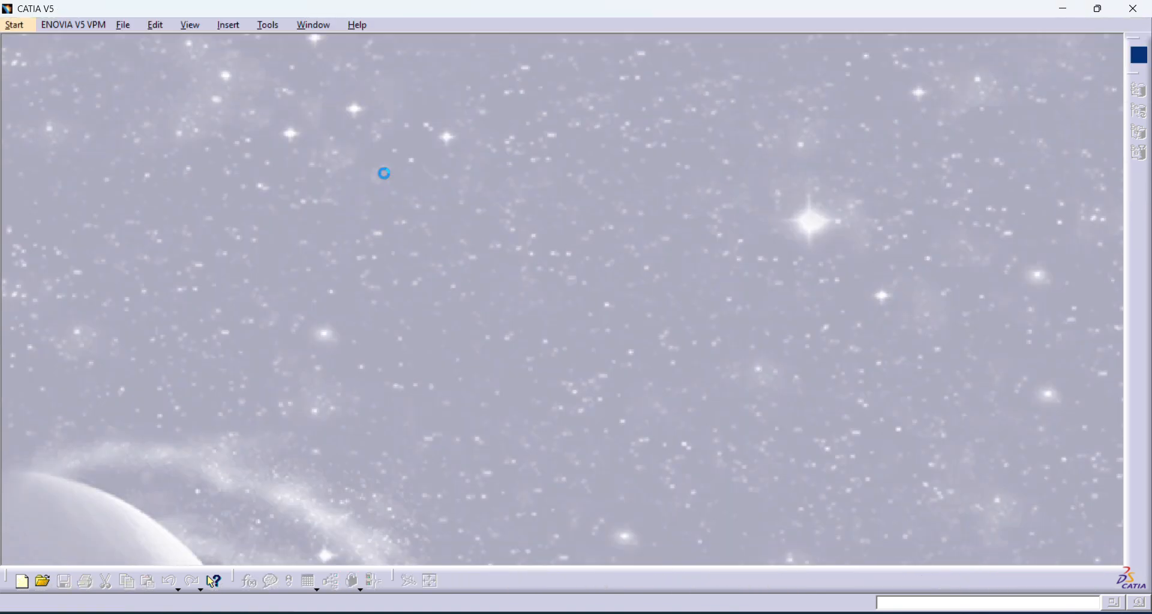
{"action": "left_click", "coordinate": [15, 25]}
{"action": "mouse_move", "coordinate": [72, 76]}
{"action": "left_click", "coordinate": [285, 73]}
{"action": "left_click", "coordinate": [1027, 543]}
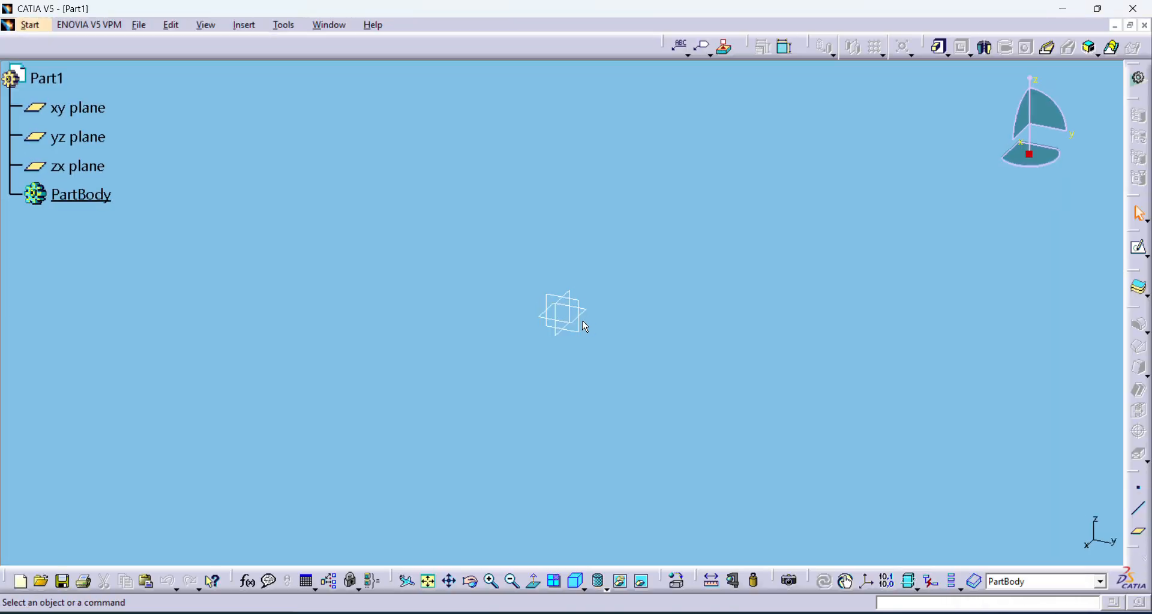
Open a new sketch on the xy plane.
{"action": "left_click", "coordinate": [583, 317]}
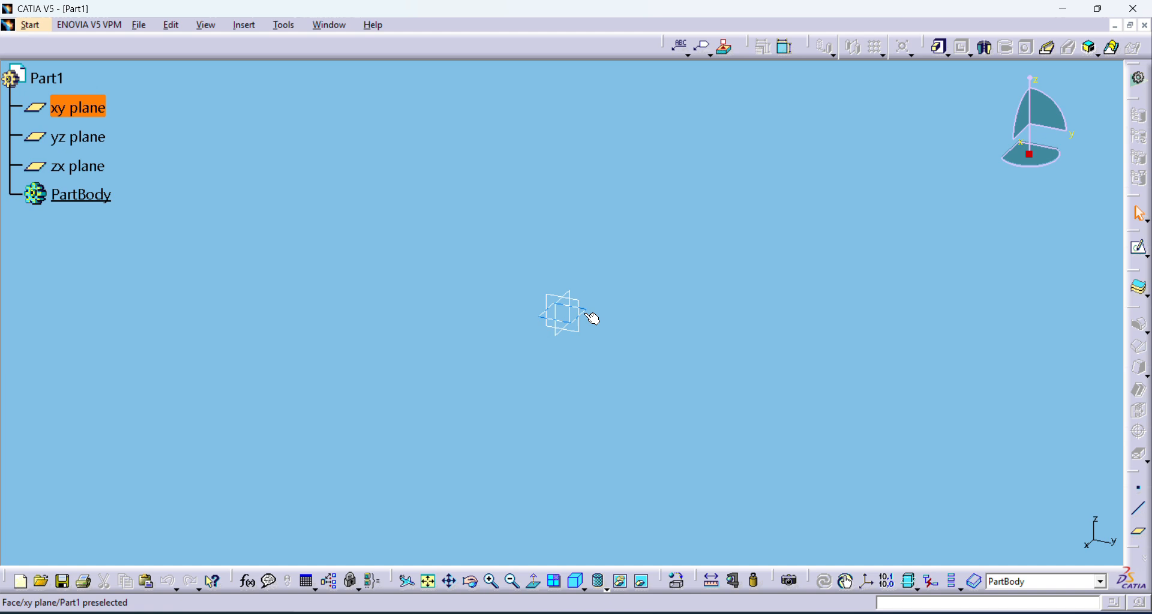
{"action": "left_click", "coordinate": [1142, 249]}
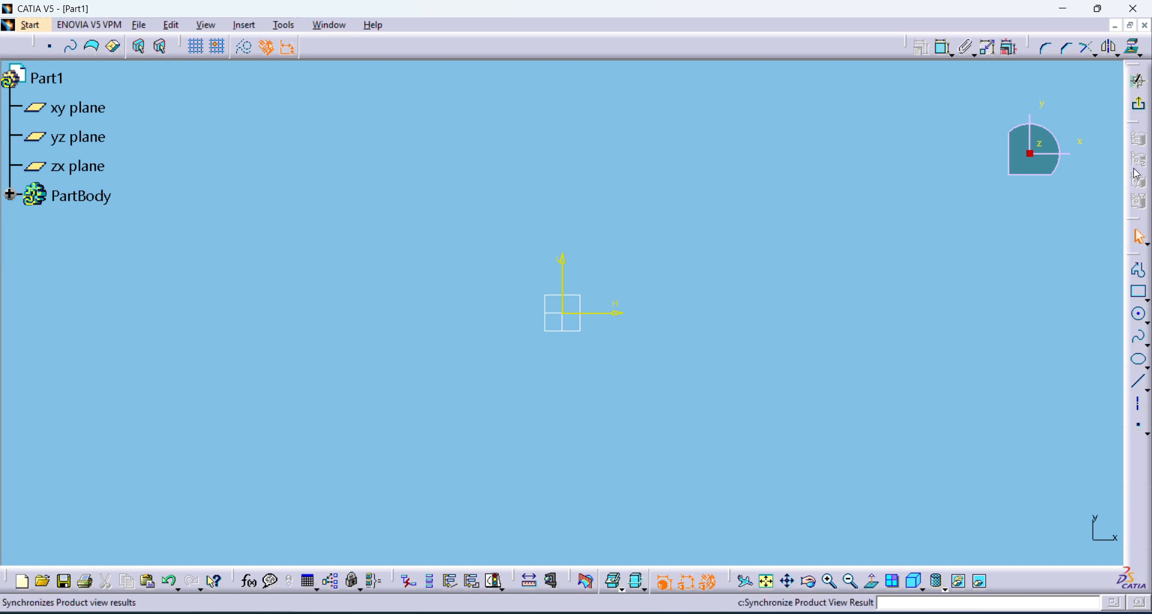
{"action": "left_click", "coordinate": [1145, 324]}
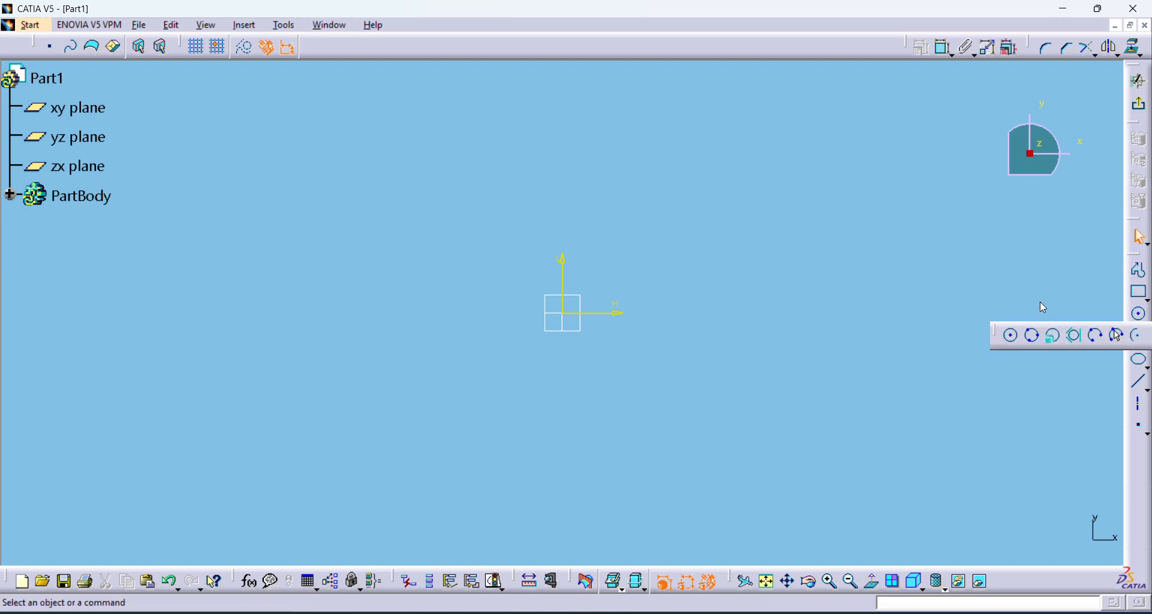
Sketch a horizontal elongated hole starting at the origin, about 77 mm between centres and about 35 mm in radius.
{"action": "left_click", "coordinate": [1146, 297]}
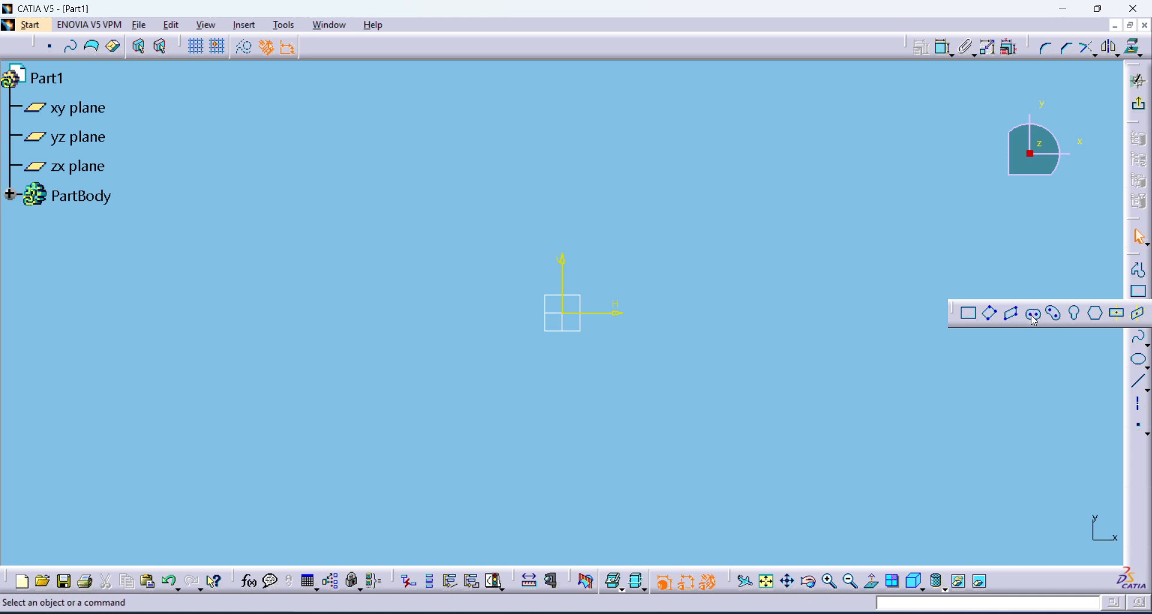
{"action": "left_click", "coordinate": [1055, 314]}
{"action": "left_click", "coordinate": [572, 318]}
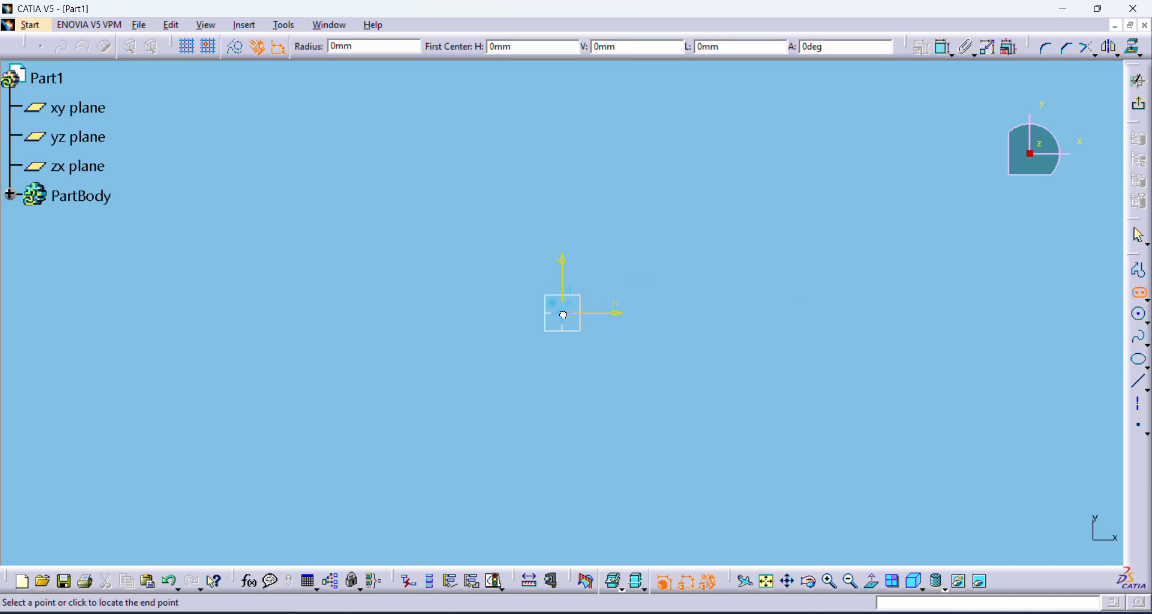
{"action": "left_click", "coordinate": [727, 318]}
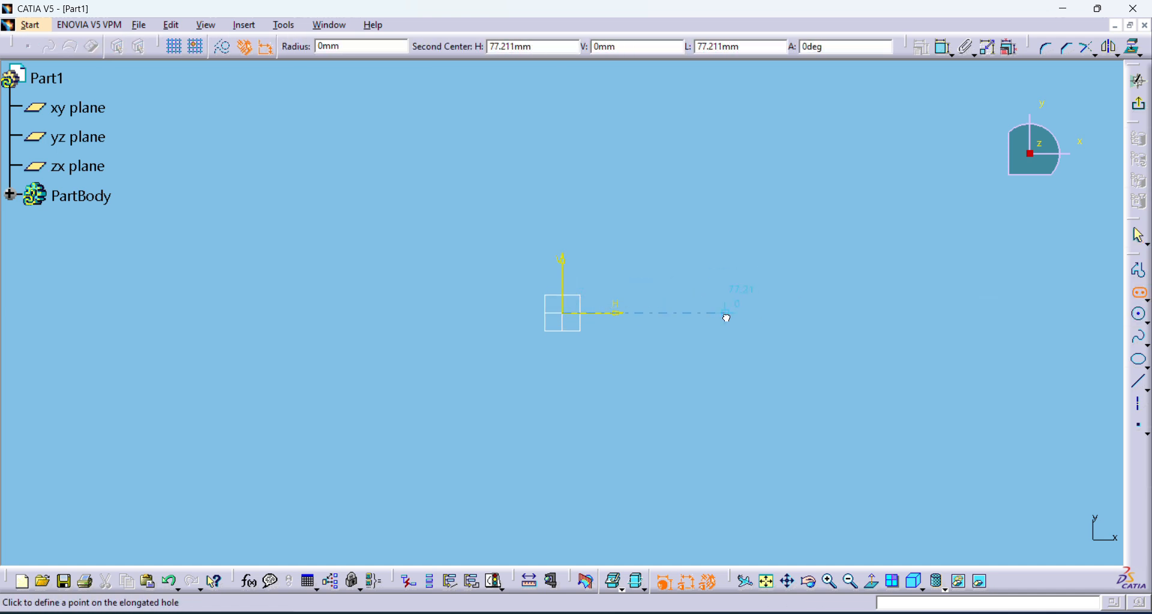
{"action": "left_click", "coordinate": [748, 240]}
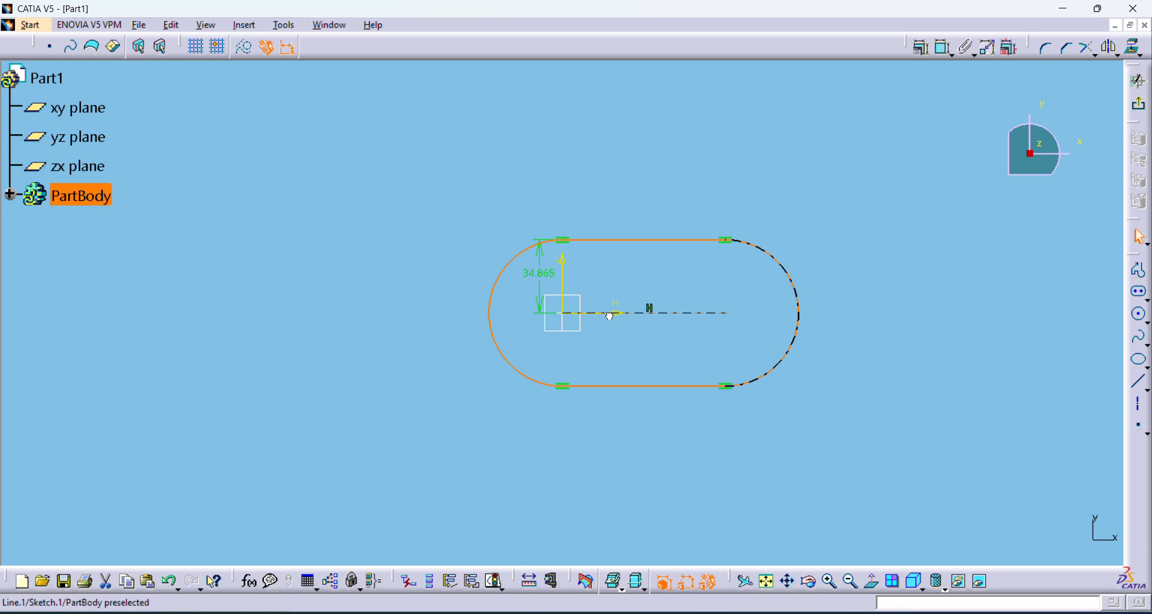
Stretch the elongated profile slightly along the horizontal axis, then delete all the sketch geometry.
{"action": "mouse_move", "coordinate": [606, 313]}
{"action": "left_mouse_down"}
{"action": "mouse_move", "coordinate": [548, 314]}
{"action": "mouse_move", "coordinate": [623, 314]}
{"action": "left_mouse_up"}
{"action": "left_click", "coordinate": [566, 315]}
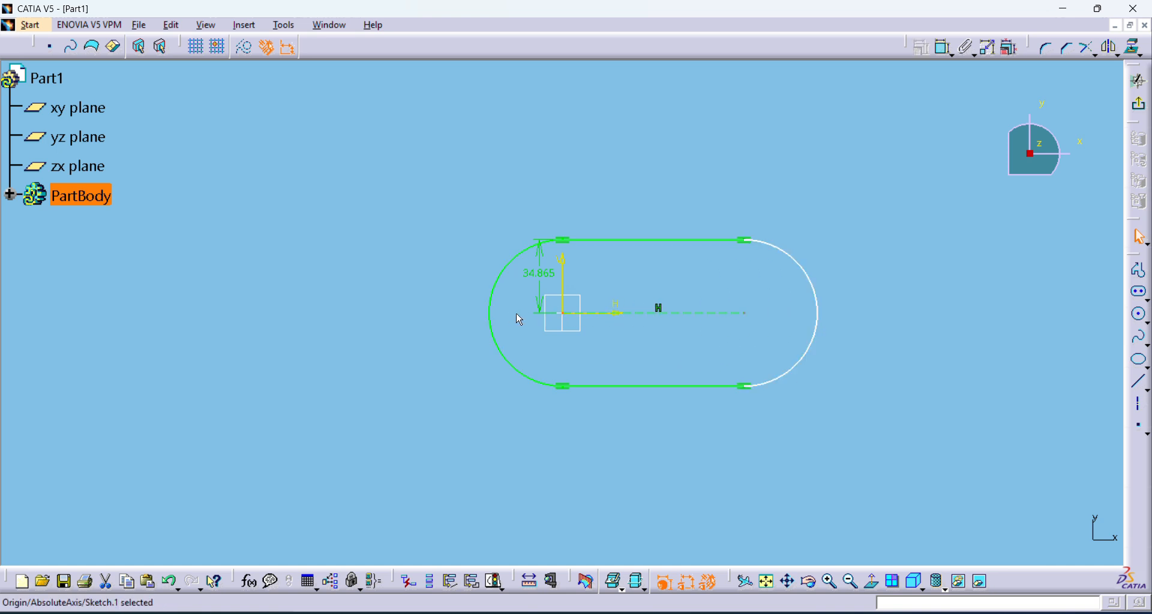
{"action": "left_click", "coordinate": [979, 462]}
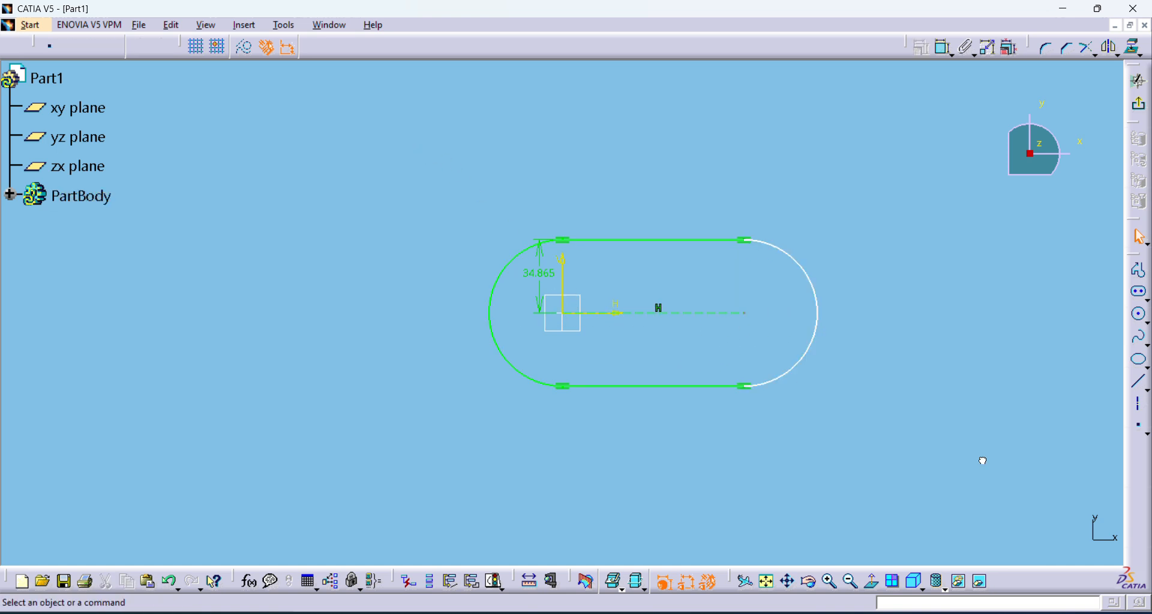
{"action": "key", "text": "ctrl+a"}
{"action": "key", "text": "Delete"}
Sketch a horizontal elongated hole roughly centred on the origin, about 138 mm between centres and about 47 mm in radius.
{"action": "left_click", "coordinate": [1140, 292]}
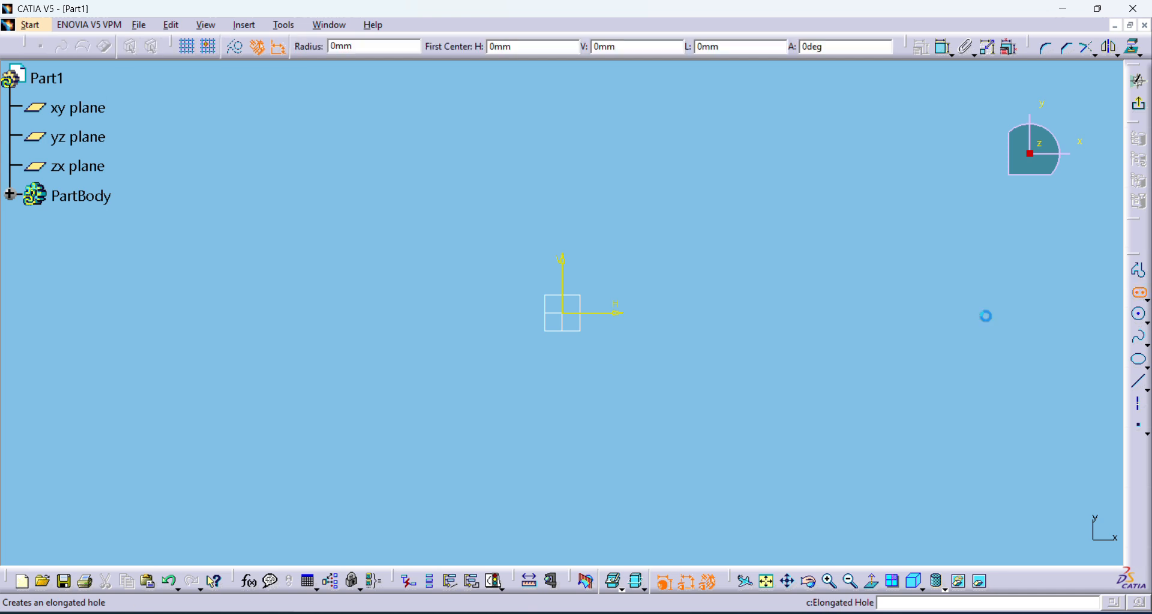
{"action": "left_click", "coordinate": [419, 313]}
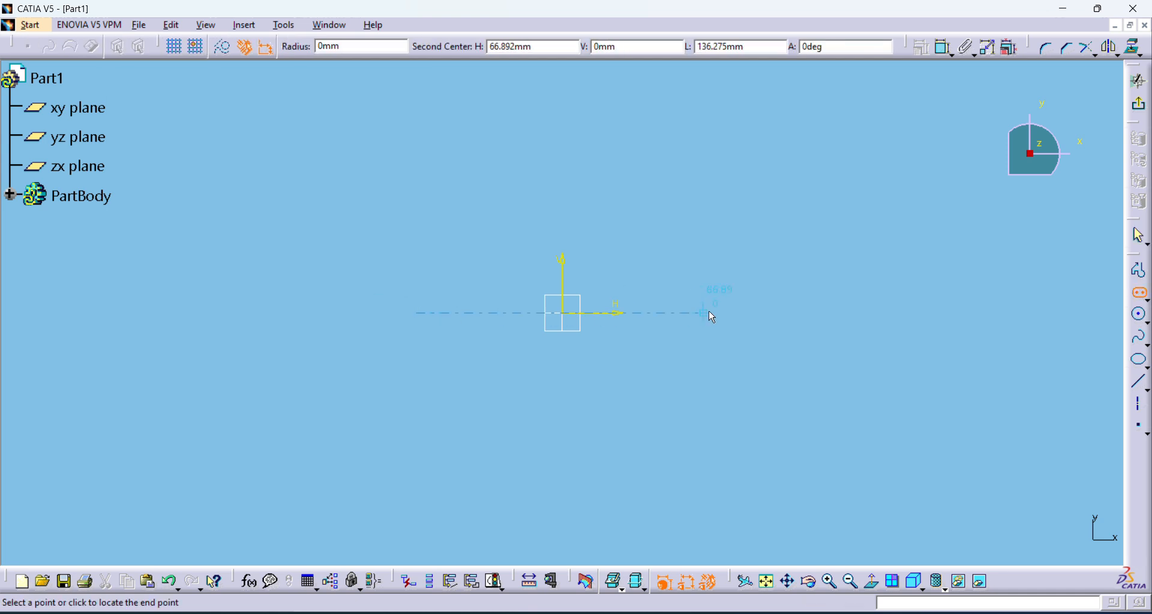
{"action": "left_click", "coordinate": [709, 313]}
{"action": "left_click", "coordinate": [713, 214]}
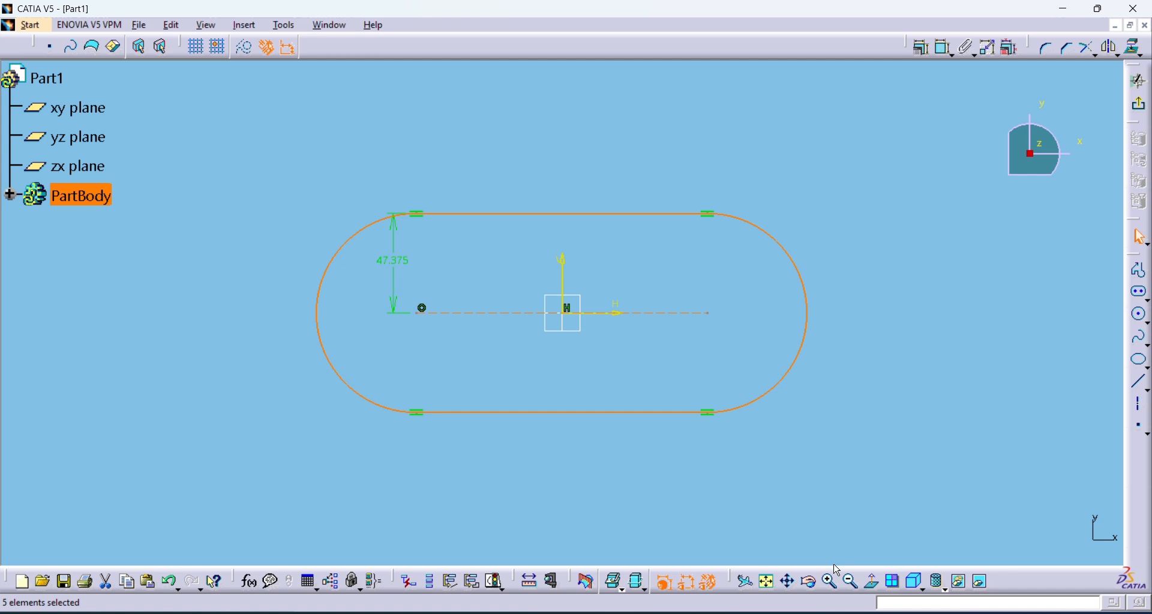
{"action": "key", "text": "Escape"}
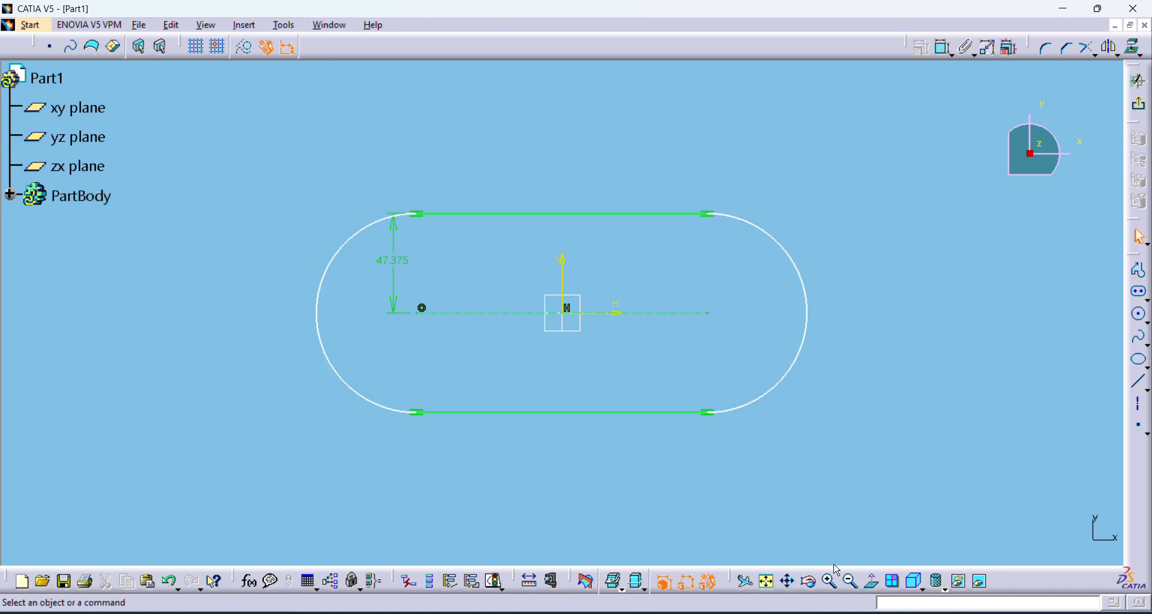
Set the elongated profile's radius dimension to 90 mm.
{"action": "double_click", "coordinate": [401, 273]}
{"action": "type", "text": "90"}
{"action": "key", "text": "Return"}
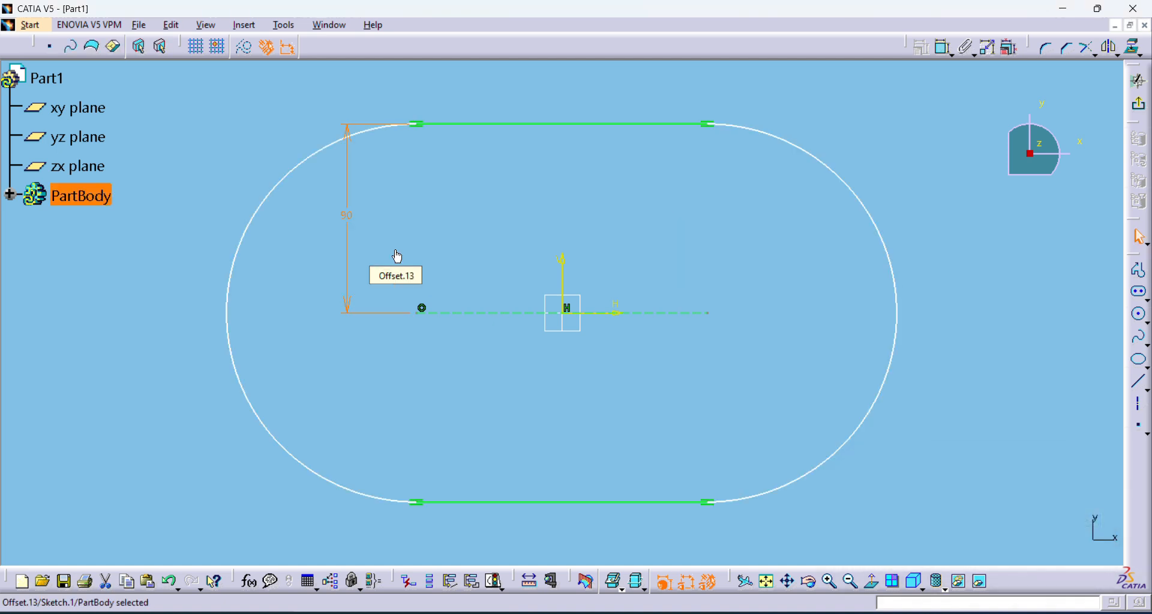
Dimension the profile's overall length between its two end arcs and set it to 300 mm.
{"action": "left_click", "coordinate": [939, 44]}
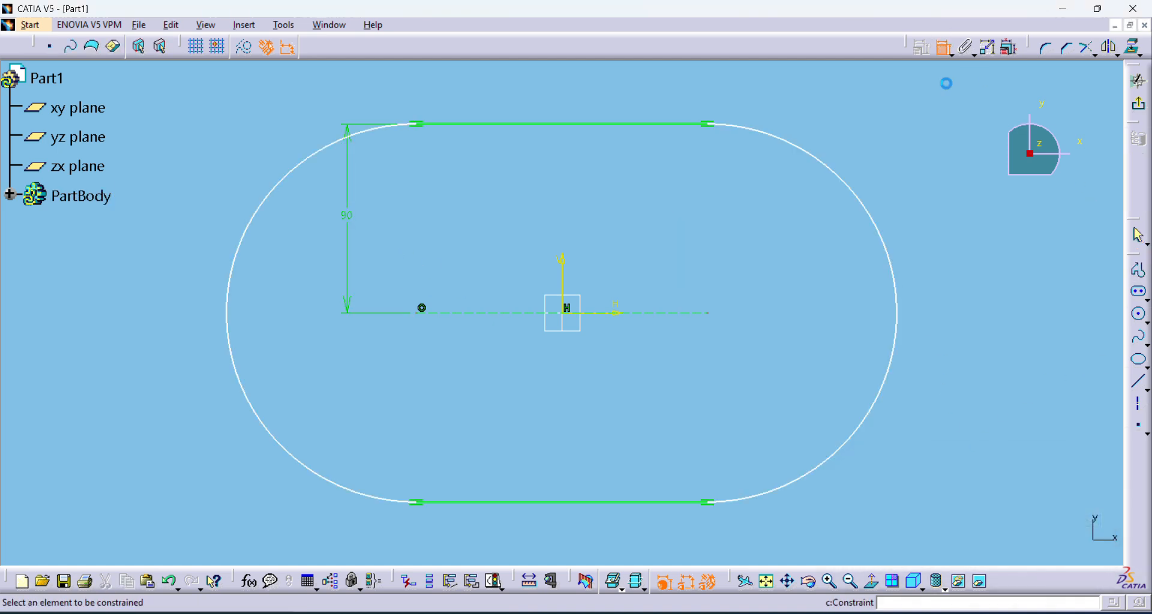
{"action": "left_click", "coordinate": [900, 305]}
{"action": "left_click", "coordinate": [232, 297]}
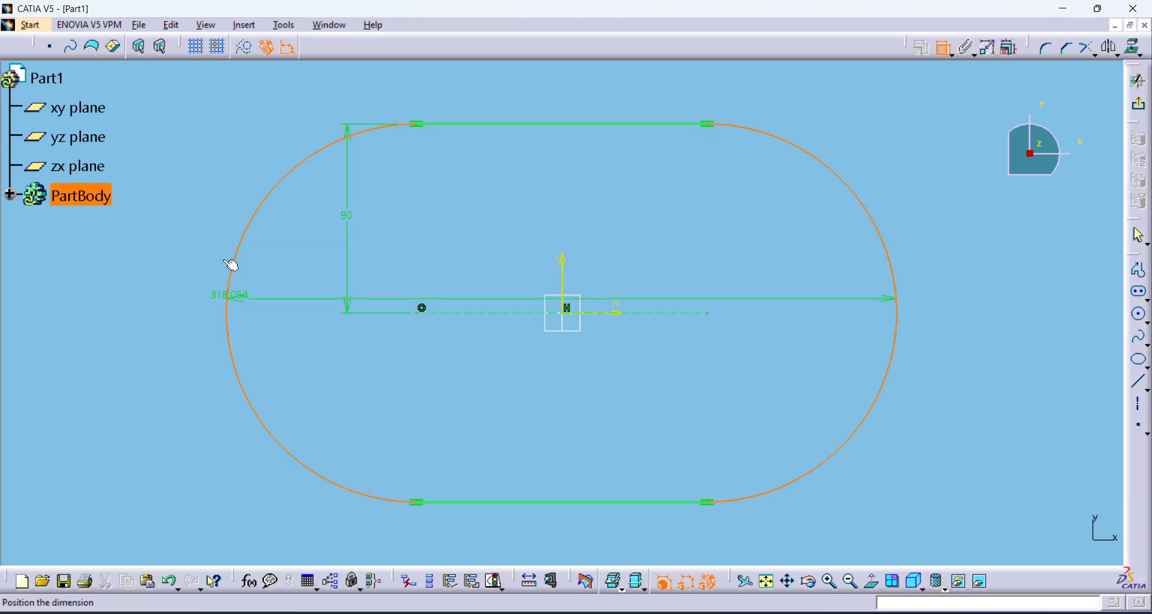
{"action": "left_click", "coordinate": [207, 187]}
{"action": "double_click", "coordinate": [216, 185]}
{"action": "type", "text": "300"}
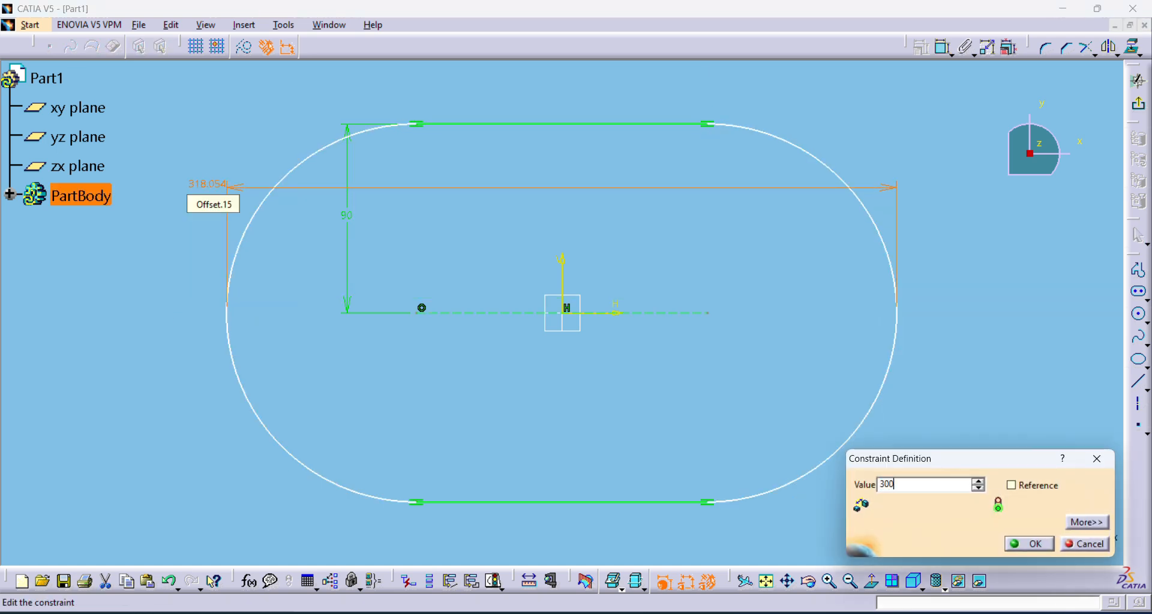
{"action": "key", "text": "Return"}
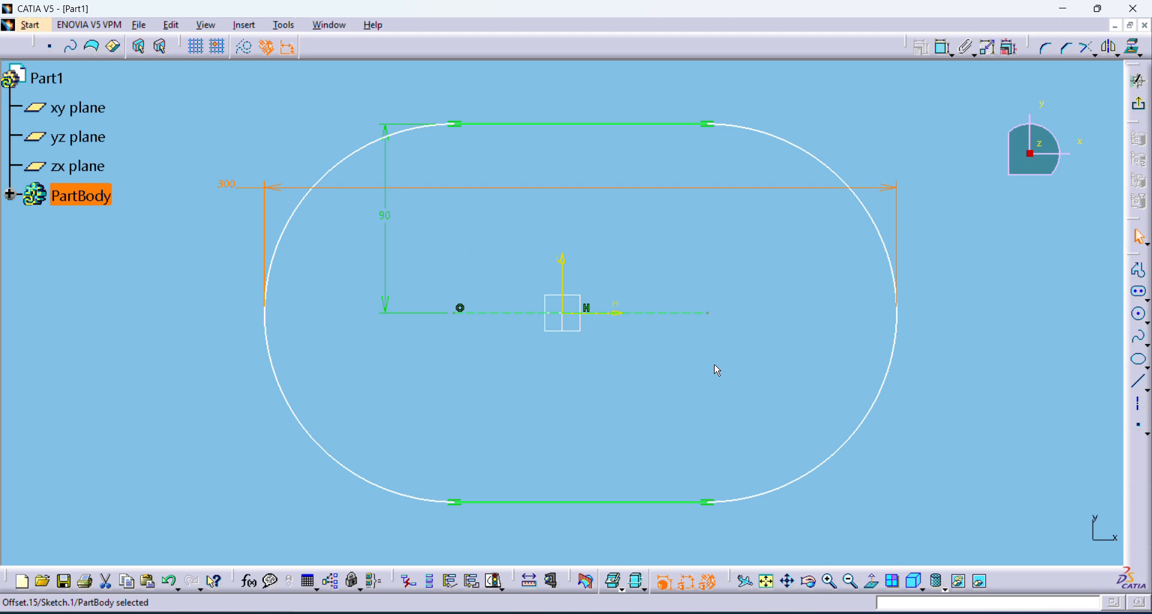
Try to dimension the left arc's centre from the vertical axis, then delete that dimension.
{"action": "left_click", "coordinate": [457, 316]}
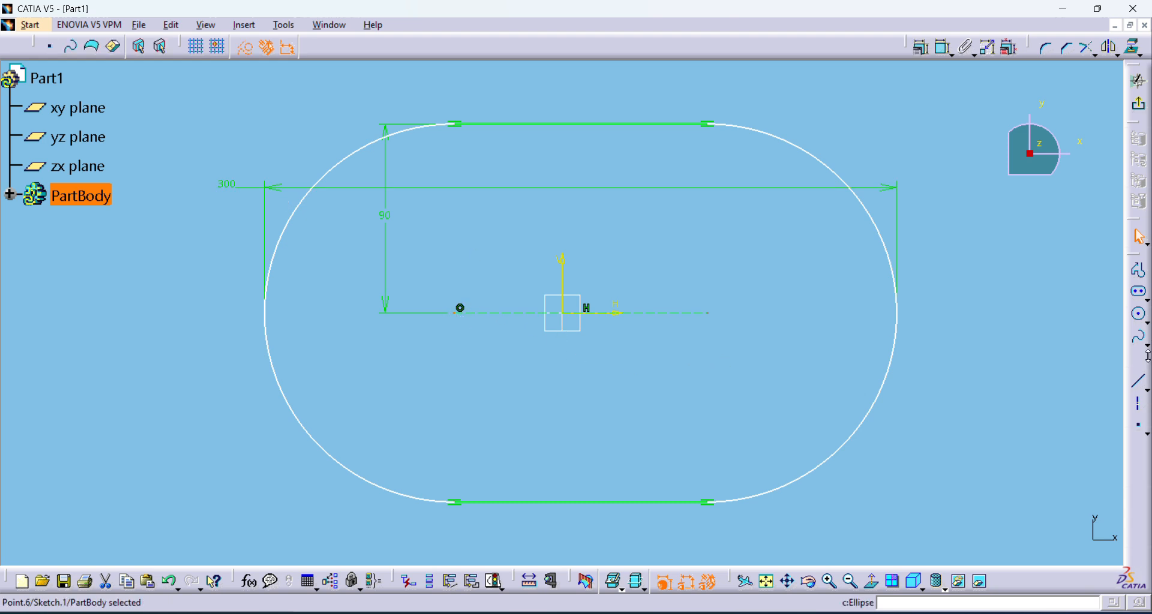
{"action": "left_click", "coordinate": [945, 48]}
{"action": "left_click", "coordinate": [569, 270]}
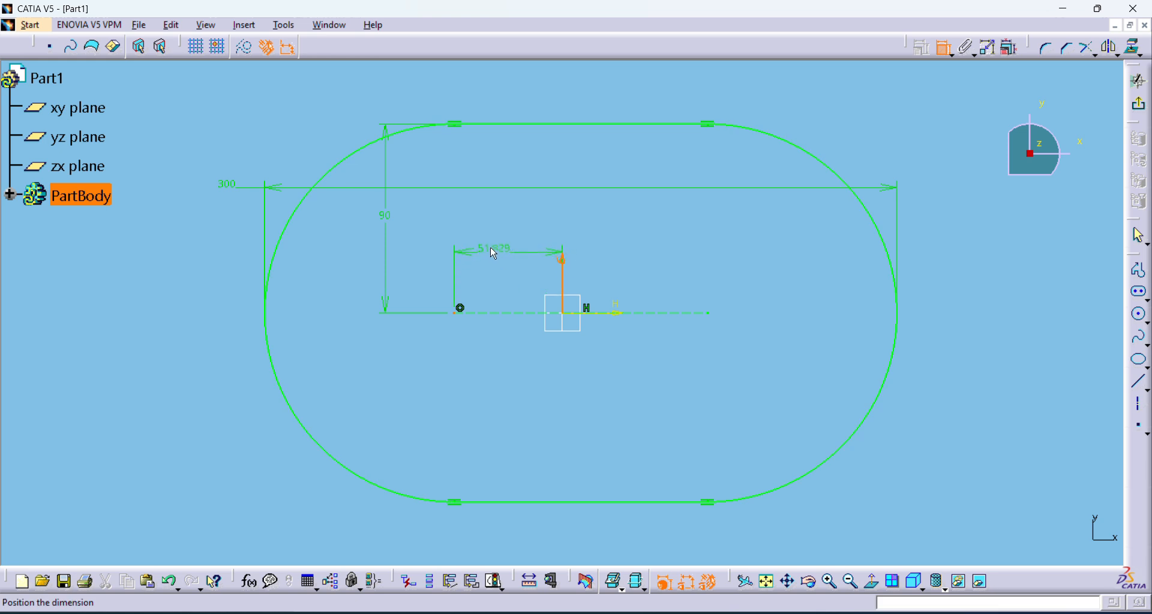
{"action": "left_click", "coordinate": [491, 247]}
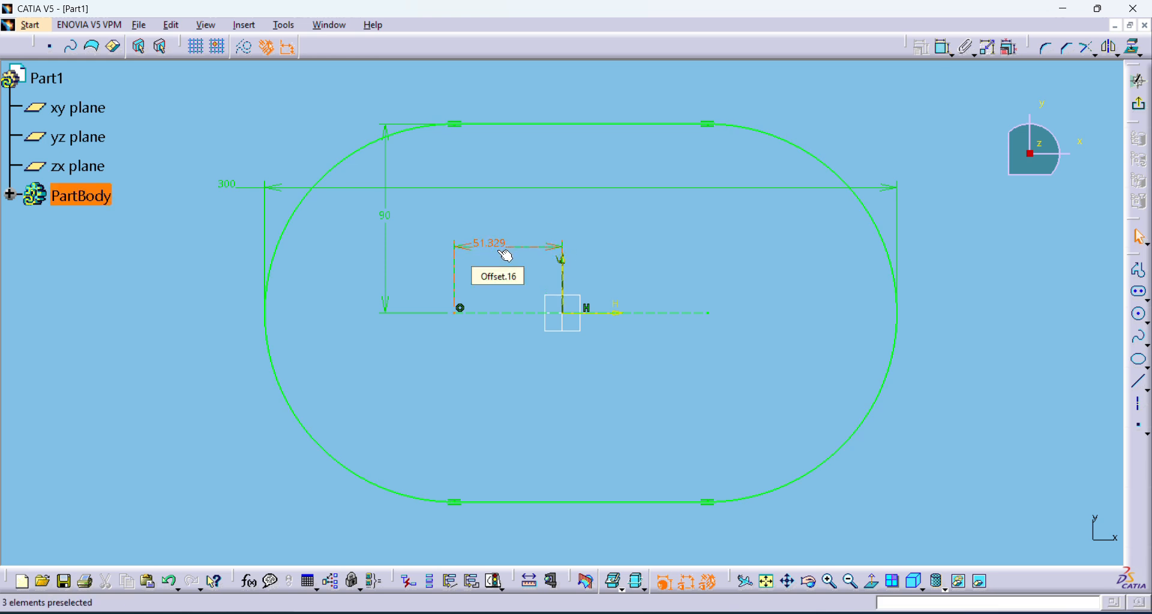
{"action": "left_click", "coordinate": [529, 253]}
{"action": "key", "text": "Delete"}
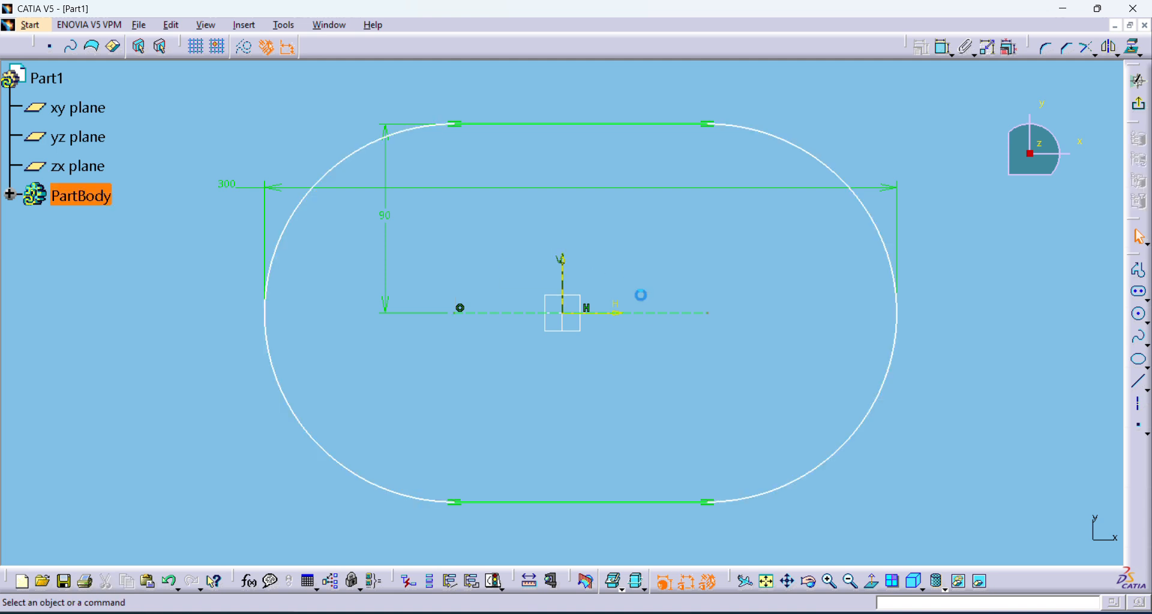
Dimension the left end arc from the vertical axis and set the distance to 150 mm.
{"action": "left_click", "coordinate": [951, 54]}
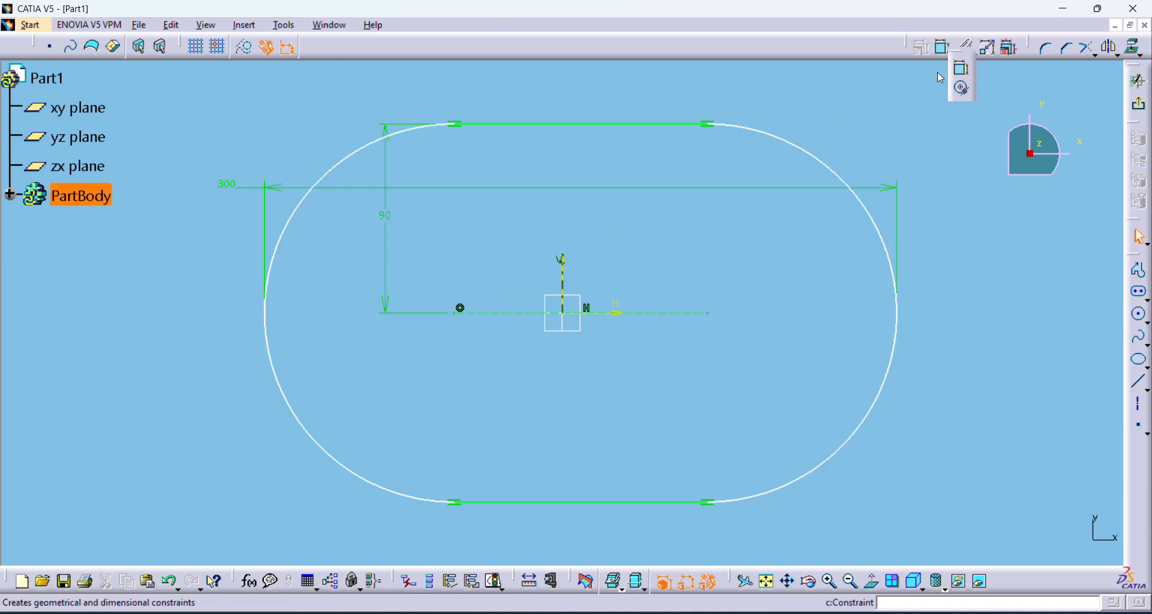
{"action": "left_click", "coordinate": [961, 68]}
{"action": "left_click", "coordinate": [563, 267]}
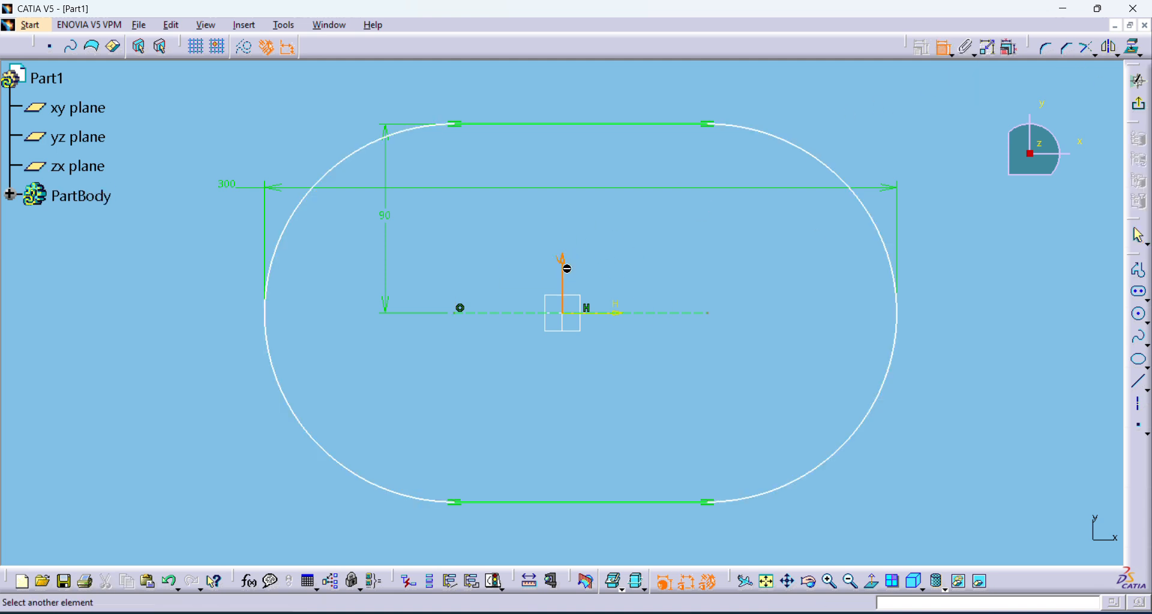
{"action": "left_click", "coordinate": [265, 290]}
{"action": "left_click", "coordinate": [247, 358]}
{"action": "double_click", "coordinate": [250, 360]}
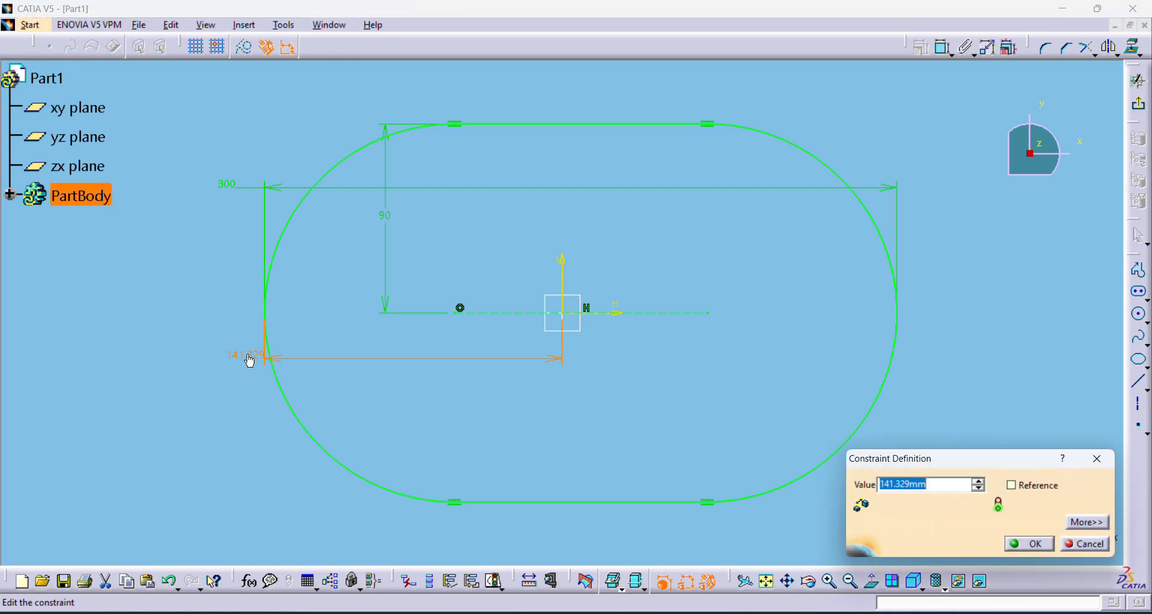
{"action": "type", "text": "150"}
{"action": "key", "text": "Return"}
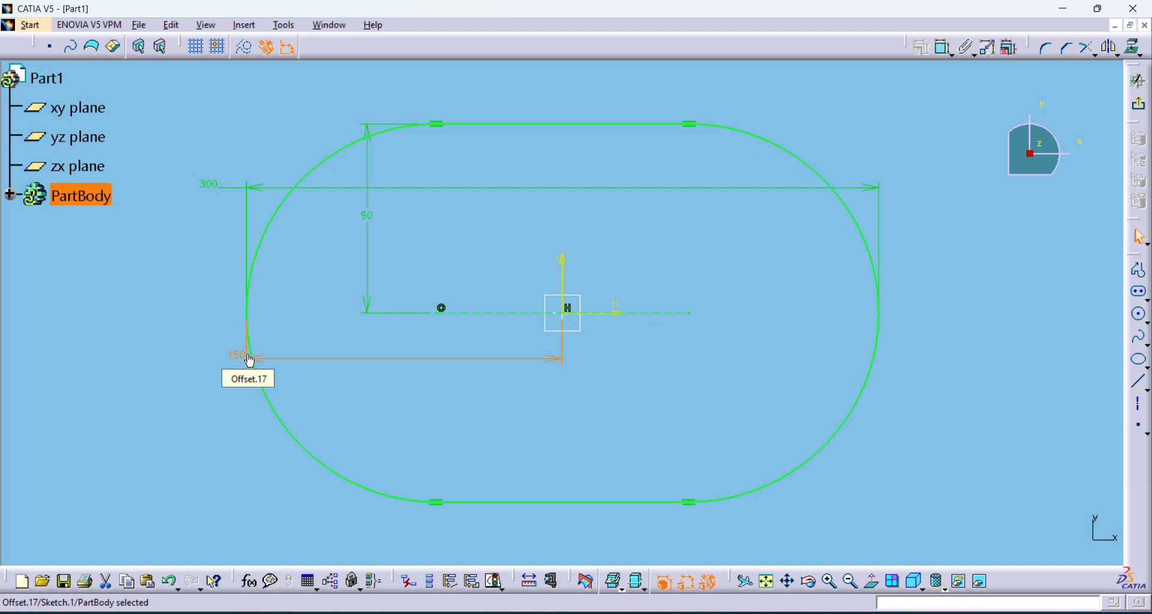
Exit the sketch and pad the profile with a length of 280/2 and mirrored extent.
{"action": "left_click", "coordinate": [1140, 106]}
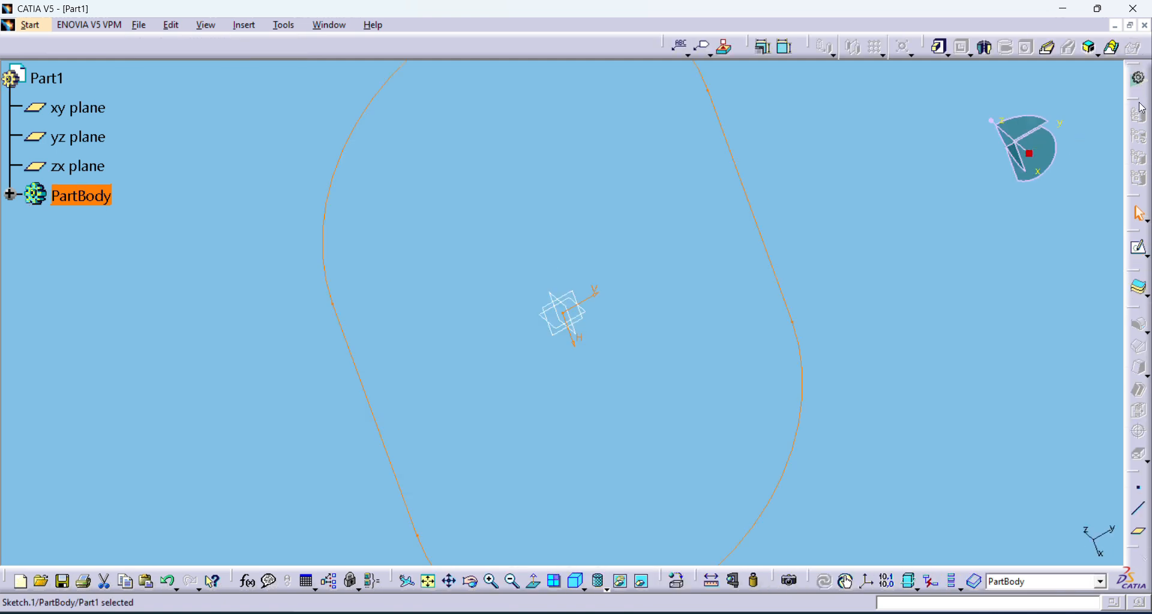
{"action": "left_click", "coordinate": [939, 47]}
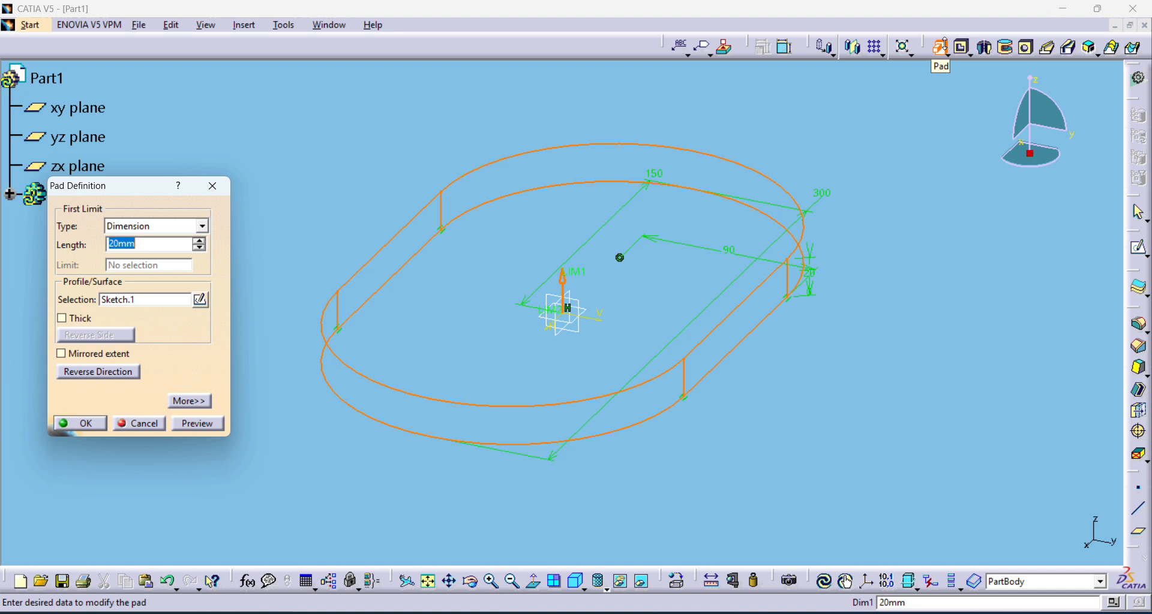
{"action": "type", "text": "280/2"}
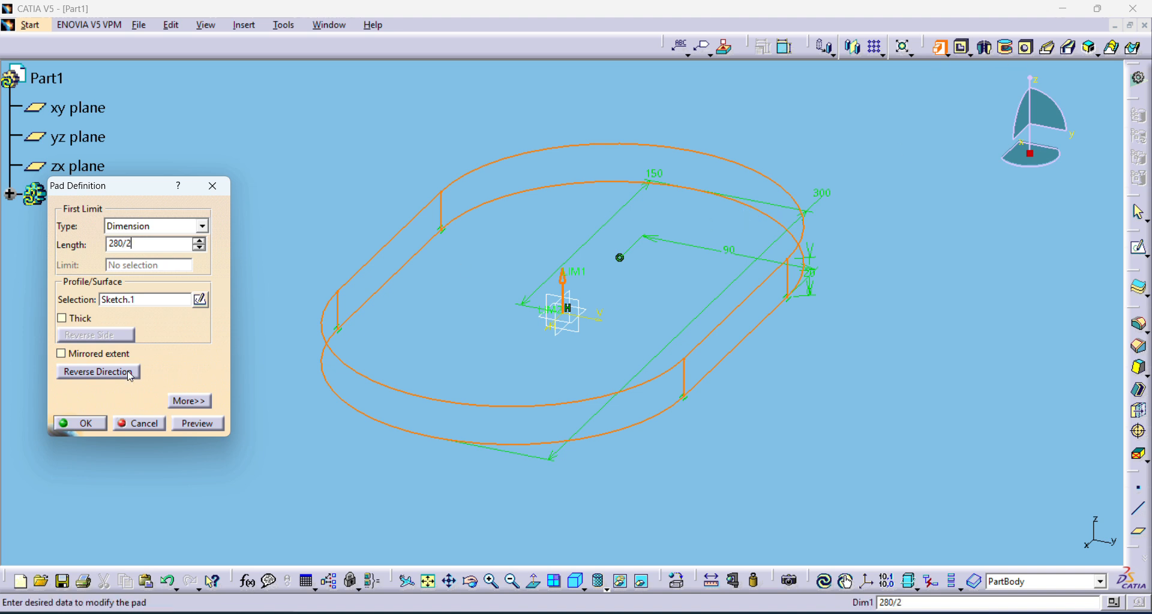
{"action": "left_click", "coordinate": [109, 354]}
{"action": "left_click", "coordinate": [90, 424]}
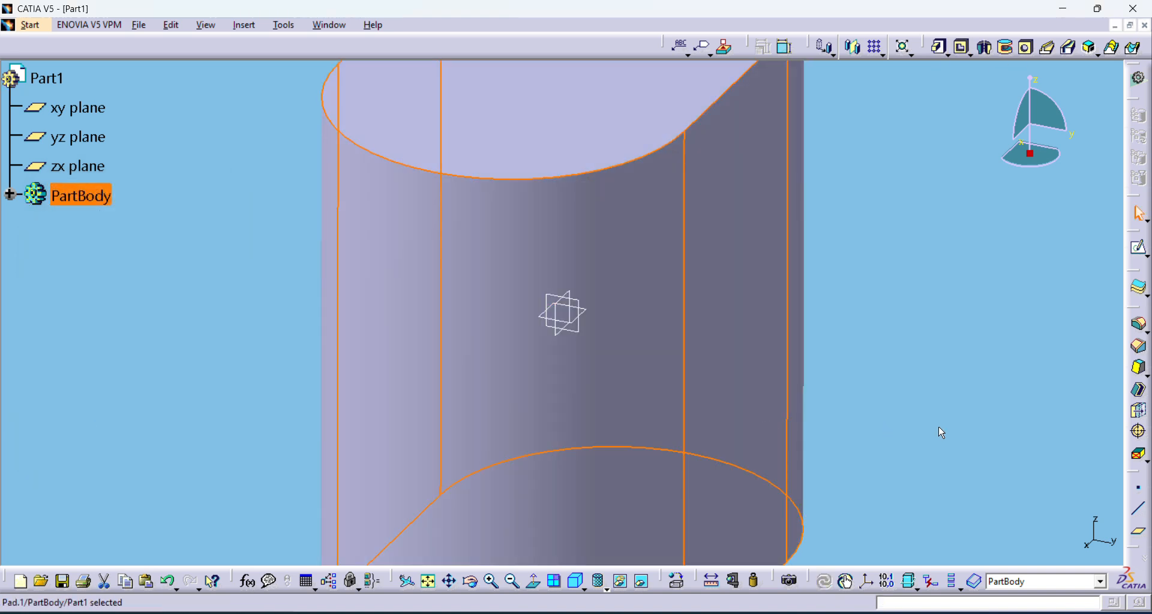
Round the pad's top perimeter edge with an edge fillet using tangency selection.
{"action": "left_click", "coordinate": [616, 172]}
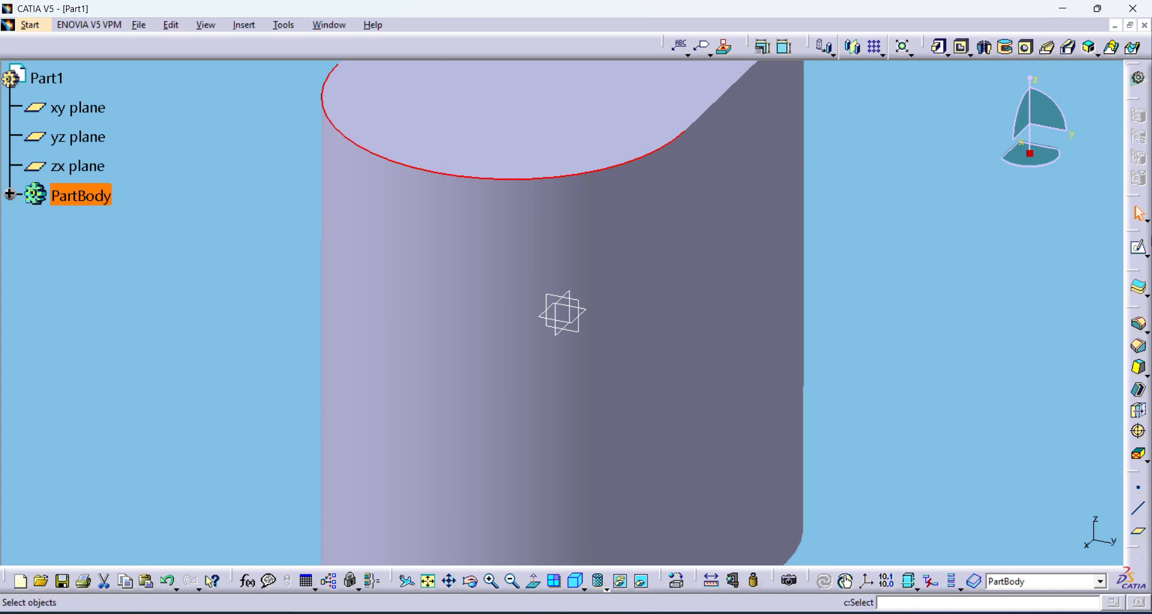
{"action": "left_click", "coordinate": [1139, 323]}
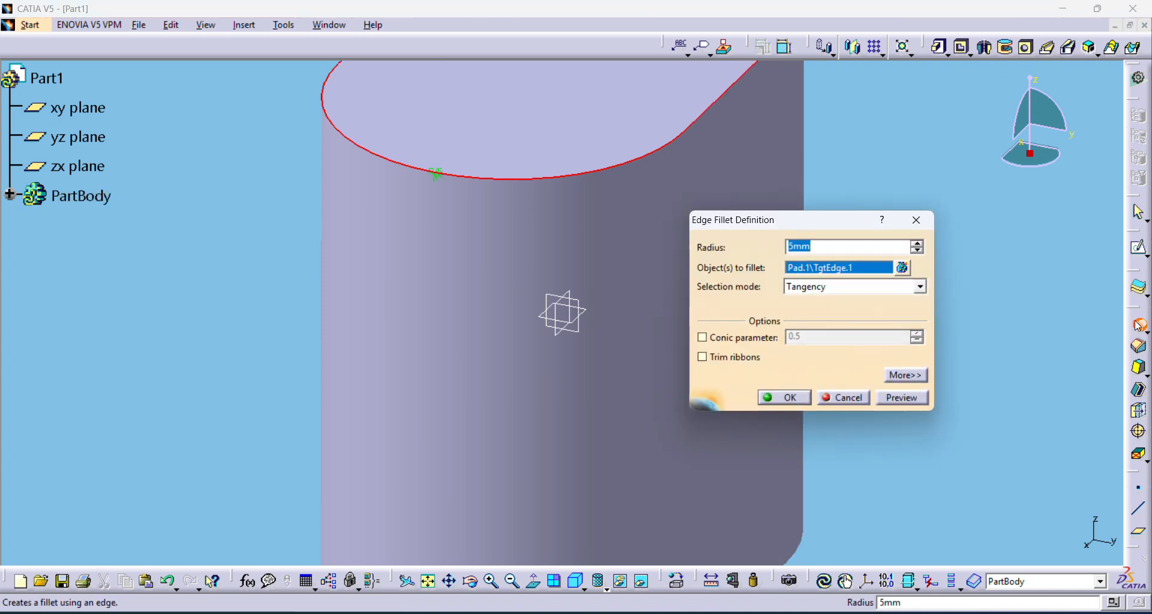
{"action": "type", "text": "10"}
{"action": "key", "text": "Return"}
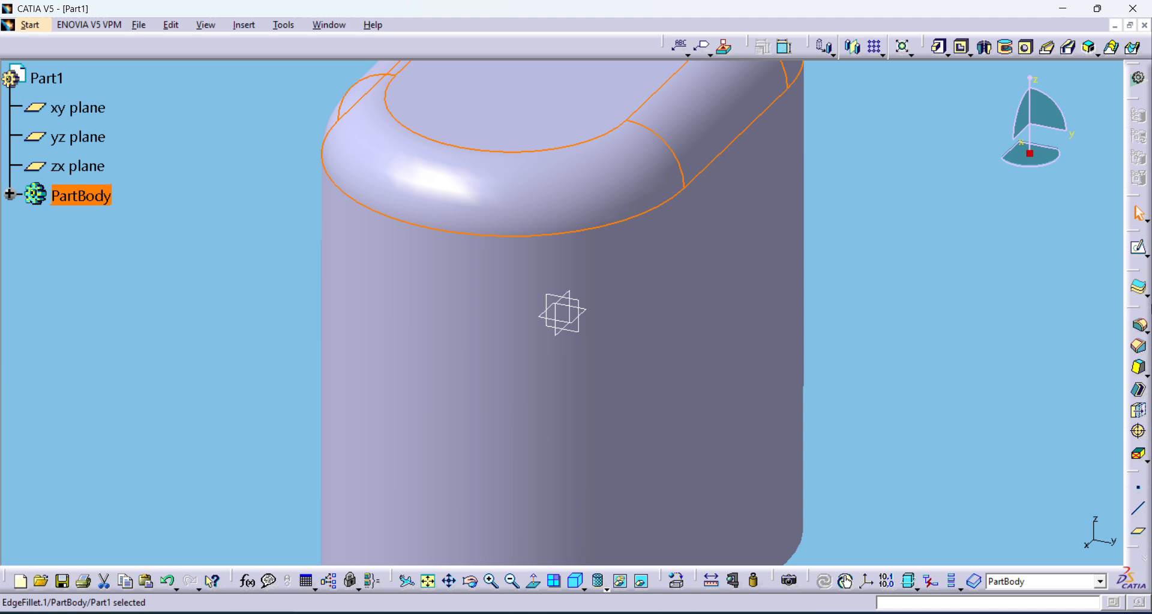
Sketch a circle about 26 mm in diameter on the part's top face, centred on the horizontal axis toward the right end.
{"action": "left_click", "coordinate": [601, 73]}
{"action": "left_click", "coordinate": [1139, 256]}
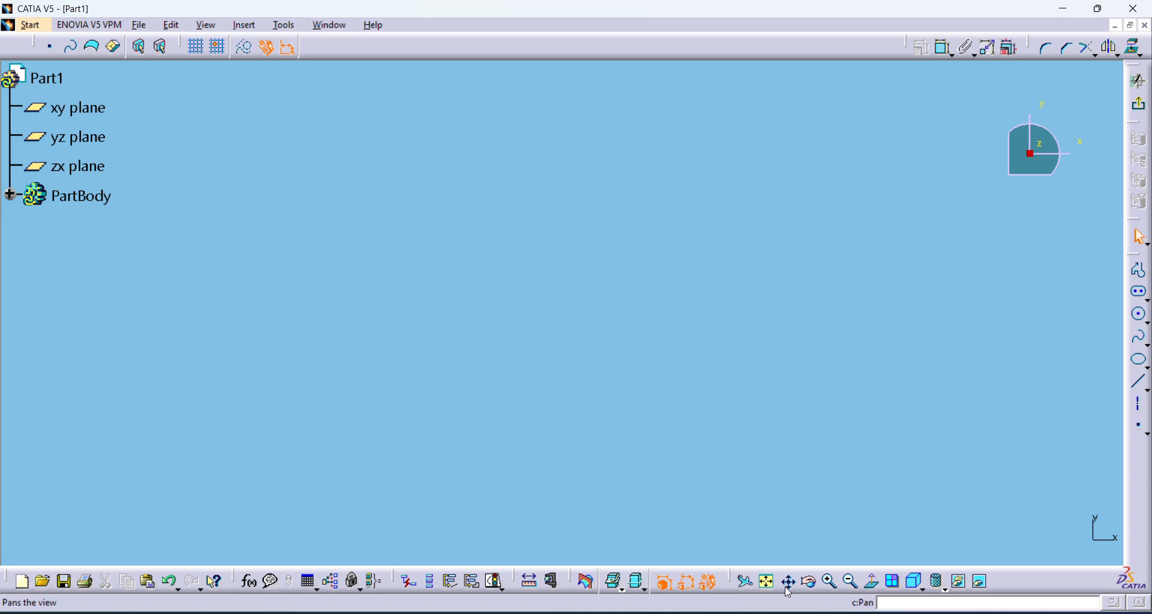
{"action": "left_click", "coordinate": [766, 583]}
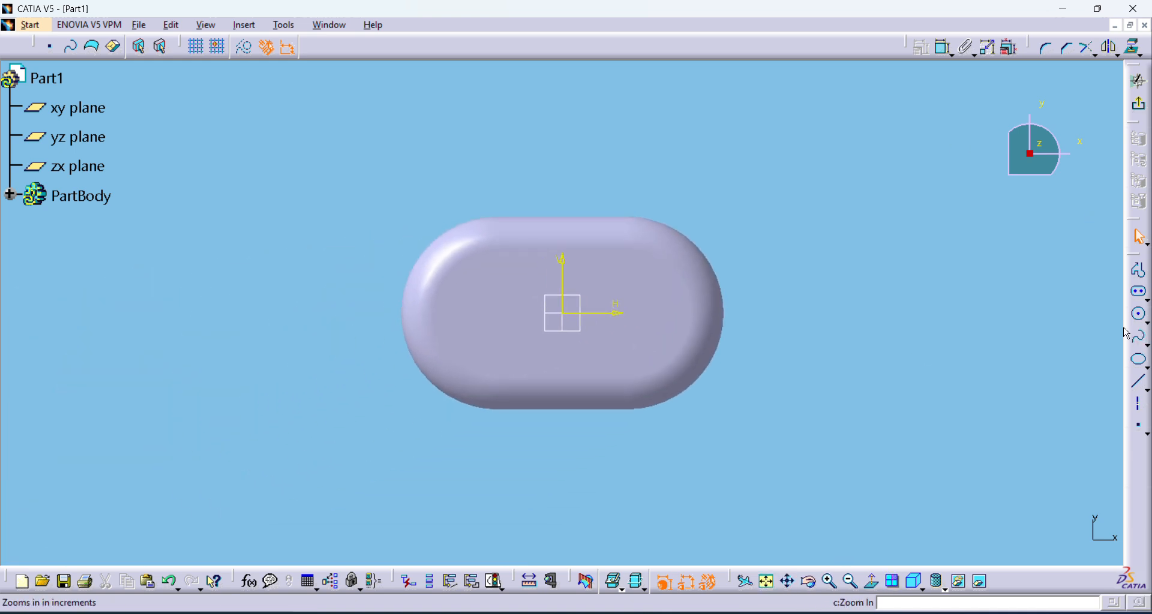
{"action": "left_click", "coordinate": [1139, 313]}
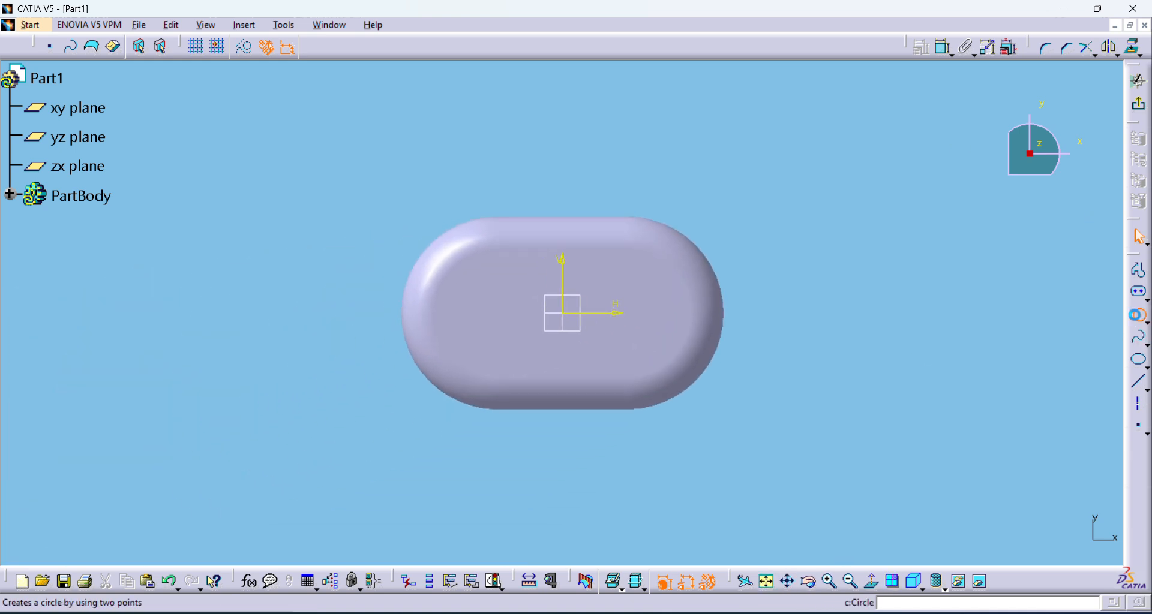
{"action": "left_click", "coordinate": [653, 313]}
{"action": "left_click", "coordinate": [660, 300]}
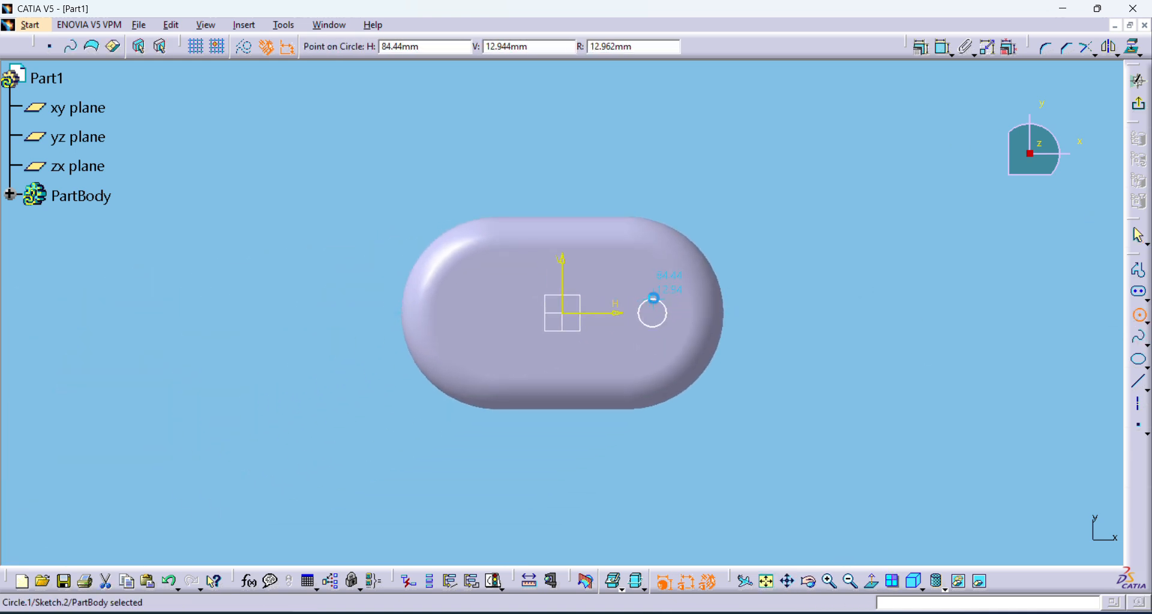
Dimension the circle's diameter and set it to 56 mm.
{"action": "left_click", "coordinate": [943, 47]}
{"action": "left_click", "coordinate": [667, 308]}
{"action": "left_click", "coordinate": [807, 254]}
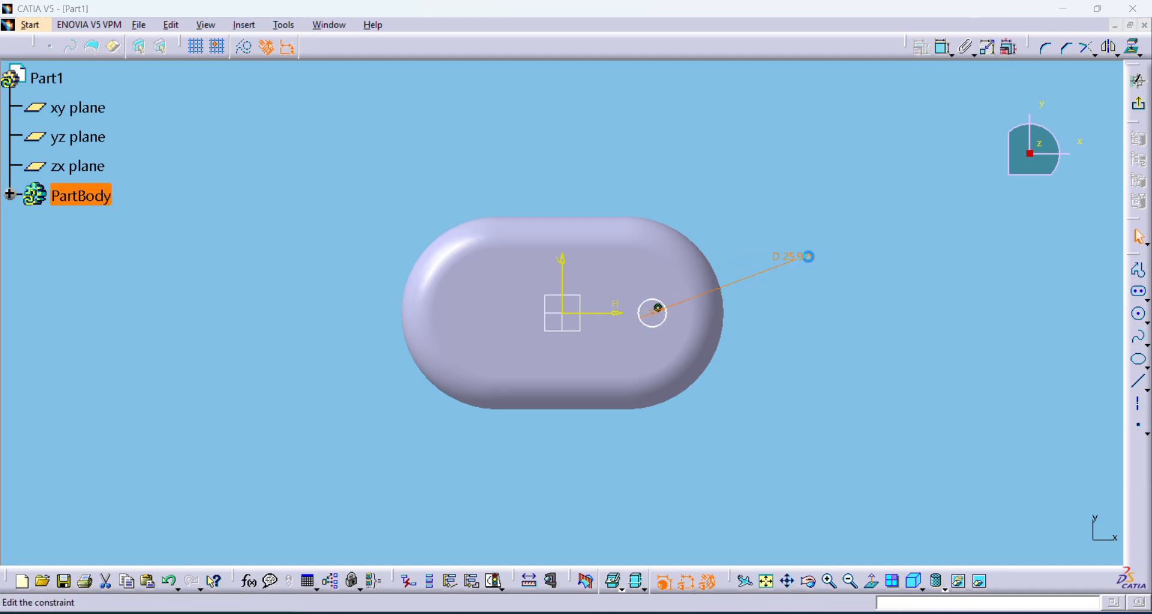
{"action": "double_click", "coordinate": [810, 263]}
{"action": "type", "text": "56"}
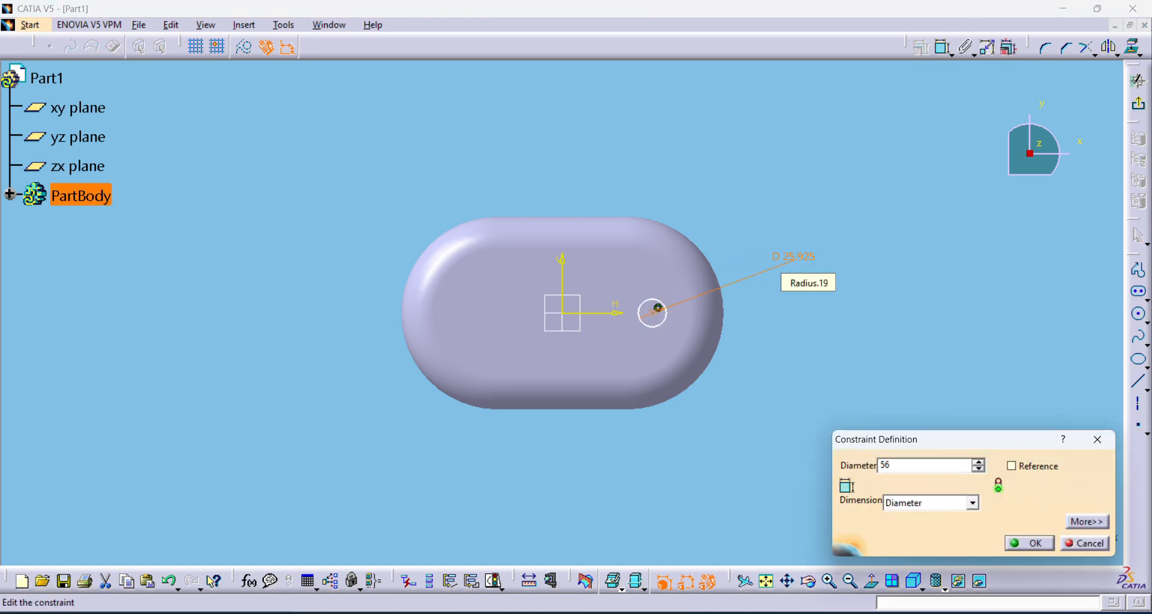
{"action": "key", "text": "Return"}
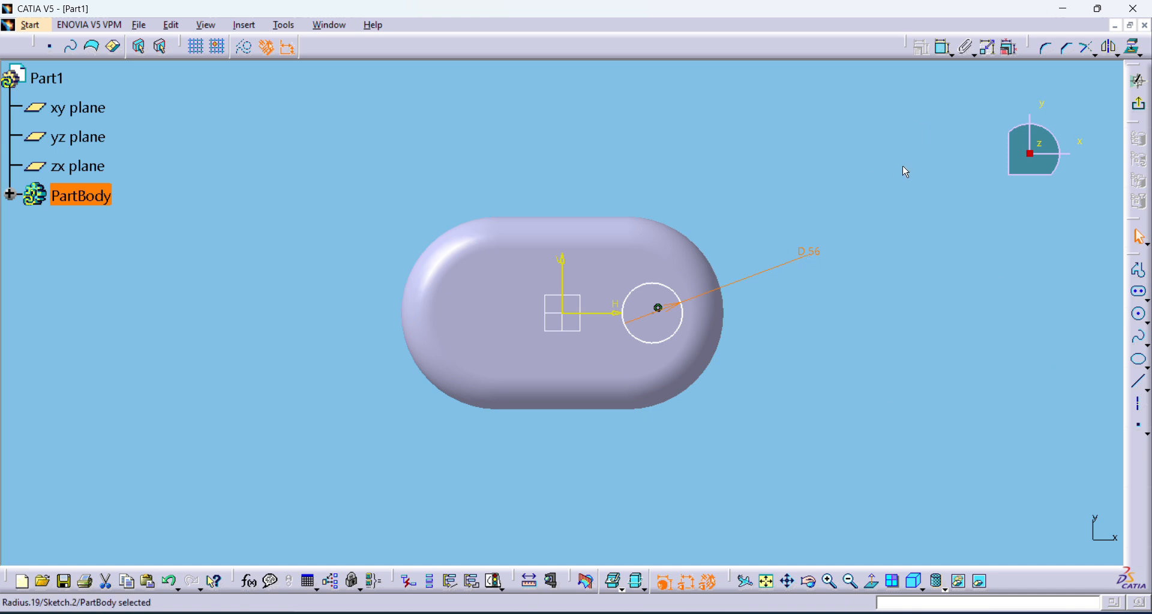
Dimension the circle's centre from the vertical axis and set the distance to 85 mm.
{"action": "left_click", "coordinate": [973, 54]}
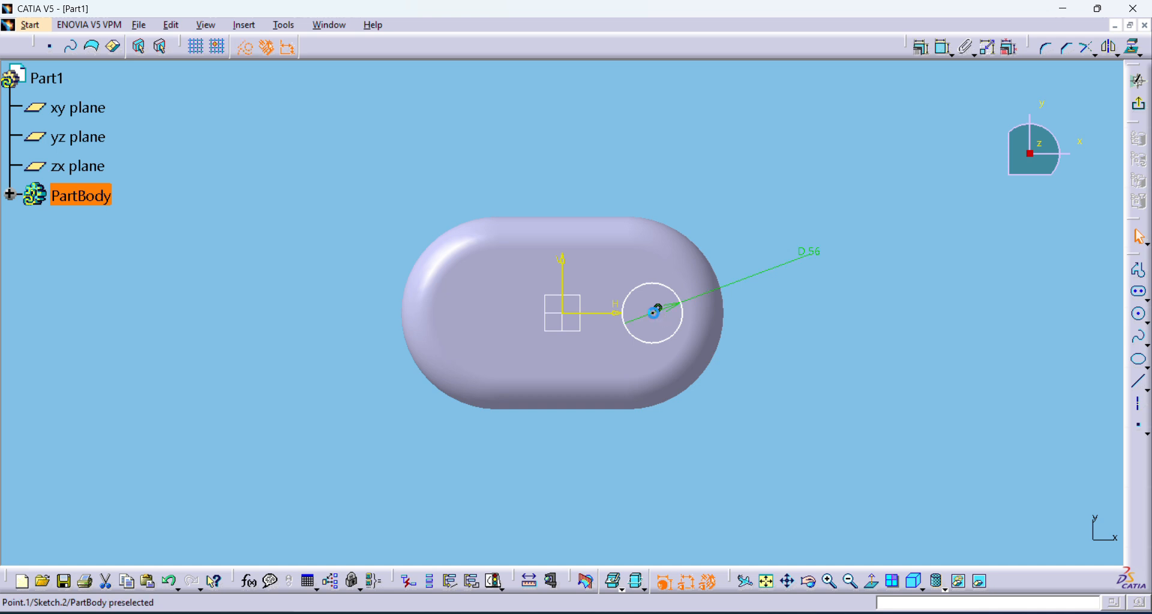
{"action": "left_click", "coordinate": [658, 308]}
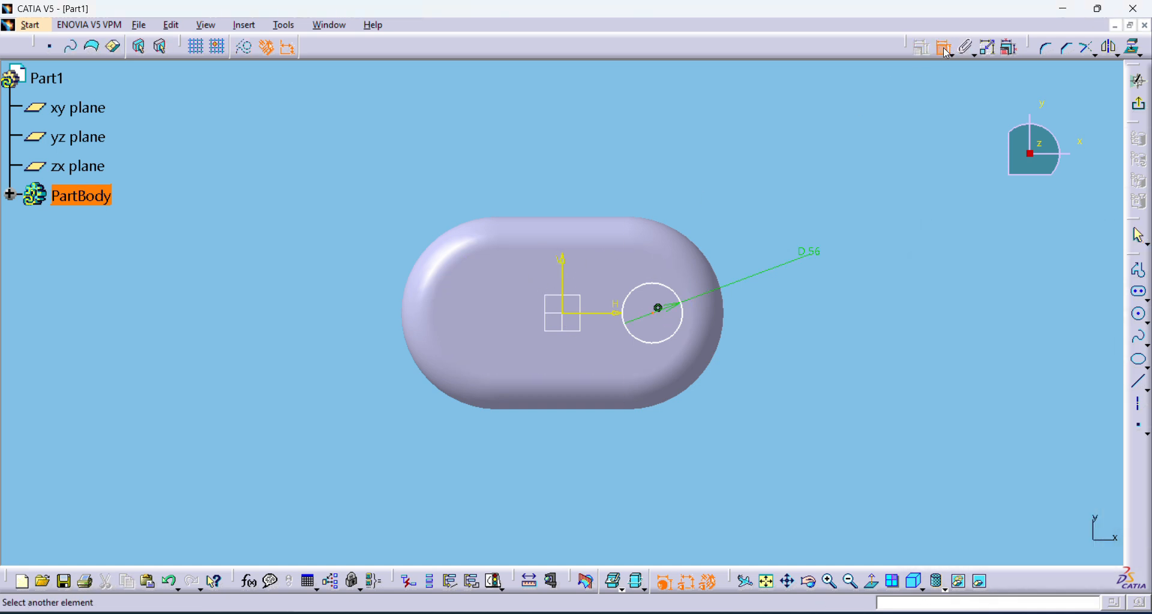
{"action": "left_click", "coordinate": [562, 267]}
{"action": "left_click", "coordinate": [596, 111]}
{"action": "double_click", "coordinate": [597, 110]}
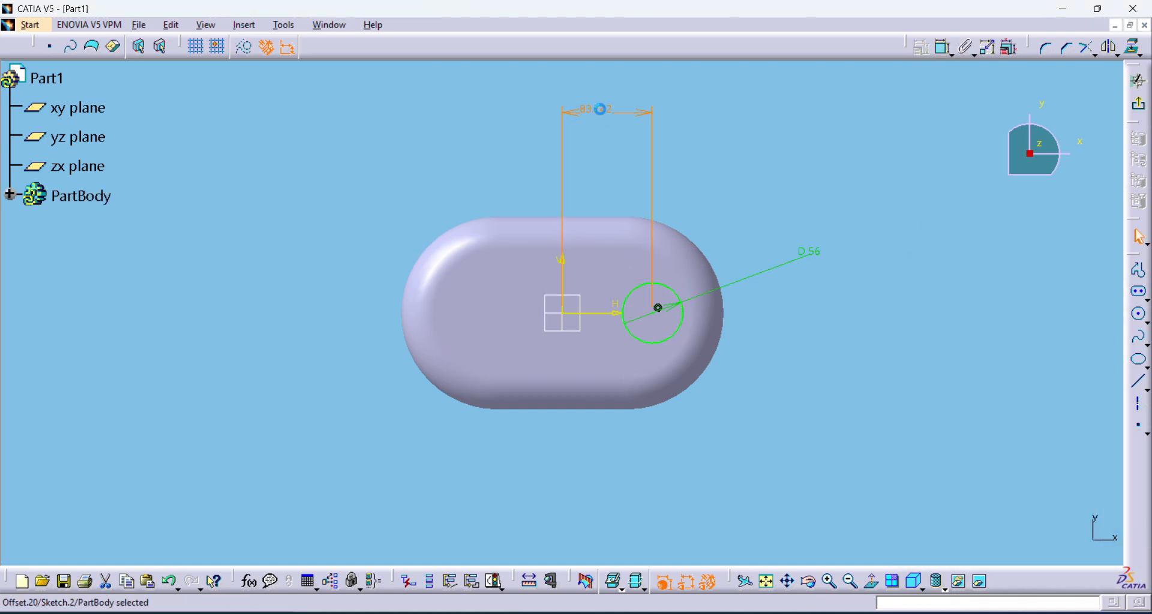
{"action": "type", "text": "85"}
{"action": "key", "text": "Return"}
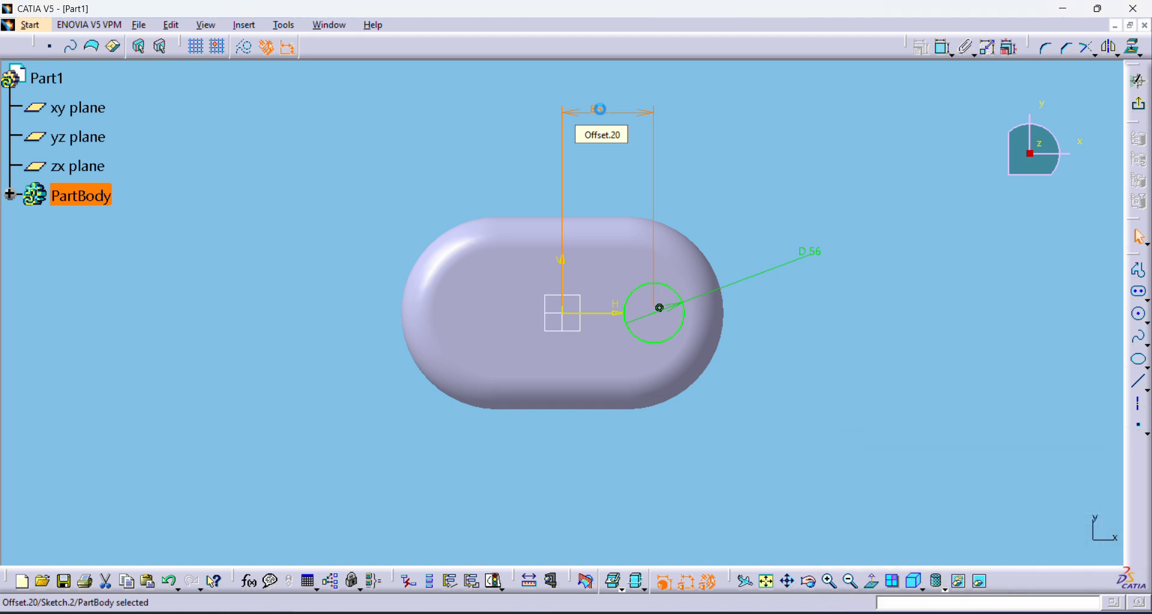
Exit the sketch and cut a shallow circular pocket into the top face from the circle.
{"action": "left_click", "coordinate": [1138, 80]}
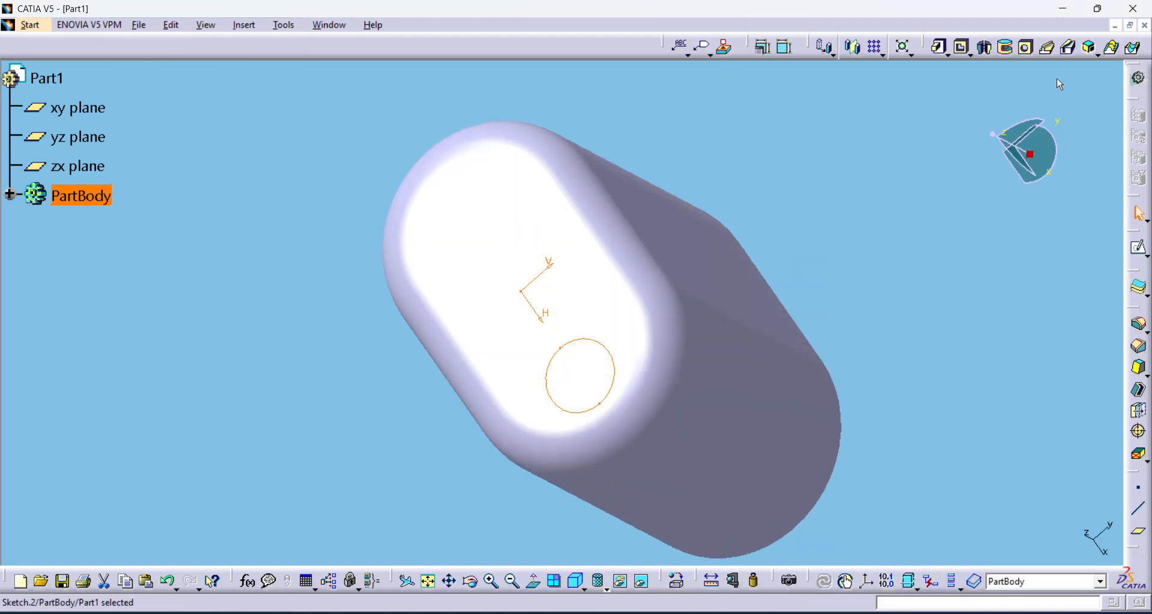
{"action": "left_click", "coordinate": [960, 48]}
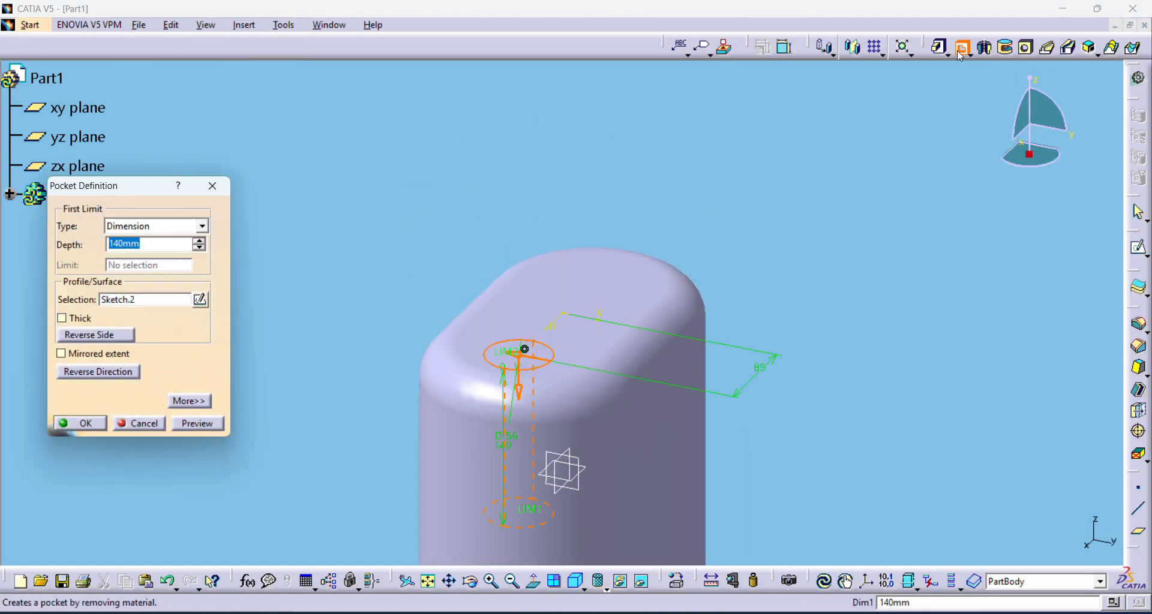
{"action": "type", "text": "10"}
{"action": "key", "text": "Return"}
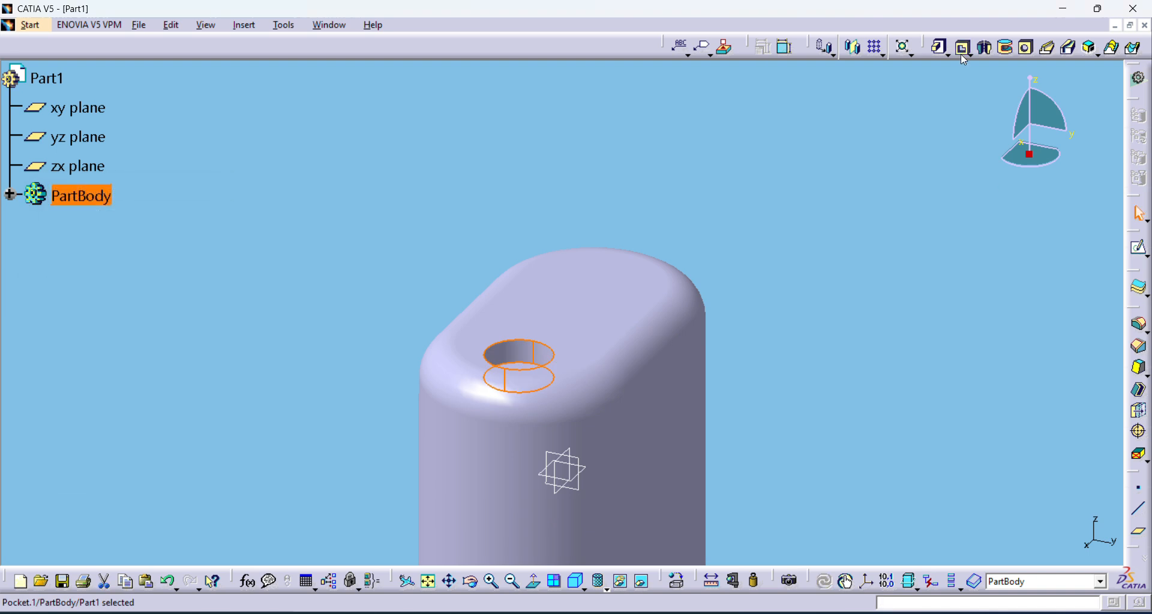
Open a sketch on the pad's flat side face and project the 3D geometry of both rounded end faces into it.
{"action": "left_click", "coordinate": [520, 353]}
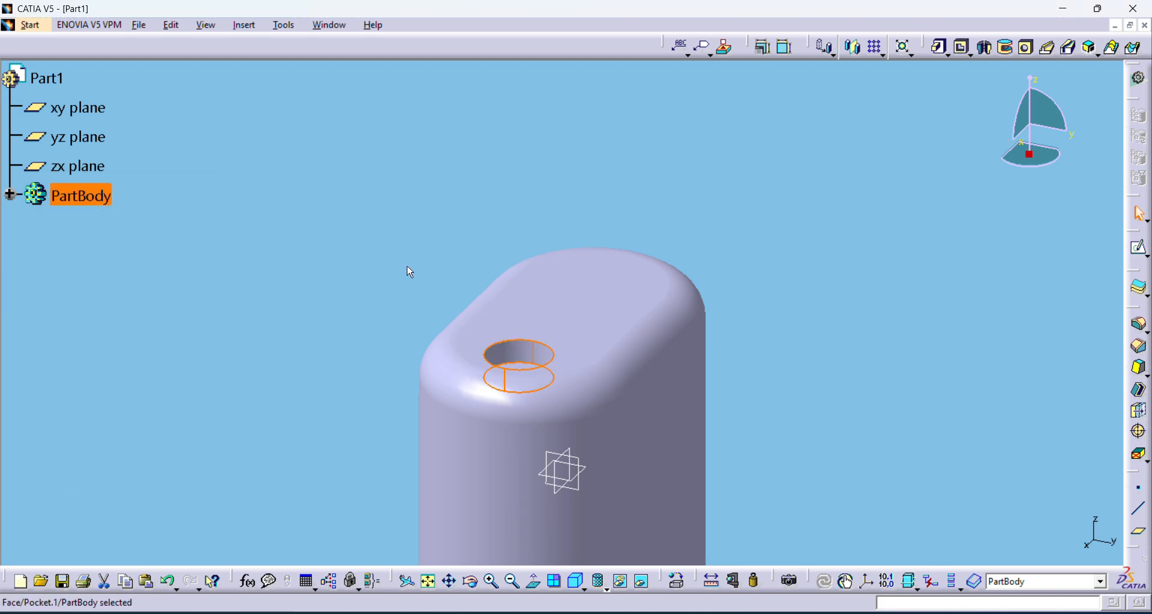
{"action": "left_click", "coordinate": [673, 456]}
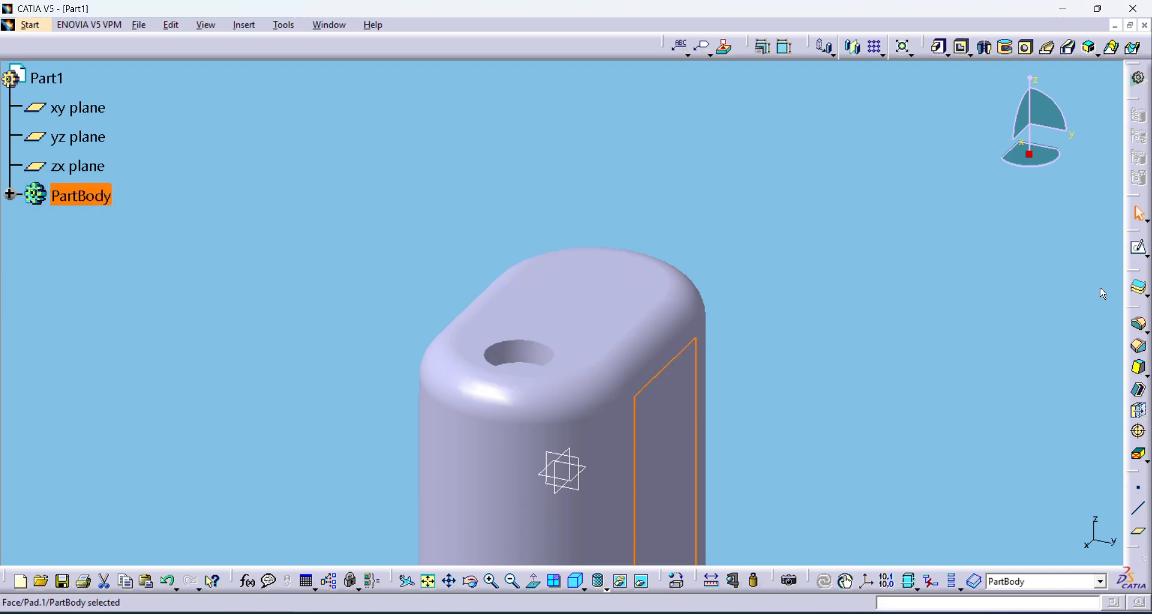
{"action": "left_click", "coordinate": [1141, 251]}
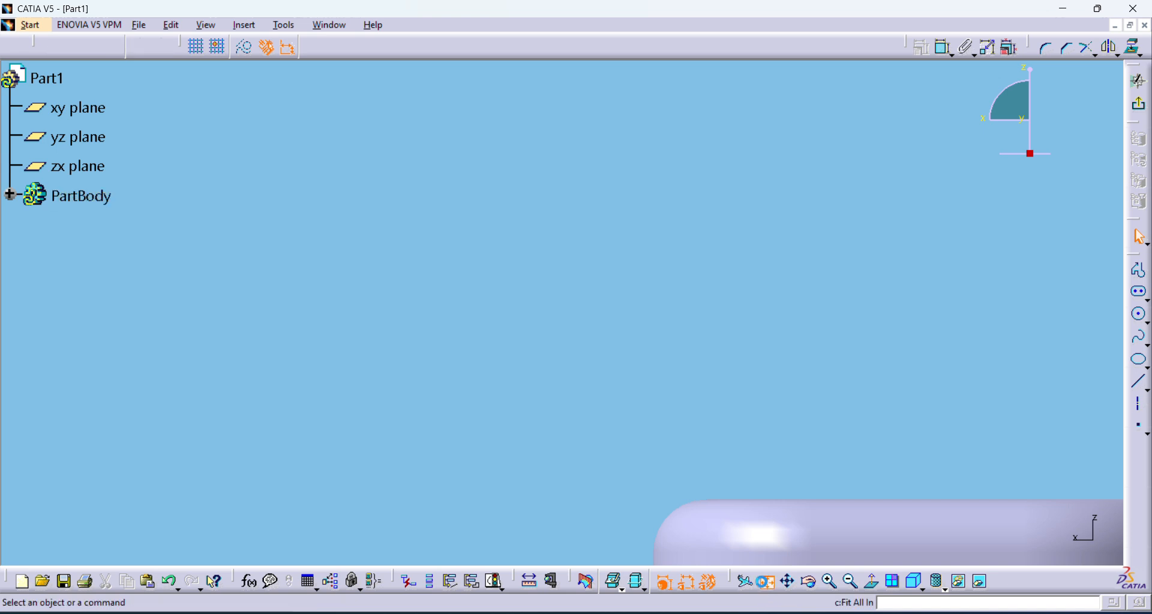
{"action": "left_click", "coordinate": [766, 580]}
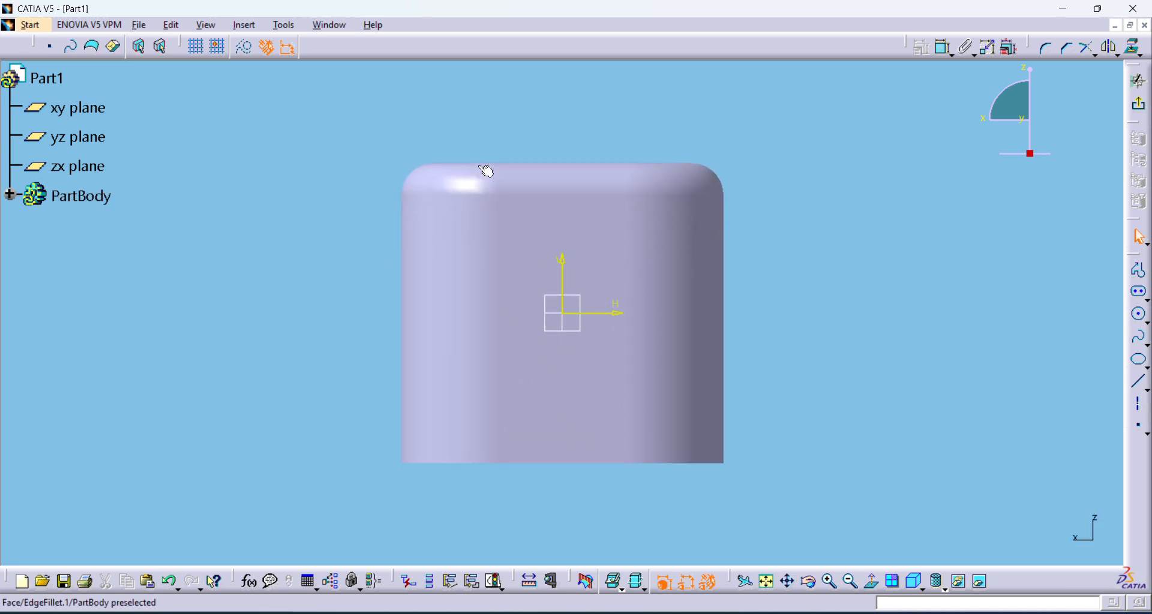
{"action": "left_click", "coordinate": [406, 258]}
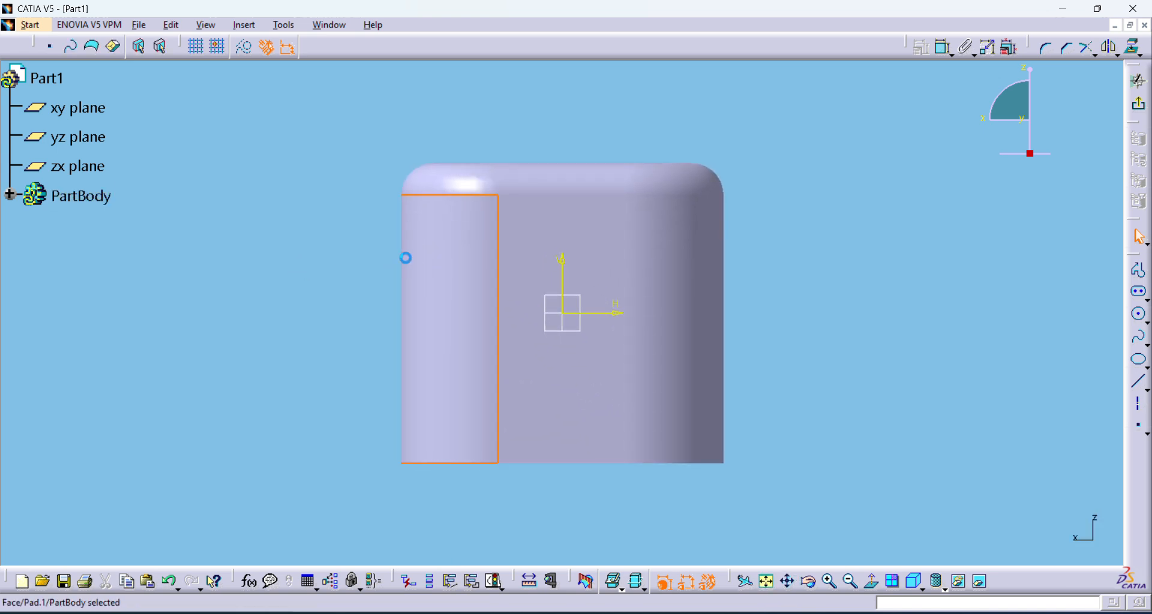
{"action": "left_click", "coordinate": [715, 248], "text": "ctrl"}
{"action": "left_click", "coordinate": [244, 24]}
{"action": "mouse_move", "coordinate": [286, 97]}
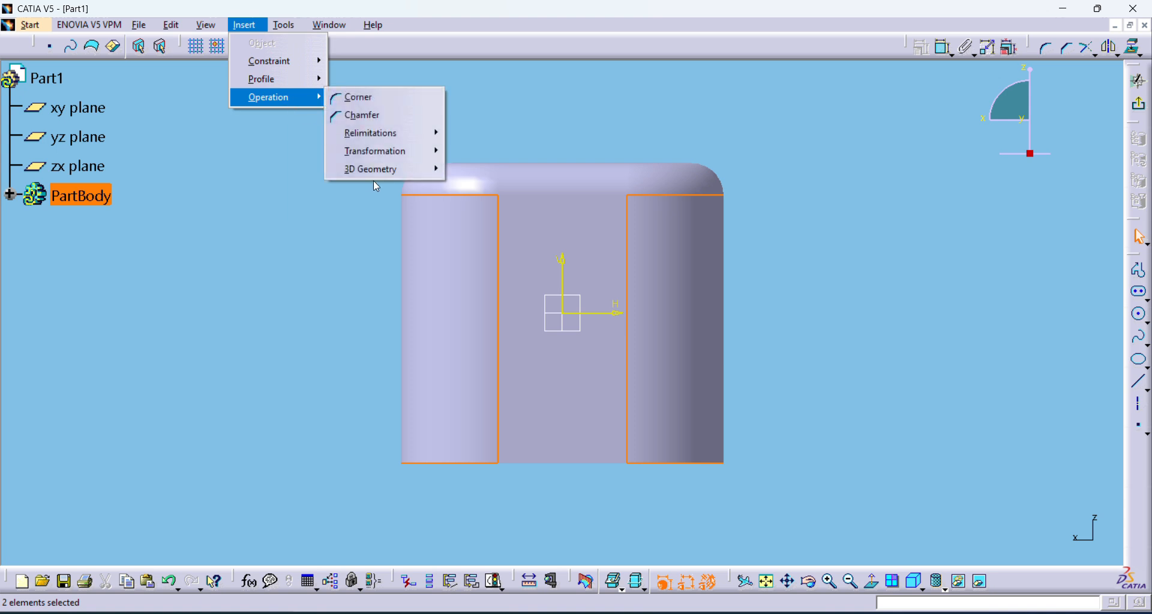
{"action": "mouse_move", "coordinate": [384, 170]}
{"action": "left_click", "coordinate": [524, 169]}
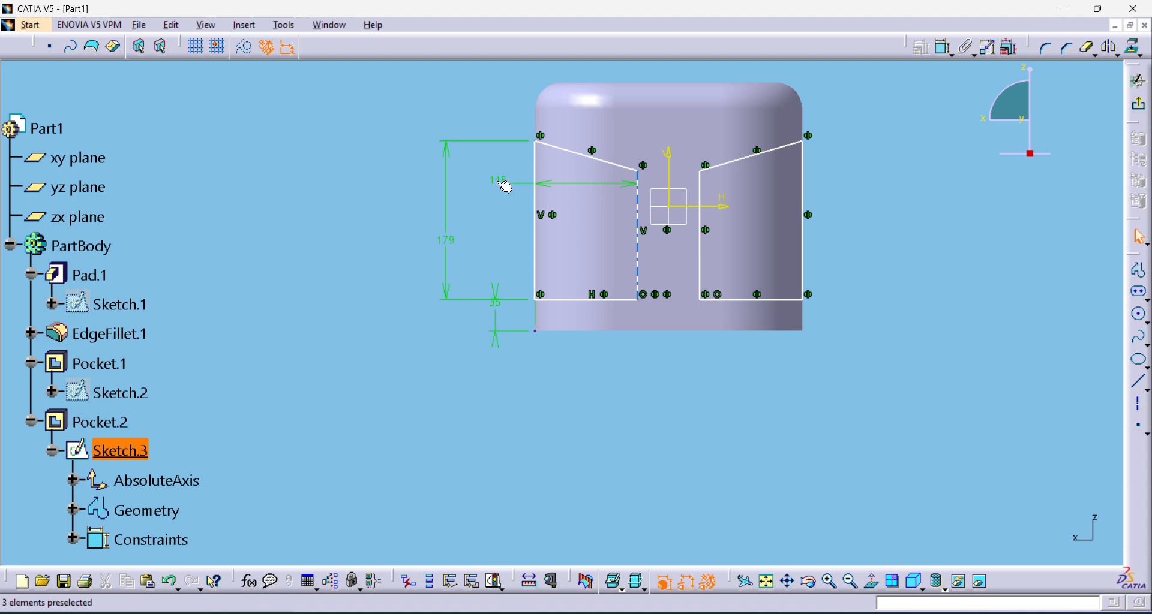
Move the 35 mm dimension of the side pocket sketch clear of the profile, check the other dimensions and exit the sketch.
{"action": "left_click", "coordinate": [501, 183]}
{"action": "left_click", "coordinate": [448, 163]}
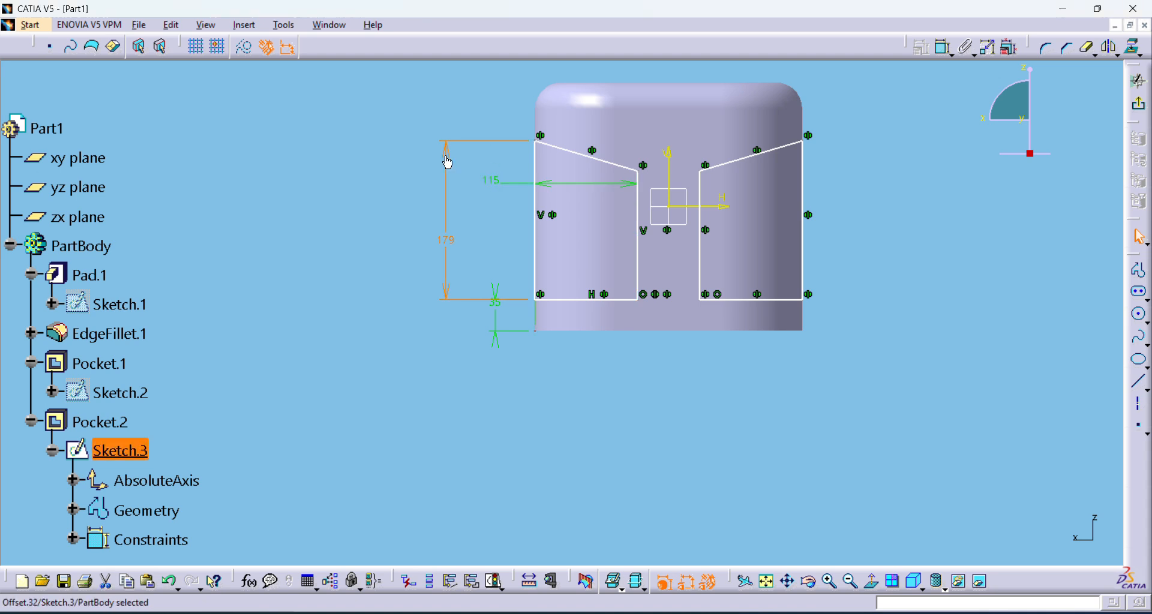
{"action": "left_click_drag", "start_coordinate": [498, 324], "coordinate": [479, 390]}
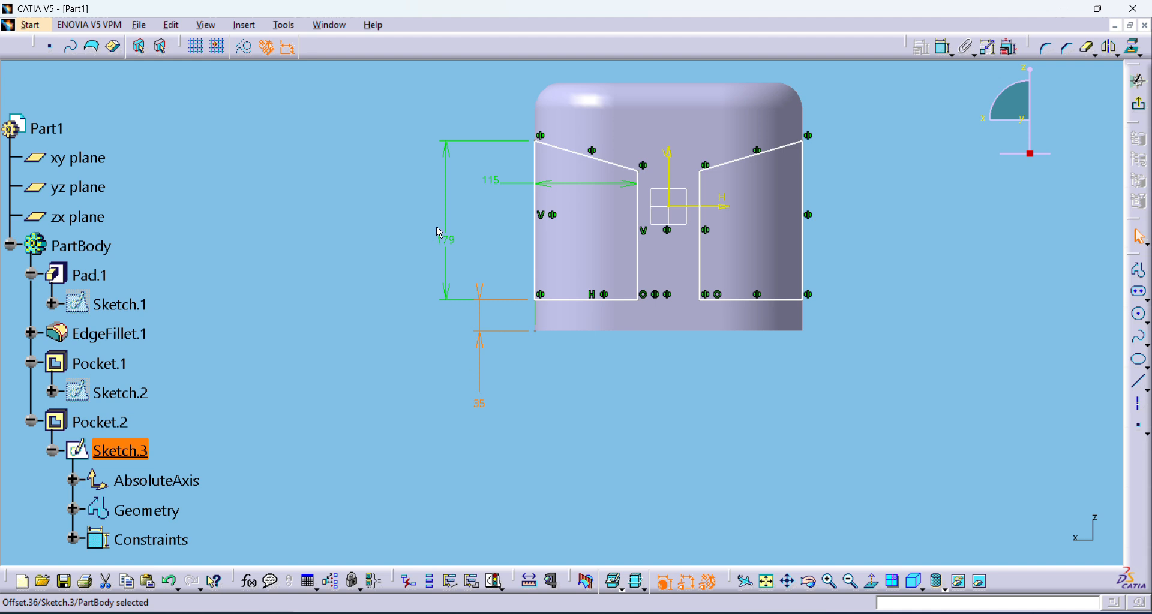
{"action": "left_click", "coordinate": [450, 239]}
{"action": "left_click", "coordinate": [502, 183]}
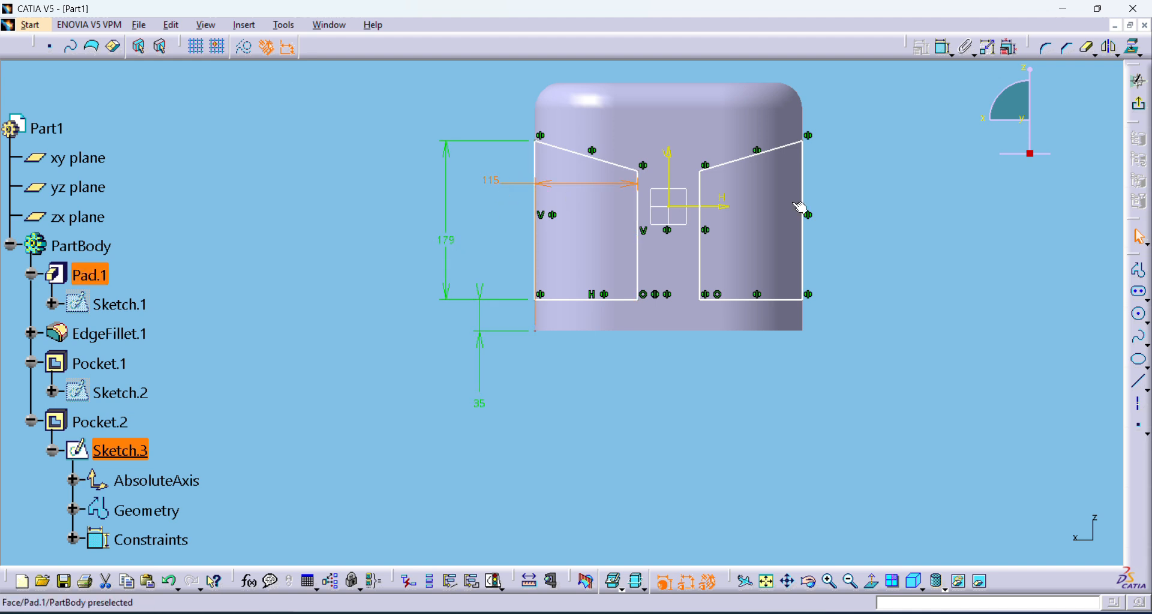
{"action": "left_click", "coordinate": [1138, 118]}
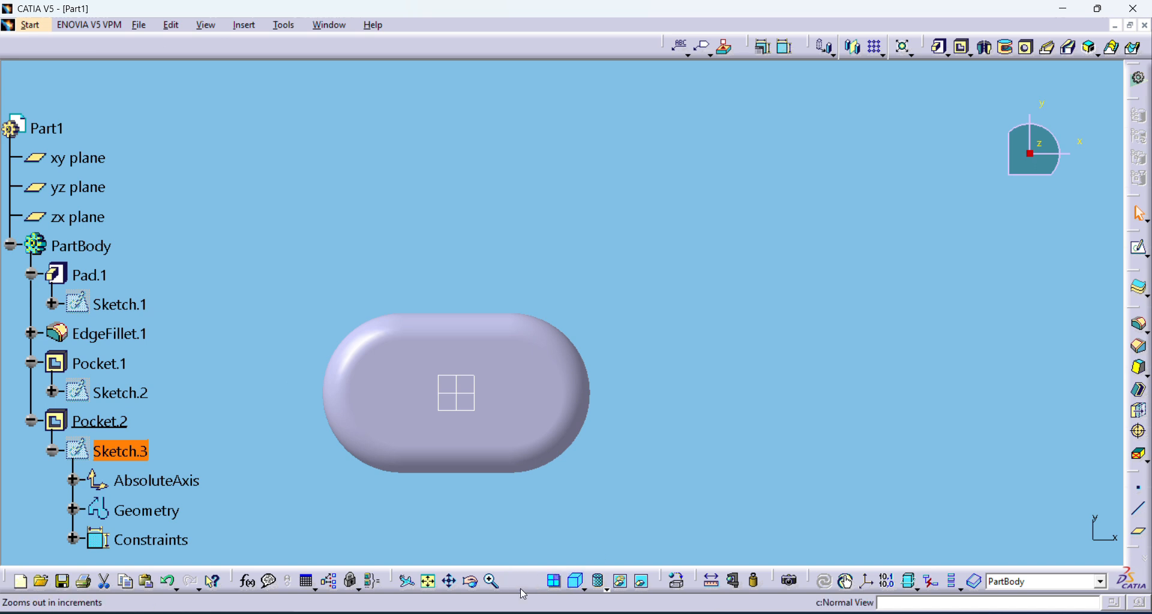
Review the side pocket on the model and examine its depth and mirrored extent in the pocket definition.
{"action": "middle_click_drag", "start_coordinate": [434, 480], "coordinate": [481, 315]}
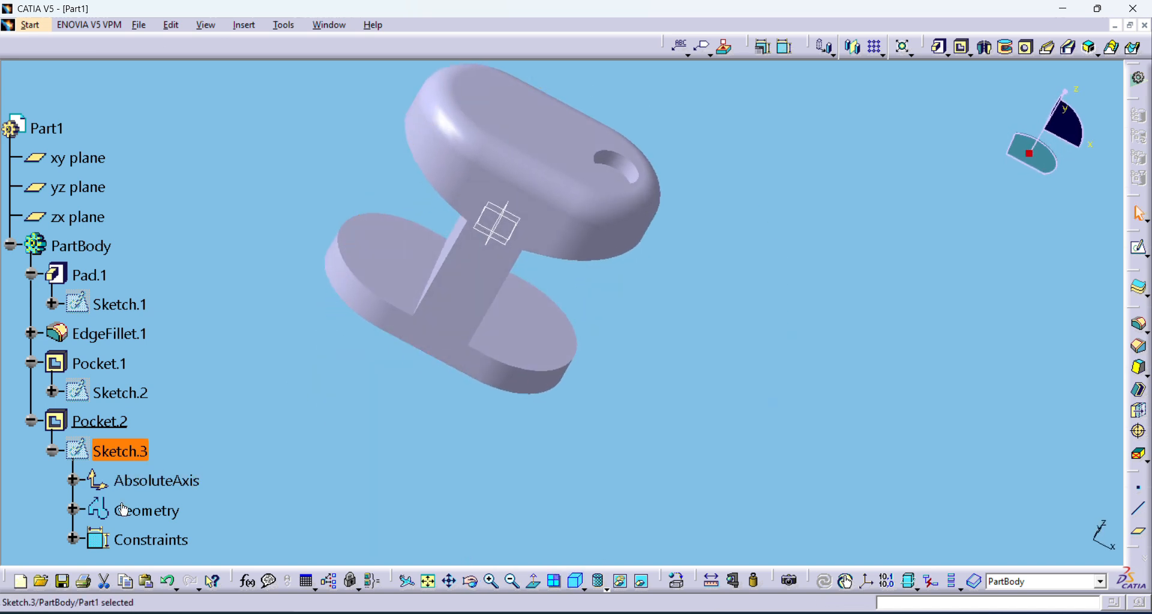
{"action": "double_click", "coordinate": [99, 421]}
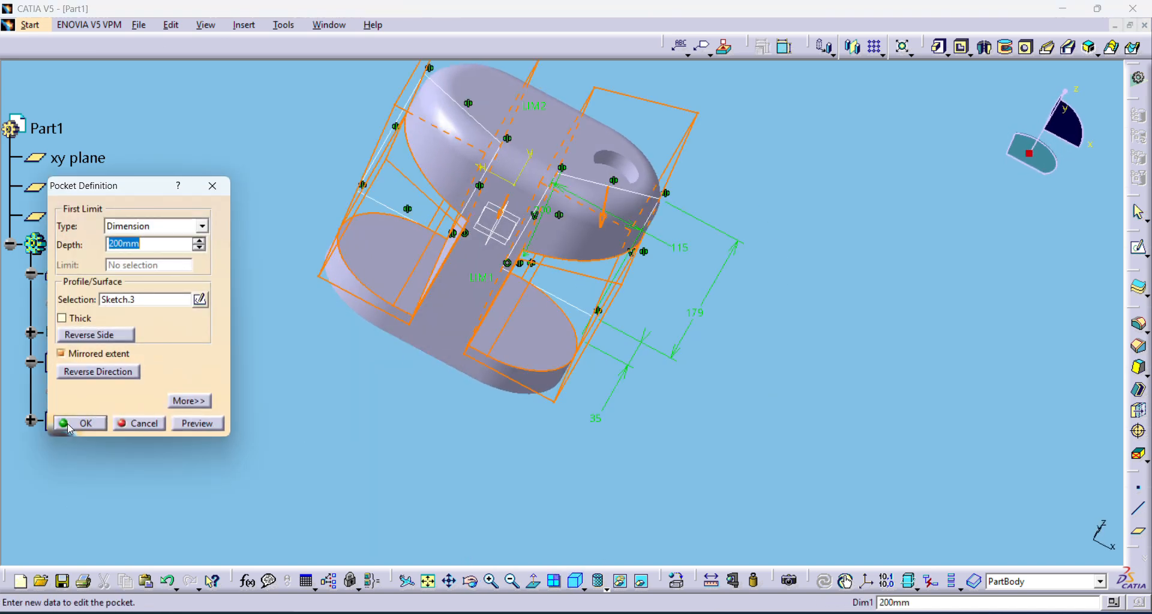
{"action": "left_click", "coordinate": [87, 427]}
Fillet one vertical edge of the central column with a 5 mm radius and change that fillet's radius to 10 mm.
{"action": "left_click", "coordinate": [470, 584]}
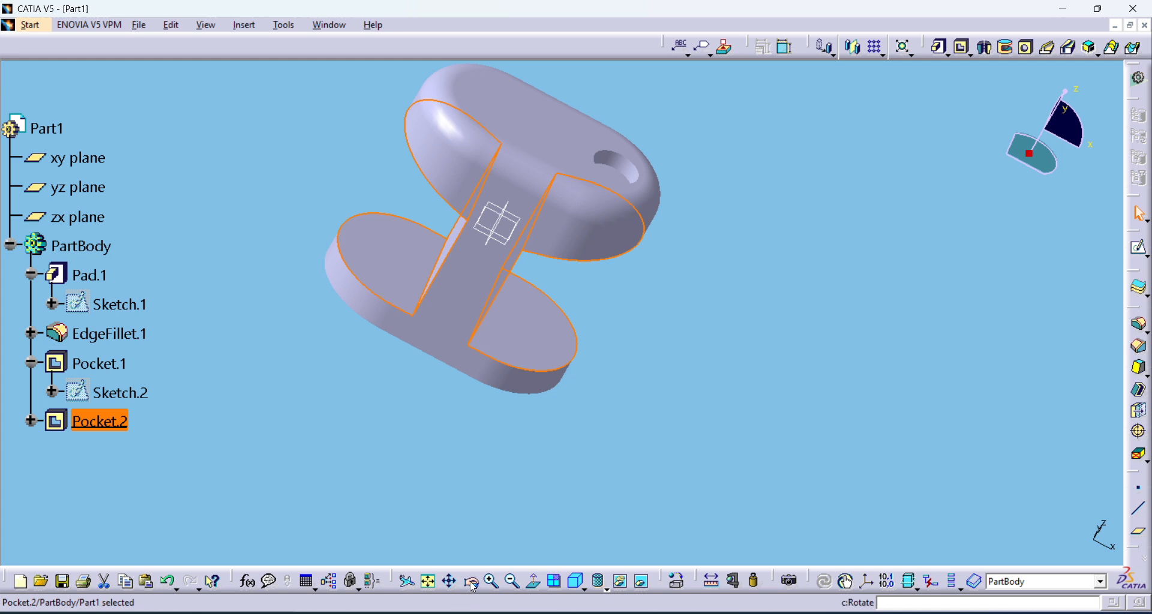
{"action": "left_click_drag", "start_coordinate": [427, 428], "coordinate": [463, 430]}
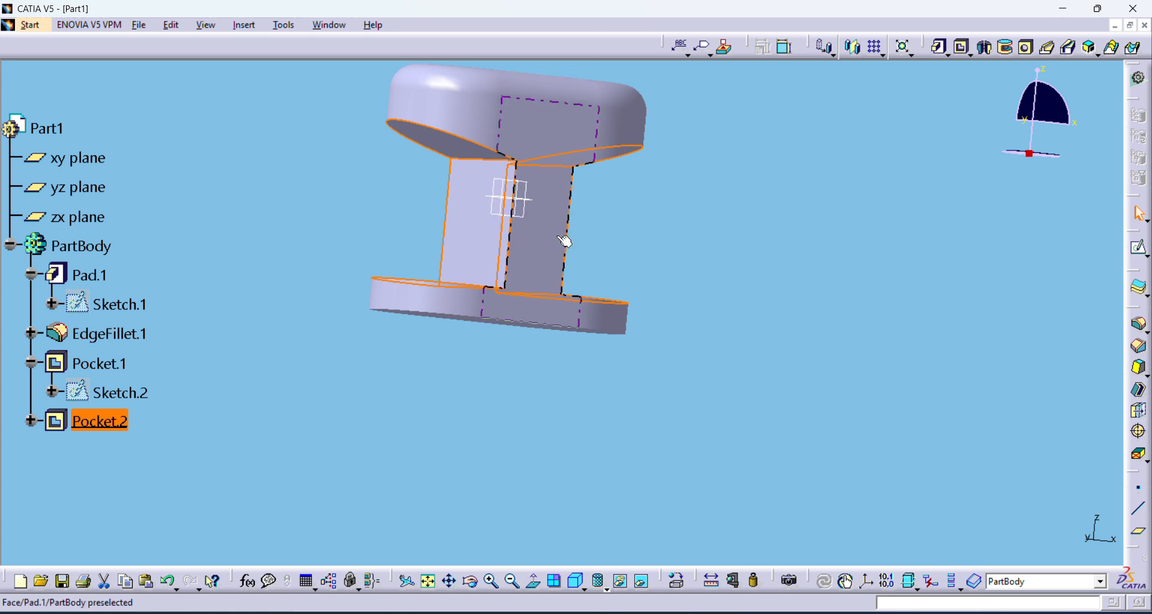
{"action": "left_click", "coordinate": [505, 270]}
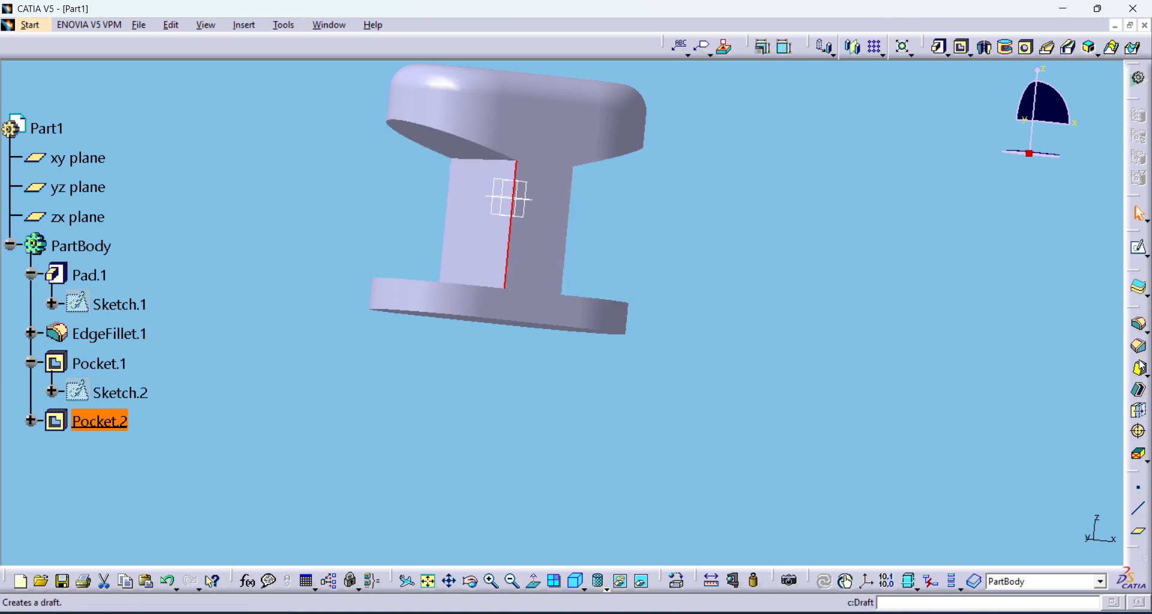
{"action": "left_click", "coordinate": [1139, 325]}
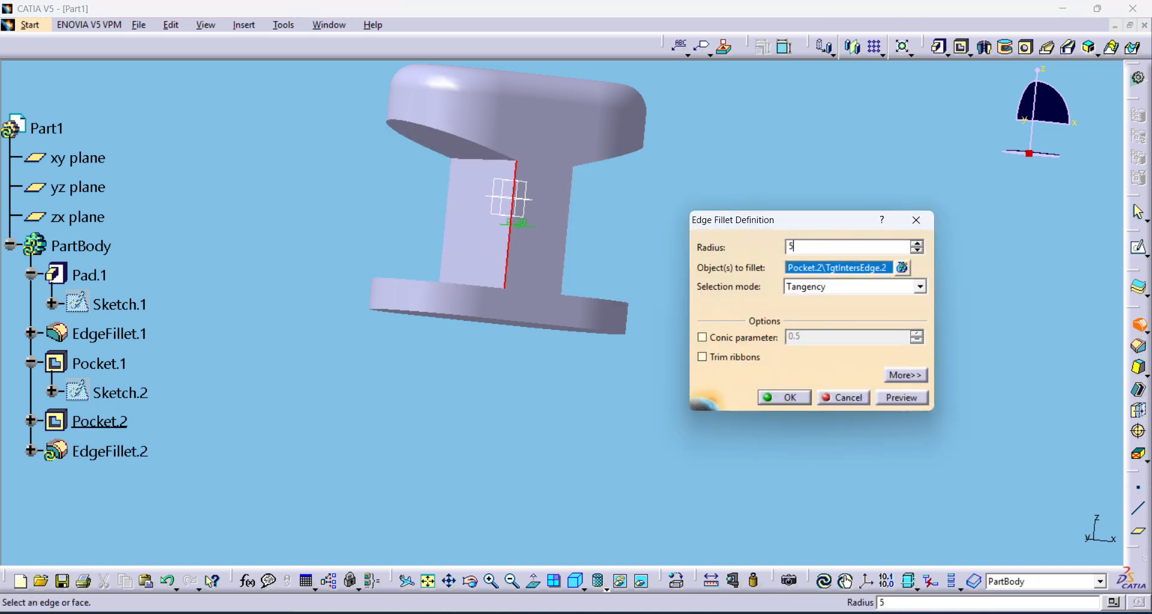
{"action": "key", "text": "Return"}
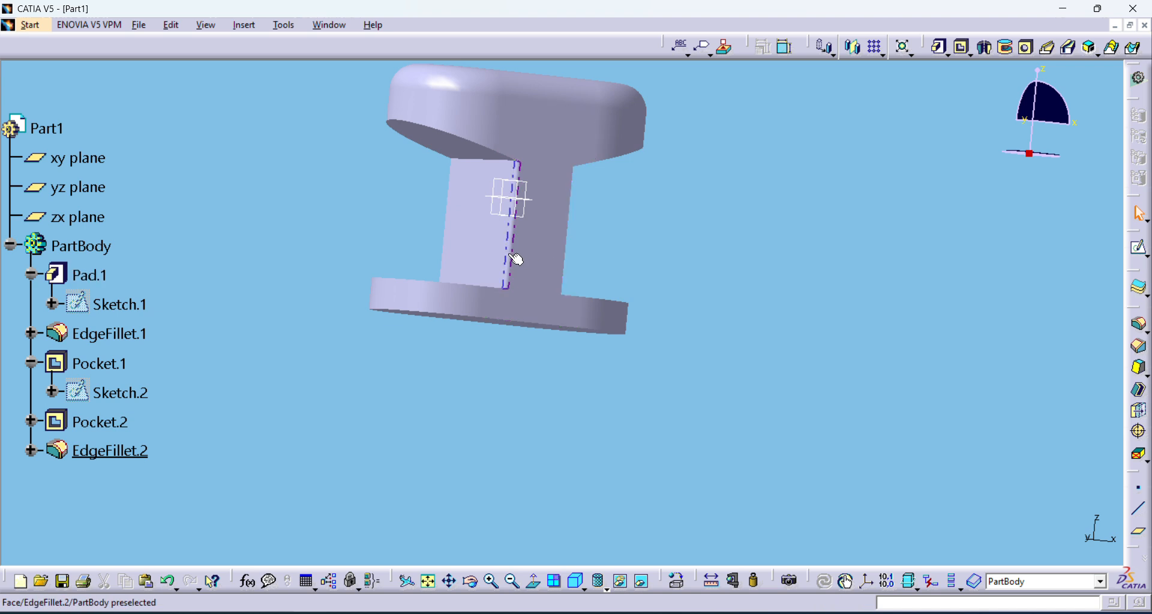
{"action": "double_click", "coordinate": [517, 259]}
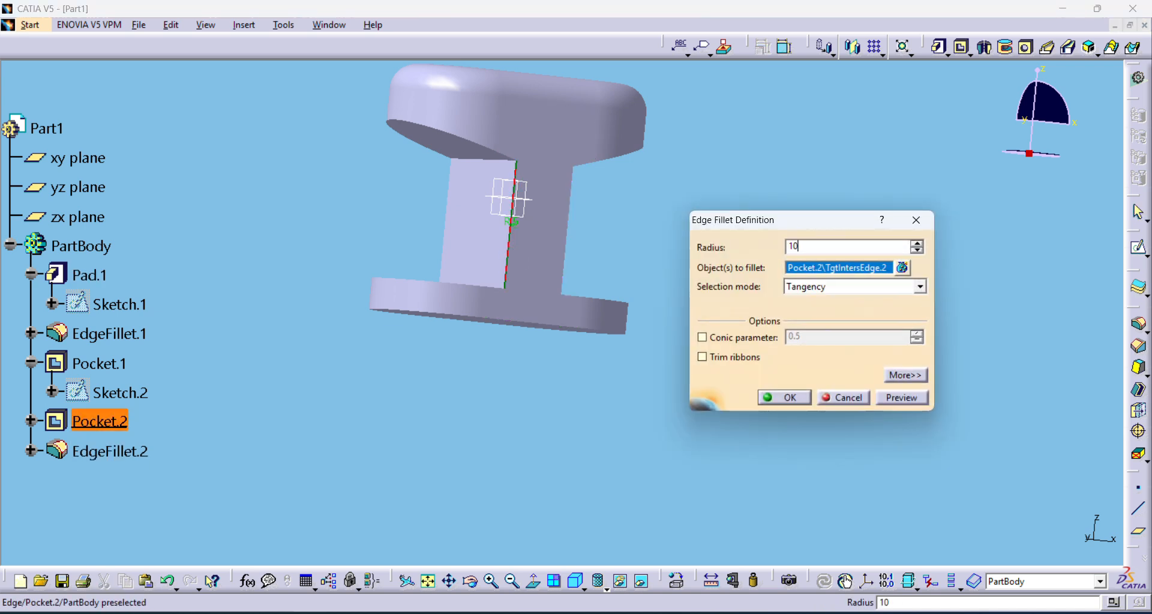
{"action": "key", "text": "Return"}
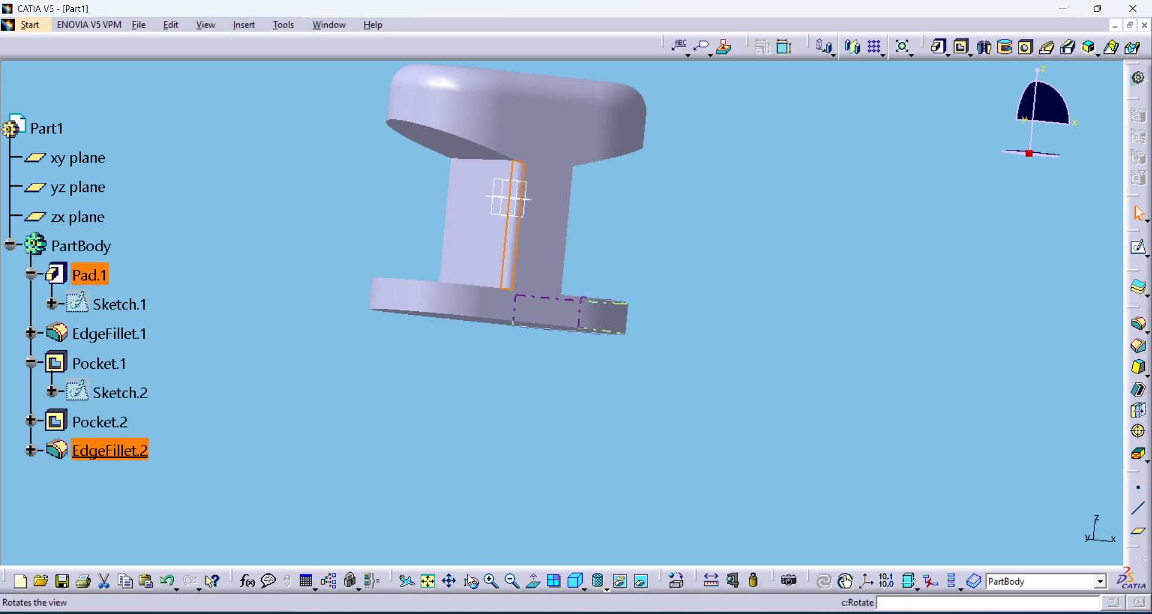
Fillet all remaining edges around the side pocket next to the filleted column edge with a 10 mm radius and tangency selection.
{"action": "left_click_drag", "start_coordinate": [471, 582], "coordinate": [566, 172]}
{"action": "left_click", "coordinate": [552, 162]}
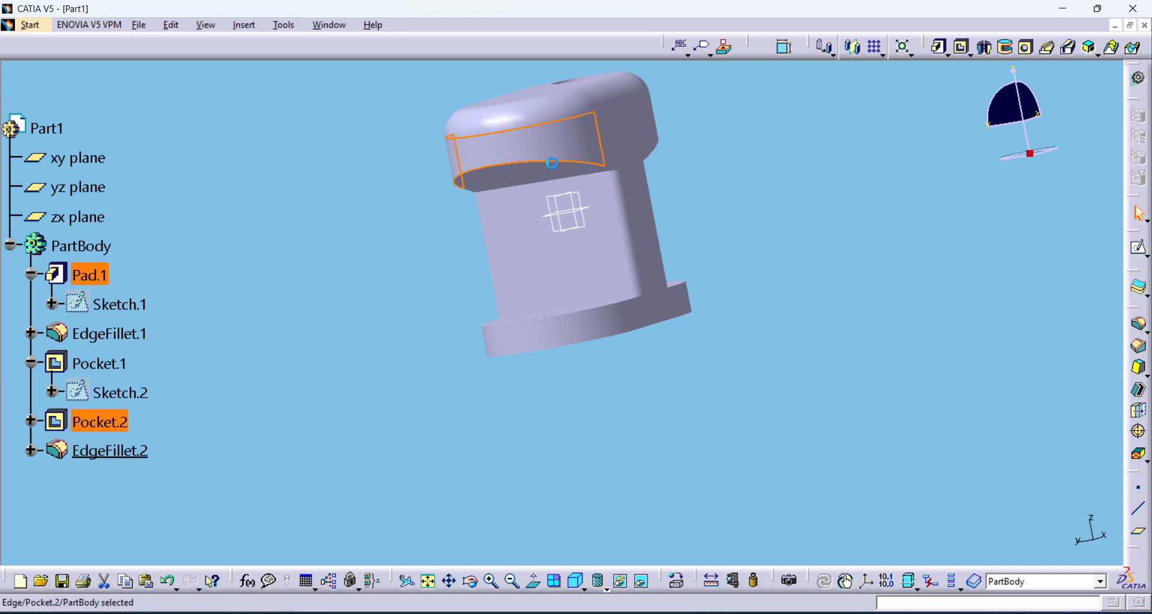
{"action": "left_click", "coordinate": [570, 316], "text": "ctrl"}
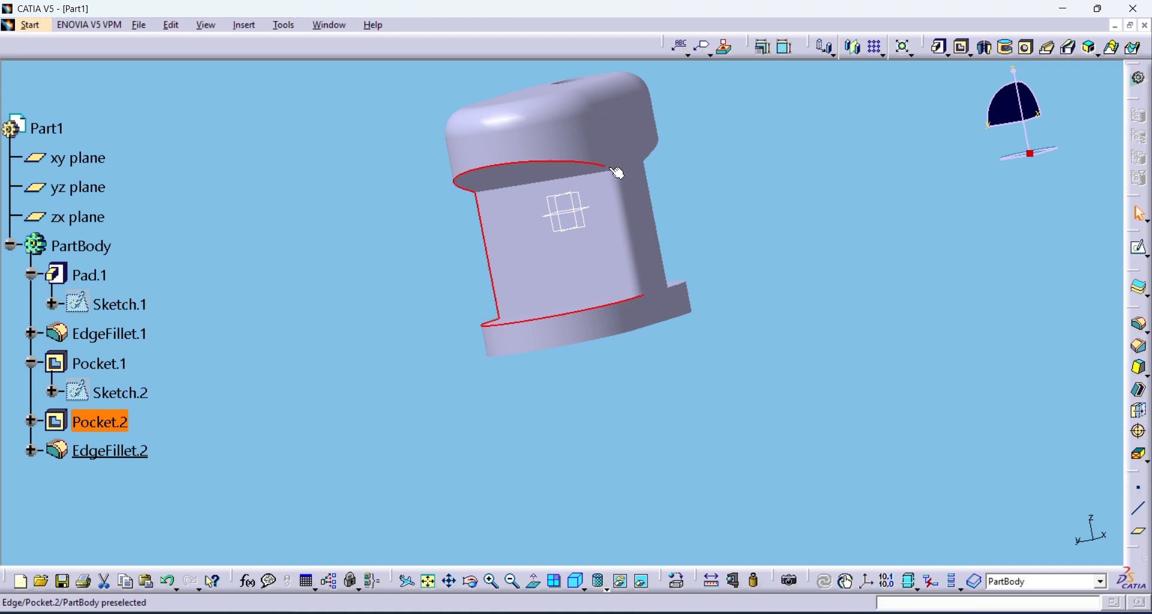
{"action": "left_click", "coordinate": [1139, 324]}
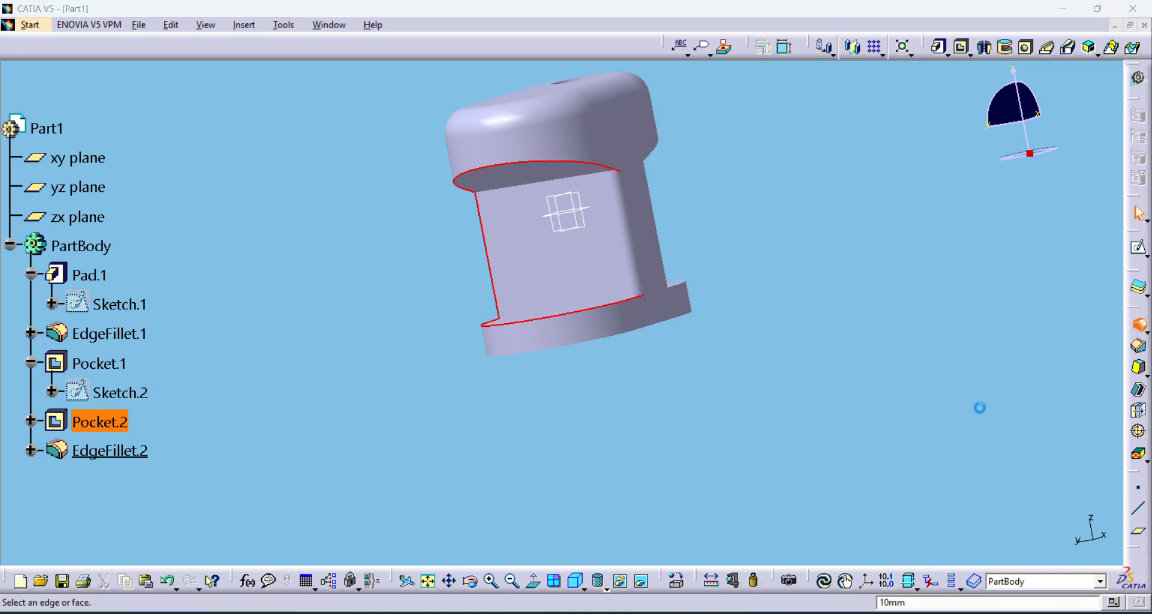
{"action": "left_click", "coordinate": [899, 399]}
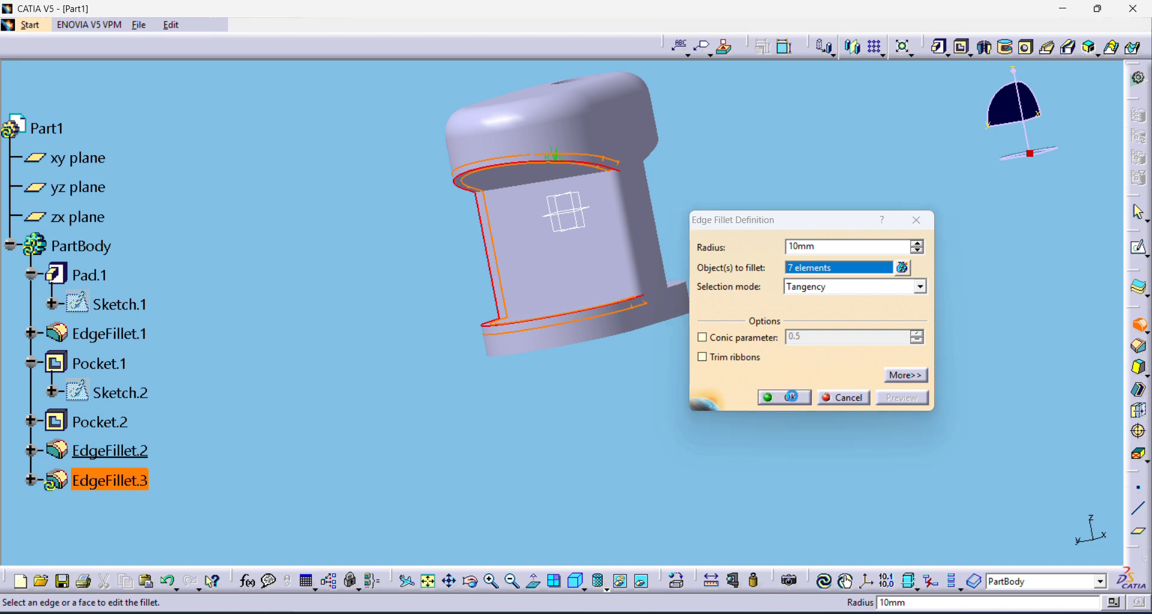
{"action": "left_click", "coordinate": [784, 398]}
Fillet the seven matching edges around the opposite side pocket with the same 10 mm radius.
{"action": "left_click", "coordinate": [471, 580]}
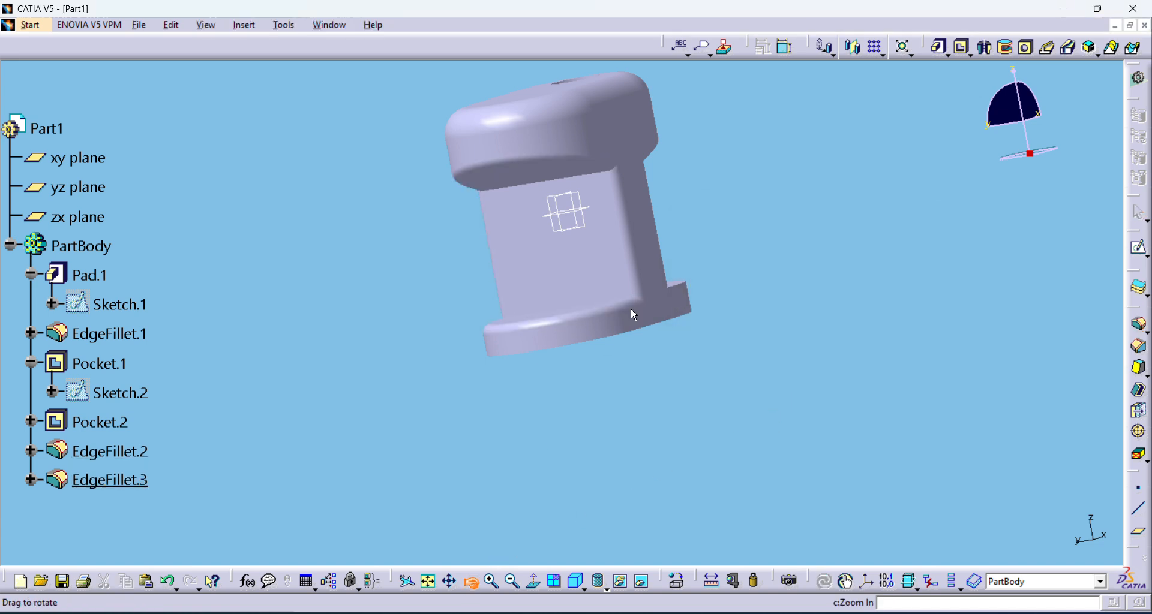
{"action": "left_click_drag", "start_coordinate": [631, 308], "coordinate": [339, 397]}
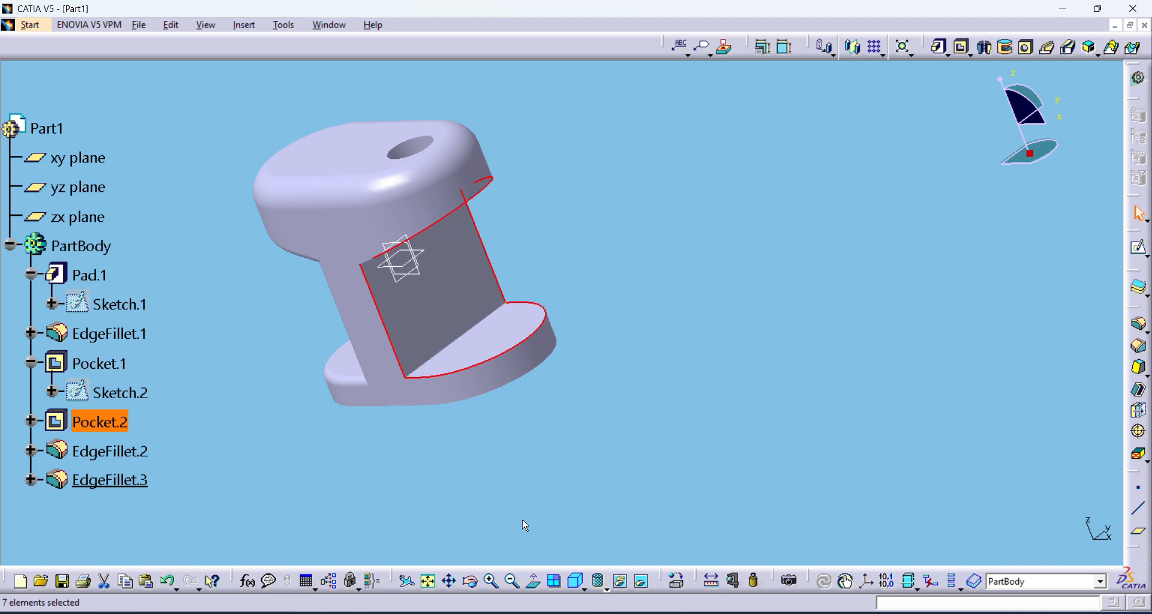
{"action": "left_click", "coordinate": [471, 581]}
{"action": "left_click_drag", "start_coordinate": [460, 429], "coordinate": [423, 297]}
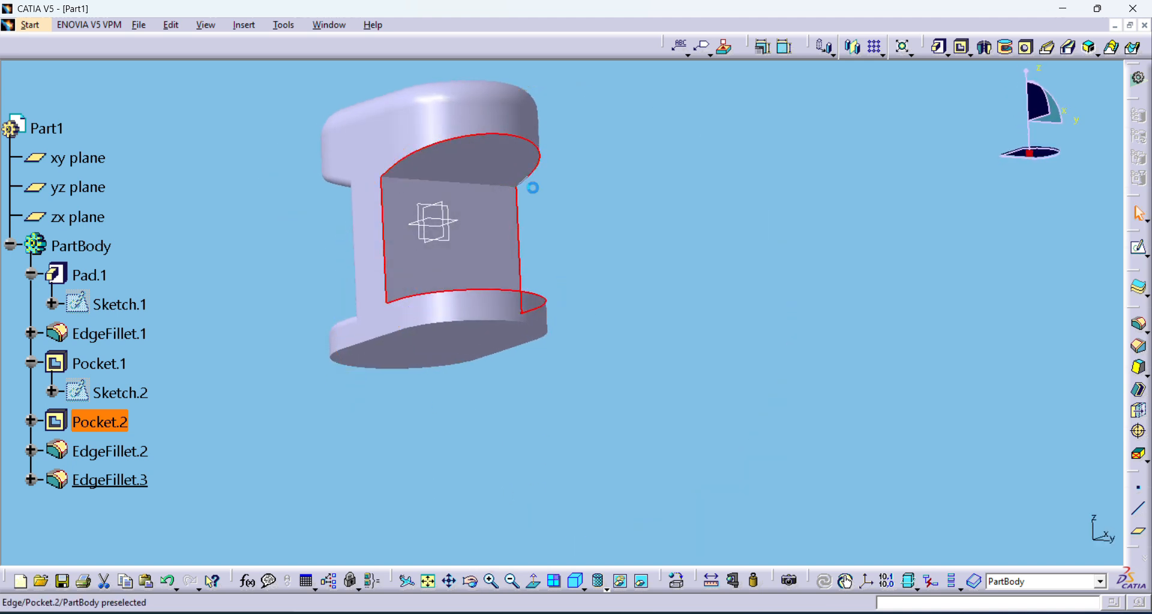
{"action": "left_click", "coordinate": [1139, 324]}
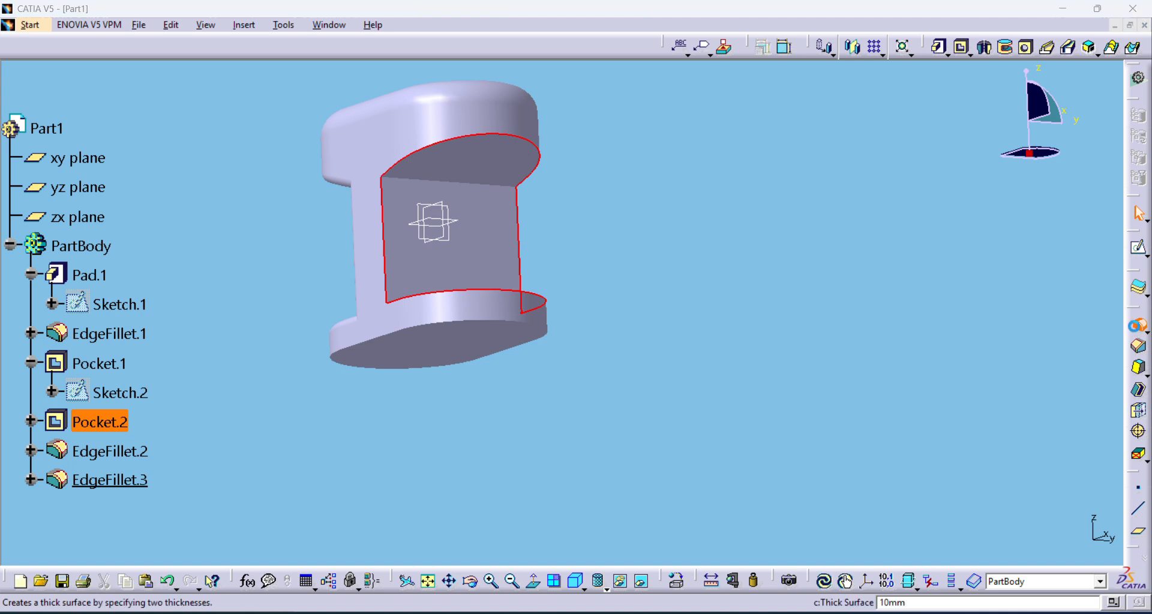
{"action": "left_click", "coordinate": [805, 400]}
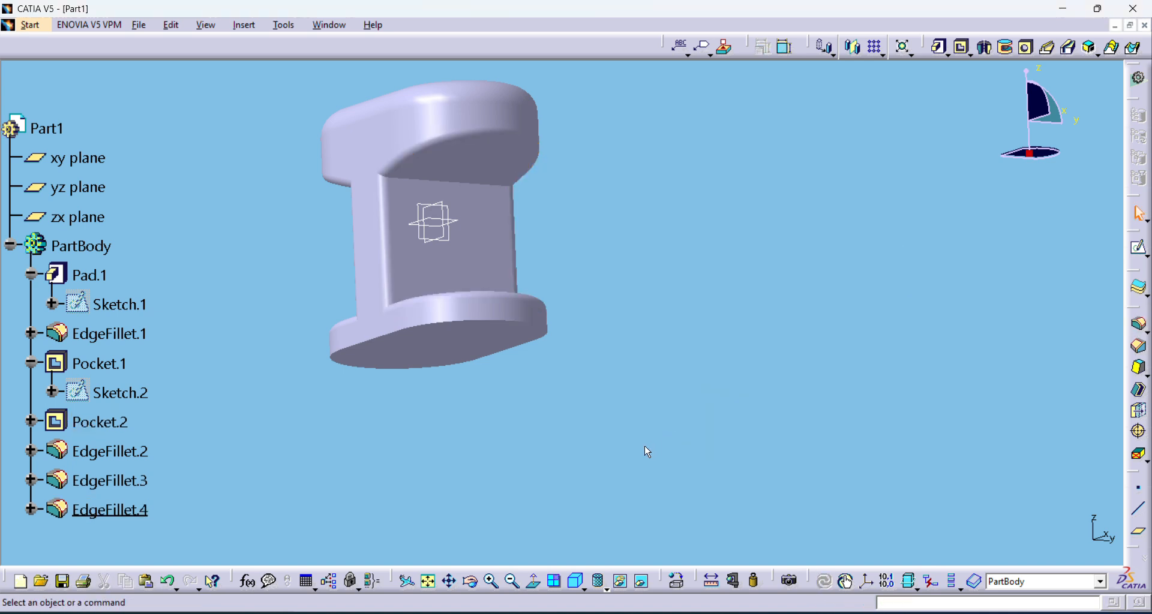
Open a sketch on the base's flat upper face beside the column and project that face's D-shaped outline into it.
{"action": "left_click", "coordinate": [470, 582]}
{"action": "left_click_drag", "start_coordinate": [481, 364], "coordinate": [545, 457]}
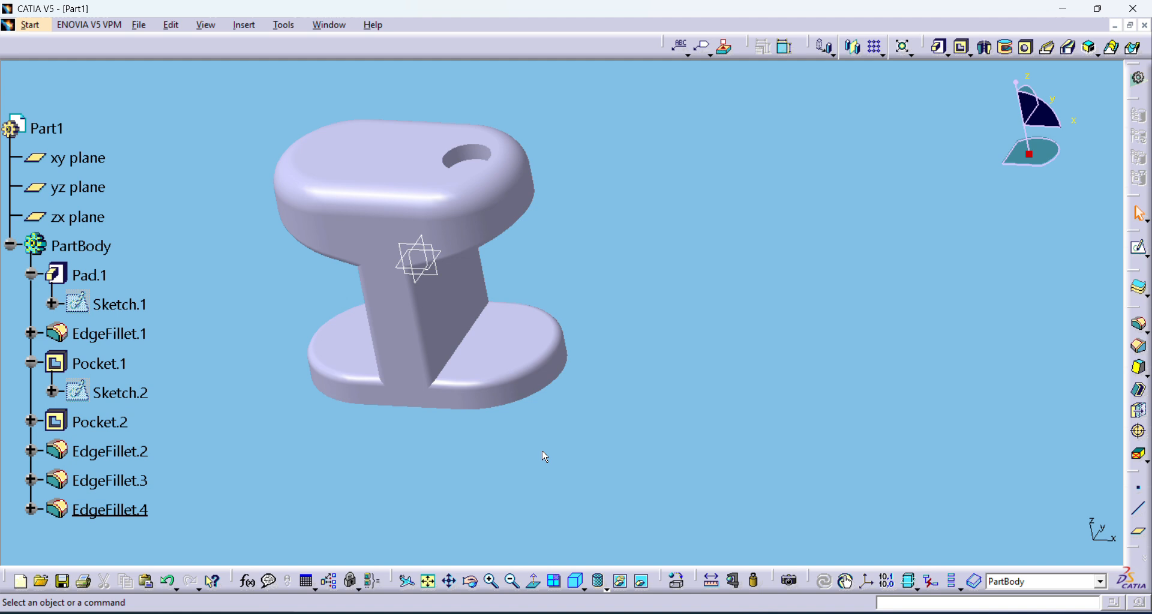
{"action": "left_click", "coordinate": [516, 334]}
{"action": "left_click", "coordinate": [1138, 247]}
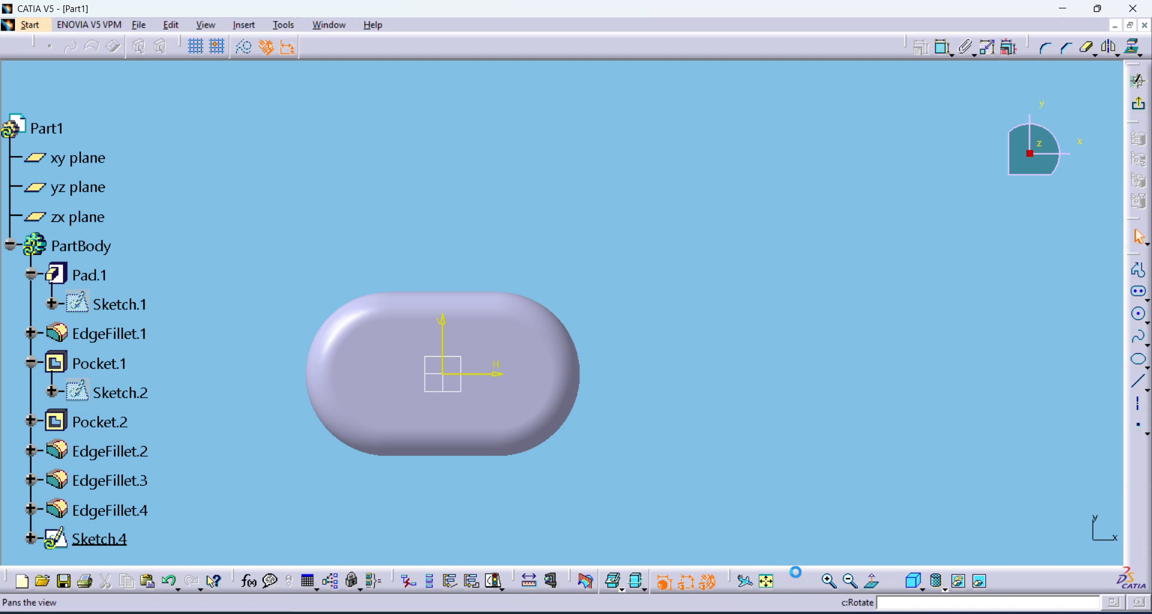
{"action": "middle_click_drag", "start_coordinate": [554, 411], "coordinate": [521, 312]}
{"action": "left_click", "coordinate": [517, 354]}
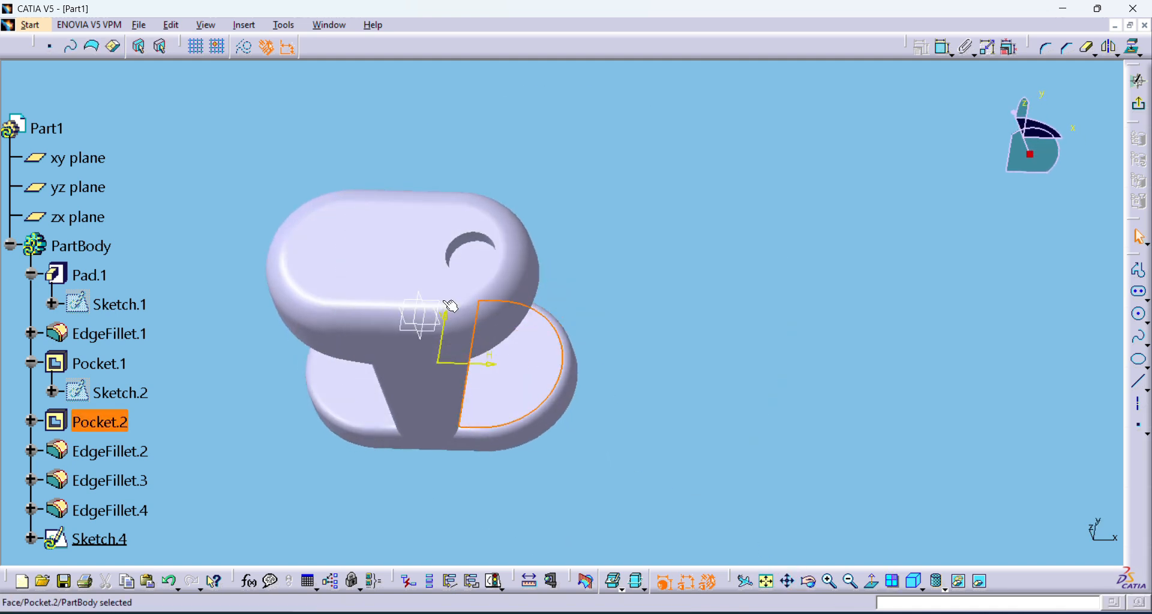
{"action": "left_click", "coordinate": [251, 27]}
{"action": "mouse_move", "coordinate": [288, 96]}
{"action": "mouse_move", "coordinate": [381, 169]}
{"action": "left_click", "coordinate": [476, 168]}
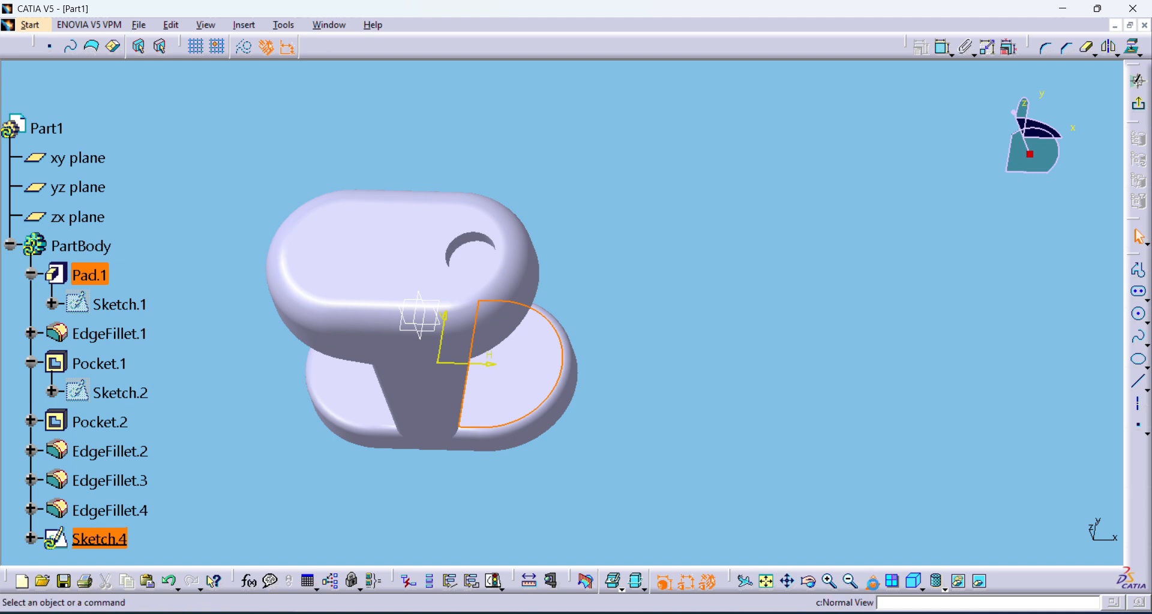
{"action": "left_click", "coordinate": [871, 581]}
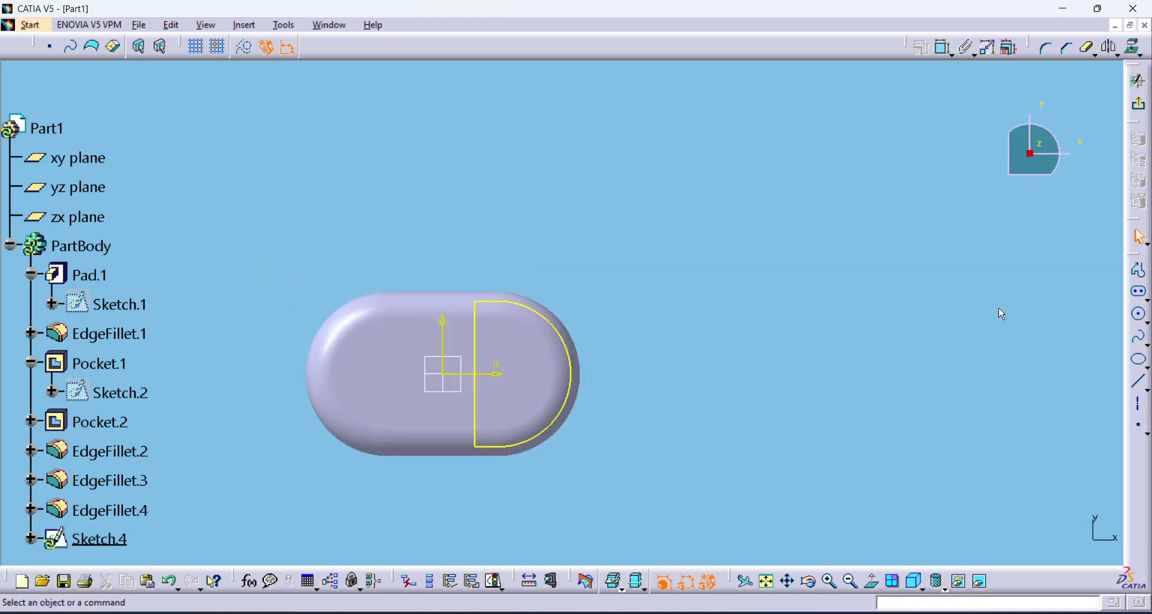
Create a slightly smaller scaled duplicate of the projected outline, centred on the midpoint of its straight edge.
{"action": "mouse_move", "coordinate": [454, 249]}
{"action": "left_mouse_down"}
{"action": "mouse_move", "coordinate": [581, 458]}
{"action": "mouse_move", "coordinate": [625, 495]}
{"action": "left_mouse_up"}
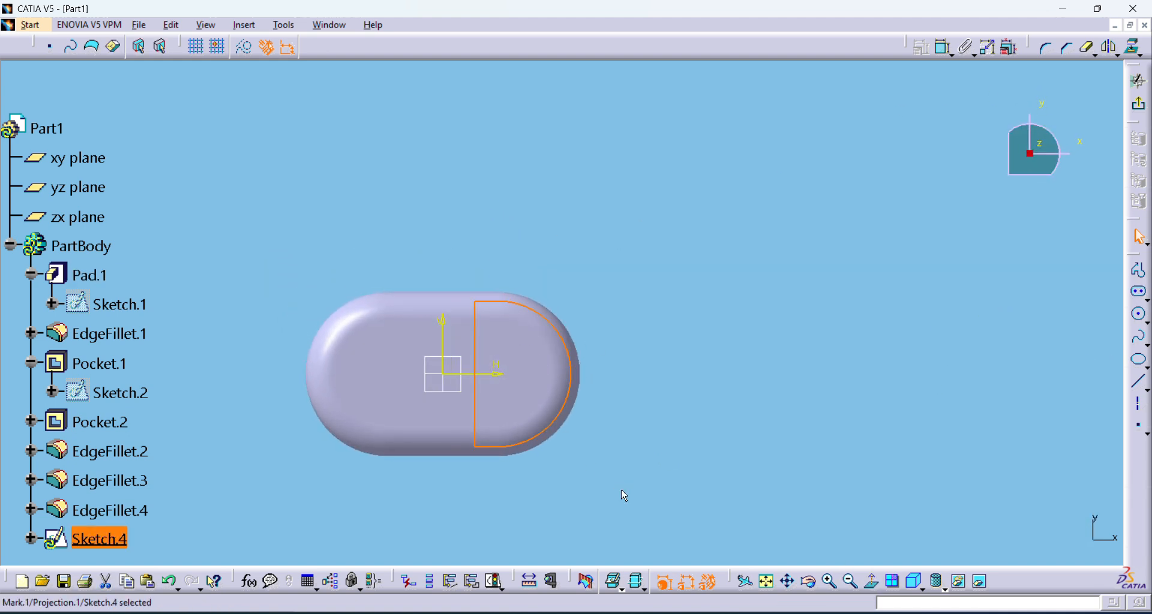
{"action": "left_click", "coordinate": [1116, 56]}
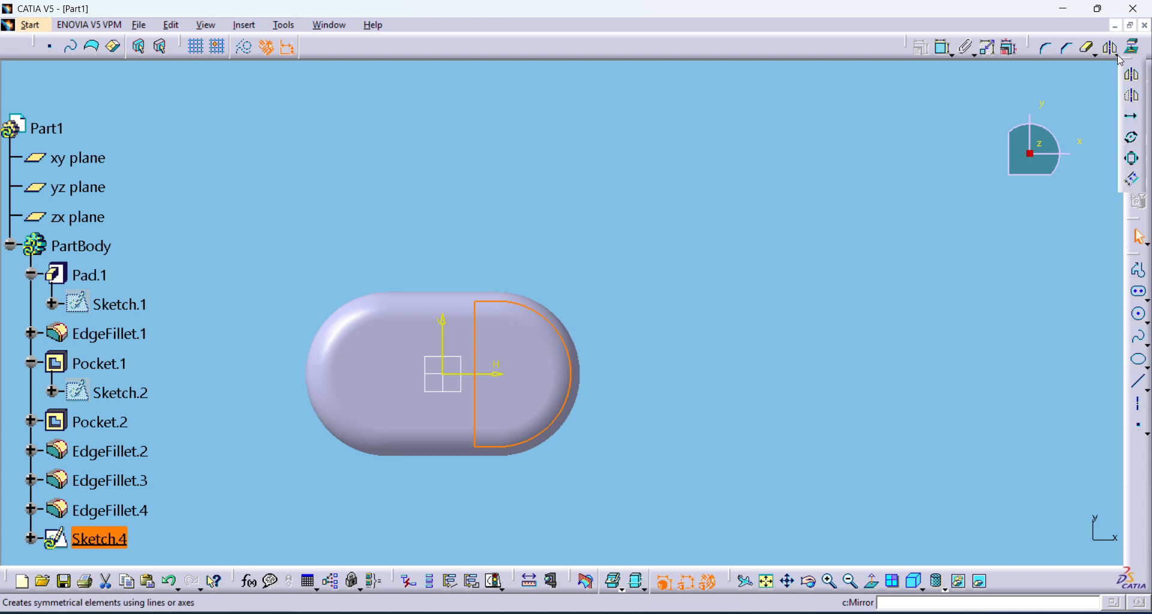
{"action": "left_click", "coordinate": [1135, 161]}
{"action": "left_click", "coordinate": [482, 380]}
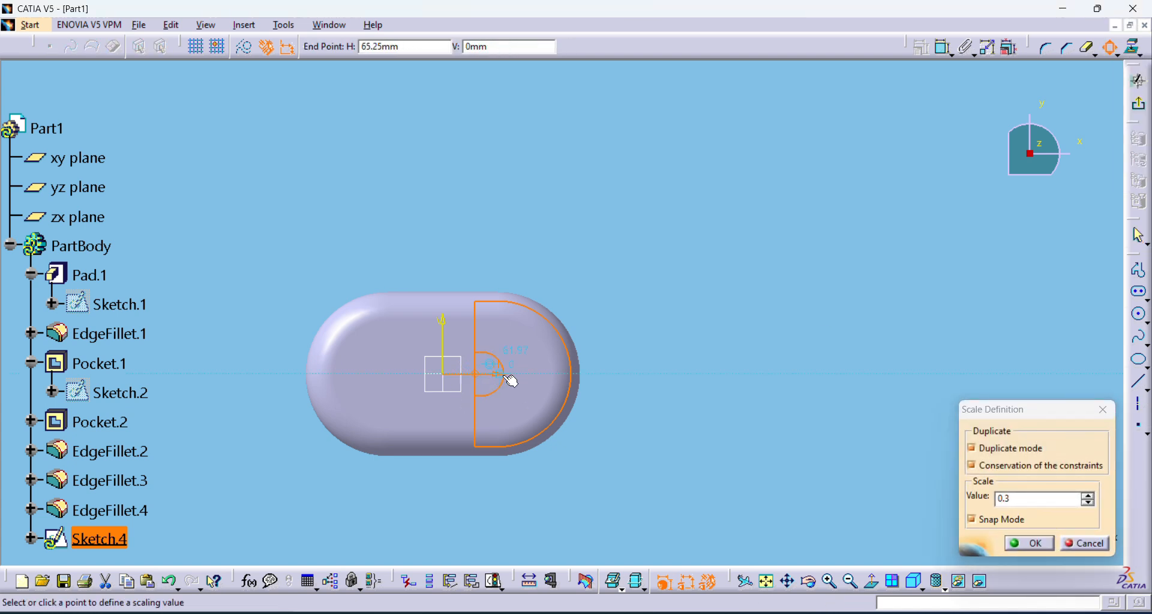
{"action": "left_click", "coordinate": [563, 378]}
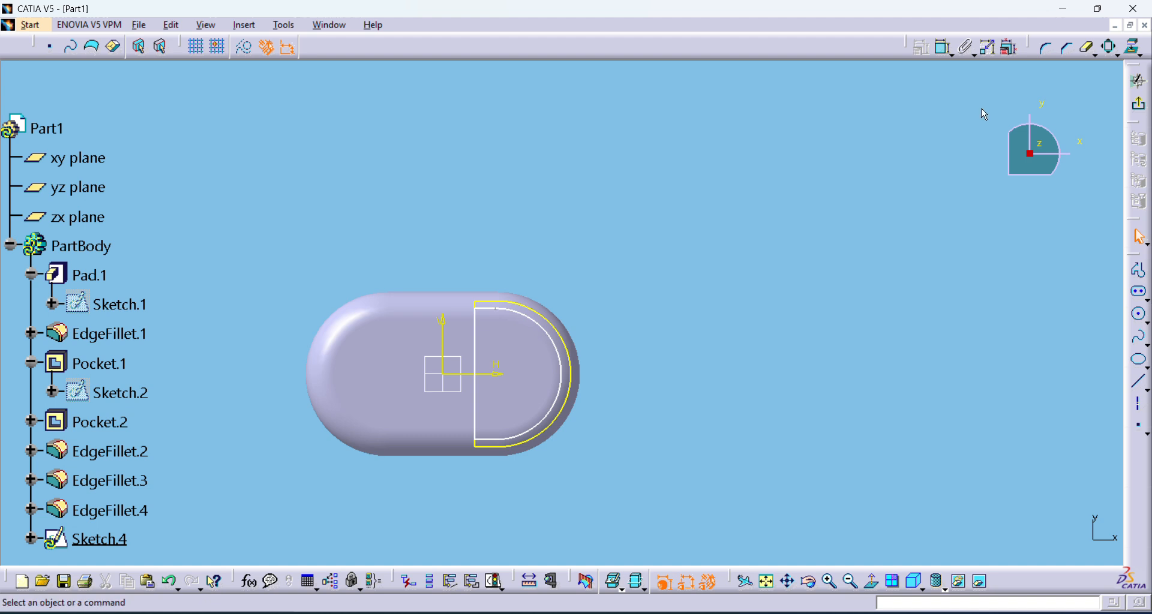
Delete the outer projected outline so only the scaled copy is kept, and exit the sketch.
{"action": "left_click", "coordinate": [1088, 48]}
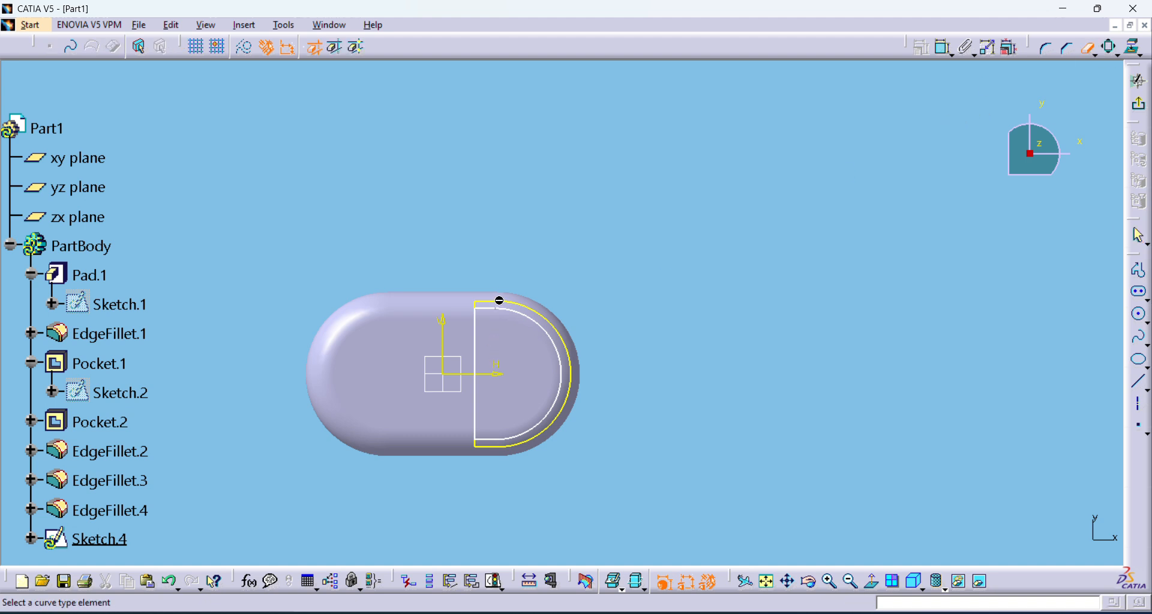
{"action": "left_click", "coordinate": [1087, 48]}
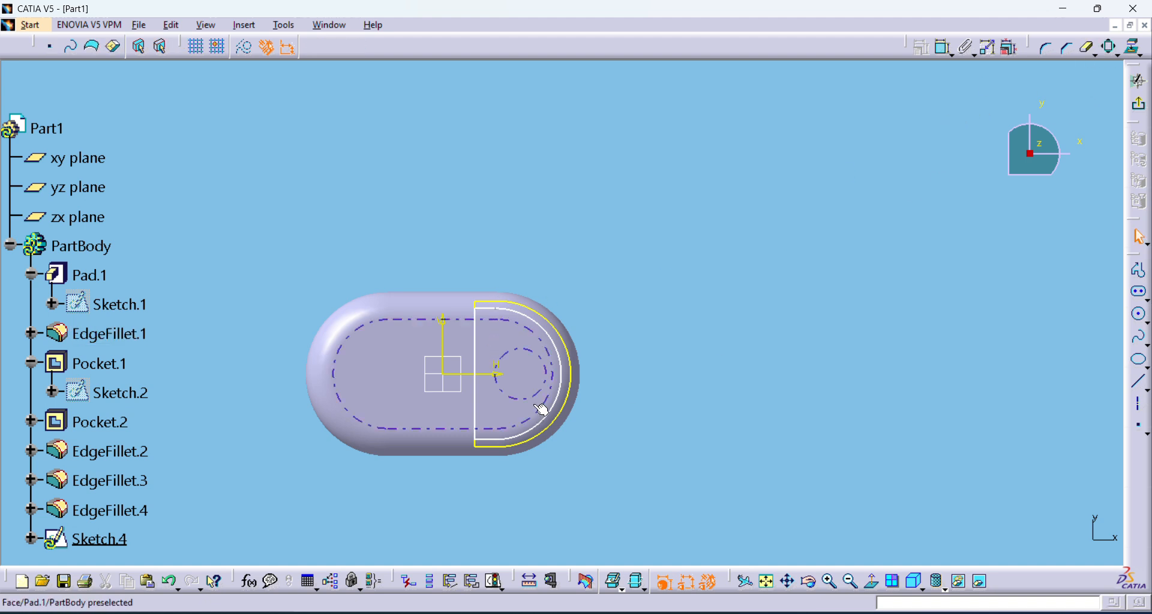
{"action": "left_click", "coordinate": [498, 309]}
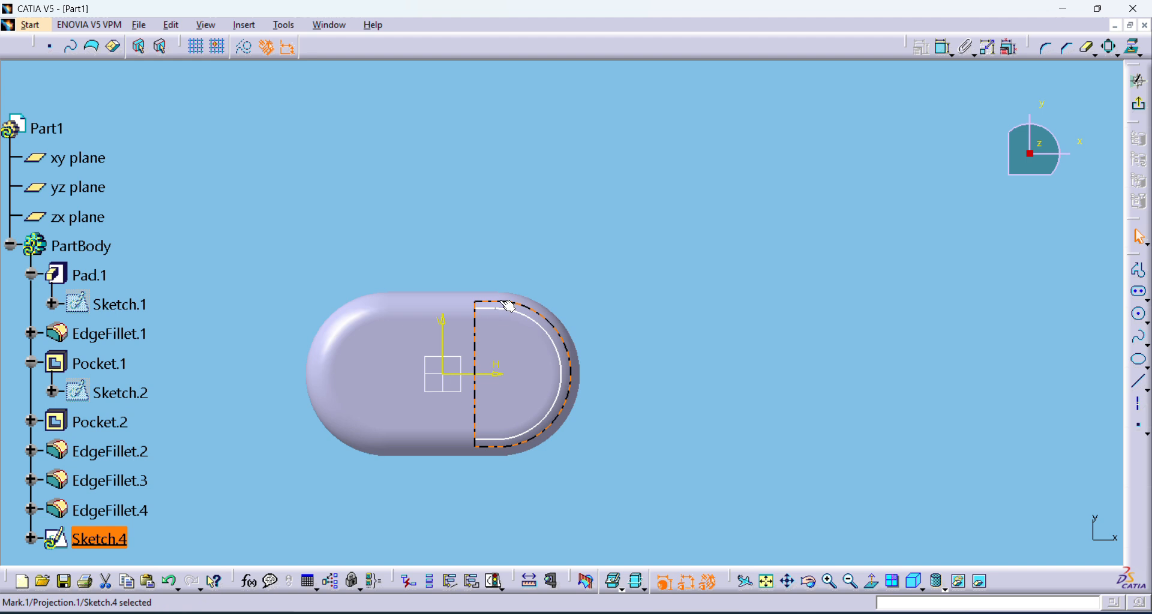
{"action": "left_click", "coordinate": [689, 442]}
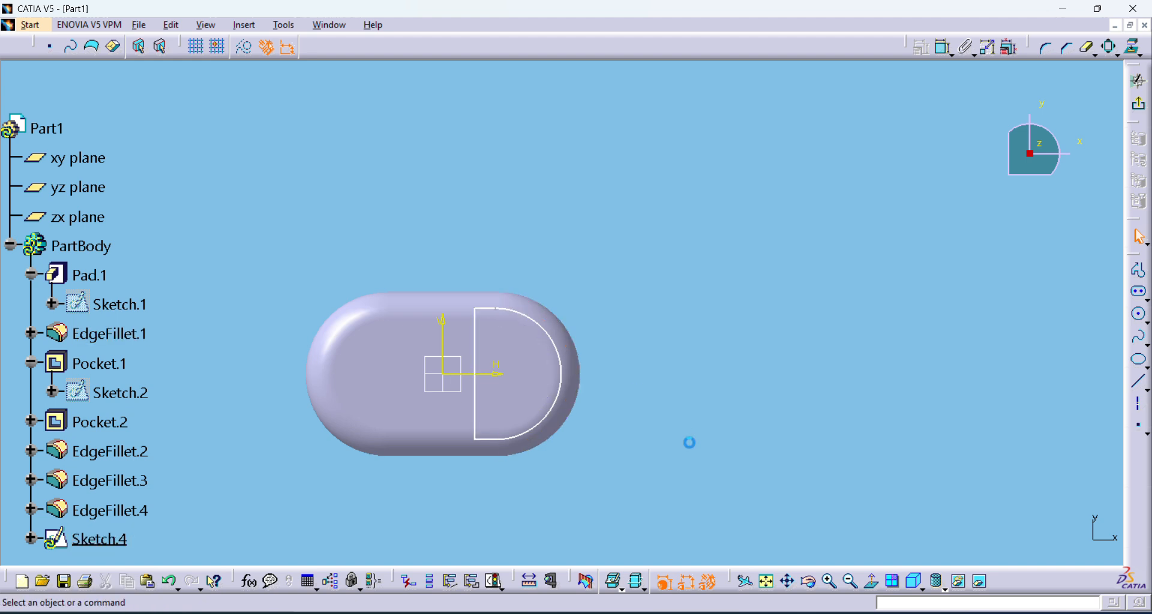
{"action": "left_click", "coordinate": [1138, 105]}
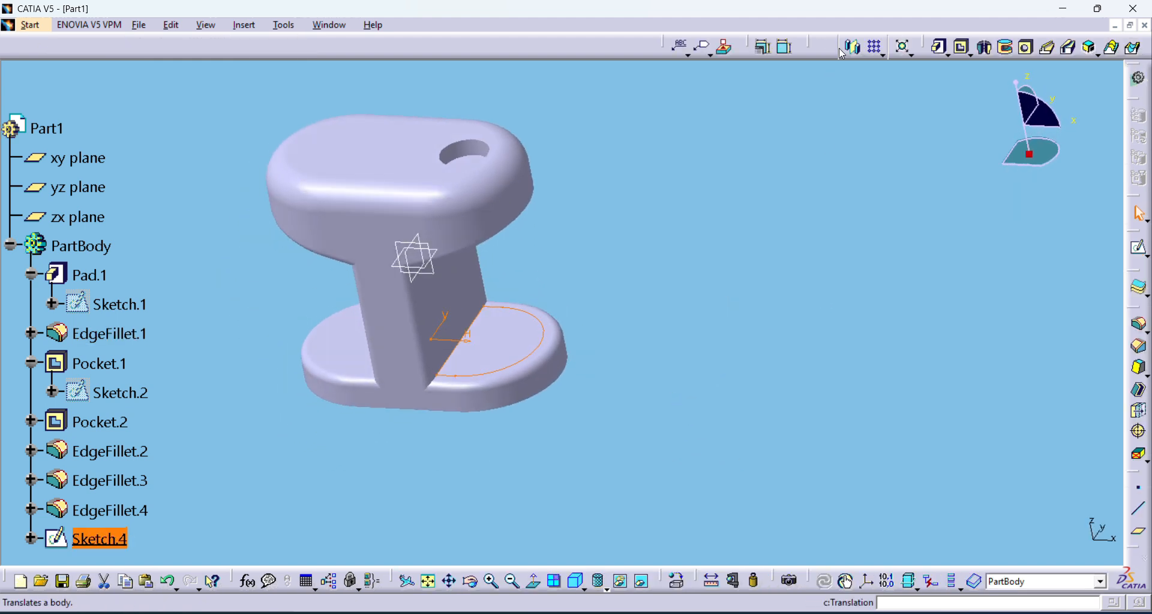
Cut a 5 mm deep pocket from the scaled D-shaped profile, reversing the direction down into the base.
{"action": "left_click", "coordinate": [964, 48]}
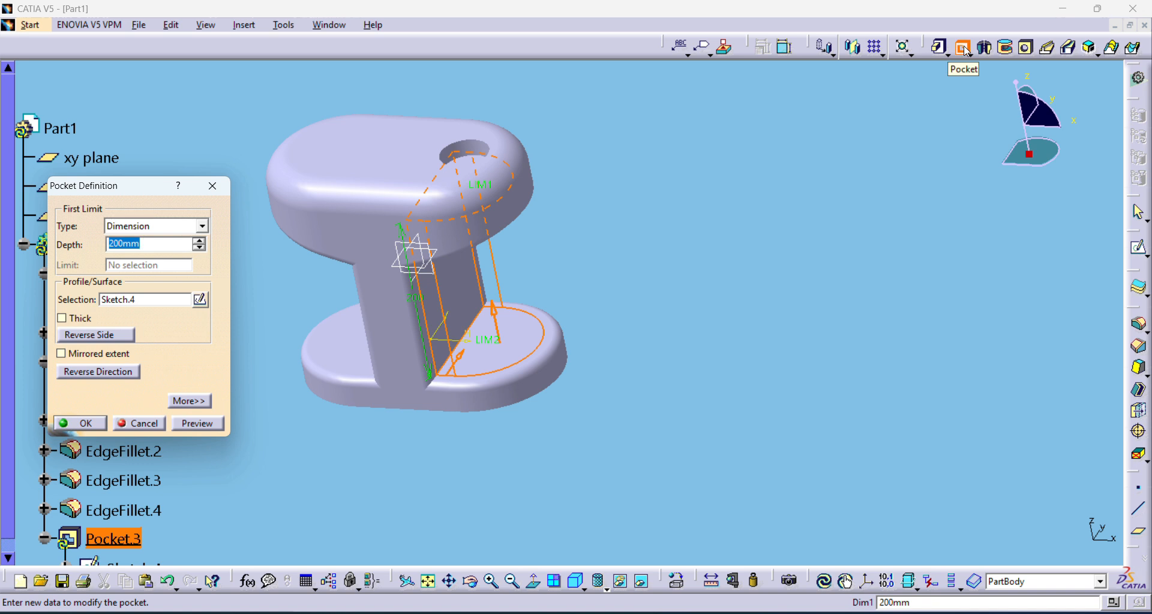
{"action": "type", "text": "5"}
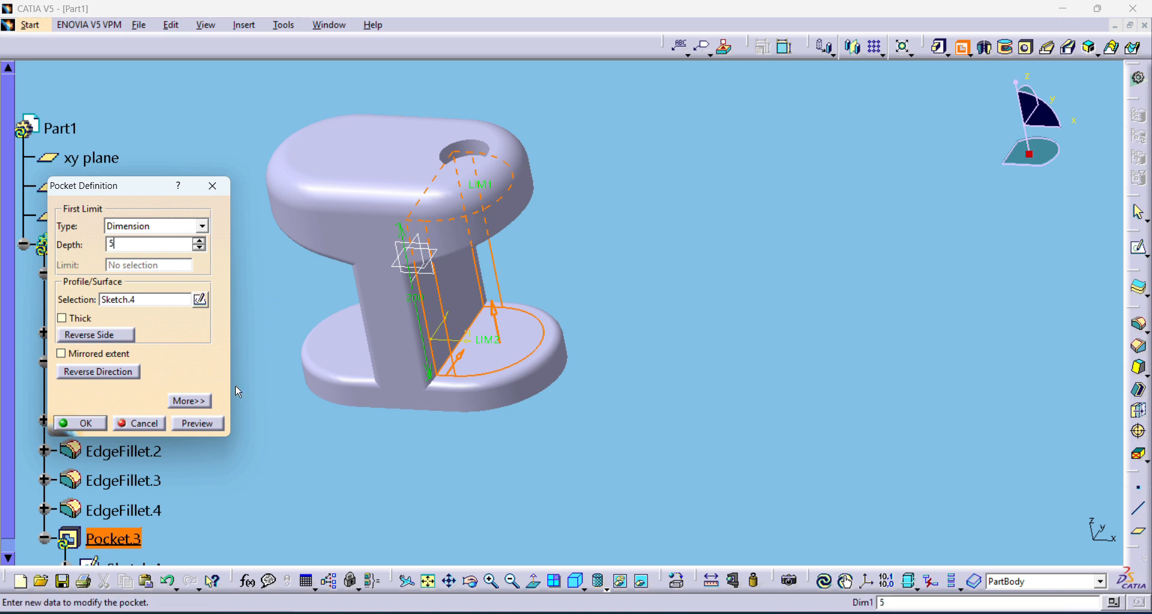
{"action": "left_click", "coordinate": [123, 376]}
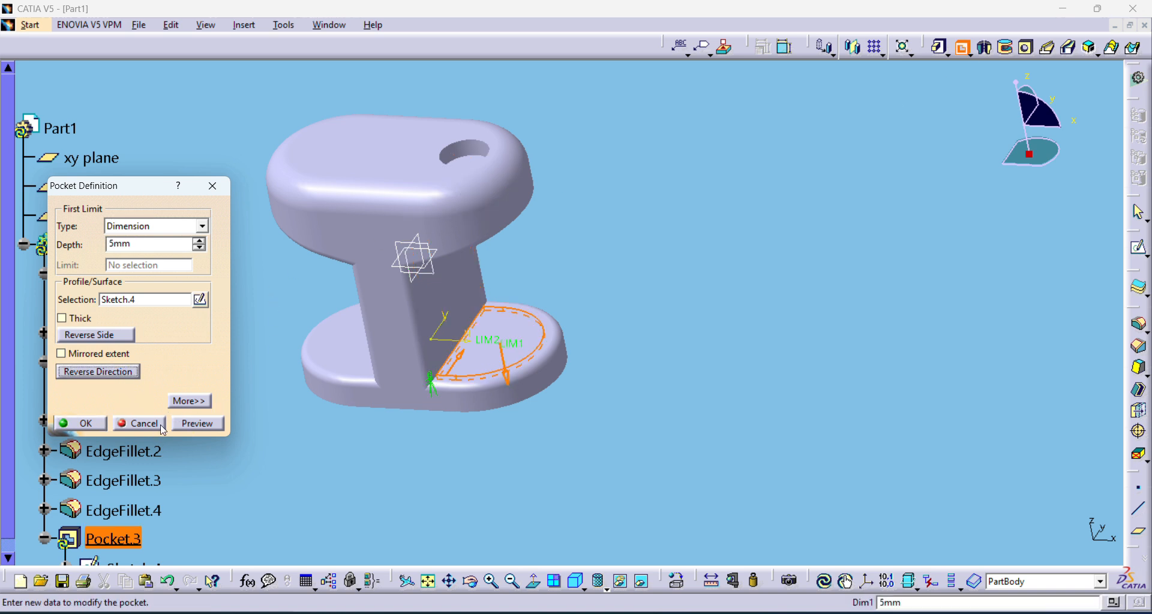
{"action": "left_click", "coordinate": [175, 424]}
{"action": "left_click", "coordinate": [101, 423]}
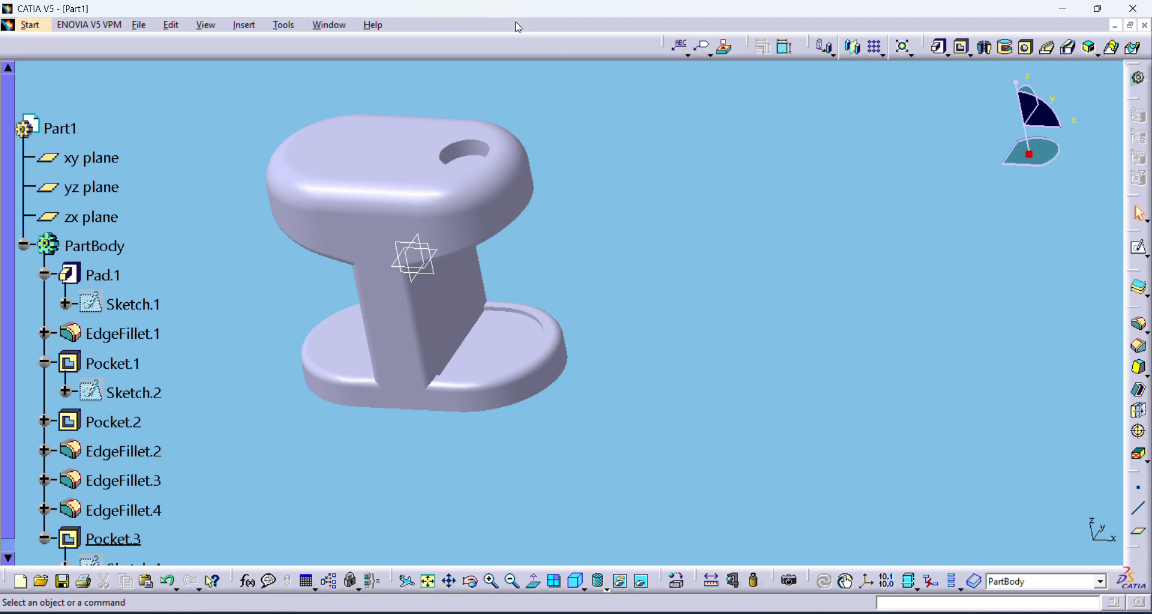
Open a sketch on the yz plane and draw a horizontal elongated hole on the upper block, starting at about H 2.5 mm, V 95 mm.
{"action": "left_click", "coordinate": [420, 270]}
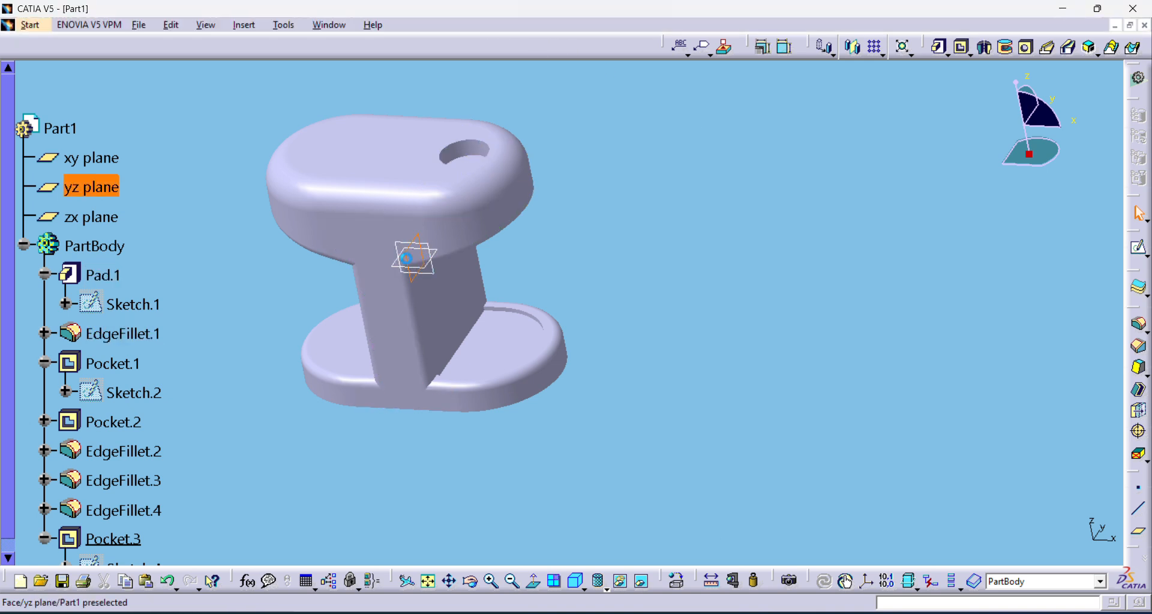
{"action": "left_click", "coordinate": [1133, 250]}
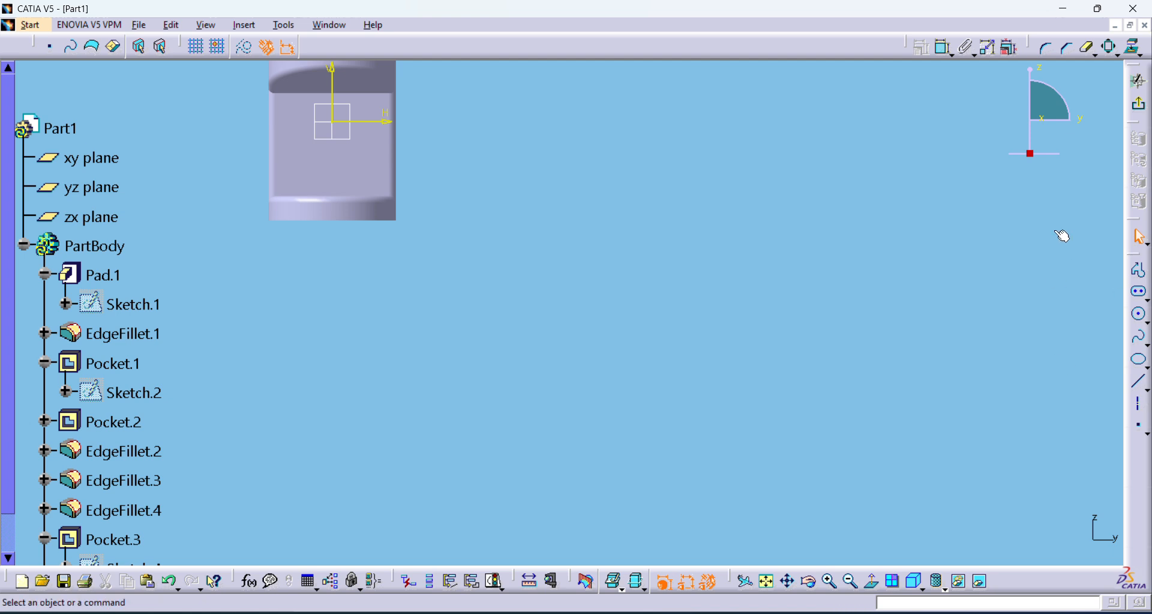
{"action": "middle_click_drag", "start_coordinate": [532, 230], "coordinate": [673, 424]}
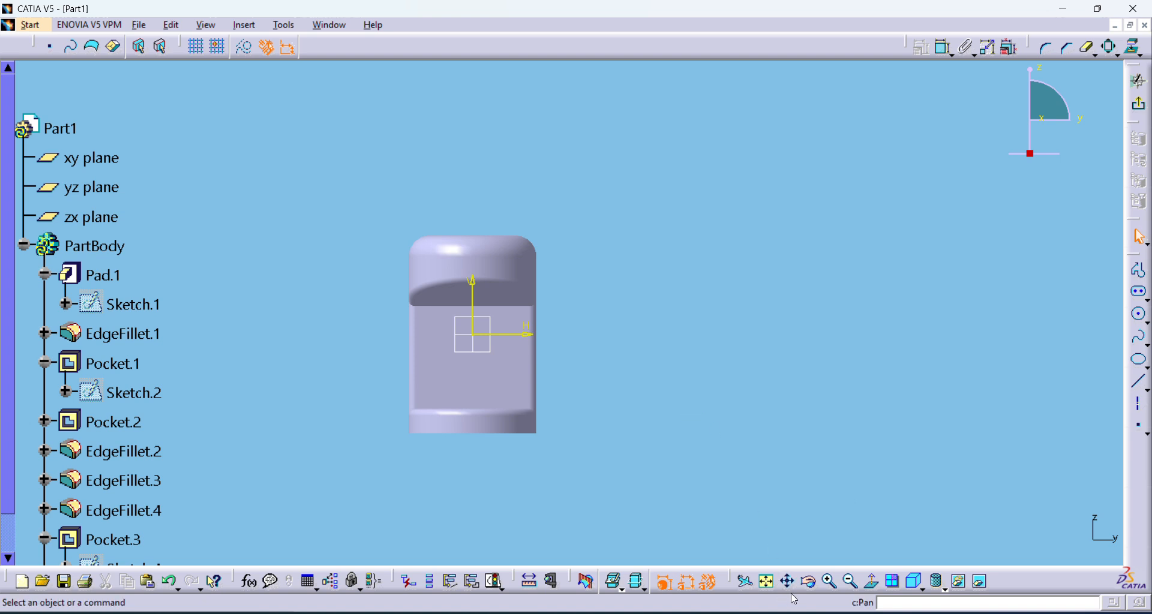
{"action": "left_click", "coordinate": [830, 583]}
{"action": "left_click", "coordinate": [827, 587]}
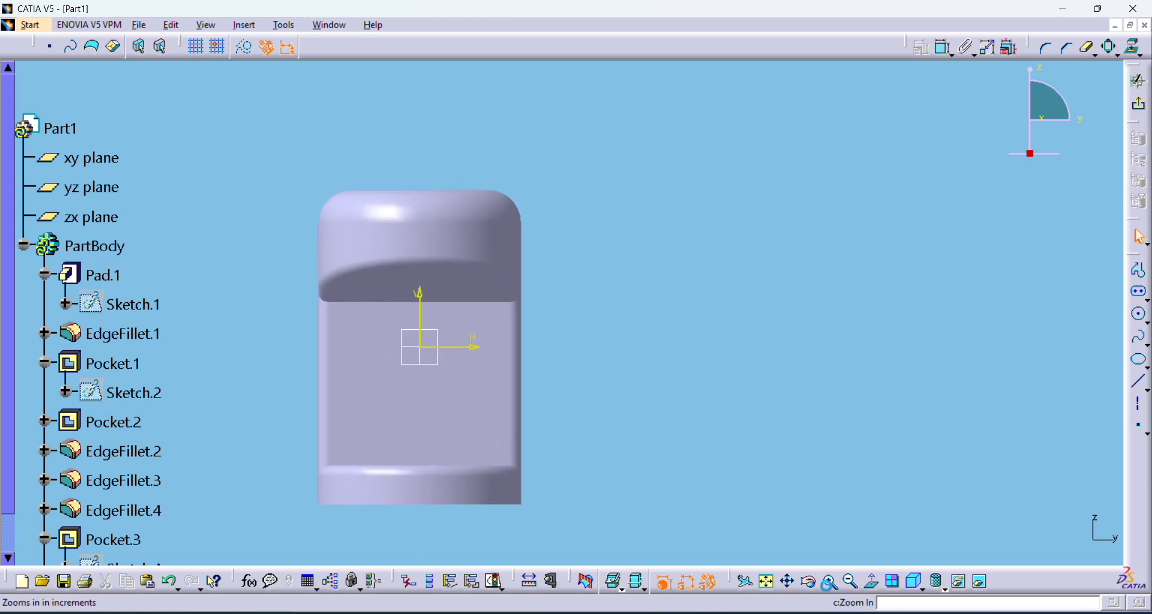
{"action": "left_click", "coordinate": [827, 587]}
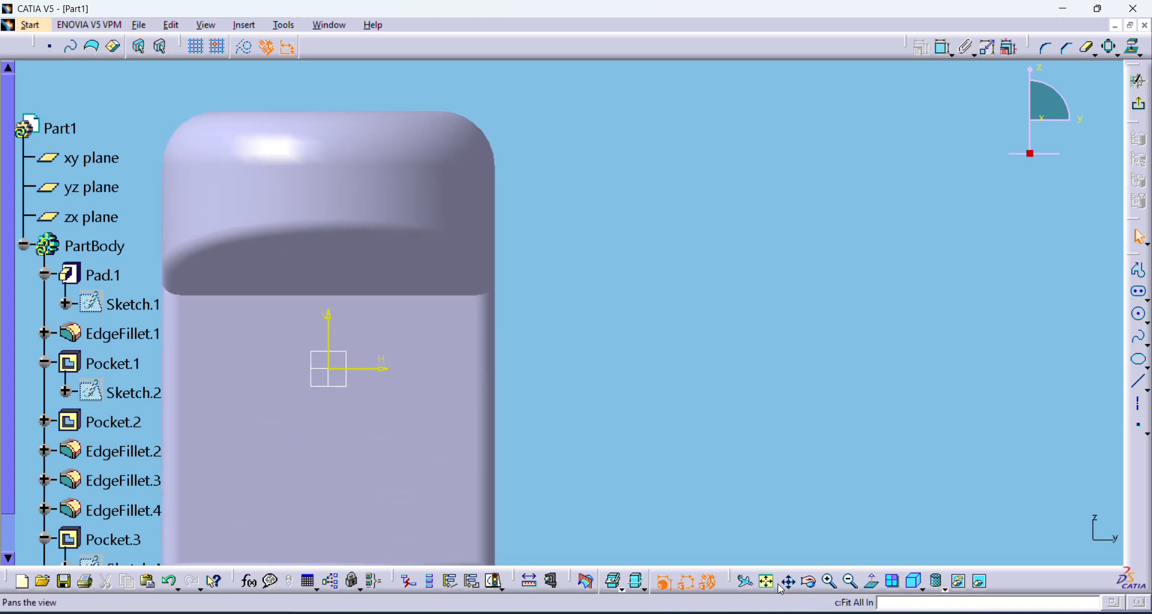
{"action": "left_click_drag", "start_coordinate": [573, 334], "coordinate": [868, 392]}
{"action": "left_click", "coordinate": [1139, 290]}
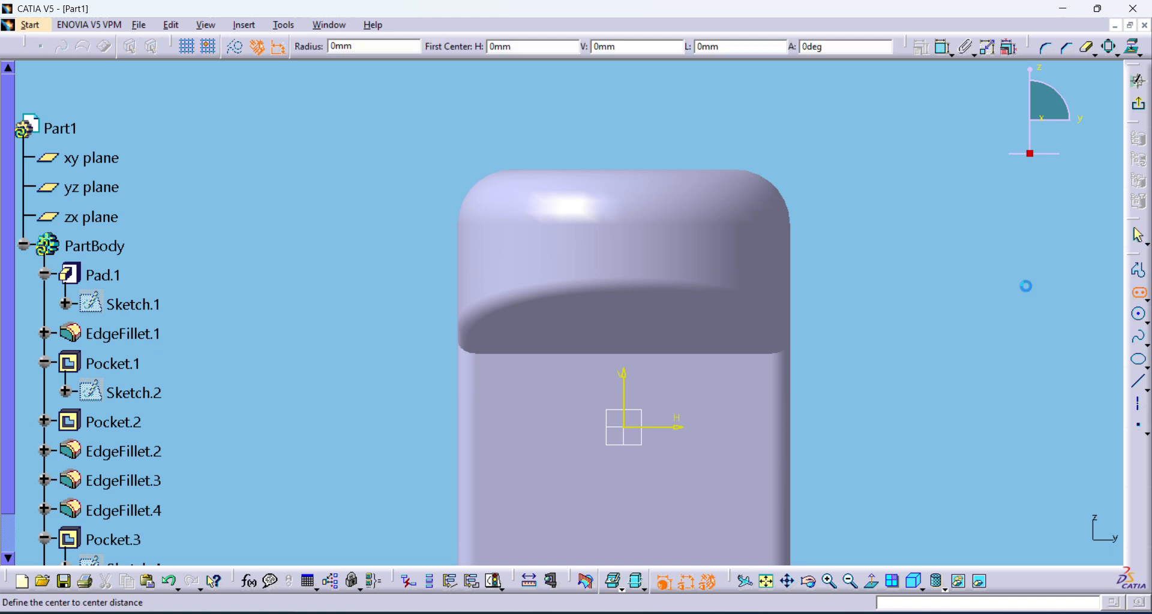
{"action": "left_click", "coordinate": [634, 257]}
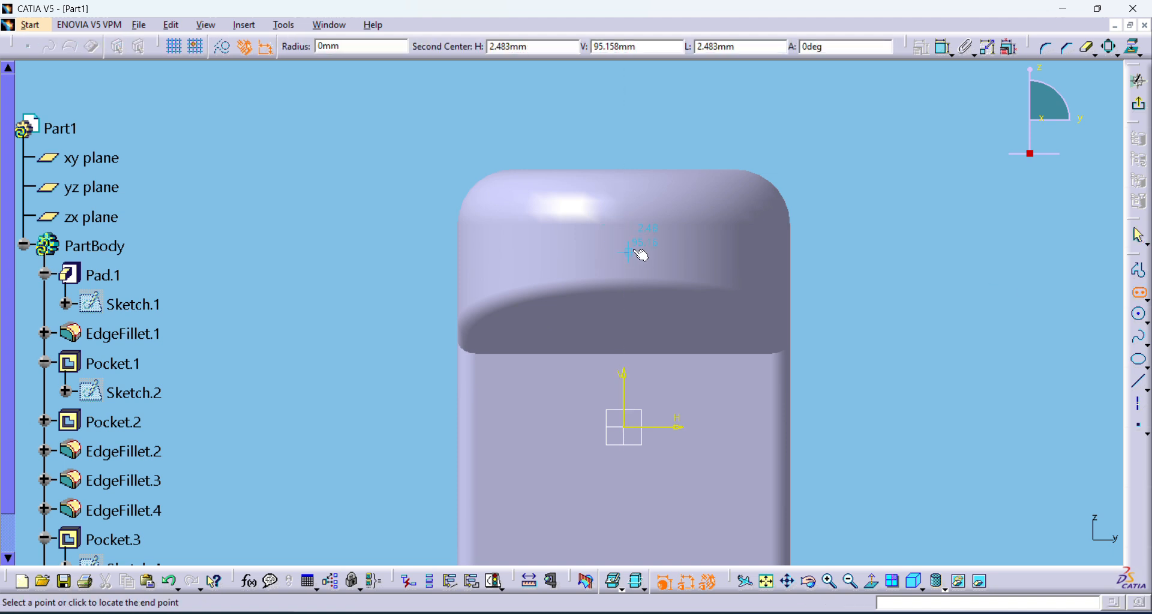
{"action": "left_click", "coordinate": [689, 255]}
{"action": "left_click", "coordinate": [648, 256]}
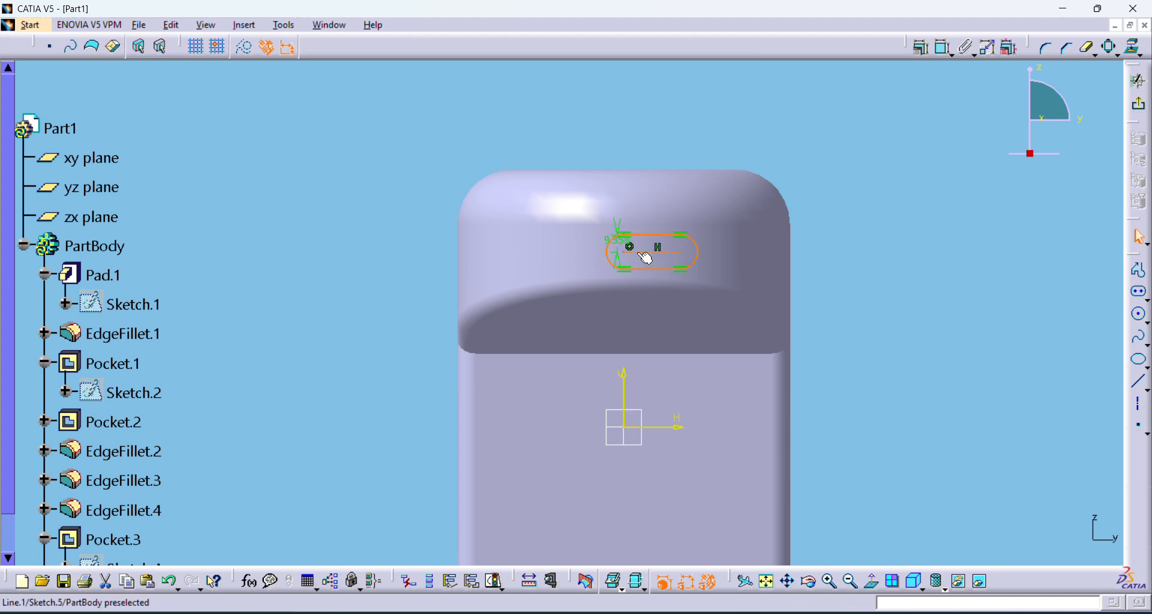
Shift the slot sideways to straddle the vertical axis, and constrain its left arc centre 8 mm from that axis.
{"action": "left_click", "coordinate": [625, 249]}
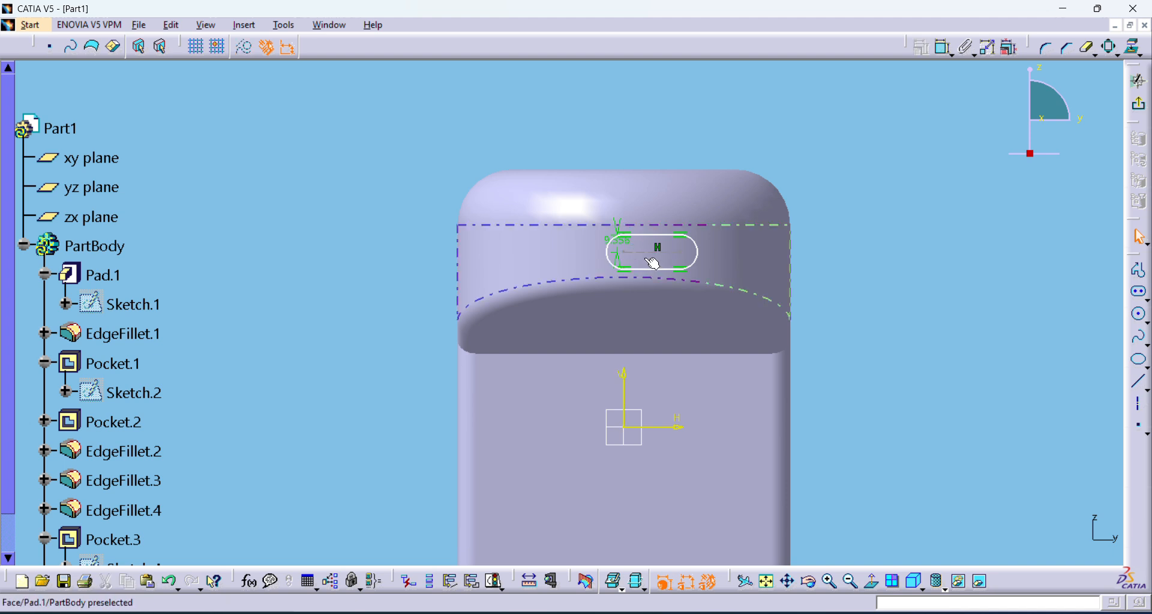
{"action": "left_click_drag", "start_coordinate": [648, 258], "coordinate": [611, 256]}
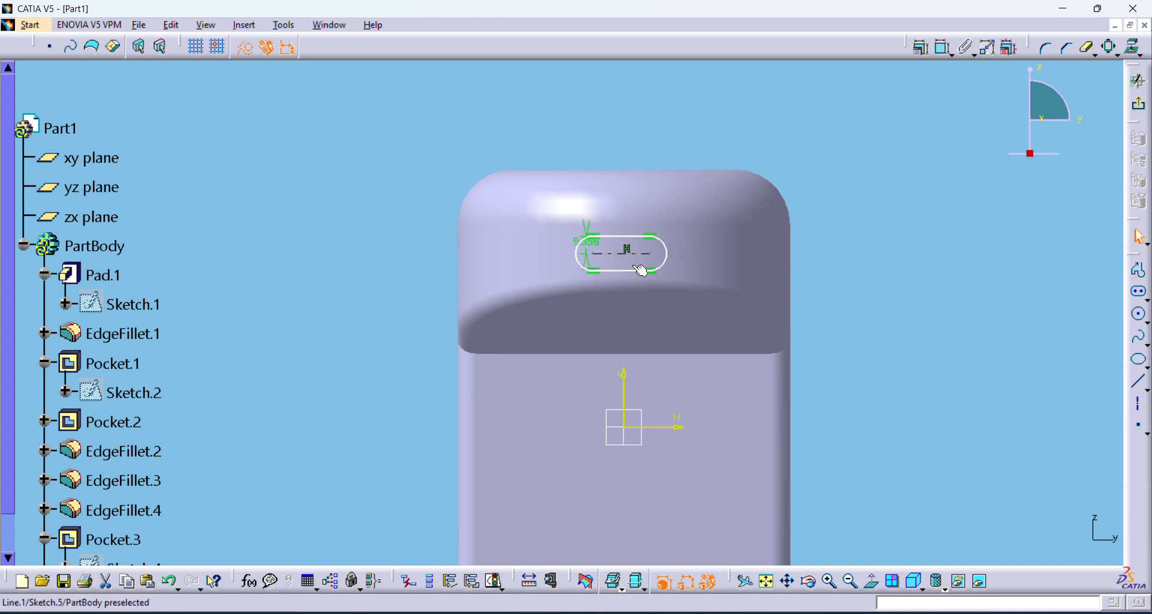
{"action": "left_click", "coordinate": [1062, 311]}
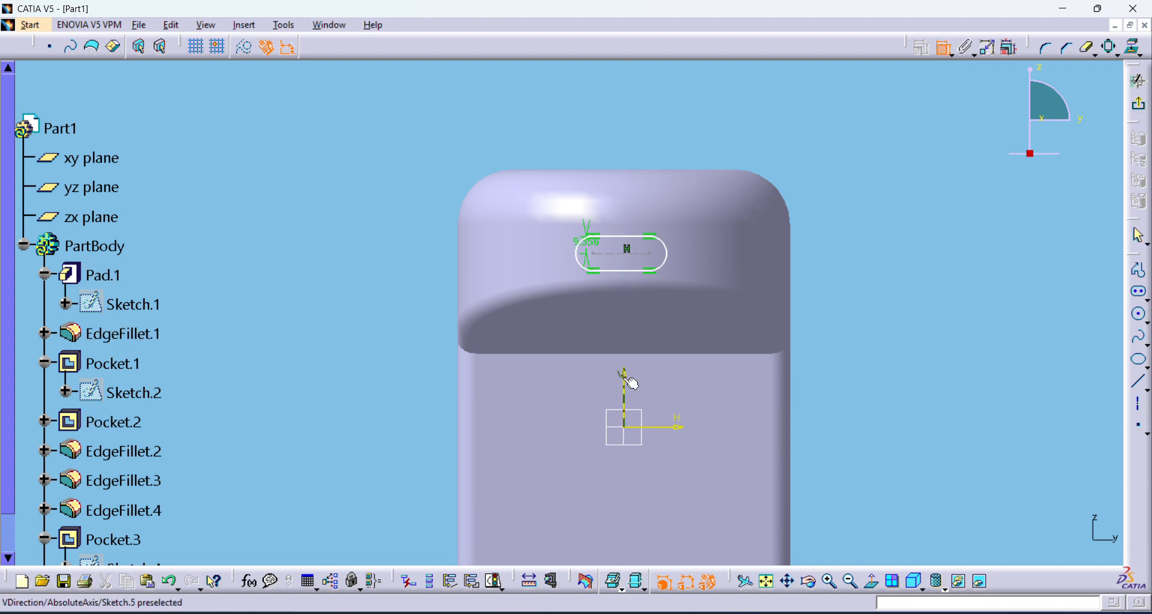
{"action": "left_click", "coordinate": [626, 411]}
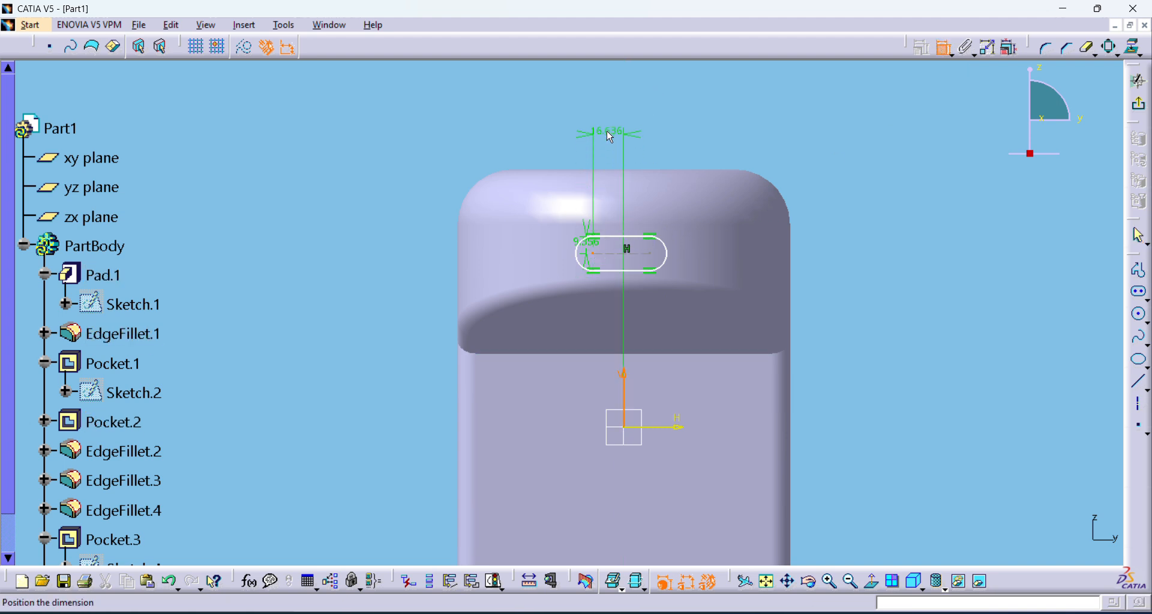
{"action": "left_click", "coordinate": [610, 137]}
{"action": "double_click", "coordinate": [610, 134]}
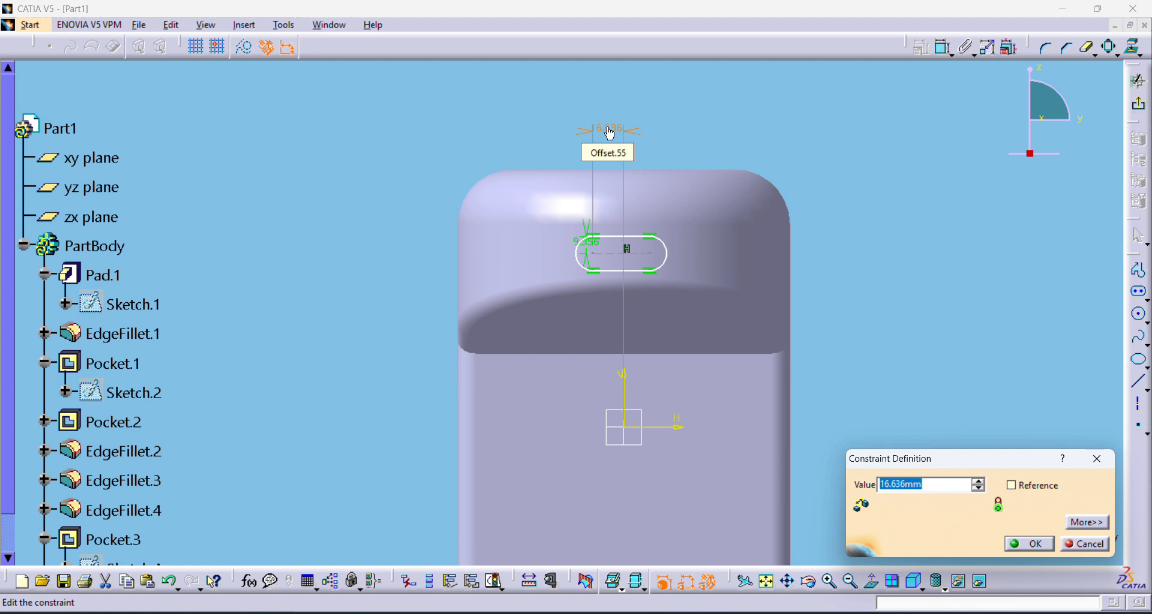
{"action": "type", "text": "8"}
{"action": "key", "text": "Return"}
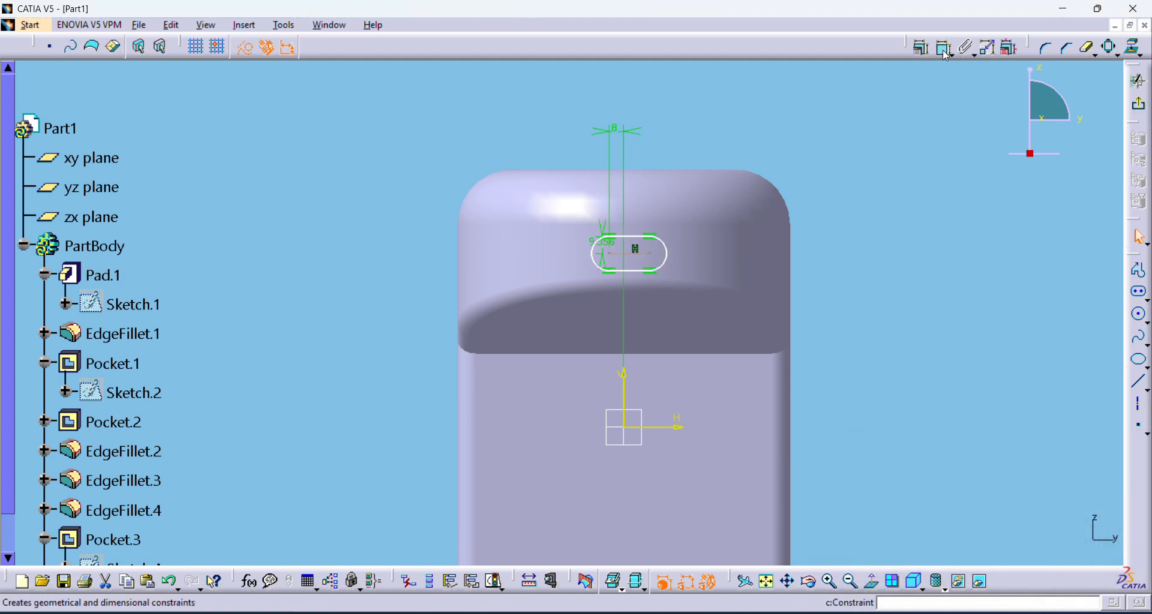
Dimension the slot's centre line between the two arc centres and set its length to 30 mm.
{"action": "left_click", "coordinate": [921, 47]}
{"action": "left_click", "coordinate": [712, 127]}
{"action": "double_click", "coordinate": [709, 125]}
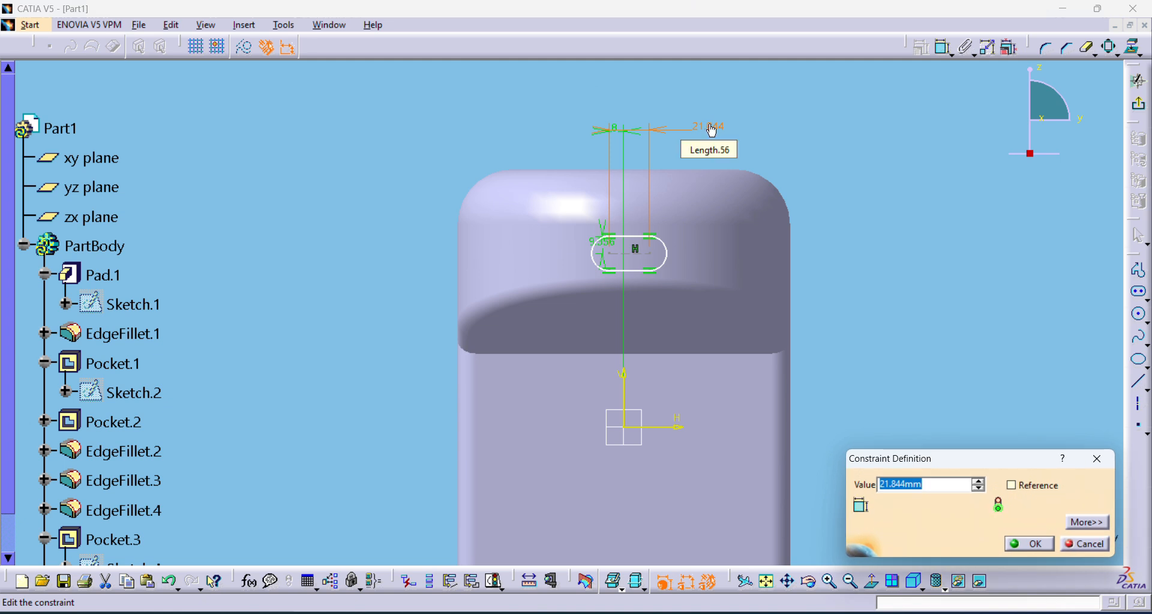
{"action": "key", "text": "Return"}
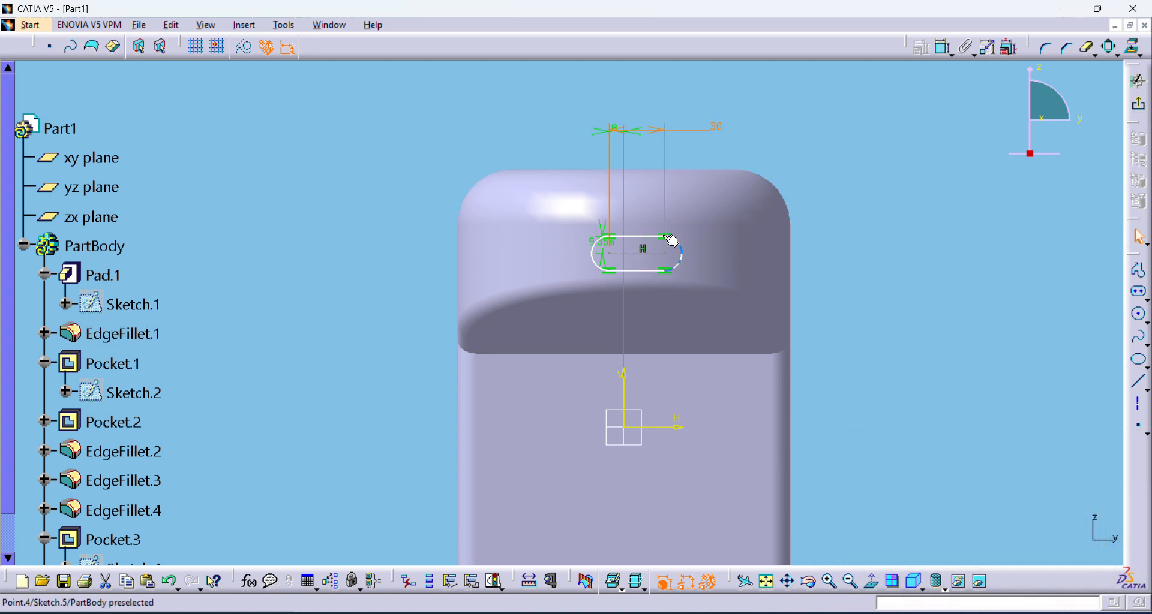
Set the left arc centre's offset from the vertical axis to 15 mm and the slot's radius to 10 mm.
{"action": "double_click", "coordinate": [610, 136]}
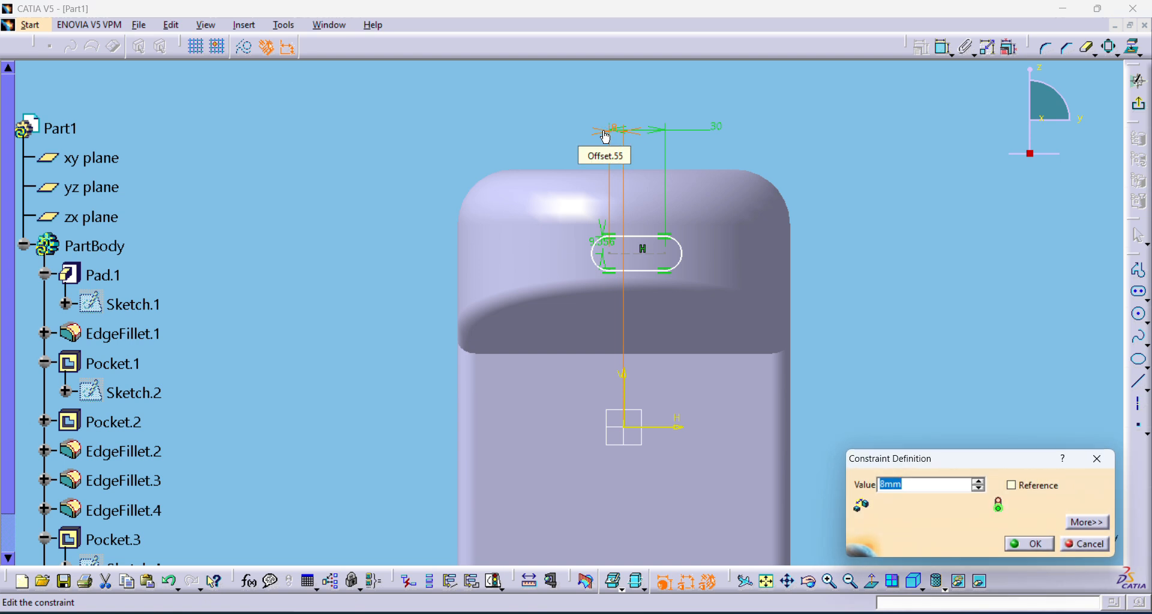
{"action": "key", "text": "Return"}
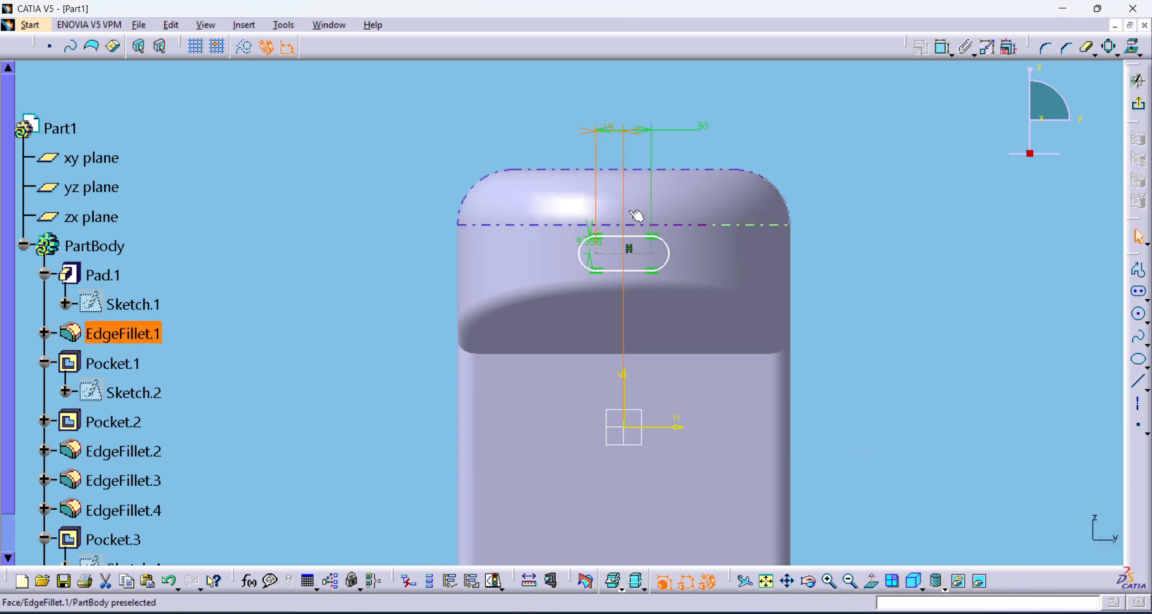
{"action": "double_click", "coordinate": [586, 243]}
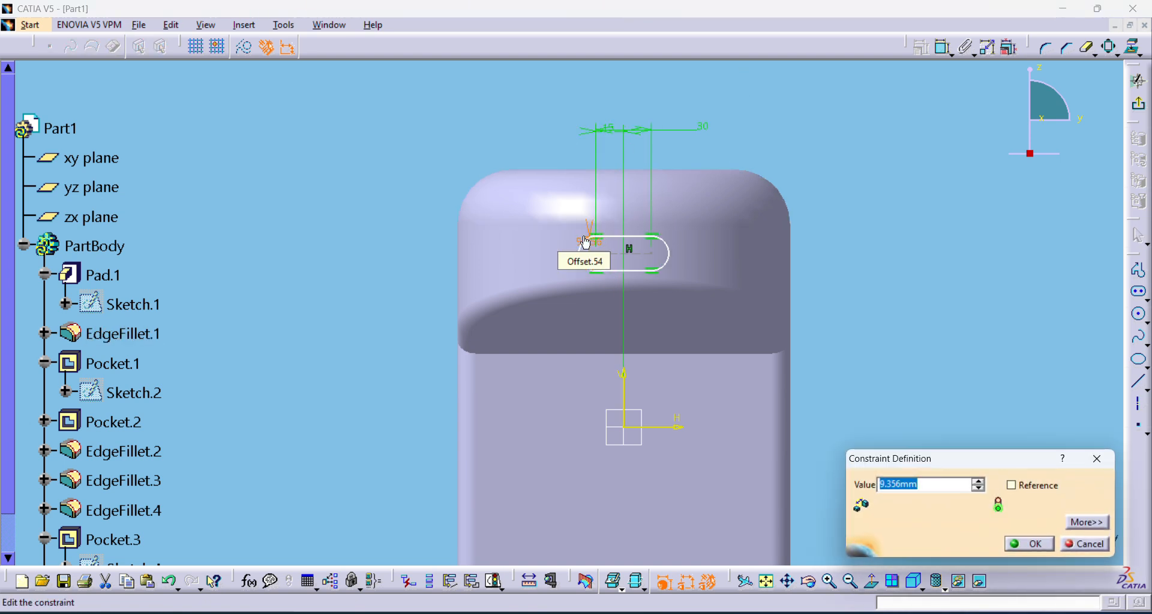
{"action": "key", "text": "Return"}
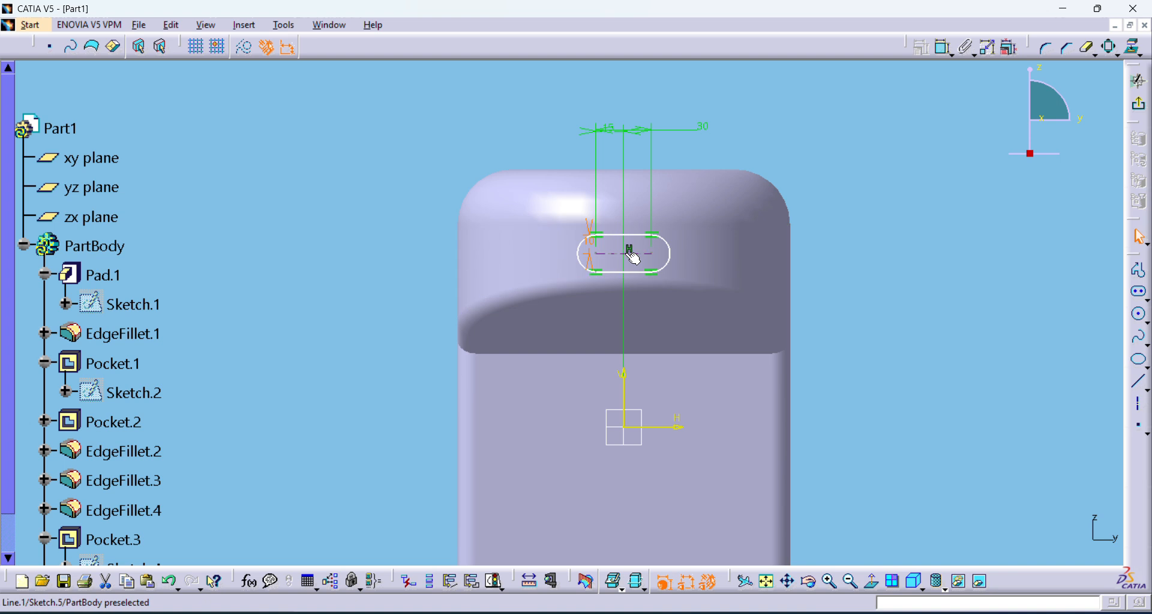
Set the slot's centre-to-centre length to 40 mm.
{"action": "double_click", "coordinate": [706, 128]}
{"action": "type", "text": "40mm"}
{"action": "key", "text": "Return"}
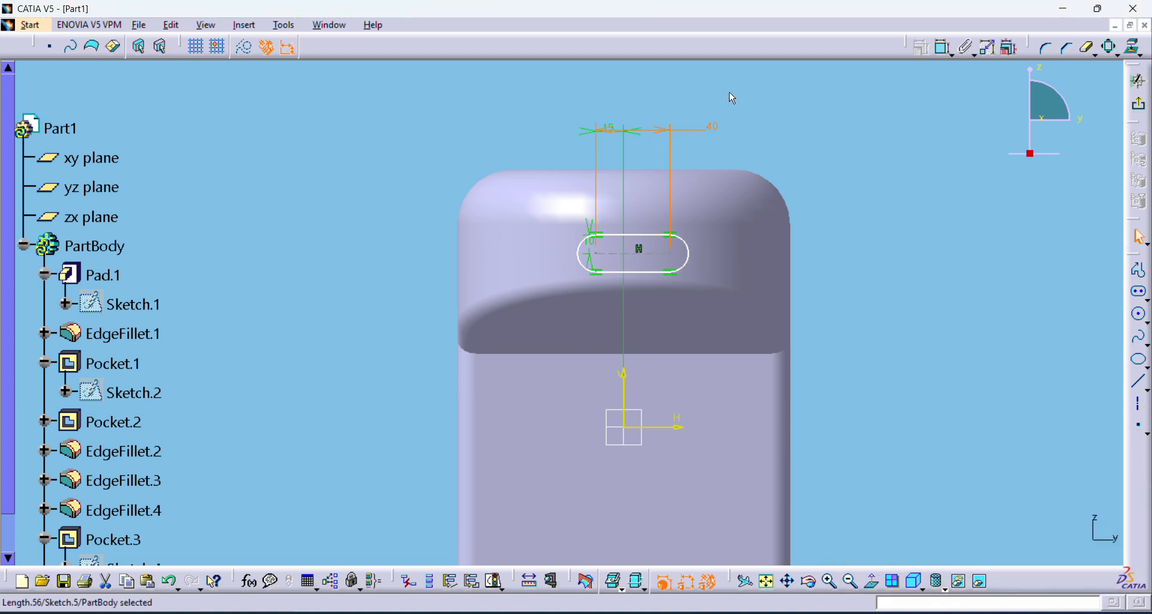
Move the axis offset dimension clear of the length dimension, and set the left arc centre's offset to 20 mm.
{"action": "double_click", "coordinate": [613, 131]}
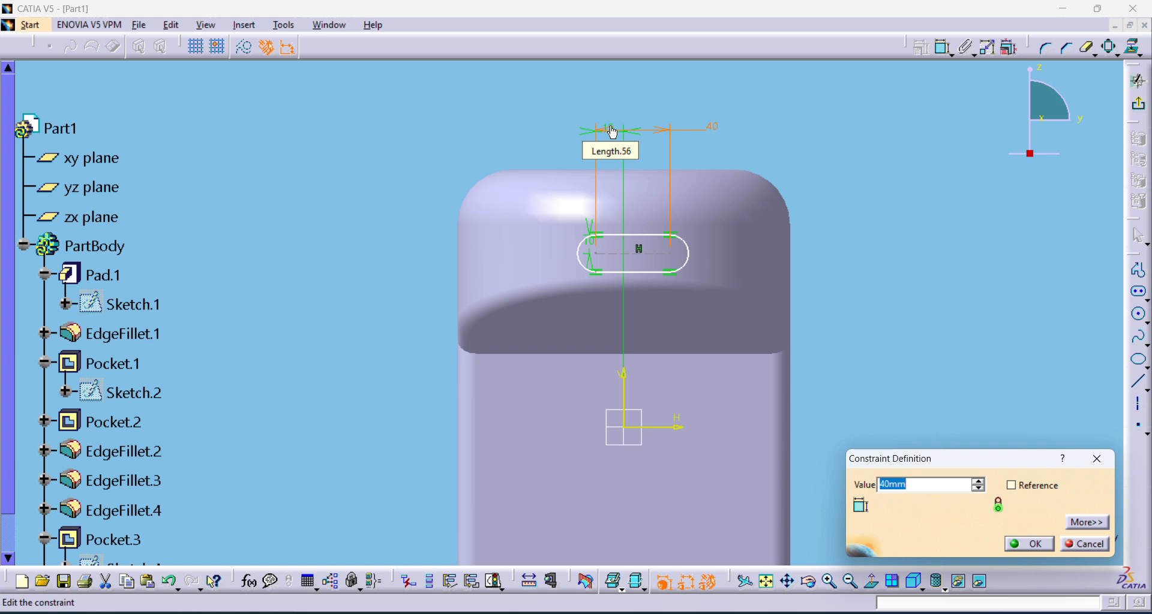
{"action": "left_click", "coordinate": [698, 130]}
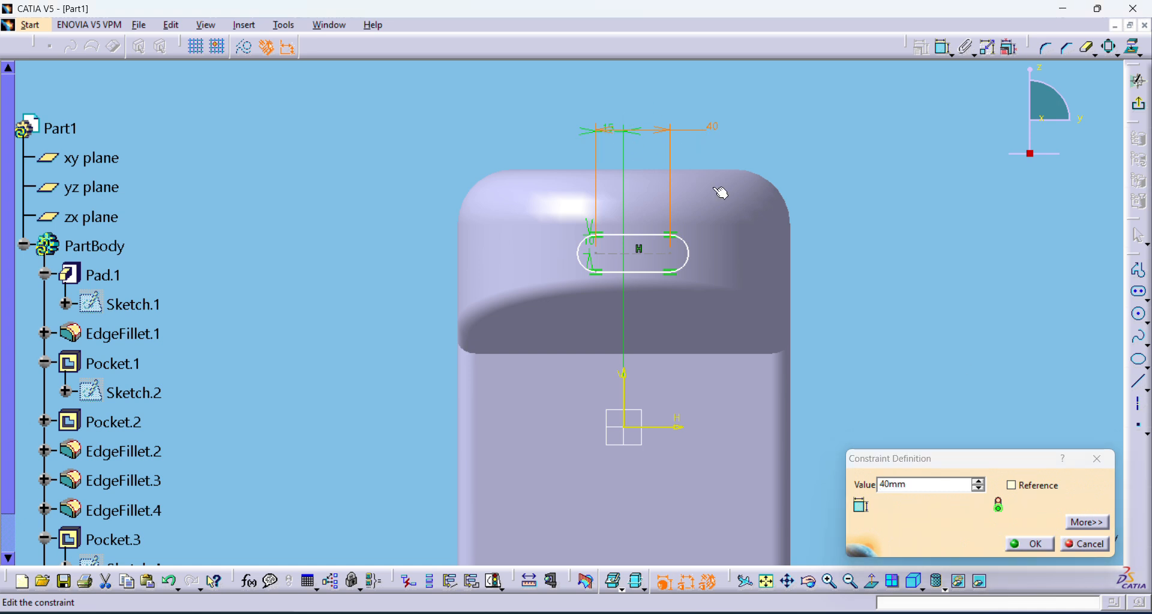
{"action": "left_click", "coordinate": [1100, 457]}
{"action": "left_click", "coordinate": [589, 142]}
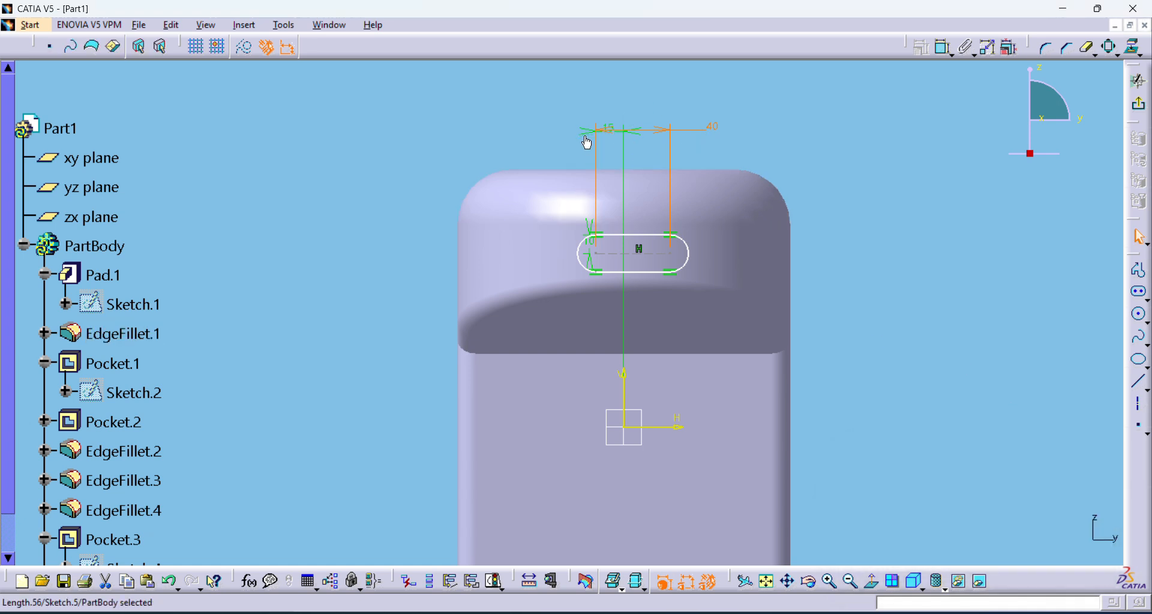
{"action": "double_click", "coordinate": [541, 129]}
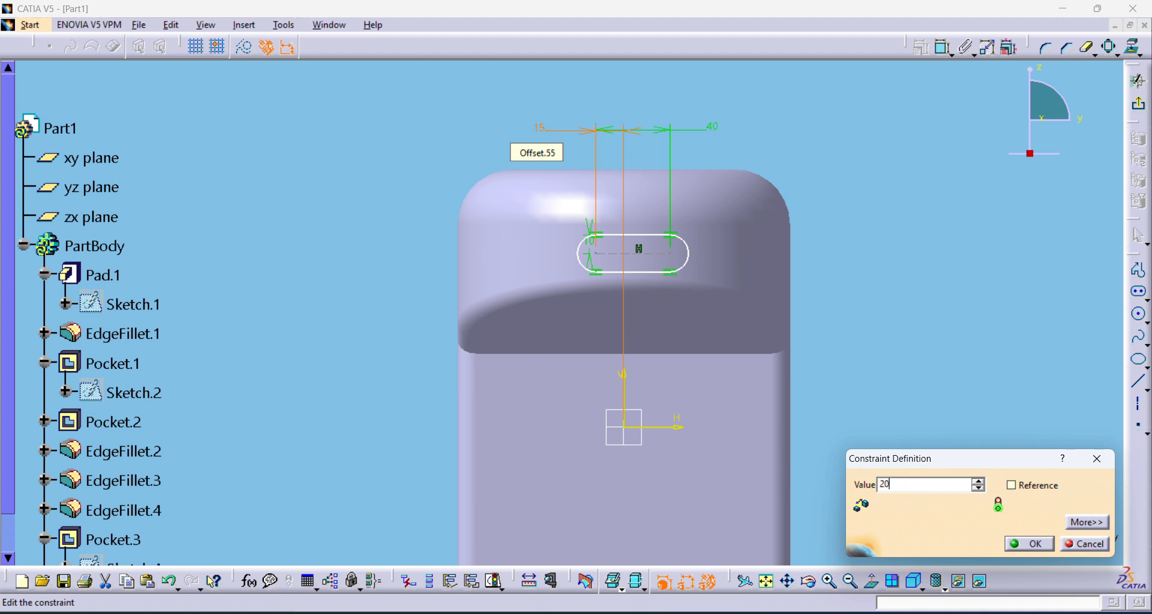
{"action": "type", "text": "20"}
{"action": "key", "text": "Return"}
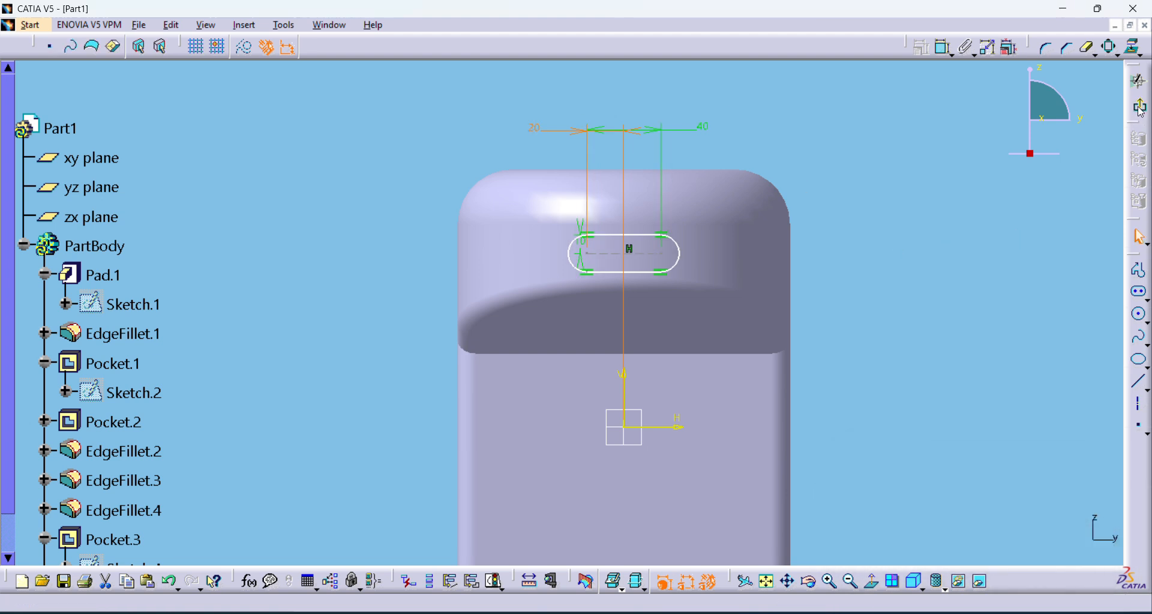
Exit the sketch and preview a pocket from the slot profile, 50000 mm deep, reversed toward the end with the circular hole.
{"action": "left_click", "coordinate": [1139, 81]}
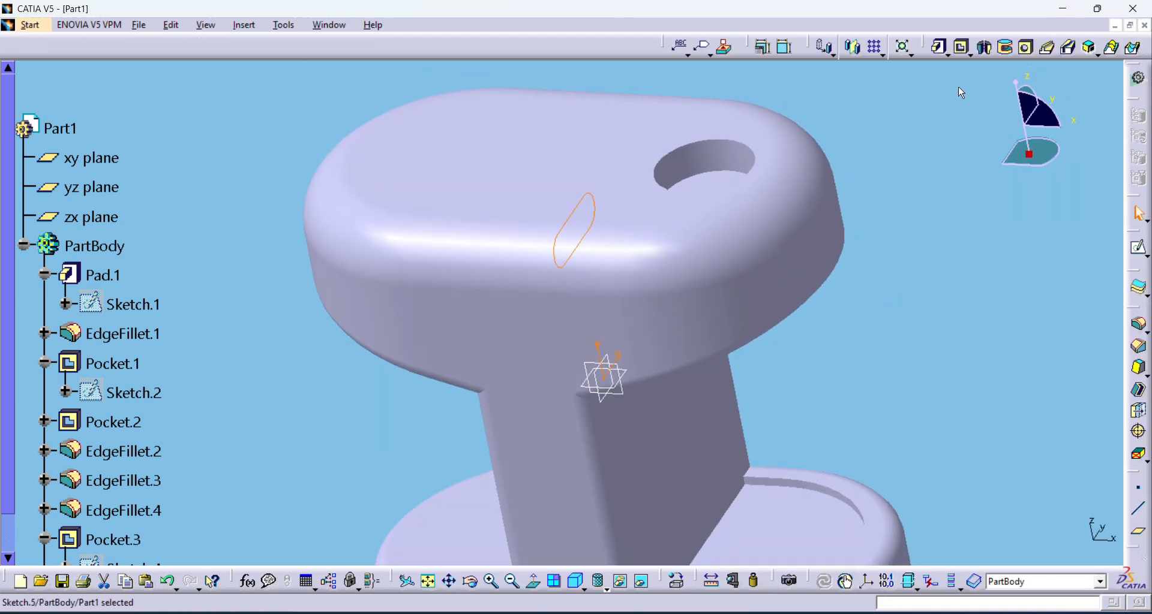
{"action": "left_click", "coordinate": [962, 47]}
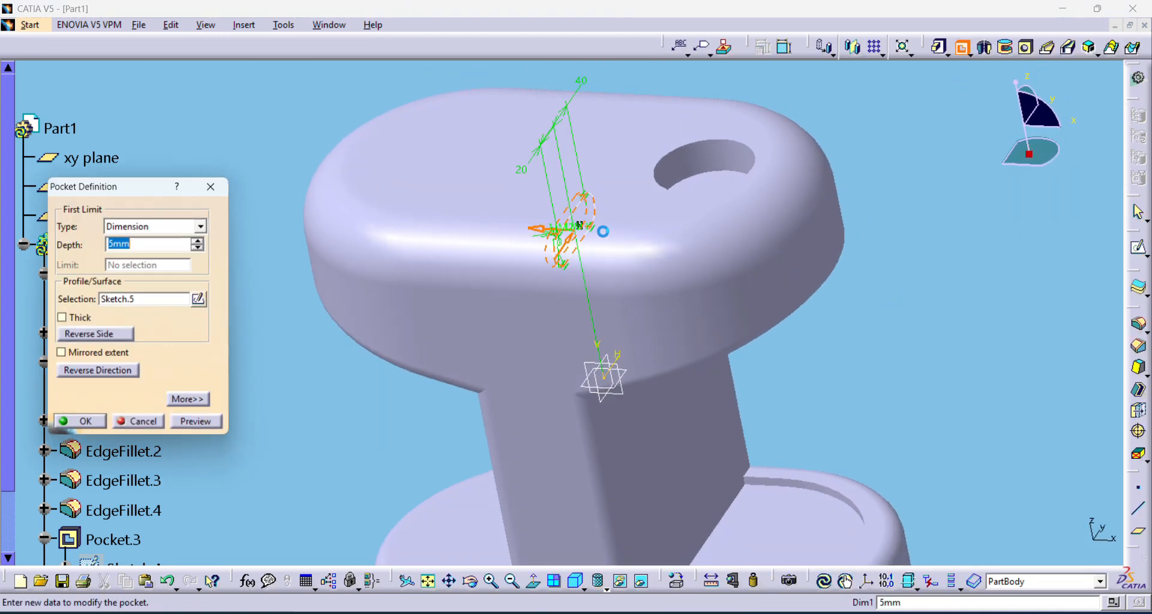
{"action": "left_click", "coordinate": [550, 238]}
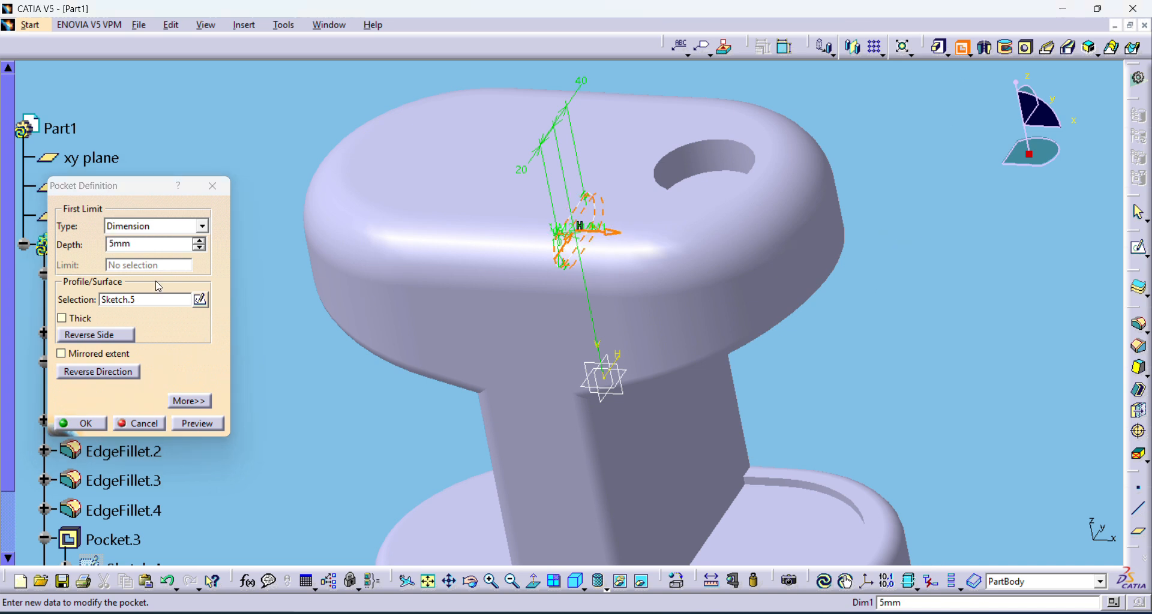
{"action": "left_click", "coordinate": [114, 246]}
{"action": "type", "text": "000"}
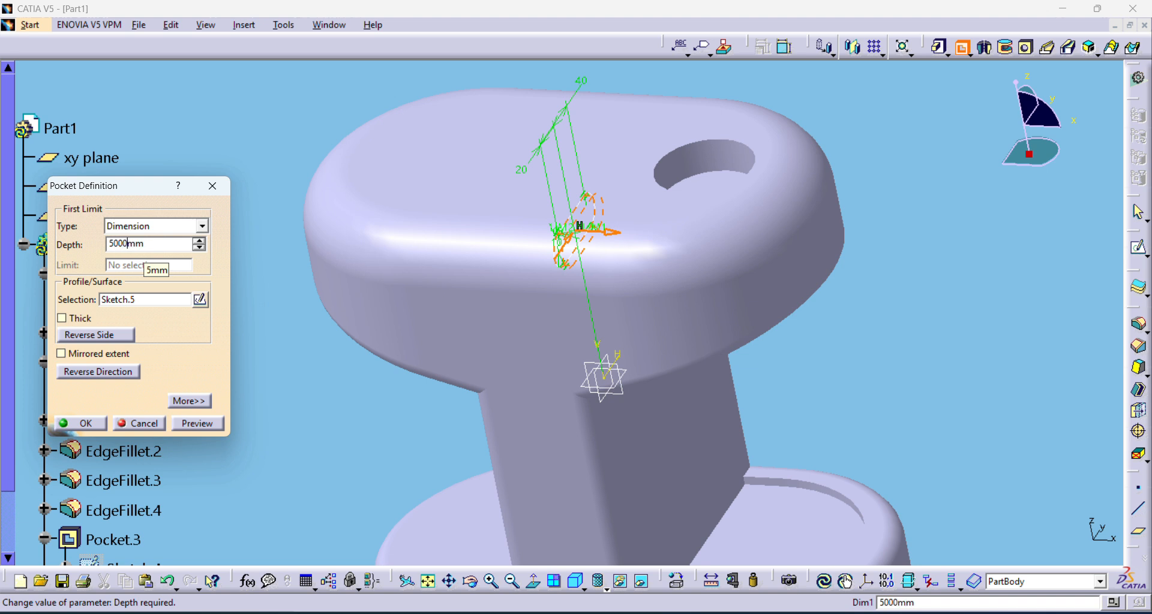
{"action": "type", "text": "0"}
{"action": "left_click", "coordinate": [198, 423]}
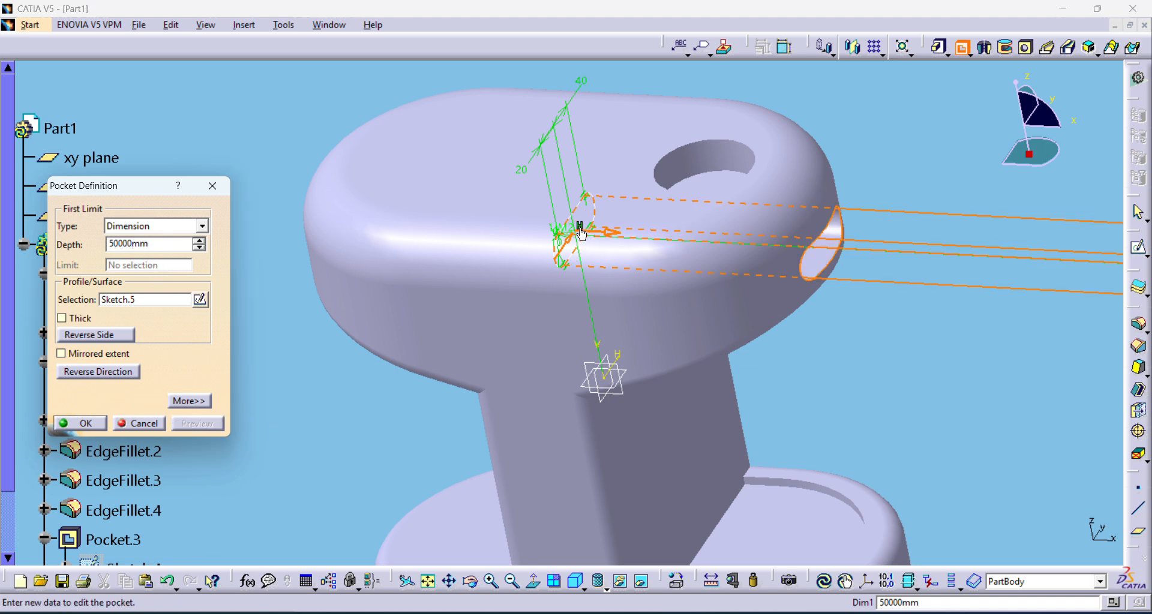
Move the pocket's second limit to about -142 mm so it cuts only the block's outer end, and create the pocket.
{"action": "left_click_drag", "start_coordinate": [580, 234], "coordinate": [744, 242]}
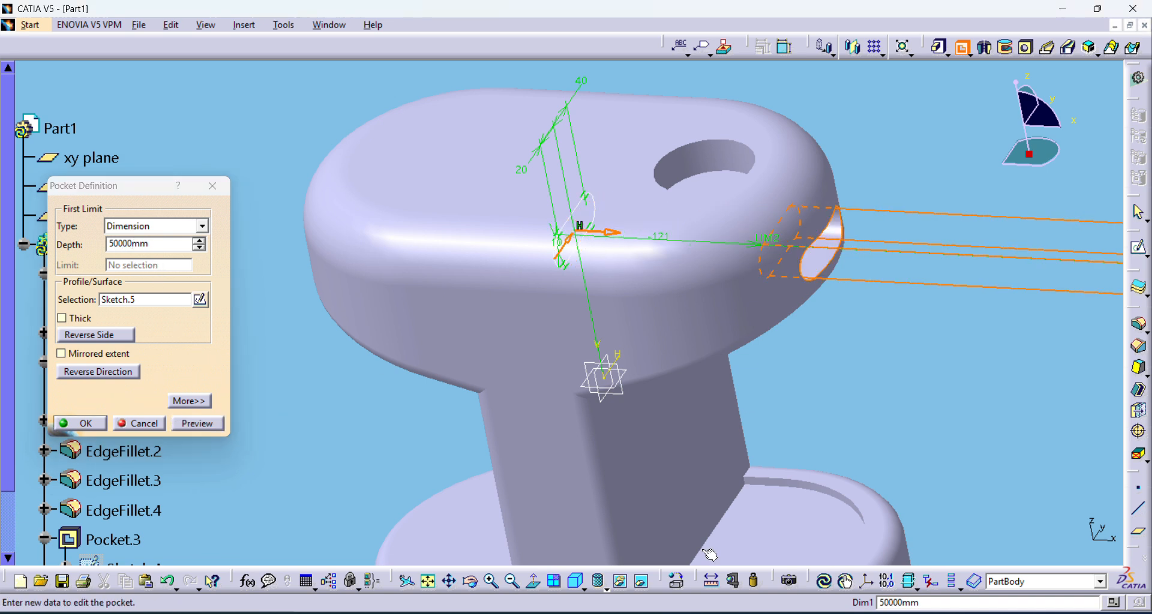
{"action": "left_click", "coordinate": [197, 423]}
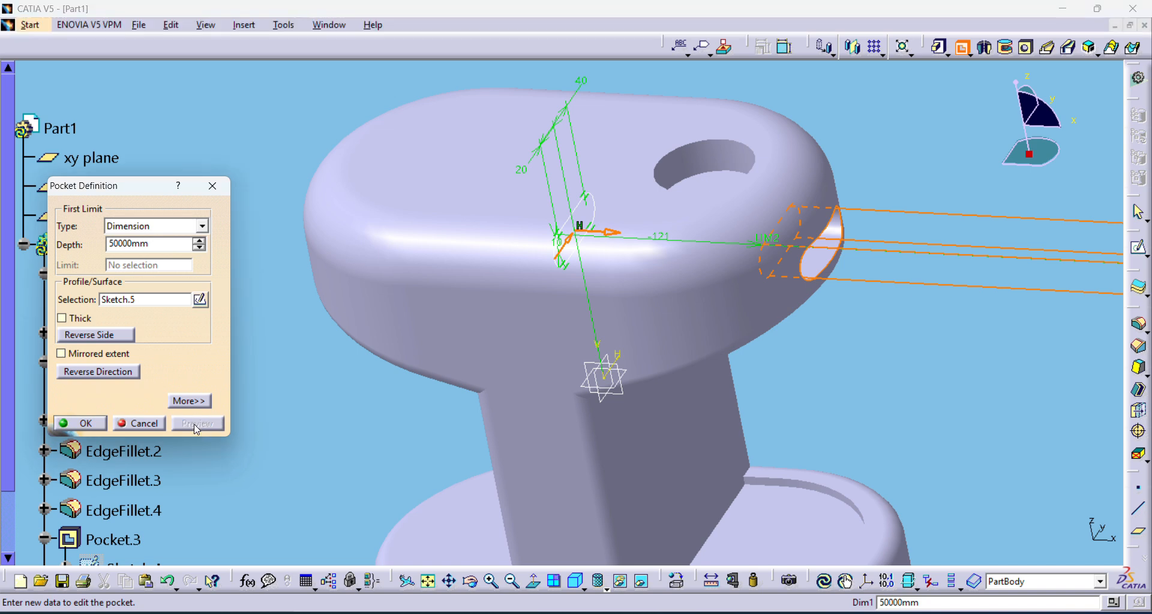
{"action": "left_click", "coordinate": [471, 582]}
{"action": "left_click_drag", "start_coordinate": [558, 327], "coordinate": [559, 276]}
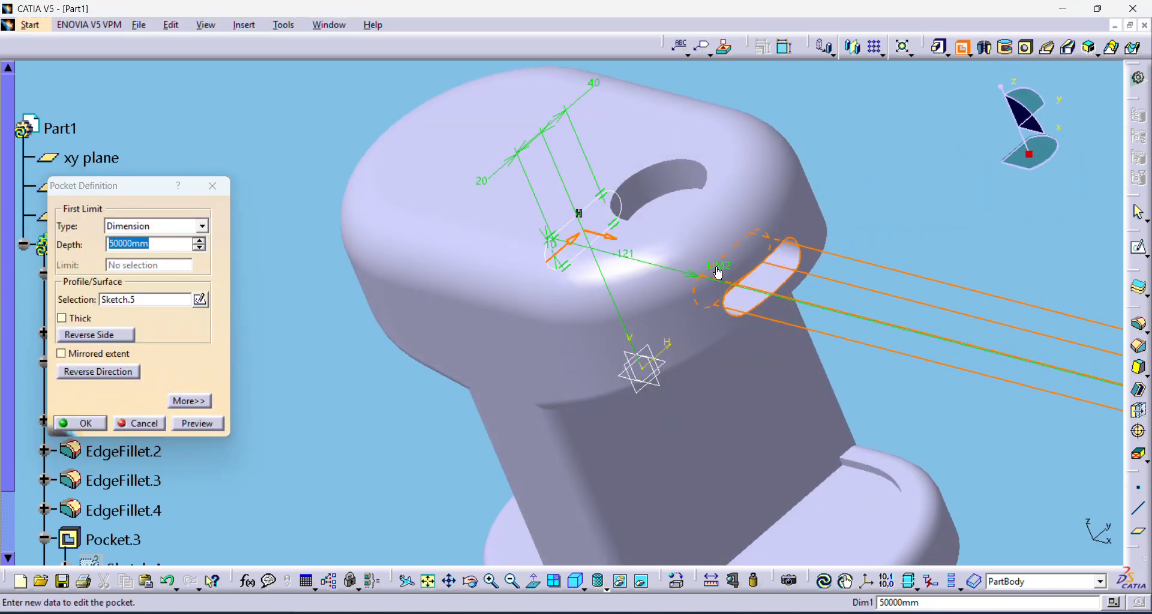
{"action": "left_click_drag", "start_coordinate": [757, 277], "coordinate": [753, 274]}
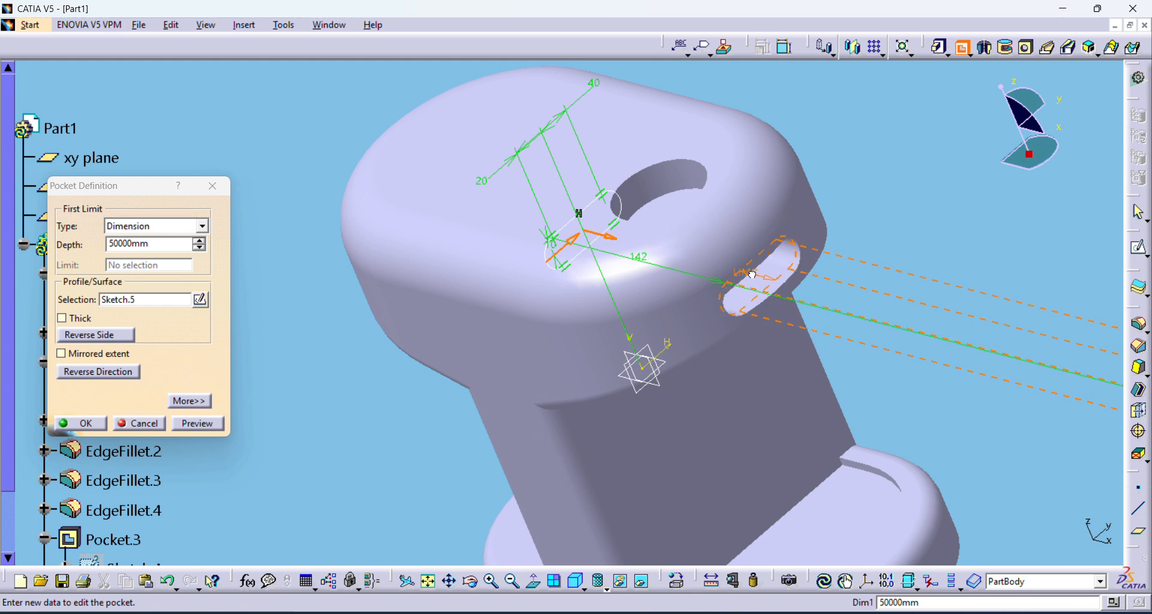
{"action": "left_click", "coordinate": [217, 427]}
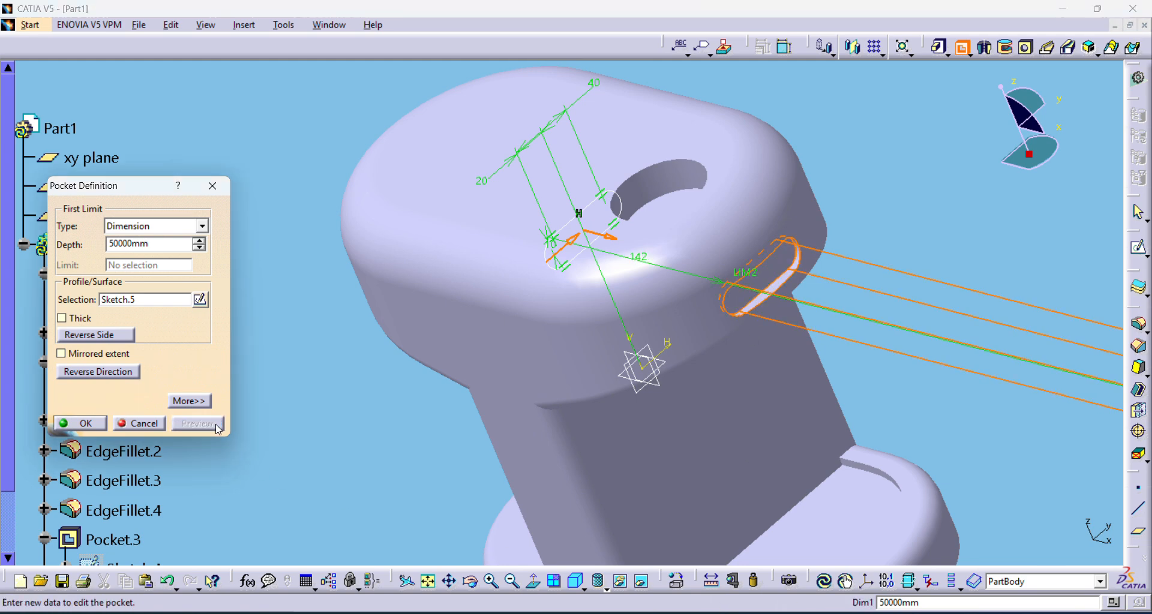
{"action": "left_click", "coordinate": [107, 423]}
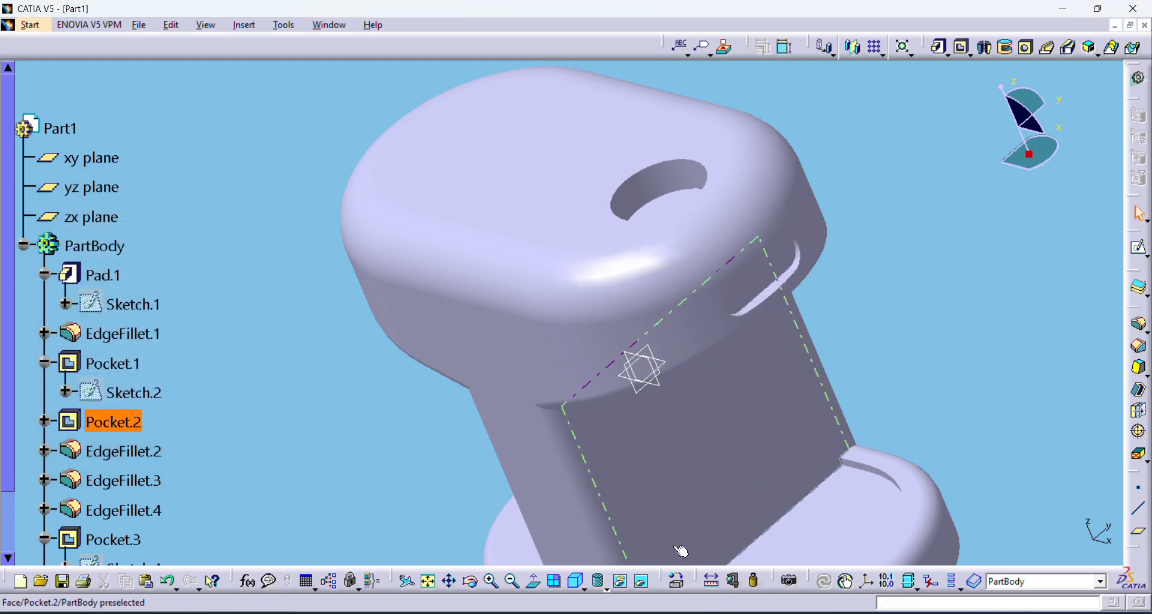
Display the part in shading with edges and inspect the slot recess and the upper block.
{"action": "left_click", "coordinate": [471, 583]}
{"action": "left_click_drag", "start_coordinate": [754, 318], "coordinate": [631, 357]}
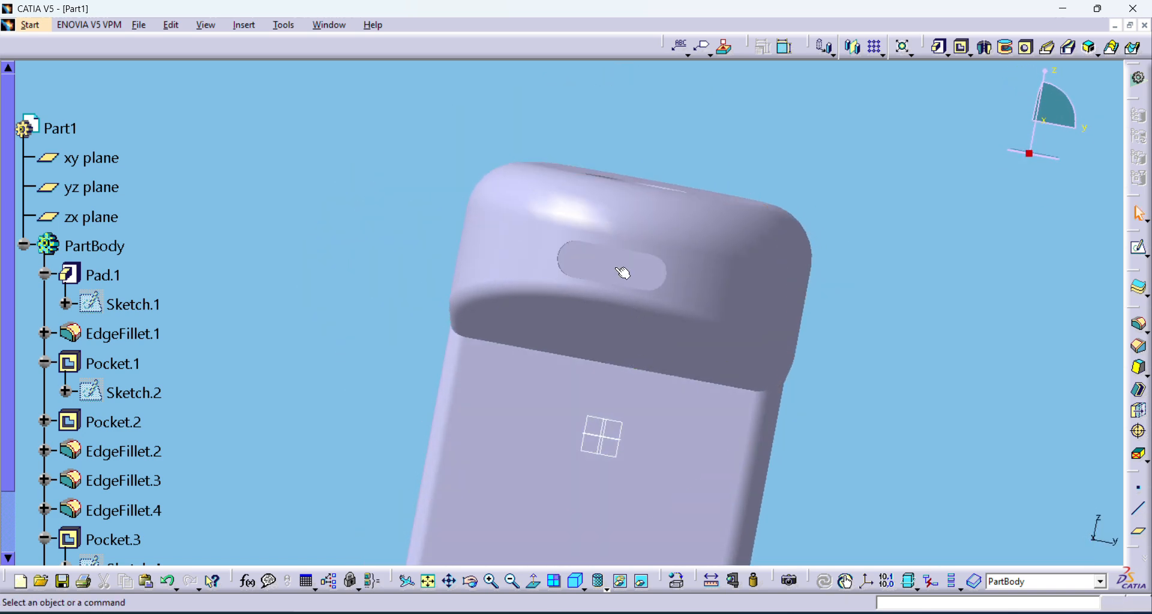
{"action": "left_click", "coordinate": [600, 582]}
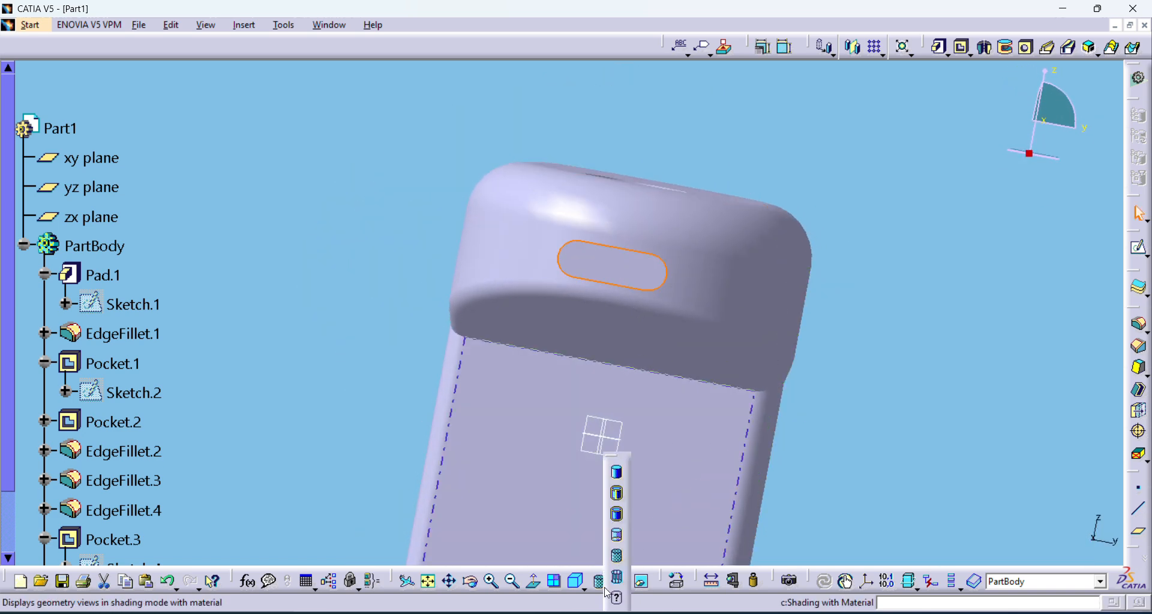
{"action": "left_click", "coordinate": [619, 501]}
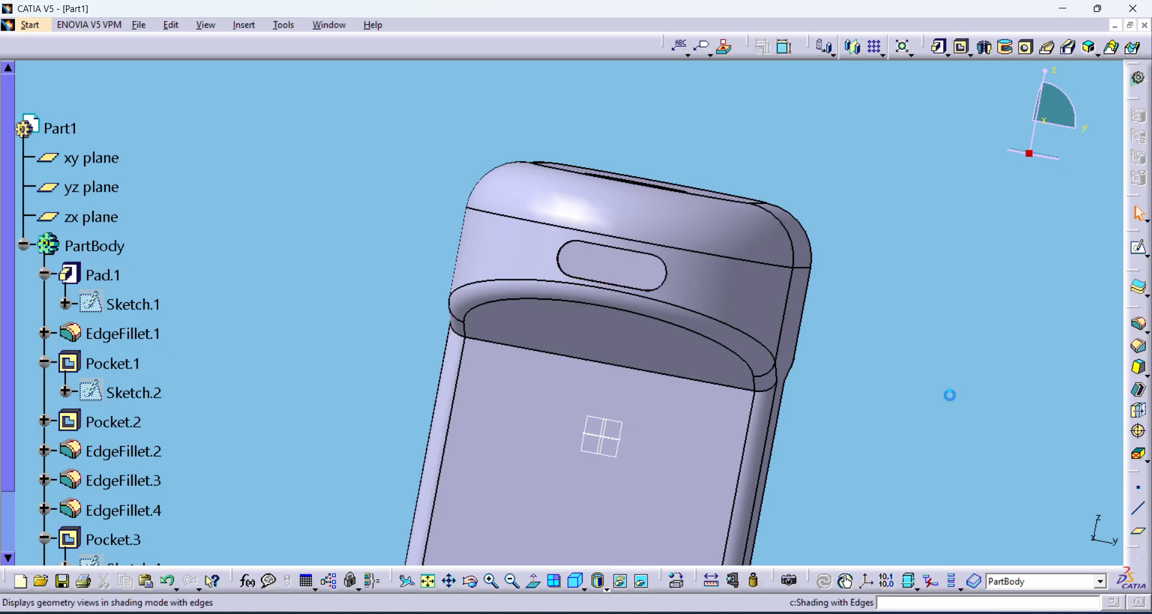
{"action": "left_click", "coordinate": [474, 583]}
{"action": "left_click_drag", "start_coordinate": [447, 354], "coordinate": [653, 469]}
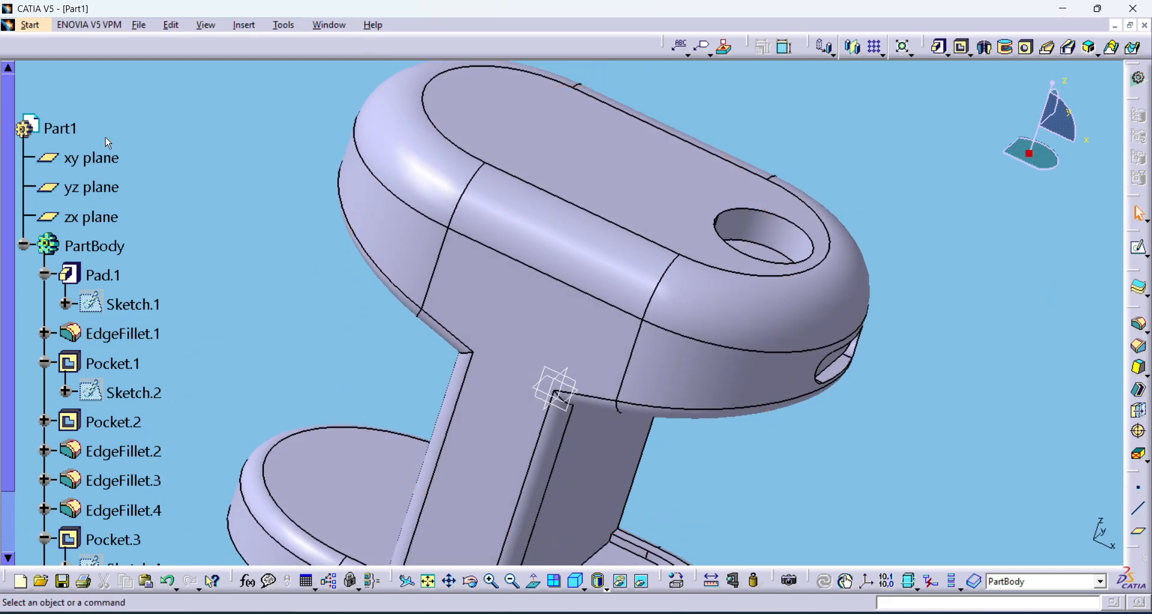
Collapse the main body in the tree and insert a new body named P1.
{"action": "left_click", "coordinate": [27, 245]}
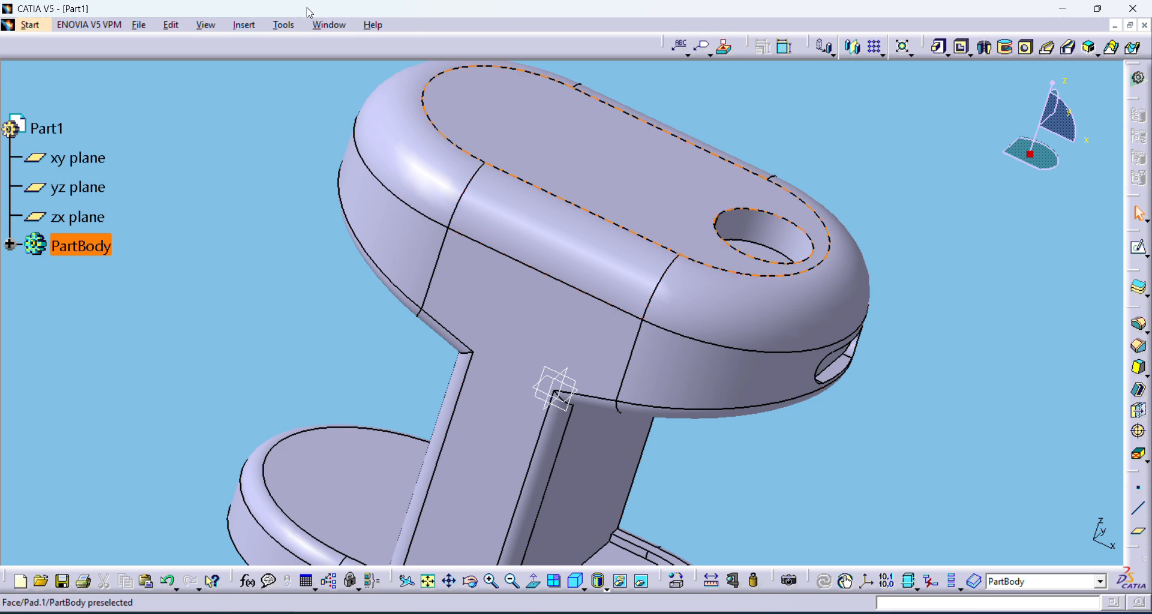
{"action": "left_click", "coordinate": [243, 24]}
{"action": "left_click", "coordinate": [280, 73]}
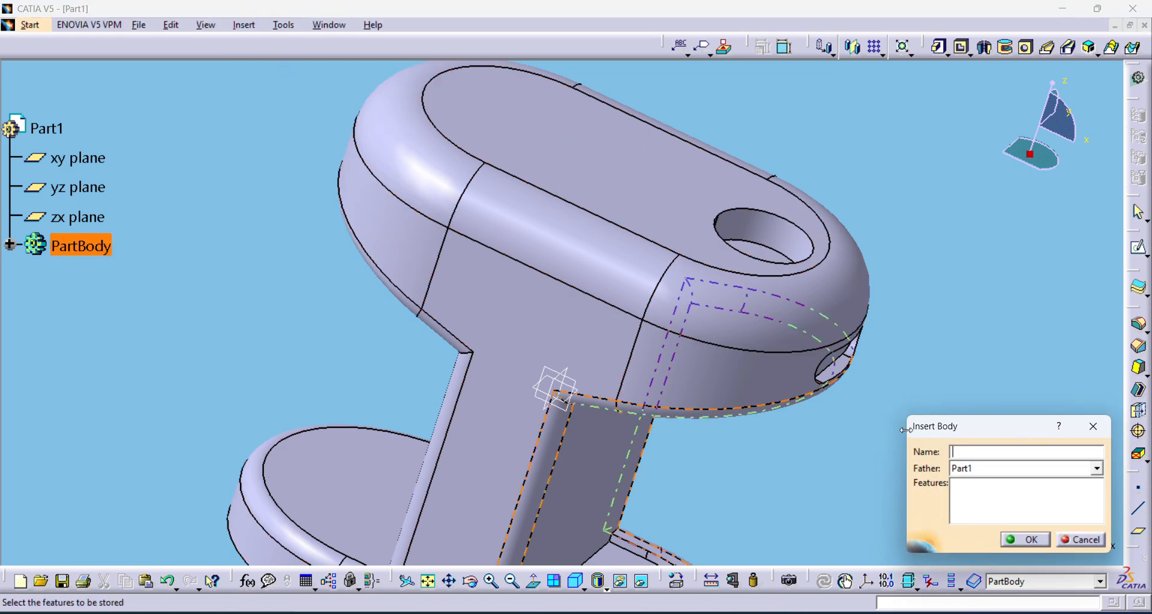
{"action": "type", "text": "P1"}
{"action": "left_click", "coordinate": [1026, 539]}
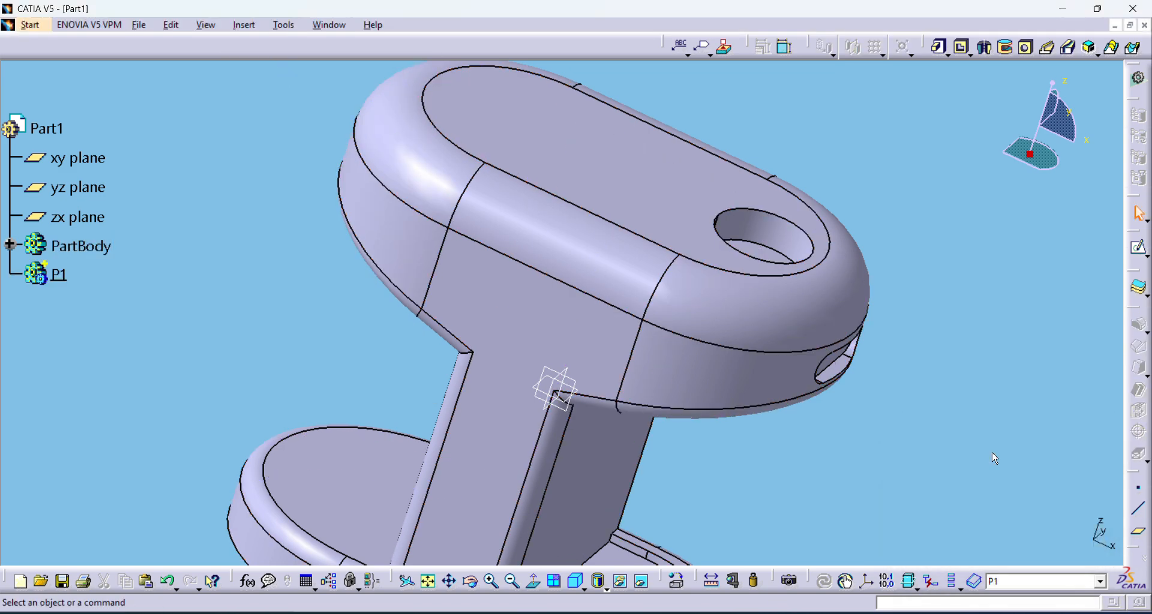
Open a sketch on the floor of the upper block's circular hole and project that floor's outline into it.
{"action": "left_click", "coordinate": [671, 191]}
{"action": "left_click", "coordinate": [1138, 247]}
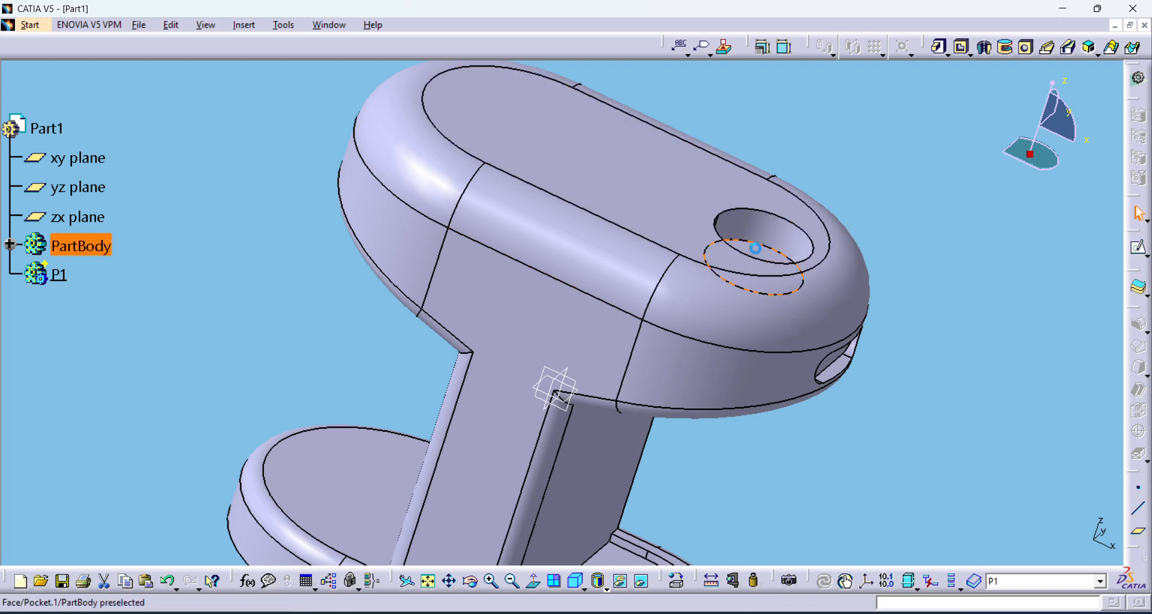
{"action": "left_click", "coordinate": [1138, 247]}
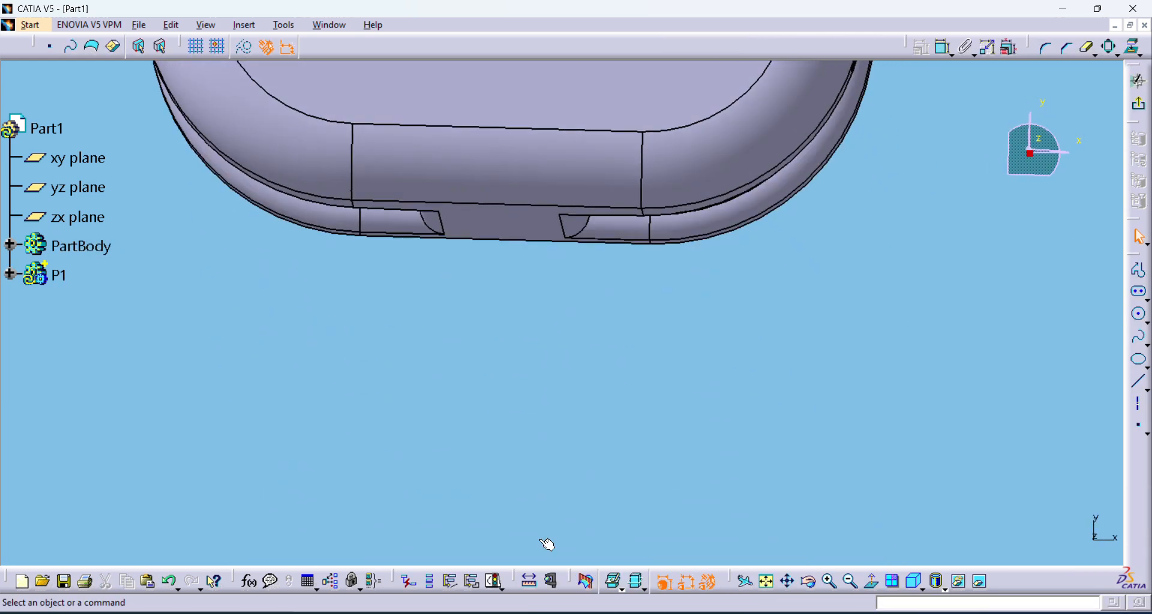
{"action": "left_click_drag", "start_coordinate": [721, 327], "coordinate": [693, 558]}
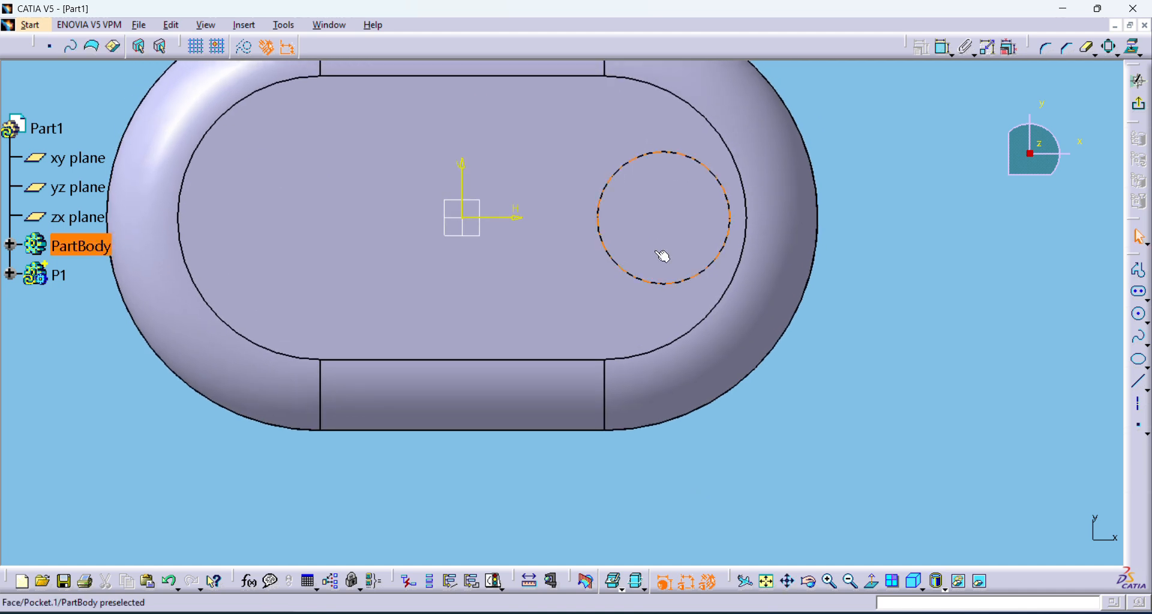
{"action": "left_click", "coordinate": [664, 220]}
{"action": "left_click", "coordinate": [244, 25]}
{"action": "mouse_move", "coordinate": [282, 98]}
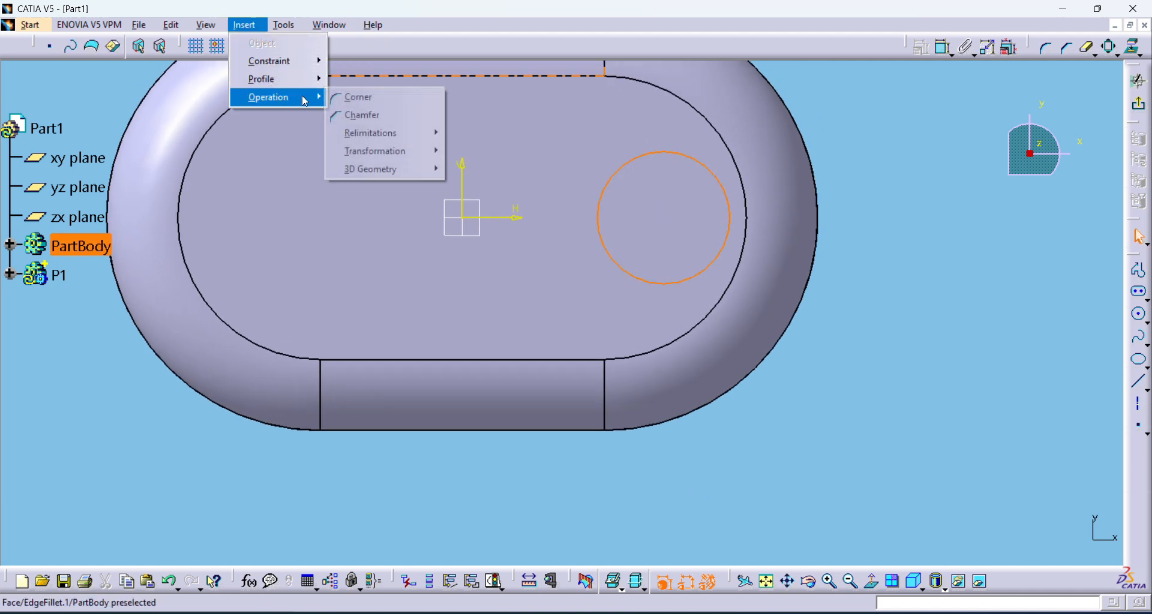
{"action": "mouse_move", "coordinate": [385, 178]}
{"action": "left_click", "coordinate": [496, 169]}
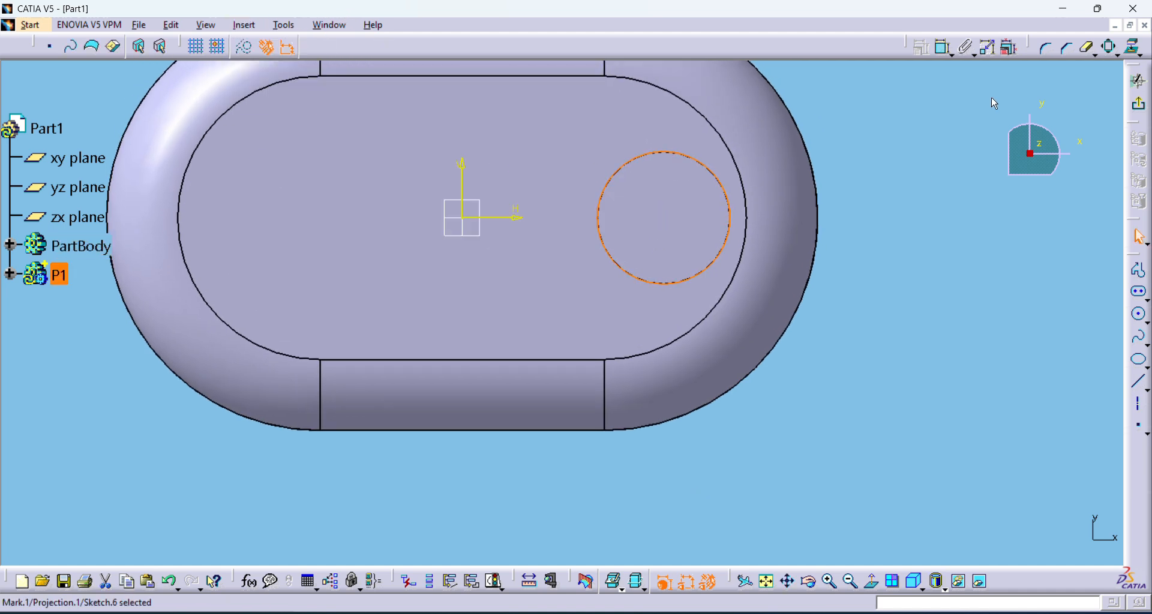
Exit the sketch and pad the projected circle 30 mm in the reversed direction, so it rises out of the hole.
{"action": "left_click", "coordinate": [1148, 104]}
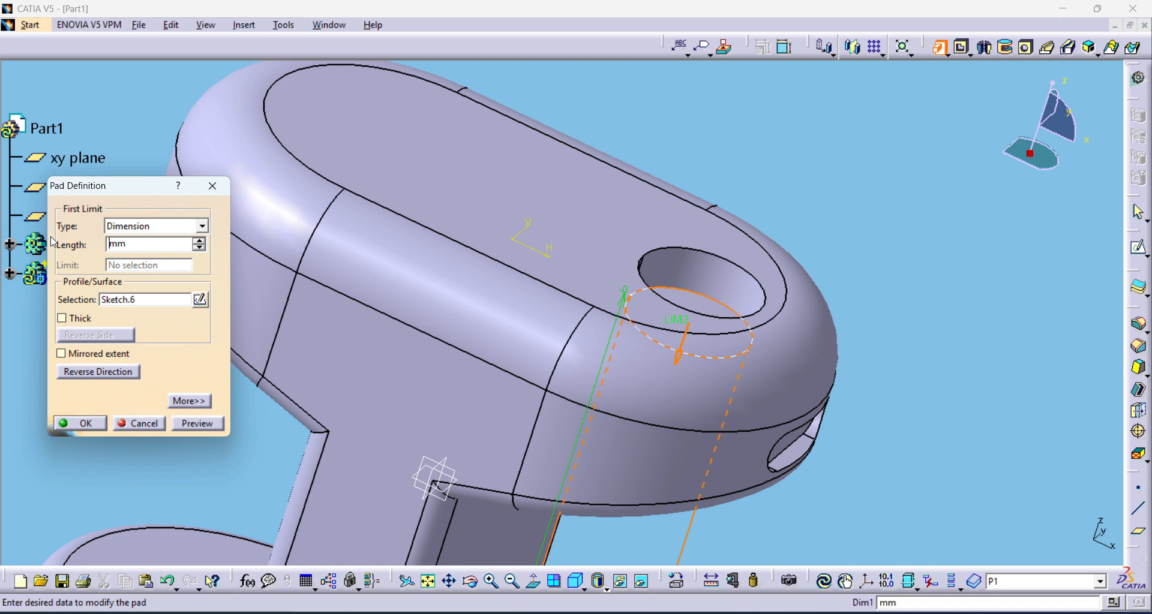
{"action": "left_click", "coordinate": [188, 401]}
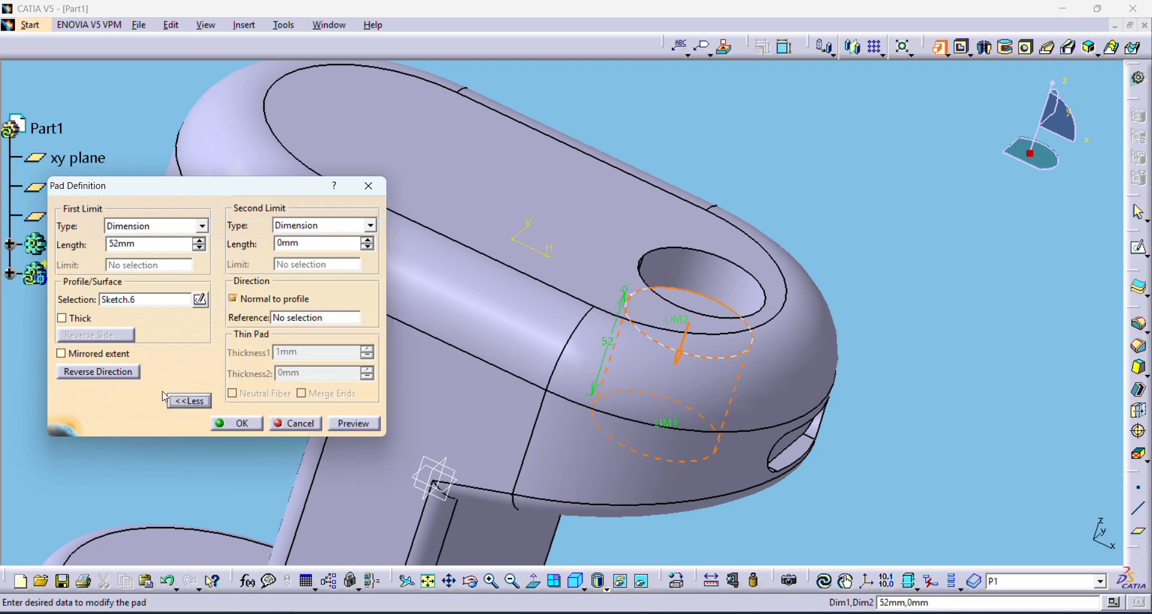
{"action": "left_click", "coordinate": [119, 374]}
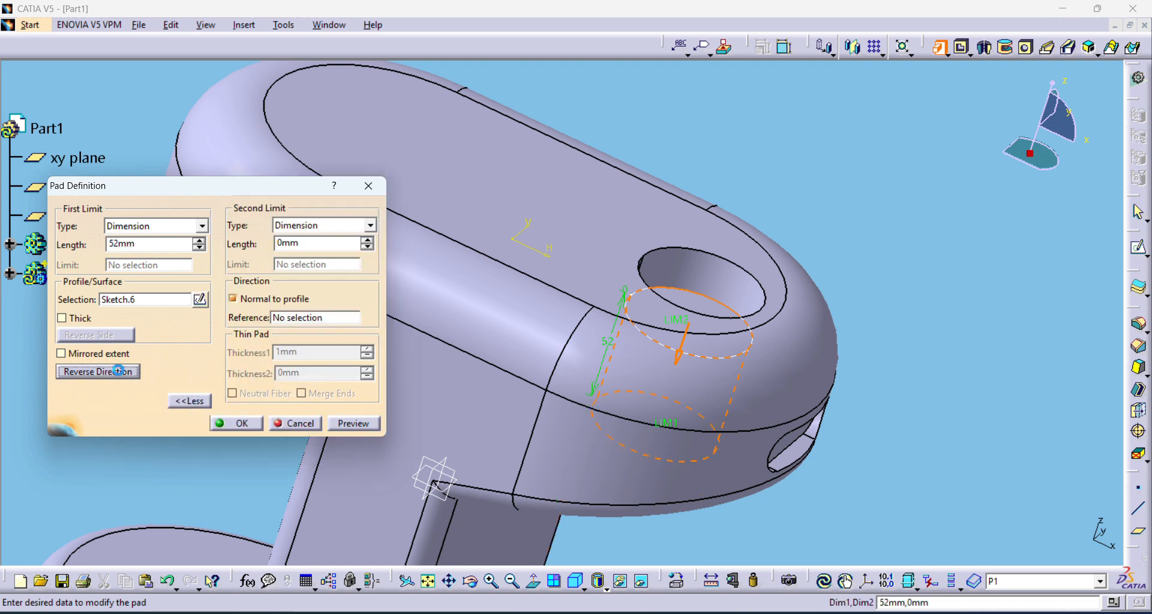
{"action": "left_click", "coordinate": [107, 243]}
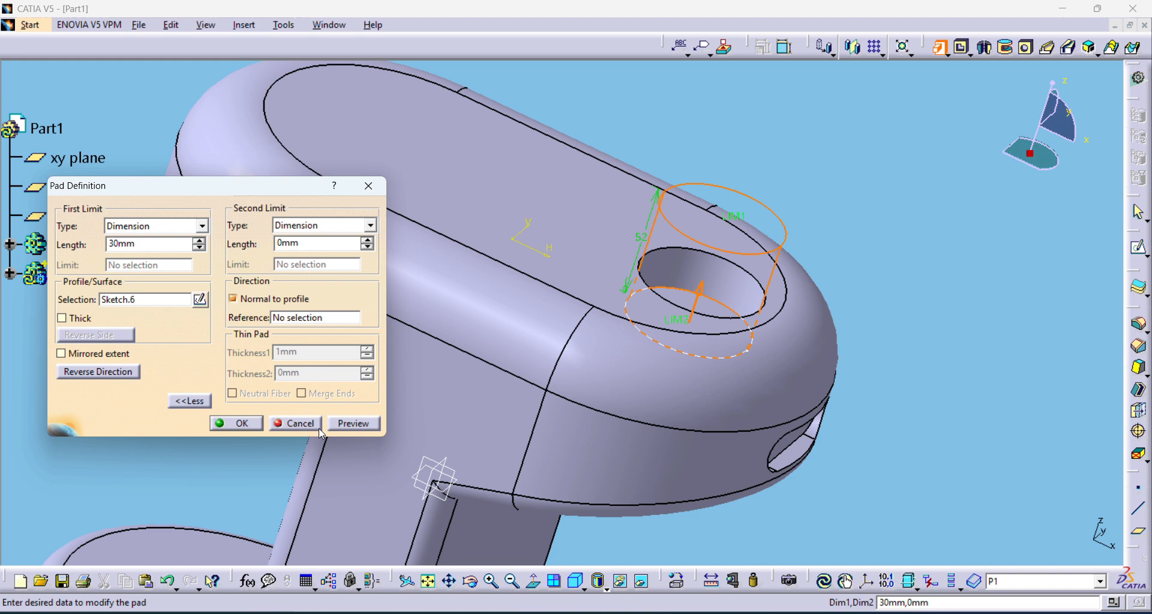
{"action": "left_click", "coordinate": [350, 424]}
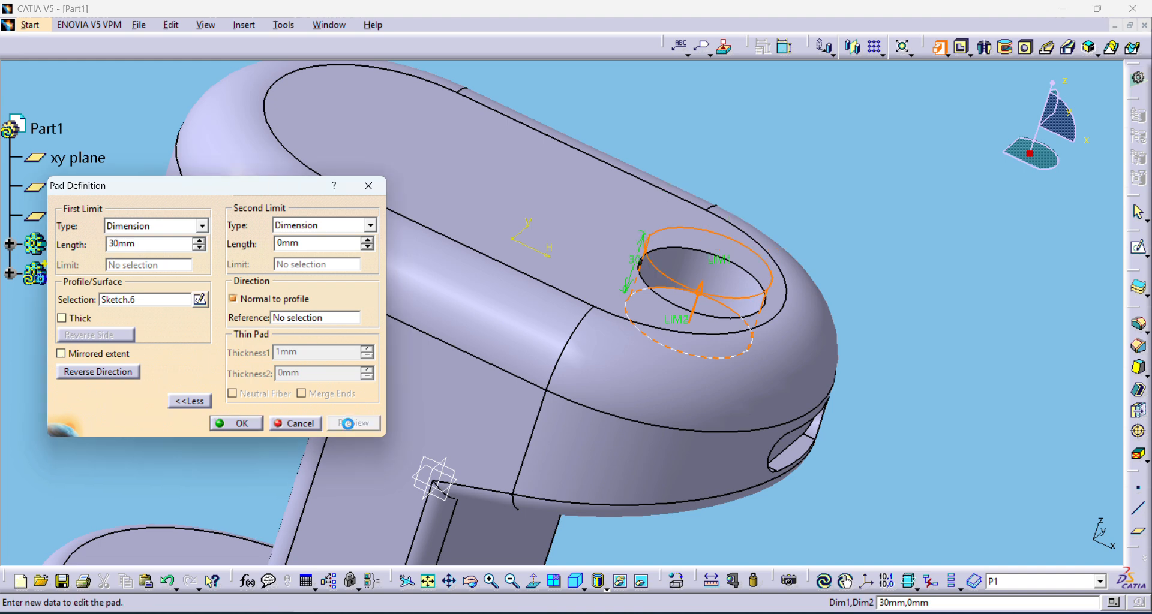
{"action": "left_click", "coordinate": [257, 425]}
Apply an edge fillet around the top face of the round button.
{"action": "left_click", "coordinate": [701, 273]}
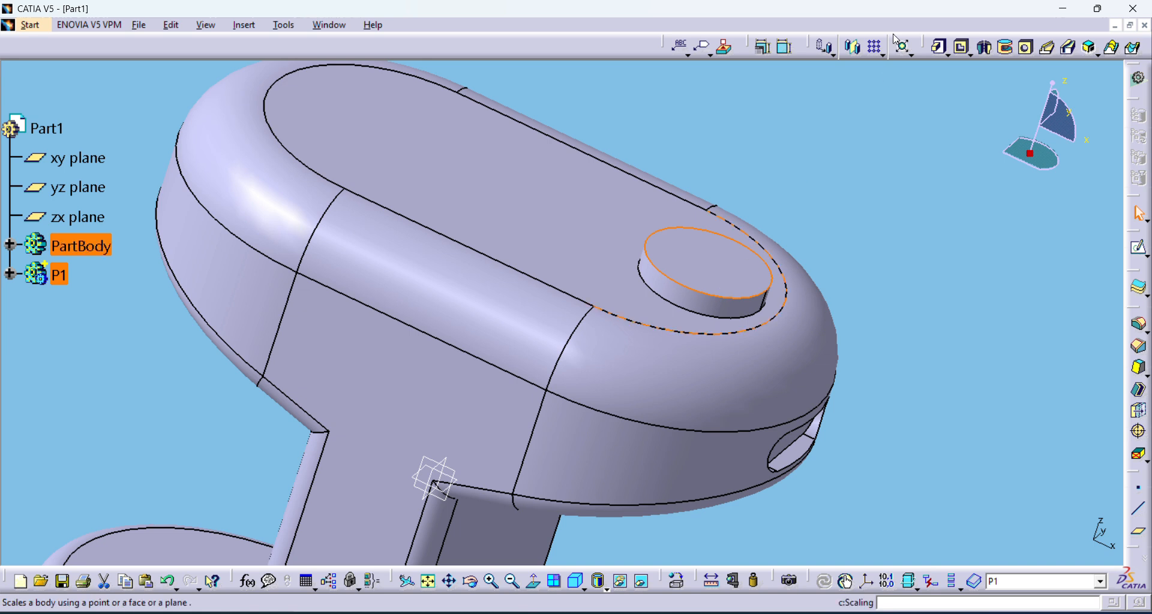
{"action": "left_click", "coordinate": [1137, 324]}
{"action": "key", "text": "Return"}
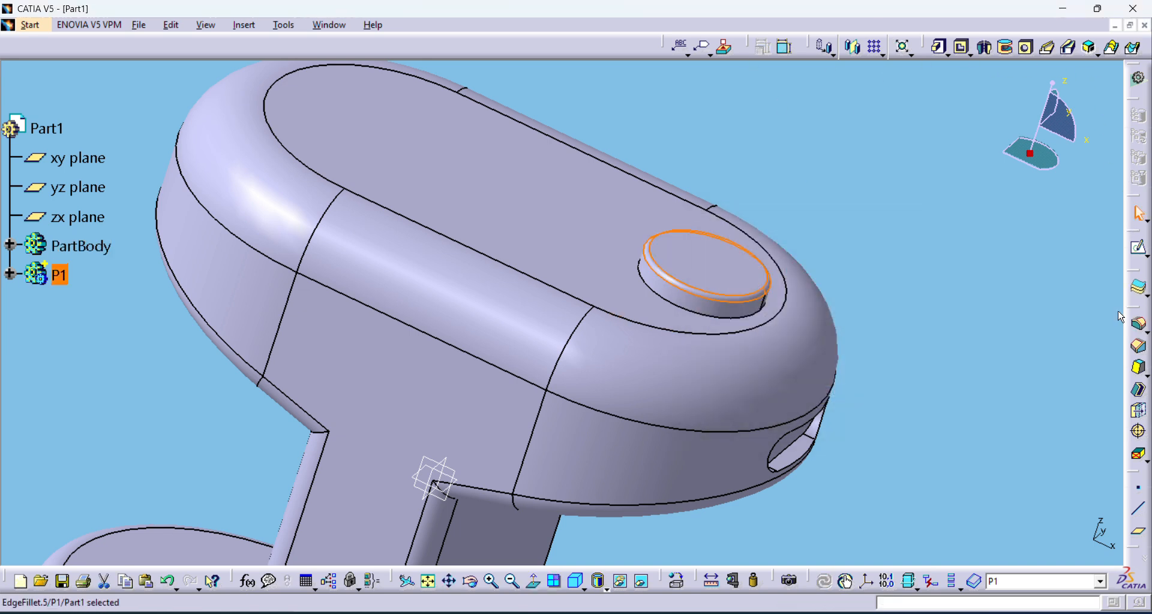
{"action": "left_click", "coordinate": [1138, 247]}
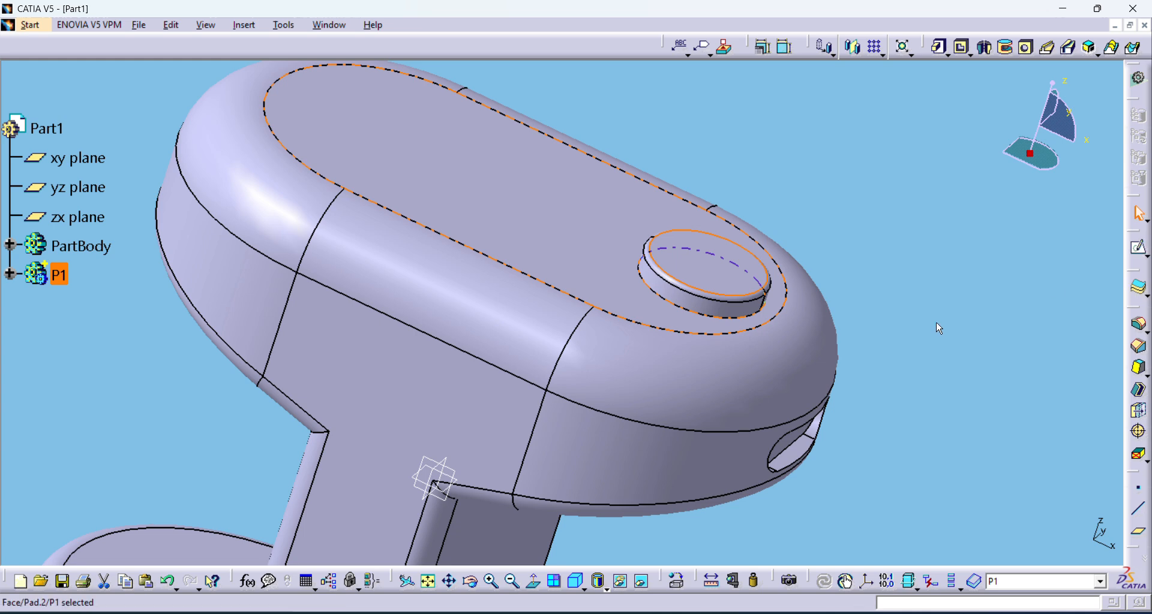
{"action": "left_click", "coordinate": [728, 276]}
{"action": "key", "text": "Escape"}
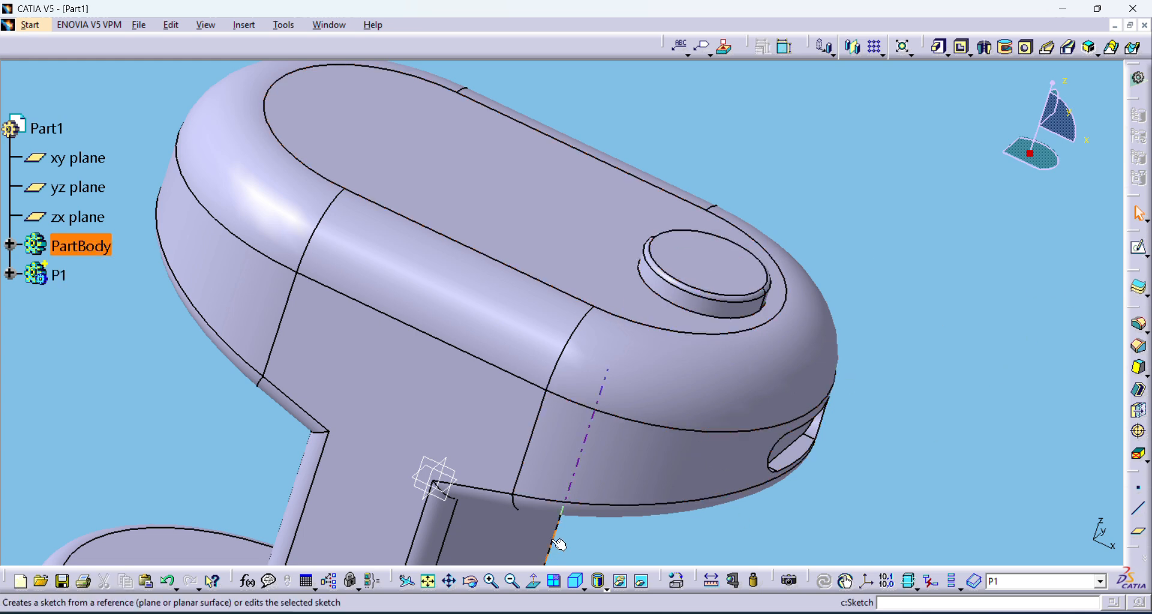
Turn the part toward its slotted end and insert a new body named P2.
{"action": "left_click", "coordinate": [471, 581]}
{"action": "left_click_drag", "start_coordinate": [651, 393], "coordinate": [448, 377]}
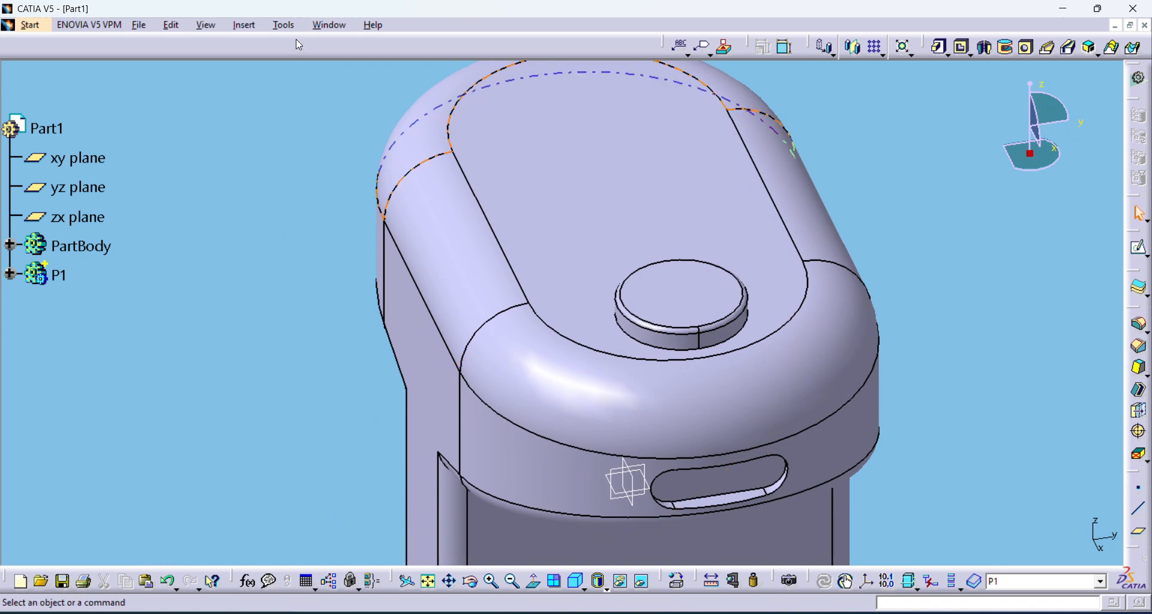
{"action": "left_click", "coordinate": [244, 24]}
{"action": "left_click", "coordinate": [266, 61]}
{"action": "type", "text": "P"}
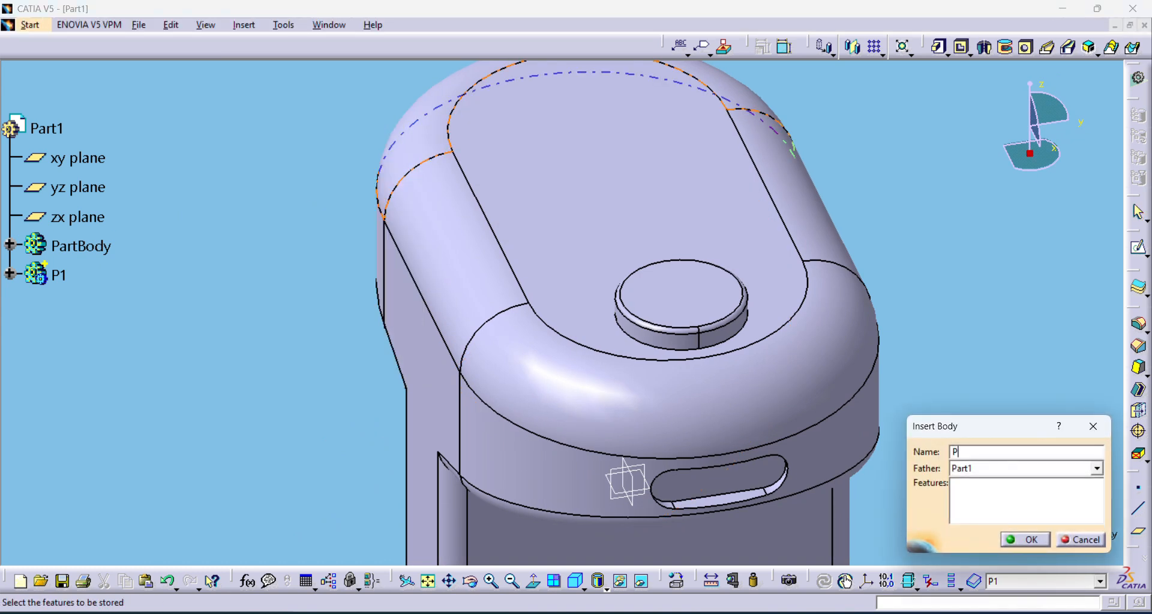
{"action": "type", "text": "2"}
{"action": "key", "text": "Return"}
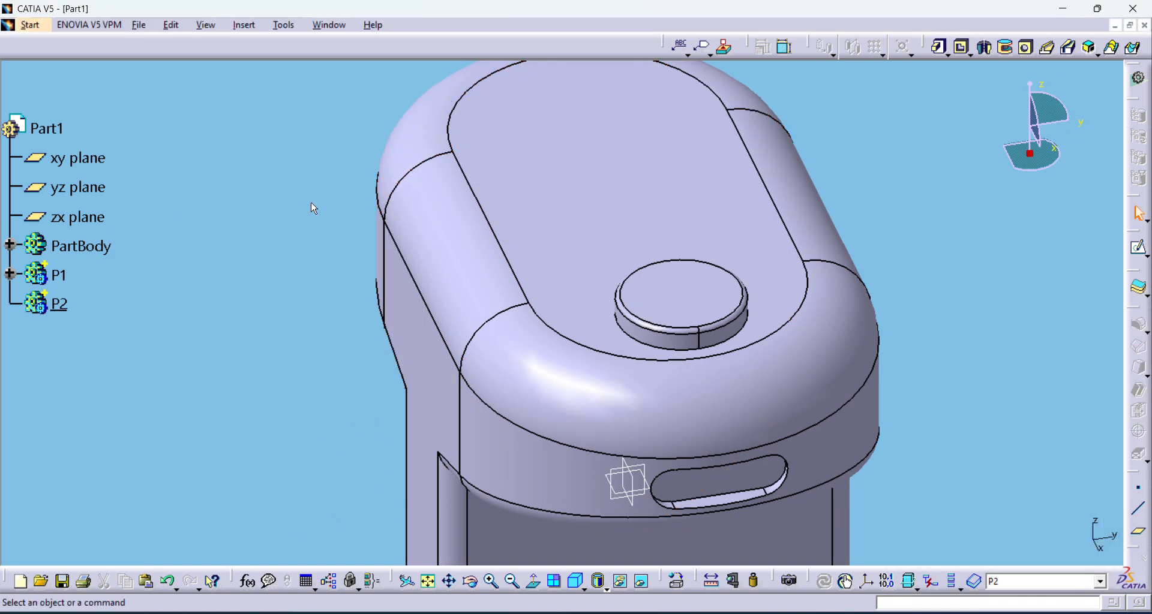
Open a sketch on the floor of the slot recess at the block's end.
{"action": "left_click", "coordinate": [767, 483]}
{"action": "left_click", "coordinate": [1138, 247]}
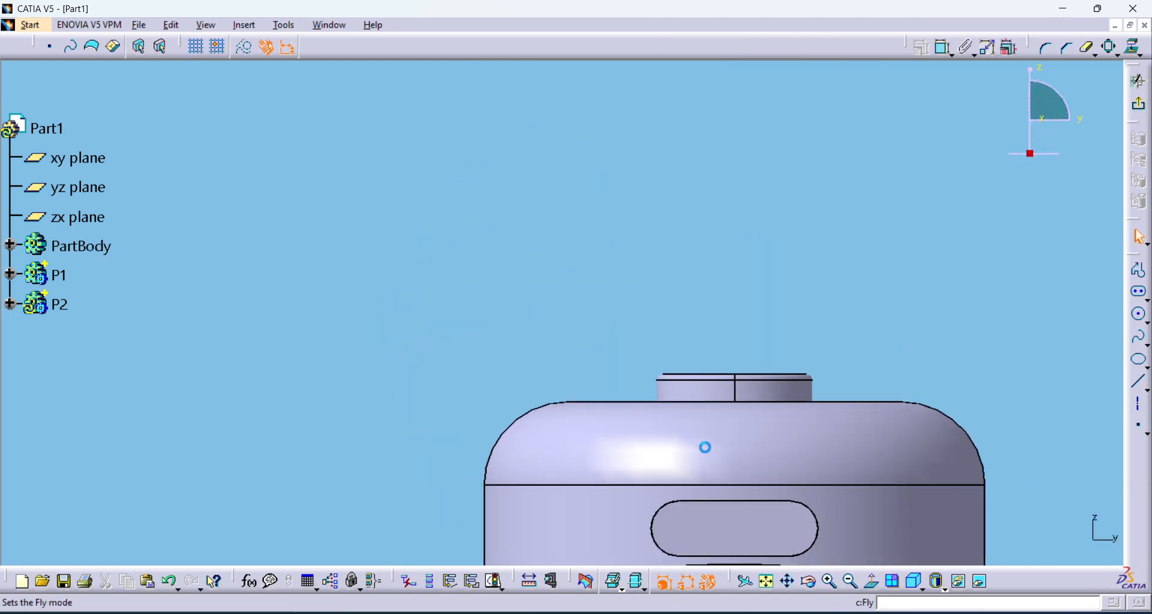
{"action": "left_click", "coordinate": [830, 581]}
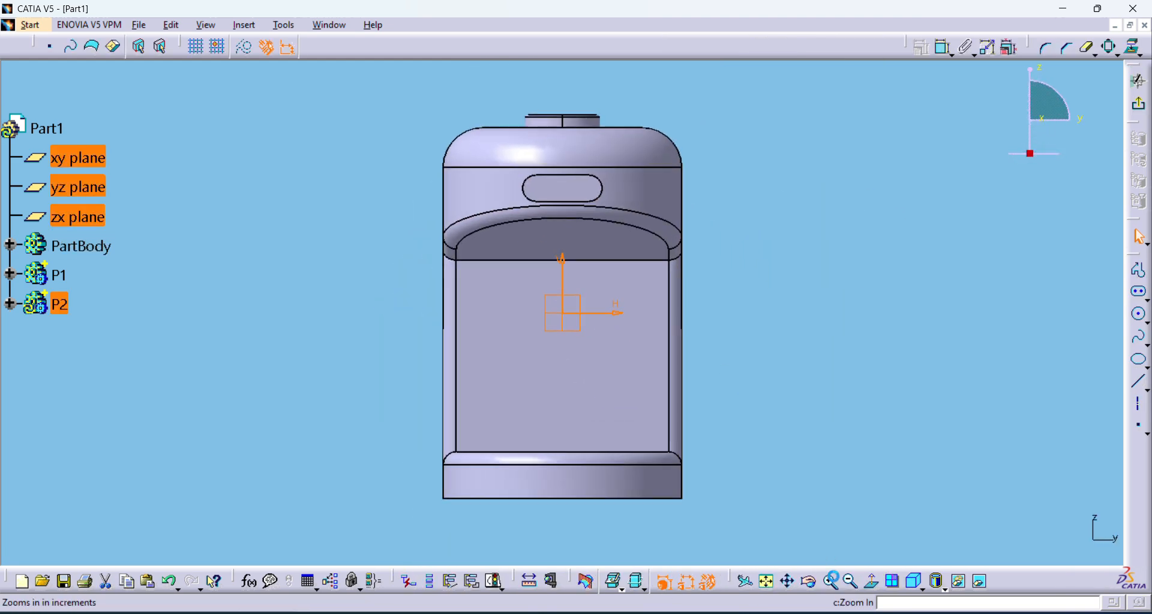
{"action": "left_click", "coordinate": [830, 581]}
{"action": "left_click", "coordinate": [786, 581]}
{"action": "left_click_drag", "start_coordinate": [843, 245], "coordinate": [894, 379]}
Project the outline of the slot recess floor into the sketch.
{"action": "left_click", "coordinate": [618, 252]}
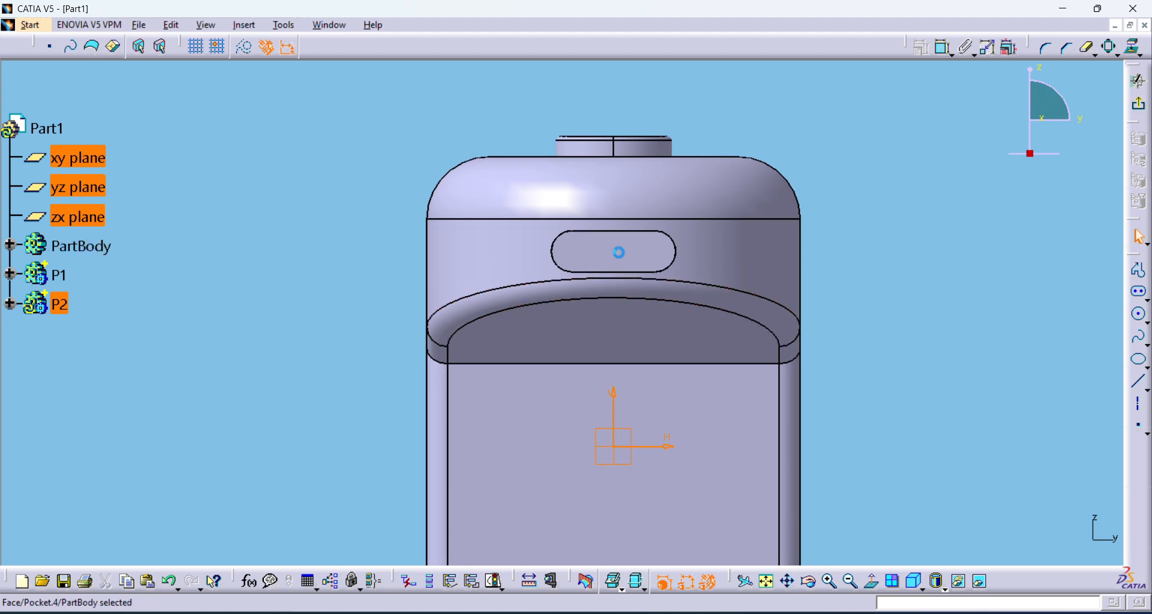
{"action": "left_click", "coordinate": [244, 25]}
{"action": "mouse_move", "coordinate": [299, 108]}
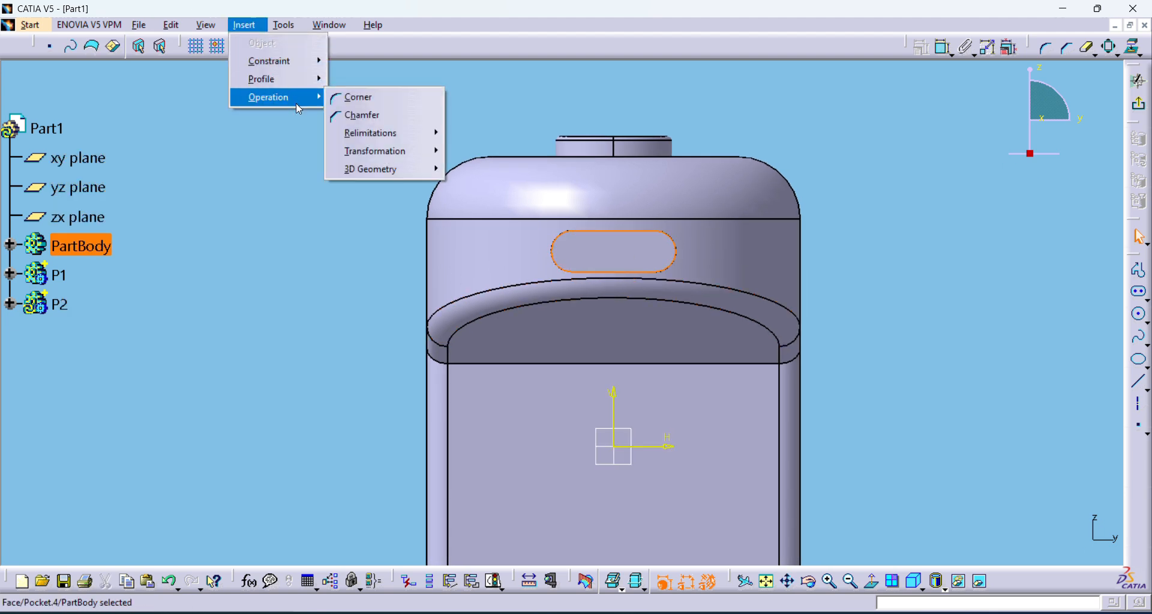
{"action": "mouse_move", "coordinate": [409, 174]}
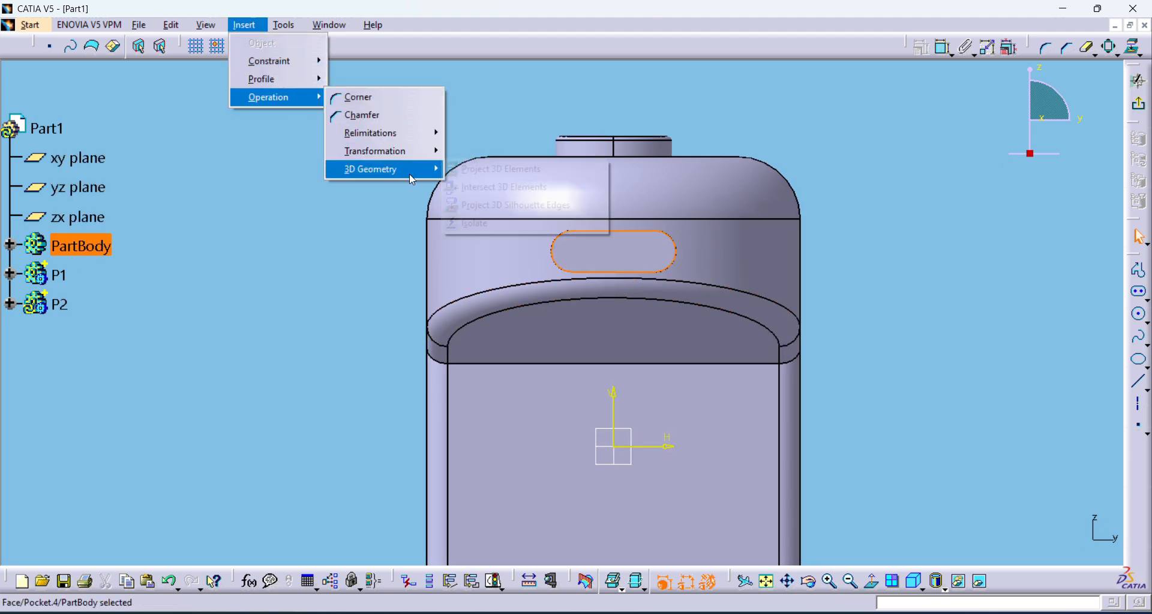
{"action": "left_click", "coordinate": [486, 170]}
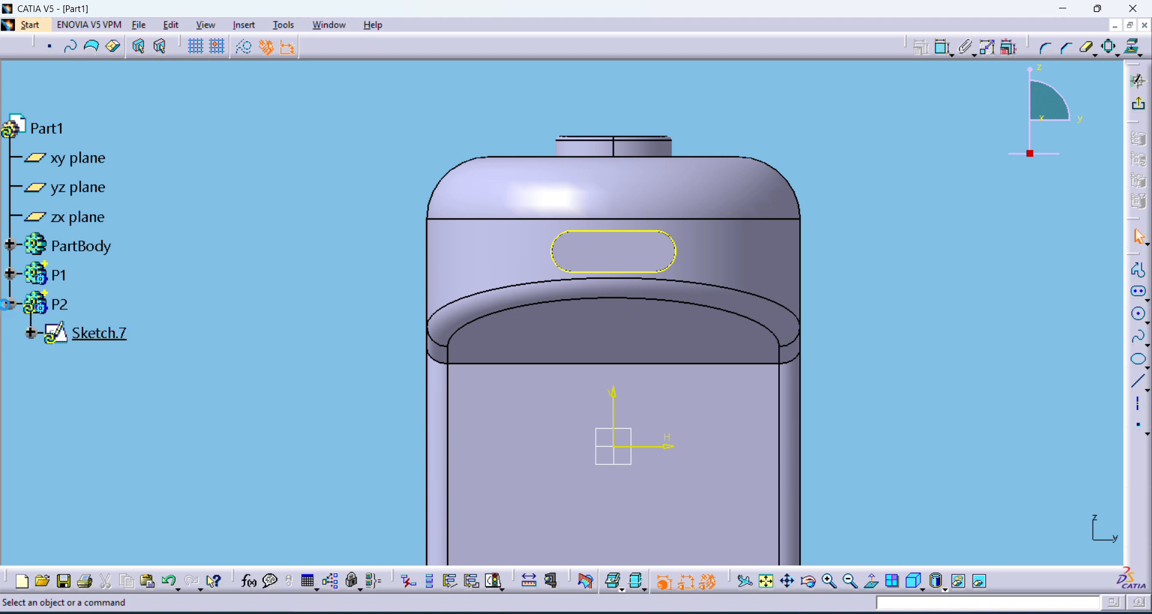
{"action": "left_click", "coordinate": [105, 338]}
{"action": "left_click", "coordinate": [933, 399]}
Draw a circle about 8 mm in diameter inside the left rounded end of the projected slot outline.
{"action": "left_click", "coordinate": [830, 582]}
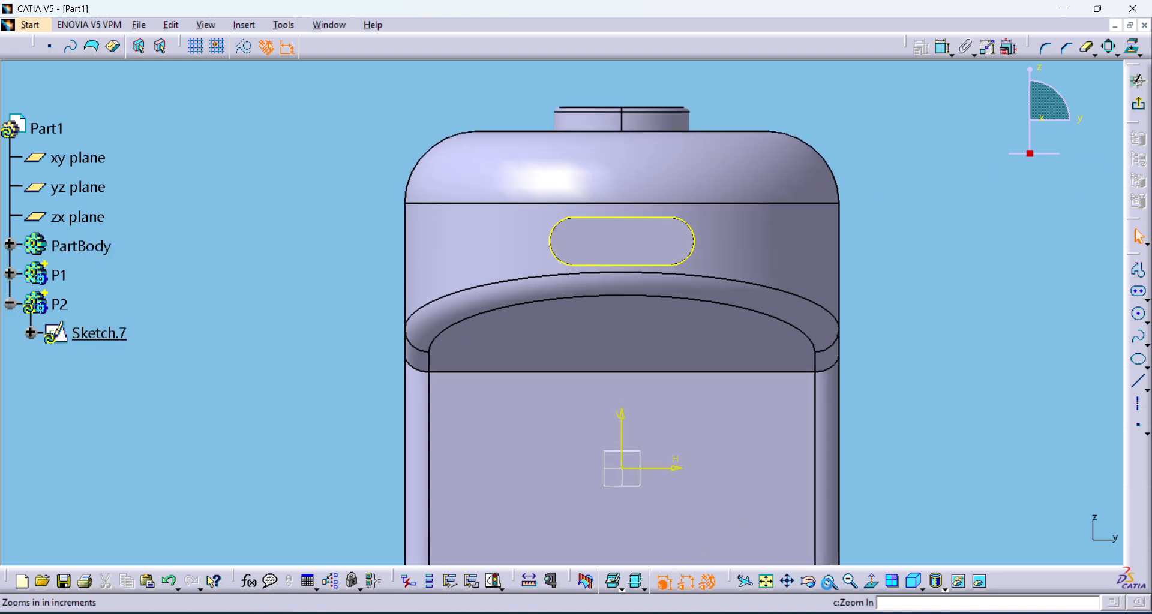
{"action": "left_click", "coordinate": [787, 581]}
{"action": "left_click_drag", "start_coordinate": [937, 351], "coordinate": [821, 454]}
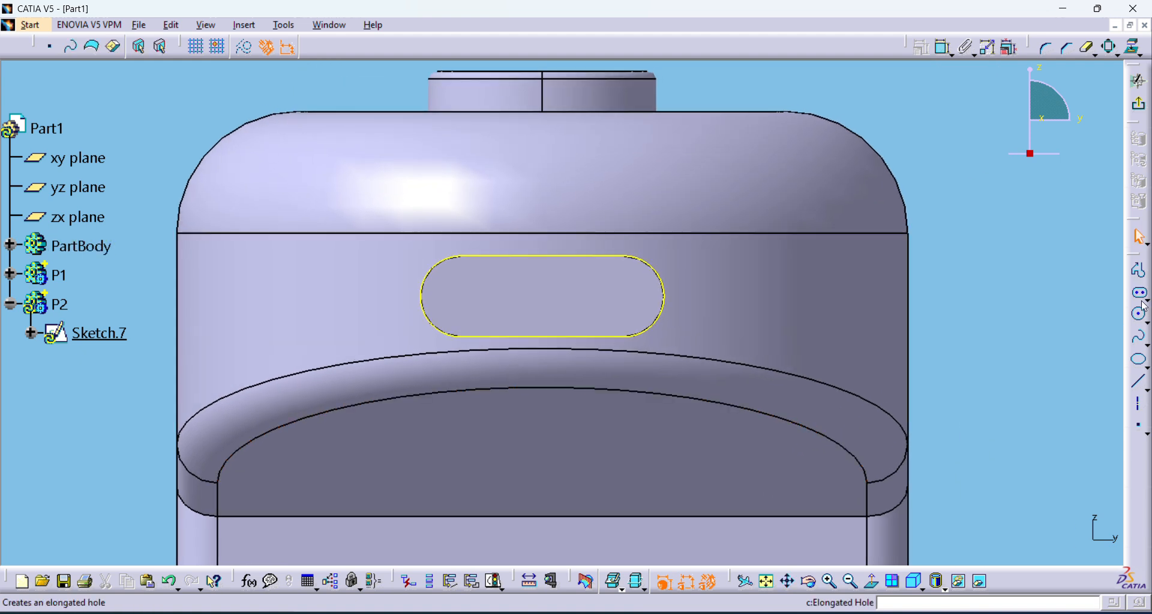
{"action": "left_click", "coordinate": [1140, 313]}
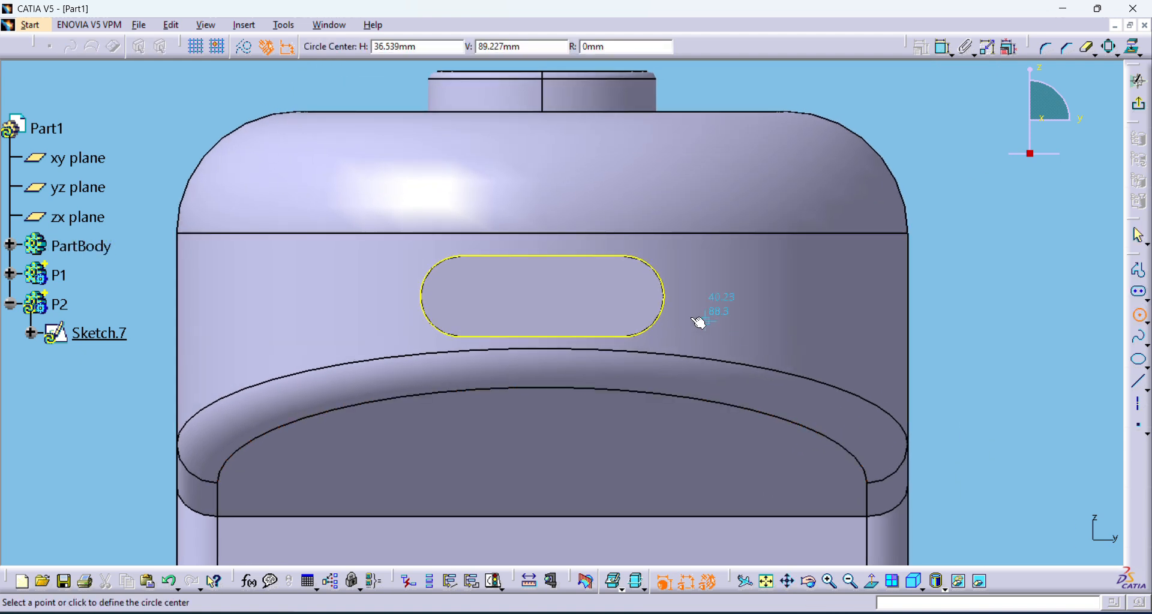
{"action": "left_click", "coordinate": [451, 294]}
{"action": "left_click", "coordinate": [452, 276]}
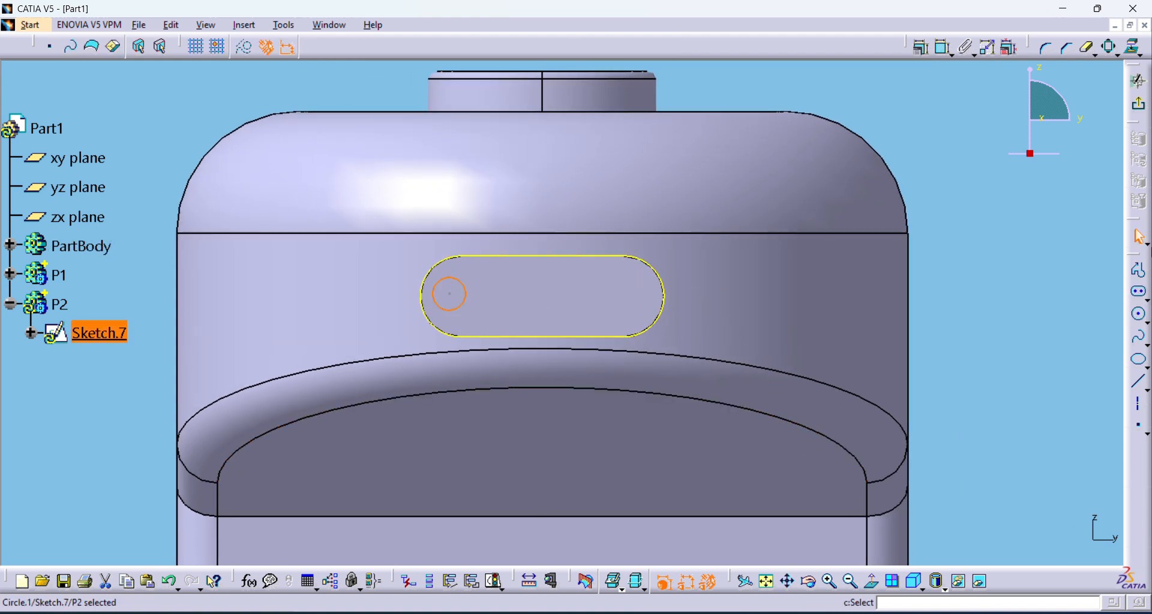
Dimension the circle's diameter as 12 mm and move the circle toward the centre of the slot's left rounded end.
{"action": "left_click", "coordinate": [942, 47]}
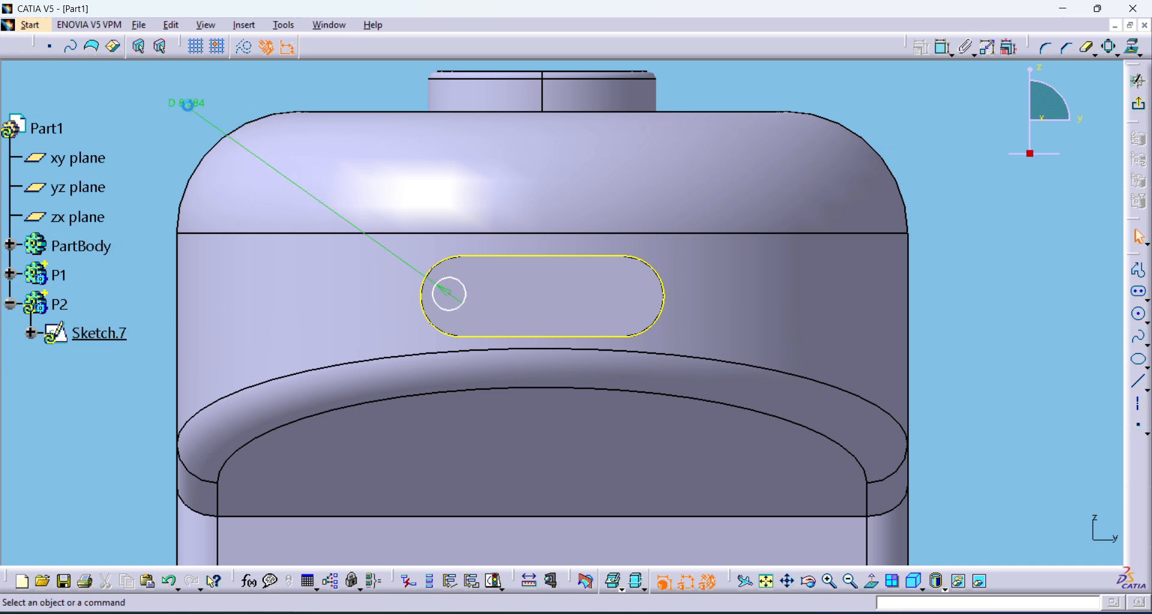
{"action": "double_click", "coordinate": [188, 104]}
{"action": "key", "text": "Return"}
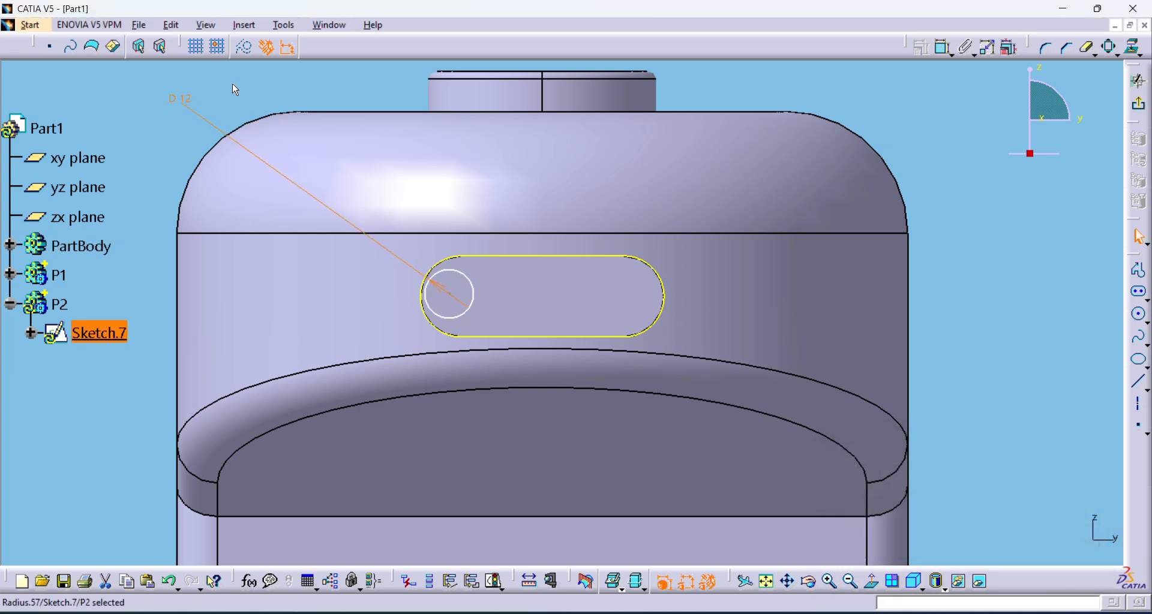
{"action": "left_click_drag", "start_coordinate": [451, 295], "coordinate": [458, 299]}
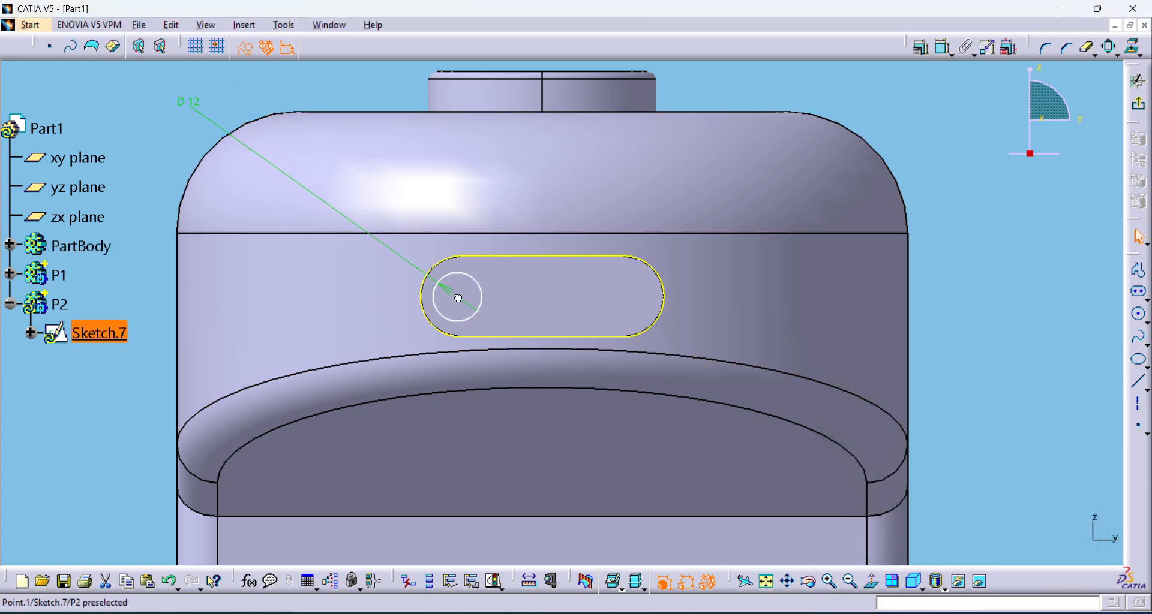
Draw a circle about 10 mm in diameter near the slot's middle and one about 12 mm at its right rounded end.
{"action": "left_click", "coordinate": [1141, 313]}
{"action": "left_click", "coordinate": [524, 297]}
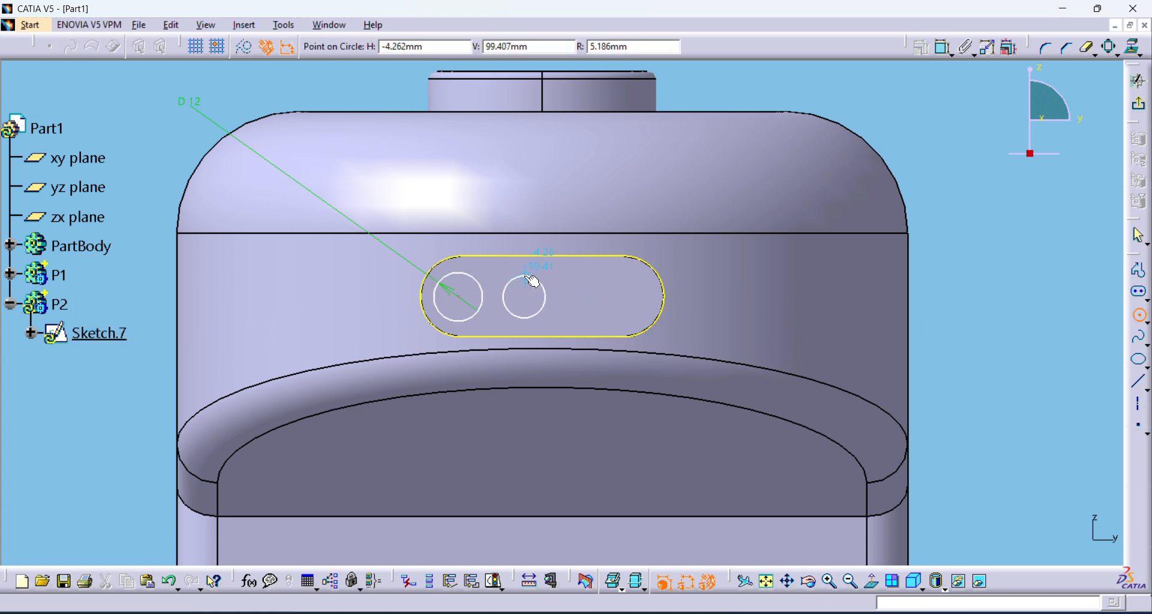
{"action": "left_click", "coordinate": [526, 277]}
{"action": "left_click", "coordinate": [1138, 312]}
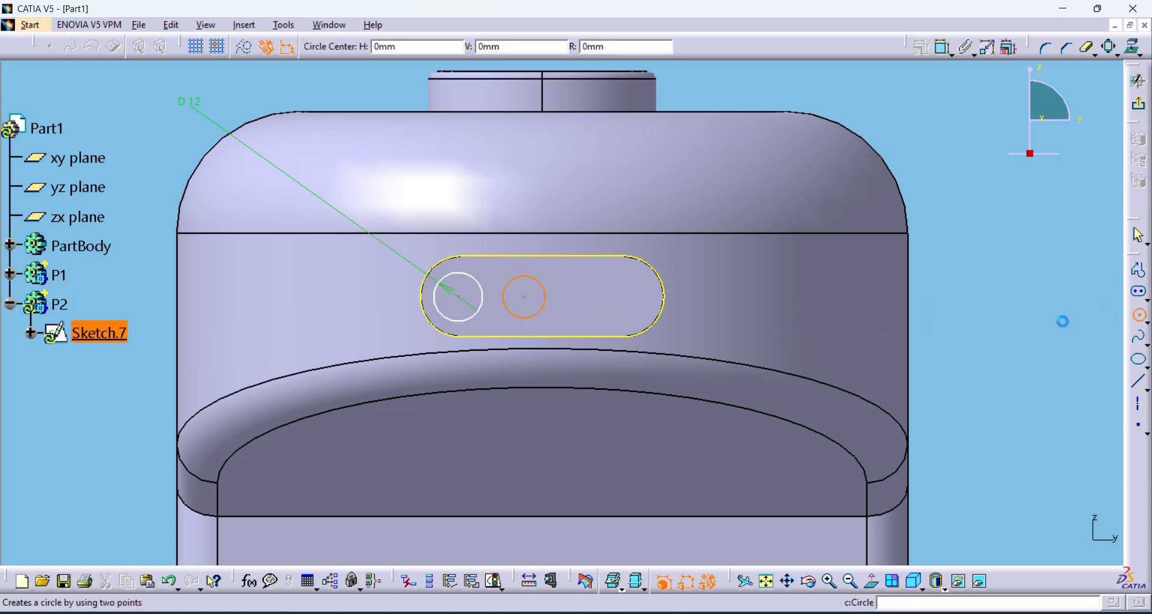
{"action": "left_click", "coordinate": [626, 297]}
{"action": "left_click", "coordinate": [627, 272]}
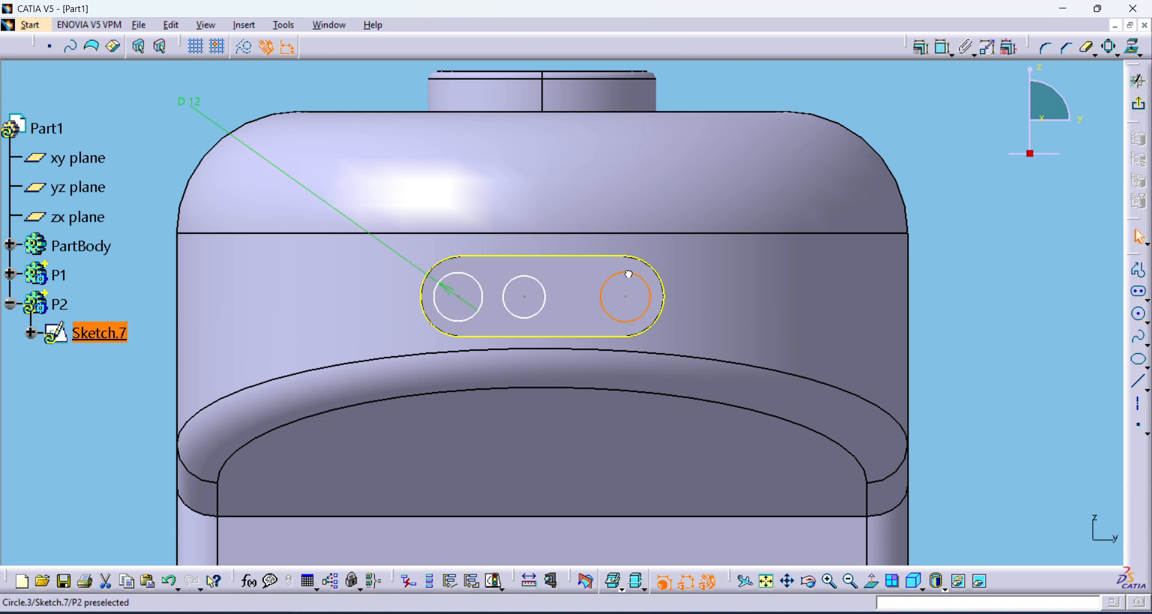
Dimension the right circle's diameter as 15 mm and set the left circle's diameter to 15 mm.
{"action": "left_click", "coordinate": [1020, 276]}
{"action": "double_click", "coordinate": [1023, 279]}
{"action": "type", "text": "15mm"}
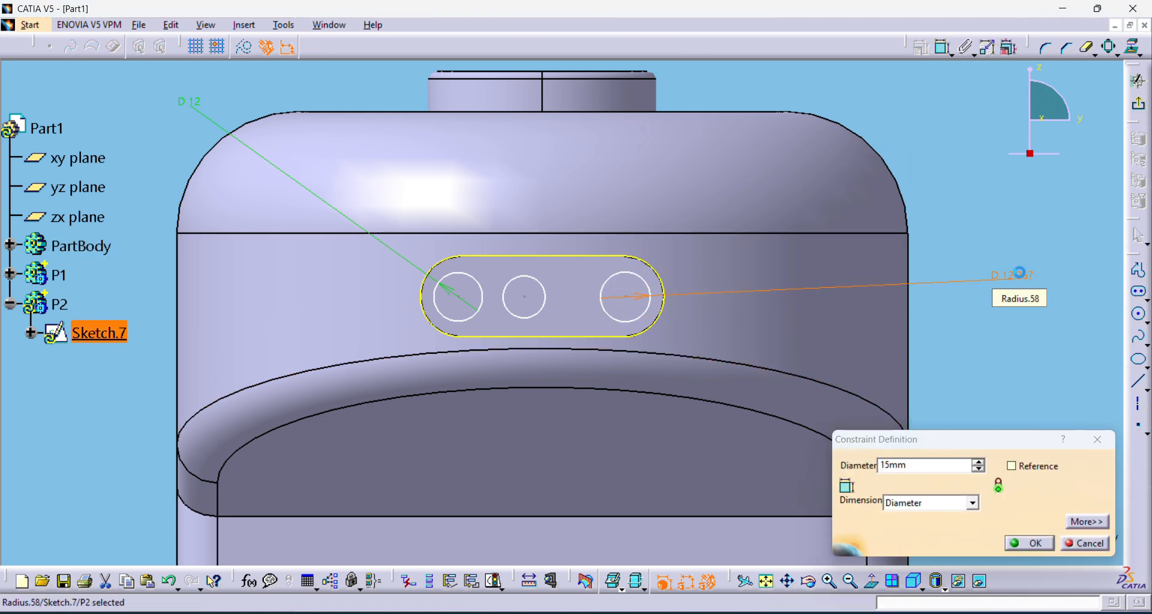
{"action": "key", "text": "Return"}
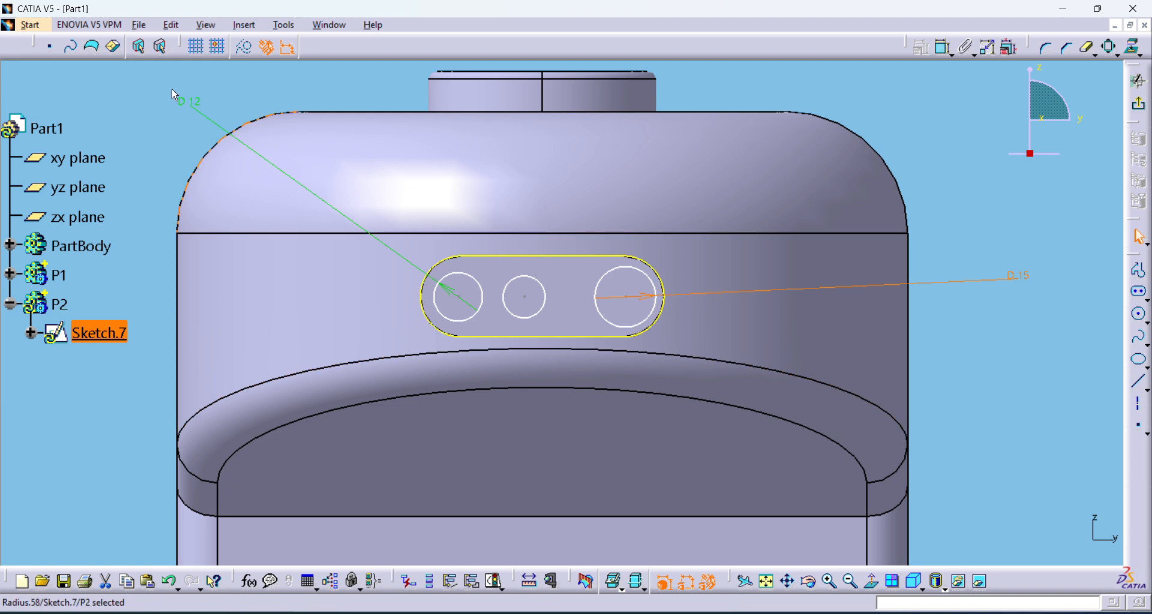
{"action": "double_click", "coordinate": [192, 105]}
{"action": "type", "text": "15"}
{"action": "key", "text": "Return"}
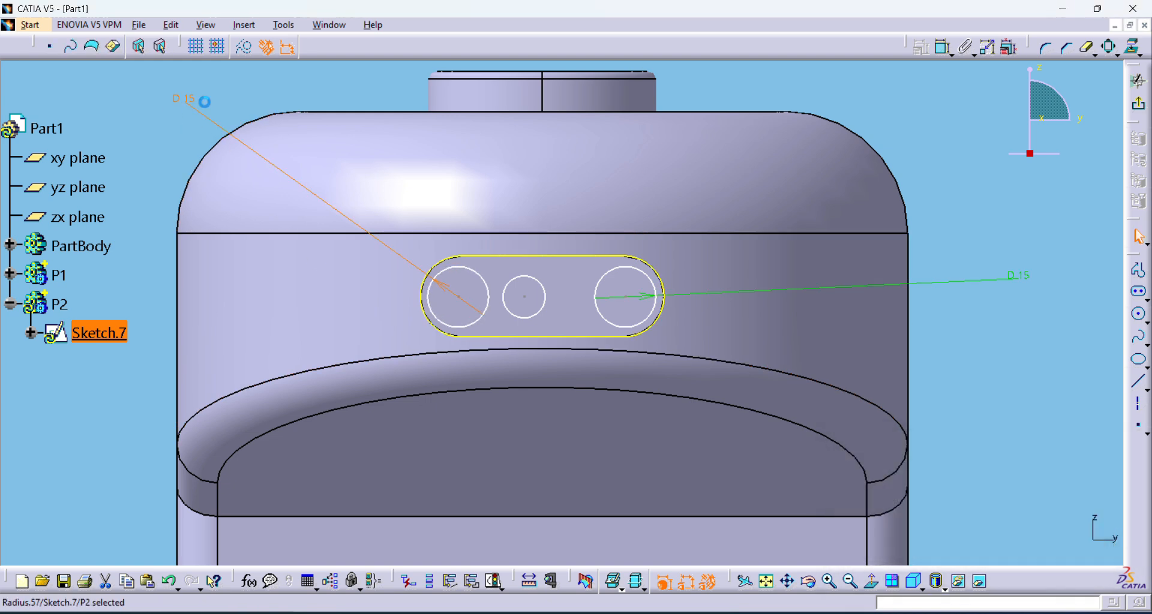
Dimension the middle circle's diameter as 15 mm and move the circle to midway between the two outer circles.
{"action": "left_click", "coordinate": [946, 53]}
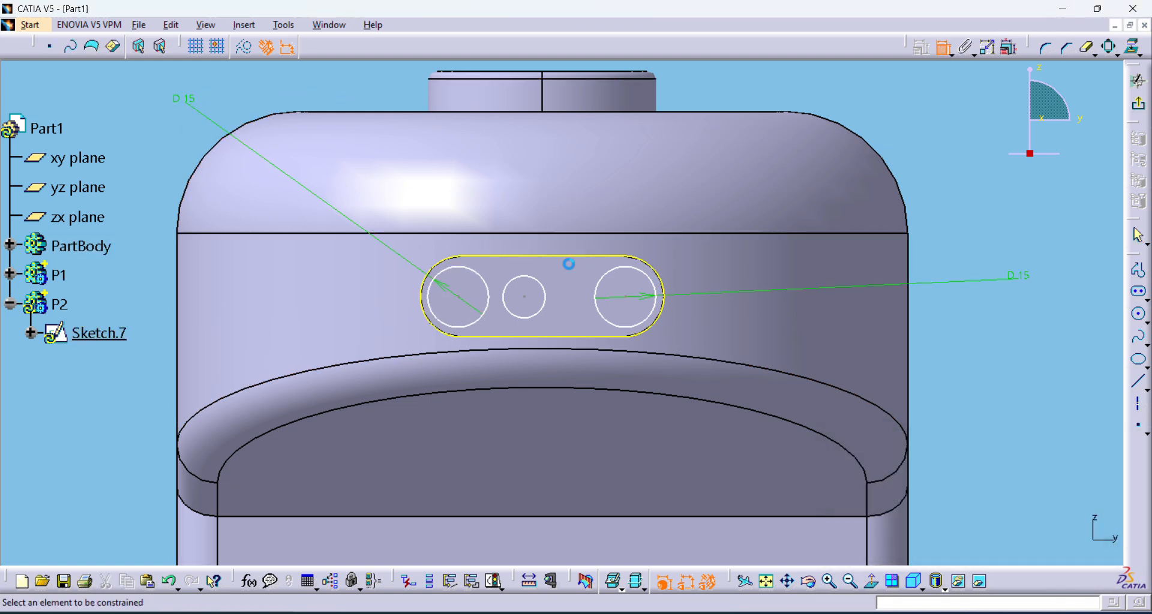
{"action": "left_click", "coordinate": [525, 276]}
{"action": "left_click", "coordinate": [765, 94]}
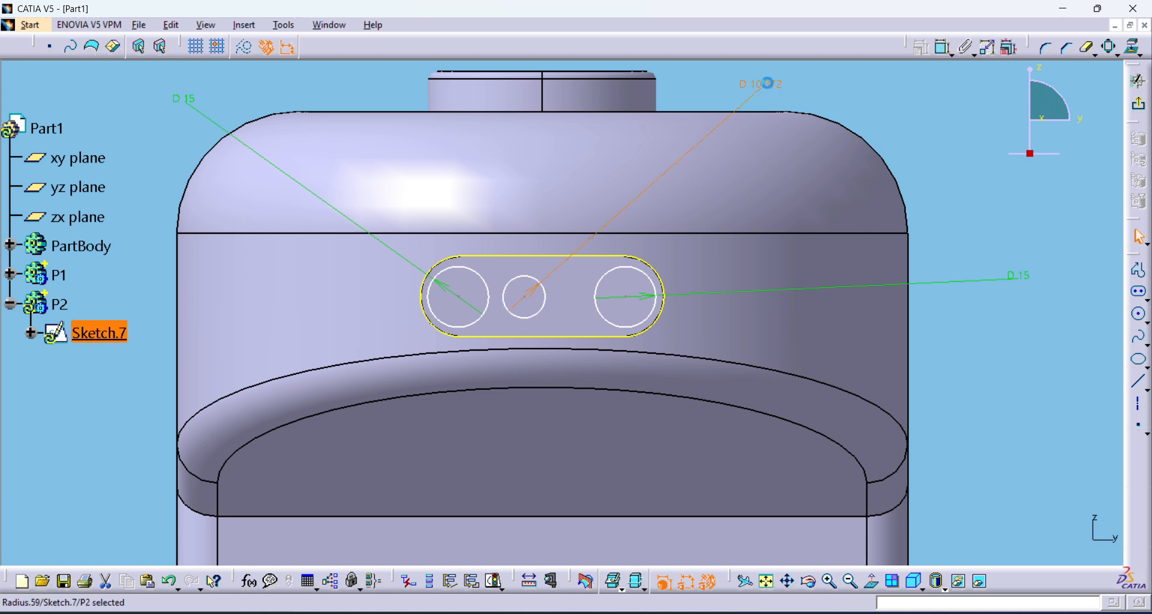
{"action": "double_click", "coordinate": [767, 84]}
{"action": "type", "text": "15"}
{"action": "key", "text": "Return"}
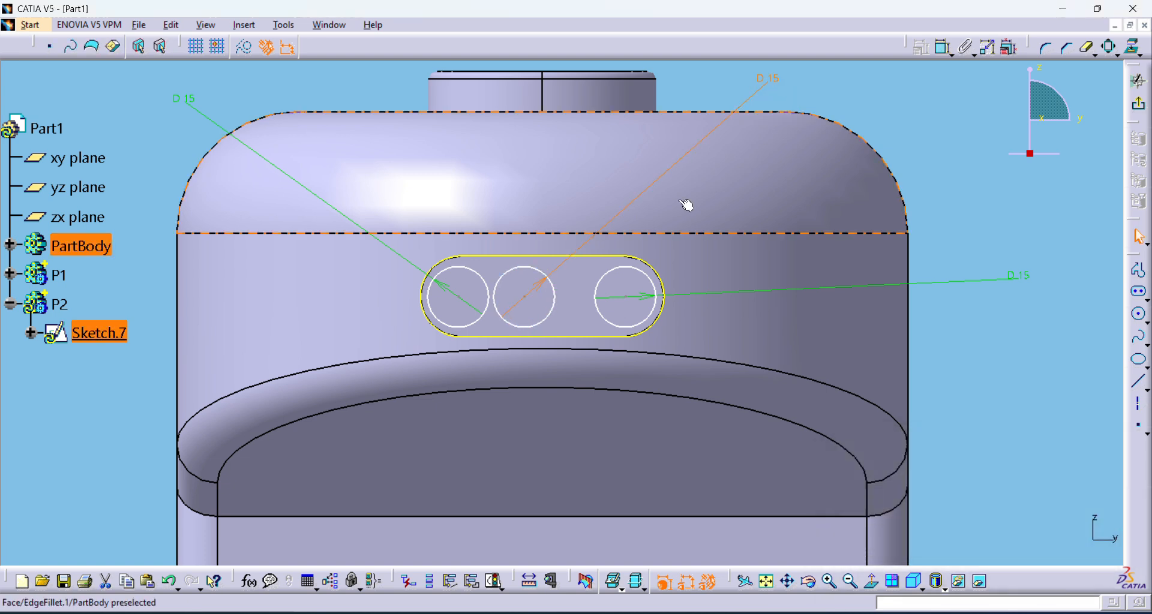
{"action": "left_click", "coordinate": [523, 297]}
{"action": "left_click_drag", "start_coordinate": [523, 297], "coordinate": [539, 297]}
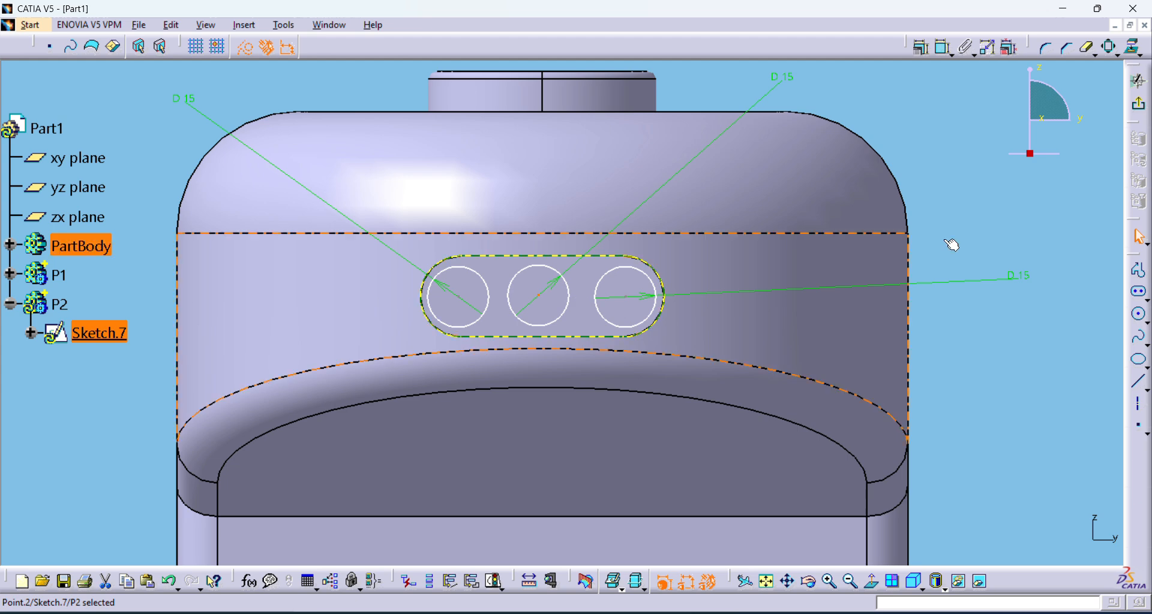
Finish the sketch and start a Multi-Pad from it, setting the slot-outline domain's length to -10 mm.
{"action": "left_click", "coordinate": [1138, 109]}
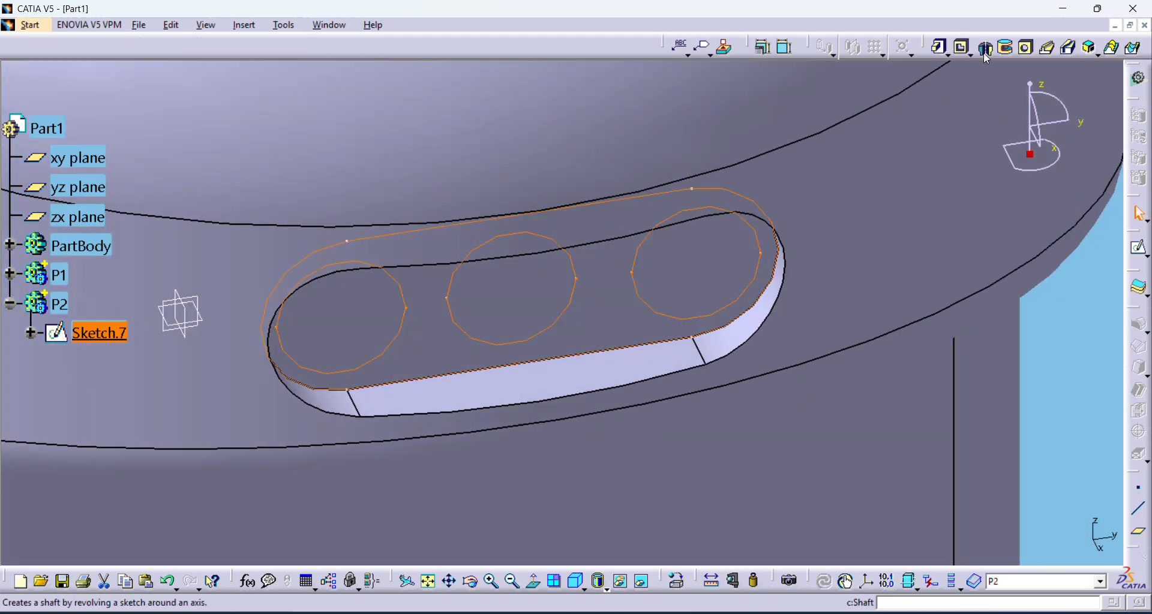
{"action": "left_click", "coordinate": [968, 55]}
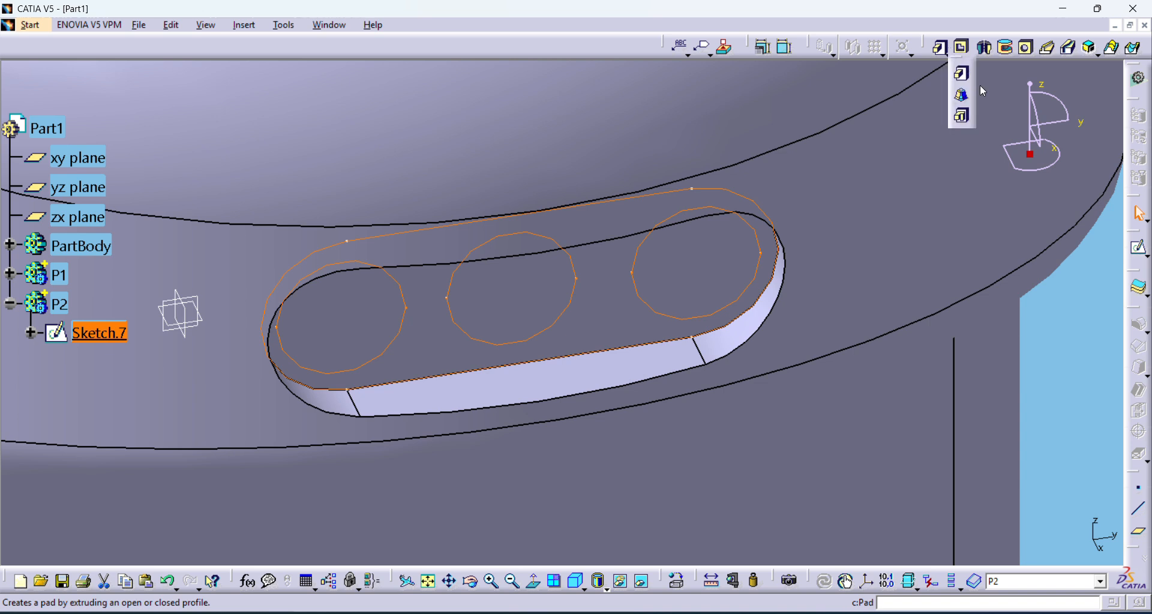
{"action": "left_click", "coordinate": [961, 117]}
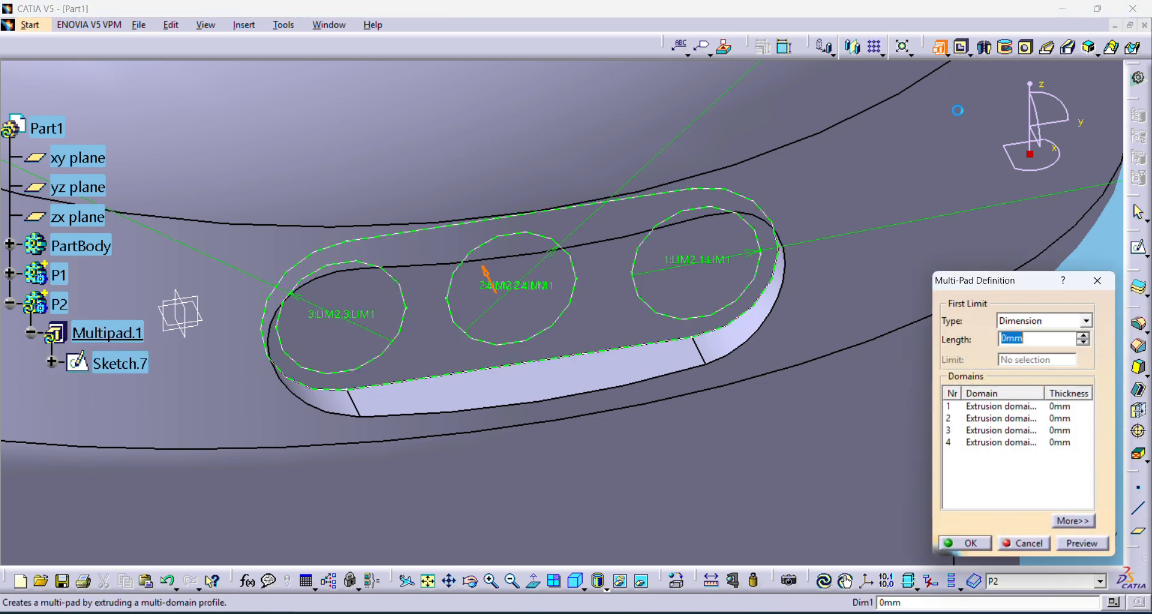
{"action": "left_click", "coordinate": [999, 408]}
{"action": "left_click", "coordinate": [1010, 419]}
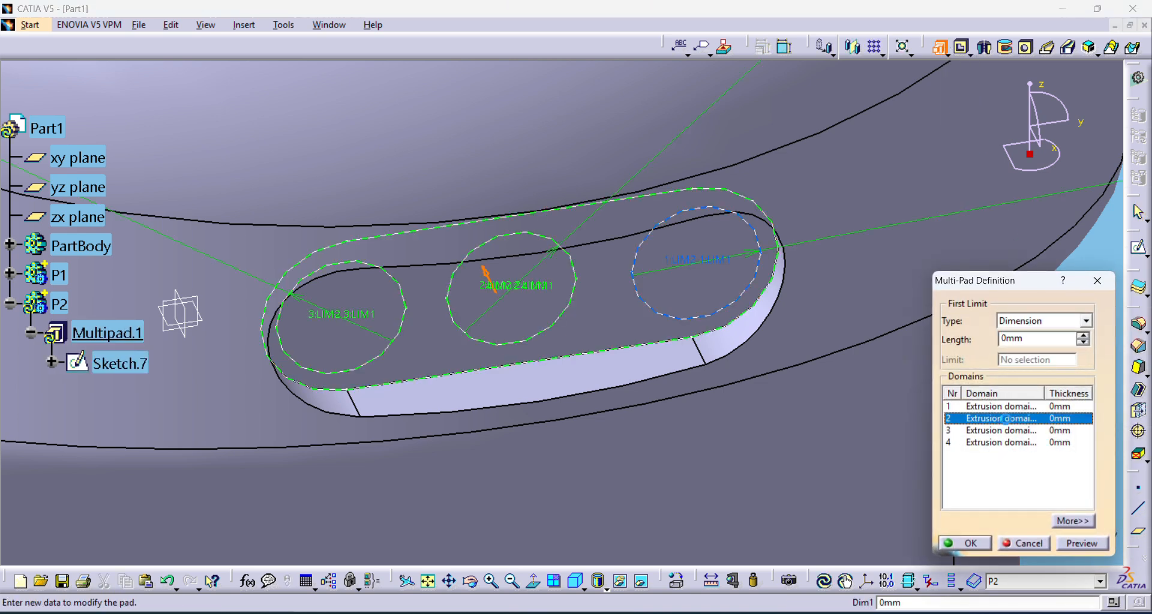
{"action": "left_click", "coordinate": [1012, 443]}
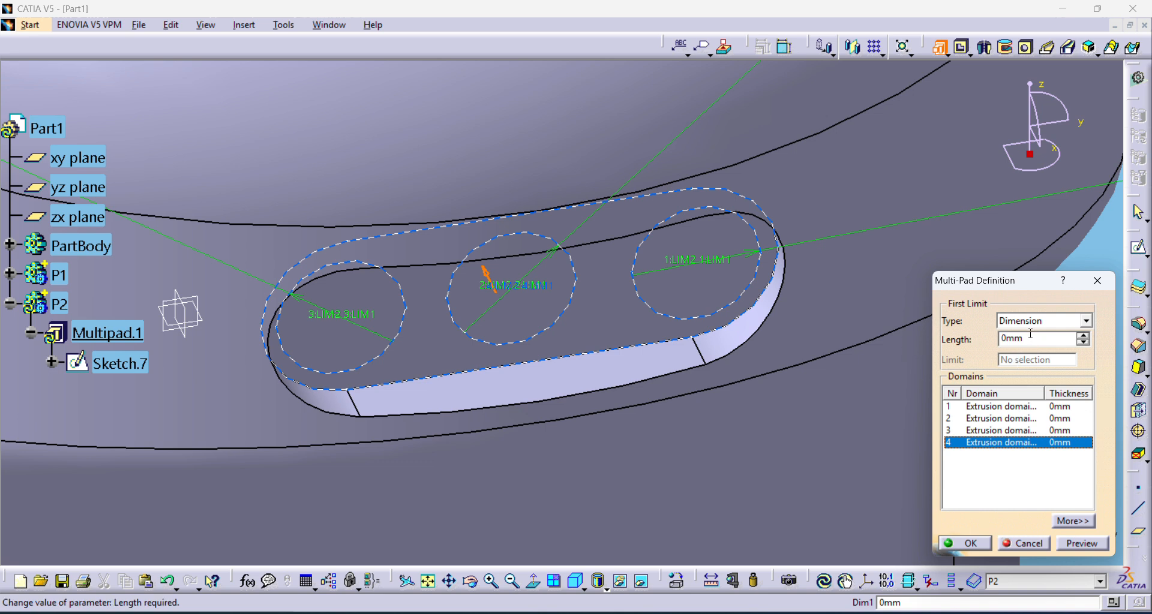
{"action": "double_click", "coordinate": [1011, 339]}
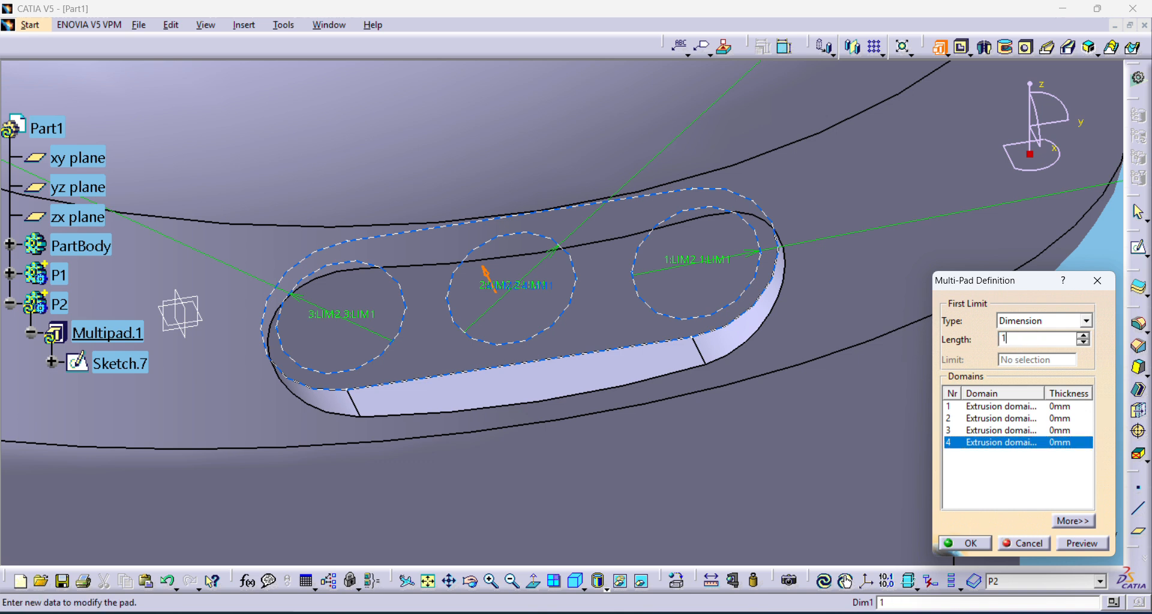
{"action": "left_click", "coordinate": [1089, 545]}
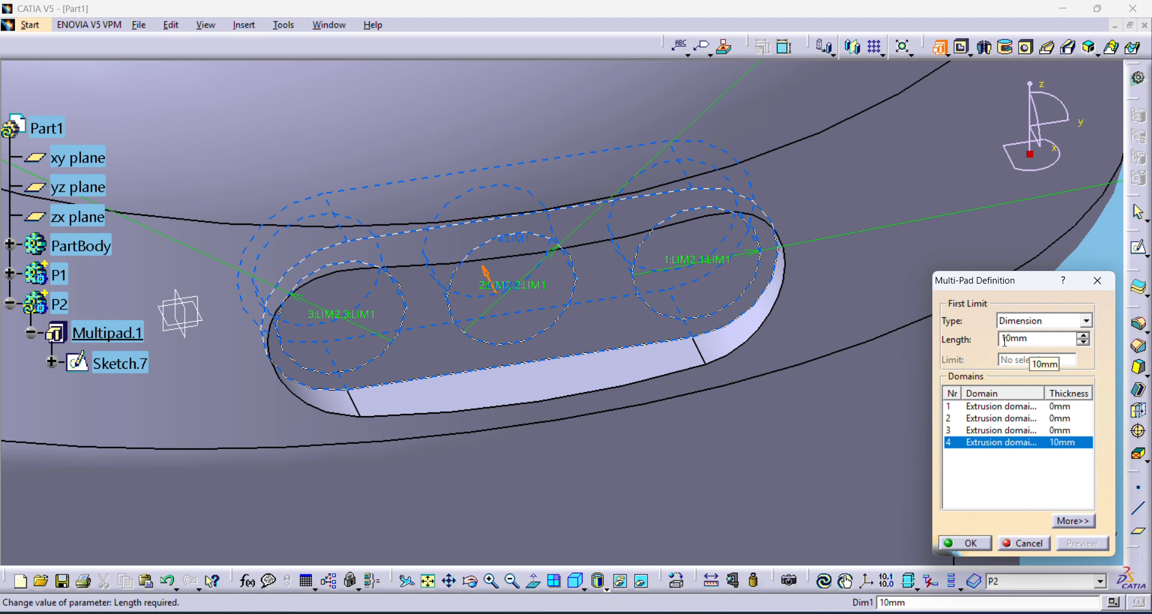
{"action": "key", "text": "Return"}
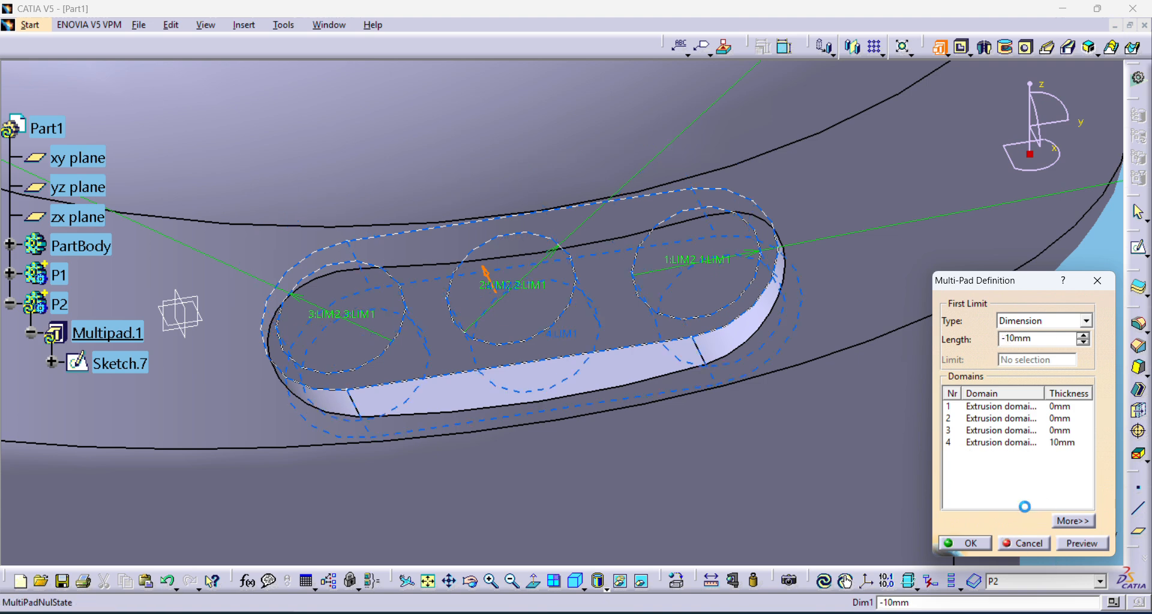
Set the slot-outline domain's length to -8 mm and preview the multi-pad.
{"action": "left_click", "coordinate": [1023, 443]}
{"action": "left_click", "coordinate": [1086, 543]}
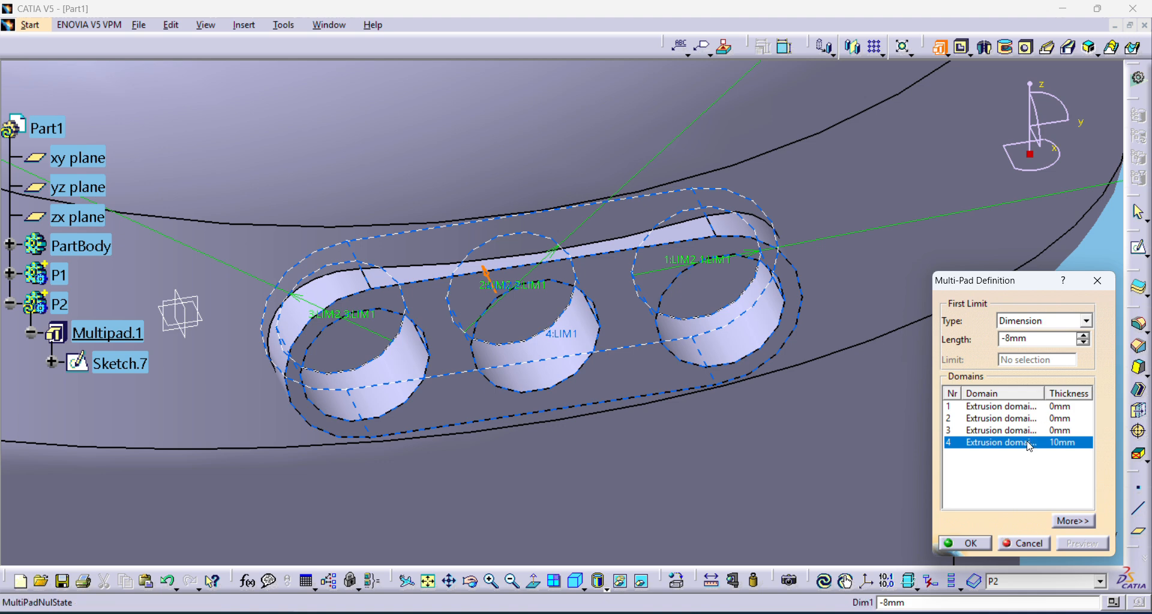
{"action": "left_click", "coordinate": [1025, 430]}
{"action": "left_click", "coordinate": [1083, 544]}
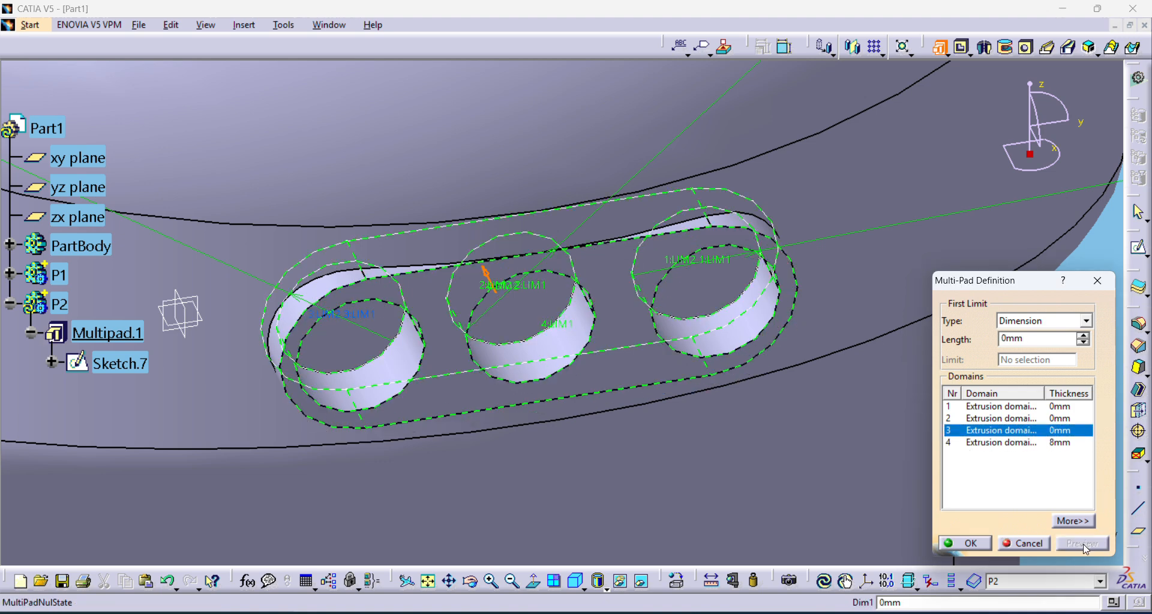
Set the length of the slot-outline domain to -7 mm and preview the result.
{"action": "left_click", "coordinate": [1056, 442]}
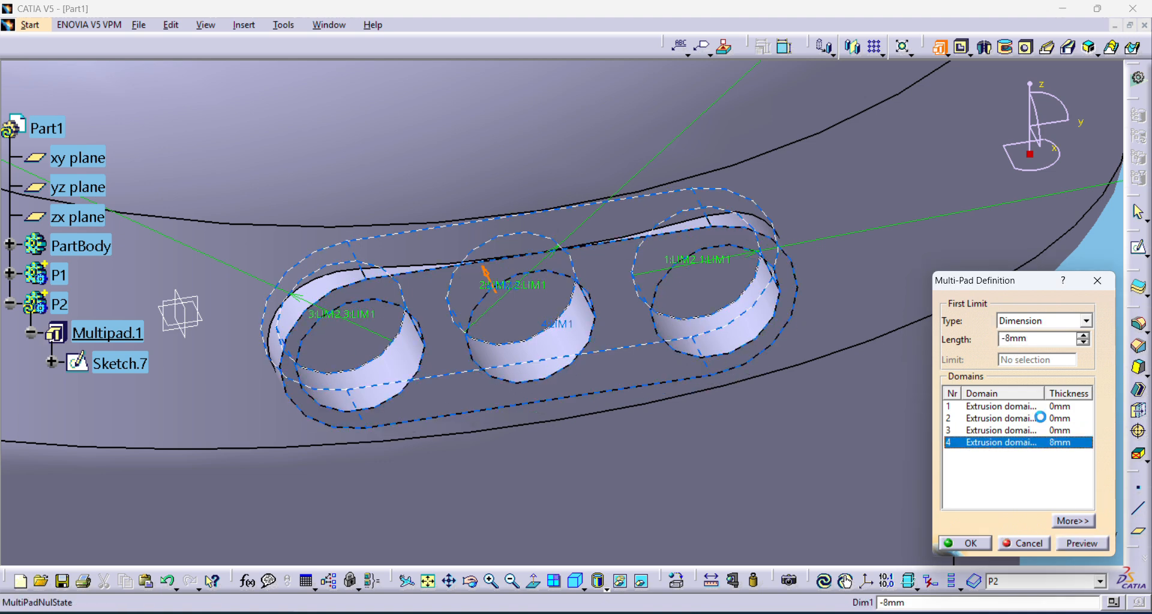
{"action": "left_click", "coordinate": [1082, 343]}
{"action": "left_click", "coordinate": [1083, 344]}
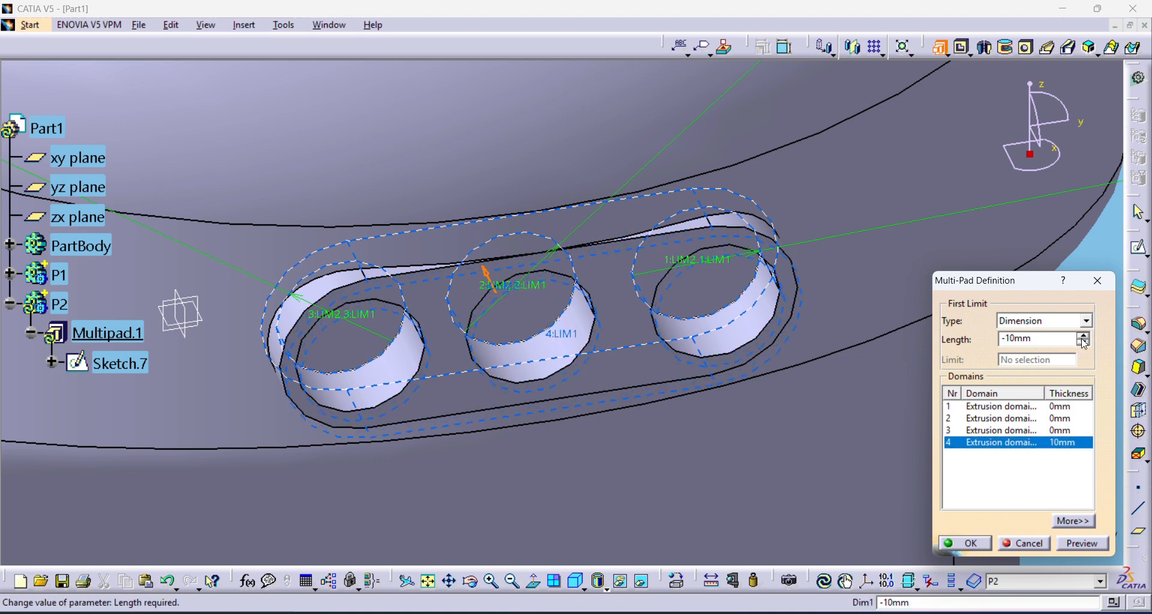
{"action": "left_click", "coordinate": [1083, 336]}
{"action": "left_click", "coordinate": [1083, 336]}
{"action": "left_click", "coordinate": [1082, 336]}
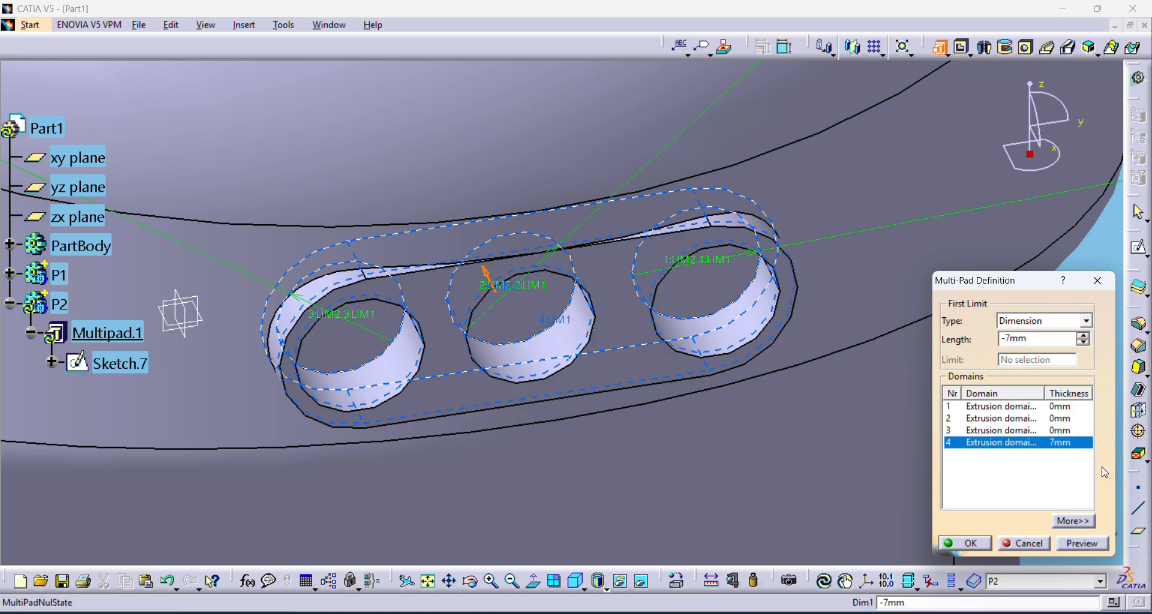
{"action": "left_click", "coordinate": [1085, 544]}
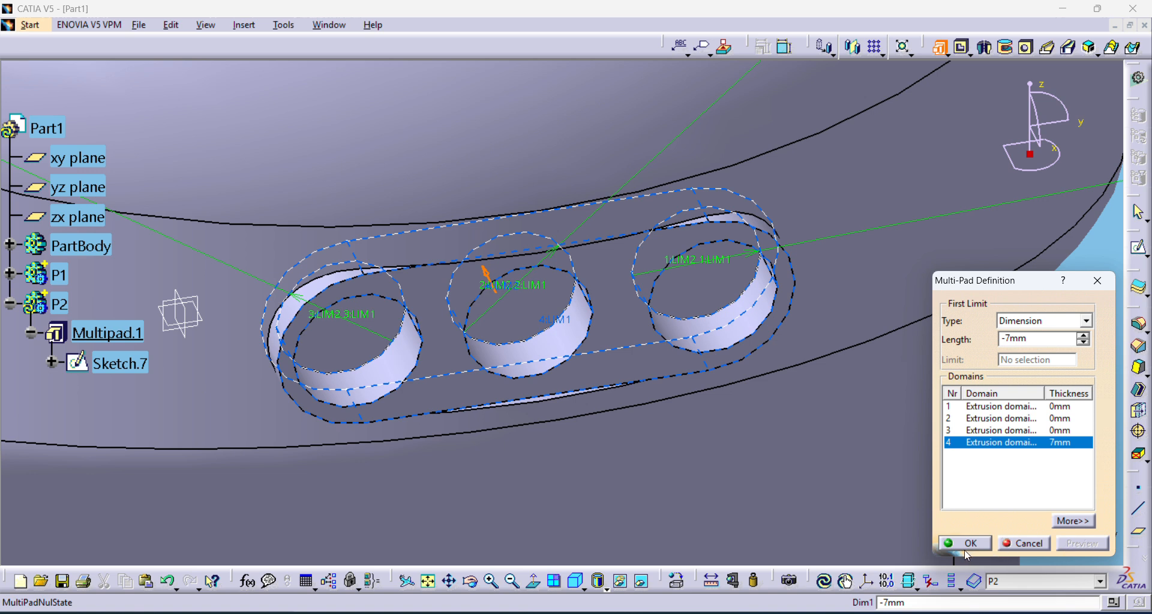
Set the lengths of the three circular domains to -8 mm each, preview the result and create the multi-pad.
{"action": "left_click", "coordinate": [997, 431]}
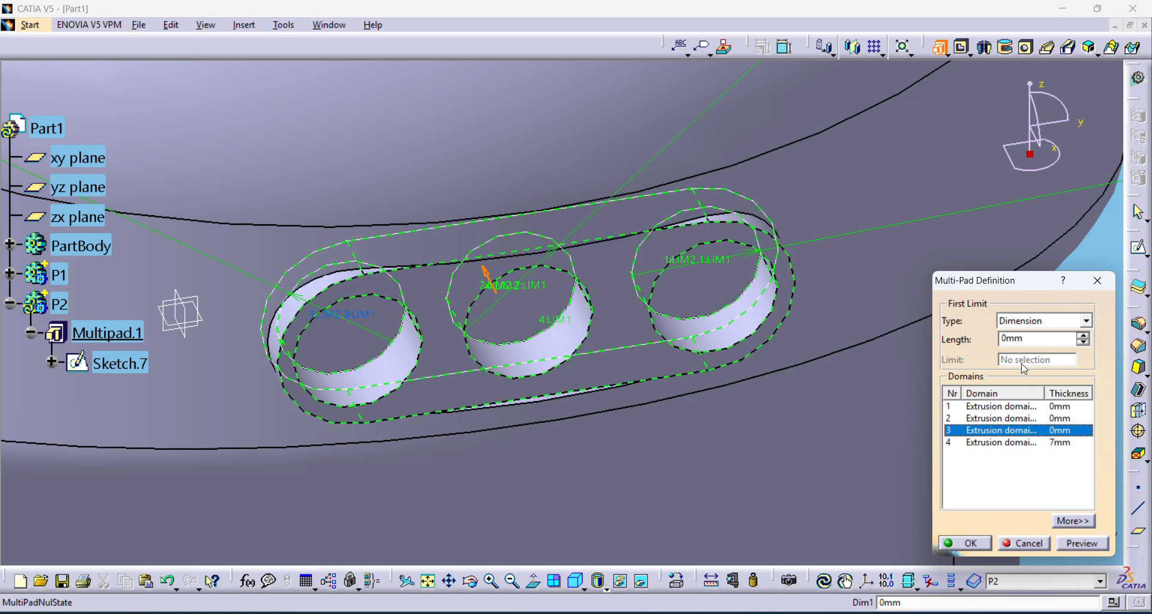
{"action": "left_click", "coordinate": [1003, 337]}
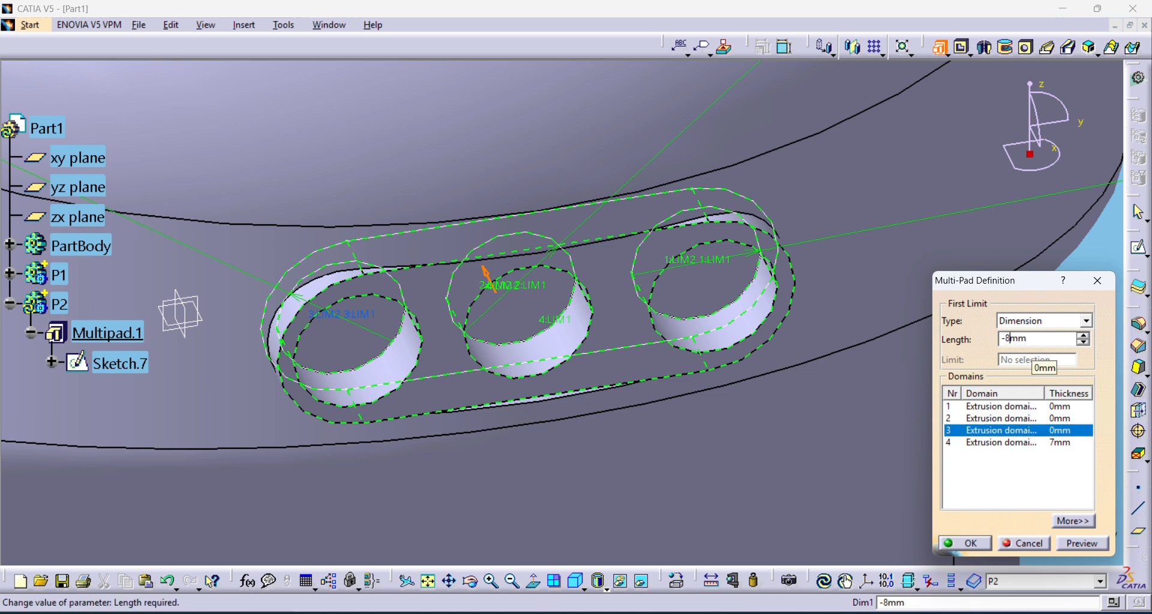
{"action": "left_click", "coordinate": [1045, 419]}
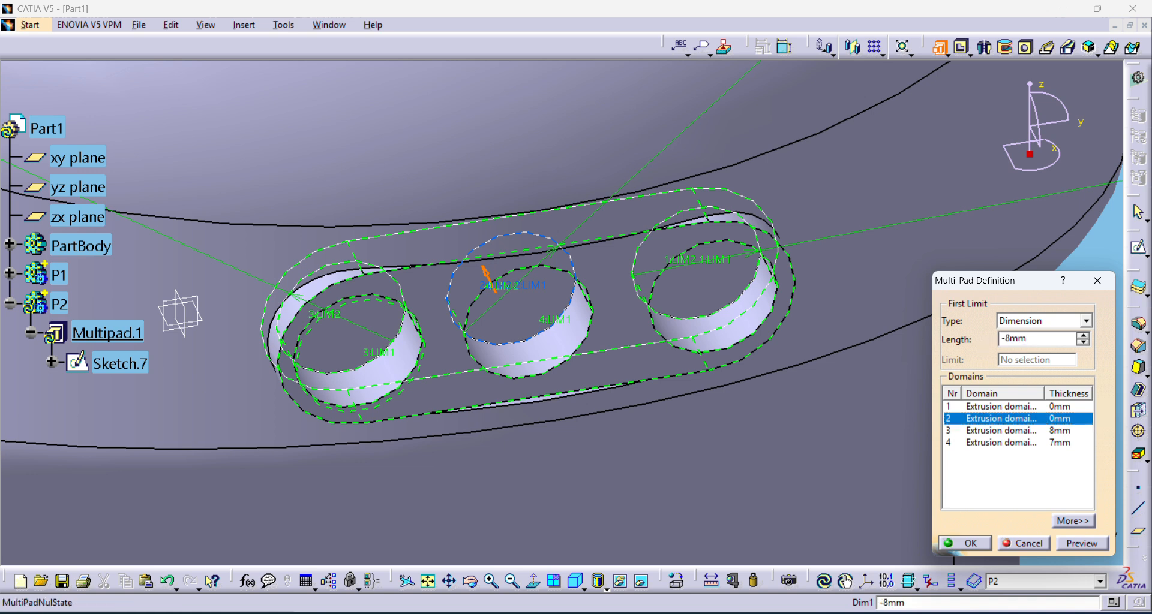
{"action": "left_click_drag", "start_coordinate": [1051, 333], "coordinate": [949, 335]}
{"action": "left_click", "coordinate": [1020, 407]}
{"action": "left_click_drag", "start_coordinate": [1026, 338], "coordinate": [966, 342]}
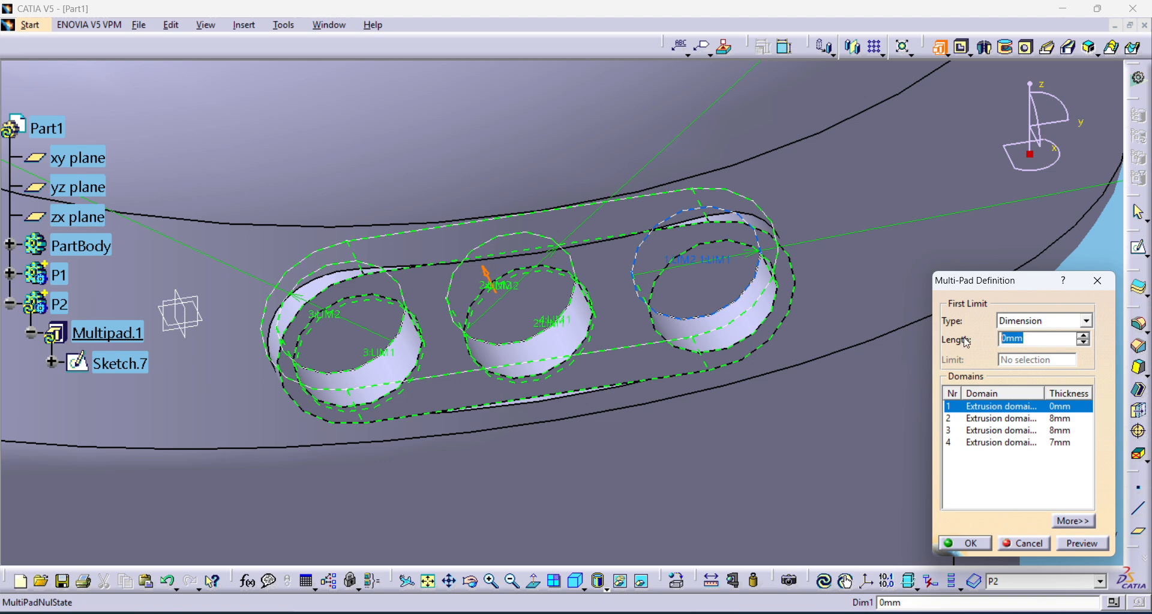
{"action": "type", "text": "-8mm"}
{"action": "left_click", "coordinate": [999, 418]}
{"action": "left_click", "coordinate": [1002, 443]}
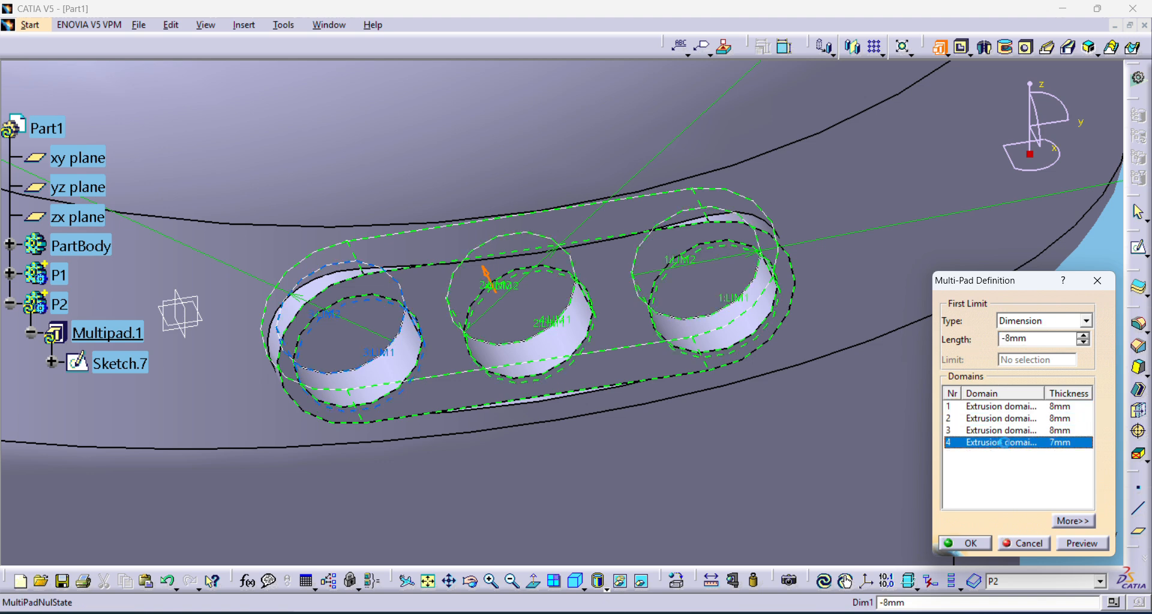
{"action": "left_click", "coordinate": [1071, 545]}
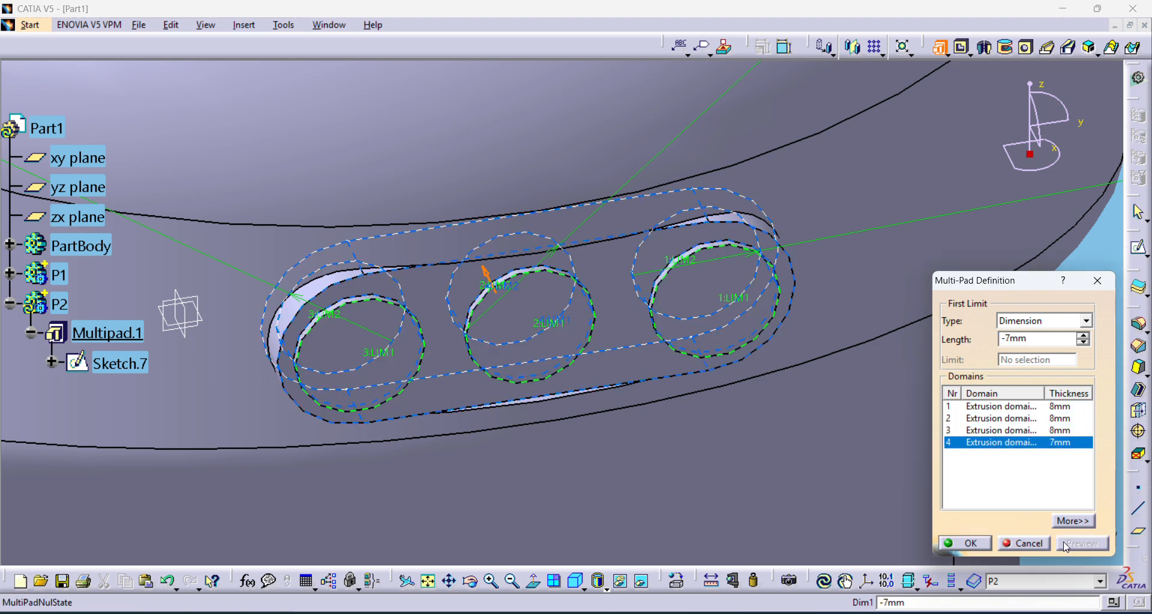
{"action": "left_click", "coordinate": [965, 544]}
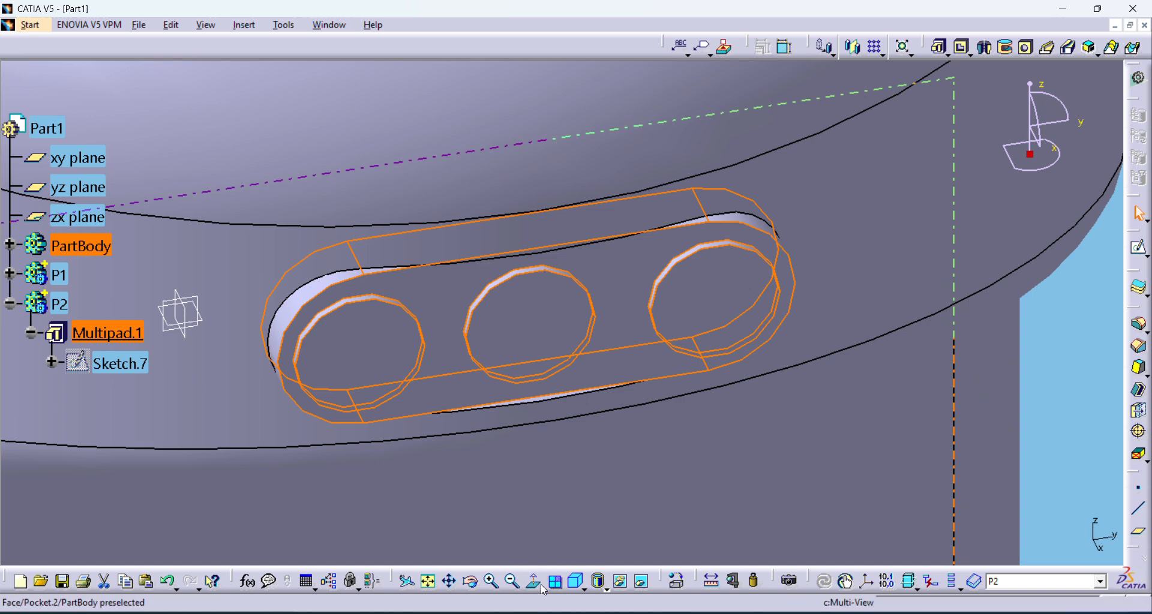
Reopen the multi-pad for editing and set the slot-outline domain's length to -9 mm.
{"action": "left_click", "coordinate": [470, 581]}
{"action": "left_click_drag", "start_coordinate": [493, 388], "coordinate": [609, 415]}
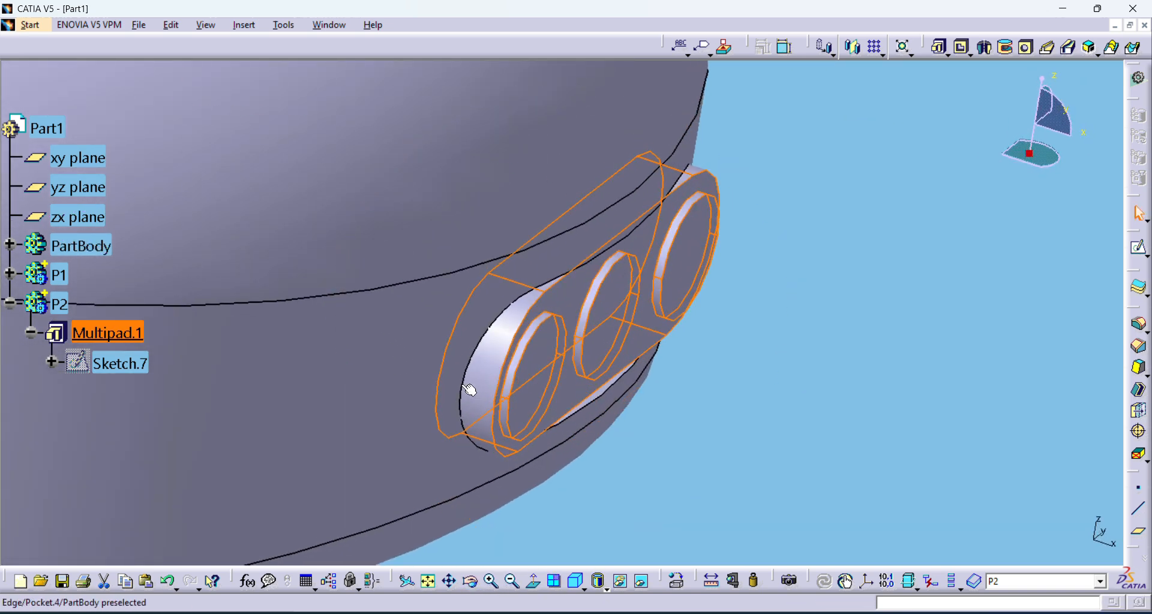
{"action": "double_click", "coordinate": [107, 335]}
{"action": "left_click", "coordinate": [1001, 443]}
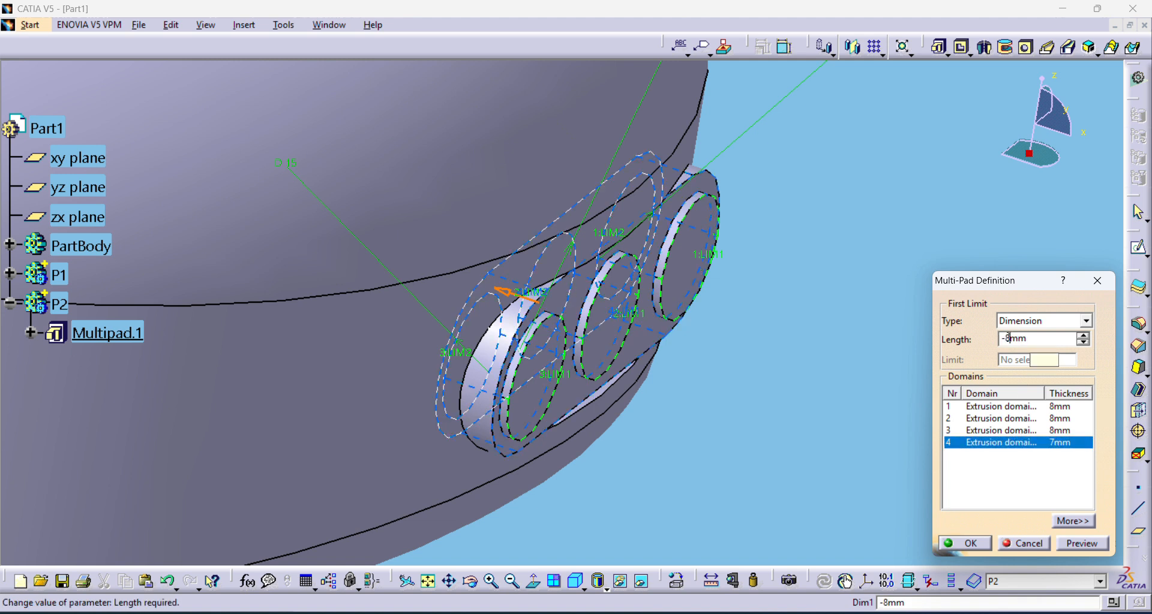
{"action": "left_click", "coordinate": [1080, 544]}
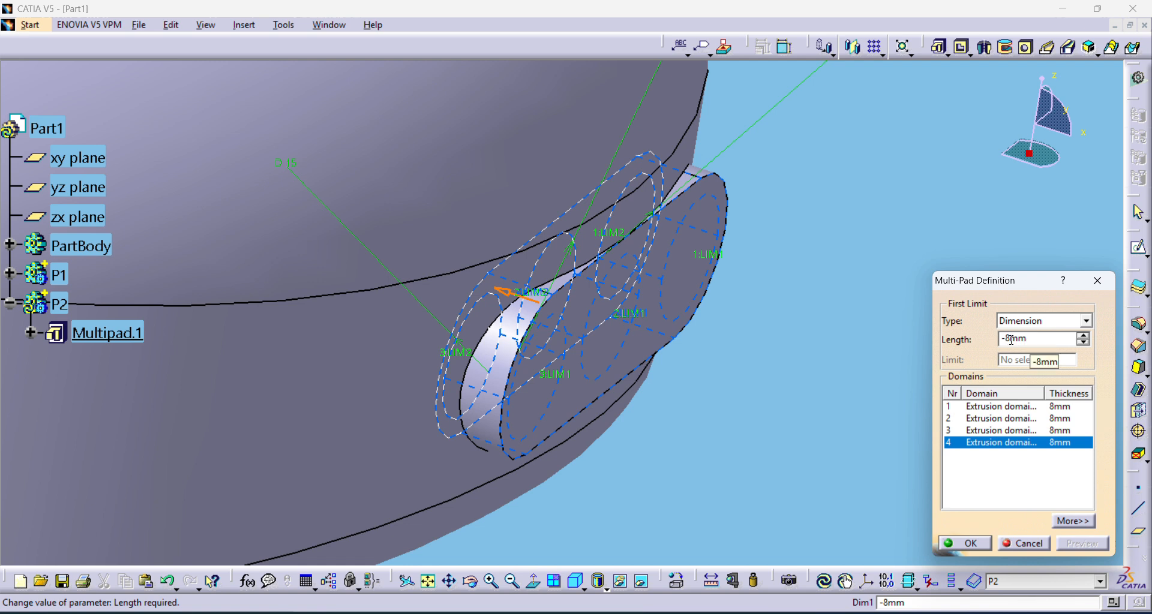
{"action": "left_click", "coordinate": [1080, 342]}
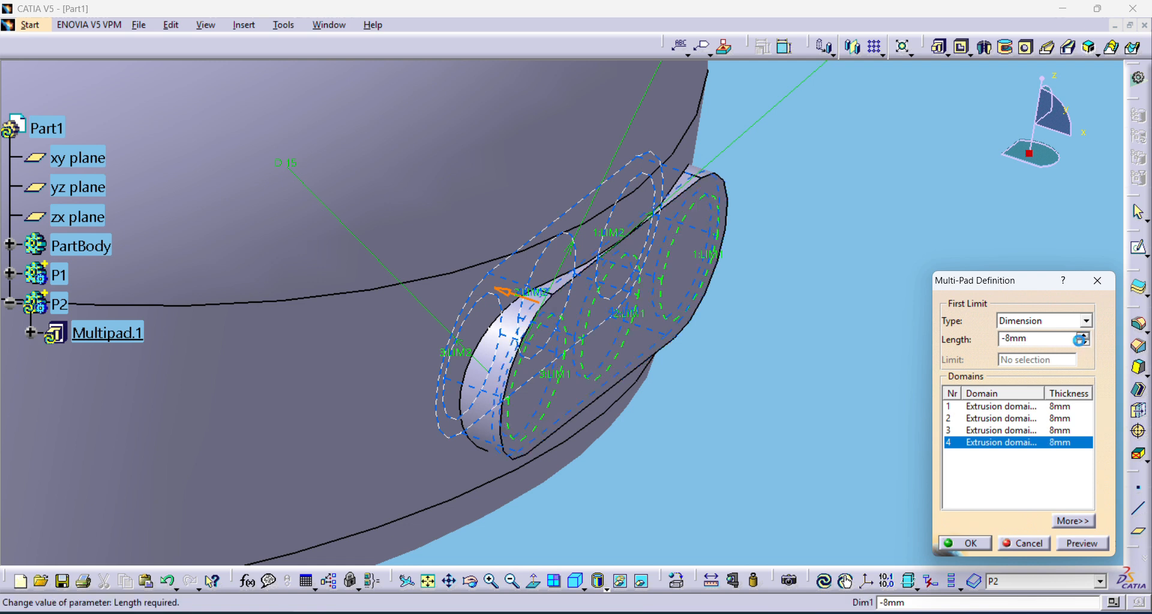
Set the lengths of the three circular domains to -10 mm each, preview the result and apply the multi-pad changes.
{"action": "left_click", "coordinate": [1050, 430]}
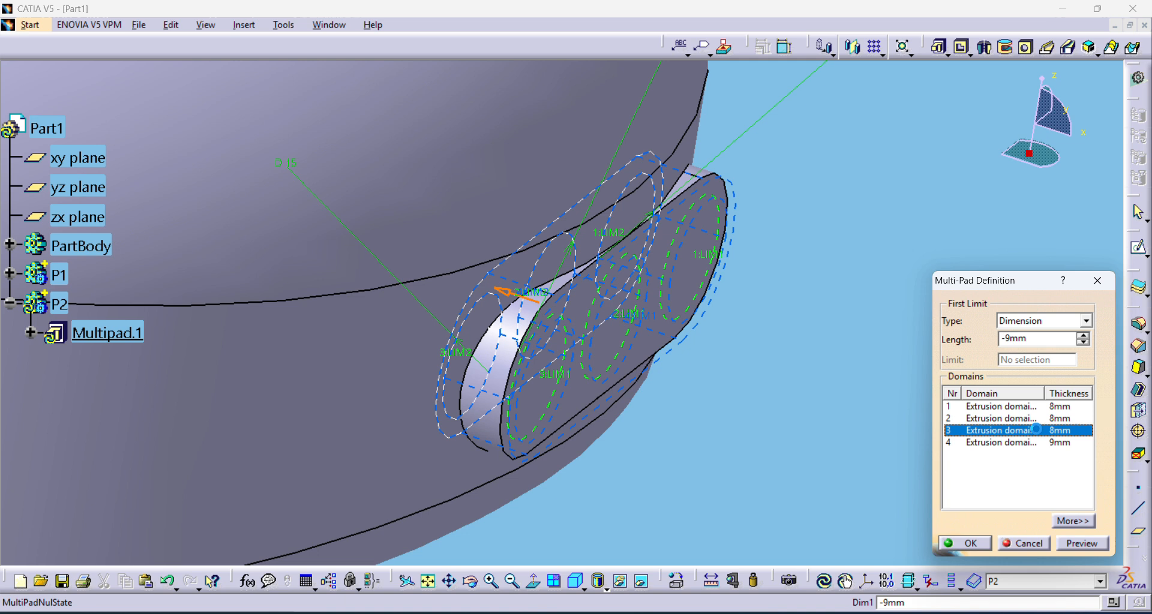
{"action": "left_click", "coordinate": [1082, 337]}
{"action": "left_click", "coordinate": [1083, 336]}
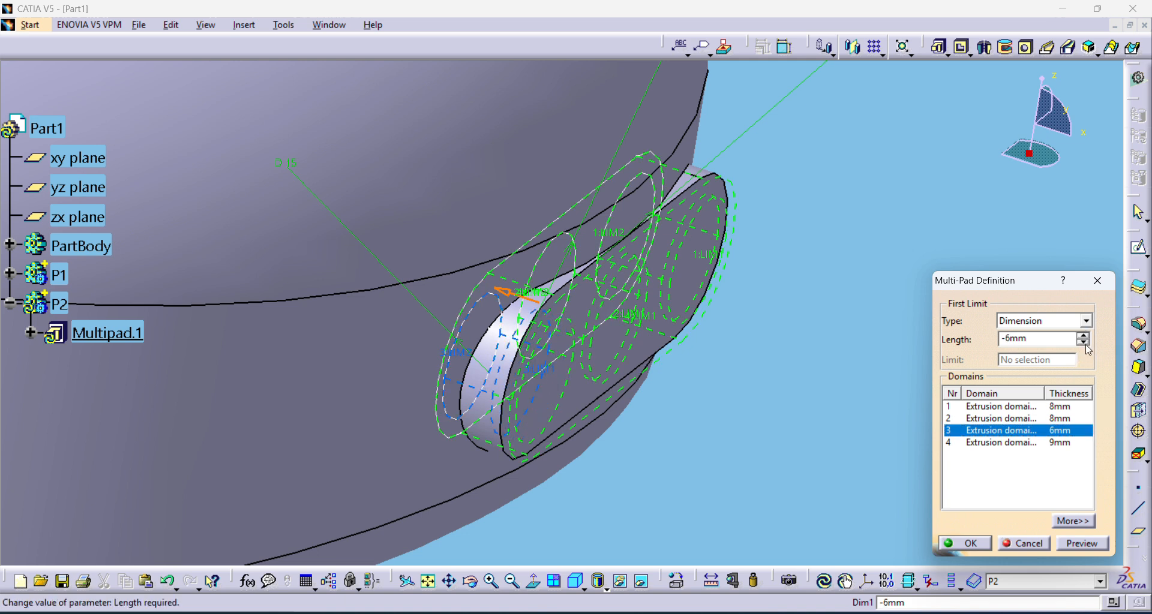
{"action": "left_click", "coordinate": [1083, 345]}
{"action": "left_click", "coordinate": [1083, 344]}
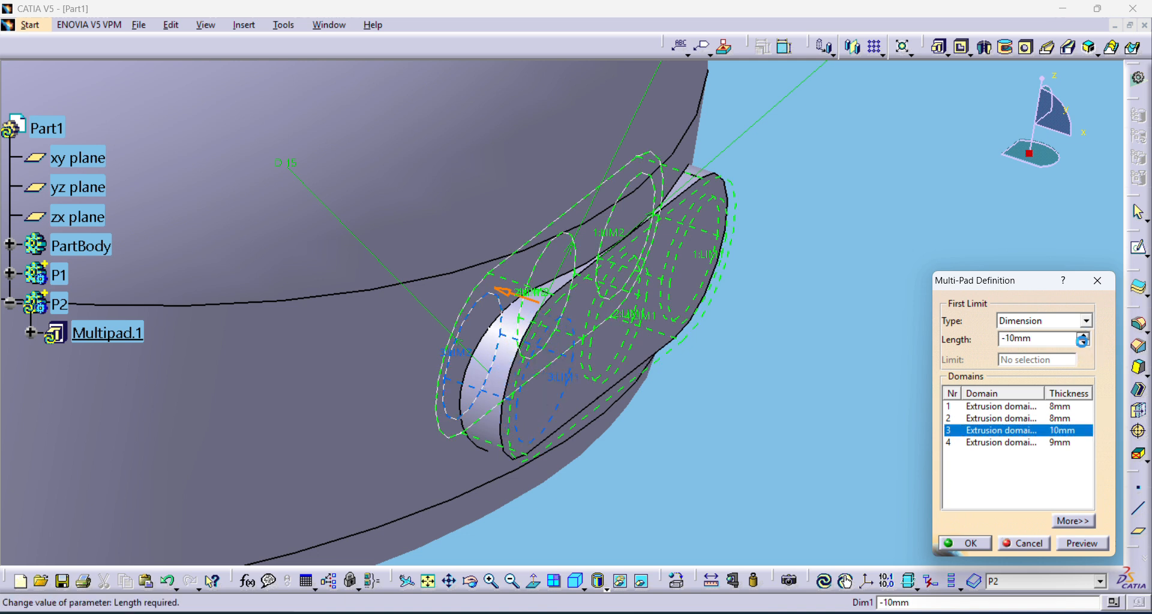
{"action": "left_click_drag", "start_coordinate": [1037, 342], "coordinate": [967, 346]}
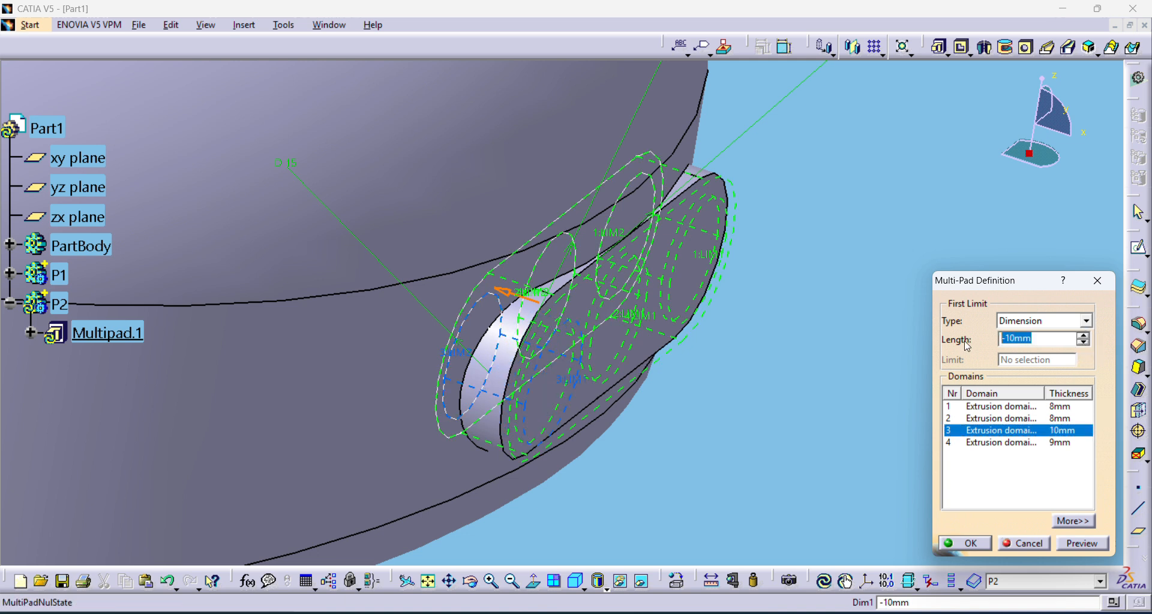
{"action": "left_click", "coordinate": [995, 419]}
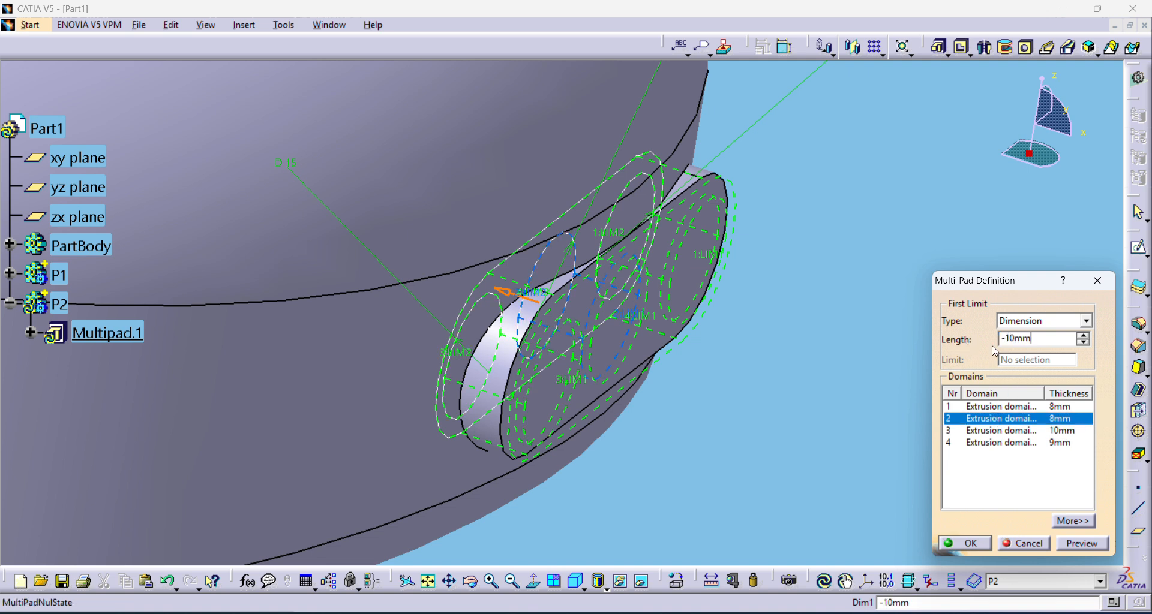
{"action": "left_click", "coordinate": [1022, 408]}
{"action": "left_click_drag", "start_coordinate": [1033, 340], "coordinate": [968, 338]}
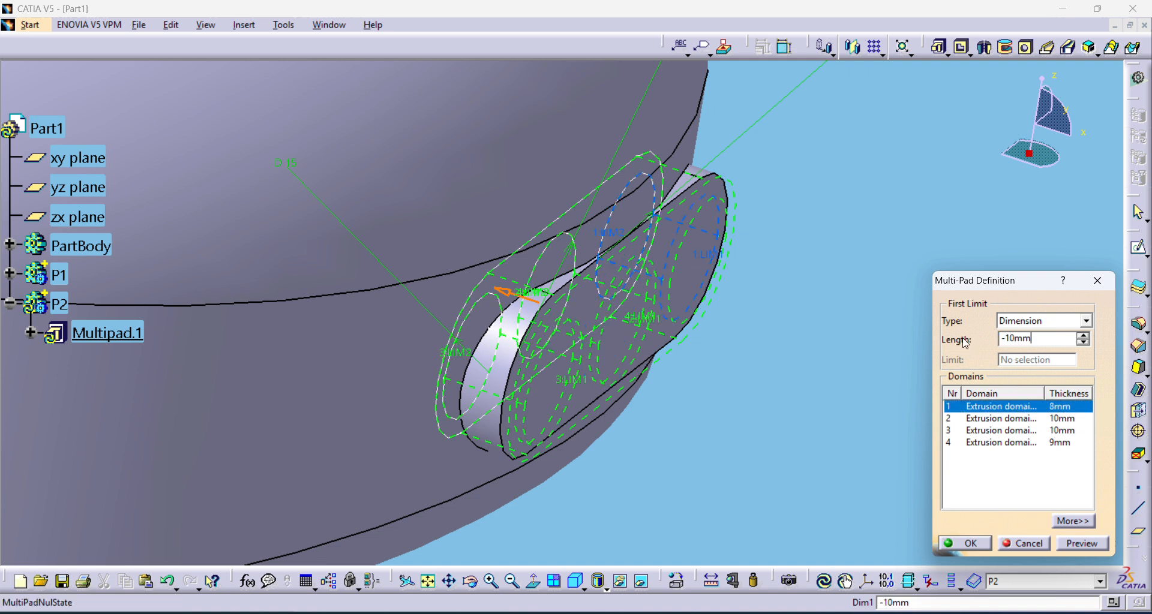
{"action": "left_click", "coordinate": [1089, 548]}
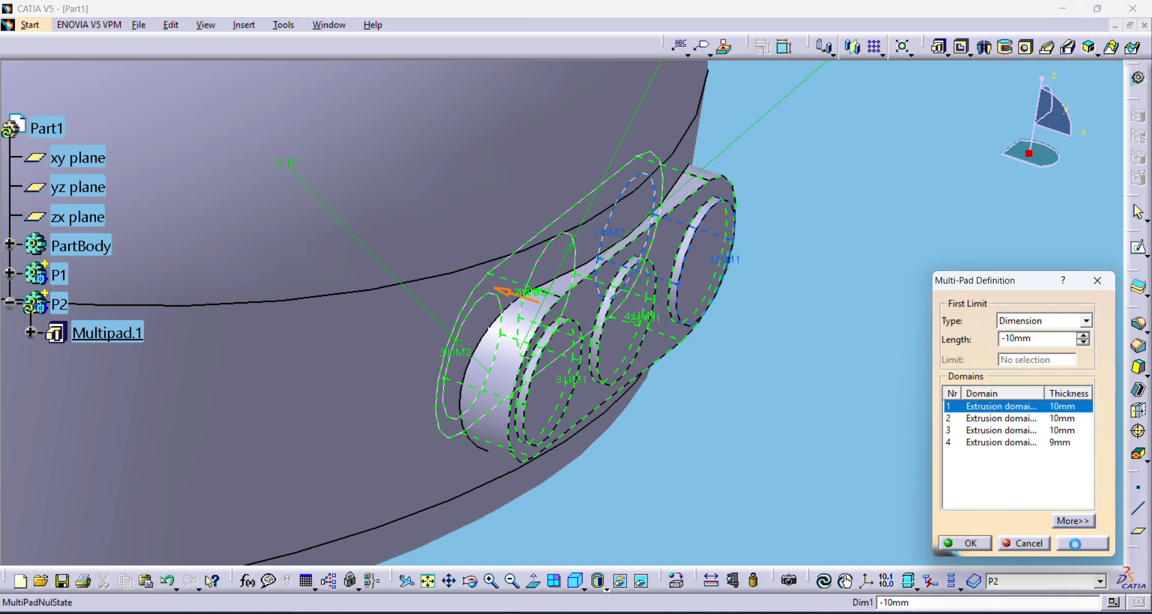
{"action": "left_click", "coordinate": [980, 543]}
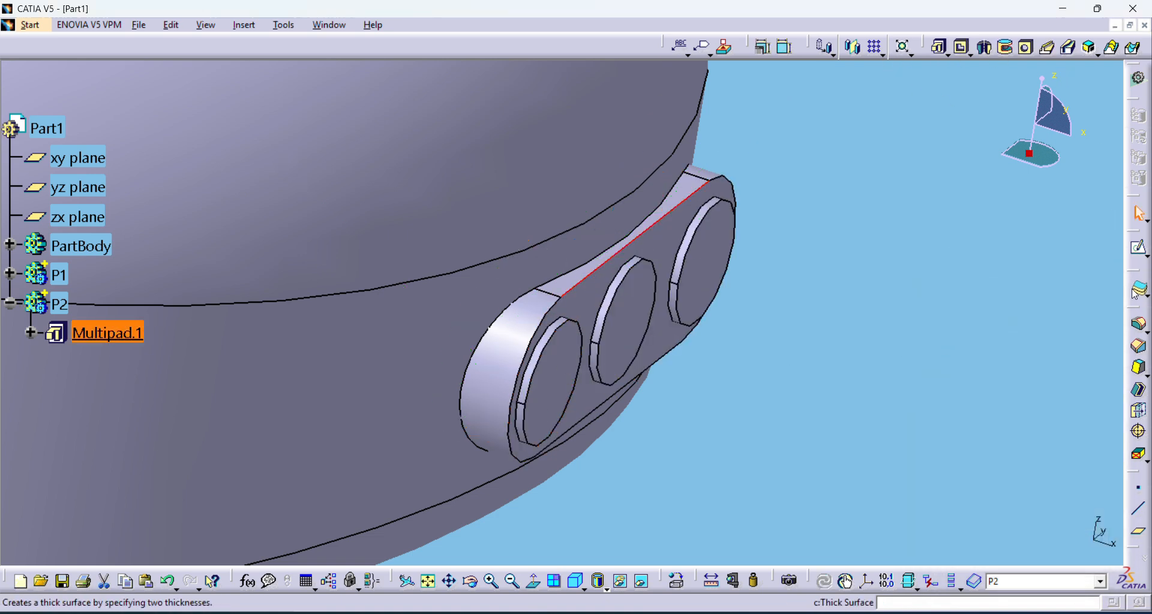
Fillet the outer front edge of the slot insert with a 2 mm radius and tangency propagation.
{"action": "left_click", "coordinate": [1137, 324]}
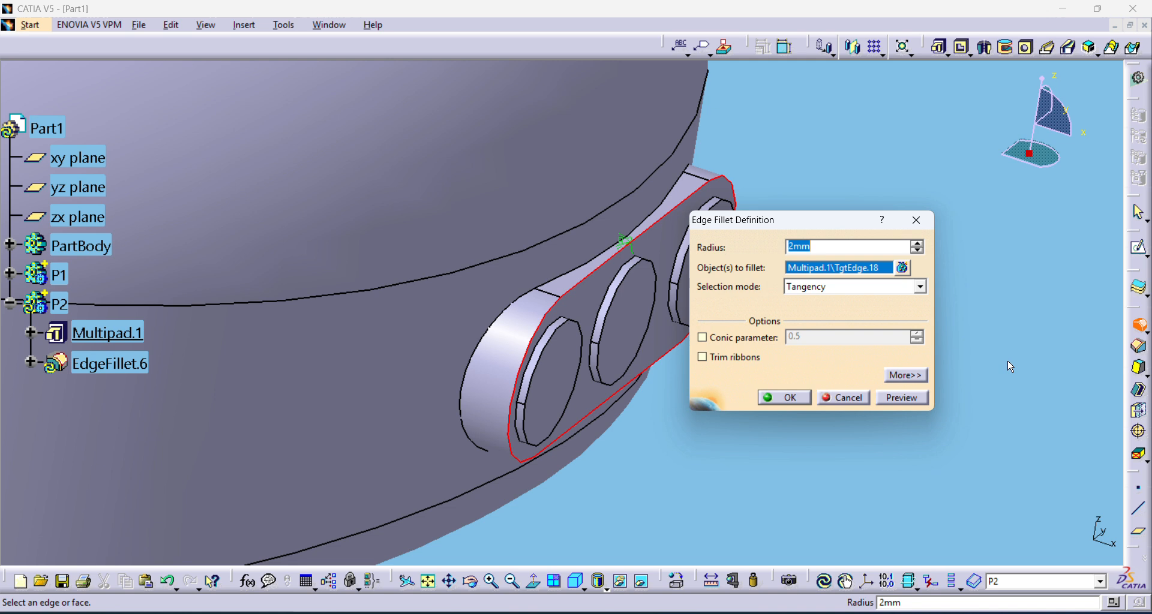
{"action": "type", "text": "2"}
{"action": "key", "text": "Return"}
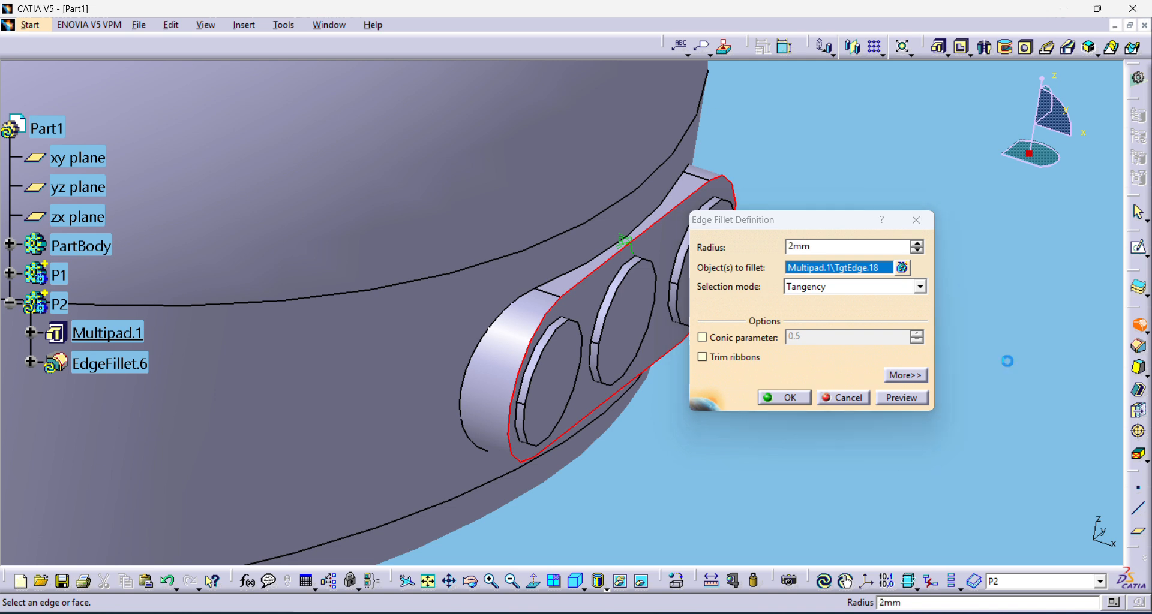
{"action": "left_click", "coordinate": [874, 380]}
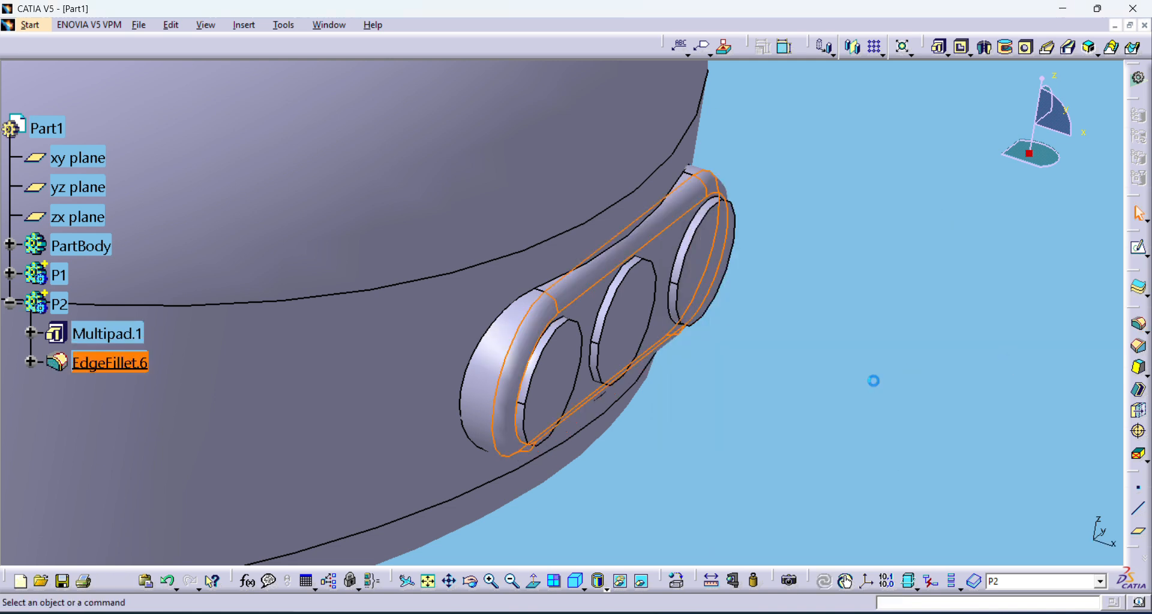
Start a sketch on the middle circular pad's face and draw a circle about 11 mm in diameter inside the left circular pad.
{"action": "left_click", "coordinate": [631, 329]}
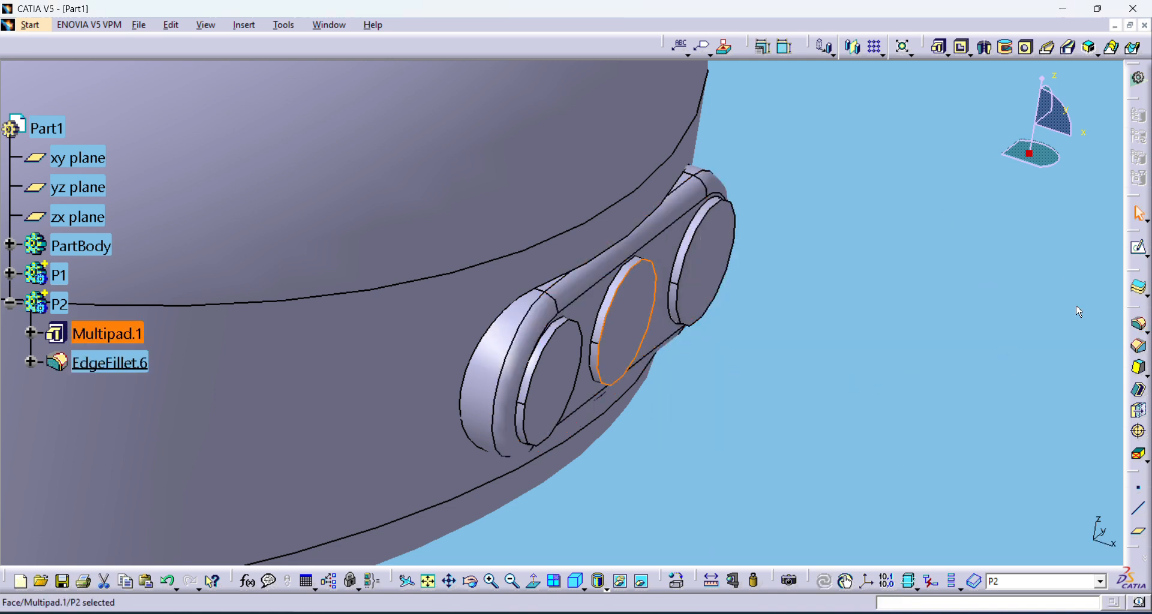
{"action": "left_click", "coordinate": [1140, 260]}
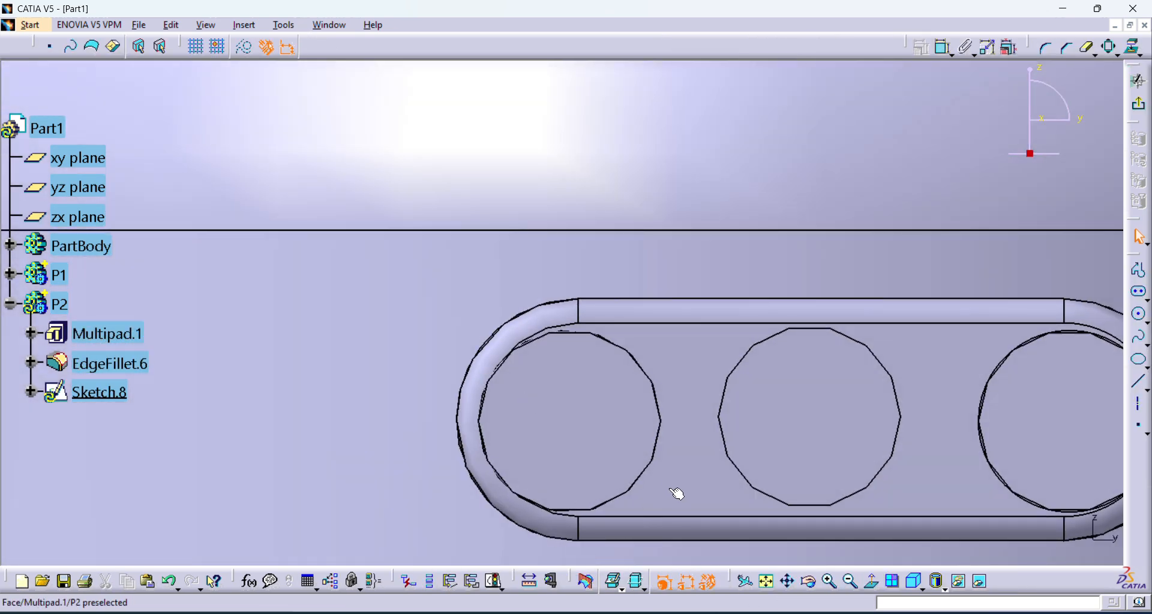
{"action": "left_click", "coordinate": [788, 581]}
{"action": "left_click_drag", "start_coordinate": [645, 441], "coordinate": [431, 367]}
{"action": "left_click", "coordinate": [397, 361]}
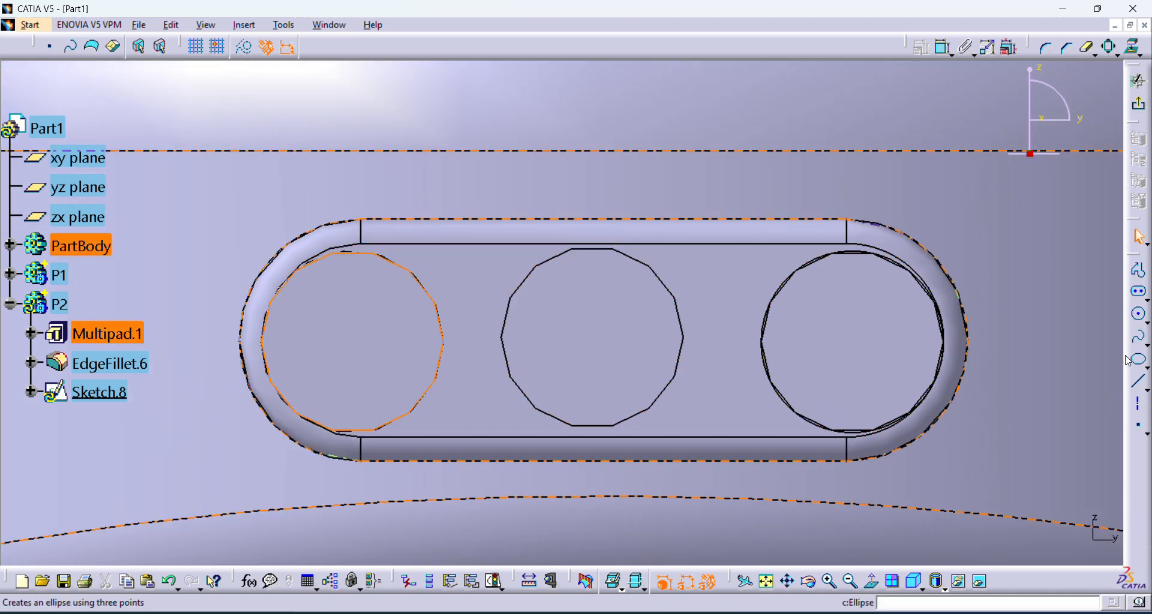
{"action": "left_click", "coordinate": [1139, 317]}
{"action": "left_click", "coordinate": [343, 334]}
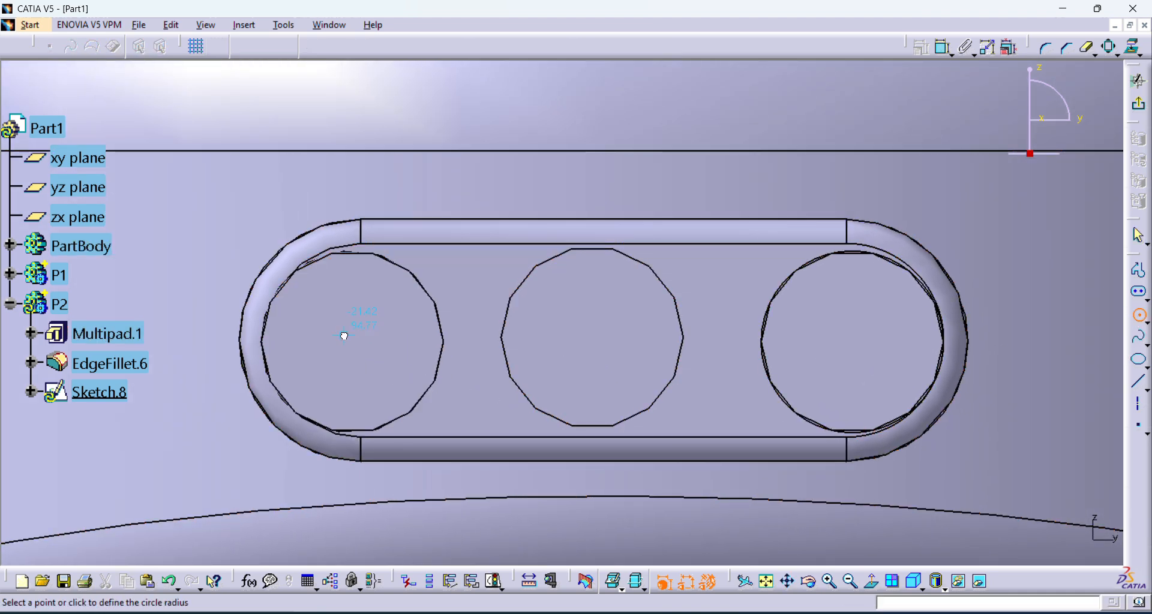
{"action": "left_click", "coordinate": [360, 273]}
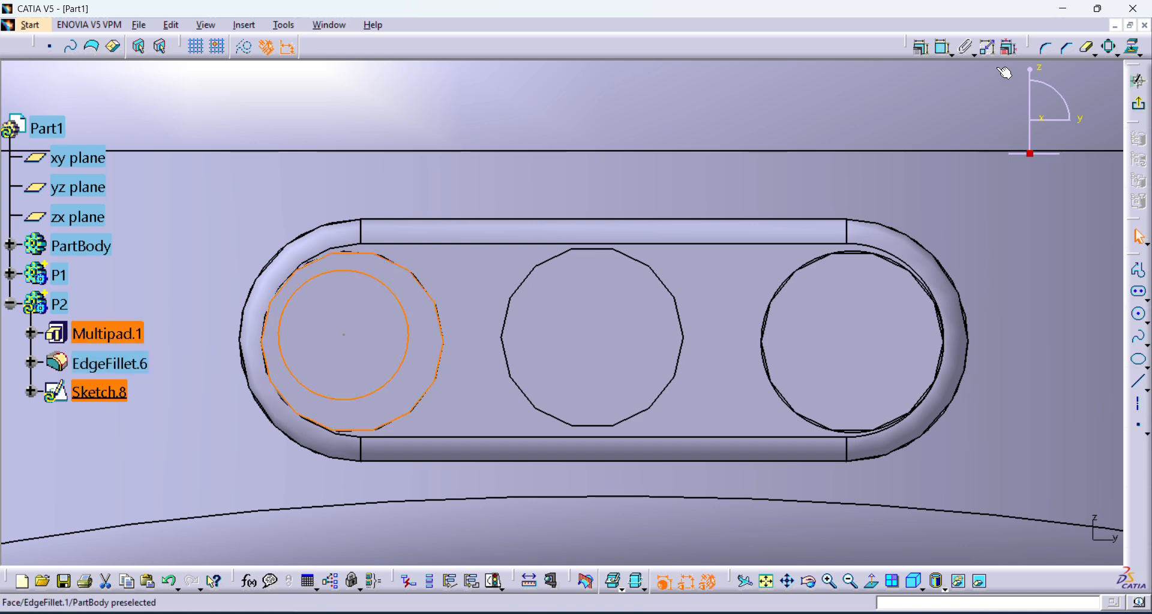
Make the sketched circle concentric with the edge of the left circular pad.
{"action": "left_click", "coordinate": [920, 47]}
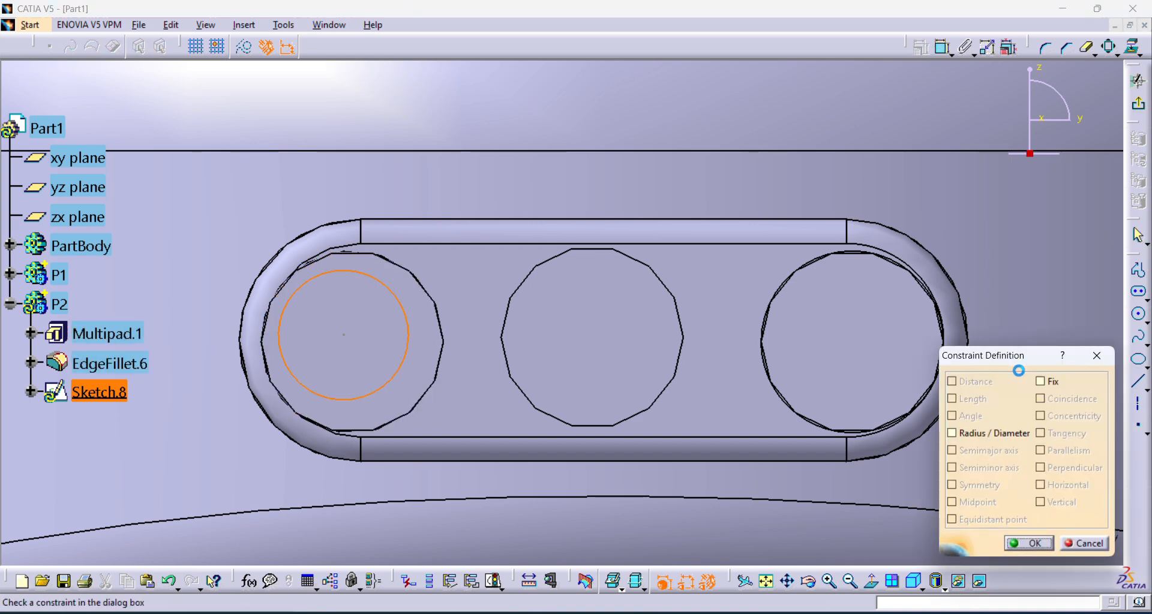
{"action": "left_click", "coordinate": [1097, 356]}
{"action": "left_click", "coordinate": [425, 281]}
{"action": "left_click", "coordinate": [342, 334]}
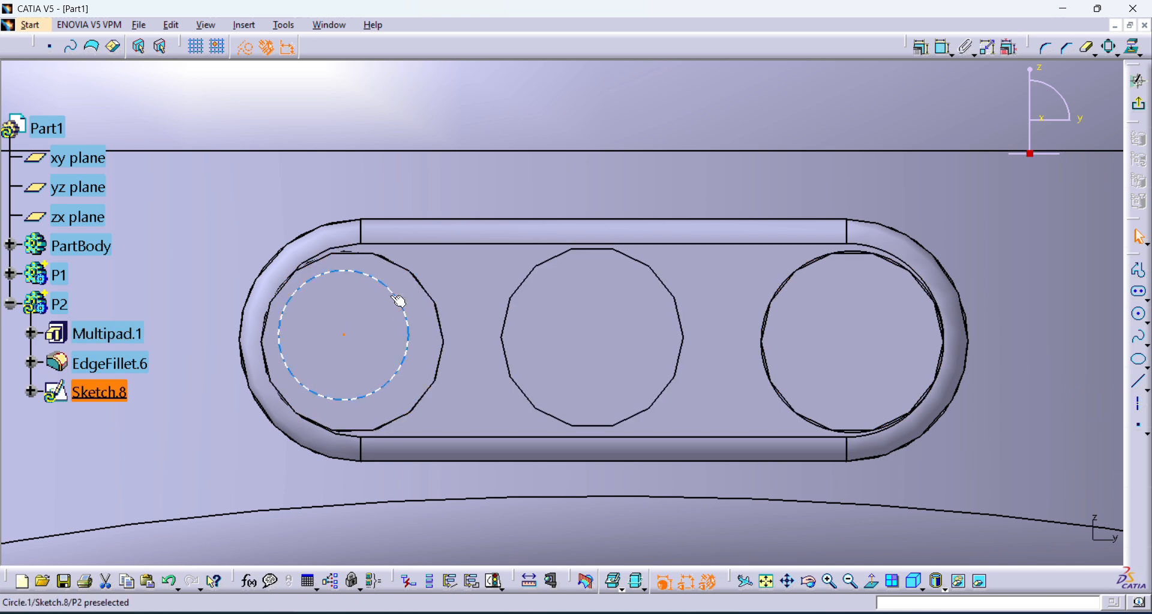
{"action": "left_click", "coordinate": [382, 258]}
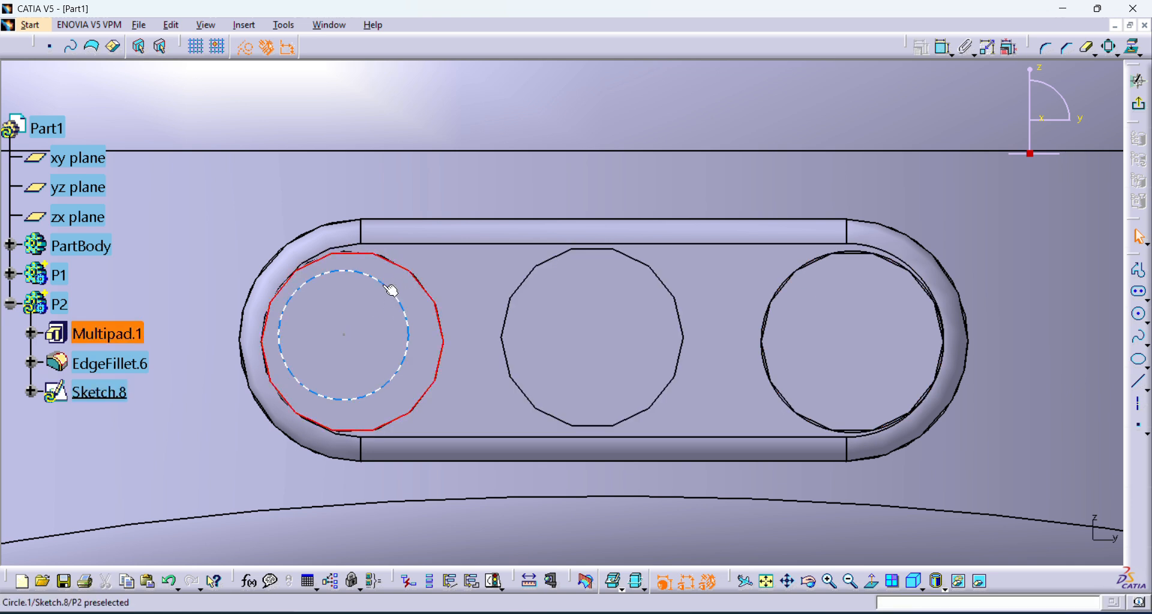
{"action": "left_click", "coordinate": [391, 291]}
{"action": "left_click", "coordinate": [921, 46]}
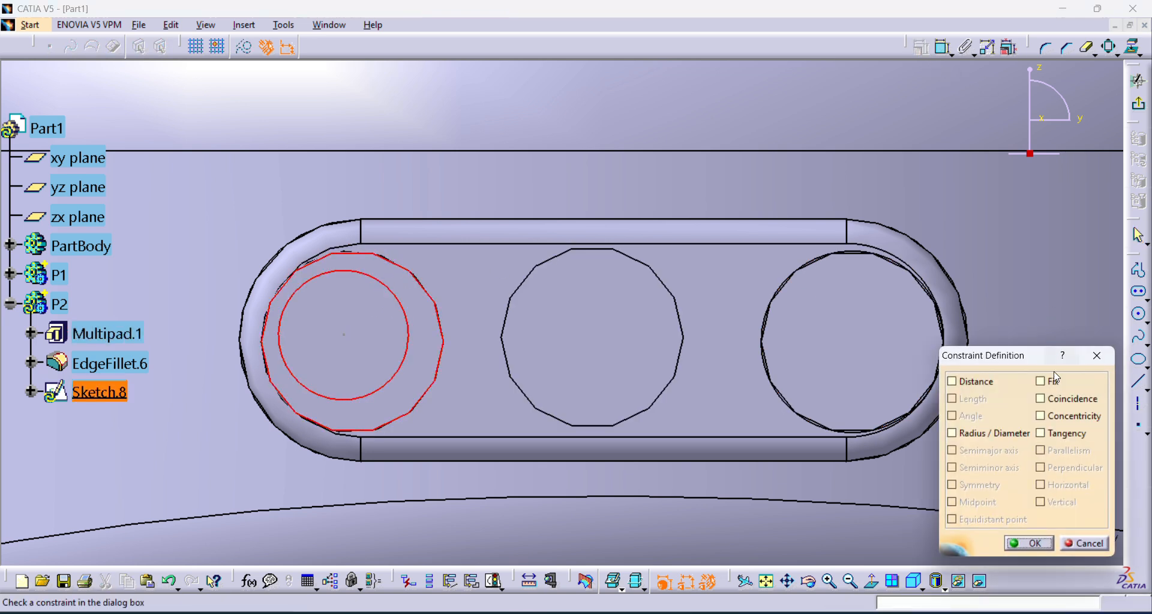
{"action": "left_click", "coordinate": [1061, 419]}
{"action": "left_click", "coordinate": [1031, 543]}
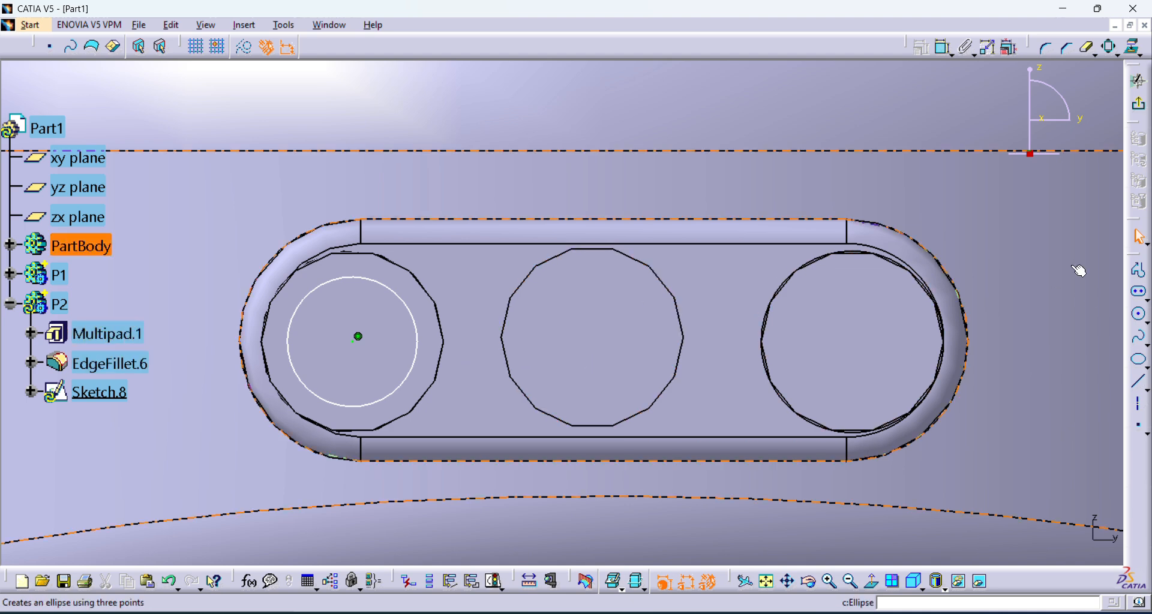
Try to dimension the sketched circle, and delete the horizontal distance dimension placed above the slot.
{"action": "left_click", "coordinate": [945, 46]}
{"action": "left_click", "coordinate": [368, 281]}
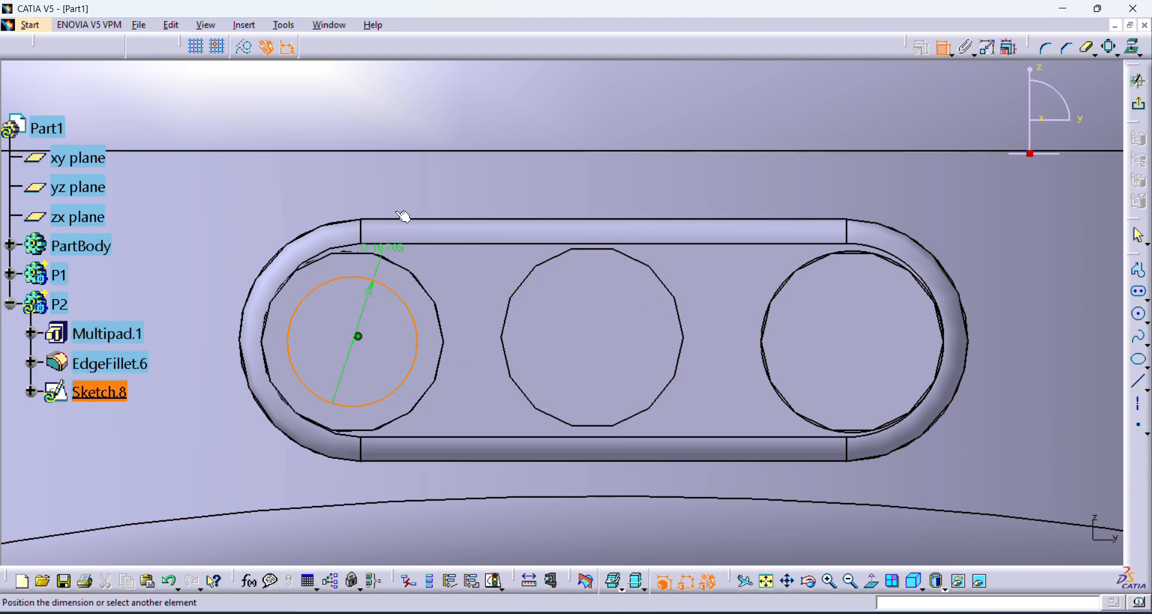
{"action": "left_click", "coordinate": [410, 195]}
{"action": "double_click", "coordinate": [427, 170]}
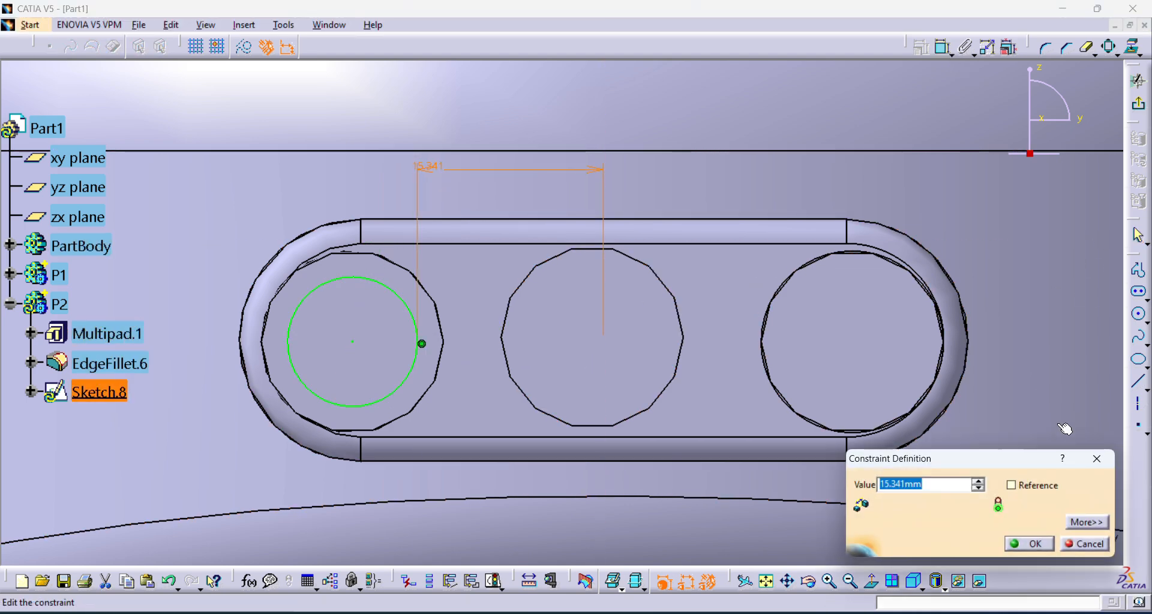
{"action": "left_click", "coordinate": [1028, 543]}
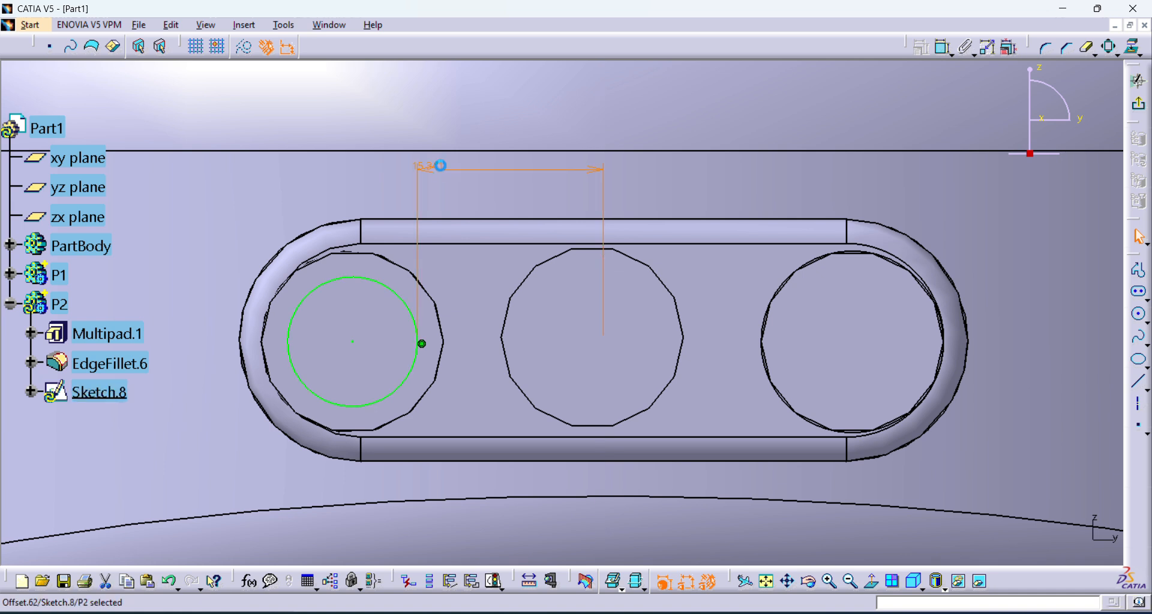
{"action": "key", "text": "Delete"}
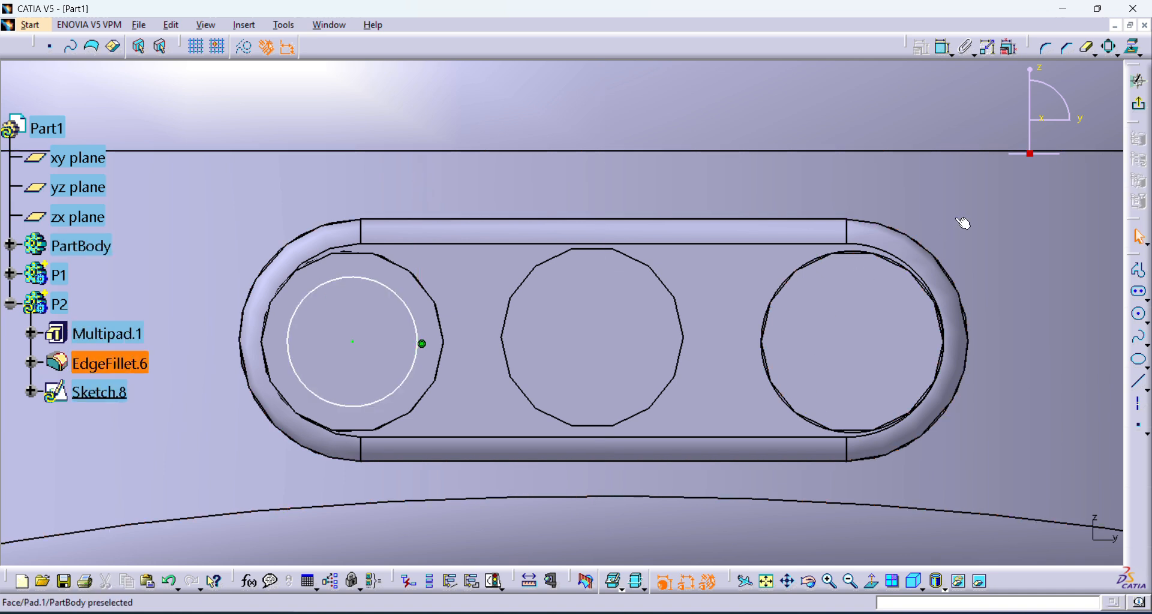
Retry dimensioning the sketched circle twice, undoing each distance dimension.
{"action": "left_click", "coordinate": [941, 52]}
{"action": "left_click", "coordinate": [378, 281]}
{"action": "left_click", "coordinate": [326, 191]}
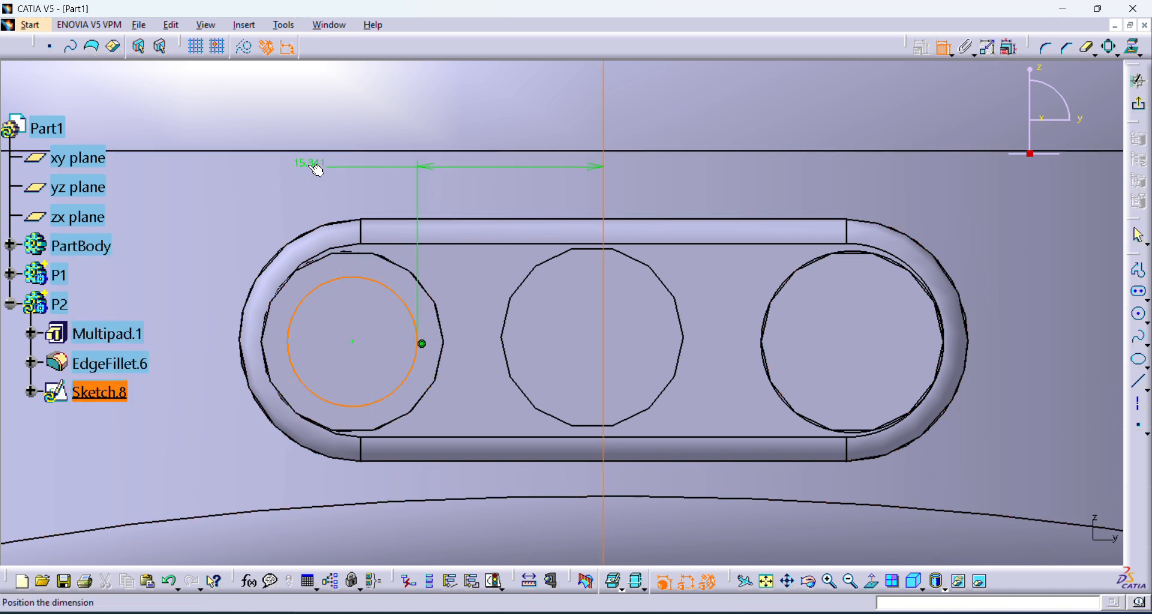
{"action": "left_click", "coordinate": [318, 171]}
{"action": "key", "text": "ctrl+z"}
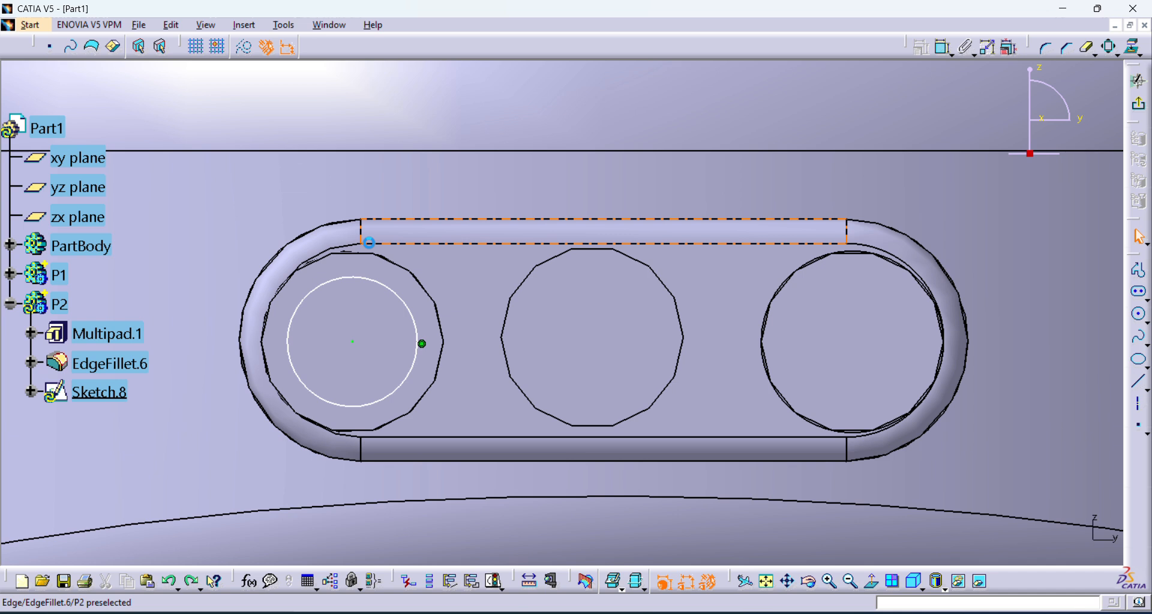
{"action": "left_click", "coordinate": [381, 280]}
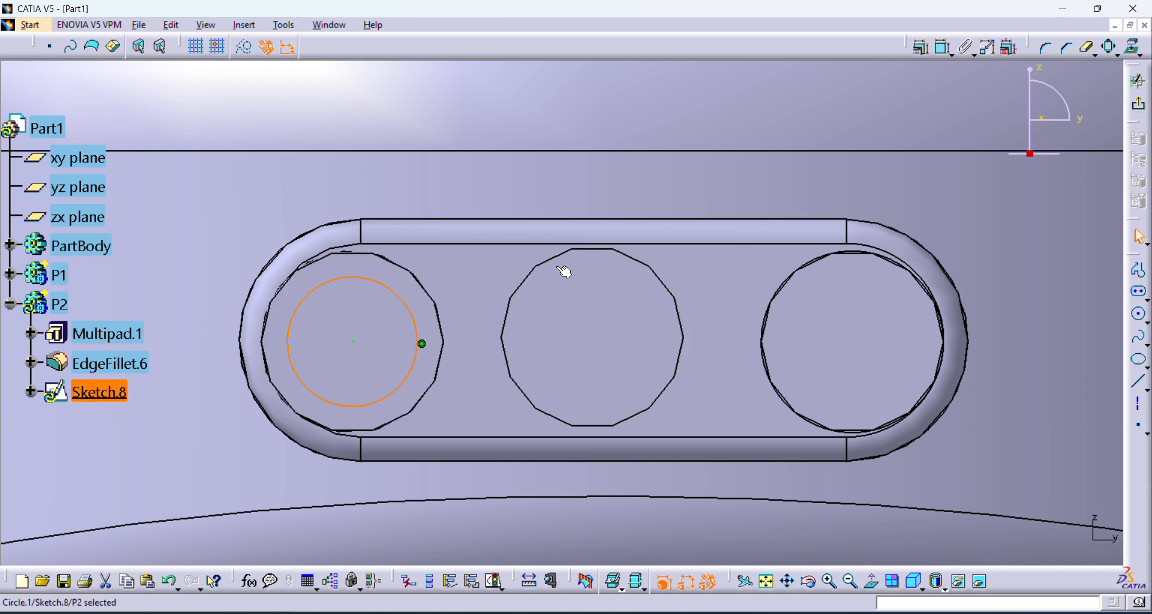
{"action": "left_click", "coordinate": [948, 54]}
{"action": "left_click", "coordinate": [816, 113]}
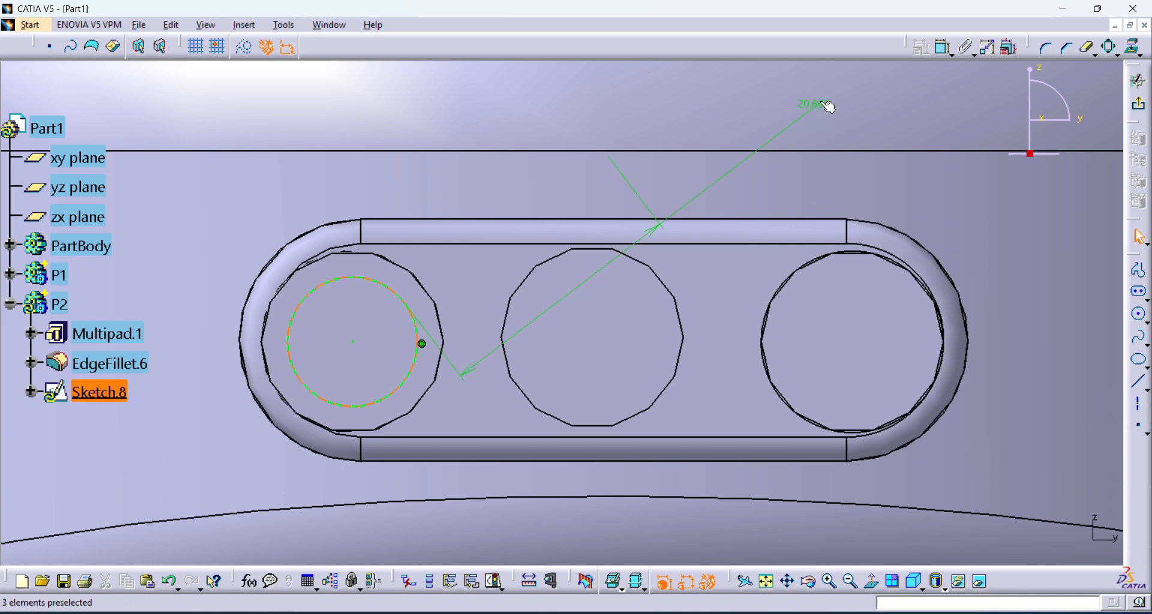
{"action": "key", "text": "ctrl+z"}
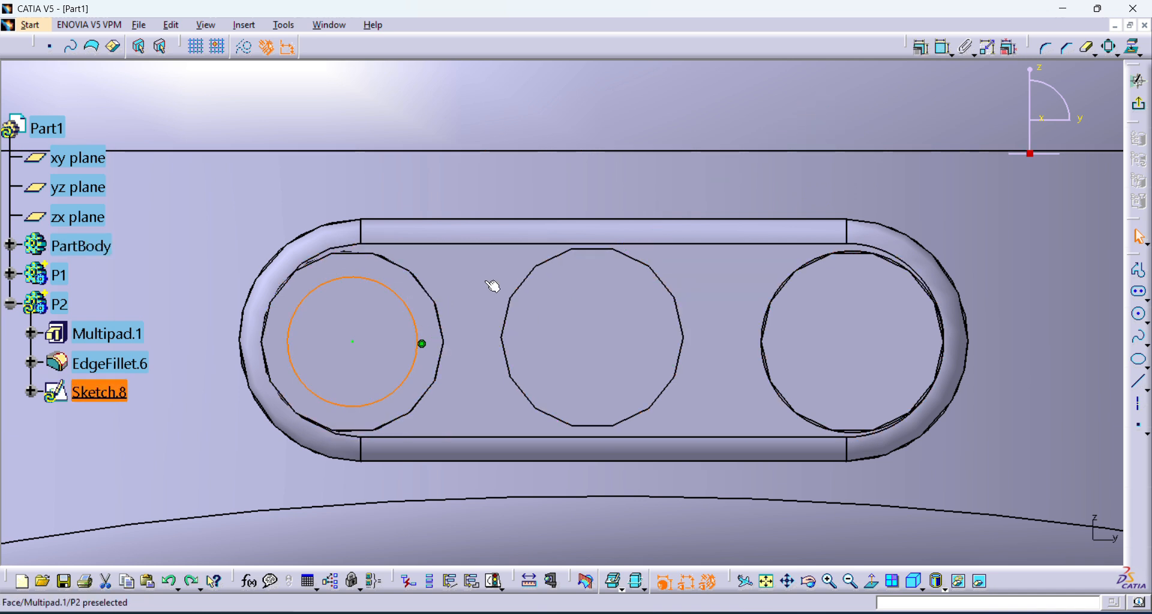
Dimension the diameter of the sketched circle inside the left circular pad and set it to 11 mm.
{"action": "left_click", "coordinate": [944, 46]}
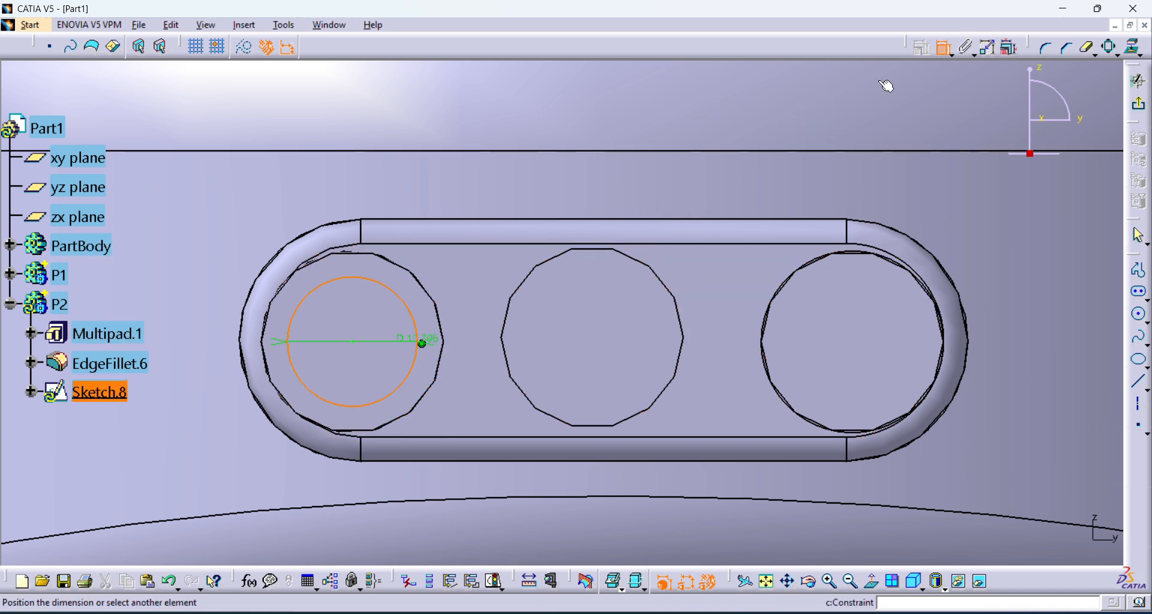
{"action": "left_click", "coordinate": [455, 287]}
{"action": "double_click", "coordinate": [455, 288]}
{"action": "type", "text": "1"}
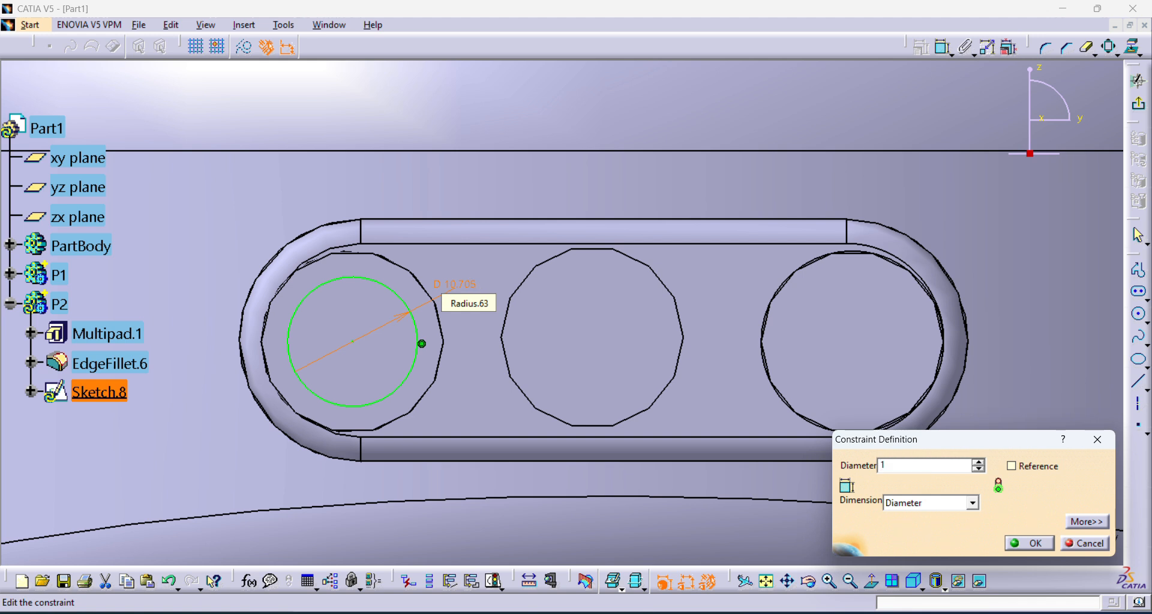
{"action": "type", "text": "1"}
{"action": "key", "text": "Return"}
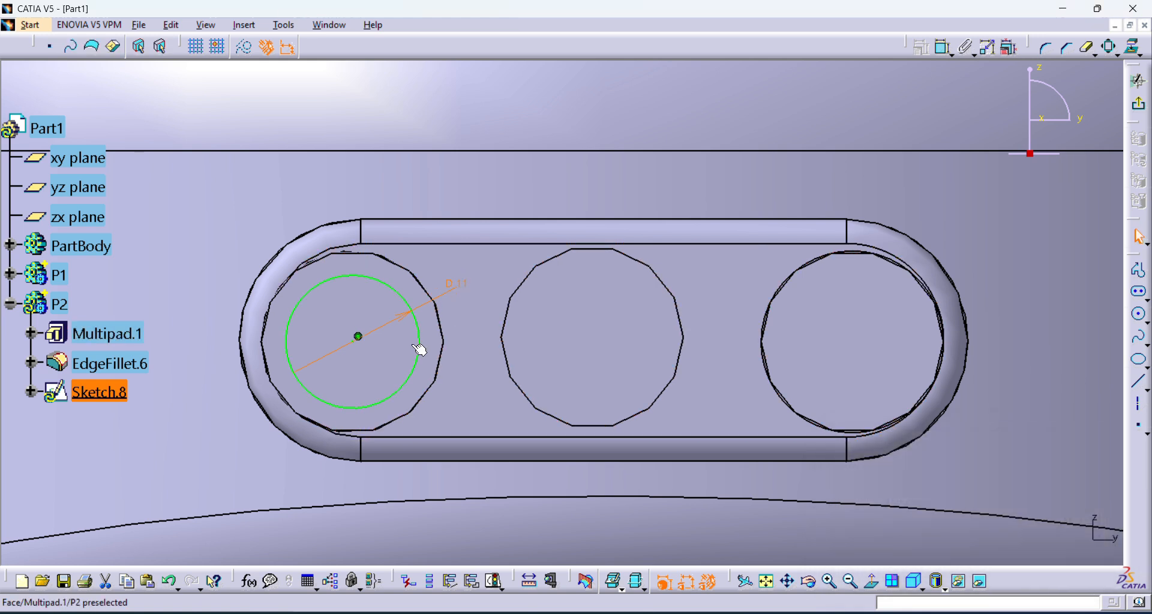
Draw a circle about 10 mm in diameter inside the middle pad and one about 7 mm in diameter inside the right pad.
{"action": "left_click", "coordinate": [1139, 314]}
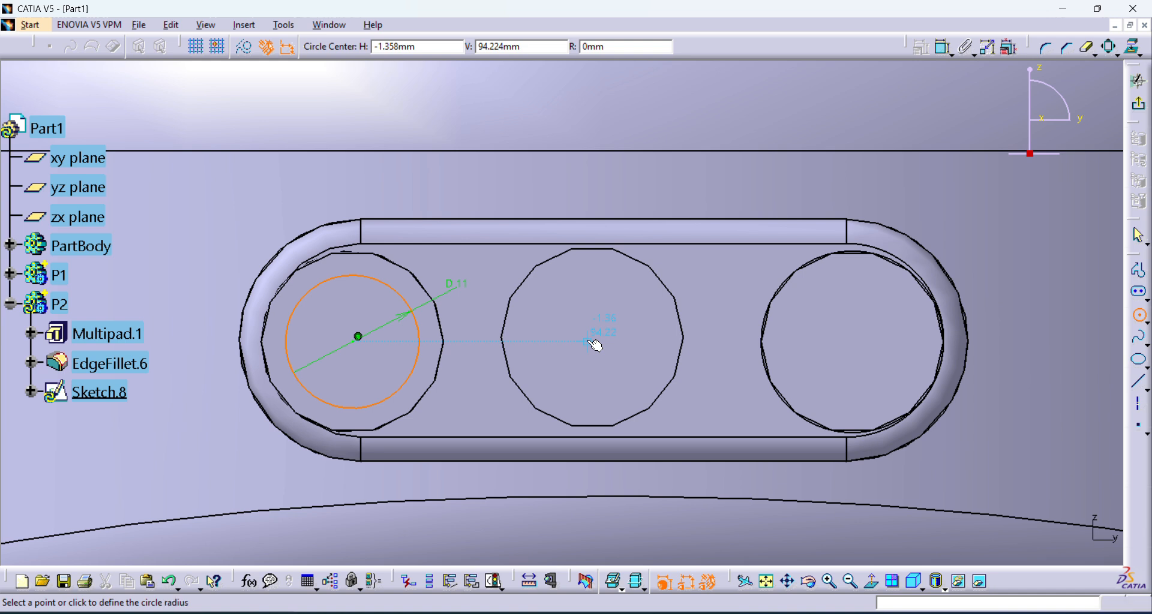
{"action": "left_click", "coordinate": [588, 341]}
{"action": "left_click", "coordinate": [604, 282]}
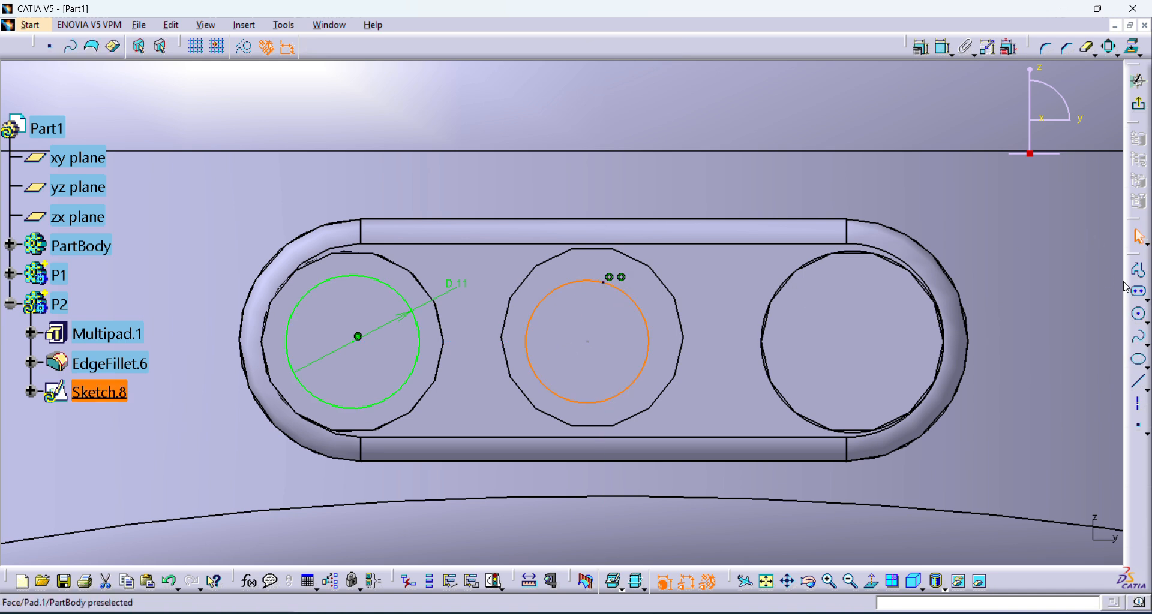
{"action": "left_click", "coordinate": [1140, 314]}
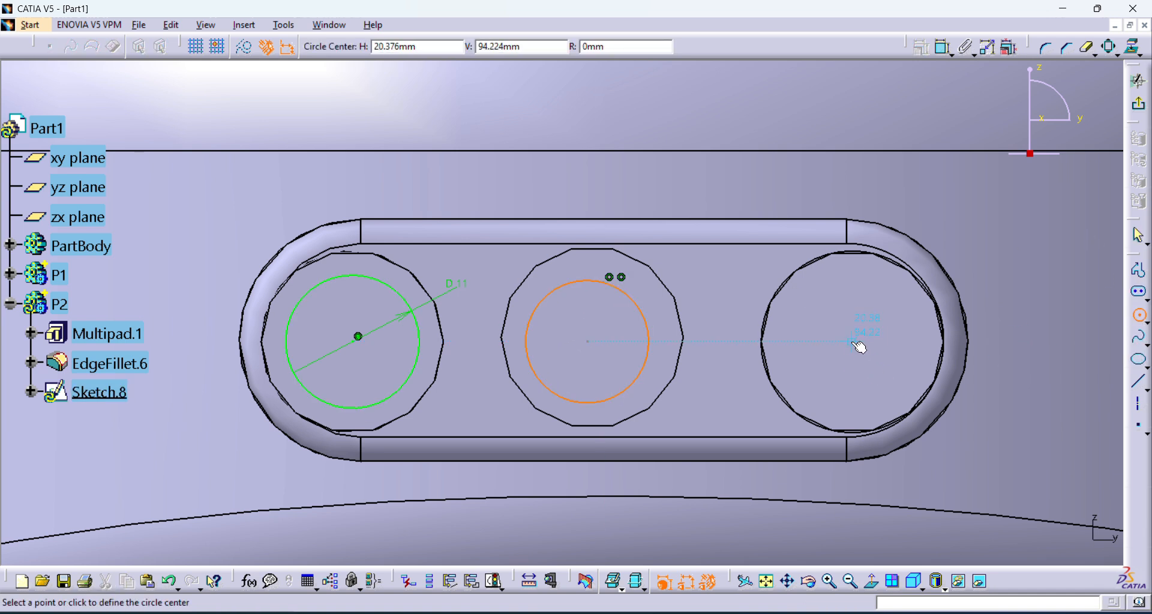
{"action": "left_click", "coordinate": [851, 341]}
{"action": "left_click", "coordinate": [857, 300]}
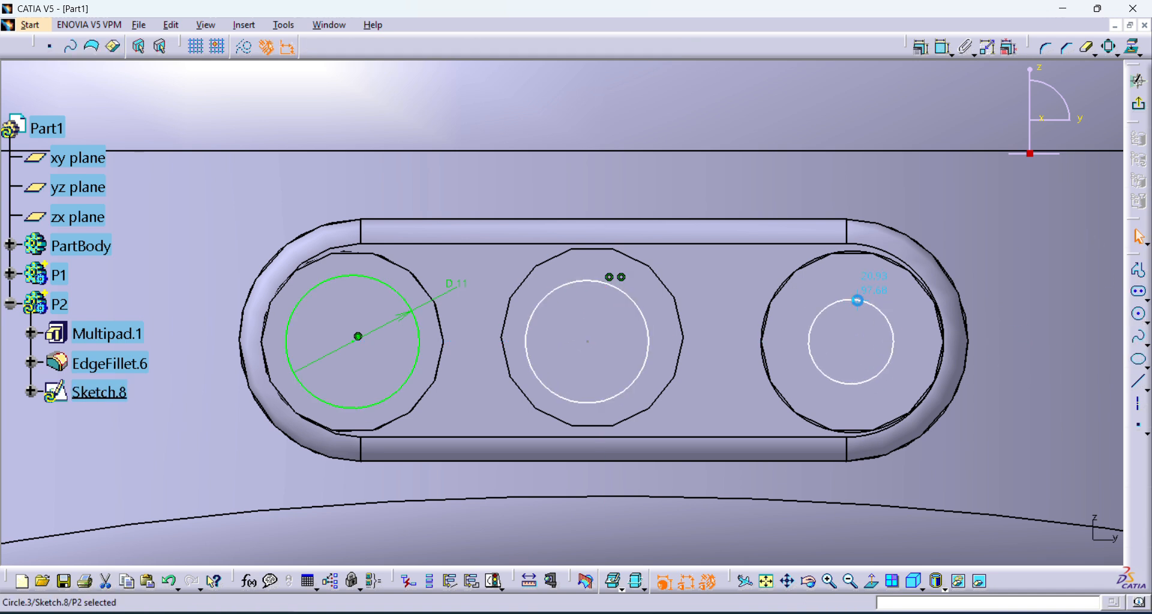
{"action": "left_click", "coordinate": [943, 47]}
{"action": "key", "text": "Escape"}
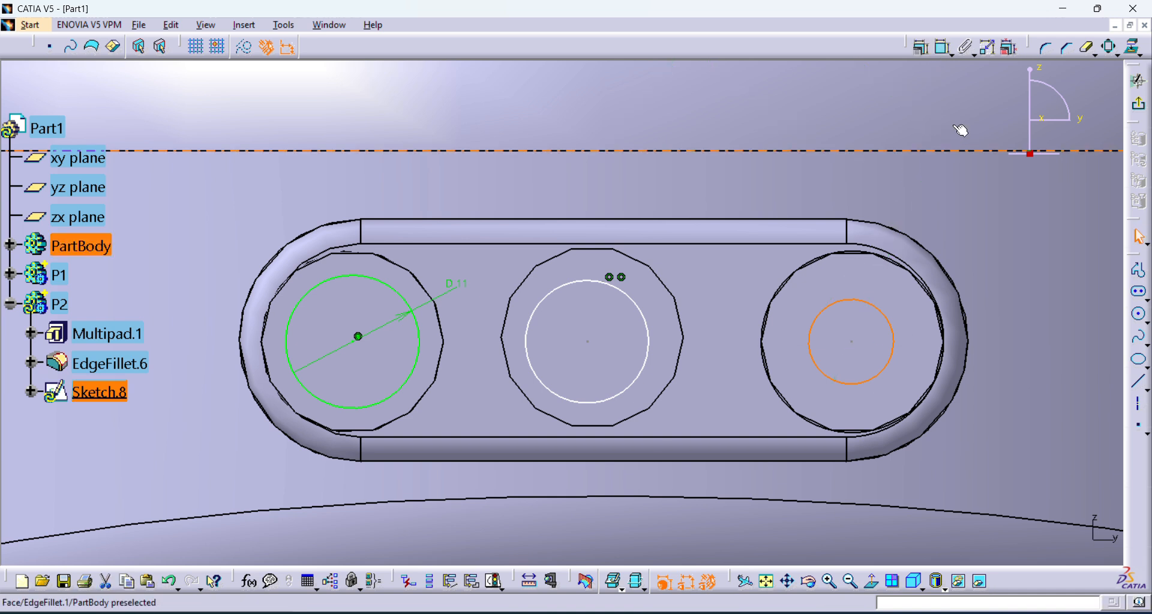
{"action": "left_click", "coordinate": [941, 48]}
{"action": "left_click", "coordinate": [947, 110]}
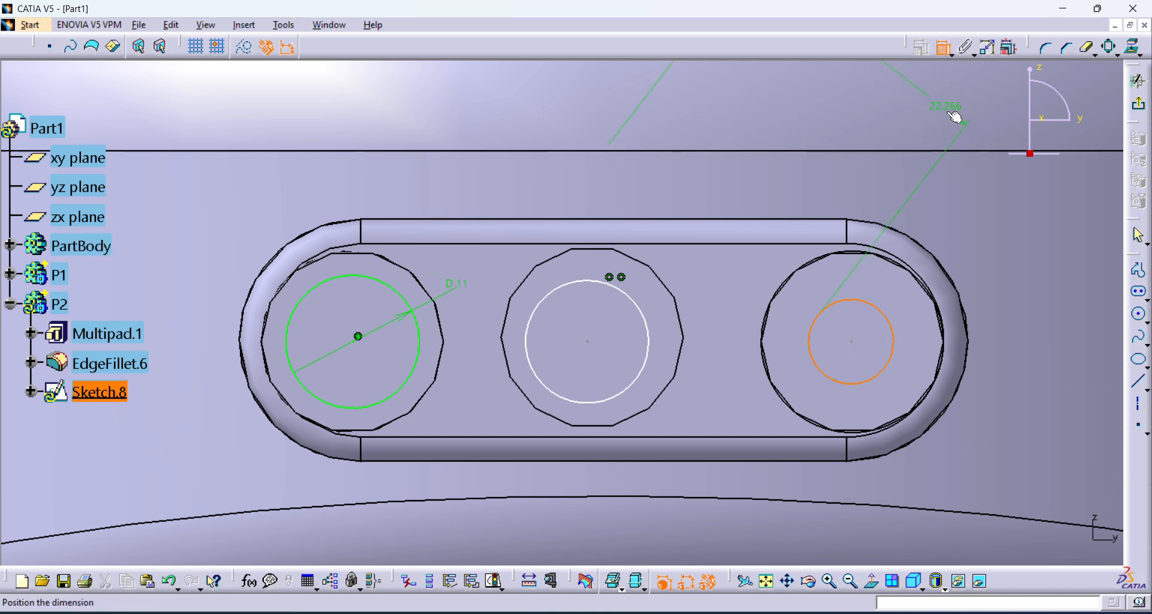
{"action": "key", "text": "ctrl+z"}
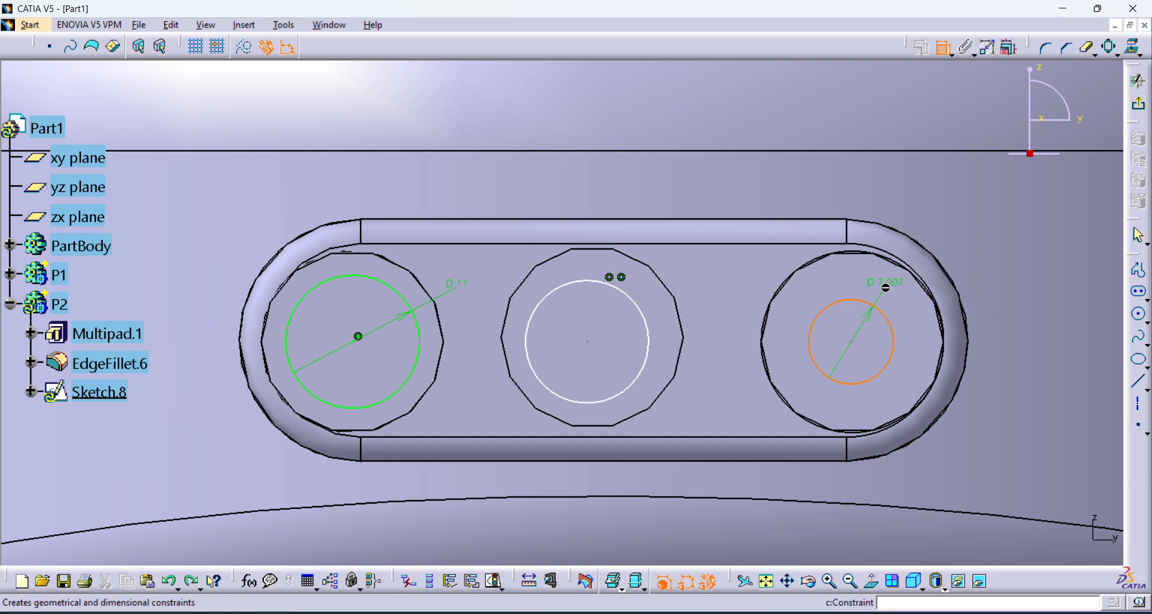
Dimension the diameter of the circle inside the right pad and set it to 11 mm.
{"action": "left_click", "coordinate": [885, 288]}
{"action": "double_click", "coordinate": [884, 281]}
{"action": "type", "text": "11"}
{"action": "key", "text": "Return"}
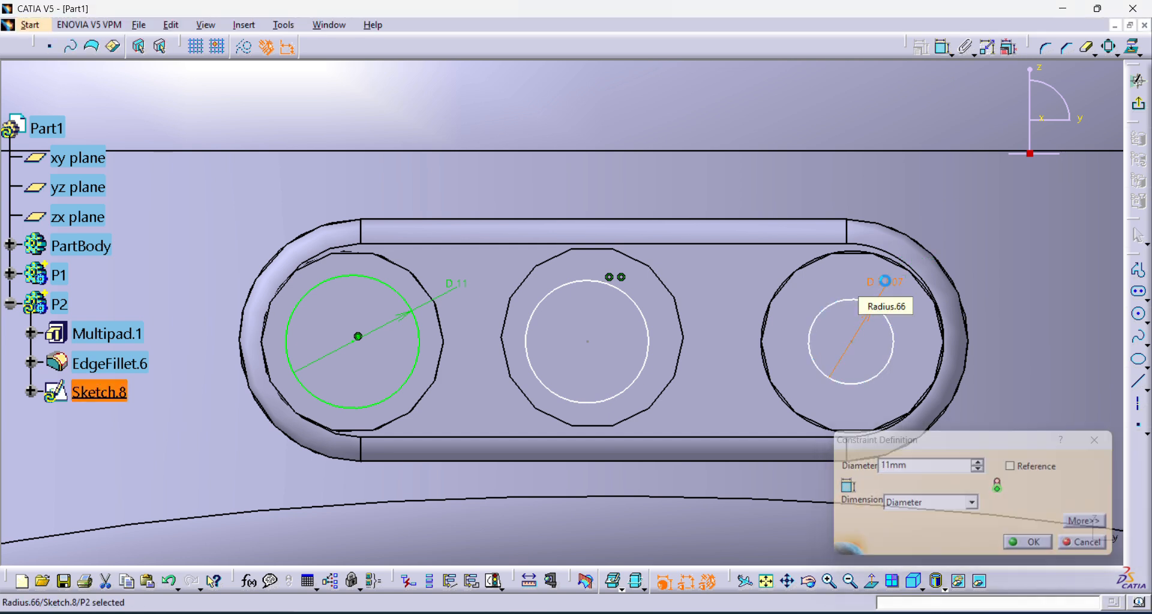
Dimension the diameter of the circle inside the middle pad and set it to 11 mm.
{"action": "left_click", "coordinate": [619, 295]}
{"action": "left_click", "coordinate": [640, 279]}
{"action": "double_click", "coordinate": [641, 282]}
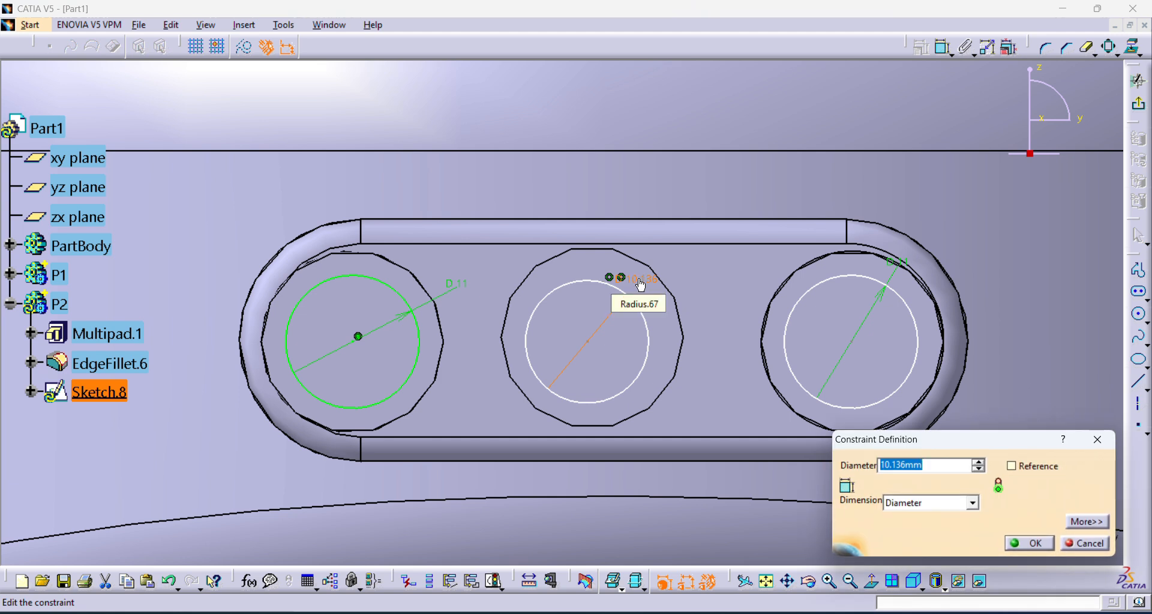
{"action": "type", "text": "11"}
{"action": "key", "text": "Return"}
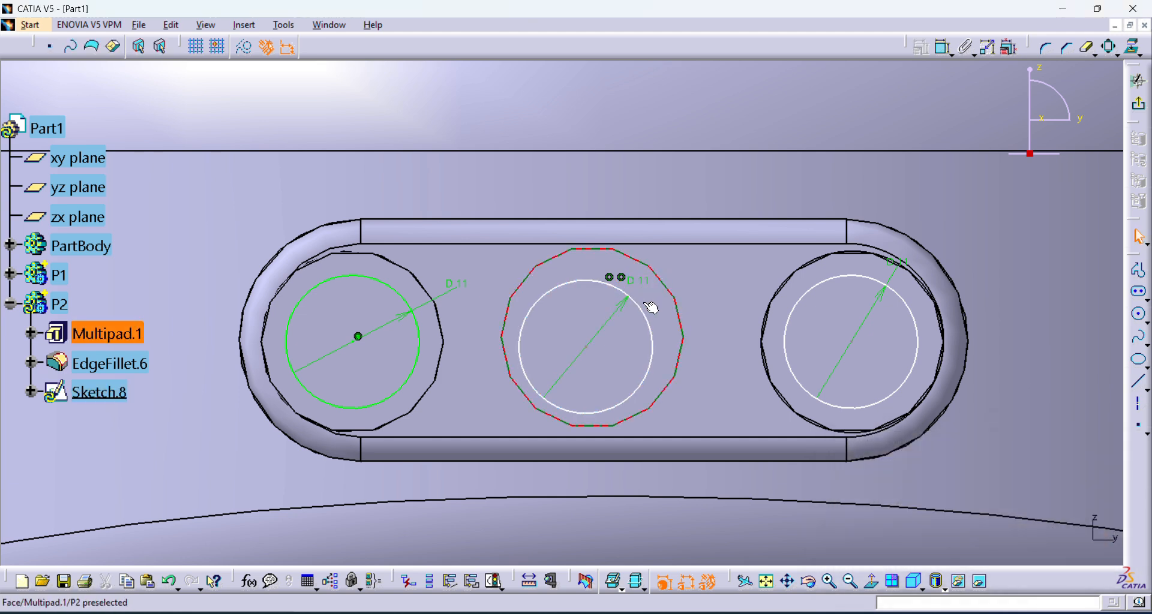
Make the middle sketched circle concentric with the edge of the middle circular pad.
{"action": "left_click", "coordinate": [629, 306]}
{"action": "left_click", "coordinate": [920, 47]}
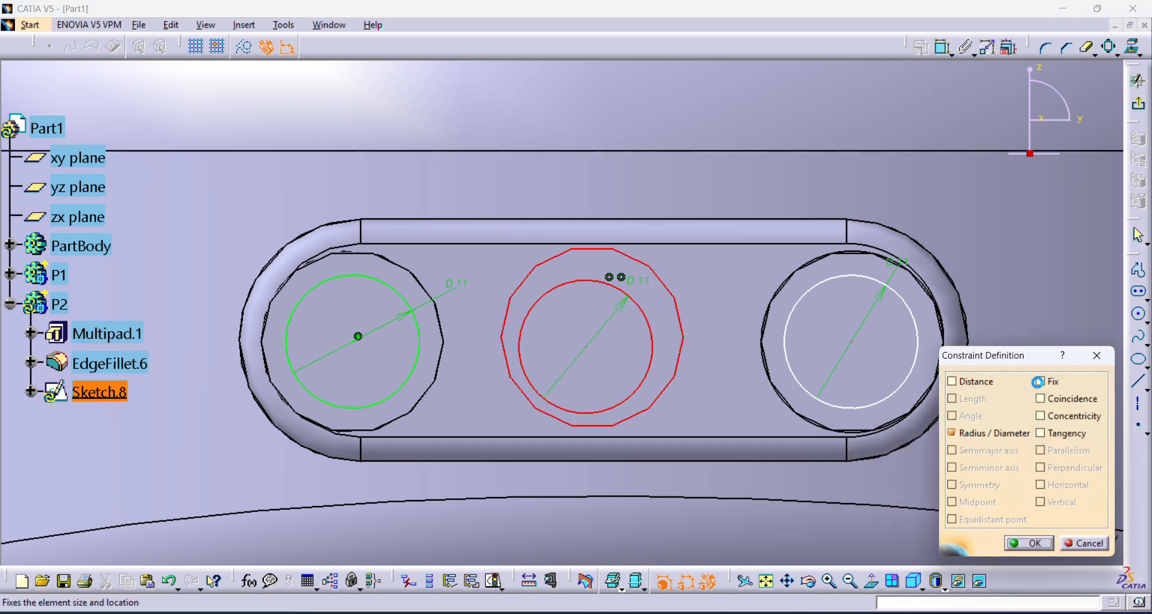
{"action": "left_click", "coordinate": [1040, 415]}
{"action": "left_click", "coordinate": [1028, 543]}
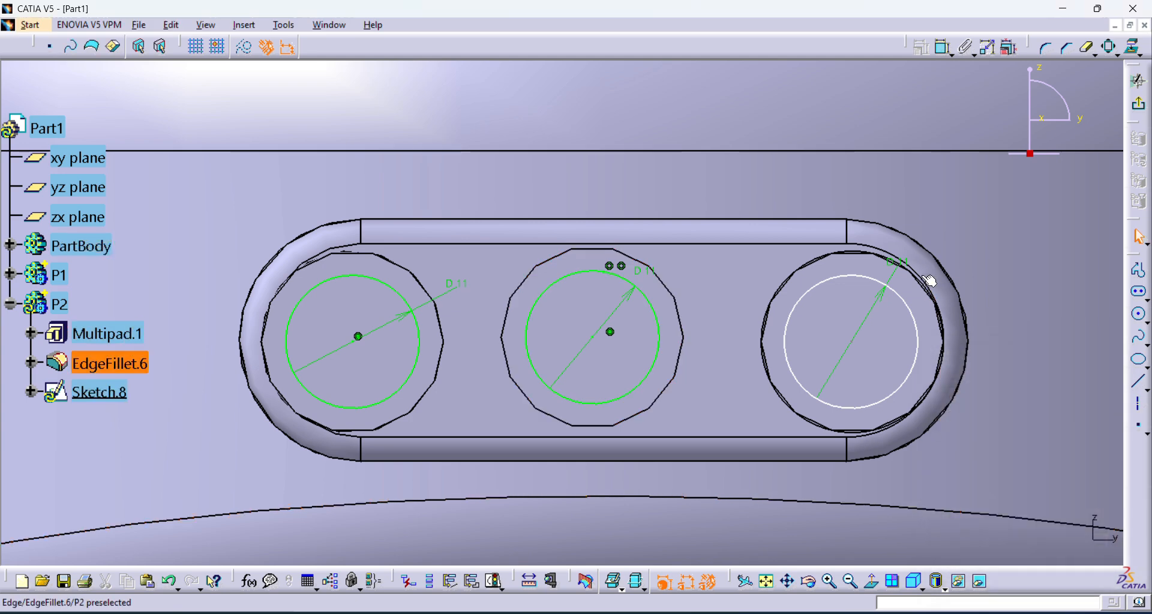
Make the right sketched circle concentric with the edge of the right circular pad.
{"action": "left_click", "coordinate": [905, 303]}
{"action": "left_click", "coordinate": [927, 288], "text": "ctrl"}
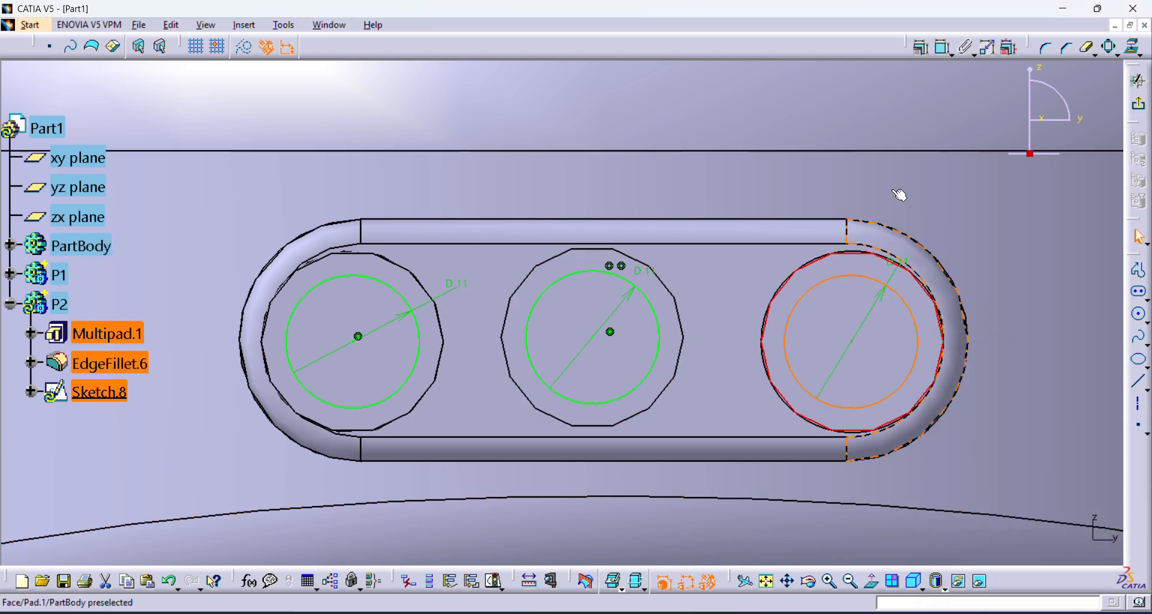
{"action": "left_click", "coordinate": [922, 48]}
{"action": "left_click", "coordinate": [1040, 416]}
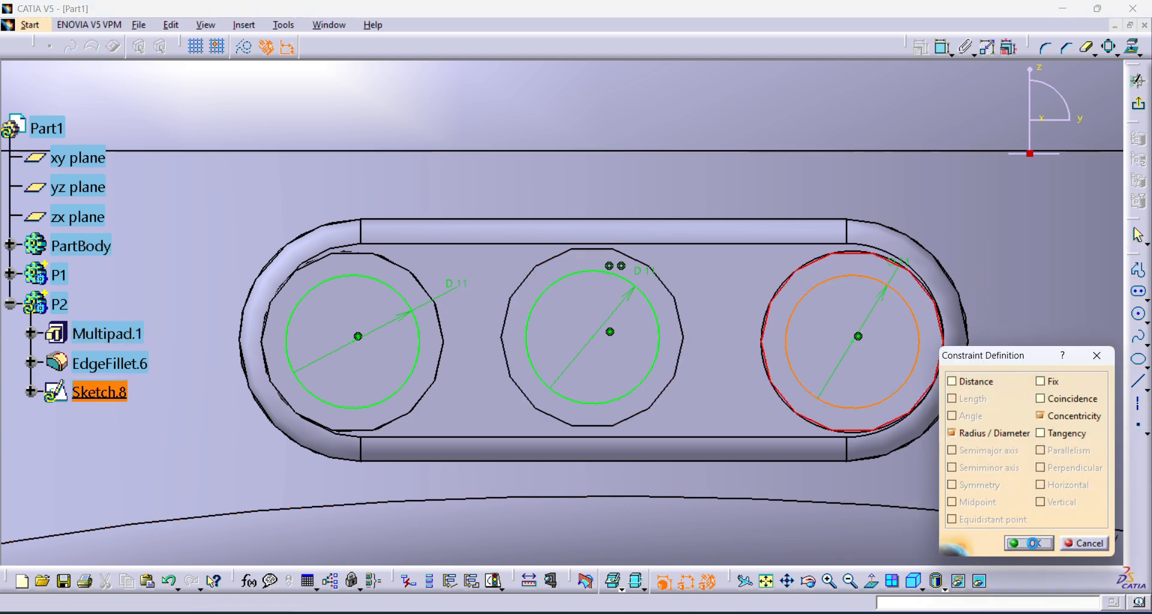
{"action": "left_click", "coordinate": [1028, 544]}
Finish the sketch and cut its three circles as a 30 mm deep pocket through the circular pads.
{"action": "left_click", "coordinate": [1138, 80]}
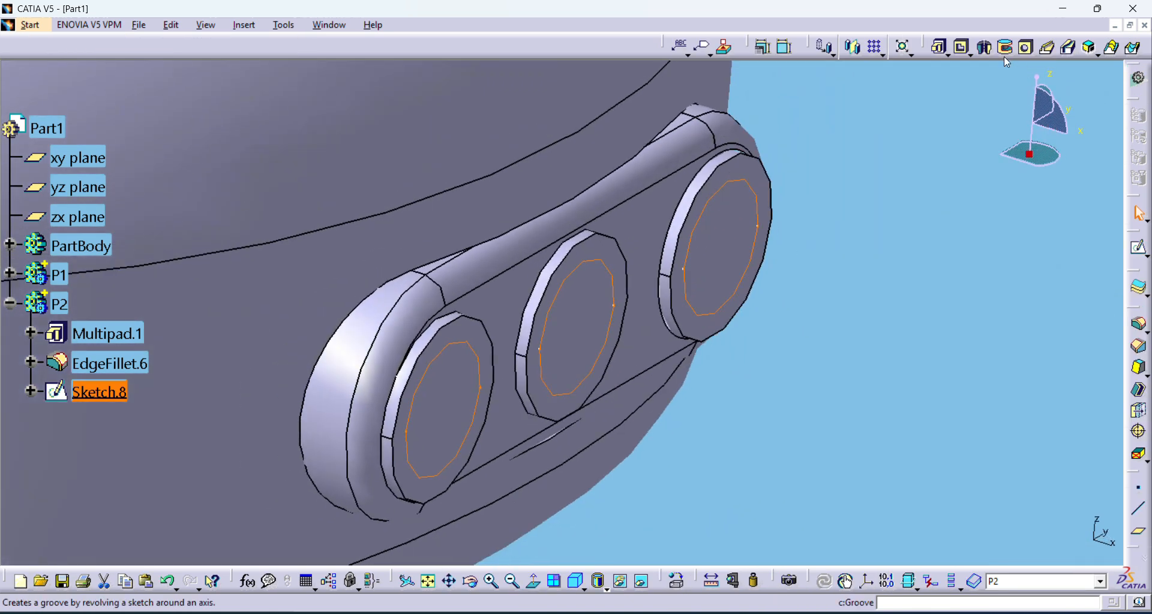
{"action": "left_click", "coordinate": [961, 48]}
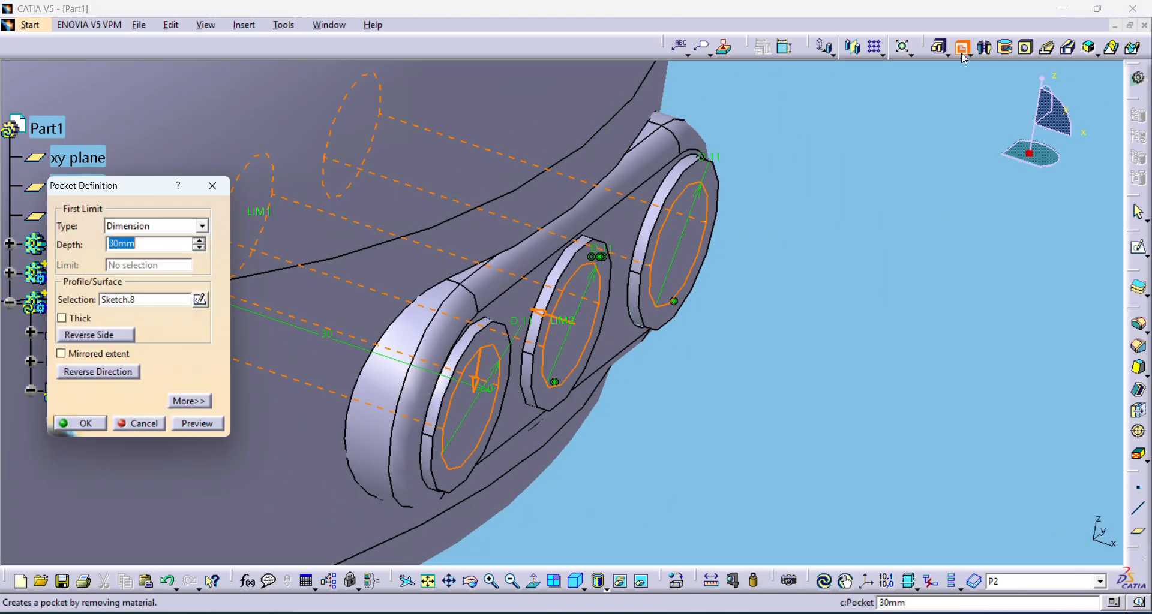
{"action": "left_click", "coordinate": [80, 423]}
Insert a new body named P3 under Part1.
{"action": "left_click", "coordinate": [243, 24]}
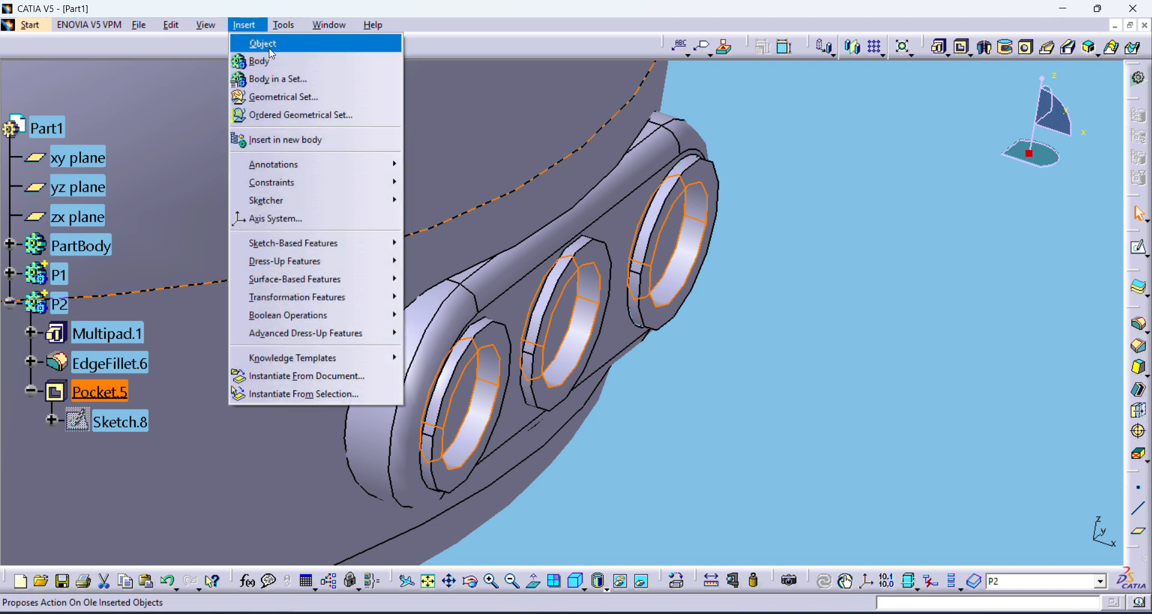
{"action": "left_click", "coordinate": [294, 78]}
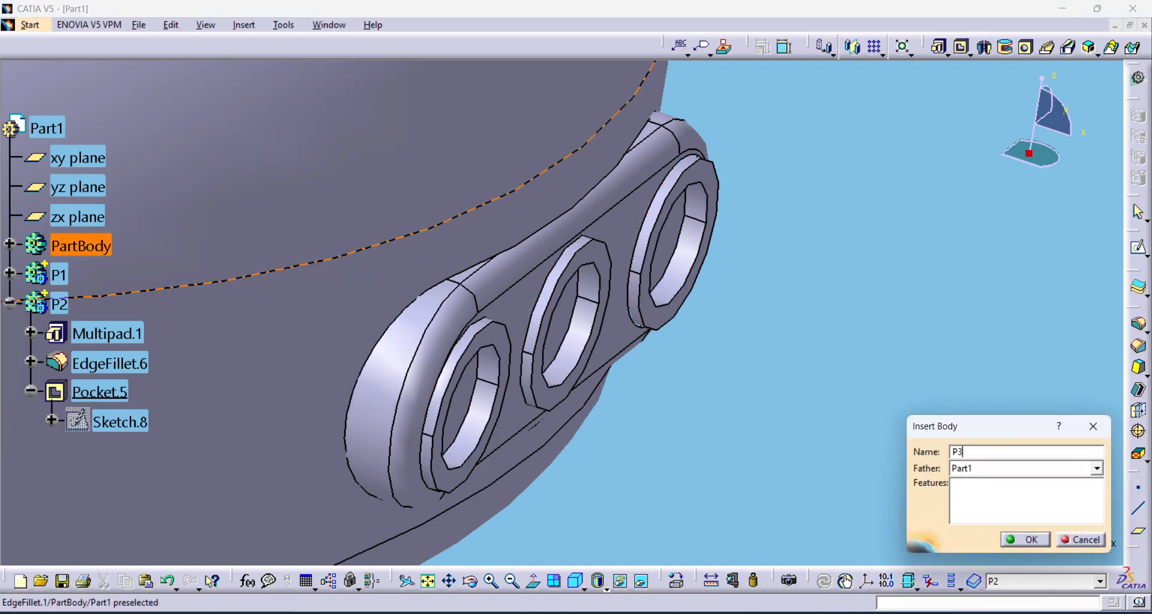
{"action": "type", "text": "P3"}
{"action": "key", "text": "Return"}
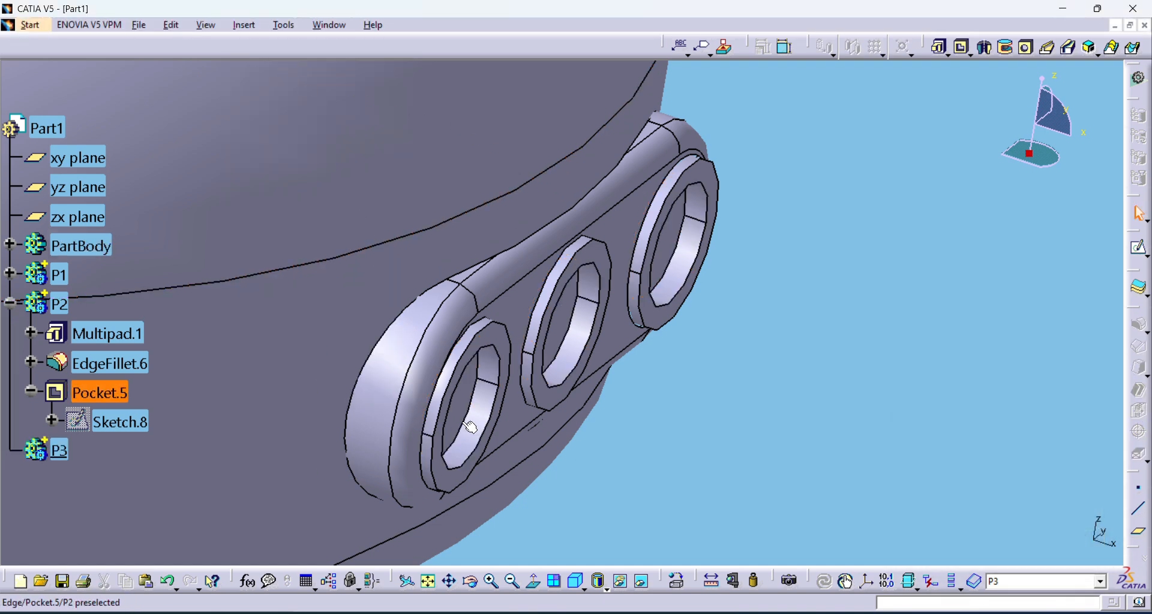
Start a sketch in body P3 and project the three circular pocket outlines onto it with Project 3D Elements.
{"action": "left_click", "coordinate": [1139, 247]}
{"action": "left_click", "coordinate": [311, 317]}
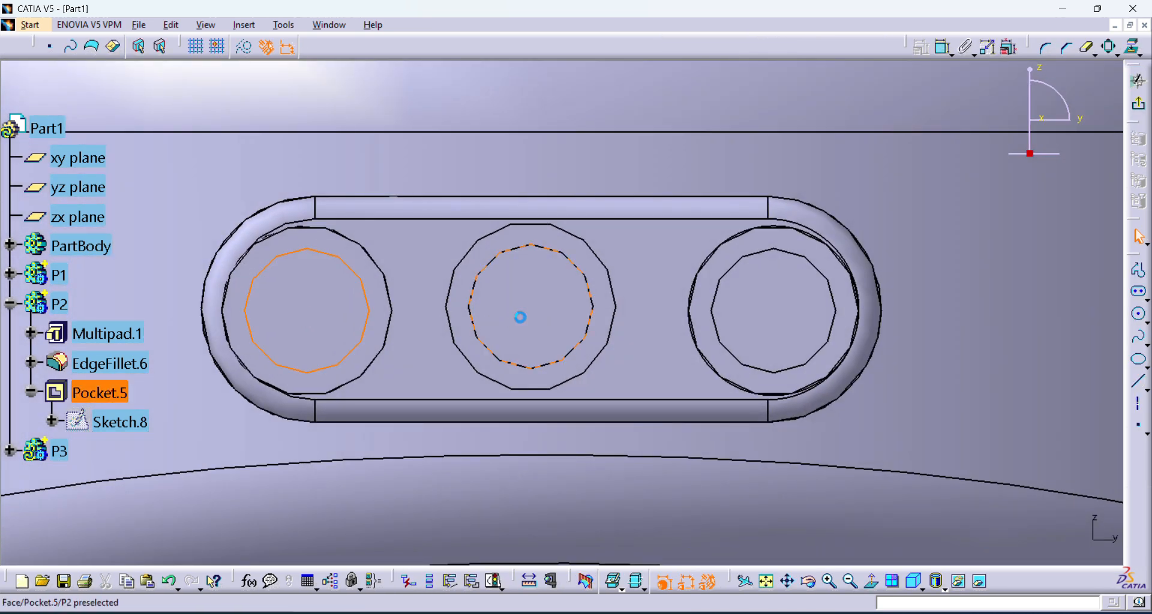
{"action": "left_click", "coordinate": [813, 299]}
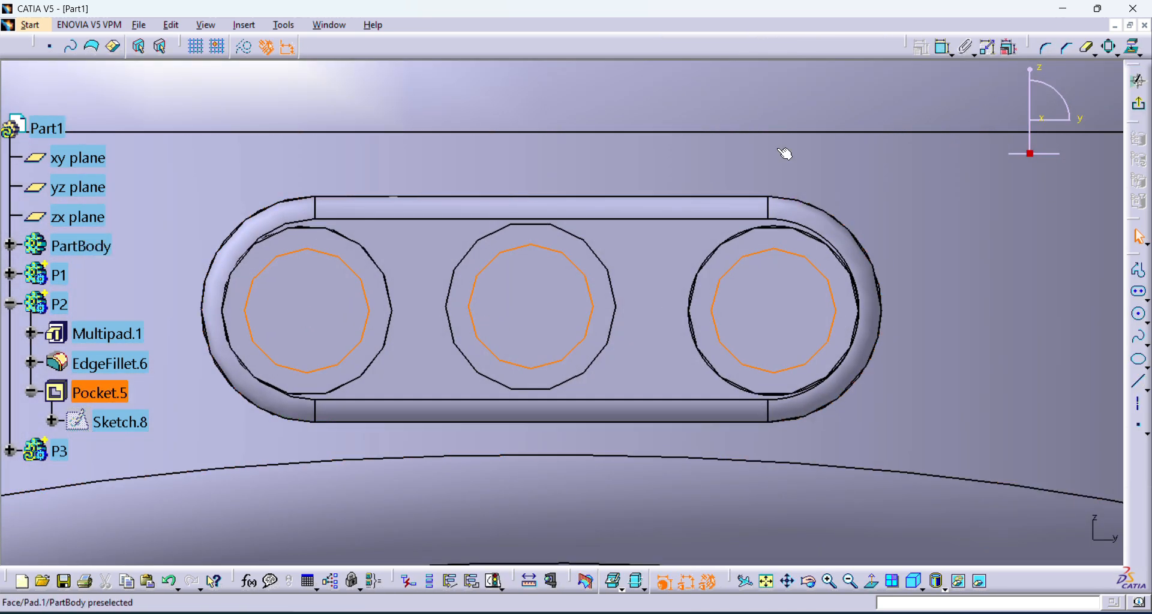
{"action": "left_click", "coordinate": [245, 25]}
{"action": "mouse_move", "coordinate": [304, 98]}
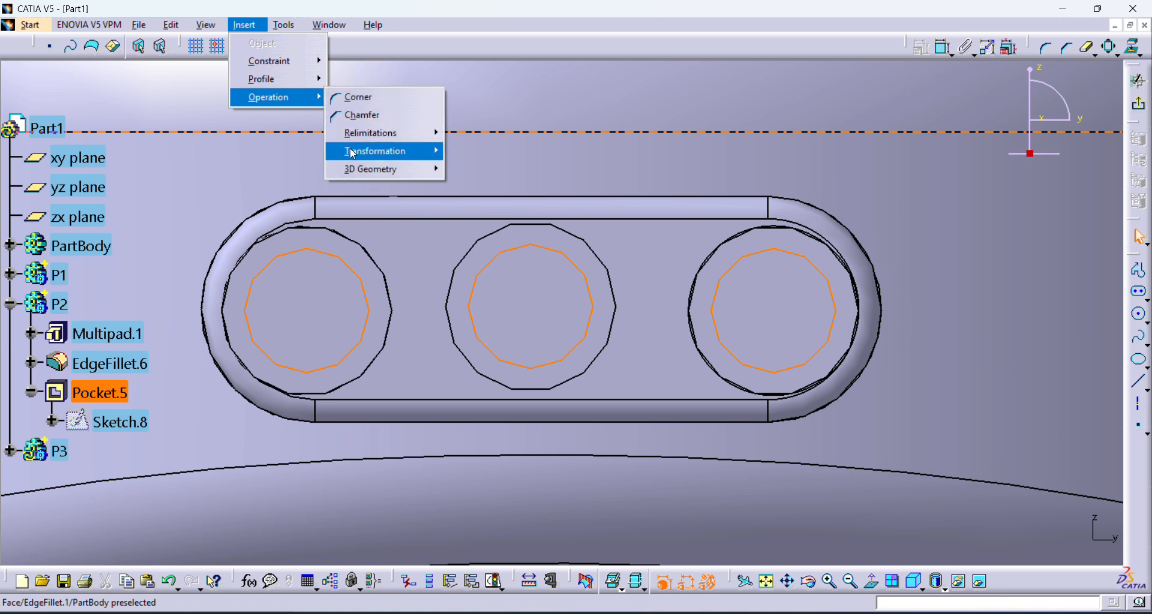
{"action": "mouse_move", "coordinate": [384, 170]}
{"action": "left_click", "coordinate": [521, 169]}
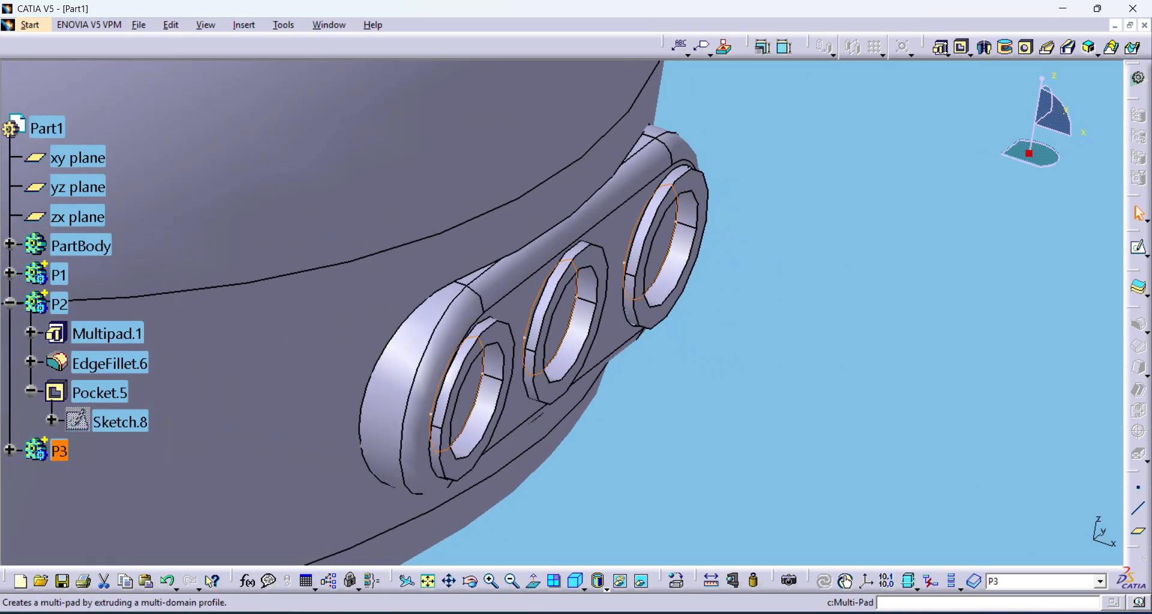
Extrude the three projected circles 4 mm as a pad in the reversed direction, out through the ring openings.
{"action": "left_click", "coordinate": [946, 54]}
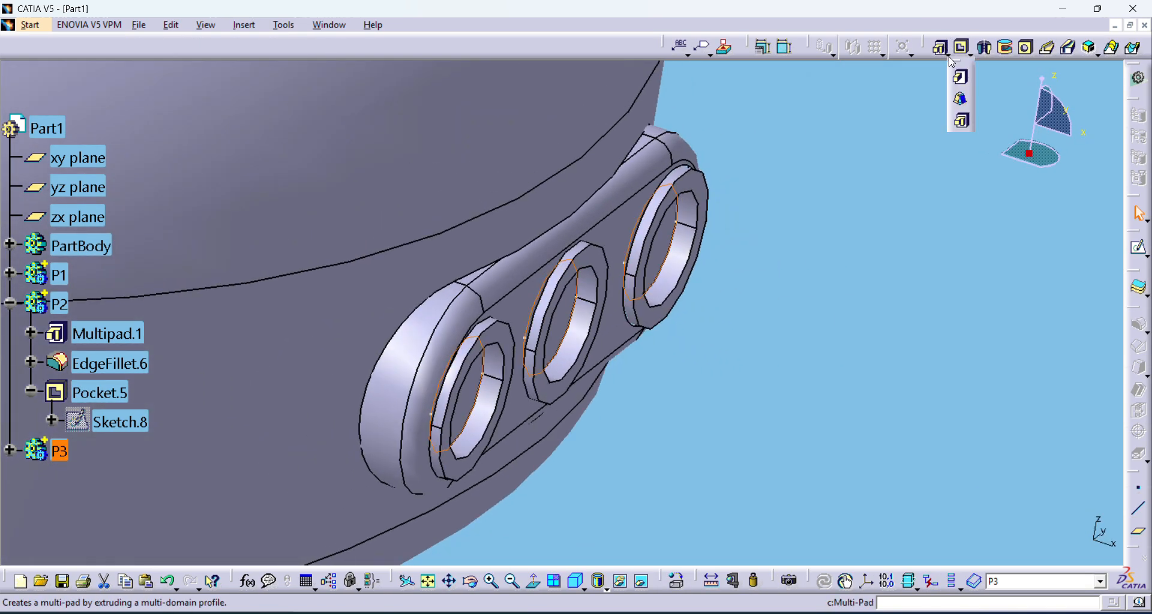
{"action": "left_click", "coordinate": [963, 78]}
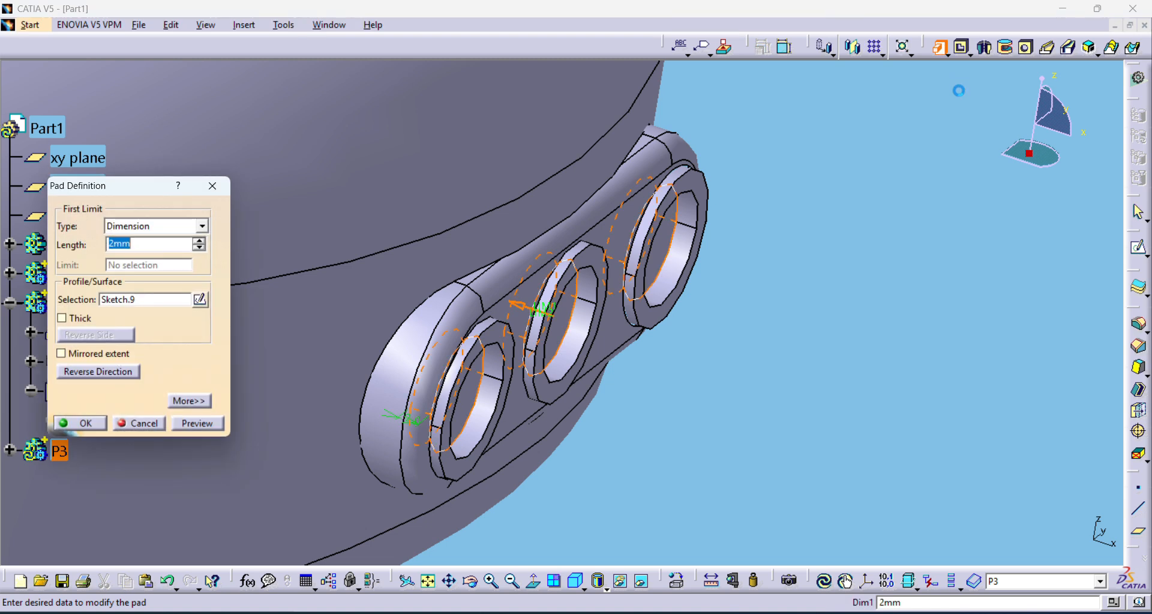
{"action": "left_click", "coordinate": [184, 426]}
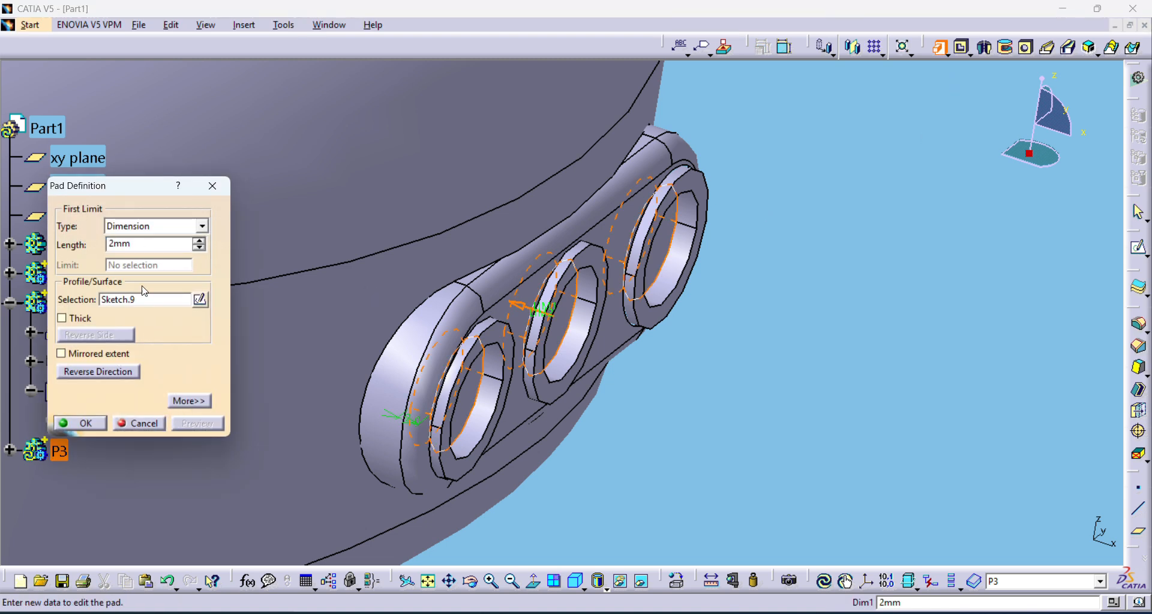
{"action": "left_click", "coordinate": [143, 243]}
{"action": "left_click", "coordinate": [121, 371]}
{"action": "double_click", "coordinate": [132, 244]}
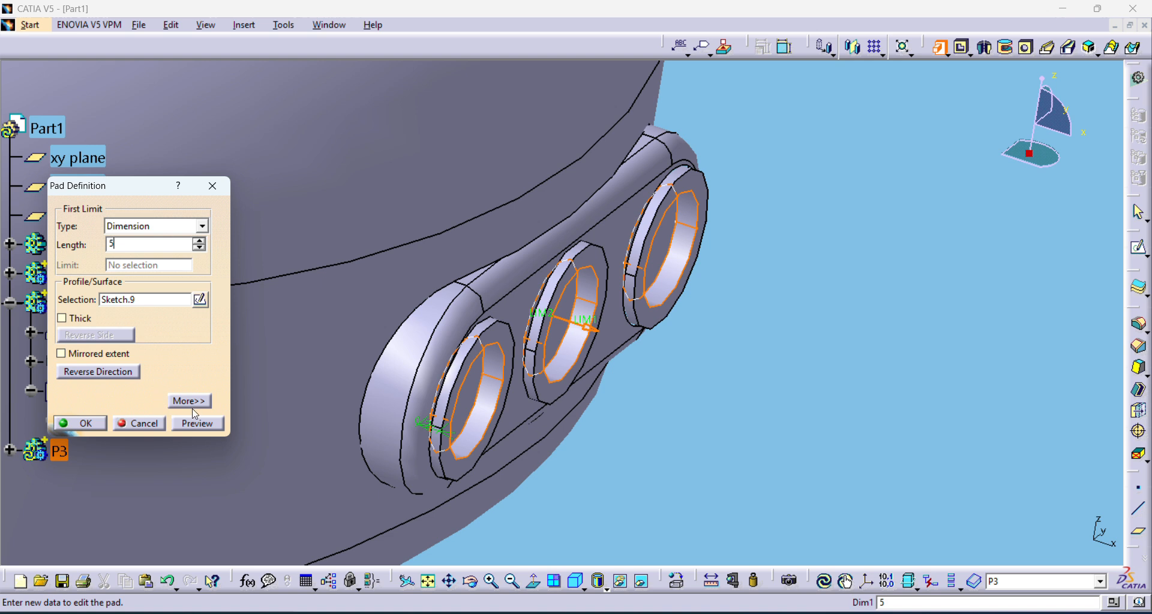
{"action": "left_click", "coordinate": [192, 427]}
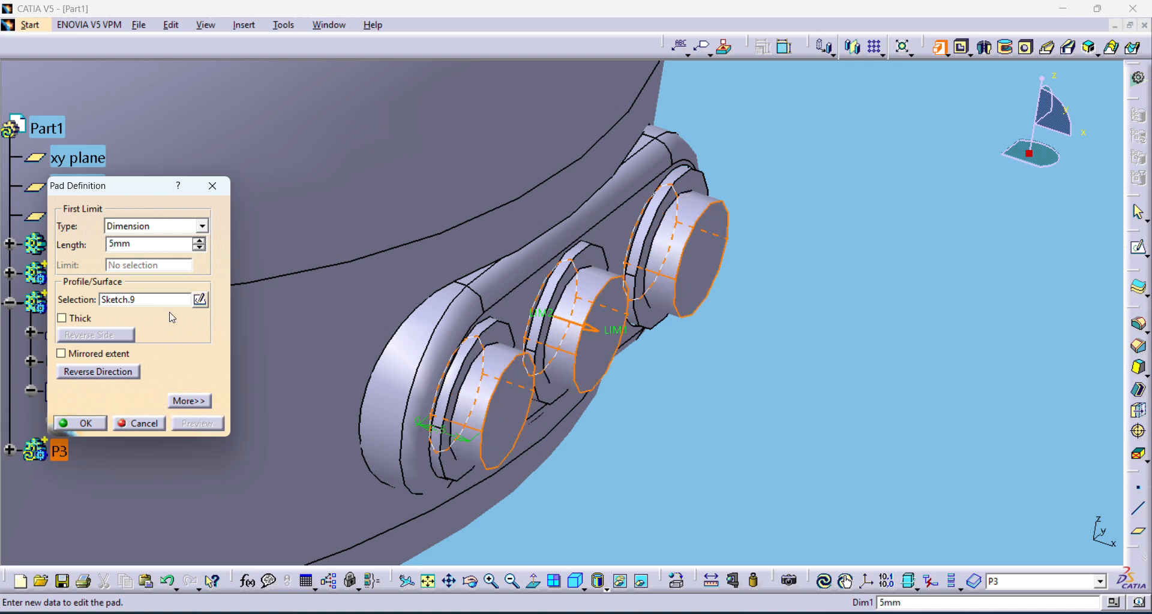
{"action": "double_click", "coordinate": [144, 244]}
{"action": "type", "text": "4"}
{"action": "left_click", "coordinate": [101, 425]}
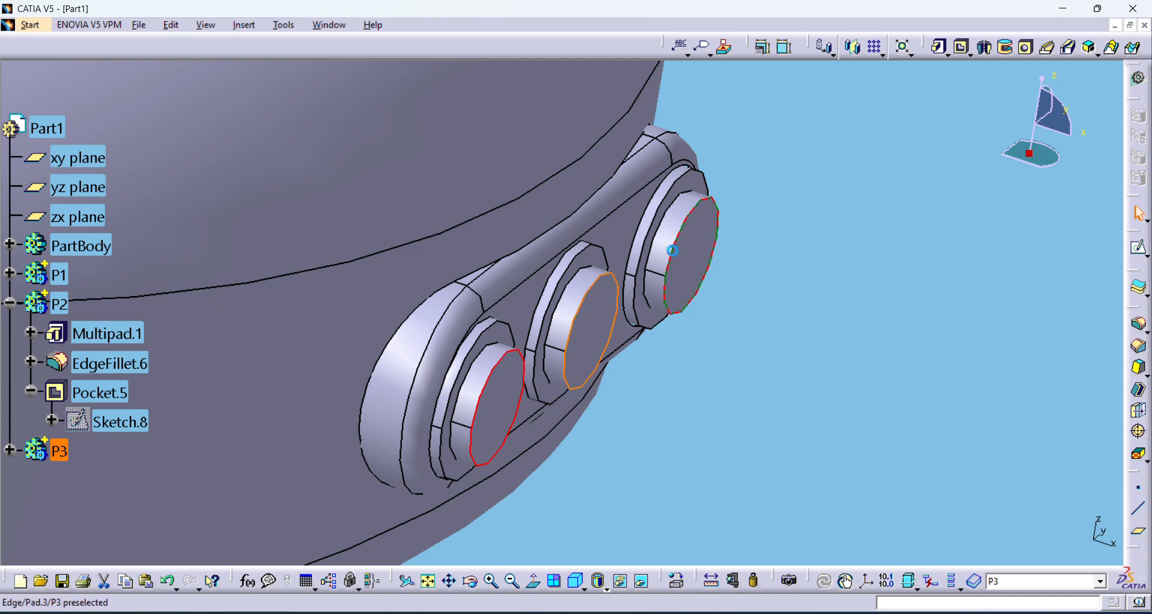
Try to round the front edges of the three new circular pads with a 2 mm edge fillet.
{"action": "left_click", "coordinate": [1140, 325]}
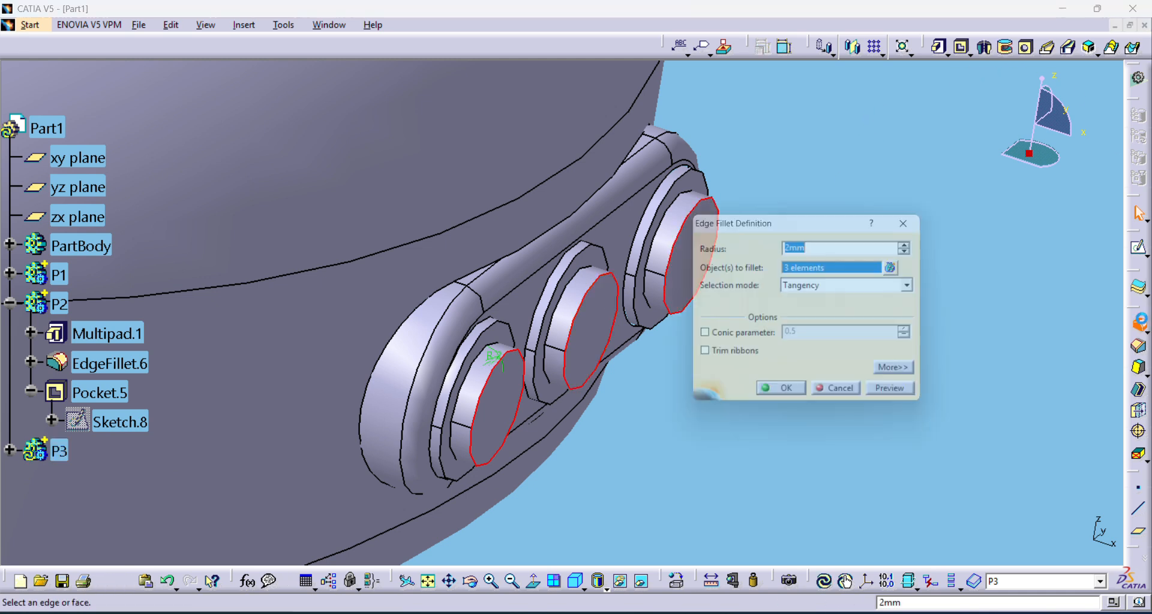
{"action": "key", "text": "Return"}
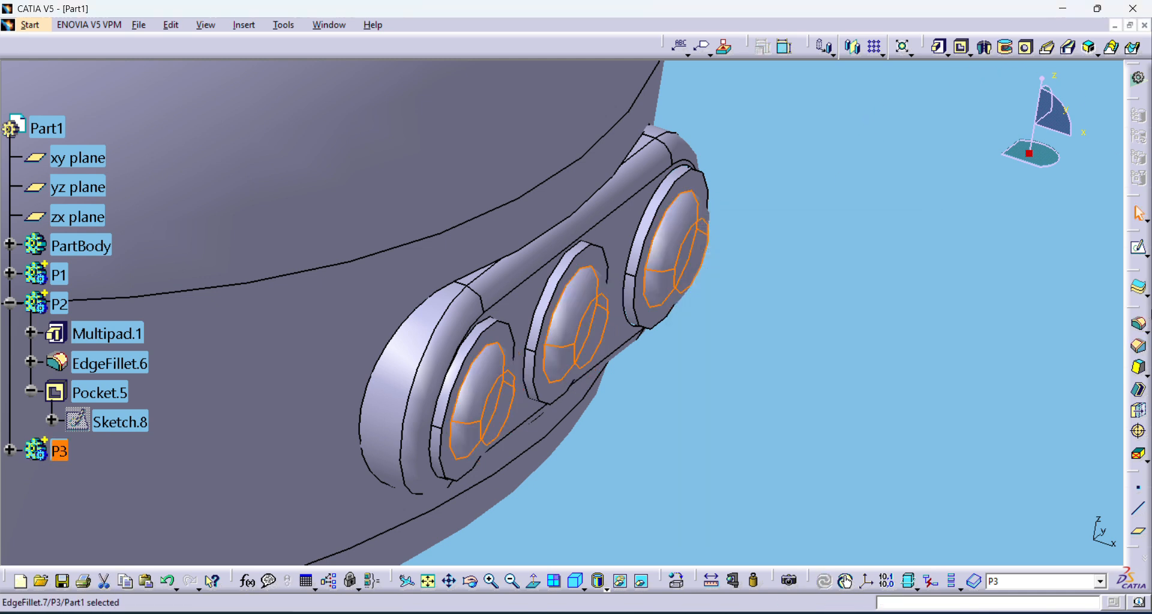
Round the front edges of the three circular pads in P3 with an edge fillet smaller than 2 mm.
{"action": "left_click", "coordinate": [1147, 331]}
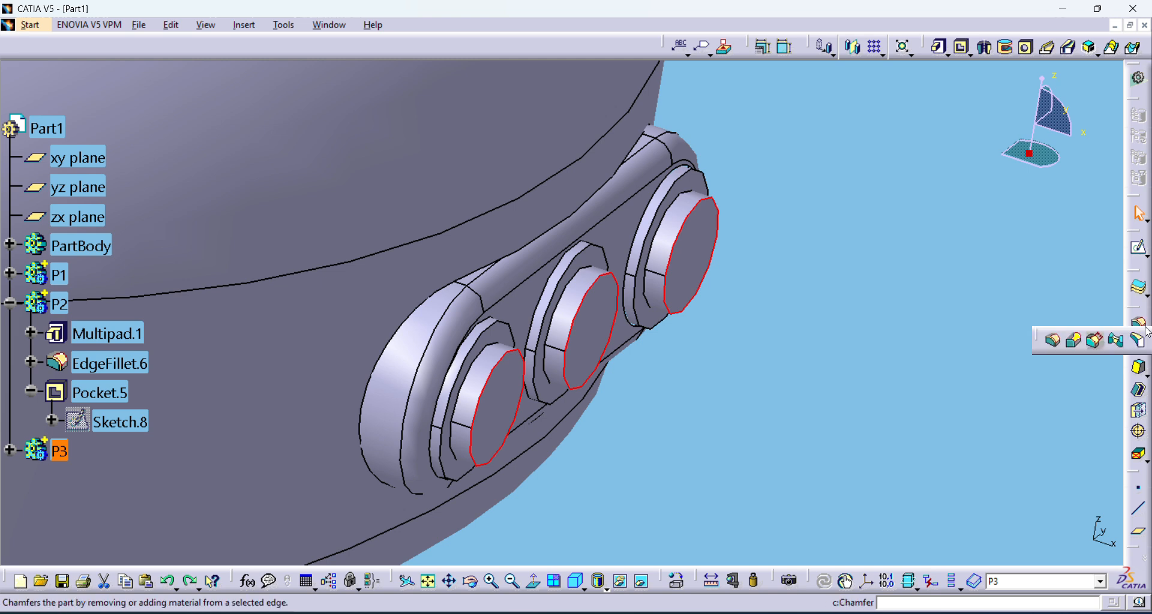
{"action": "left_click", "coordinate": [1051, 341]}
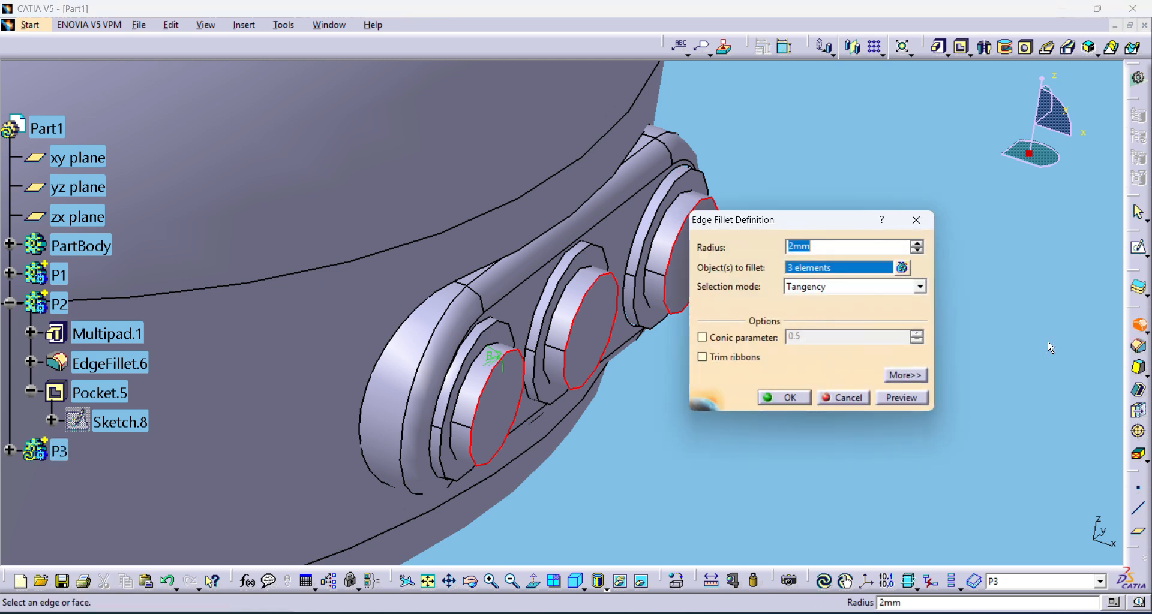
{"action": "key", "text": "Return"}
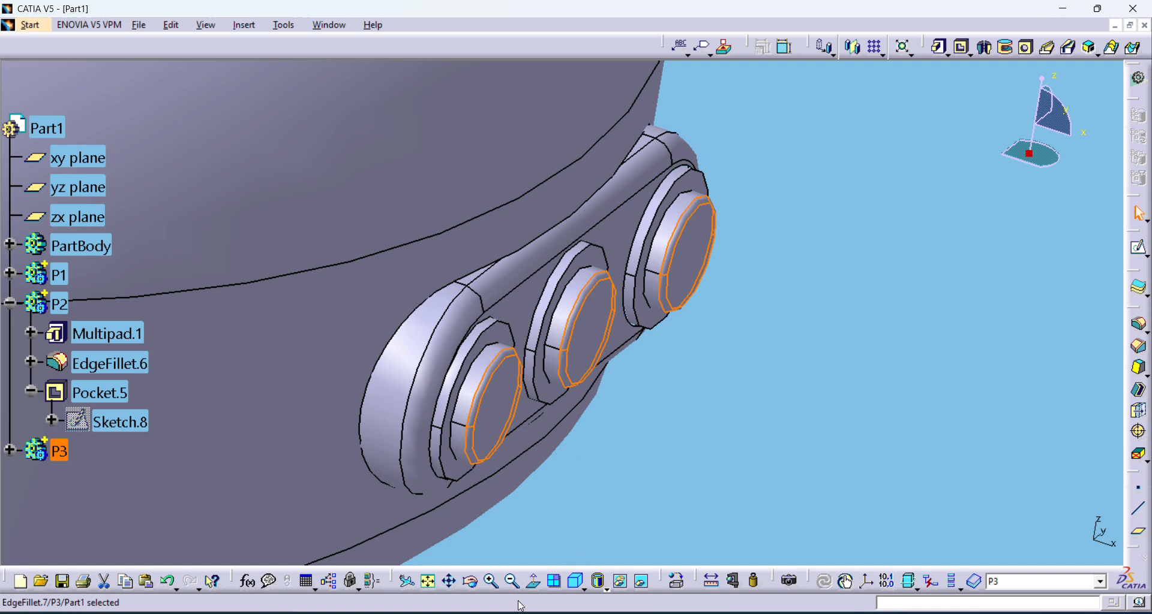
Insert a new body named P4 under Part1.
{"action": "left_click", "coordinate": [512, 581]}
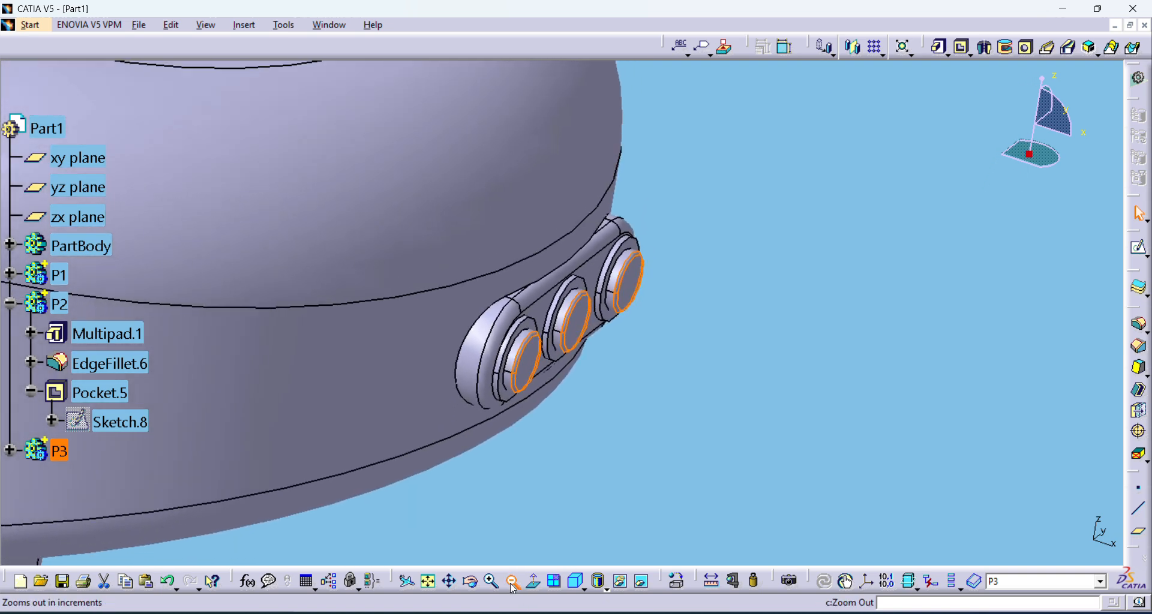
{"action": "left_click", "coordinate": [513, 585]}
{"action": "left_click", "coordinate": [513, 585]}
{"action": "left_click", "coordinate": [513, 585]}
{"action": "left_click", "coordinate": [512, 585]}
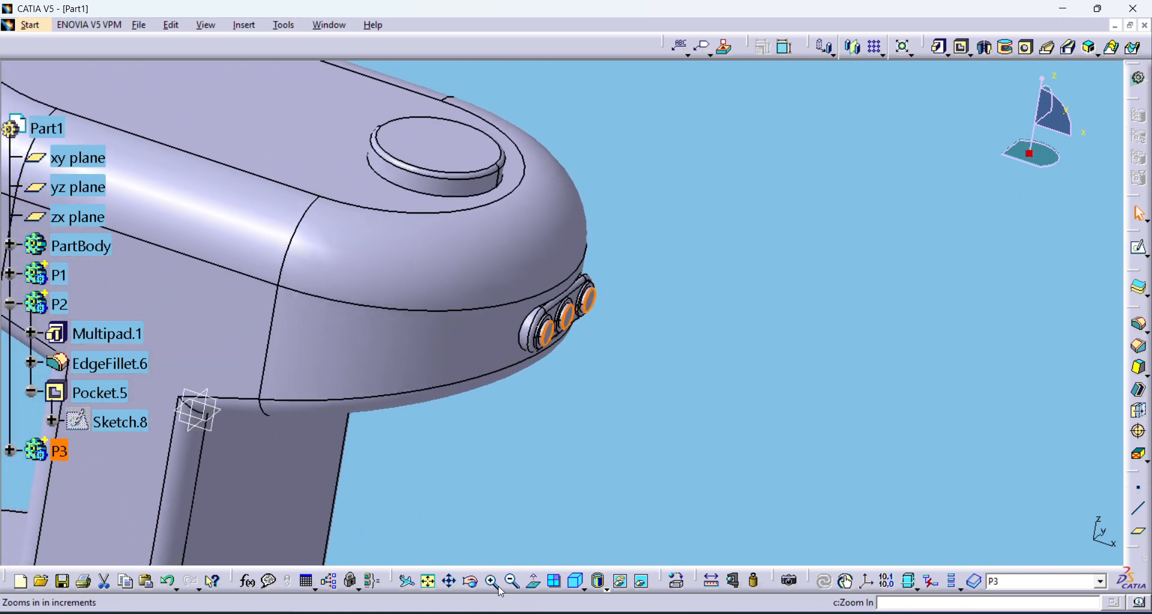
{"action": "left_click", "coordinate": [471, 582]}
{"action": "left_click_drag", "start_coordinate": [521, 411], "coordinate": [322, 45]}
{"action": "left_click", "coordinate": [244, 24]}
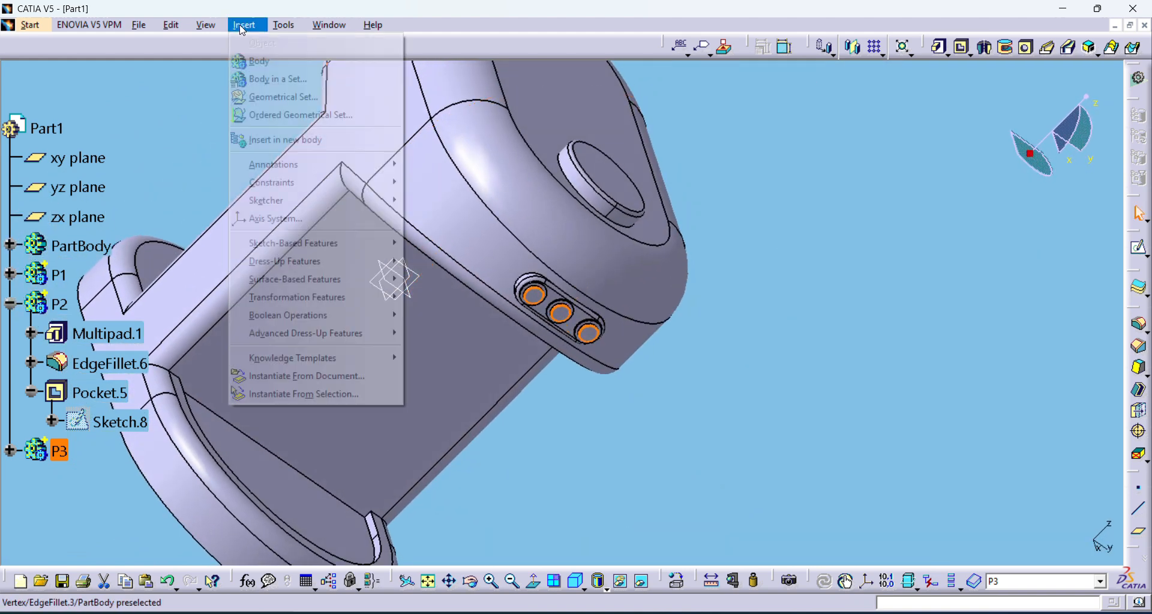
{"action": "left_click", "coordinate": [274, 62]}
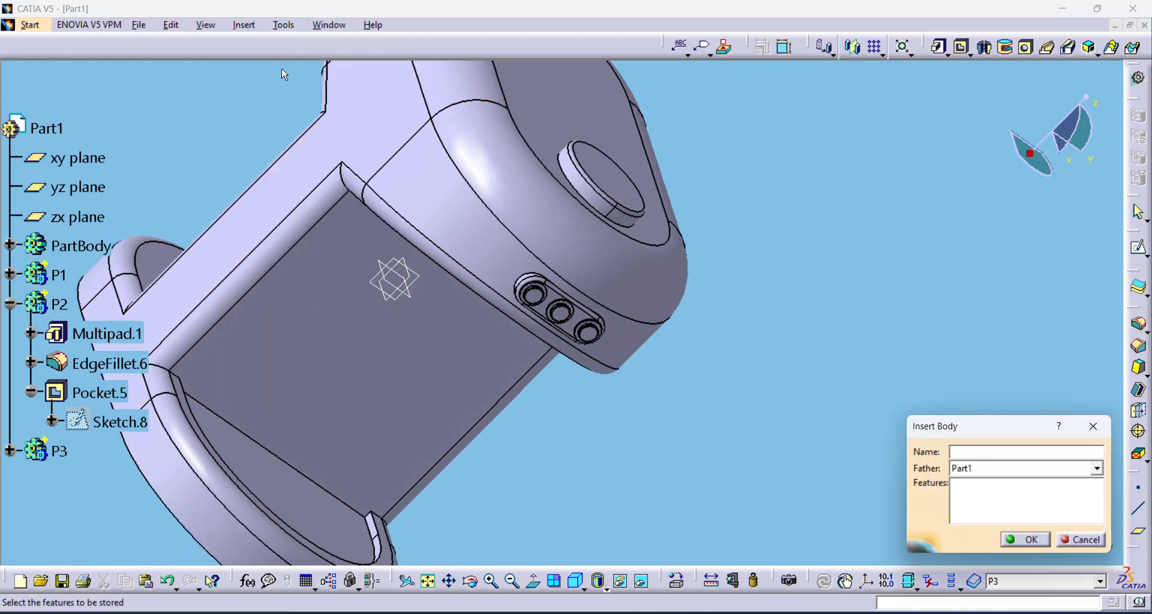
{"action": "key", "text": "Return"}
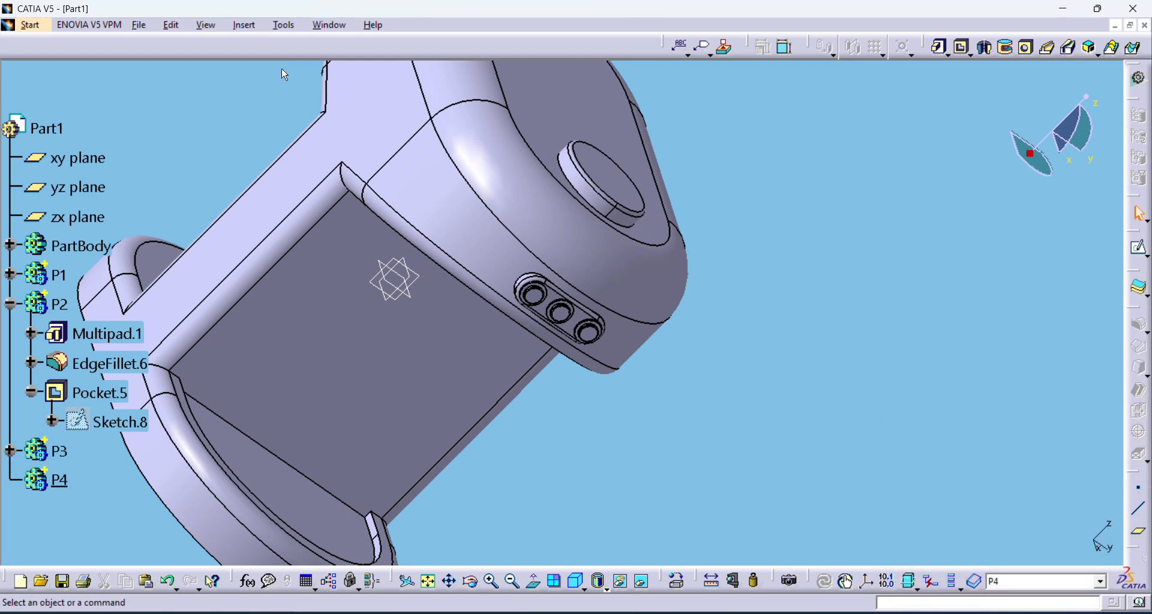
Try to sketch in P4 on the D-shaped recess floor and project the floor outline, then undo it.
{"action": "left_click", "coordinate": [283, 489]}
{"action": "left_click", "coordinate": [1139, 247]}
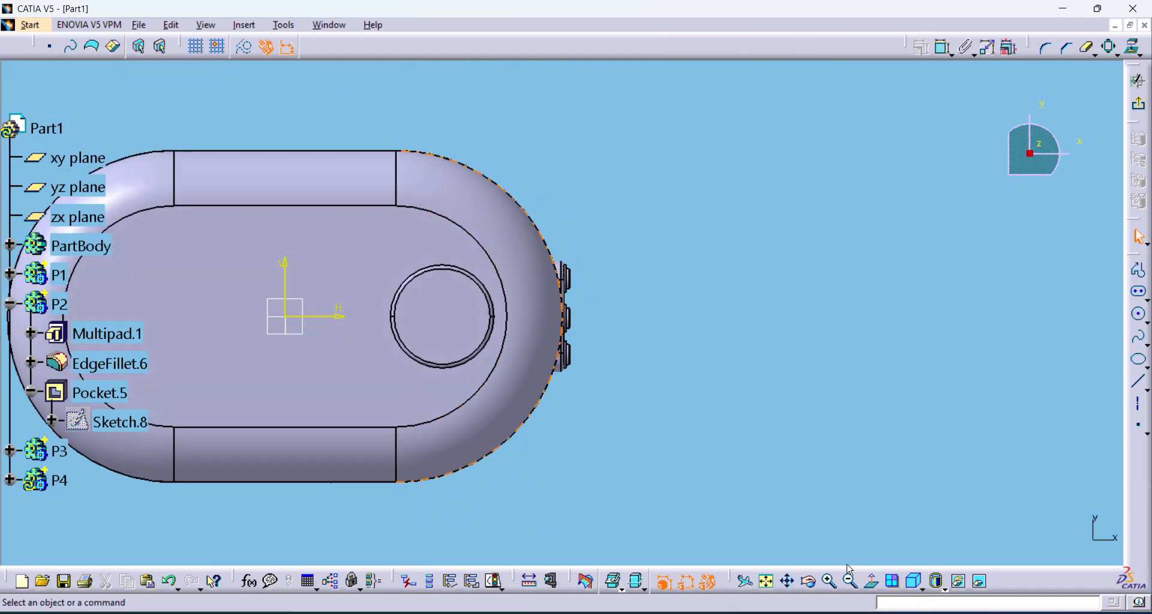
{"action": "left_click", "coordinate": [810, 582]}
{"action": "left_click_drag", "start_coordinate": [571, 417], "coordinate": [488, 300]}
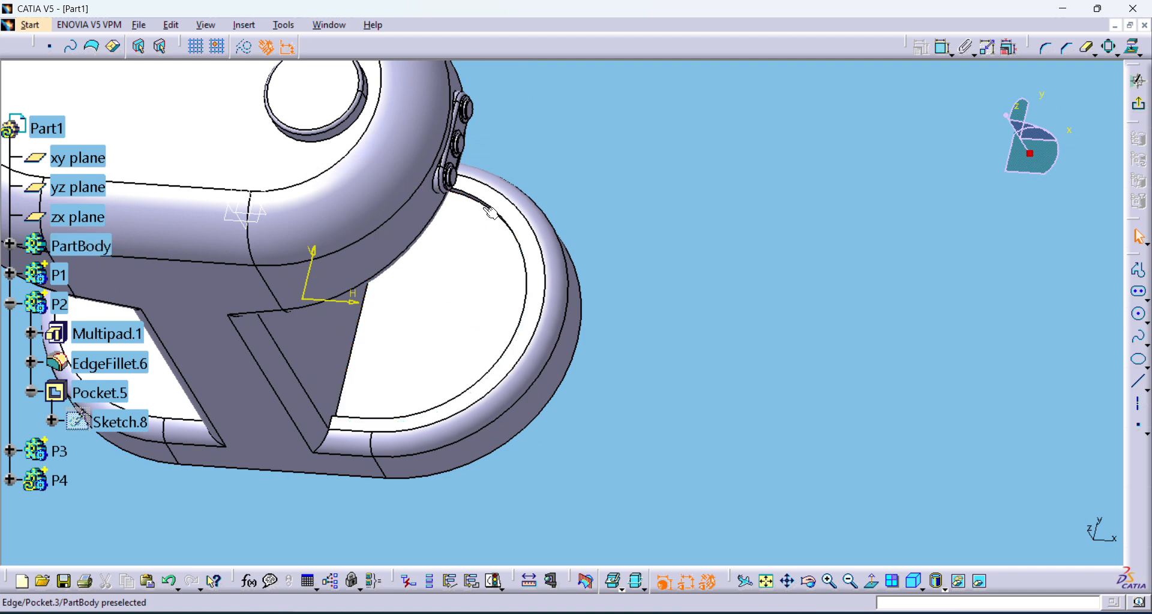
{"action": "left_click", "coordinate": [244, 24]}
{"action": "mouse_move", "coordinate": [276, 97]}
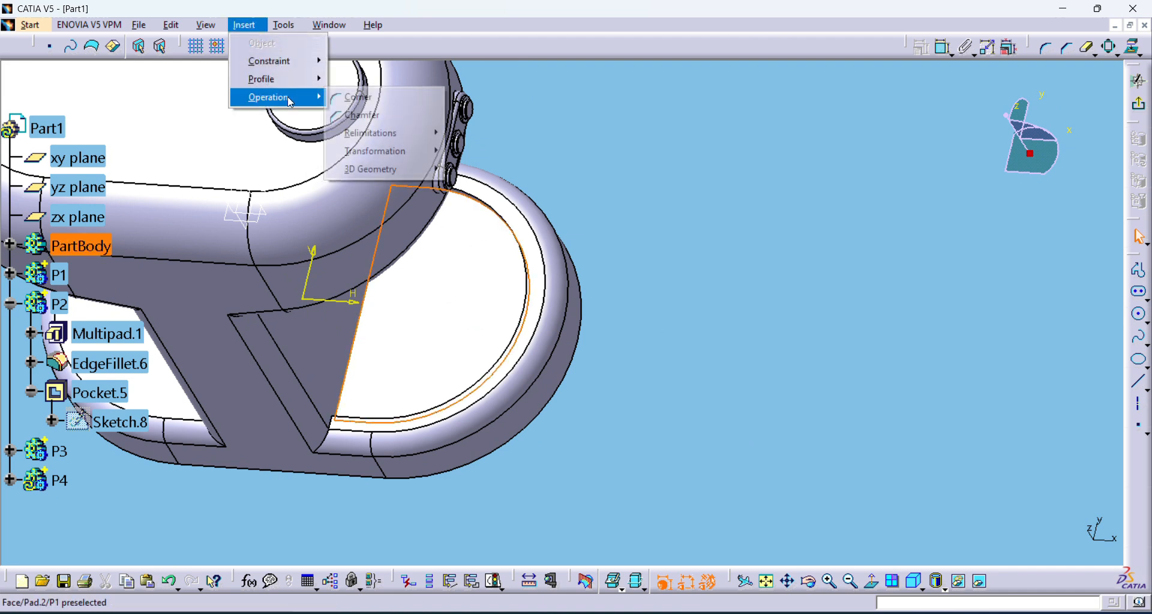
{"action": "mouse_move", "coordinate": [379, 174]}
{"action": "left_click", "coordinate": [487, 170]}
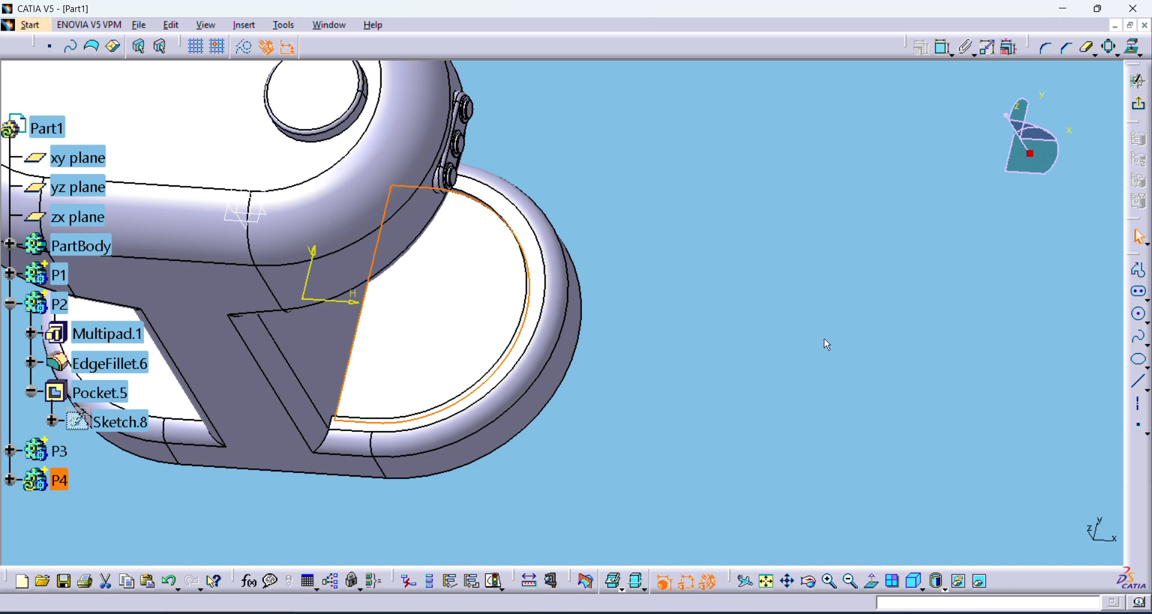
{"action": "key", "text": "ctrl+z"}
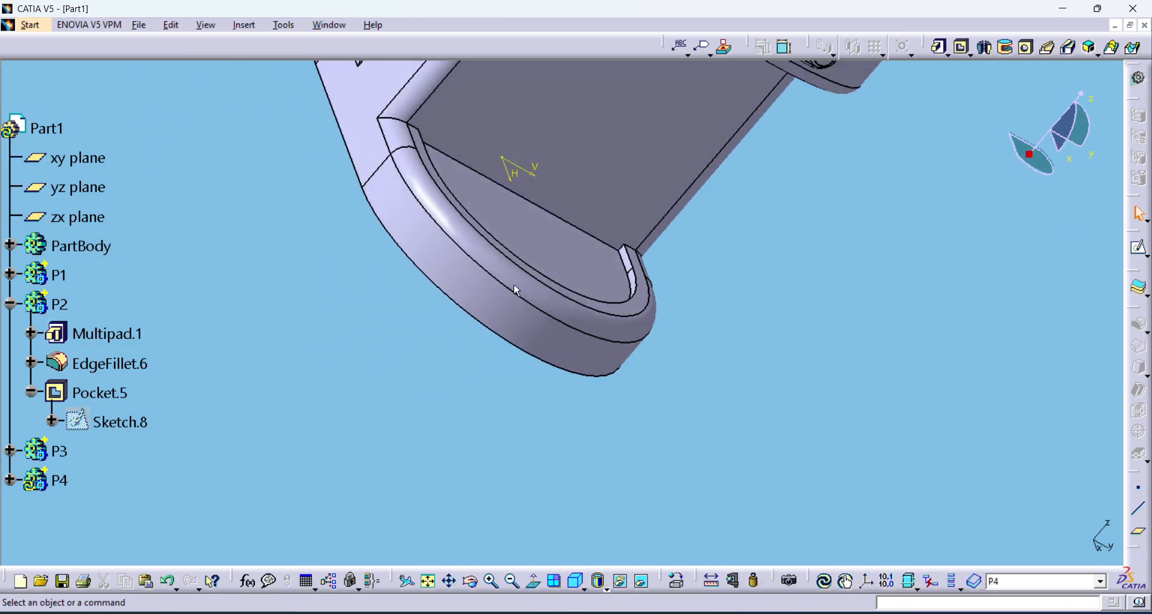
Sketch in P4 on the flat rim around the lower D-shaped recess and project the recess outline with Project 3D Elements.
{"action": "left_click", "coordinate": [436, 150]}
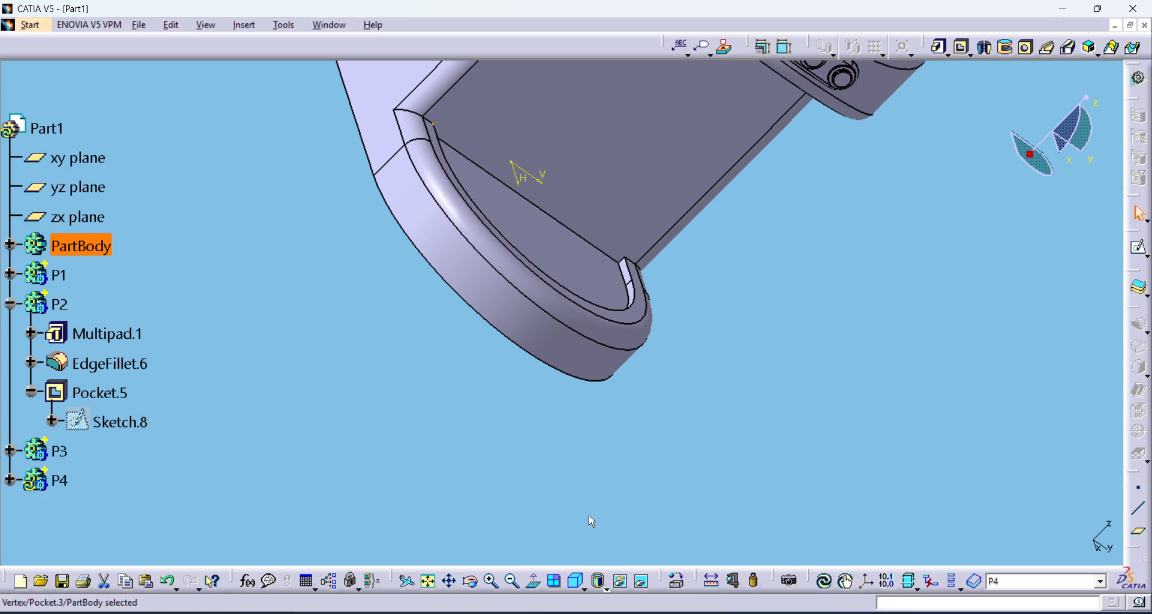
{"action": "left_click", "coordinate": [492, 580]}
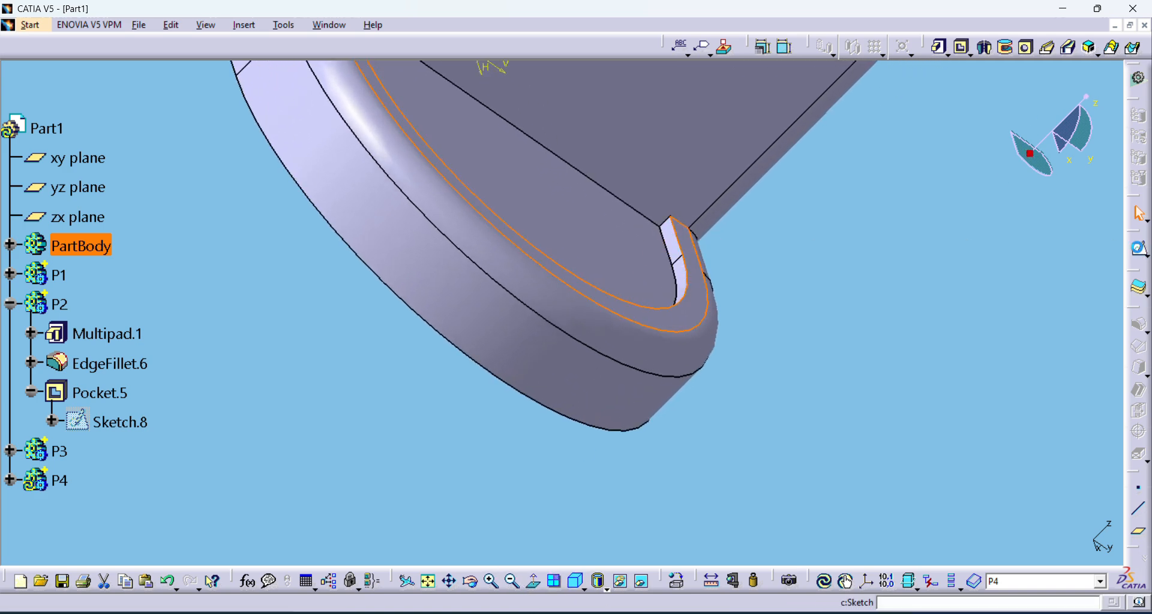
{"action": "left_click", "coordinate": [1137, 247]}
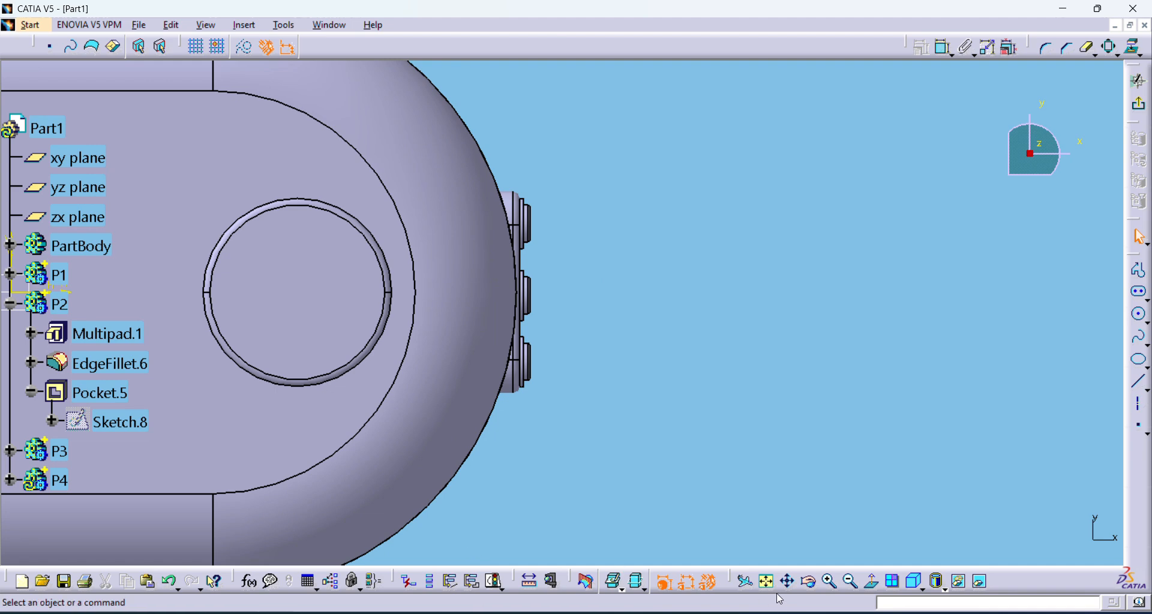
{"action": "left_click_drag", "start_coordinate": [615, 507], "coordinate": [465, 319]}
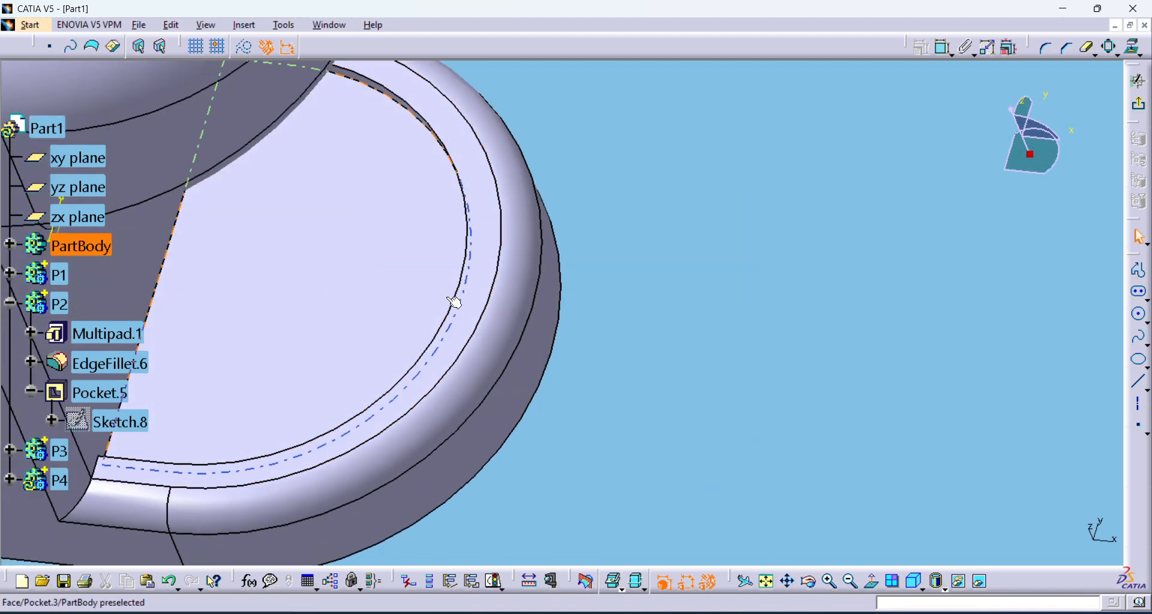
{"action": "left_click", "coordinate": [244, 25]}
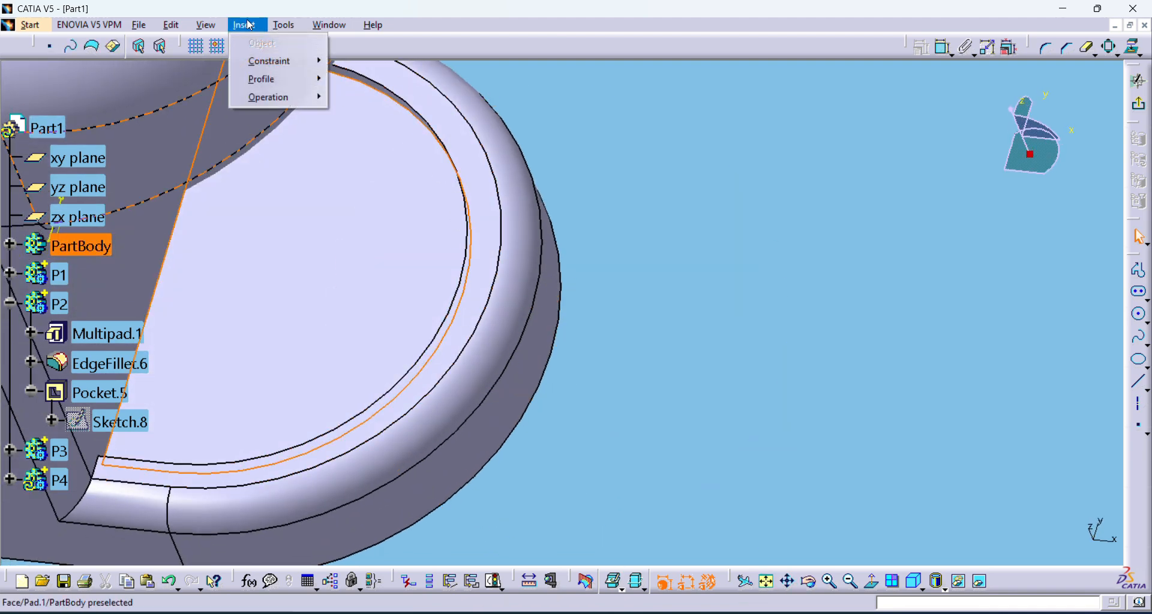
{"action": "mouse_move", "coordinate": [292, 103]}
{"action": "mouse_move", "coordinate": [437, 169]}
{"action": "left_click", "coordinate": [504, 169]}
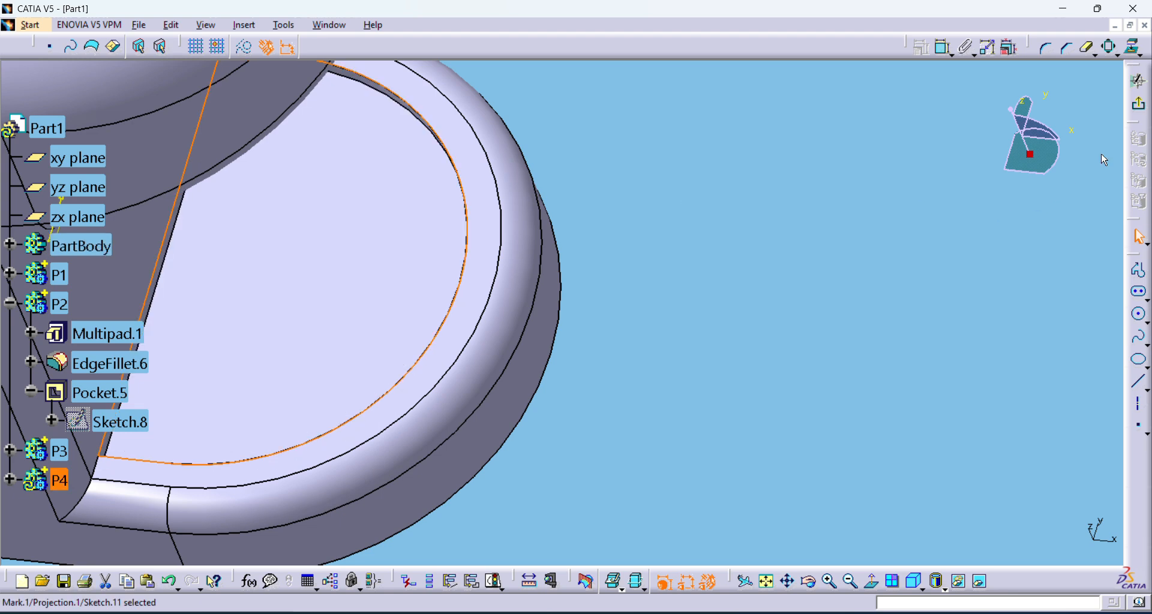
{"action": "left_click", "coordinate": [871, 581]}
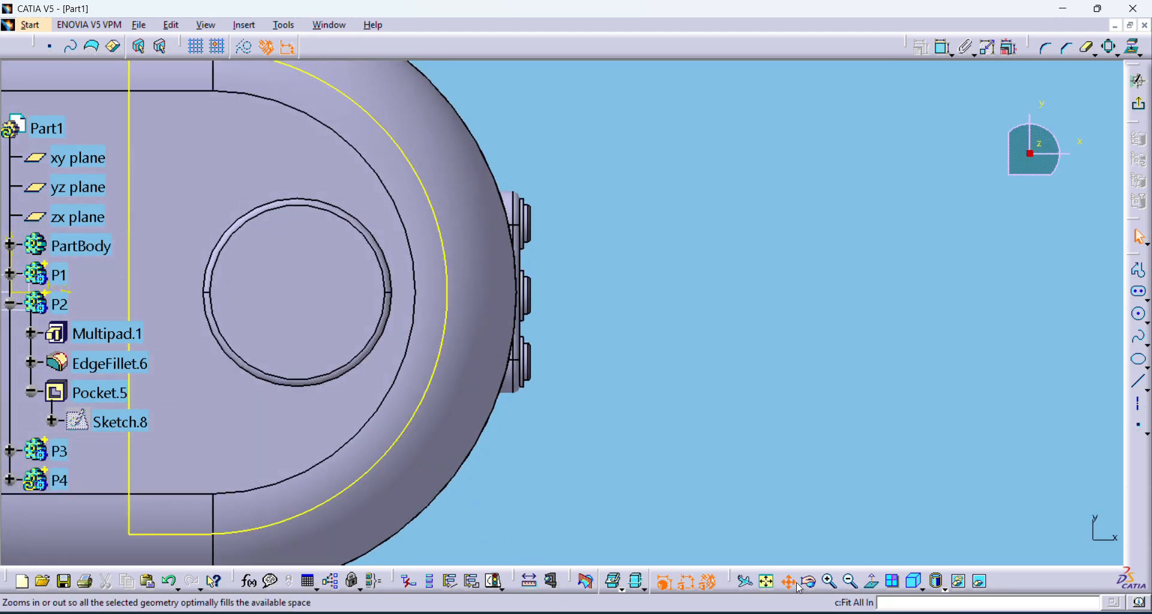
{"action": "mouse_move", "coordinate": [605, 414]}
{"action": "middle_mouse_down"}
{"action": "mouse_move", "coordinate": [759, 351]}
{"action": "mouse_move", "coordinate": [786, 412]}
{"action": "mouse_move", "coordinate": [821, 435]}
{"action": "middle_mouse_up"}
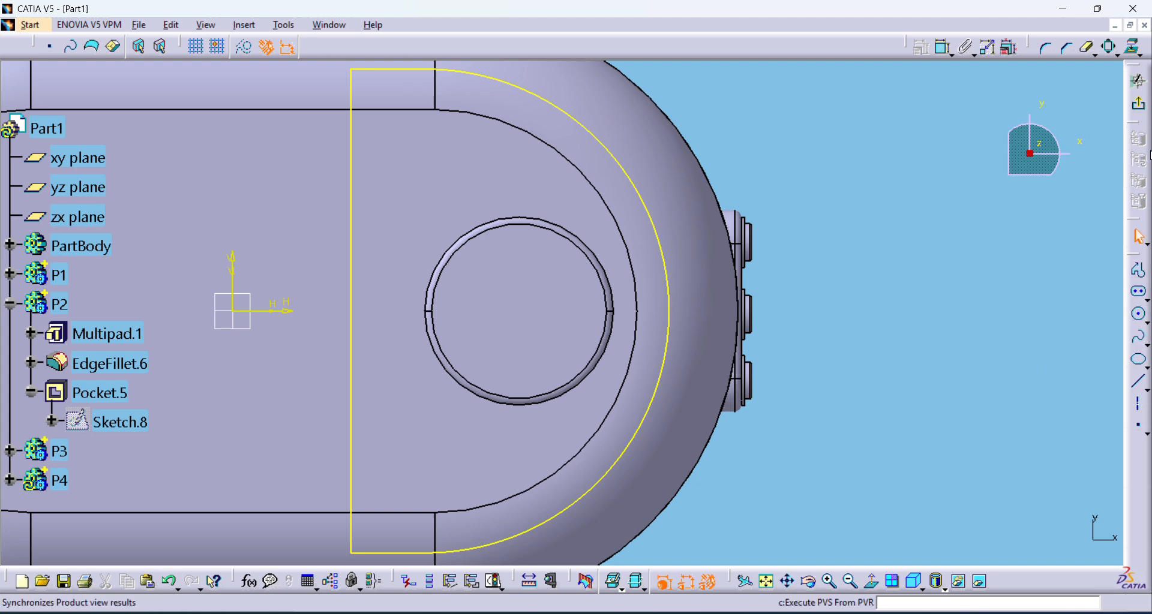
{"action": "left_click", "coordinate": [1134, 109]}
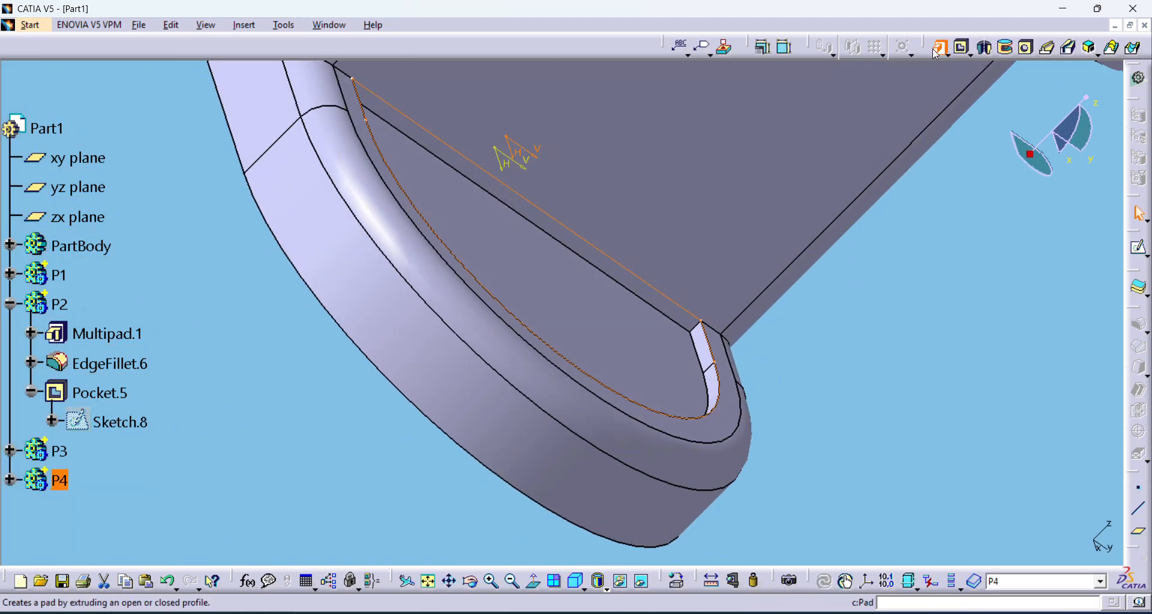
Extrude the projected D-shaped outline 0.5 mm as a pad in P4.
{"action": "left_click", "coordinate": [938, 49]}
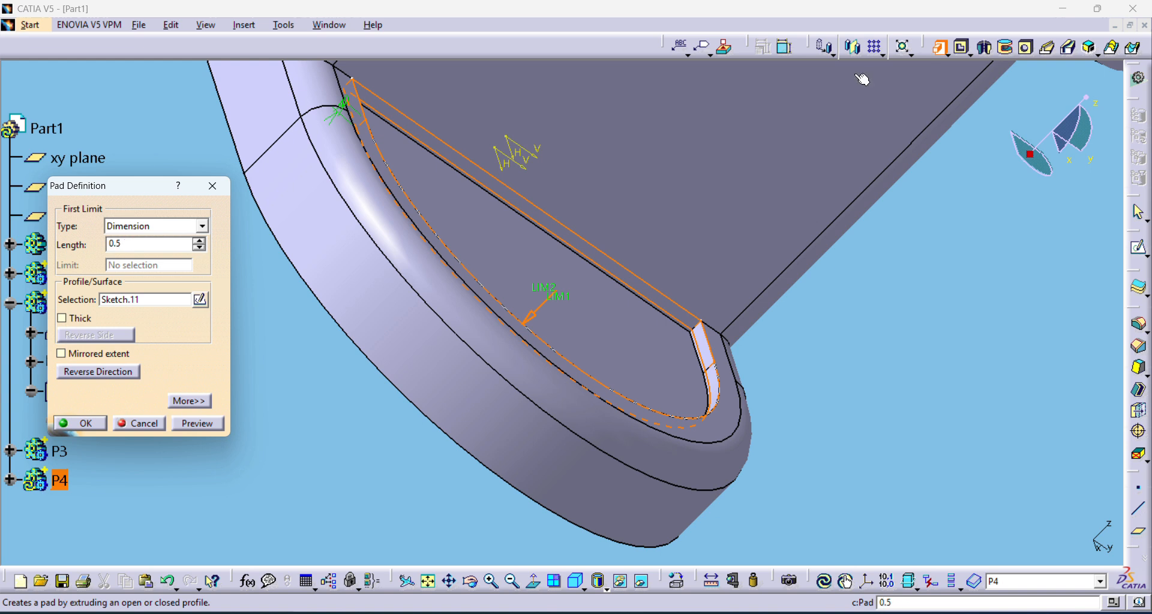
{"action": "left_click", "coordinate": [194, 427]}
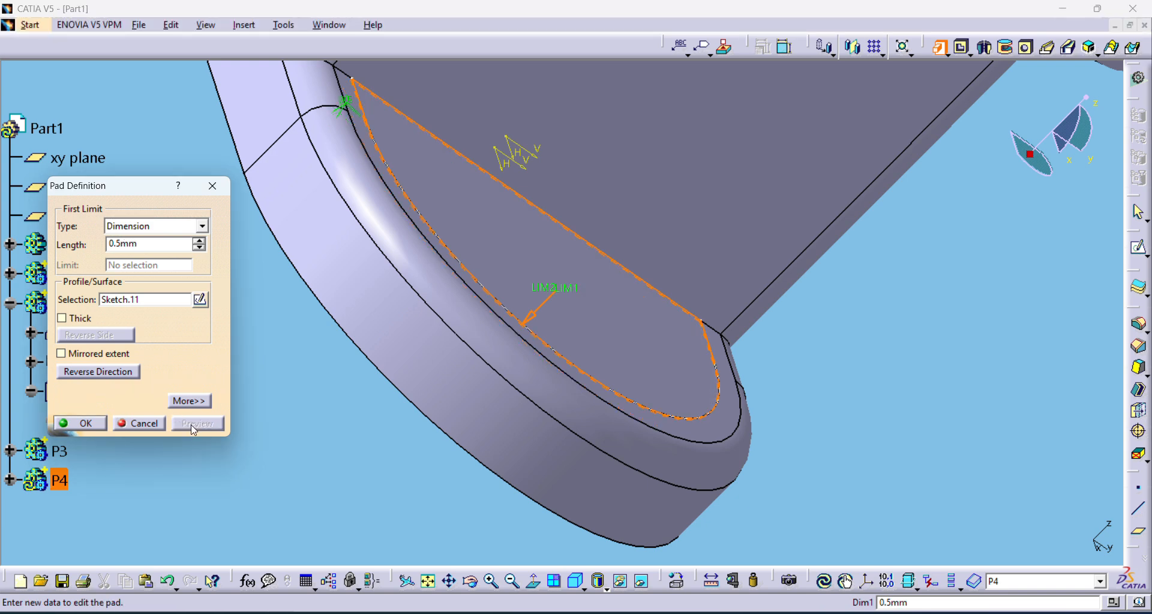
{"action": "left_click", "coordinate": [94, 428]}
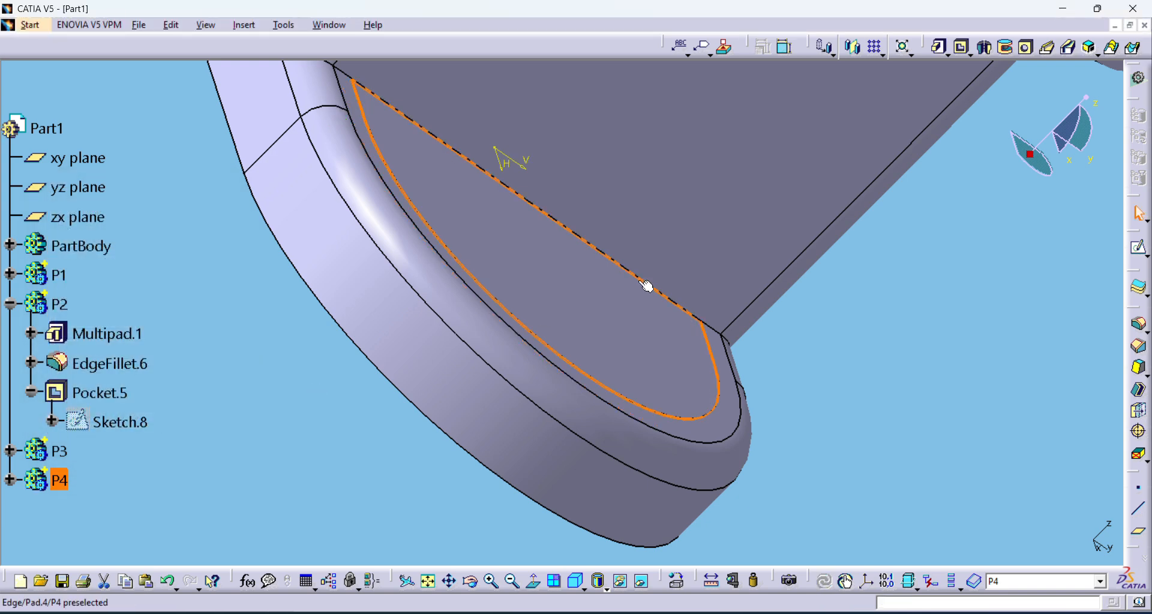
Start a sketch on the face of the thin D-shaped pad and project the face outline onto it.
{"action": "left_click", "coordinate": [1141, 248]}
{"action": "left_click", "coordinate": [720, 321]}
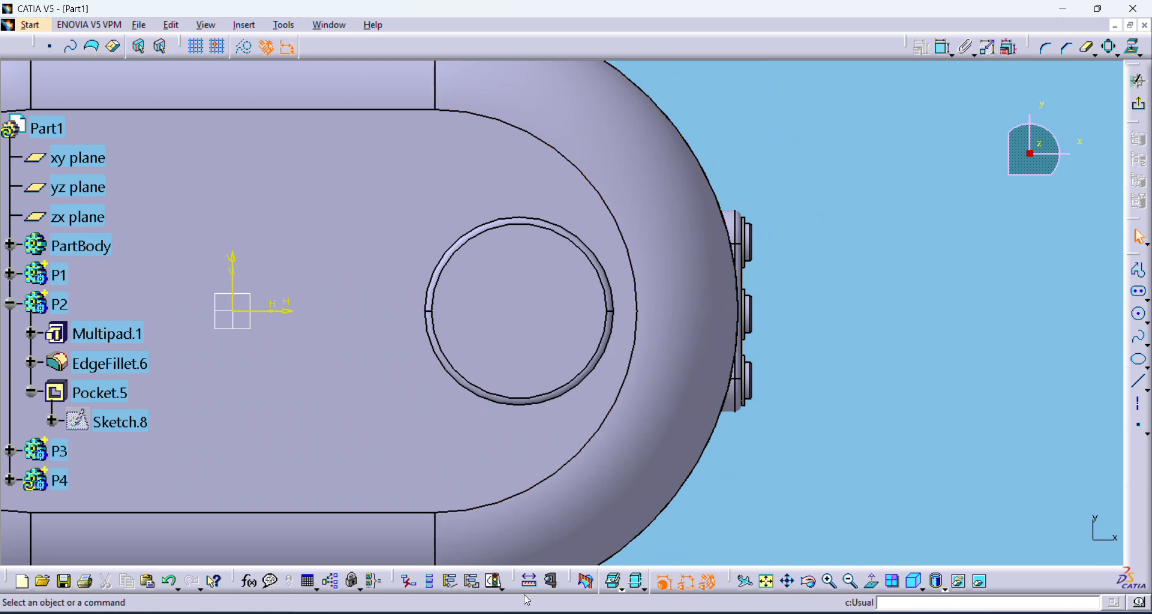
{"action": "left_click", "coordinate": [808, 581]}
{"action": "left_click_drag", "start_coordinate": [722, 522], "coordinate": [549, 343]}
{"action": "left_click", "coordinate": [549, 343]}
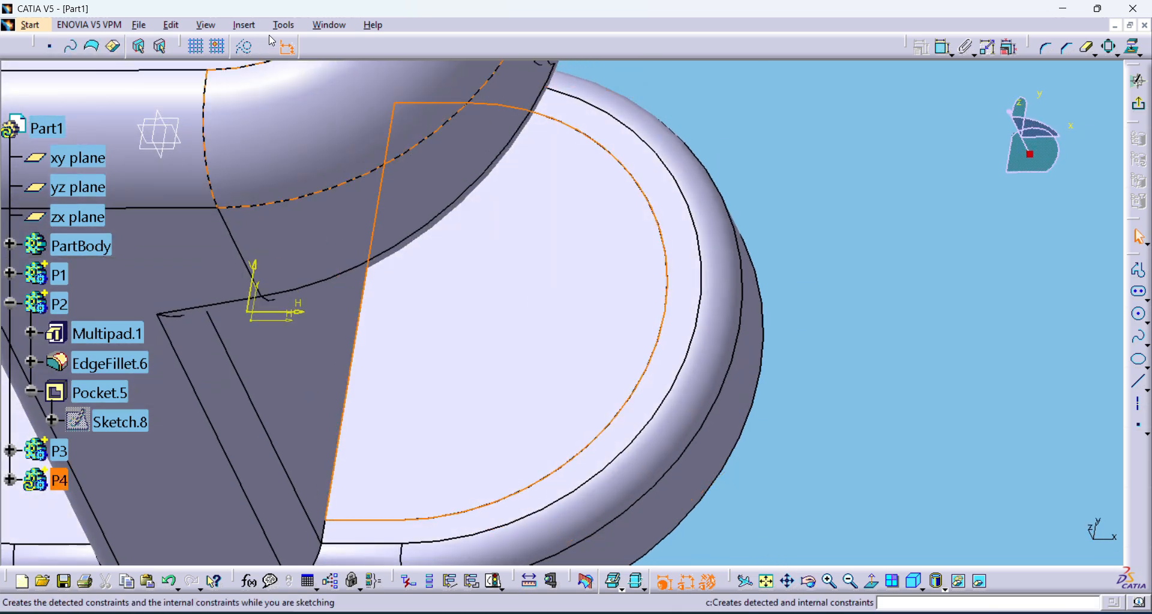
{"action": "left_click", "coordinate": [243, 25]}
{"action": "mouse_move", "coordinate": [270, 95]}
{"action": "mouse_move", "coordinate": [386, 162]}
{"action": "left_click", "coordinate": [506, 171]}
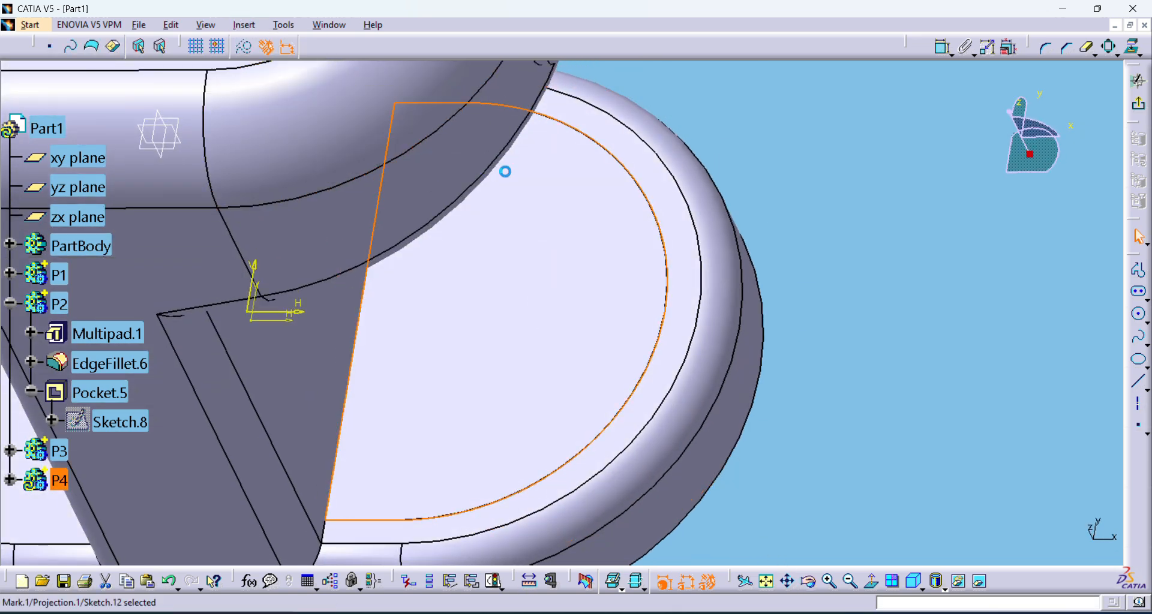
{"action": "left_click", "coordinate": [872, 581]}
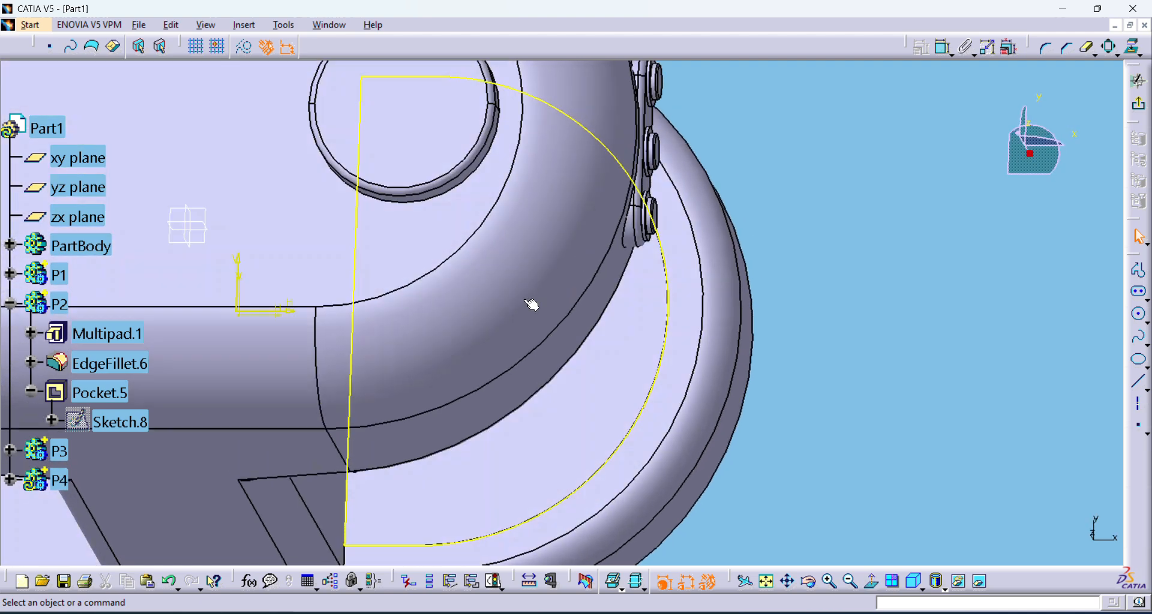
Sketch two horizontal lines from the projected outline's vertical edge to its arc, about 48 mm and 44 mm above the horizontal axis.
{"action": "left_click", "coordinate": [789, 583]}
{"action": "left_click_drag", "start_coordinate": [717, 489], "coordinate": [789, 503]}
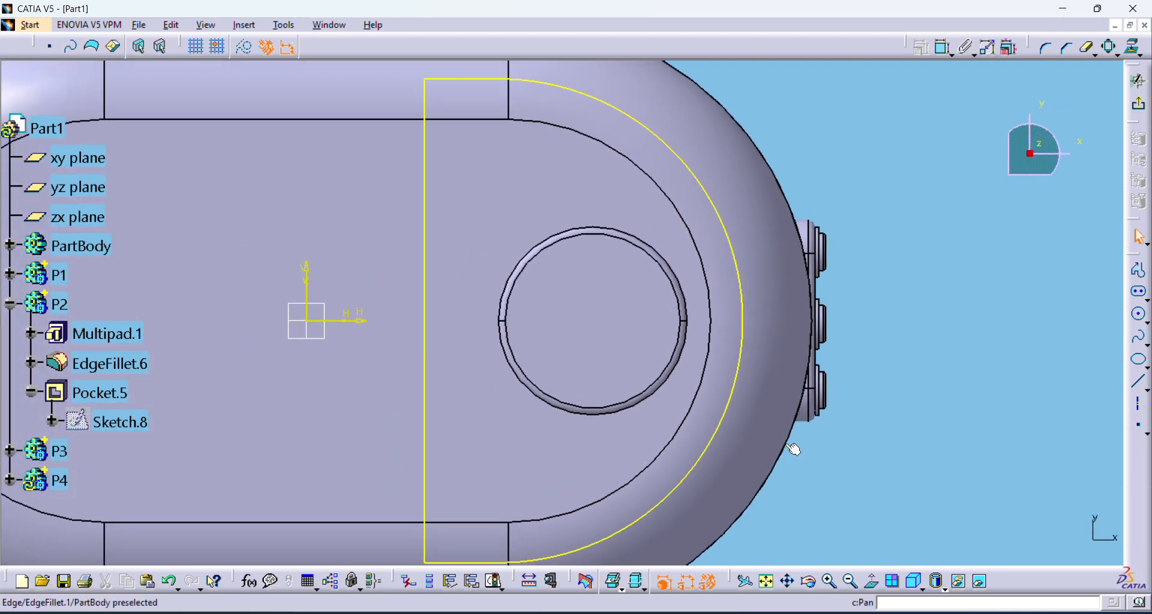
{"action": "left_click", "coordinate": [1133, 273]}
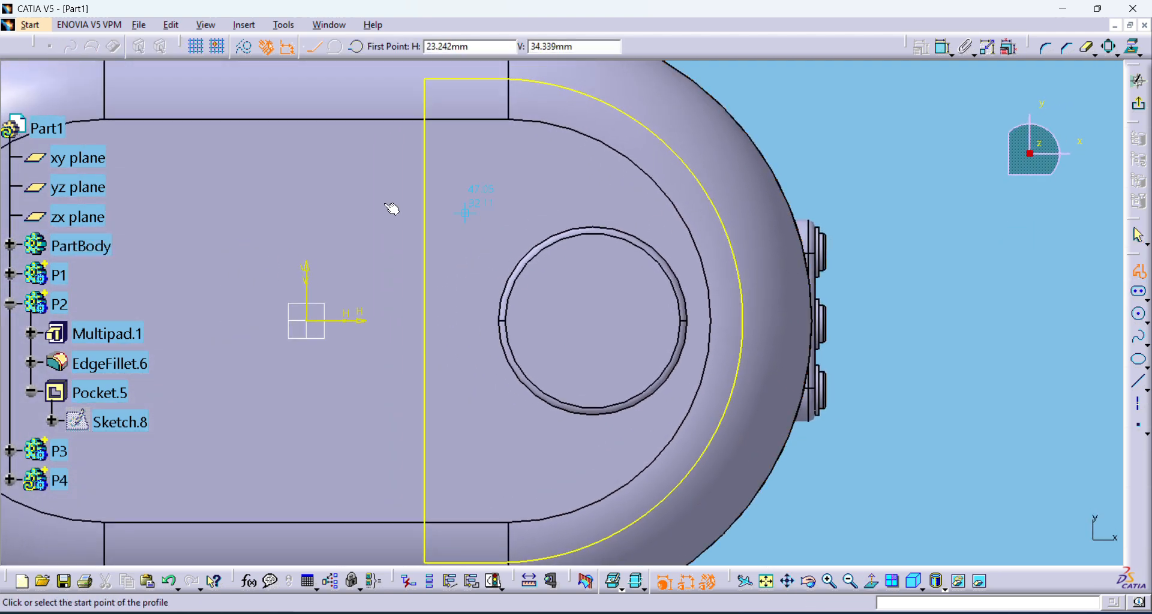
{"action": "left_click", "coordinate": [430, 154]}
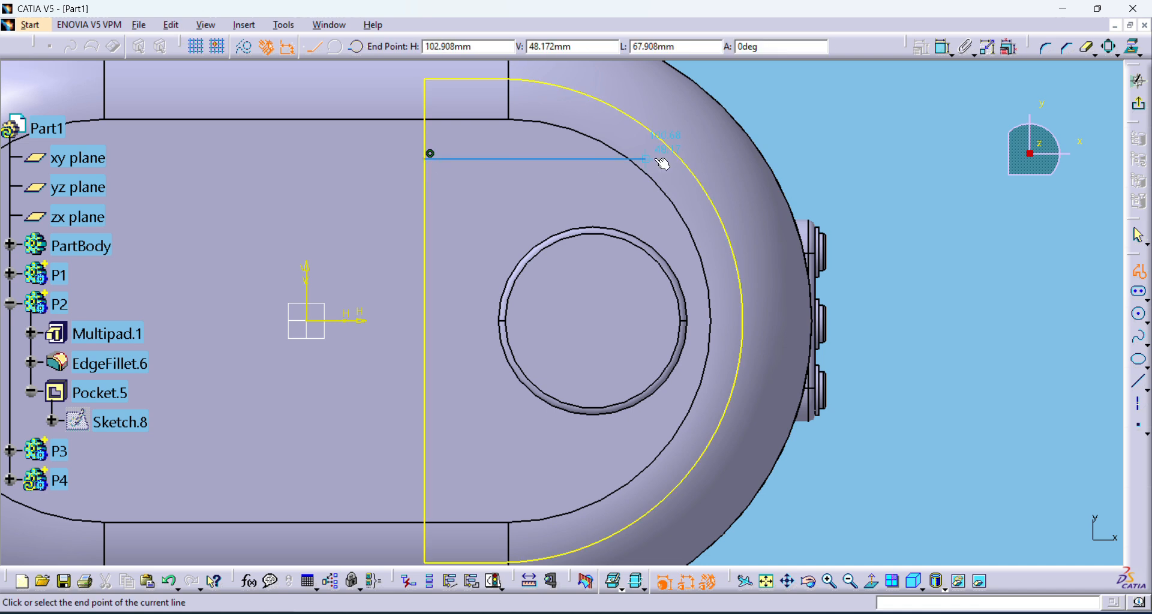
{"action": "left_click", "coordinate": [683, 161]}
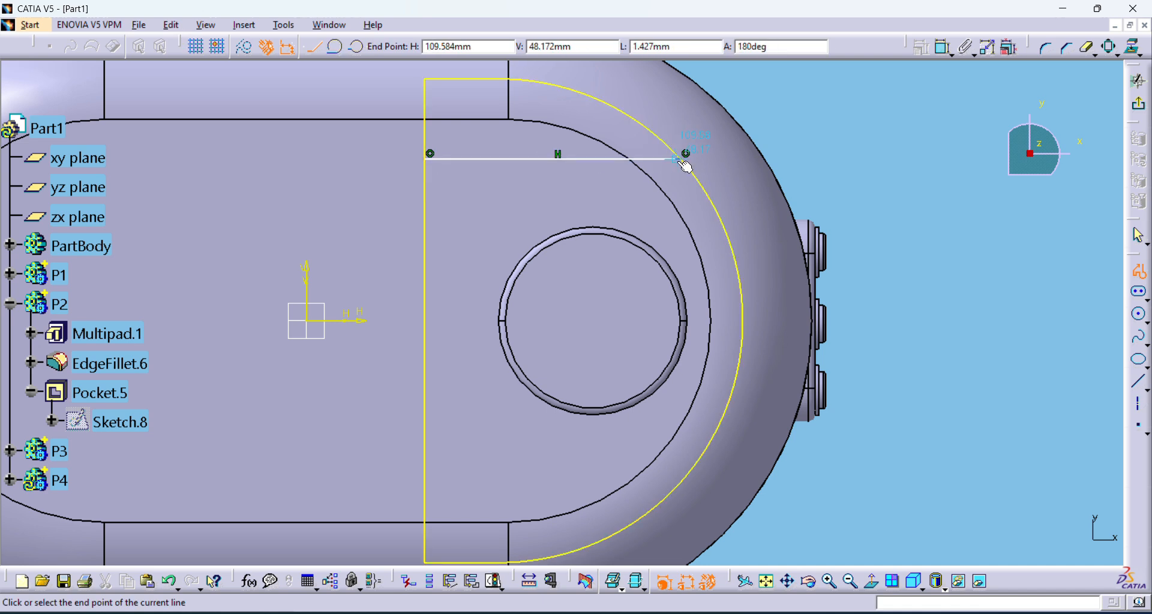
{"action": "key", "text": "Escape"}
{"action": "left_click", "coordinate": [1138, 271]}
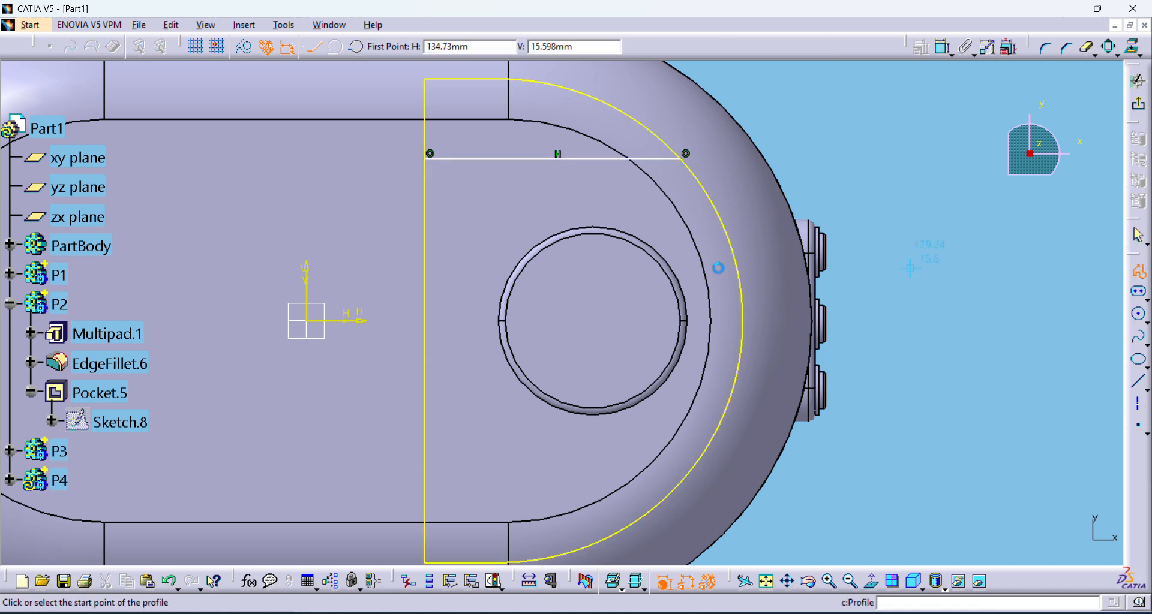
{"action": "left_click", "coordinate": [430, 169]}
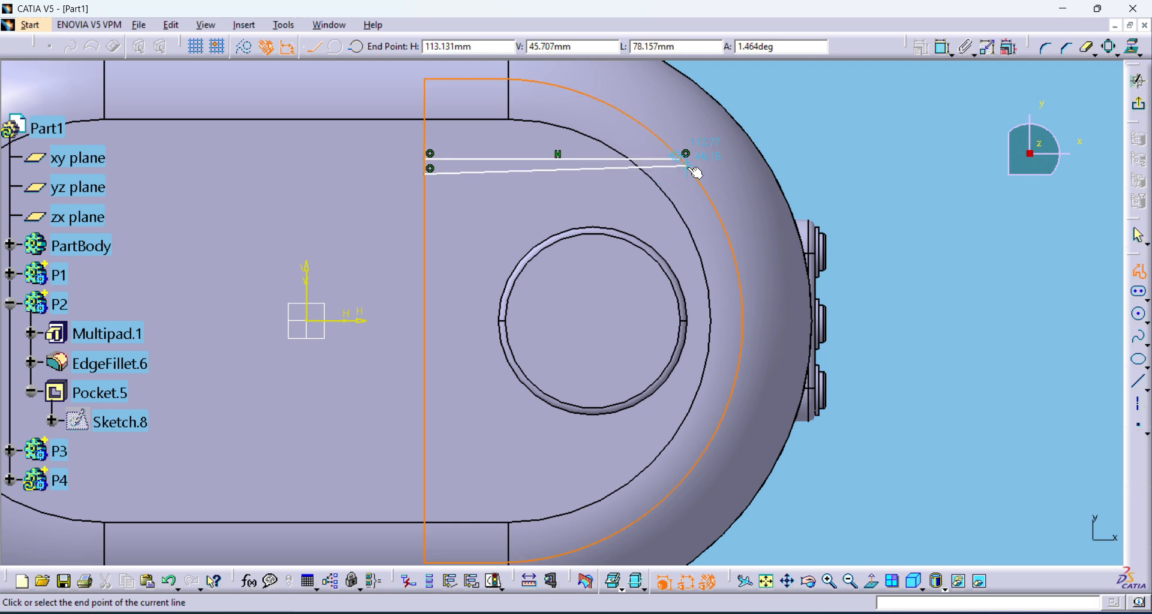
{"action": "double_click", "coordinate": [690, 174]}
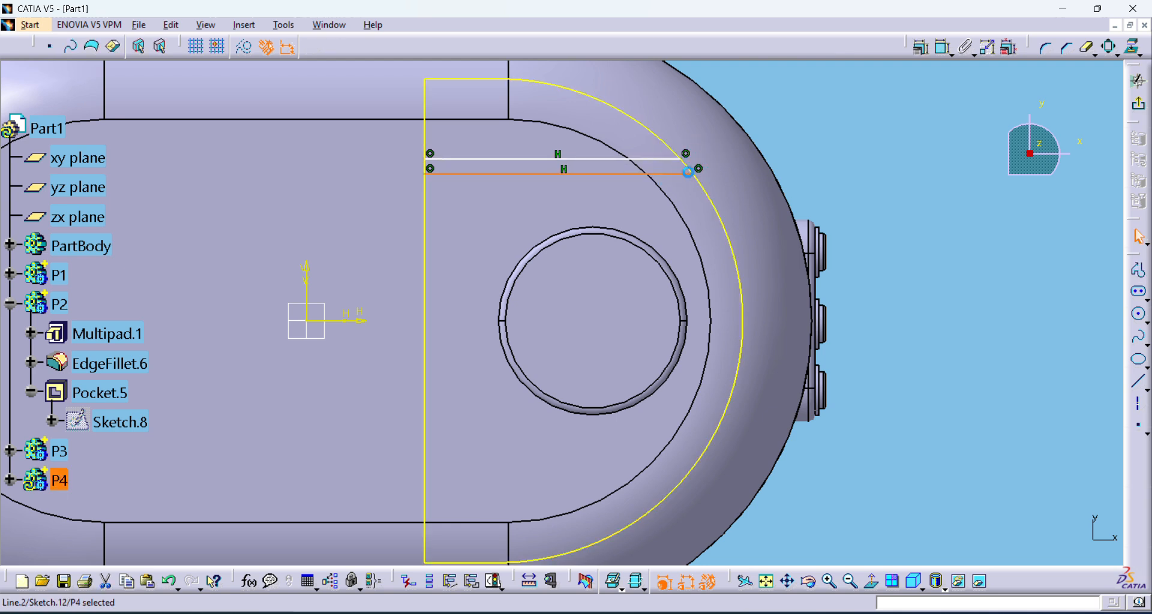
Sketch two horizontal lines from the outline's vertical edge to its arc, about 56 mm and 59 mm below the horizontal axis.
{"action": "left_click", "coordinate": [1138, 291]}
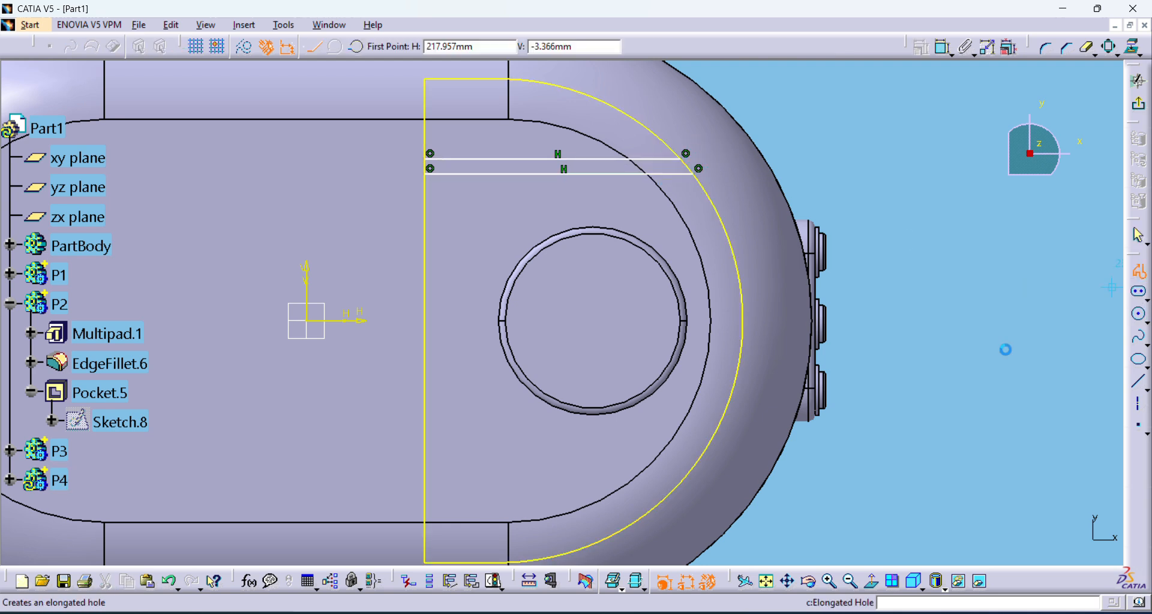
{"action": "left_click", "coordinate": [430, 502]}
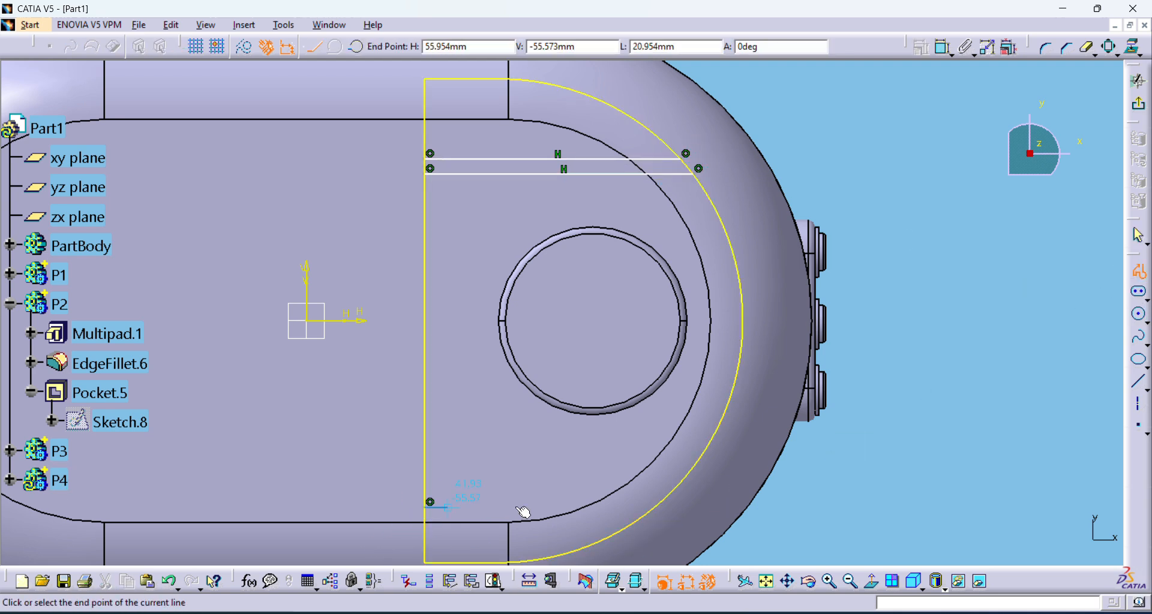
{"action": "double_click", "coordinate": [663, 507]}
{"action": "left_click", "coordinate": [1139, 270]}
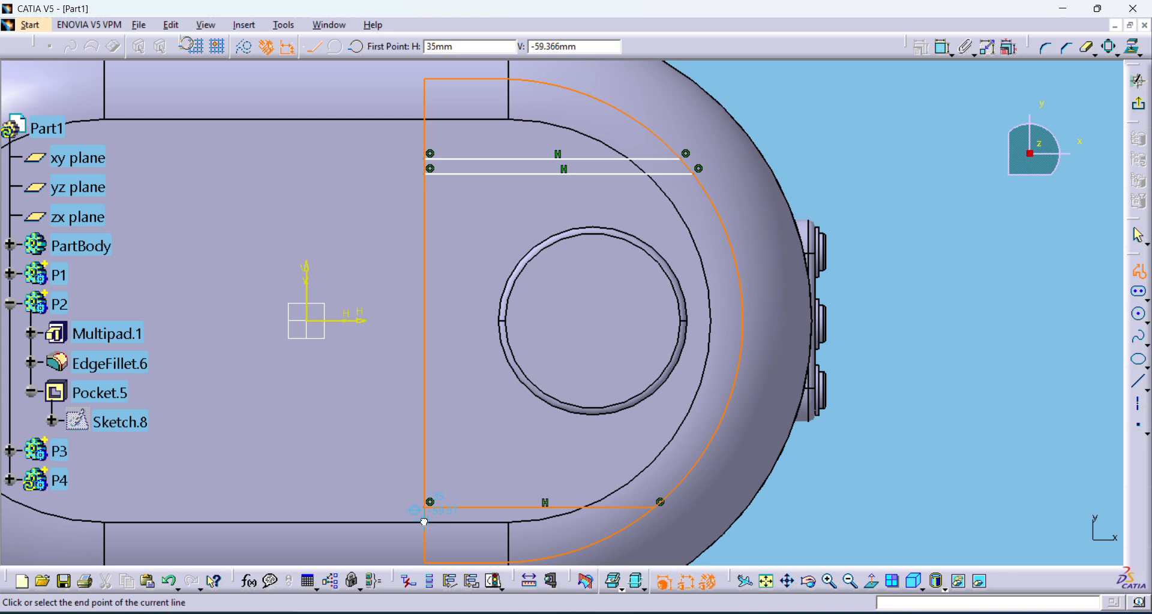
{"action": "left_click", "coordinate": [424, 522]}
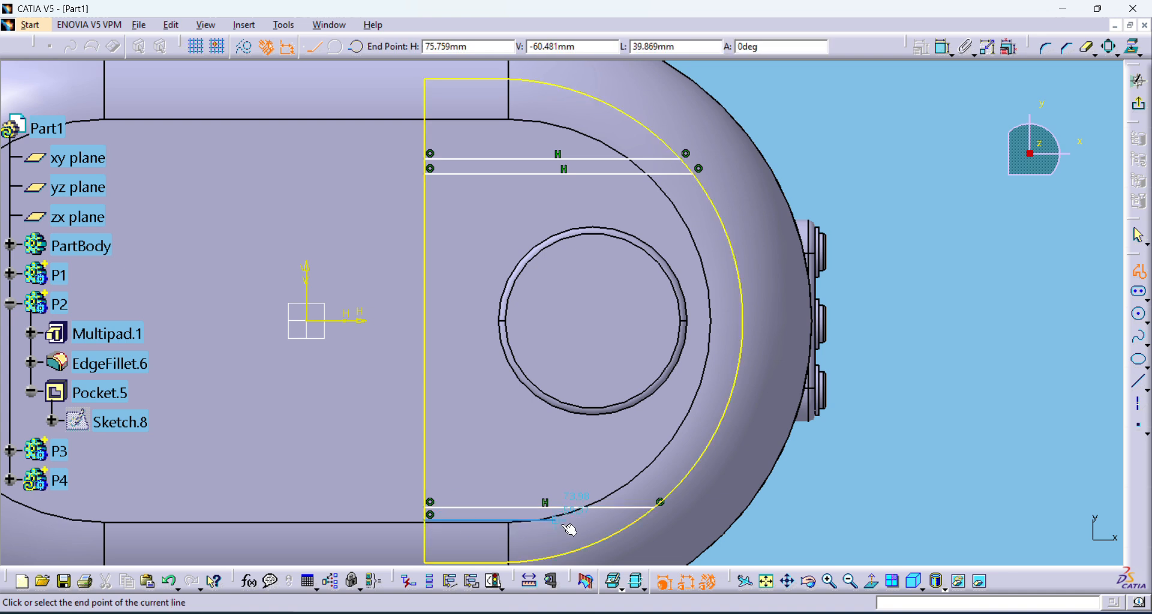
{"action": "double_click", "coordinate": [642, 516]}
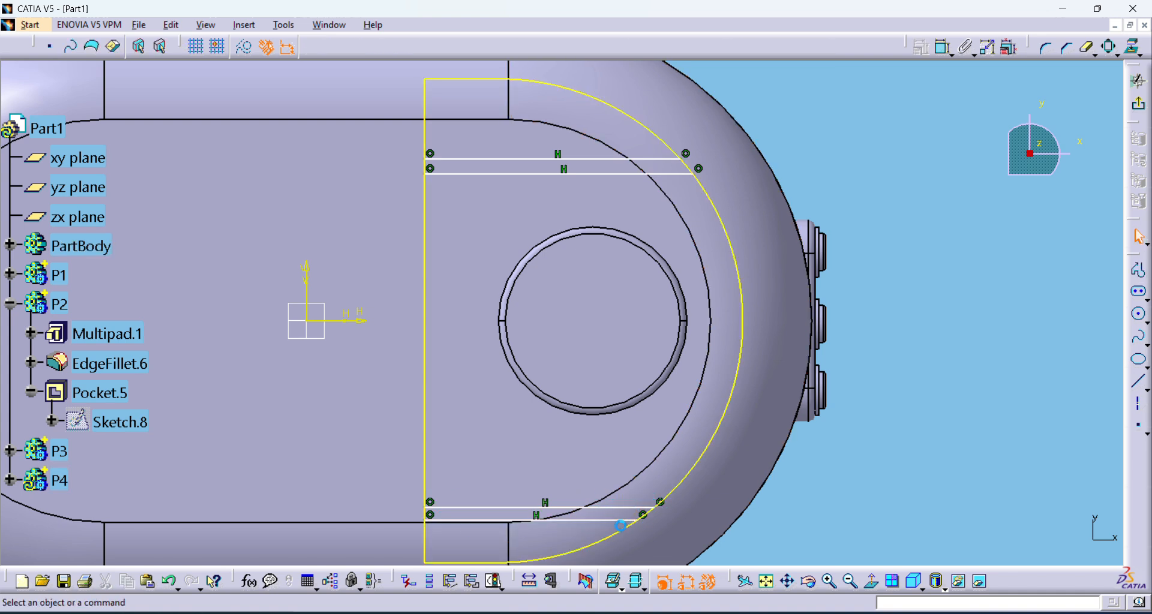
Sketch two horizontal lines across the outline, about 16 mm and 9 mm above the horizontal axis.
{"action": "left_click", "coordinate": [1138, 270]}
{"action": "left_click", "coordinate": [430, 260]}
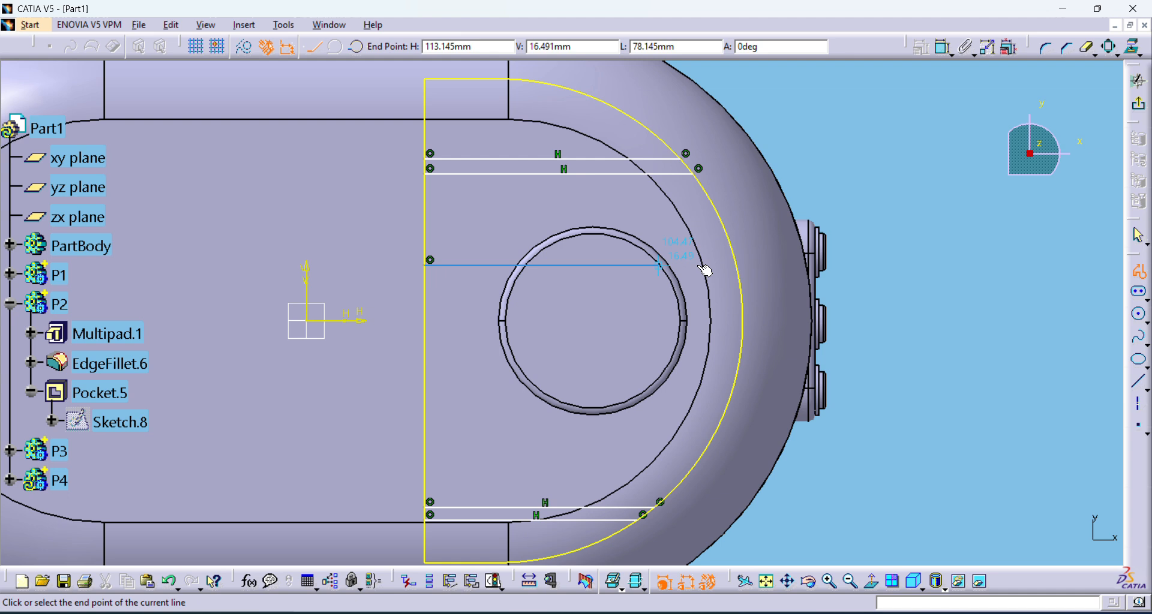
{"action": "double_click", "coordinate": [741, 265]}
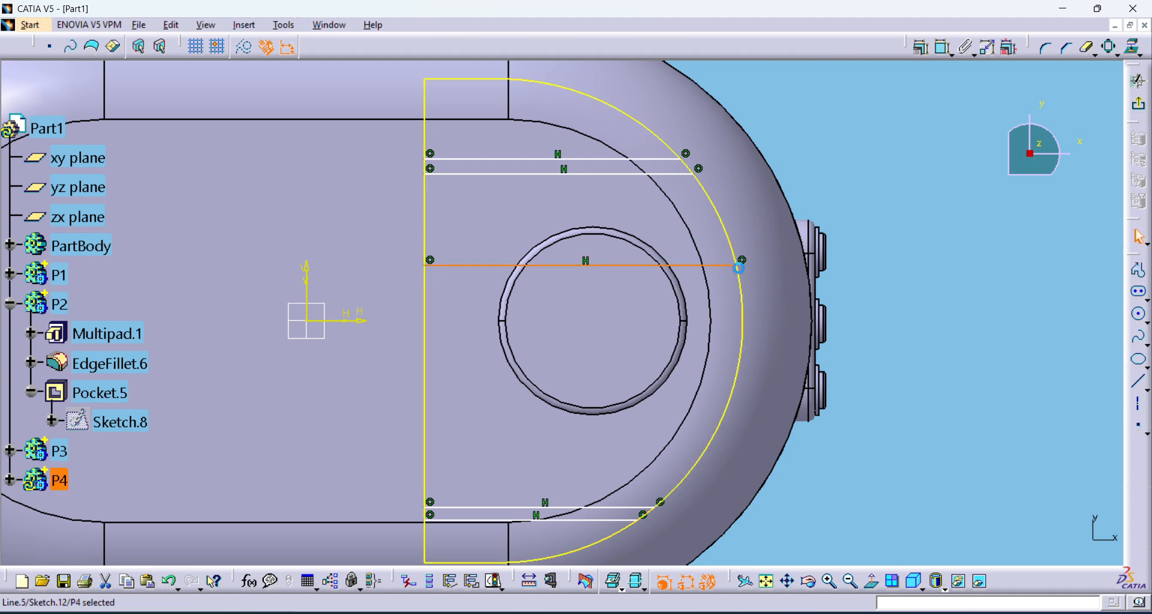
{"action": "left_click", "coordinate": [1136, 276]}
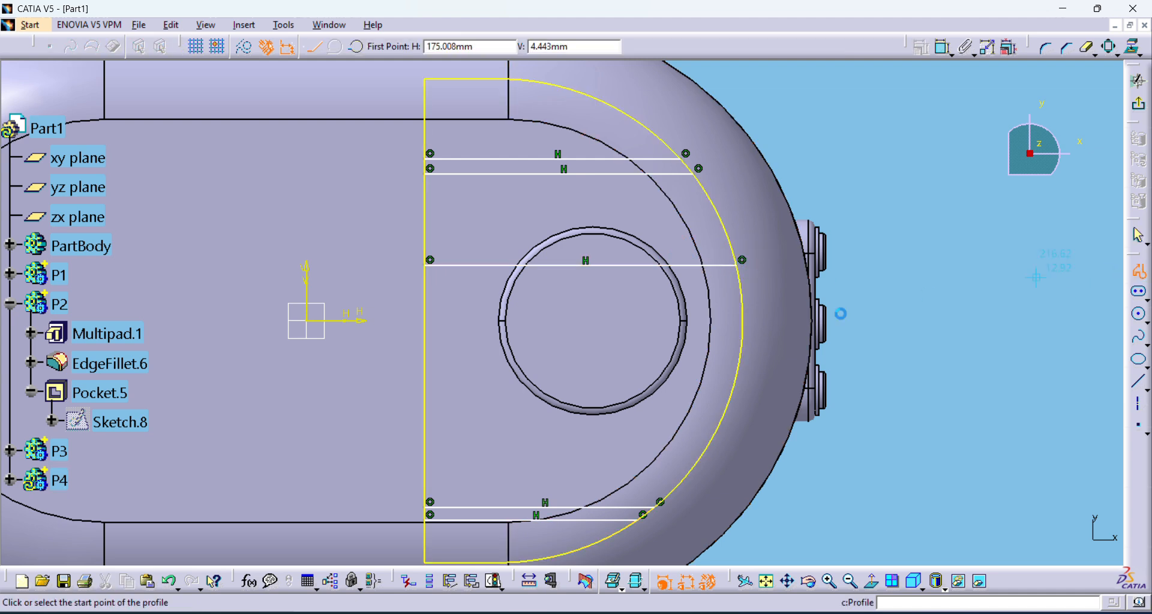
{"action": "left_click", "coordinate": [430, 294]}
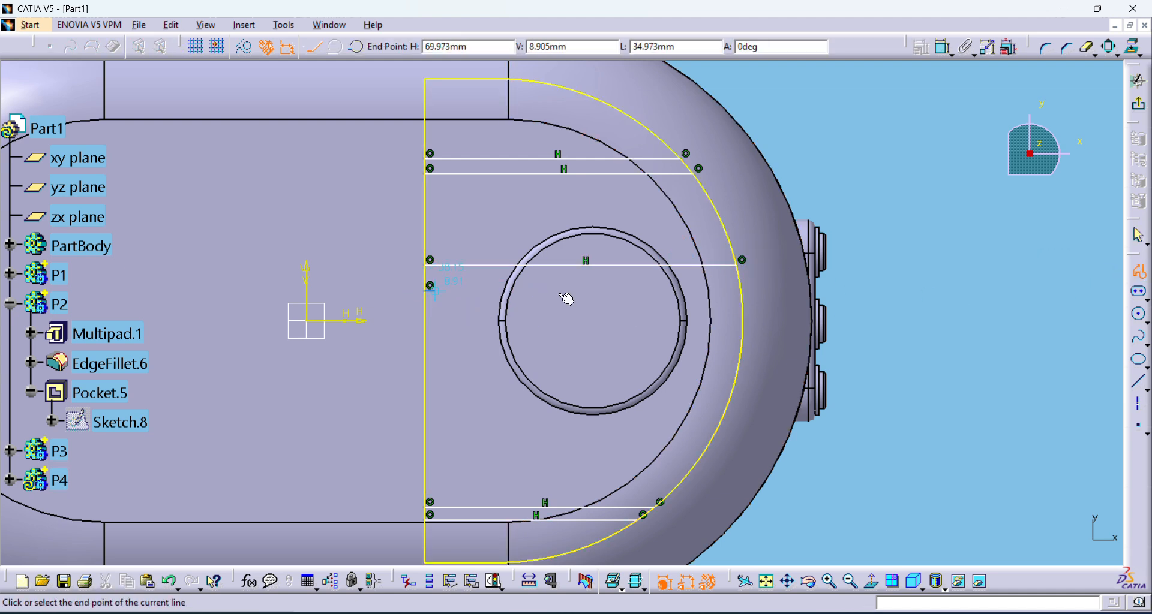
{"action": "left_click", "coordinate": [741, 295]}
{"action": "key", "text": "Escape"}
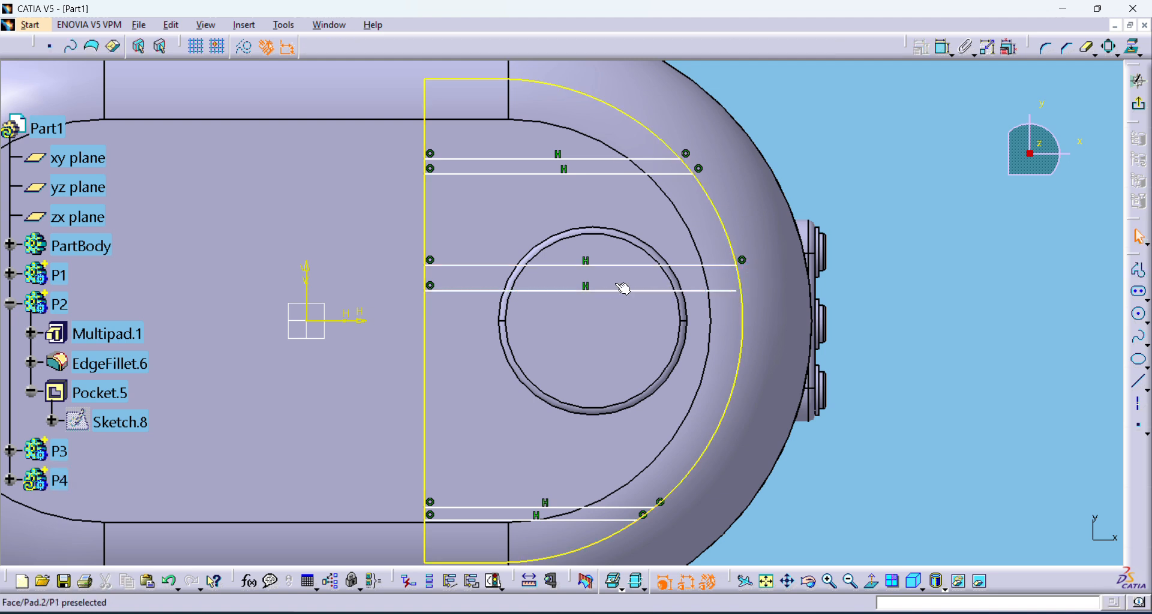
Mirror the two lines just above the horizontal axis about that axis using Symmetry.
{"action": "left_click", "coordinate": [460, 264]}
{"action": "left_click", "coordinate": [477, 292], "text": "ctrl"}
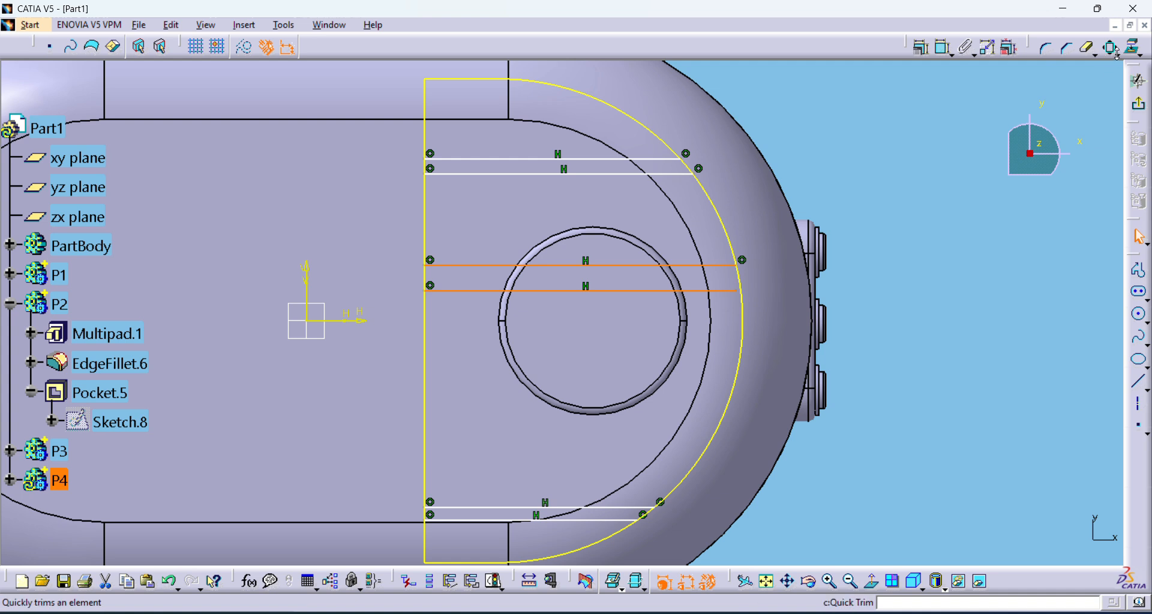
{"action": "left_click", "coordinate": [1099, 60]}
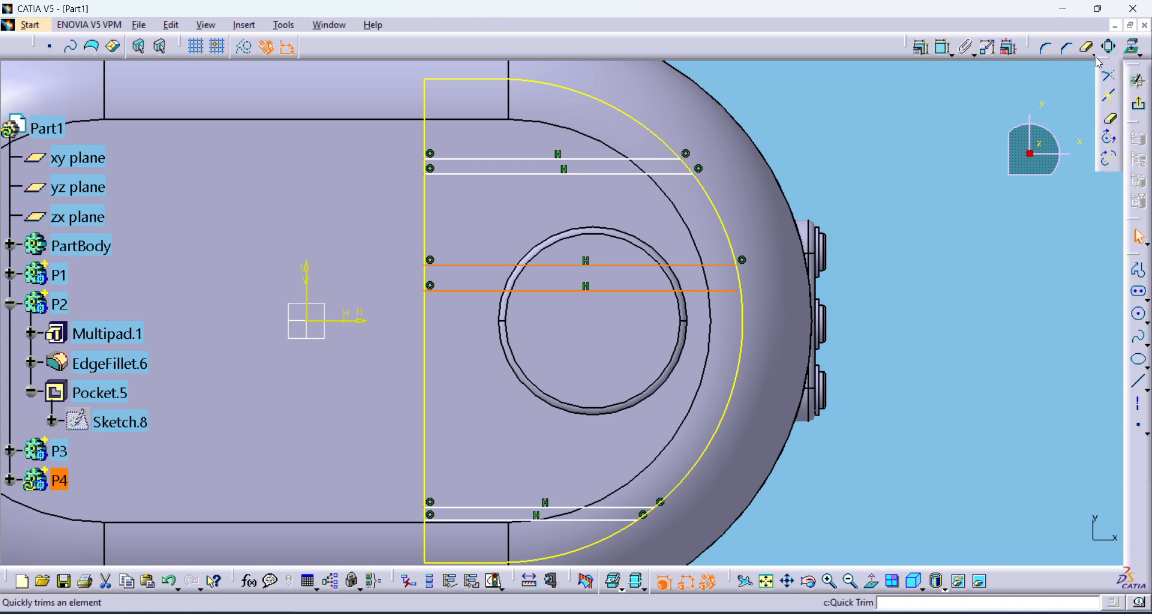
{"action": "left_click", "coordinate": [1136, 58]}
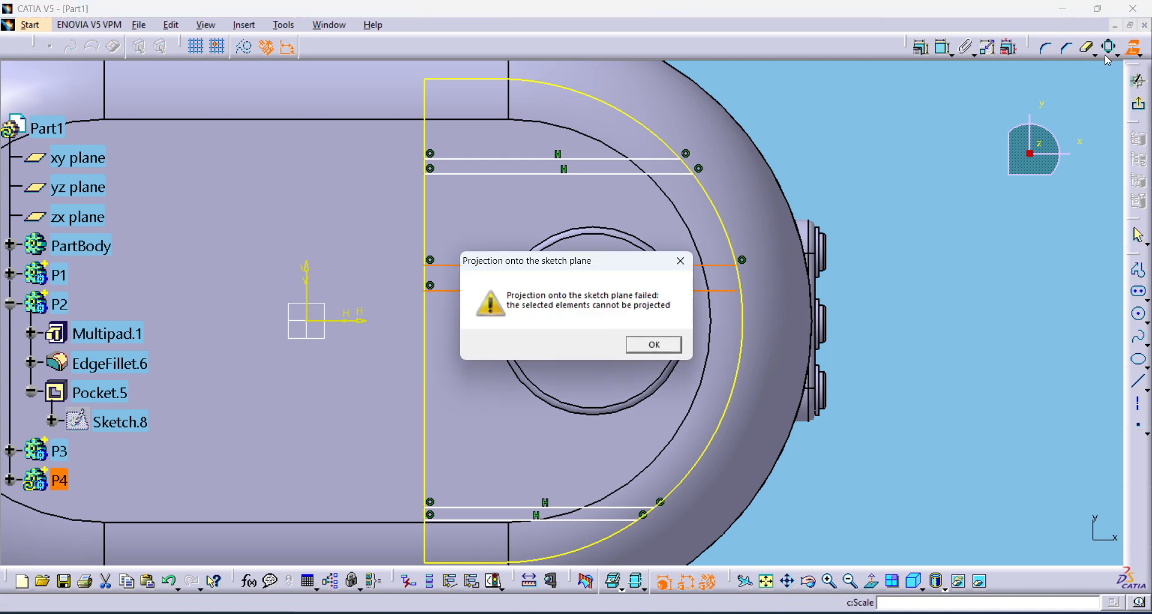
{"action": "key", "text": "Return"}
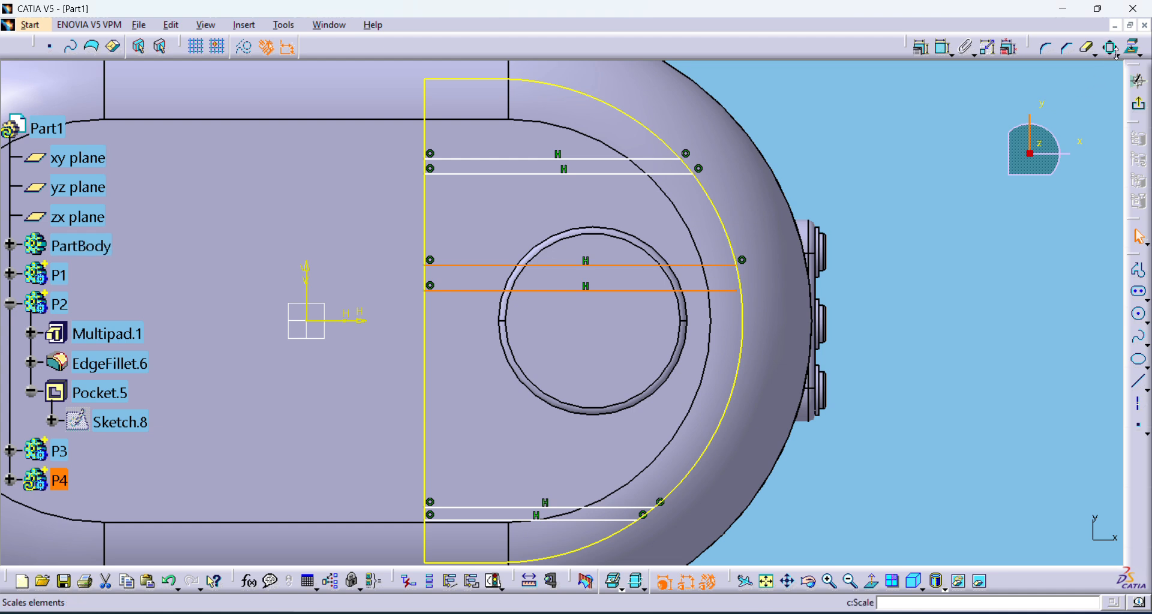
{"action": "left_click", "coordinate": [1119, 58]}
{"action": "left_click", "coordinate": [1136, 139]}
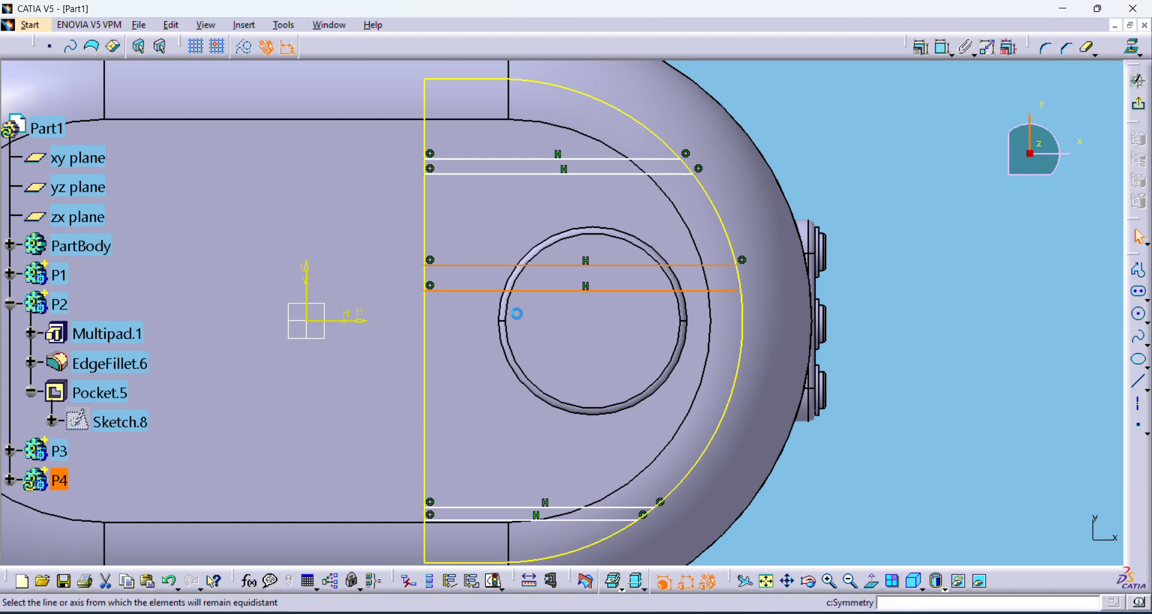
{"action": "left_click", "coordinate": [332, 326]}
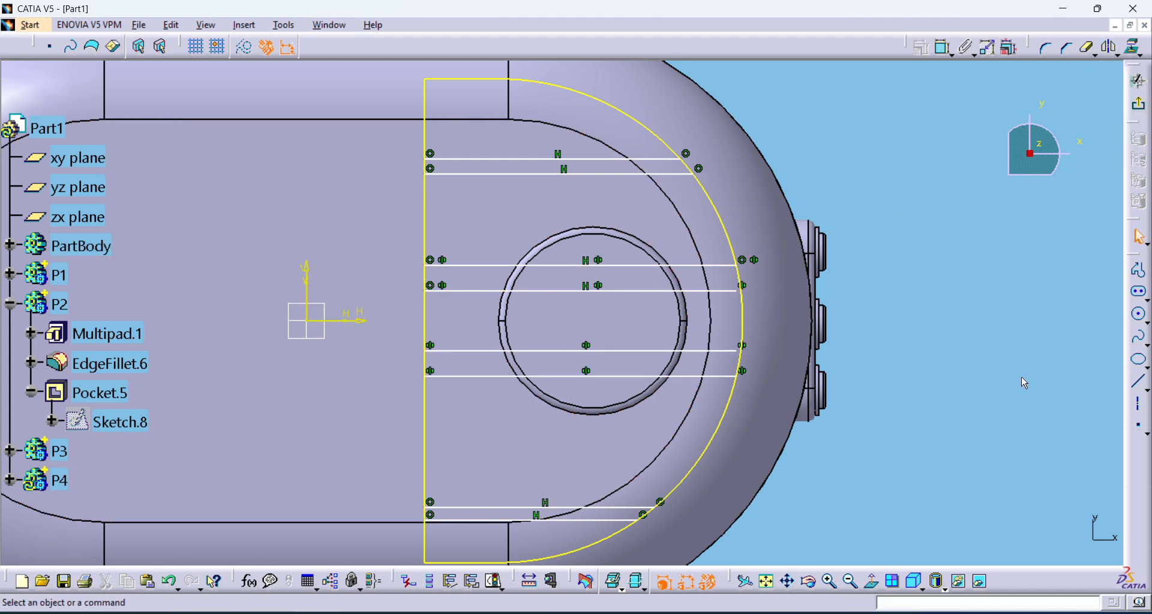
Constrain the arc-side endpoint of the line about 9 mm above the horizontal axis to lie on the projected outline.
{"action": "left_click", "coordinate": [739, 349]}
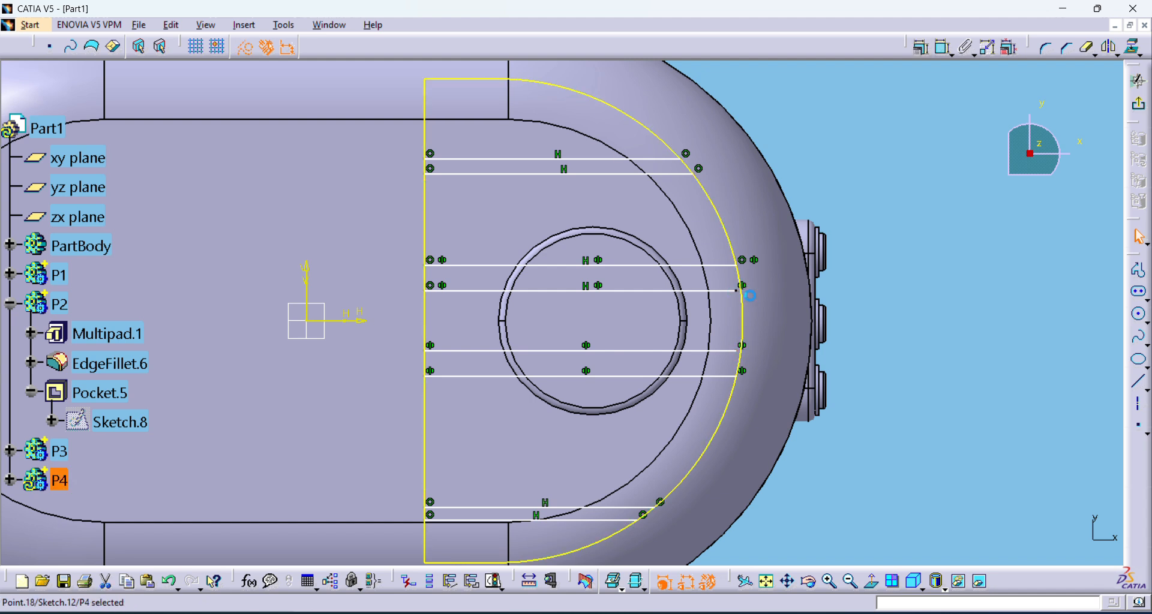
{"action": "left_click", "coordinate": [743, 298]}
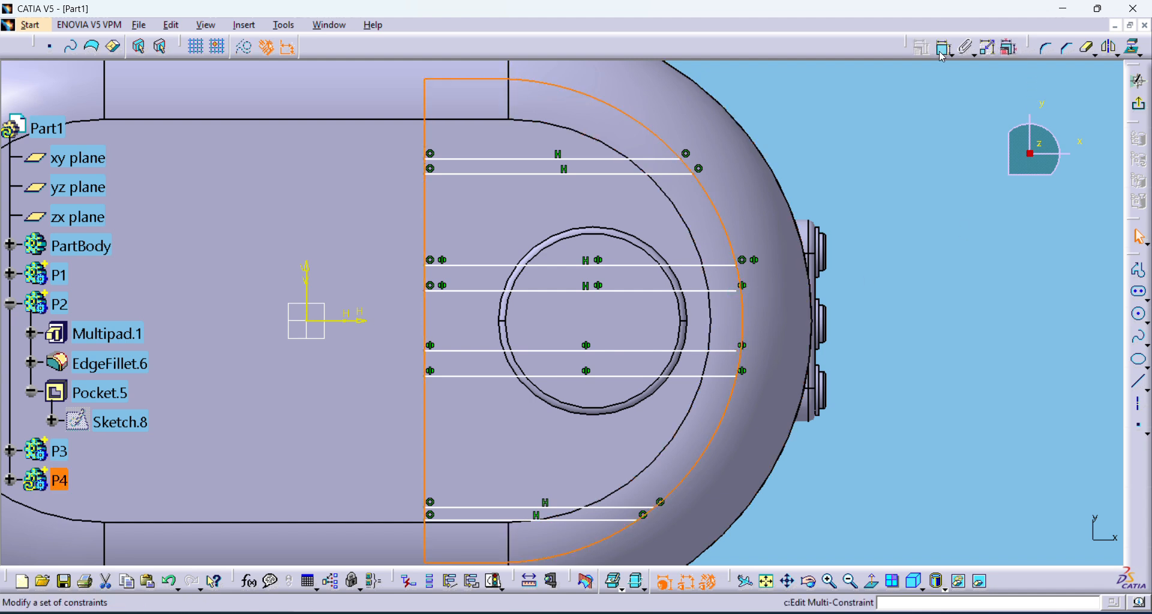
{"action": "left_click", "coordinate": [856, 252]}
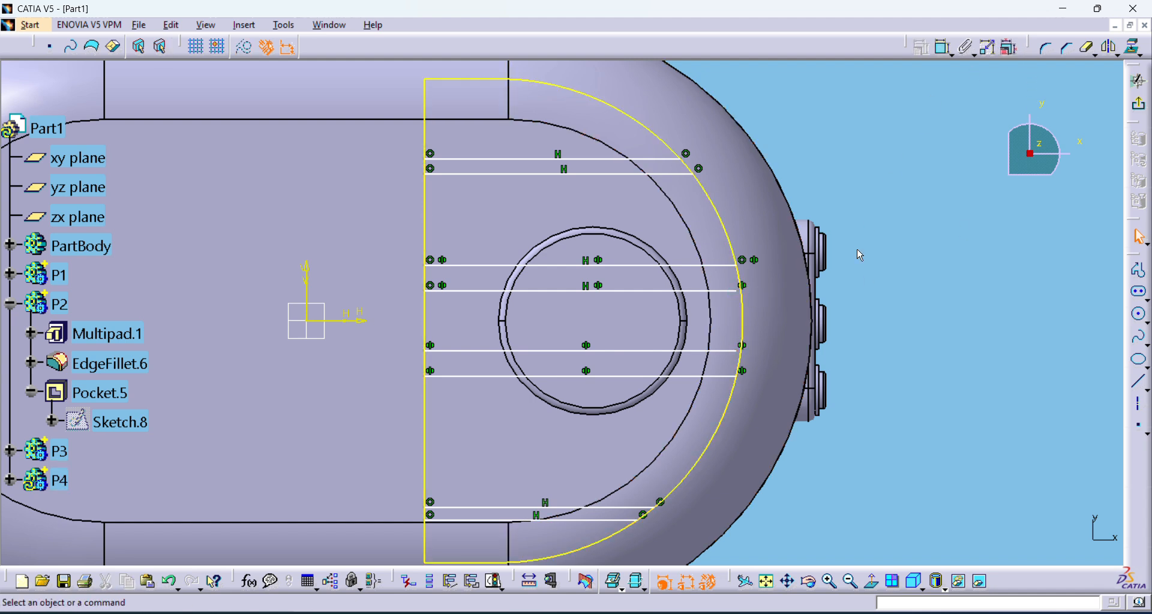
{"action": "left_click", "coordinate": [741, 296]}
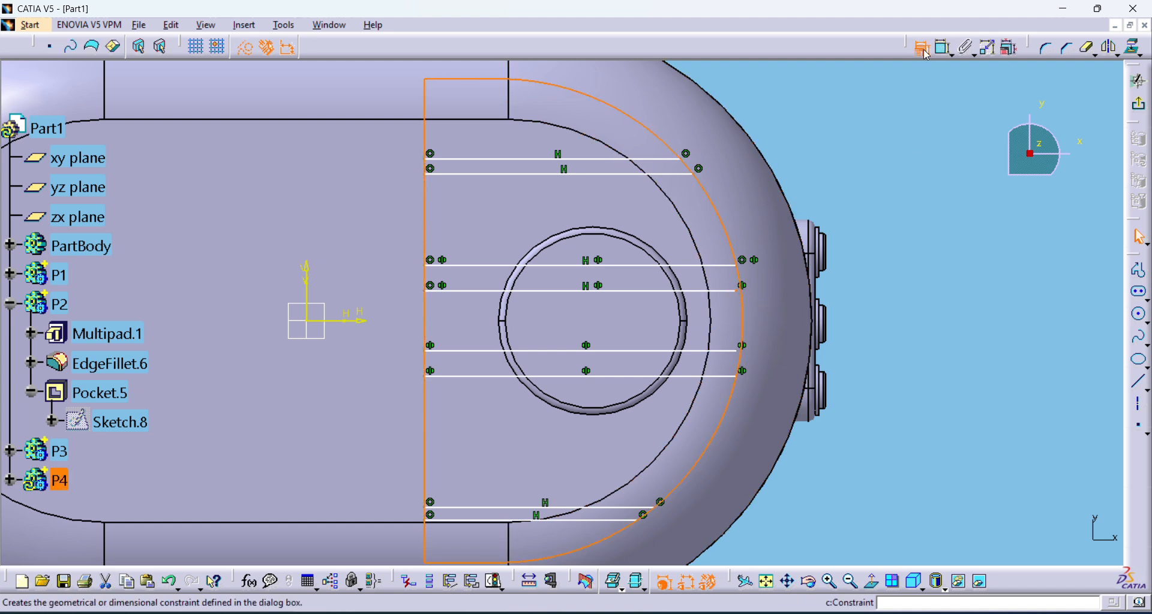
{"action": "left_click", "coordinate": [945, 47]}
{"action": "left_click", "coordinate": [1040, 399]}
{"action": "left_click", "coordinate": [1028, 544]}
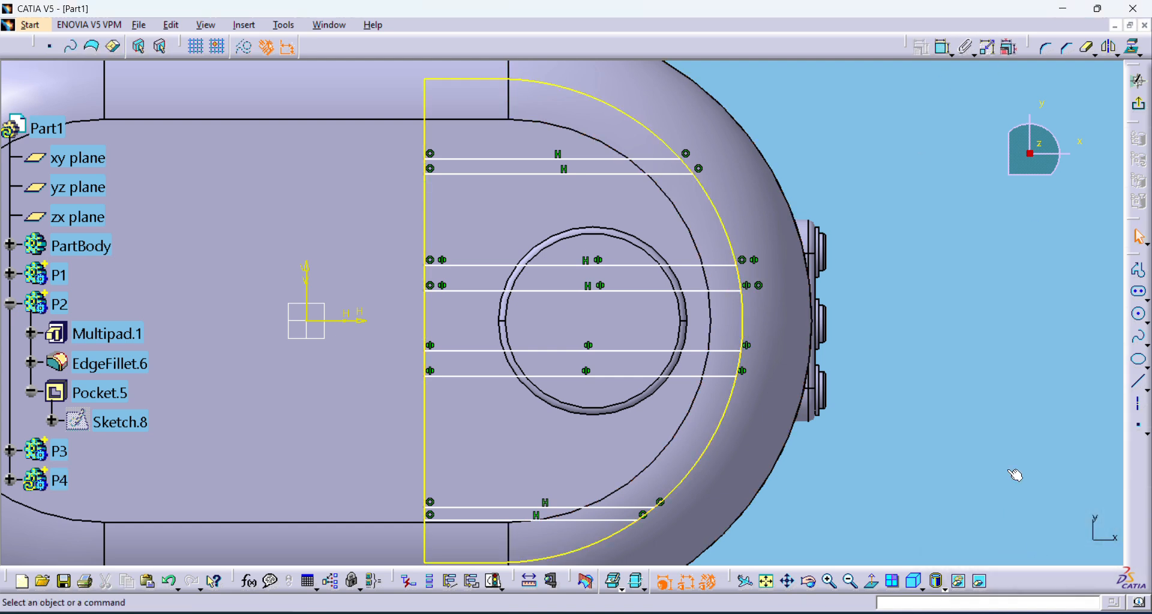
Try to remove parts of the projected outline with Quick Trim and by deletion, and undo the deletion.
{"action": "left_click", "coordinate": [1092, 59]}
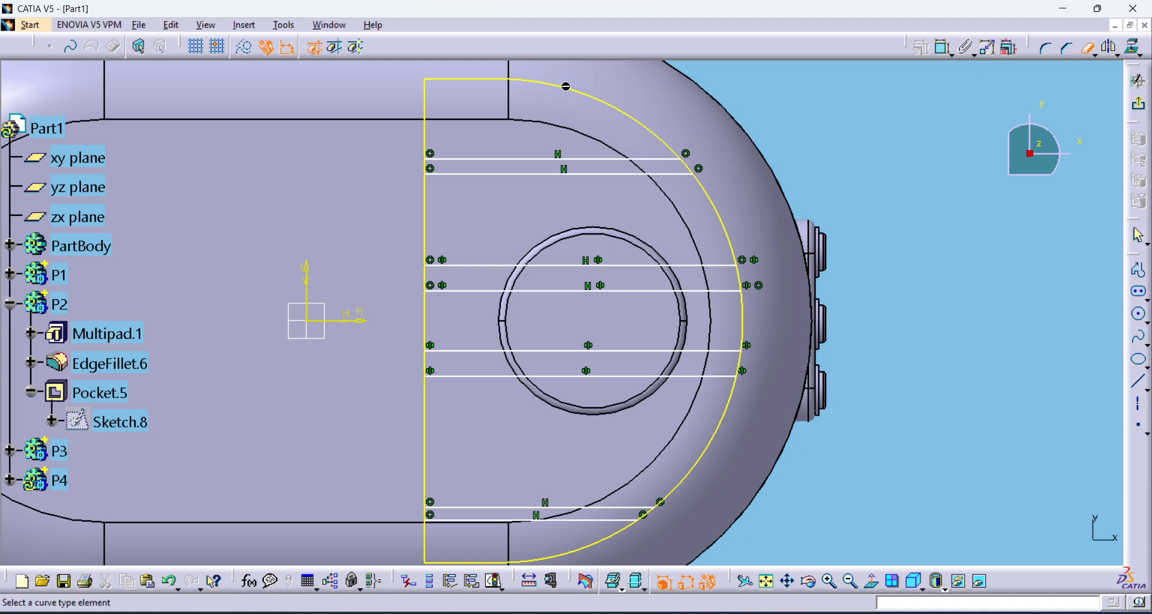
{"action": "left_click", "coordinate": [1087, 53]}
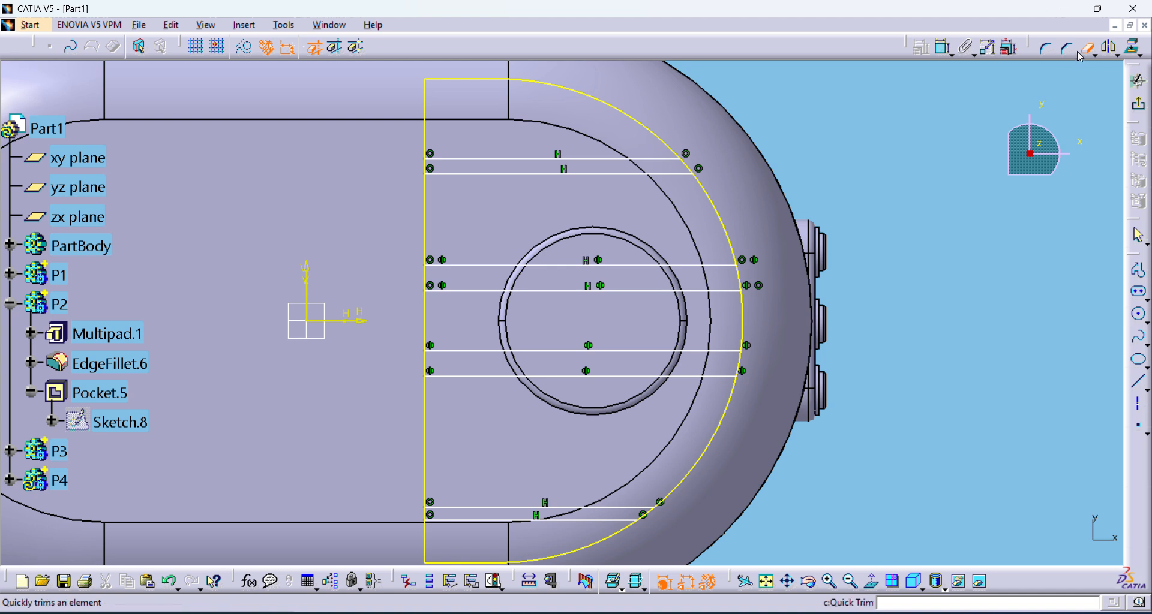
{"action": "left_click", "coordinate": [662, 143]}
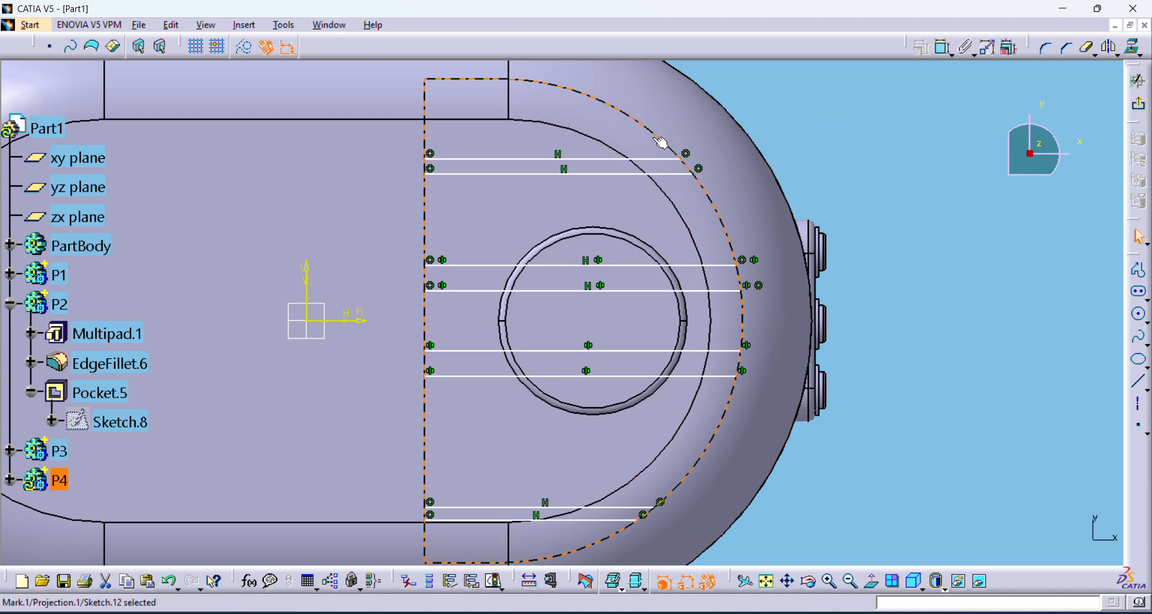
{"action": "key", "text": "Delete"}
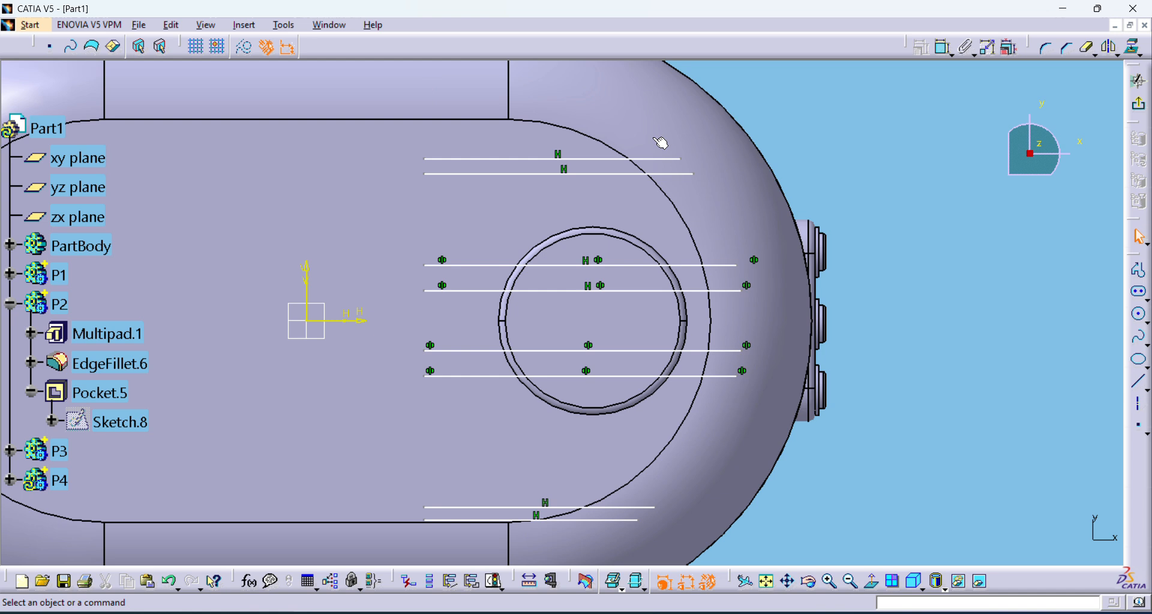
{"action": "key", "text": "ctrl+z"}
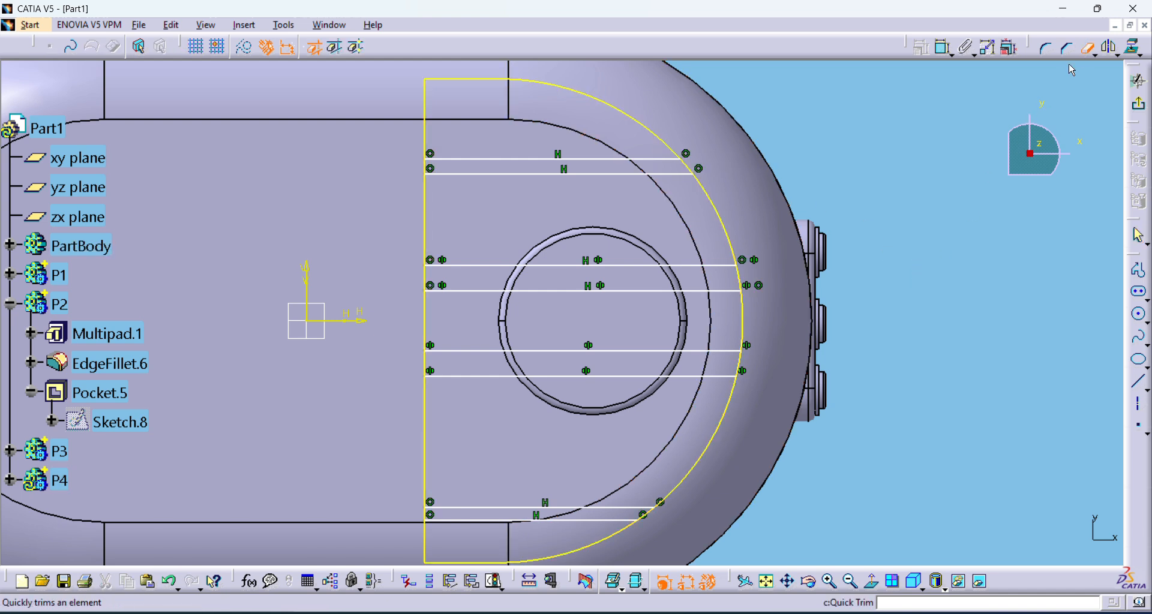
{"action": "left_click", "coordinate": [1090, 49]}
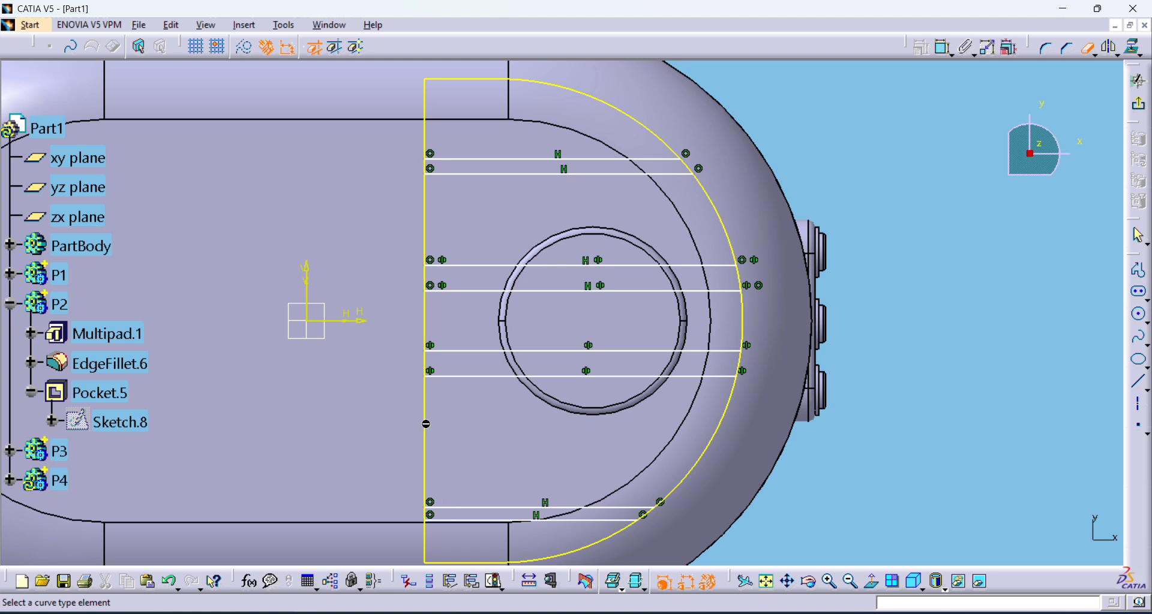
{"action": "key", "text": "Escape"}
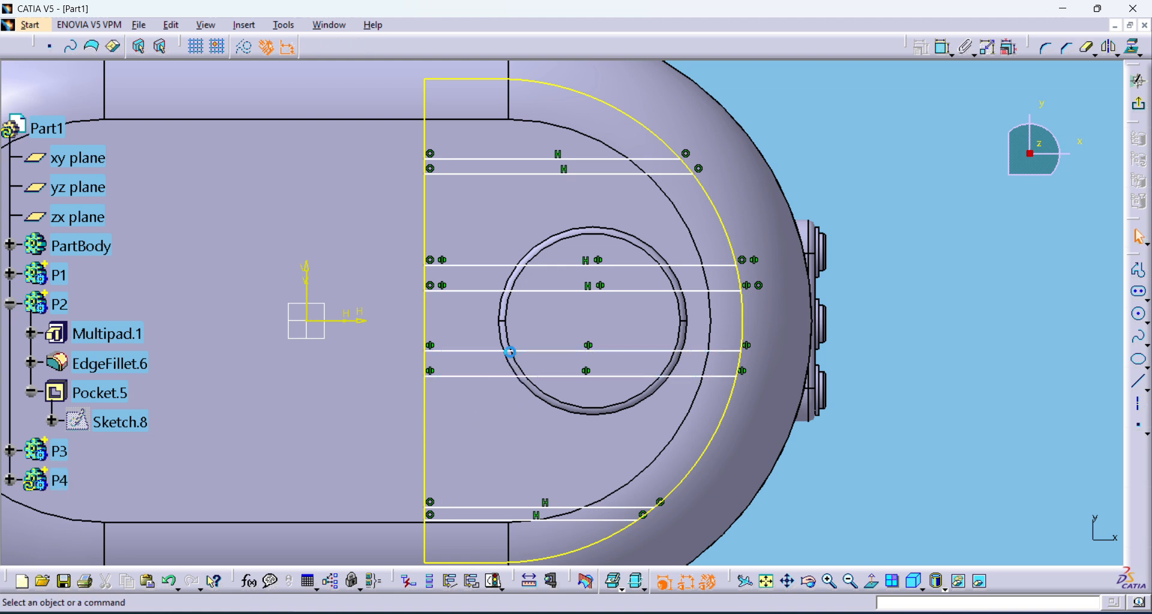
Delete the projected outline around the horizontal strip lines from the sketch.
{"action": "left_click", "coordinate": [807, 583]}
{"action": "left_click_drag", "start_coordinate": [642, 421], "coordinate": [567, 321]}
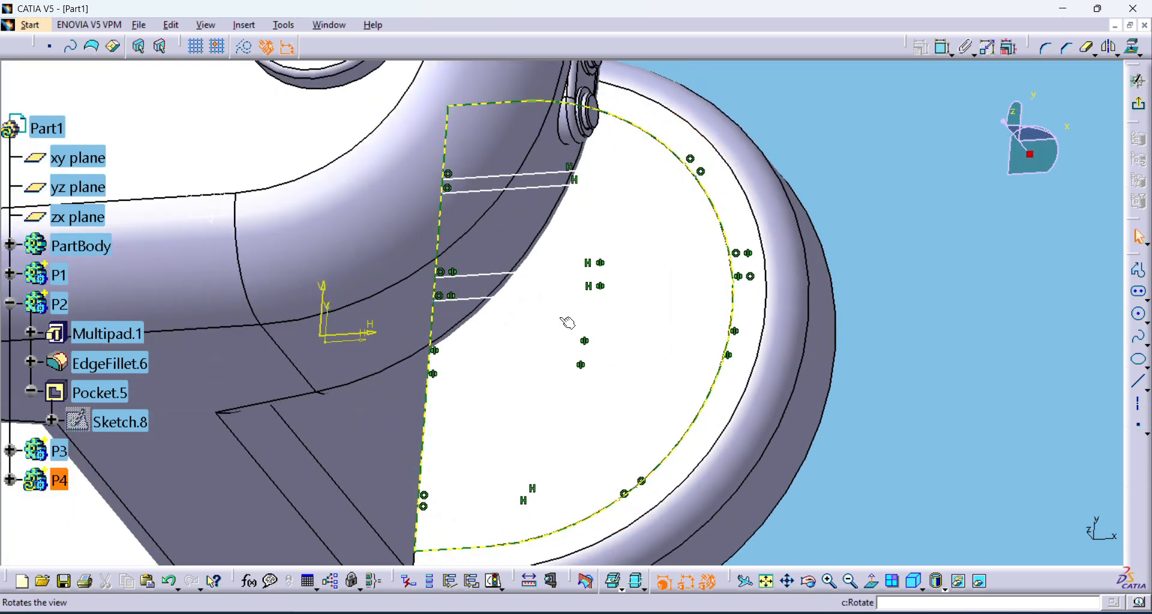
{"action": "left_click", "coordinate": [808, 582]}
{"action": "left_click_drag", "start_coordinate": [636, 413], "coordinate": [562, 333]}
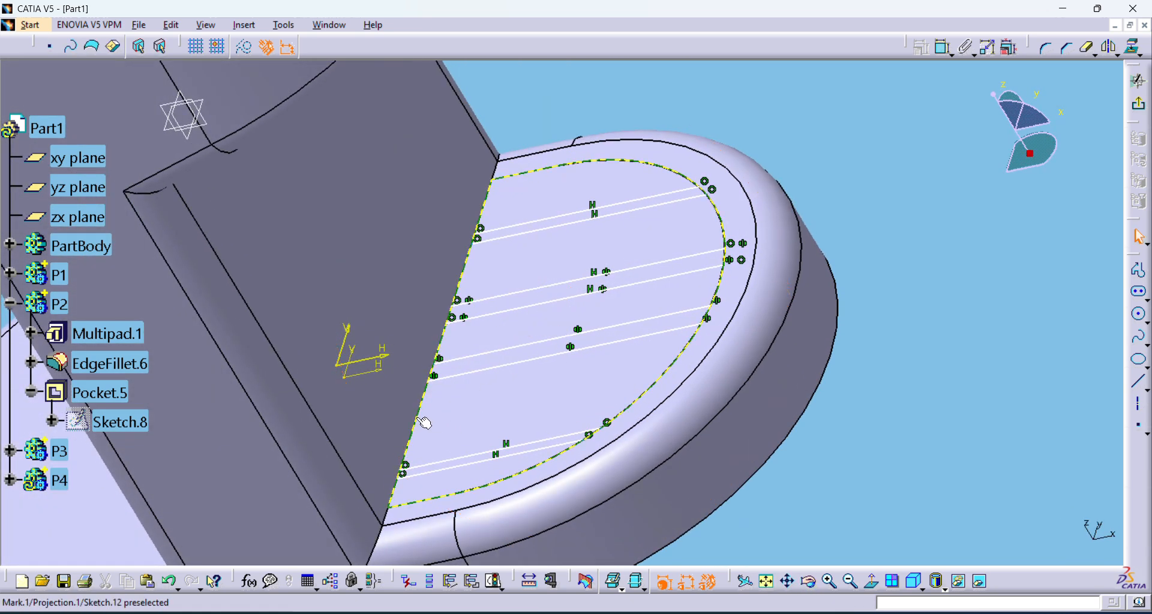
{"action": "left_click", "coordinate": [1088, 47]}
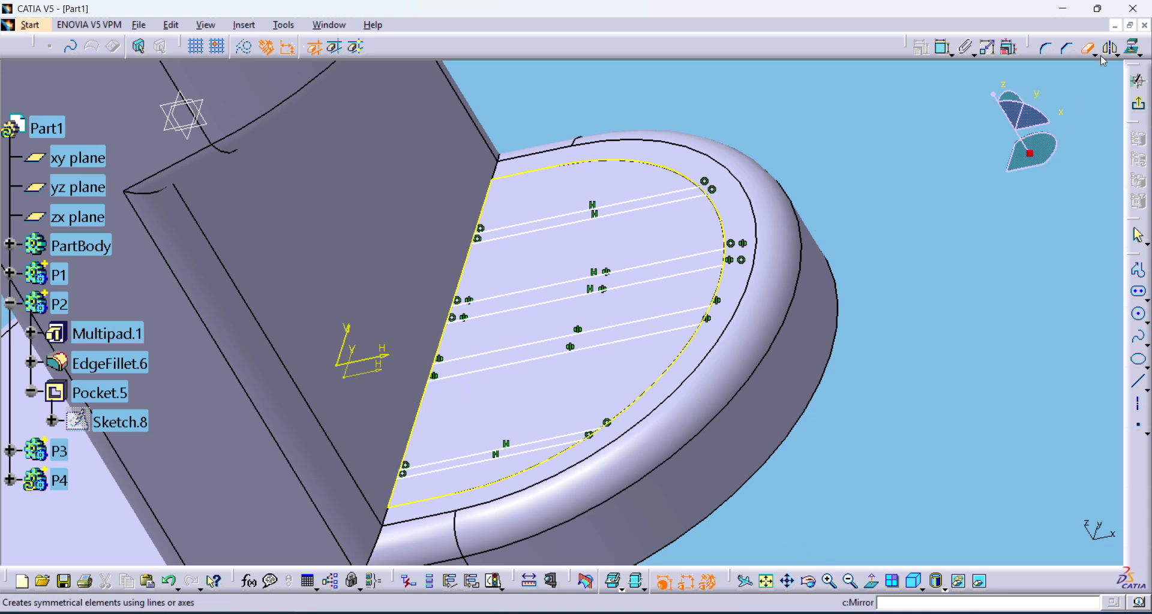
{"action": "left_click", "coordinate": [869, 581]}
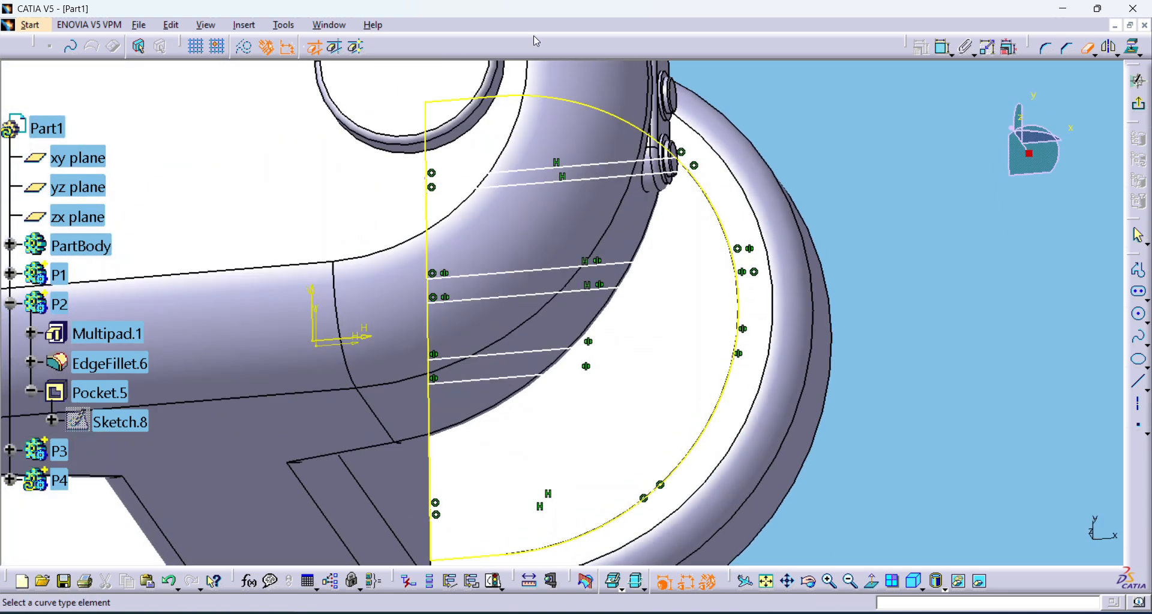
{"action": "left_click", "coordinate": [659, 139]}
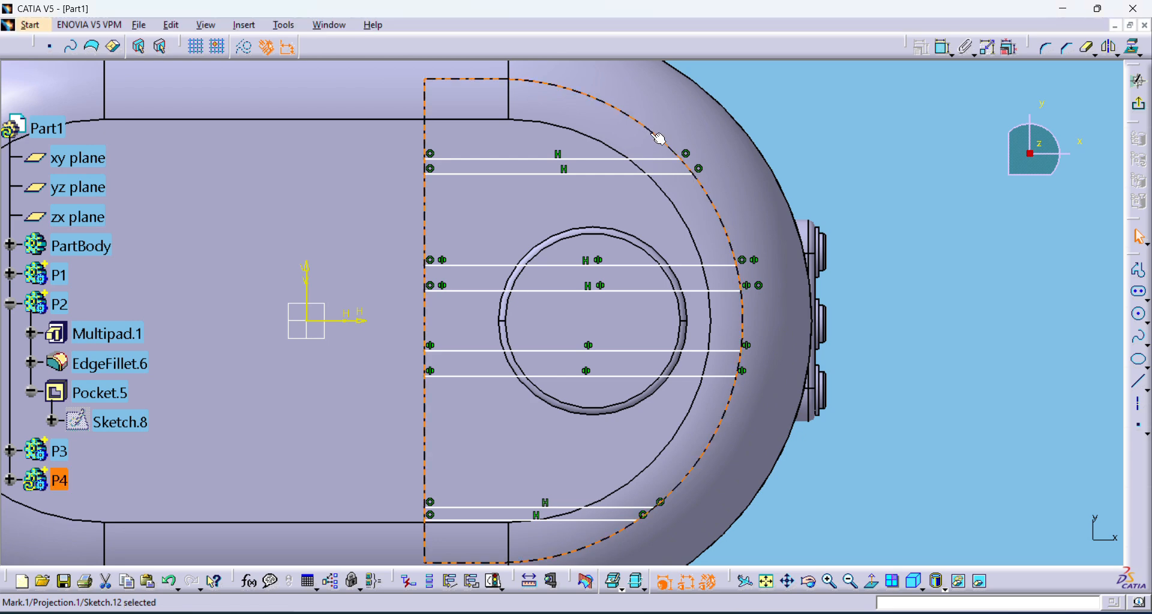
{"action": "key", "text": "Delete"}
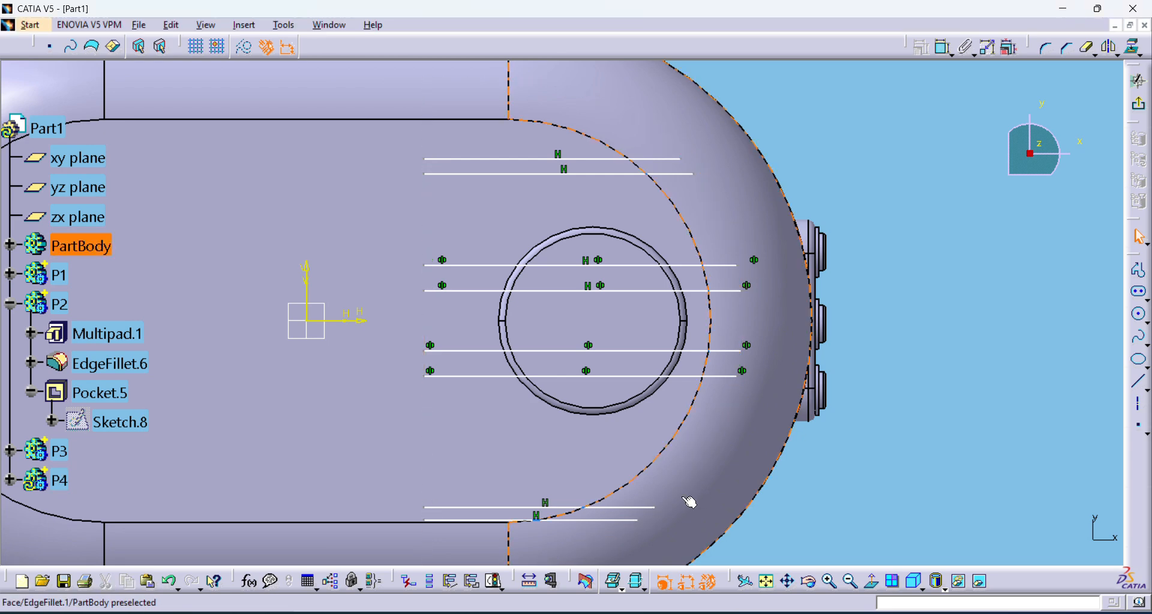
Project the base recess's curved inner edge onto the sketch plane as a separate element.
{"action": "left_click_drag", "start_coordinate": [729, 471], "coordinate": [716, 441]}
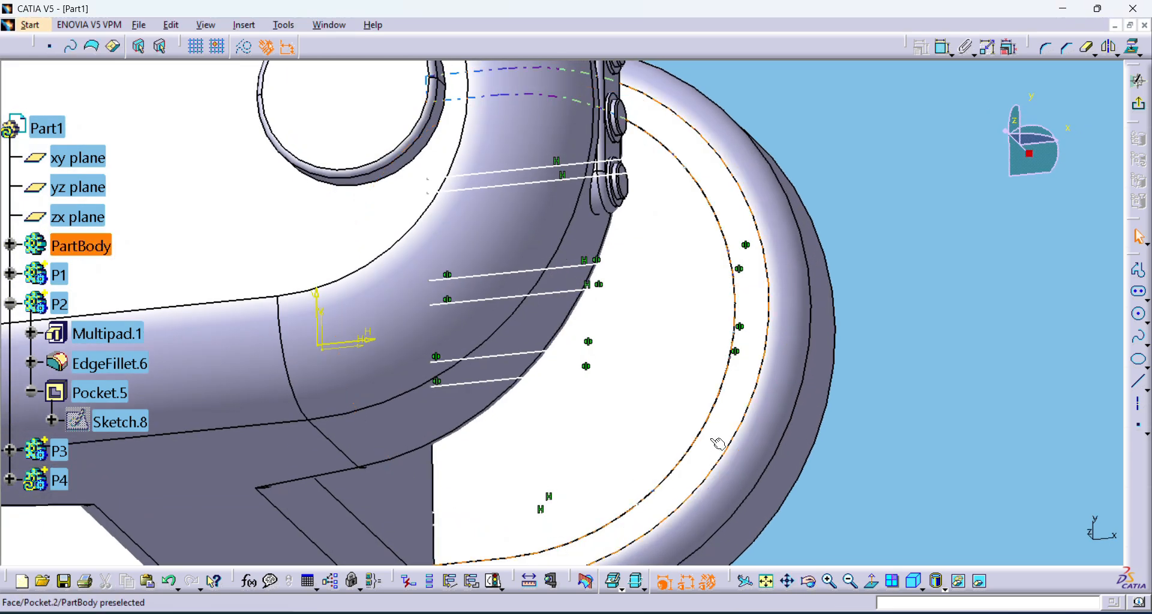
{"action": "left_click", "coordinate": [709, 404]}
{"action": "left_click", "coordinate": [711, 412]}
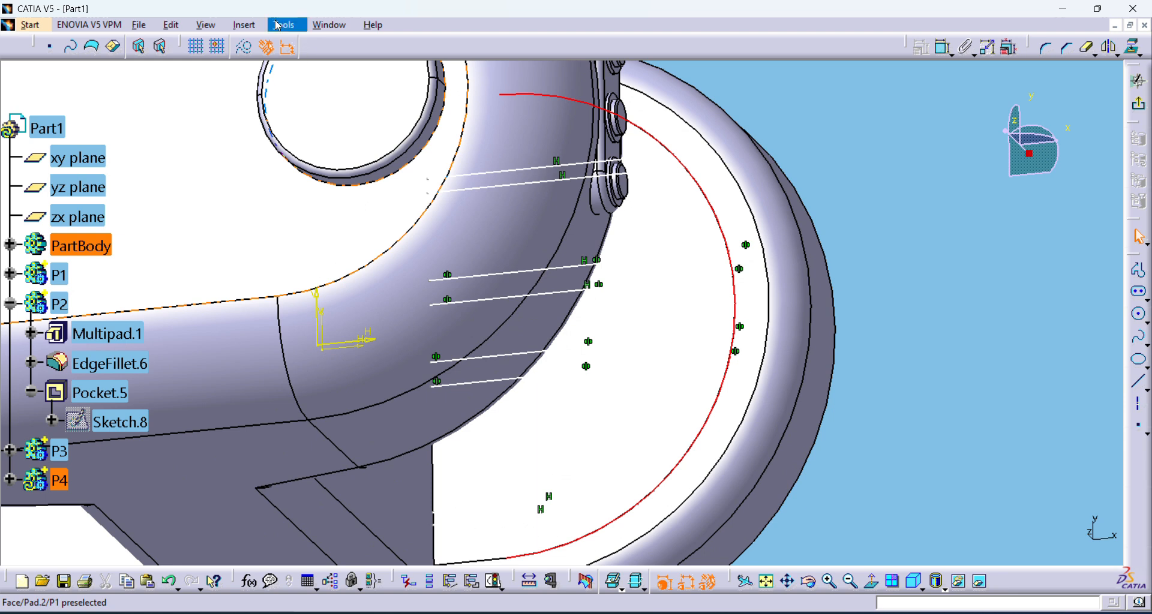
{"action": "left_click", "coordinate": [244, 25]}
{"action": "mouse_move", "coordinate": [274, 97]}
{"action": "mouse_move", "coordinate": [378, 170]}
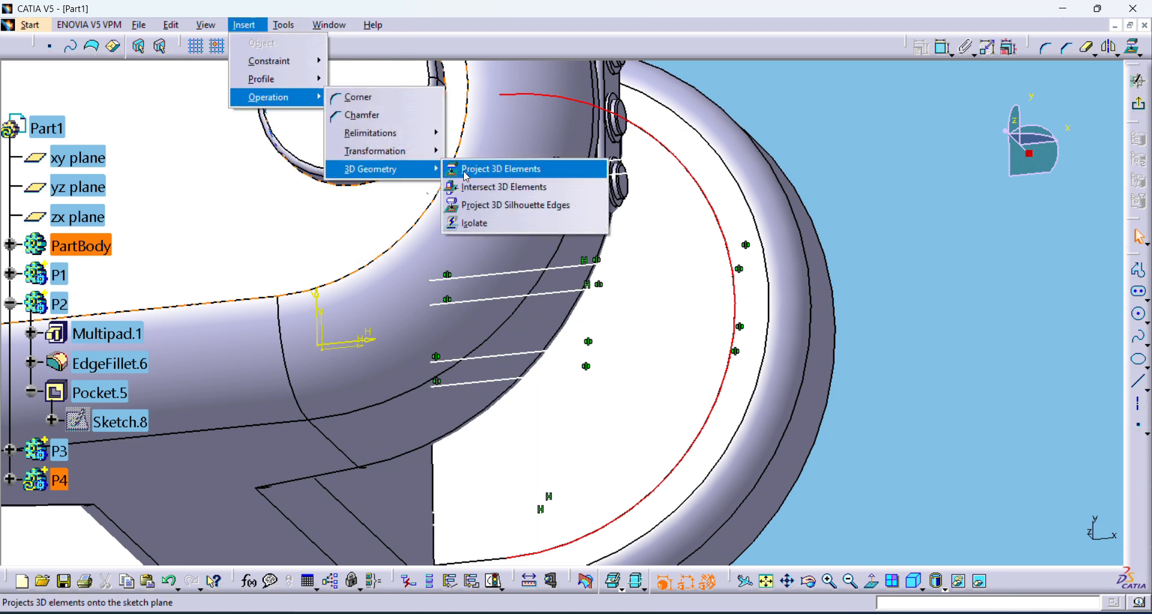
{"action": "left_click", "coordinate": [466, 169]}
Project the straight edge where the base recess meets the stem onto the sketch plane.
{"action": "left_click", "coordinate": [428, 487]}
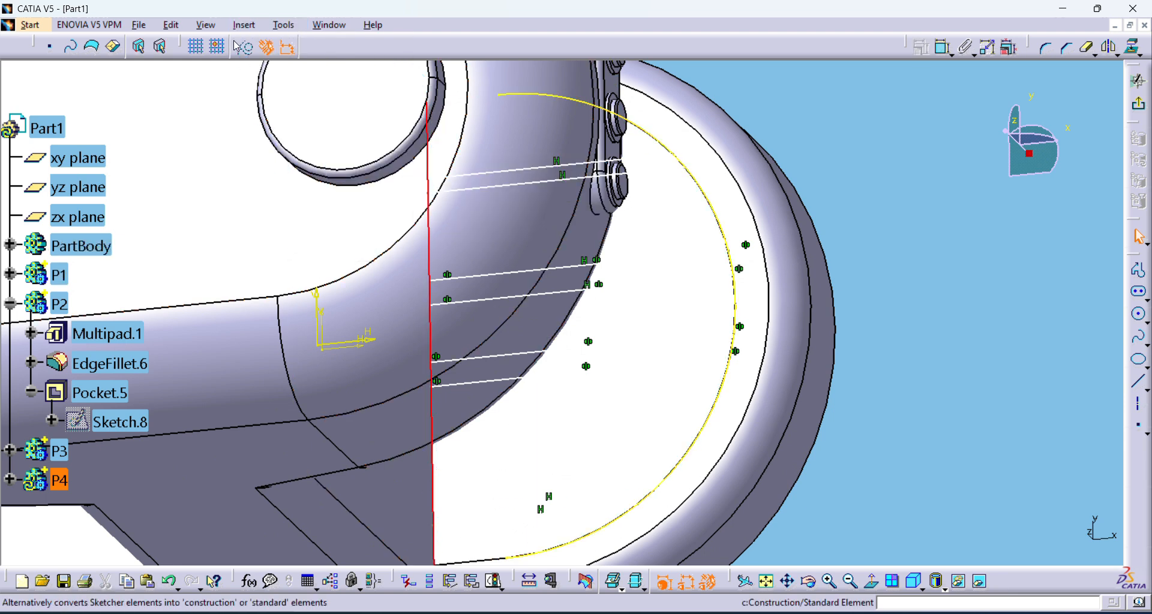
{"action": "left_click", "coordinate": [243, 25]}
{"action": "mouse_move", "coordinate": [270, 98]}
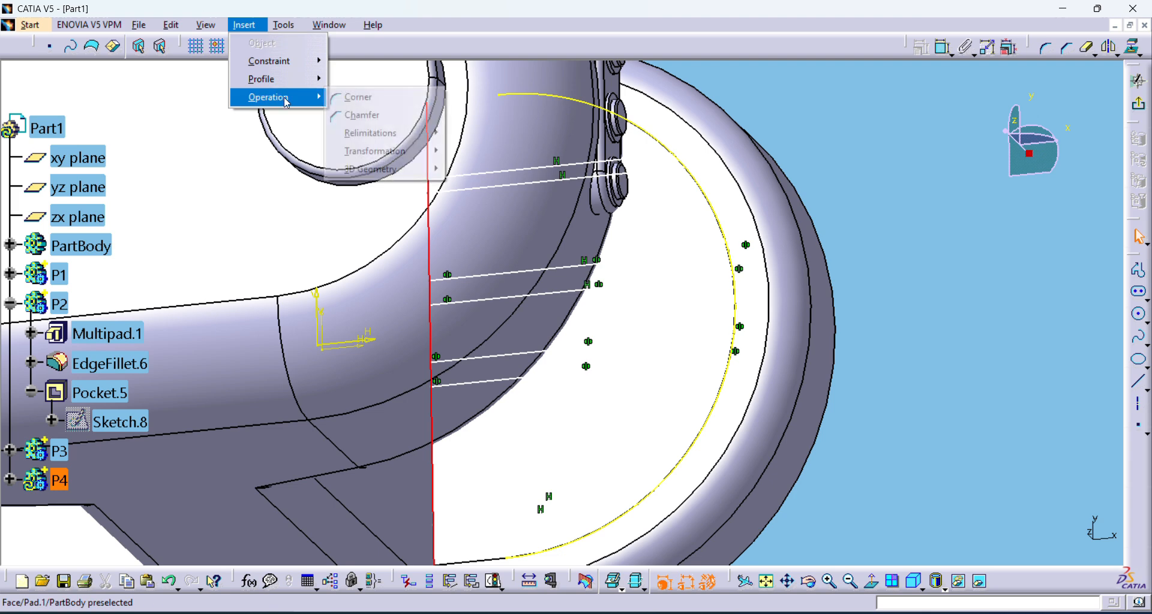
{"action": "mouse_move", "coordinate": [386, 167]}
{"action": "left_click", "coordinate": [473, 169]}
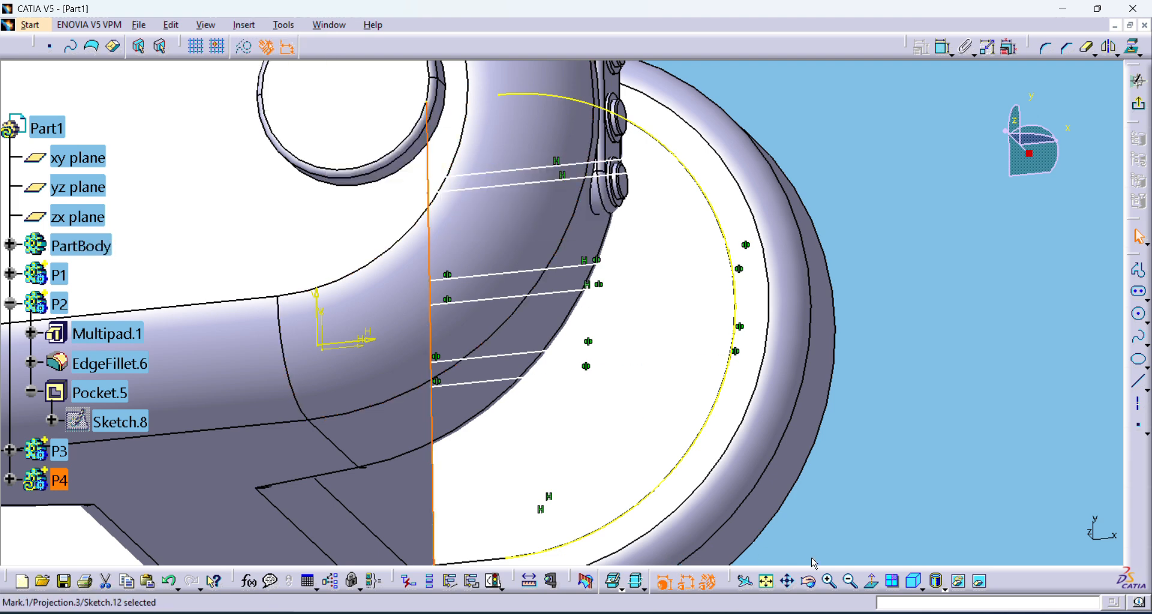
{"action": "left_click", "coordinate": [873, 581]}
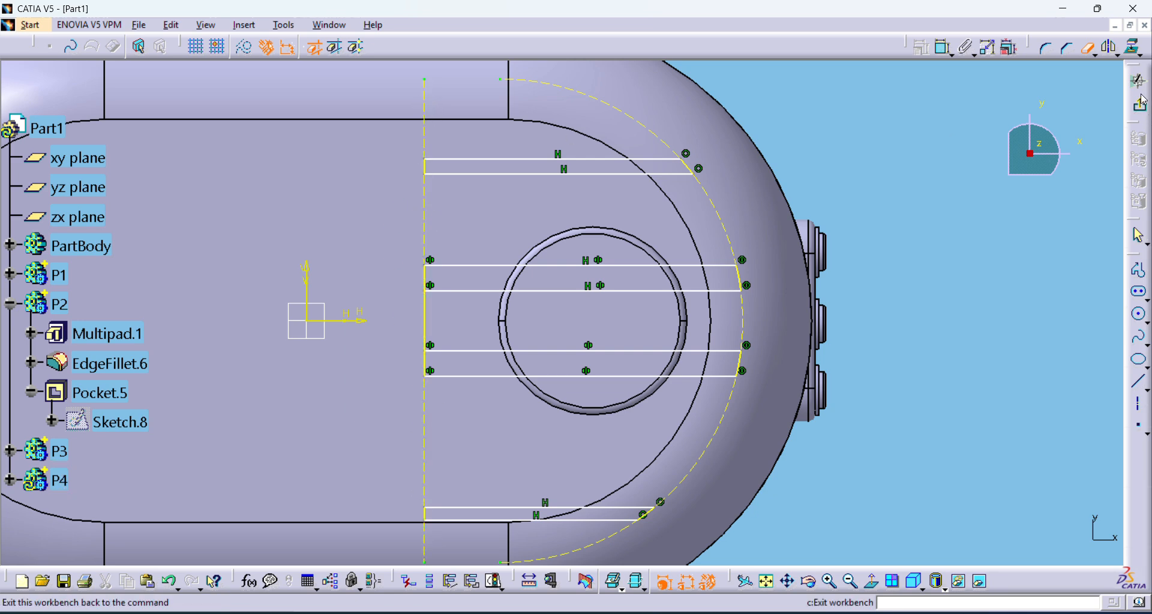
Exit the sketch and try to cut a 0.5 mm deep pocket from the strip profiles, accepting the sketch despite the profile ambiguity.
{"action": "left_click", "coordinate": [737, 578]}
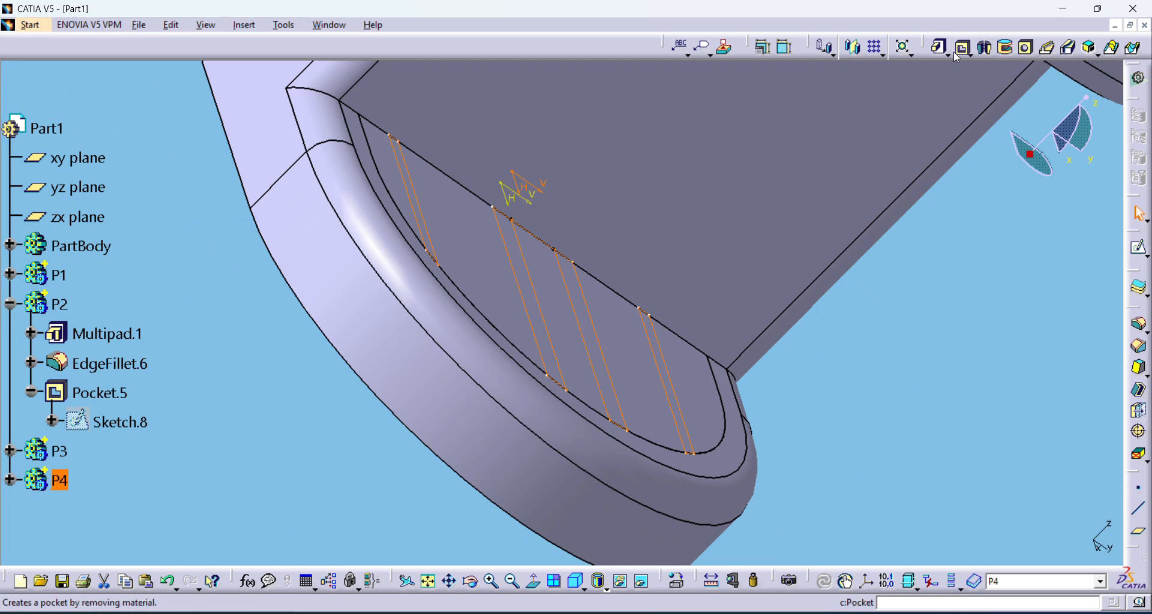
{"action": "left_click", "coordinate": [959, 48]}
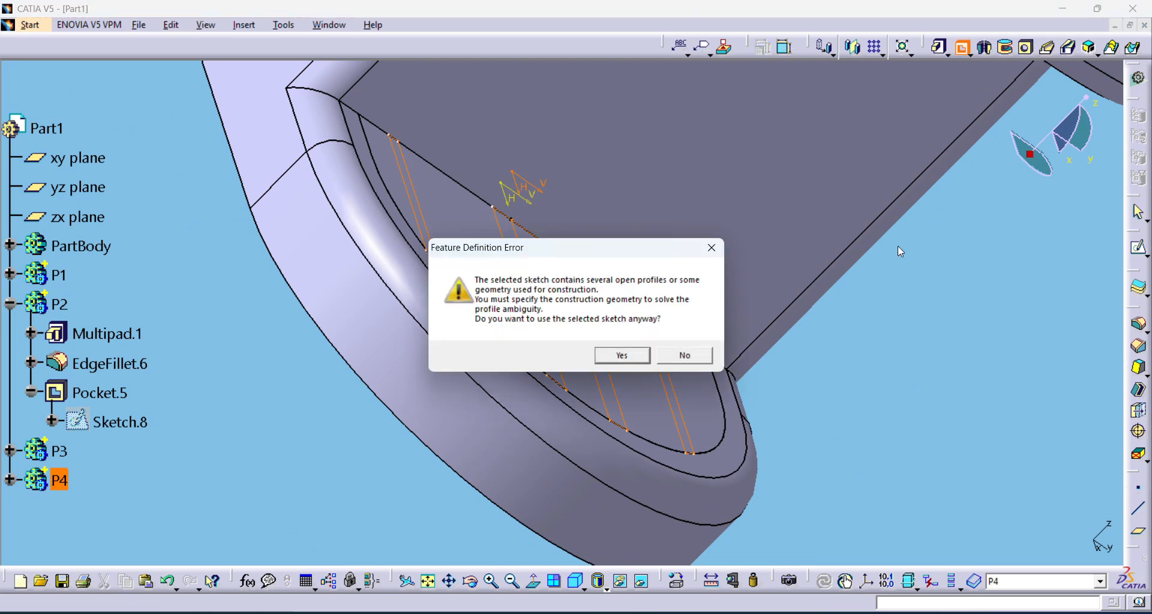
{"action": "left_click", "coordinate": [621, 356]}
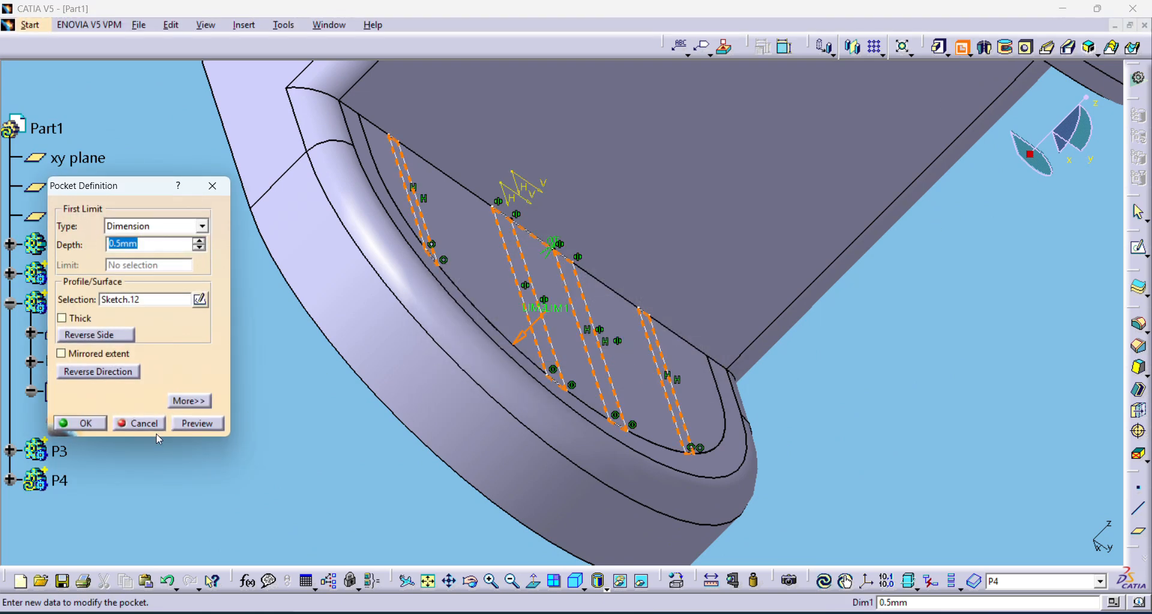
{"action": "left_click", "coordinate": [195, 425]}
{"action": "left_click", "coordinate": [715, 251]}
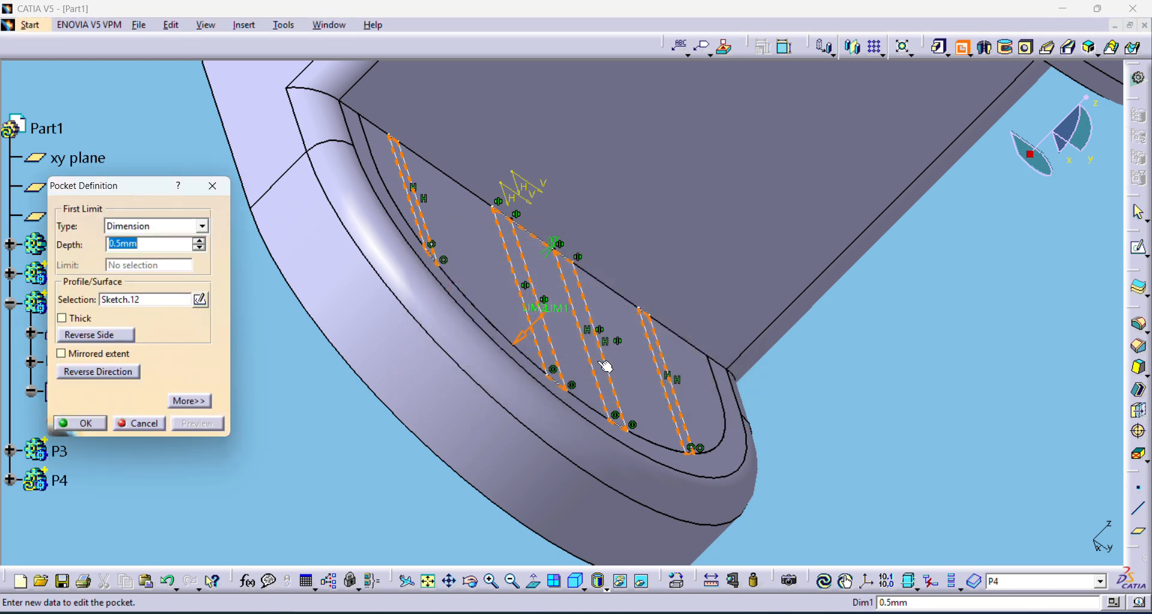
{"action": "left_click", "coordinate": [206, 185]}
Reopen the strip sketch and examine which profiles are open or closed with Sketch Analysis.
{"action": "double_click", "coordinate": [393, 147]}
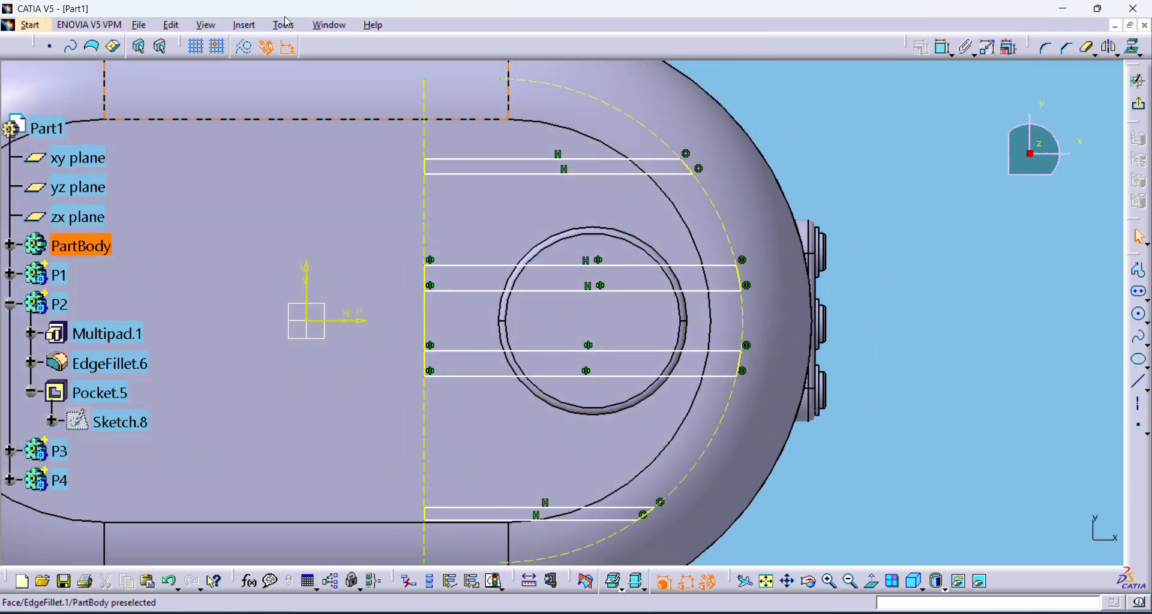
{"action": "left_click", "coordinate": [285, 24]}
{"action": "left_click", "coordinate": [321, 250]}
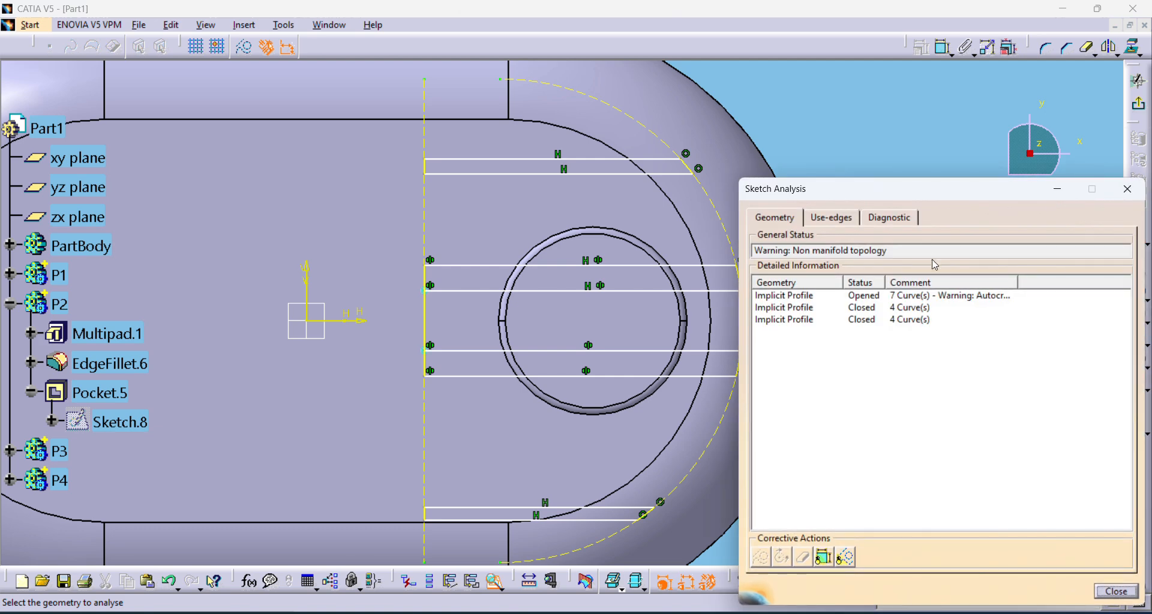
{"action": "left_click", "coordinate": [891, 298]}
{"action": "left_click_drag", "start_coordinate": [857, 203], "coordinate": [956, 146]}
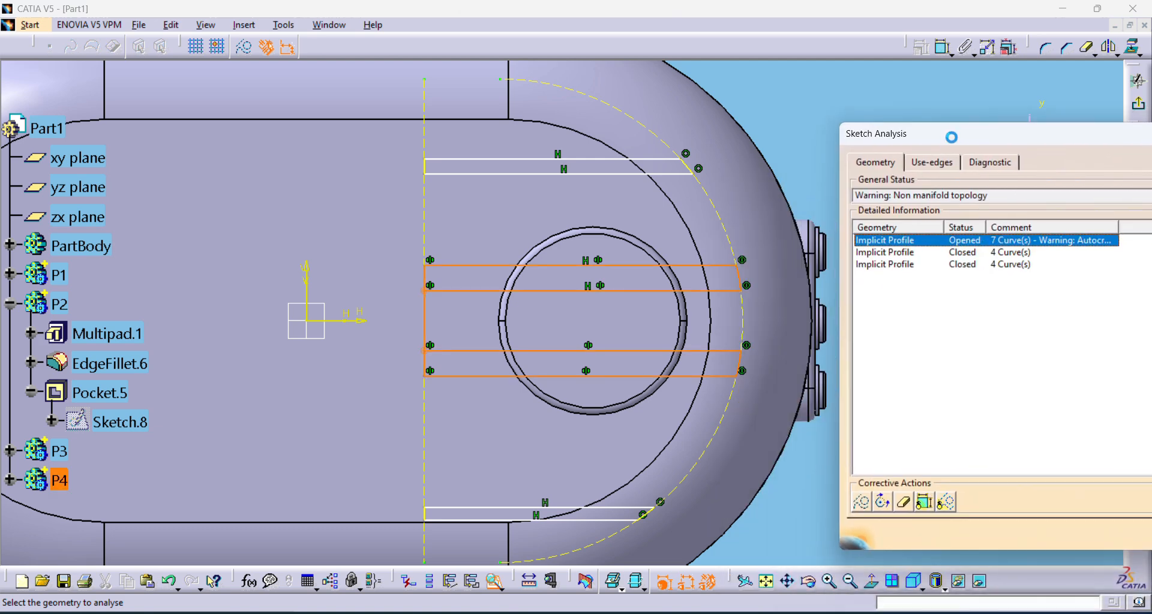
{"action": "left_click_drag", "start_coordinate": [1072, 138], "coordinate": [848, 100]}
{"action": "left_click", "coordinate": [1001, 95]}
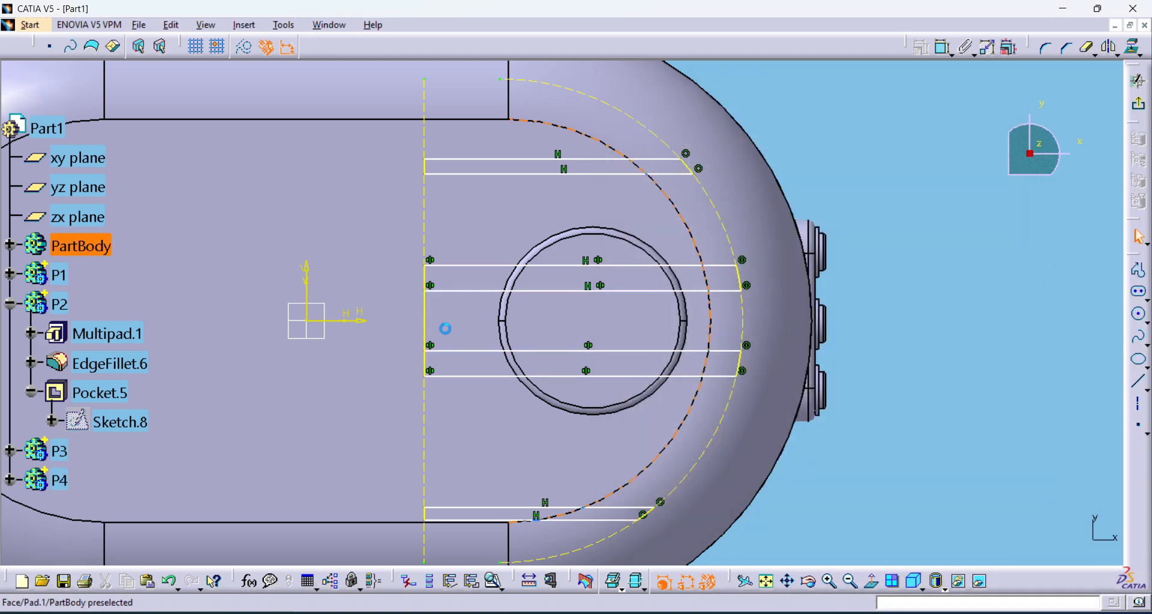
Trim away the segment joining the two middle strips and cut a 0.5 mm deep pocket from the strip profiles.
{"action": "left_click", "coordinate": [1085, 53]}
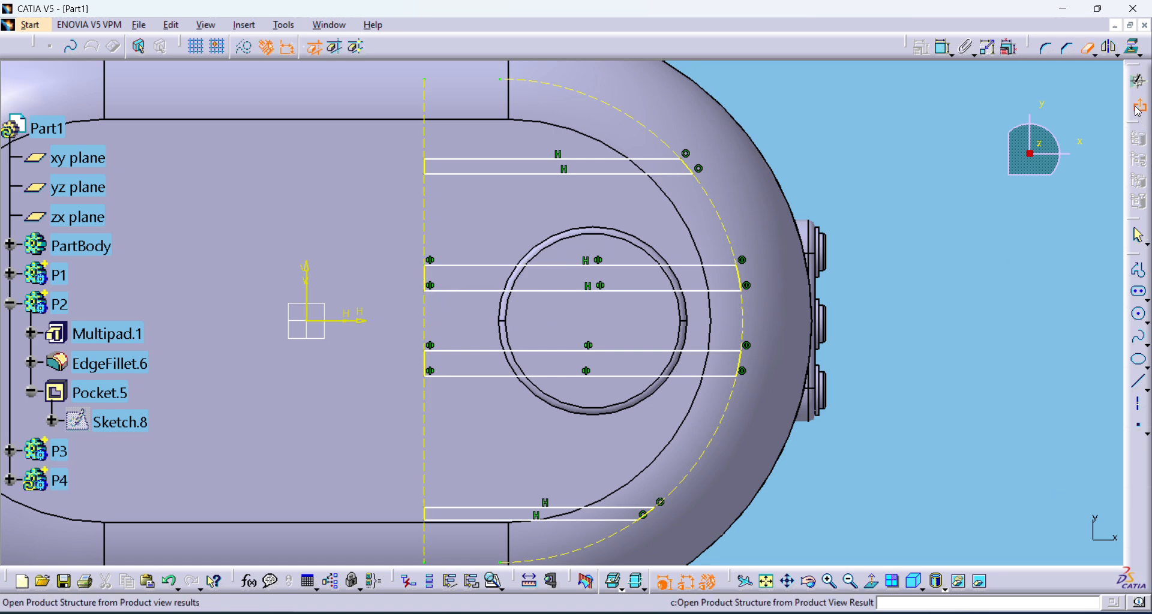
{"action": "left_click", "coordinate": [1138, 81]}
{"action": "left_click", "coordinate": [959, 47]}
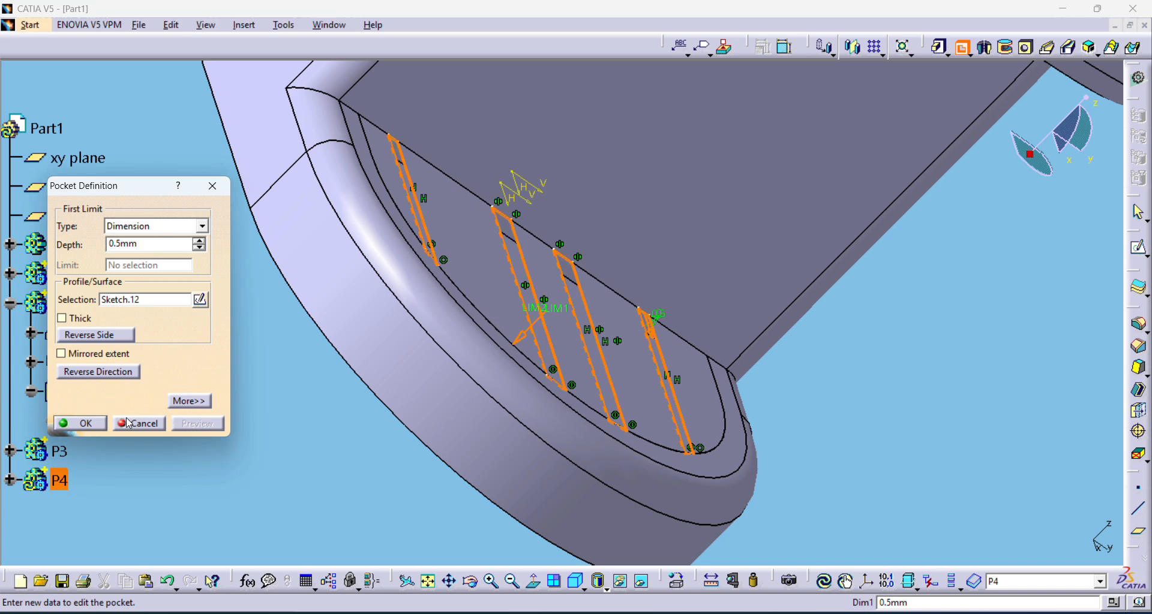
{"action": "left_click", "coordinate": [103, 423]}
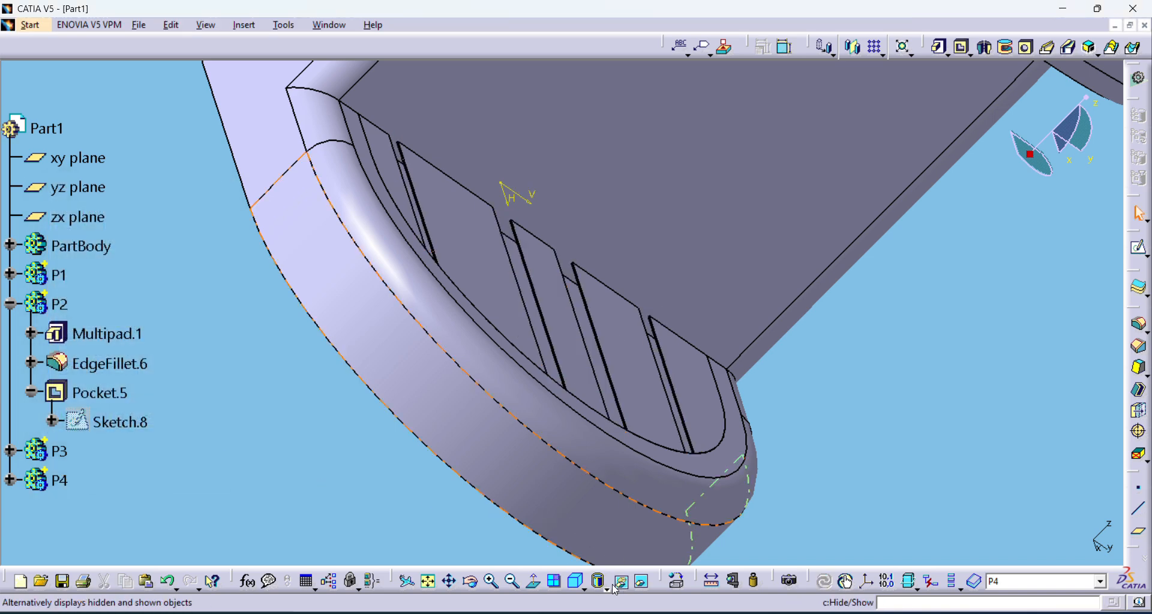
Insert a new body named P5 under Part1.
{"action": "left_click_drag", "start_coordinate": [466, 585], "coordinate": [623, 500]}
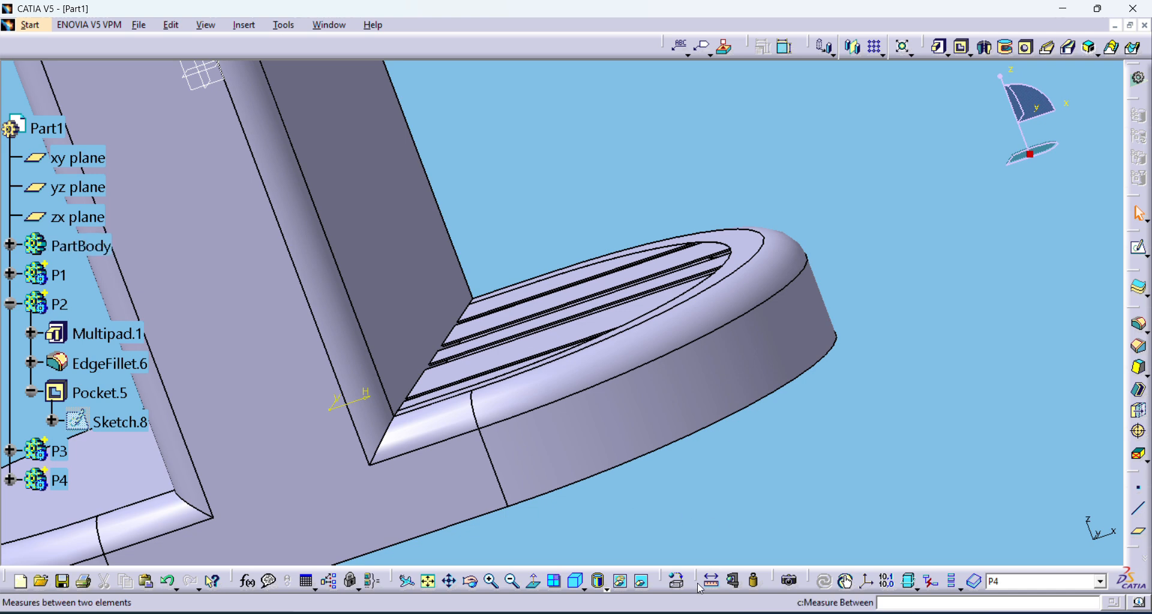
{"action": "left_click", "coordinate": [512, 584]}
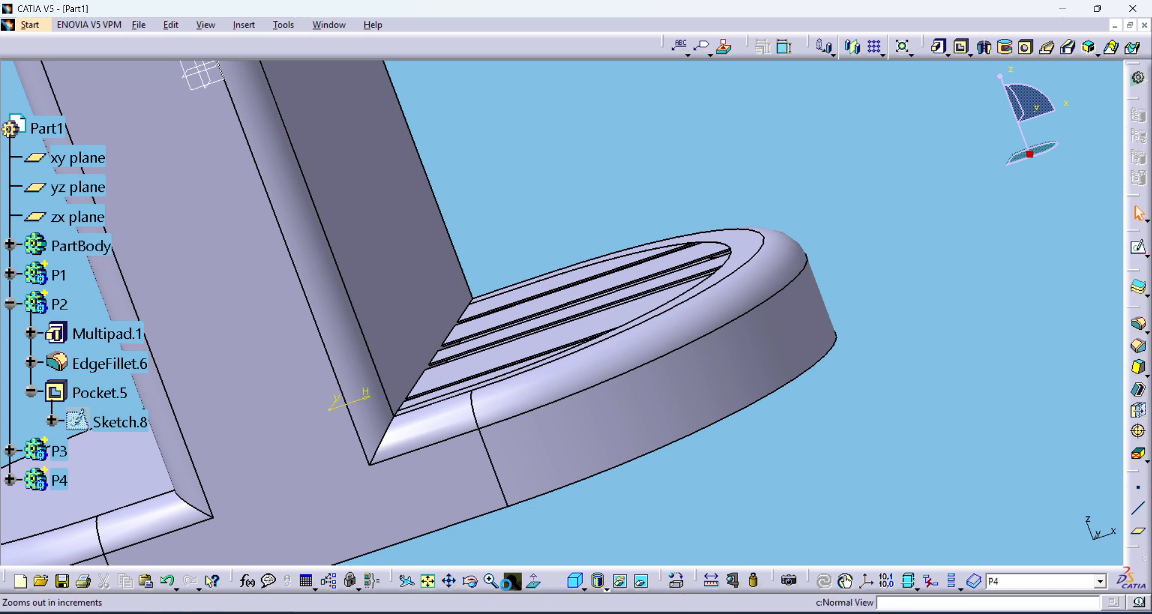
{"action": "left_click", "coordinate": [471, 586]}
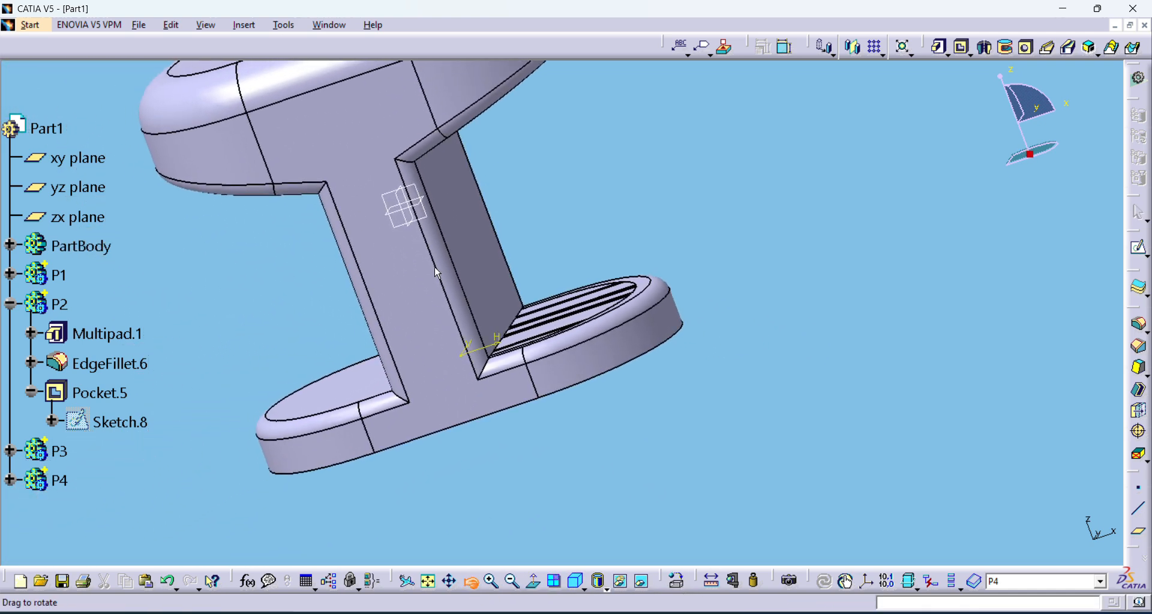
{"action": "left_click_drag", "start_coordinate": [437, 270], "coordinate": [507, 252]}
{"action": "left_click", "coordinate": [244, 24]}
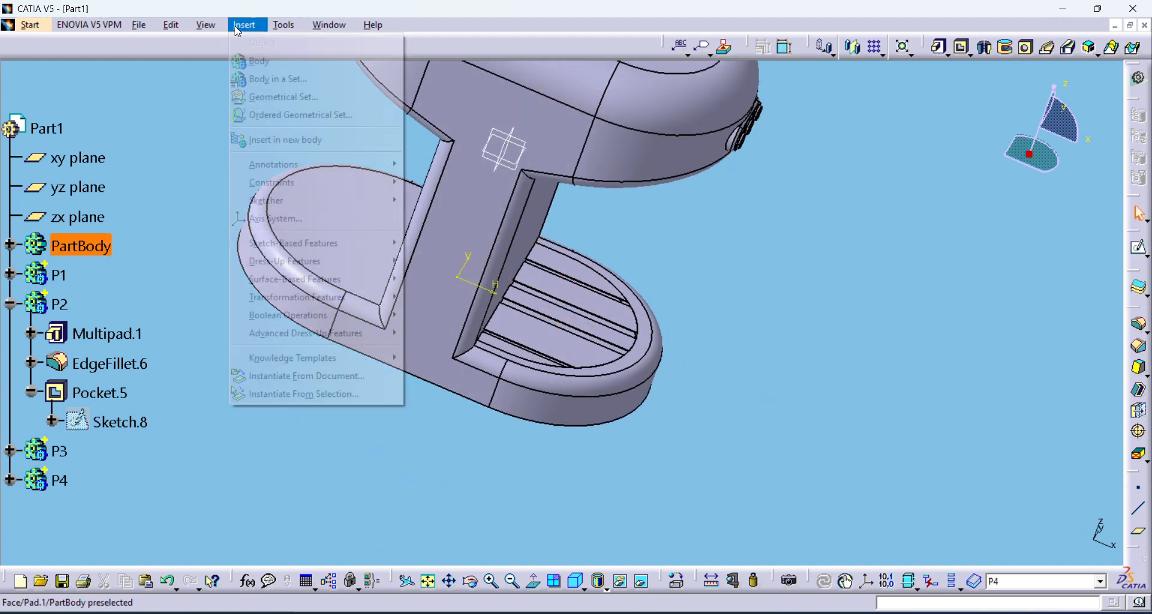
{"action": "left_click", "coordinate": [290, 75]}
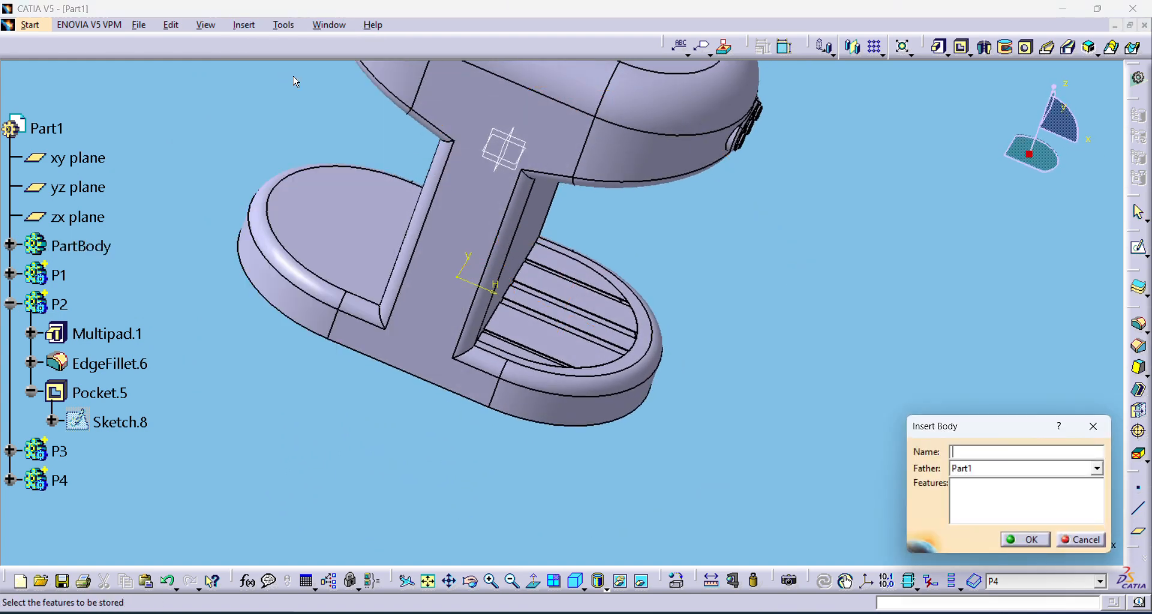
{"action": "type", "text": "P5"}
{"action": "key", "text": "Return"}
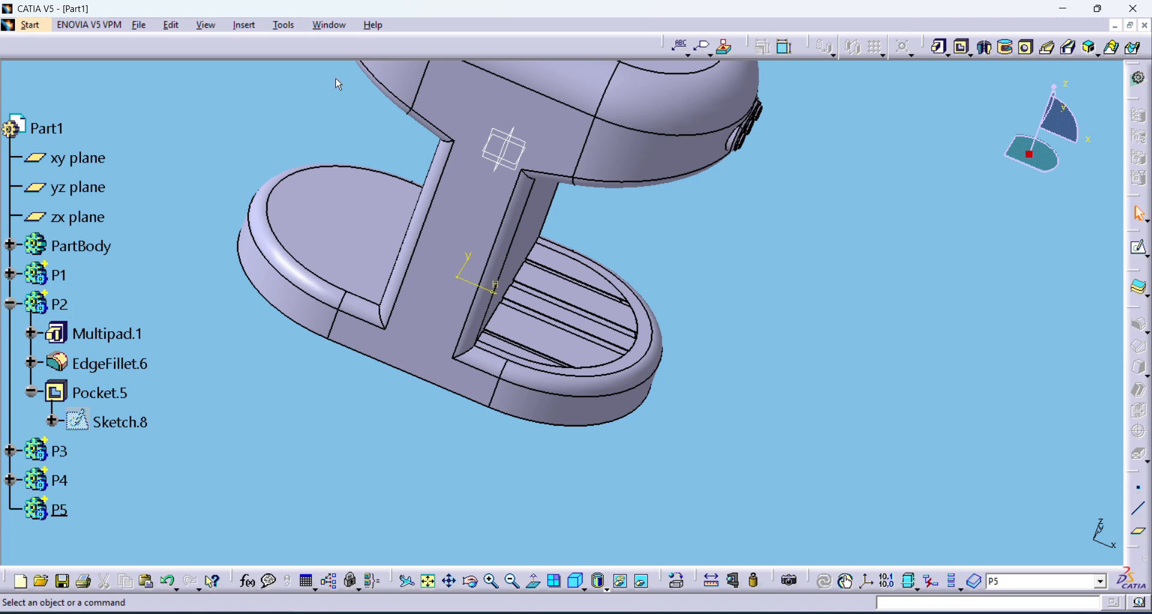
Start a sketch on the zx plane in body P5.
{"action": "left_click", "coordinate": [511, 146]}
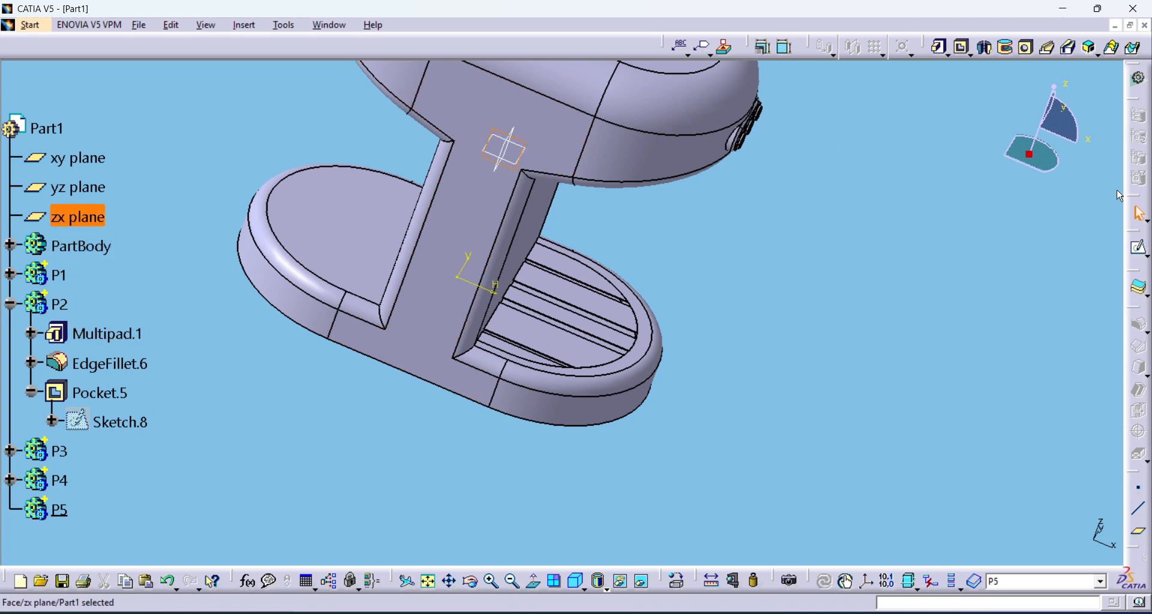
{"action": "left_click", "coordinate": [1140, 248]}
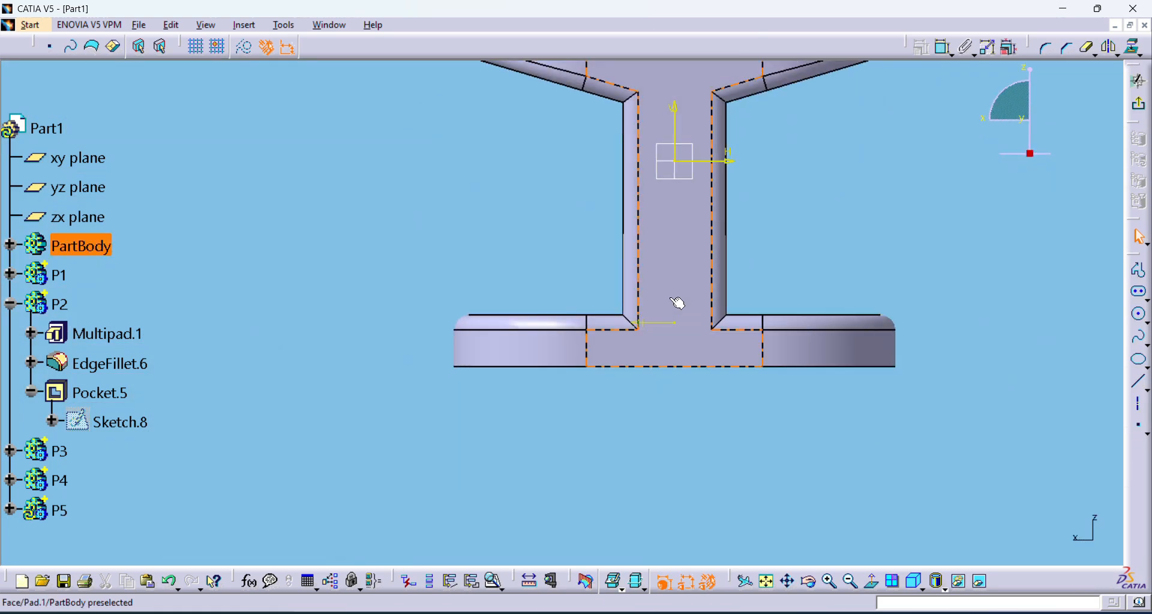
{"action": "left_click", "coordinate": [787, 581]}
{"action": "left_click_drag", "start_coordinate": [646, 231], "coordinate": [675, 358]}
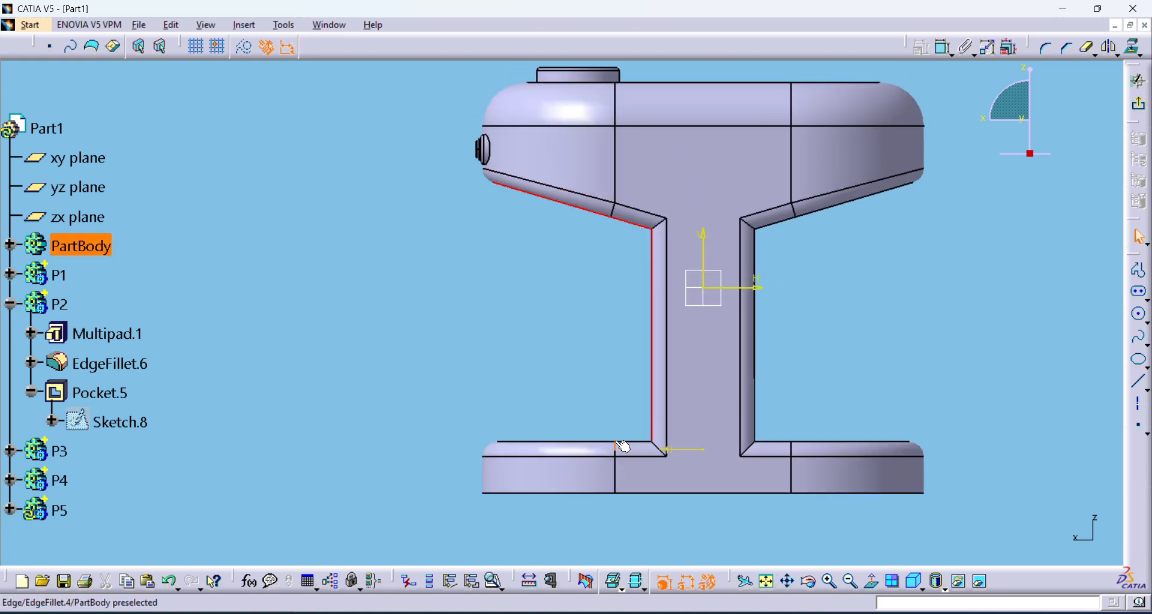
Project the grooved base's top edge, the neck's vertical edge and the head's sloped underside edges into the sketch as 3D geometry.
{"action": "left_click", "coordinate": [643, 448]}
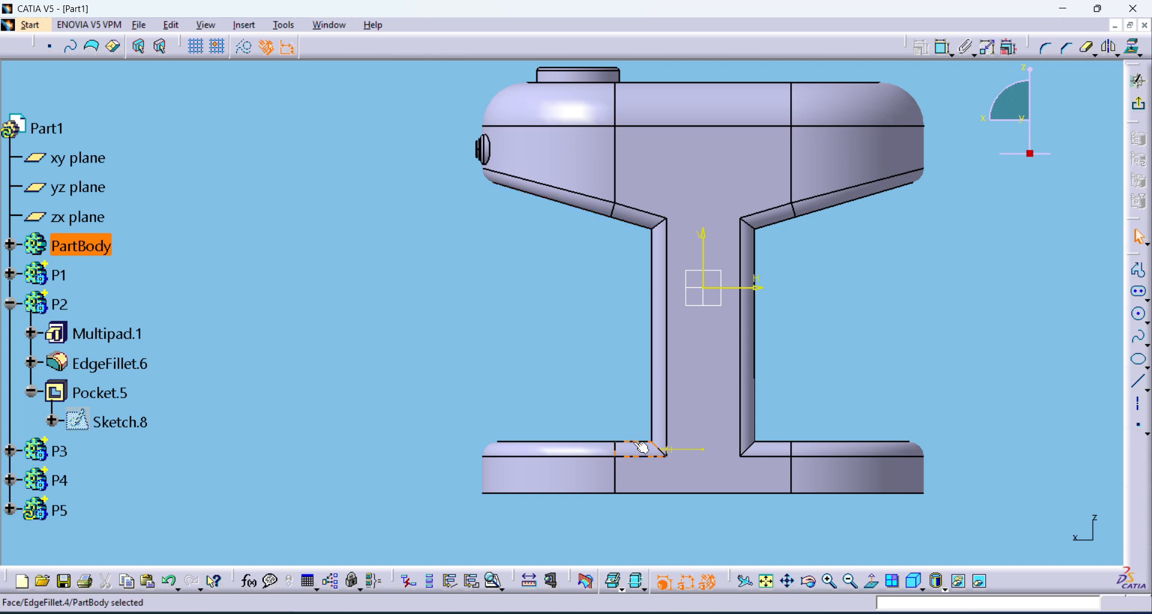
{"action": "left_click", "coordinate": [653, 381], "text": "ctrl"}
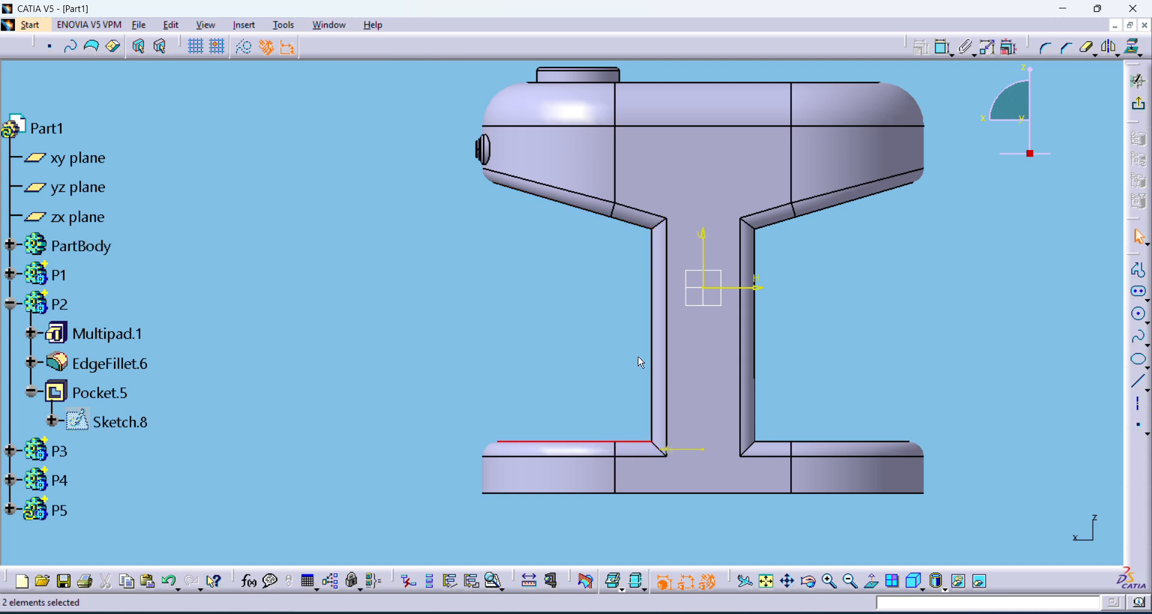
{"action": "left_click", "coordinate": [653, 351], "text": "ctrl"}
{"action": "left_click", "coordinate": [627, 222], "text": "ctrl"}
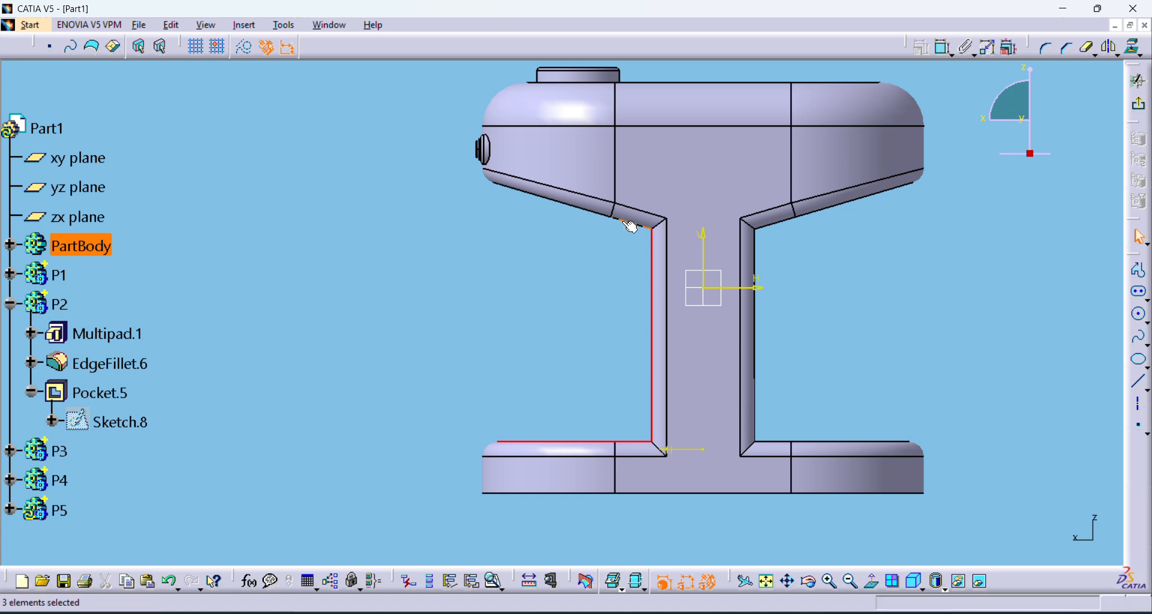
{"action": "left_click", "coordinate": [567, 204], "text": "ctrl"}
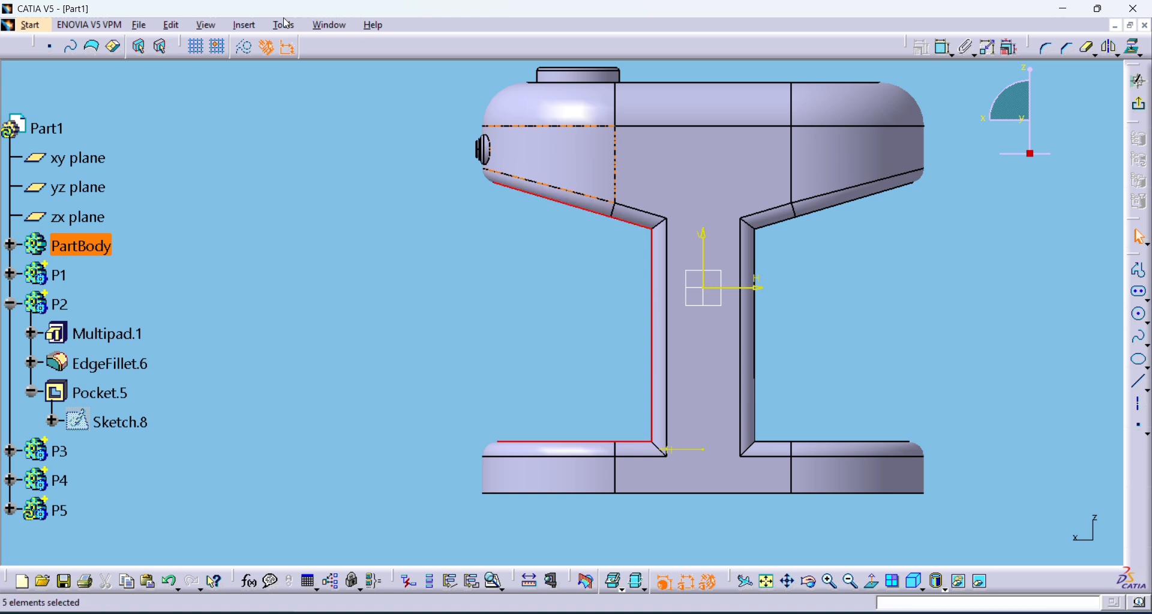
{"action": "left_click", "coordinate": [244, 25]}
{"action": "mouse_move", "coordinate": [298, 103]}
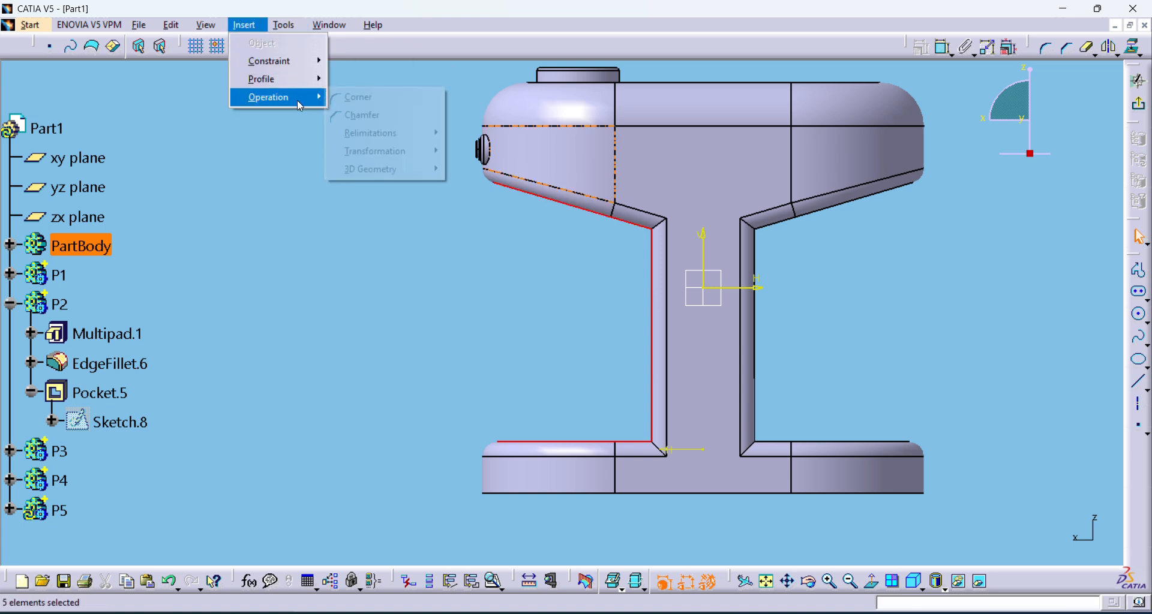
{"action": "mouse_move", "coordinate": [412, 169]}
{"action": "left_click", "coordinate": [495, 170]}
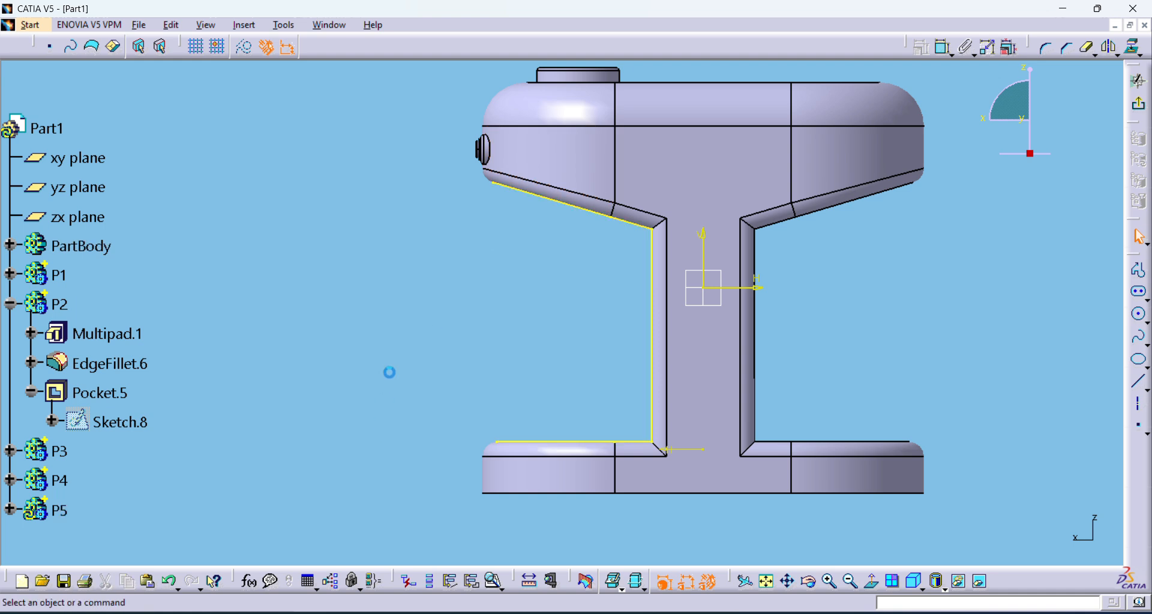
Draw a profile line joining the free ends of the projected base and head edges to close the outline.
{"action": "left_click", "coordinate": [1142, 268]}
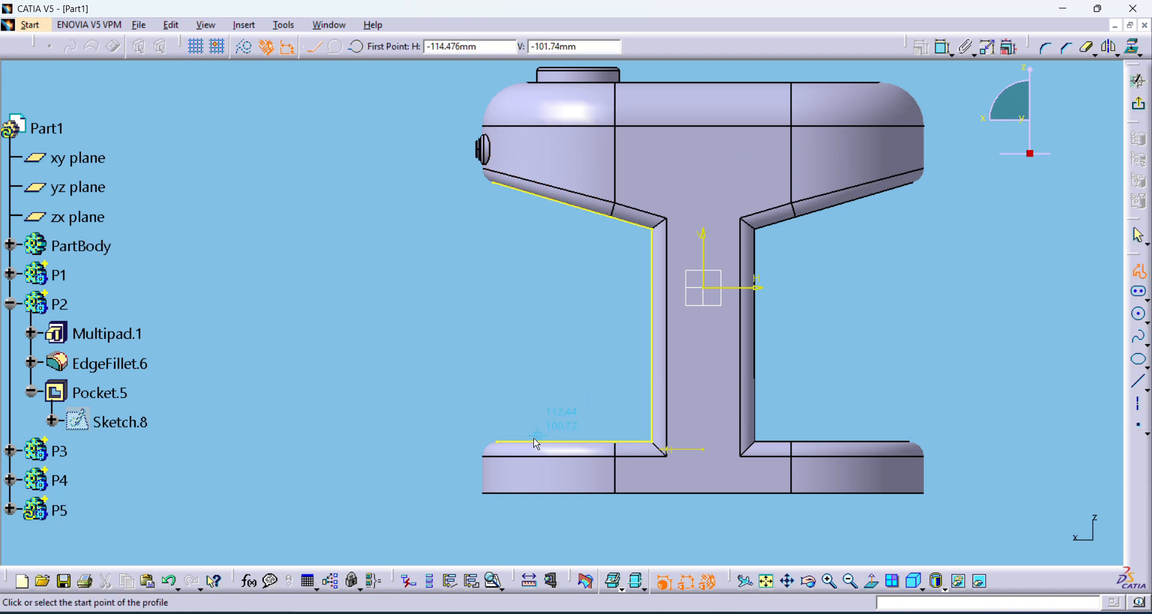
{"action": "left_click", "coordinate": [499, 443]}
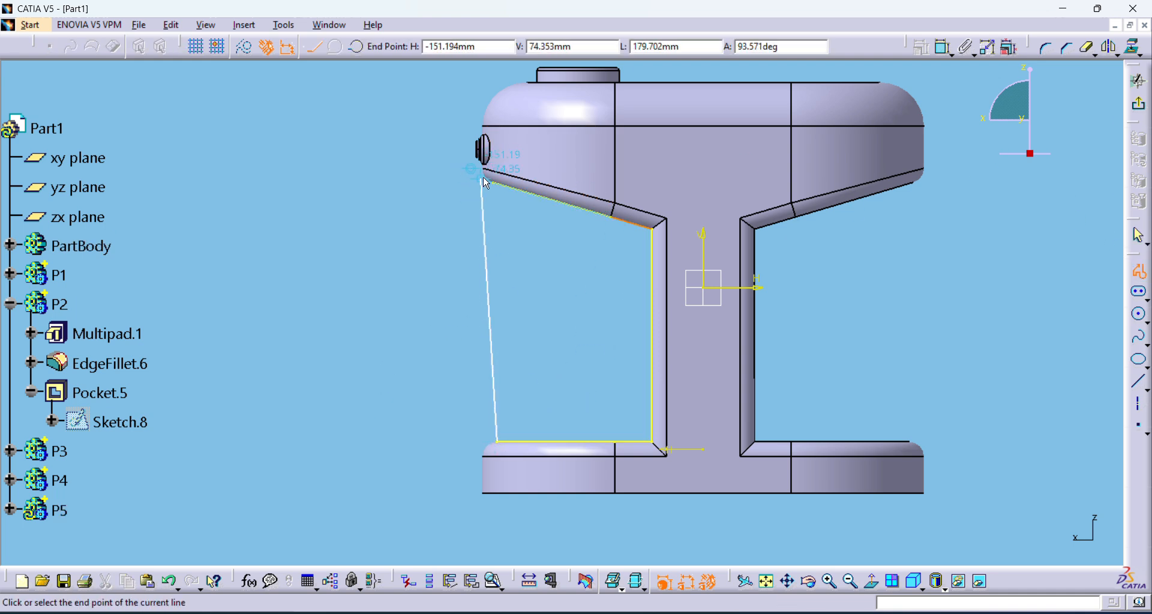
{"action": "left_click", "coordinate": [504, 183]}
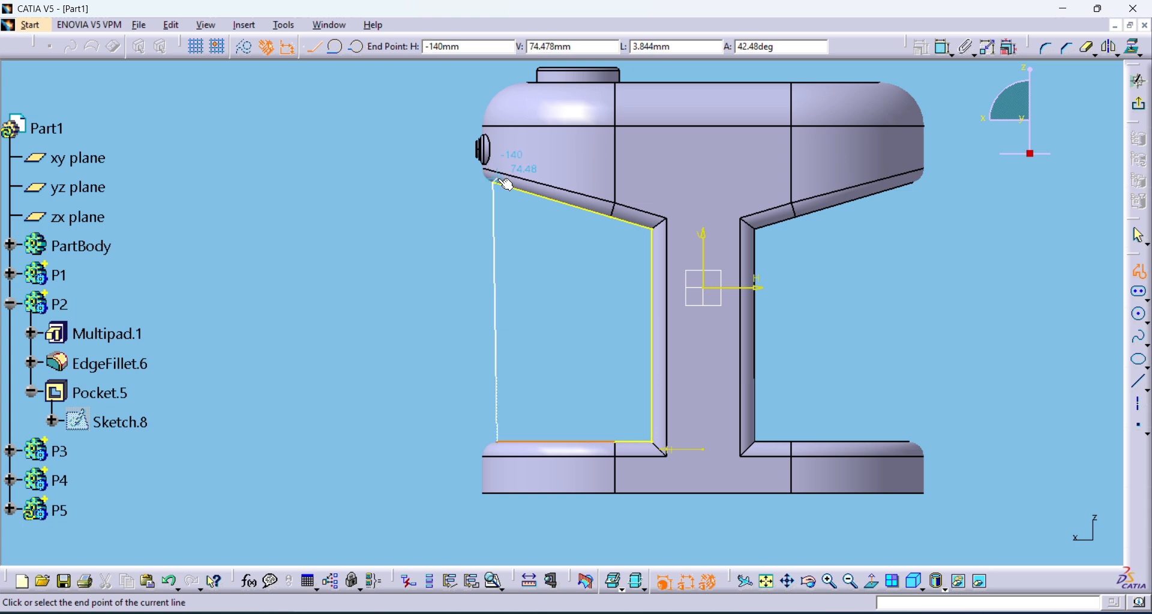
{"action": "left_click", "coordinate": [506, 185]}
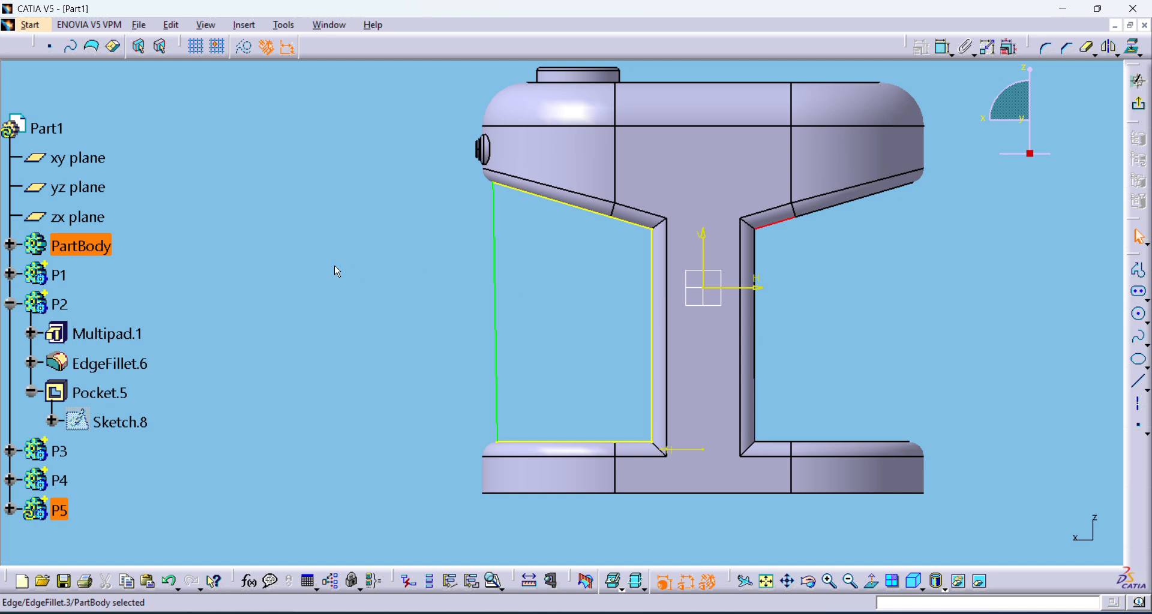
Sketch a shallow inward notch on the closing line, made of a short slanted segment, a vertical segment and a second slanted segment.
{"action": "left_click", "coordinate": [1139, 271]}
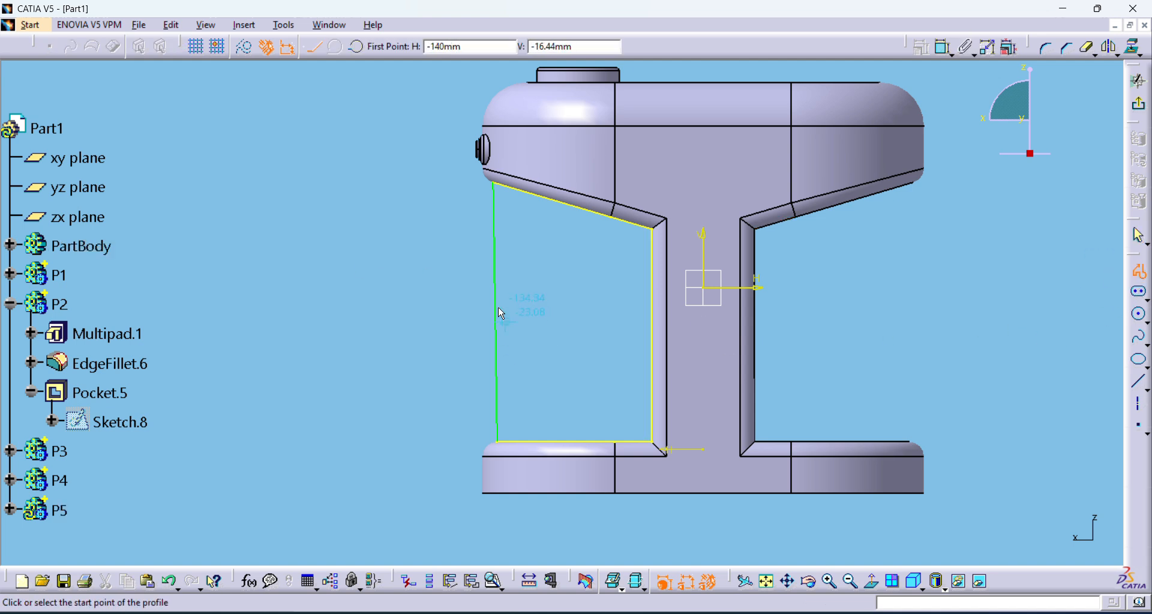
{"action": "left_click", "coordinate": [500, 255]}
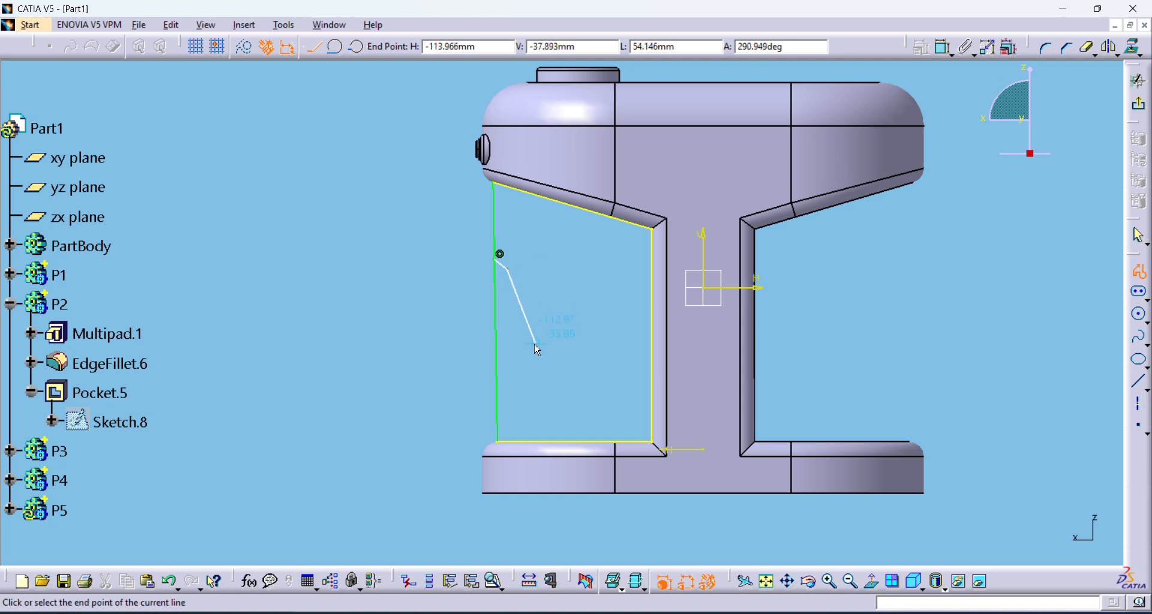
{"action": "left_click", "coordinate": [508, 346]}
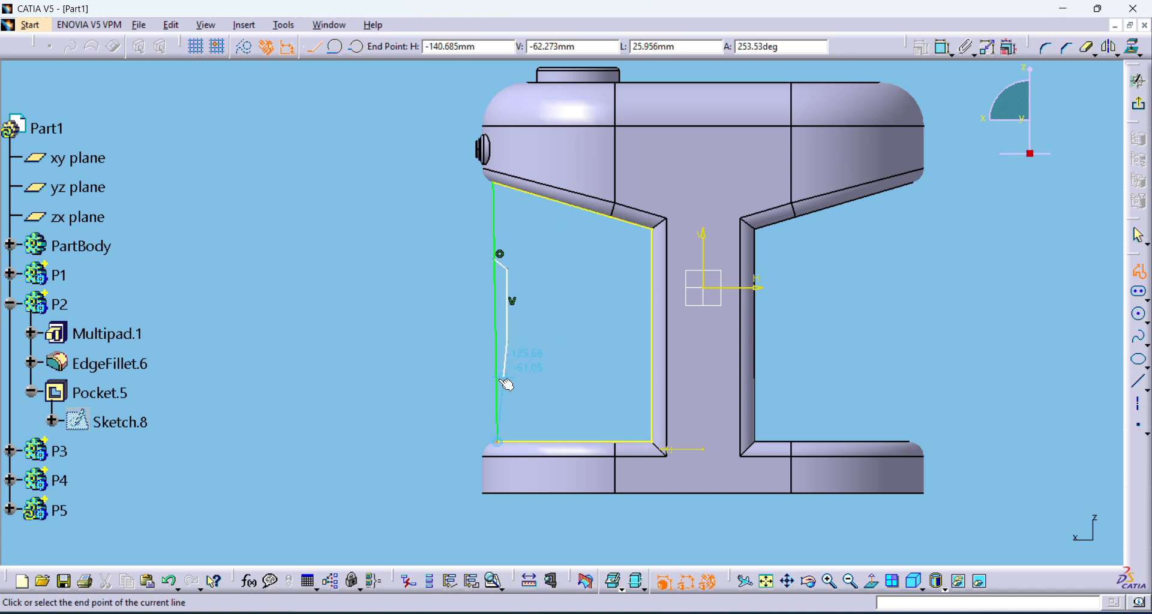
{"action": "left_click", "coordinate": [501, 373]}
{"action": "key", "text": "Escape"}
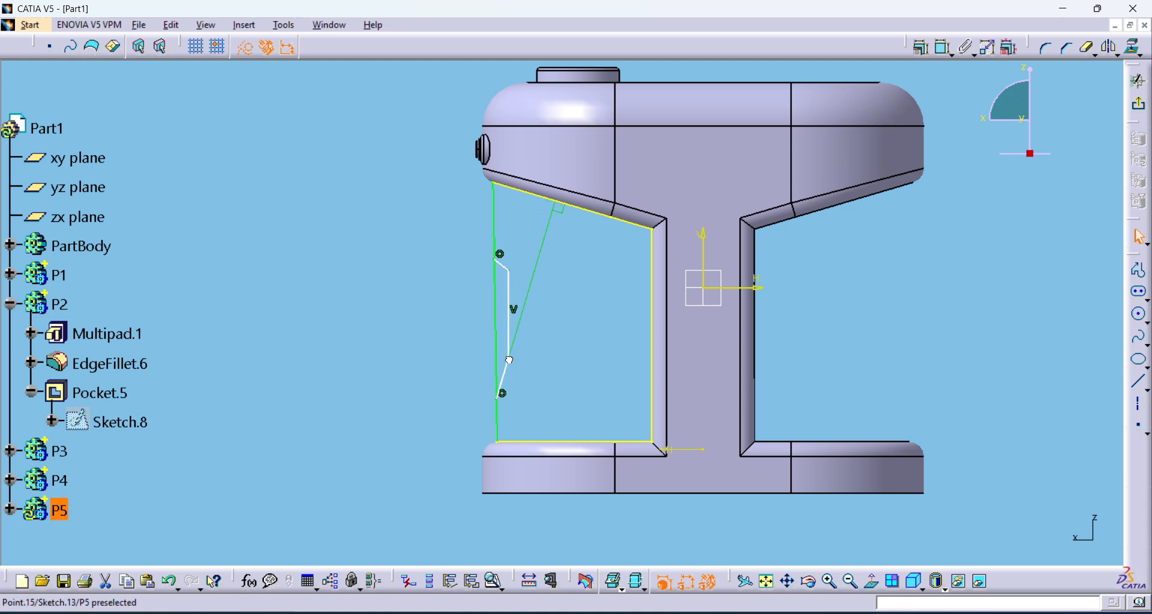
Replace the notch's lower slanted segment with a shorter one and trim away the closing line between the notch's ends.
{"action": "key", "text": "Delete"}
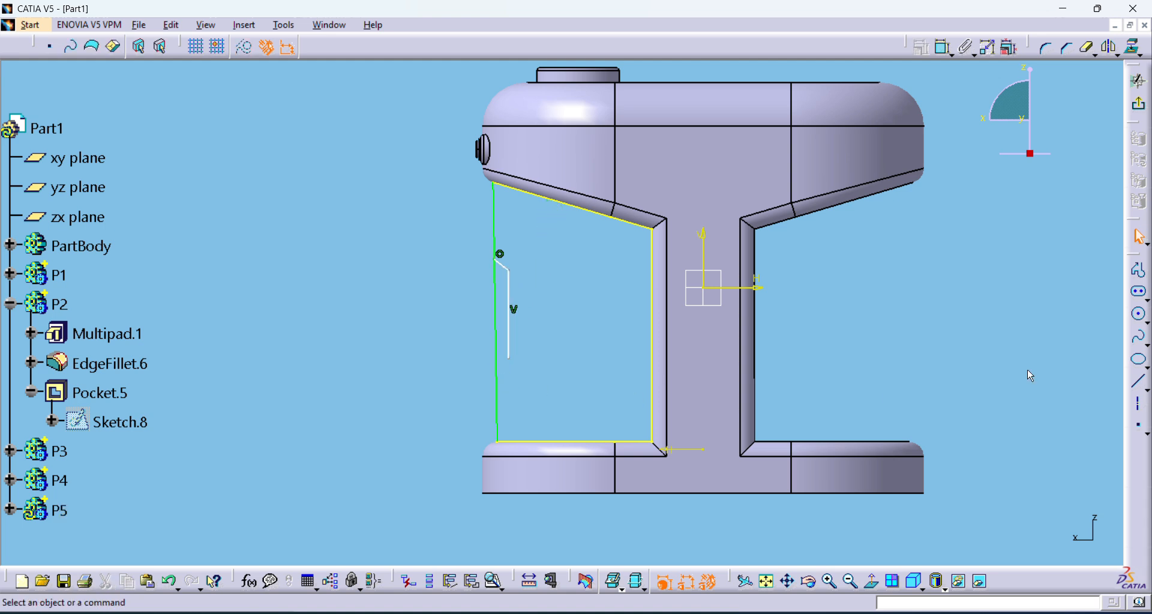
{"action": "left_click", "coordinate": [1137, 272]}
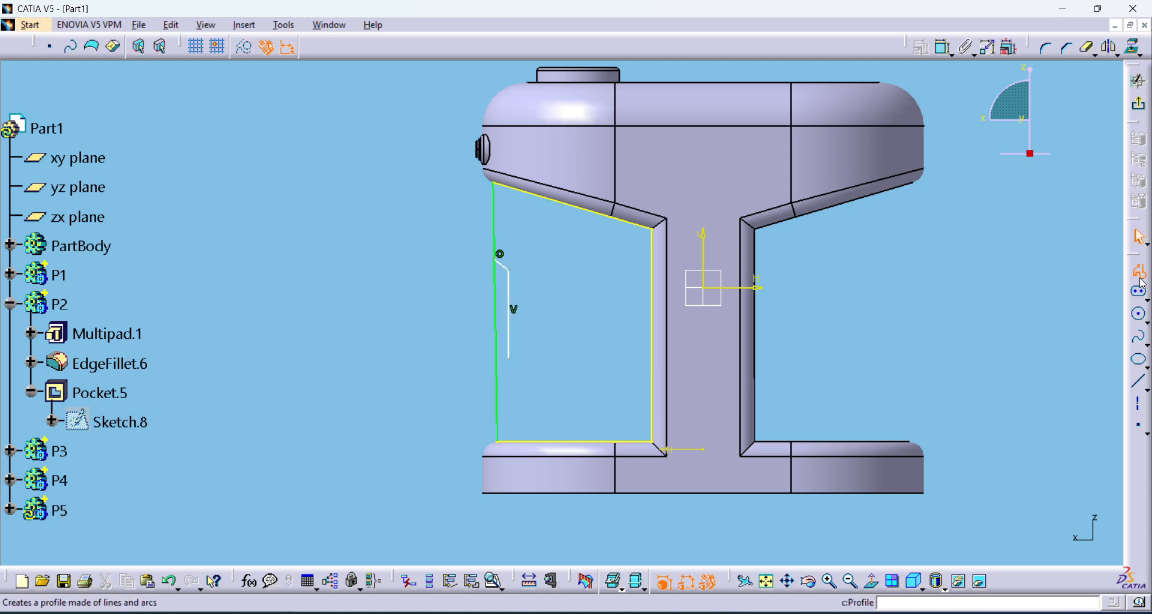
{"action": "left_click", "coordinate": [509, 360]}
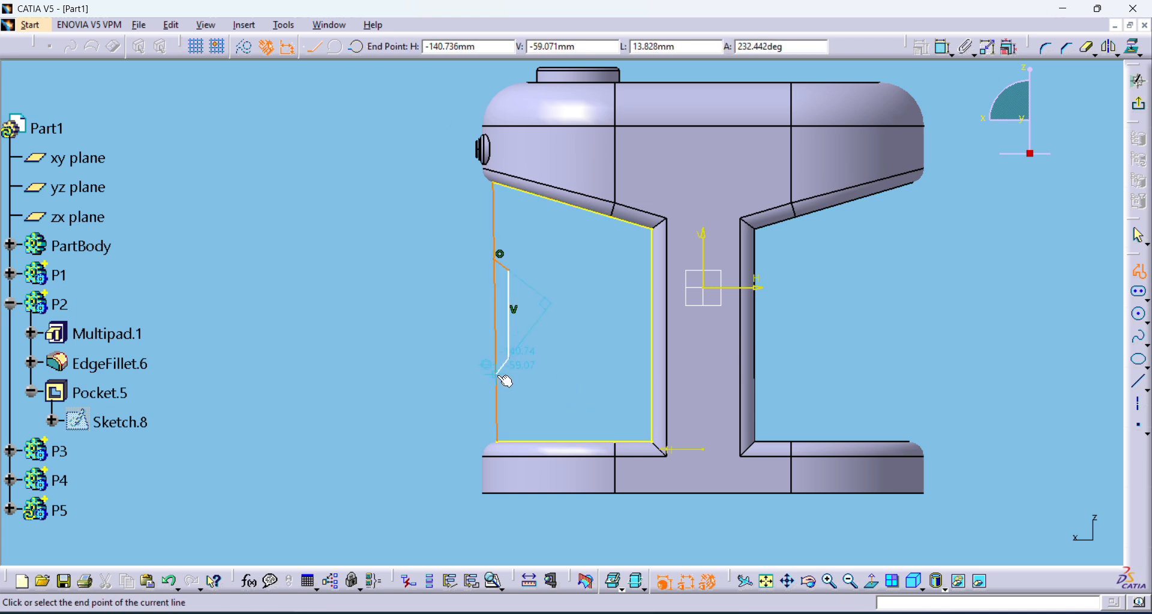
{"action": "double_click", "coordinate": [502, 368]}
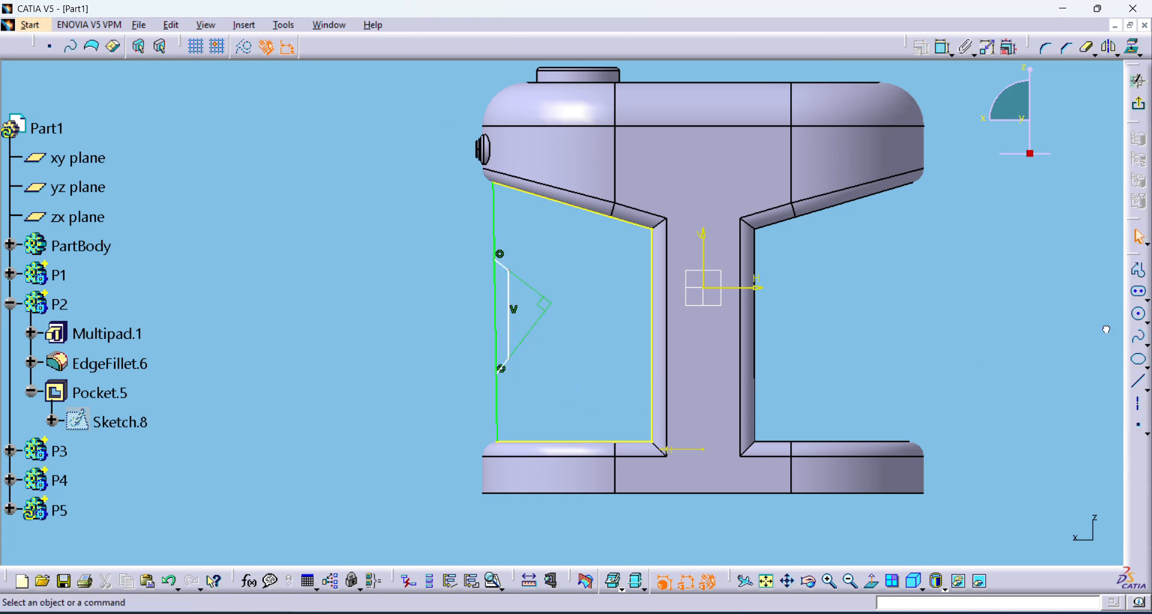
{"action": "left_click", "coordinate": [1089, 47]}
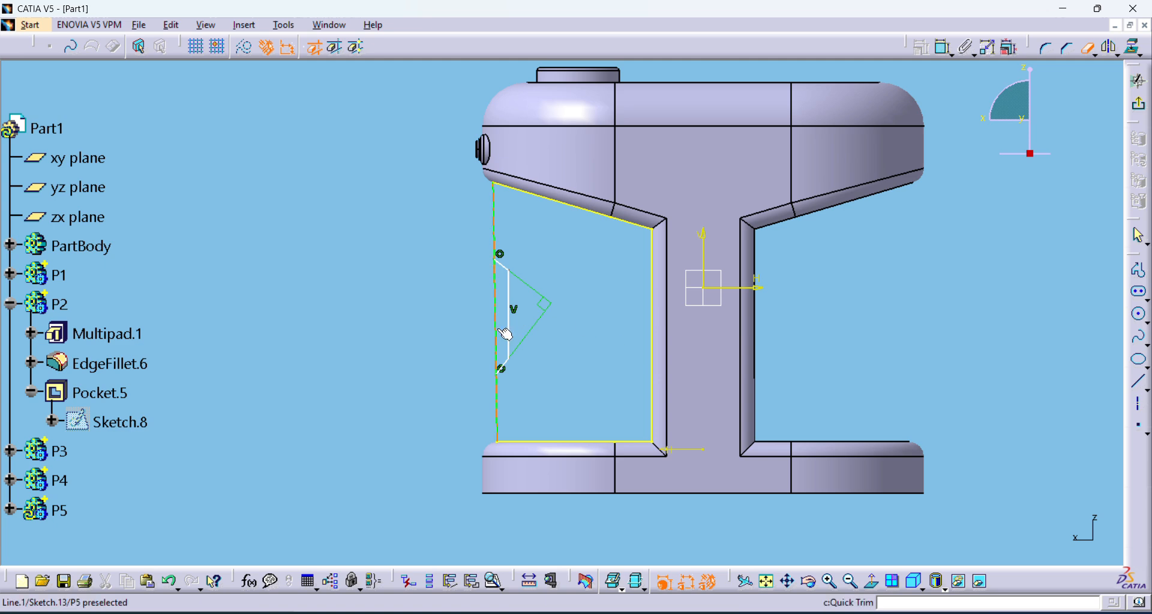
{"action": "left_click", "coordinate": [502, 314]}
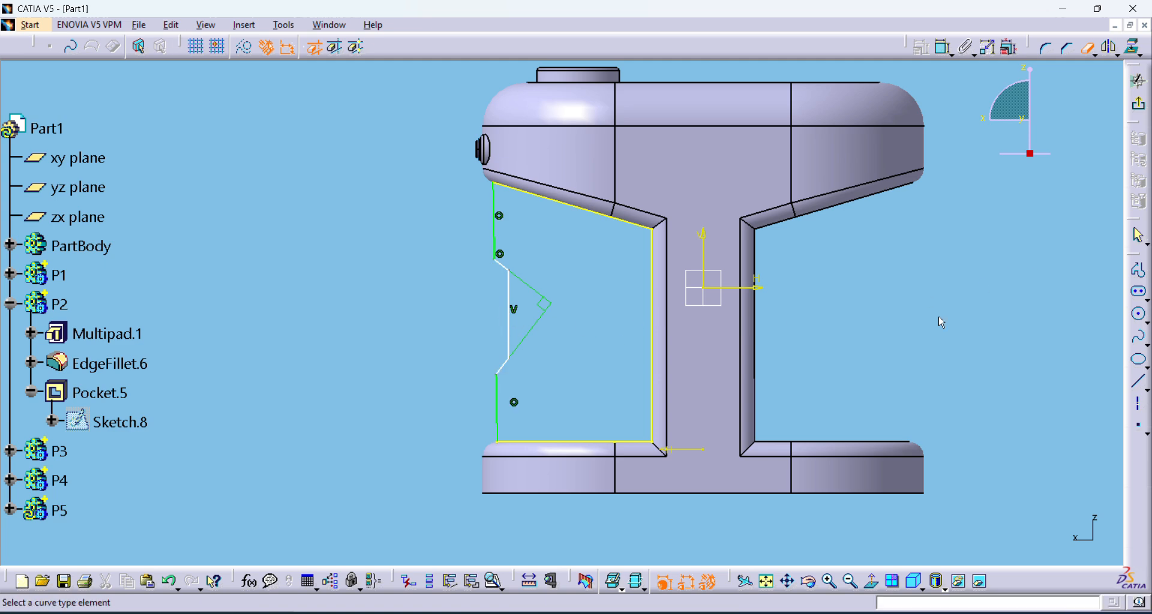
Exit the sketch and pad the notched profile 5000 mm with mirrored extent.
{"action": "left_click", "coordinate": [1139, 81]}
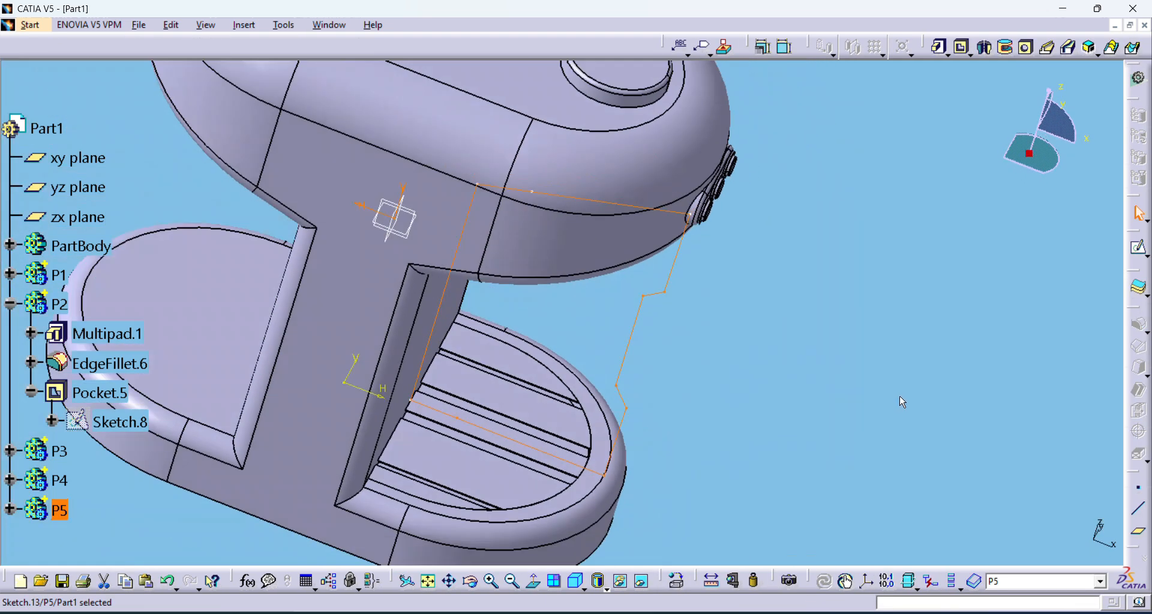
{"action": "left_click", "coordinate": [939, 48]}
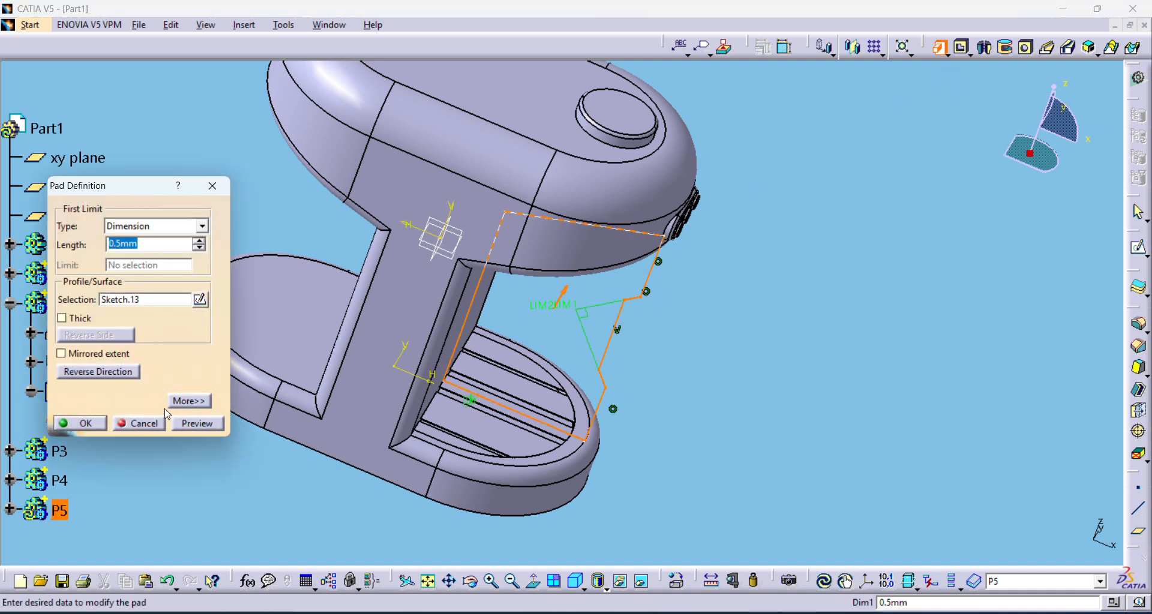
{"action": "left_click_drag", "start_coordinate": [120, 244], "coordinate": [100, 254]}
{"action": "left_click", "coordinate": [198, 424]}
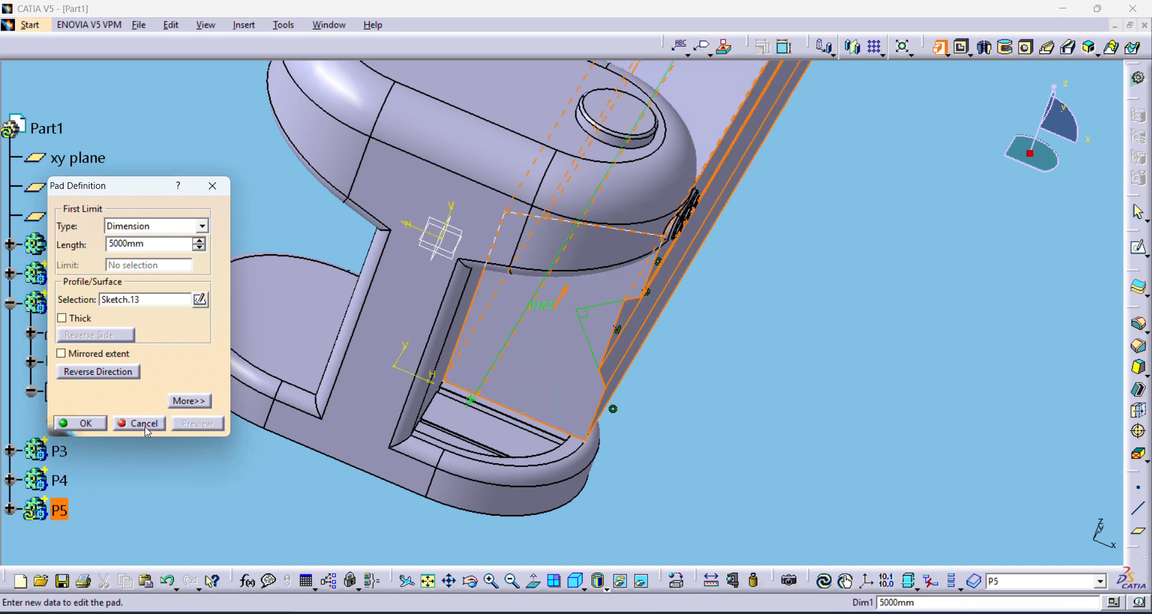
{"action": "left_click", "coordinate": [84, 355]}
{"action": "left_click", "coordinate": [81, 423]}
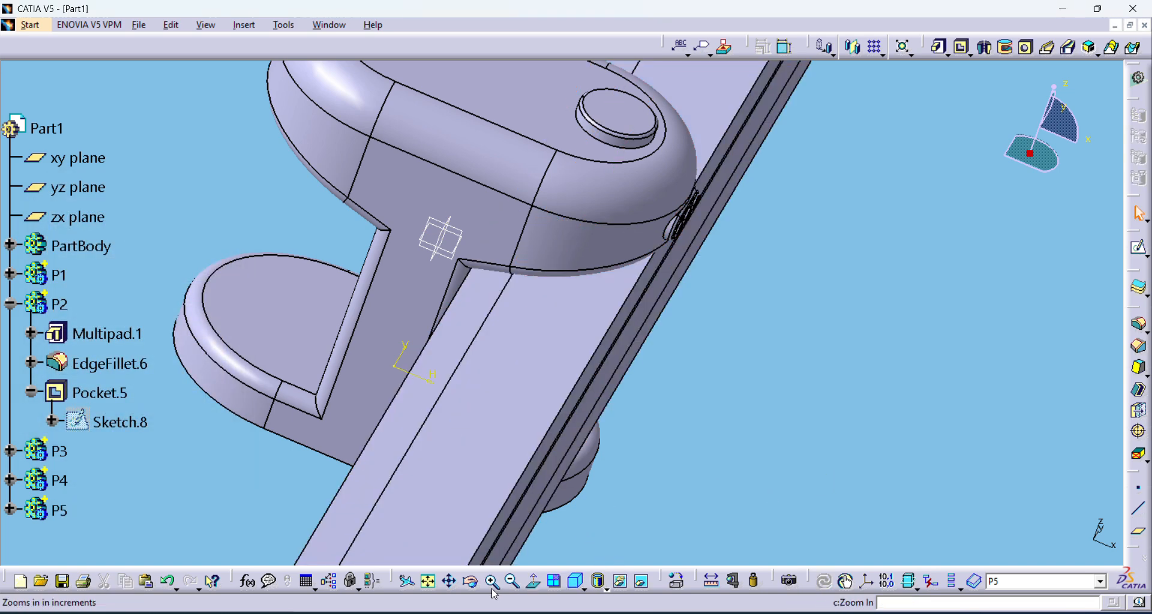
Hide the long mirrored pad to view the machine's neck and grooved base behind it.
{"action": "left_click", "coordinate": [472, 581]}
{"action": "left_click_drag", "start_coordinate": [576, 384], "coordinate": [548, 354]}
{"action": "right_click", "coordinate": [527, 274]}
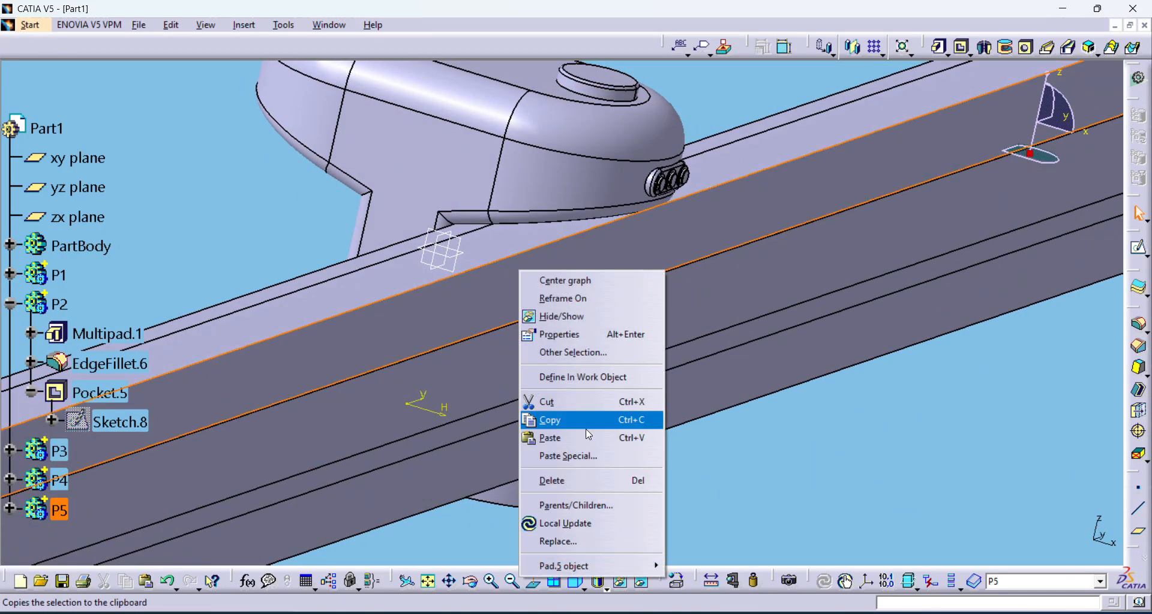
{"action": "left_click", "coordinate": [584, 317]}
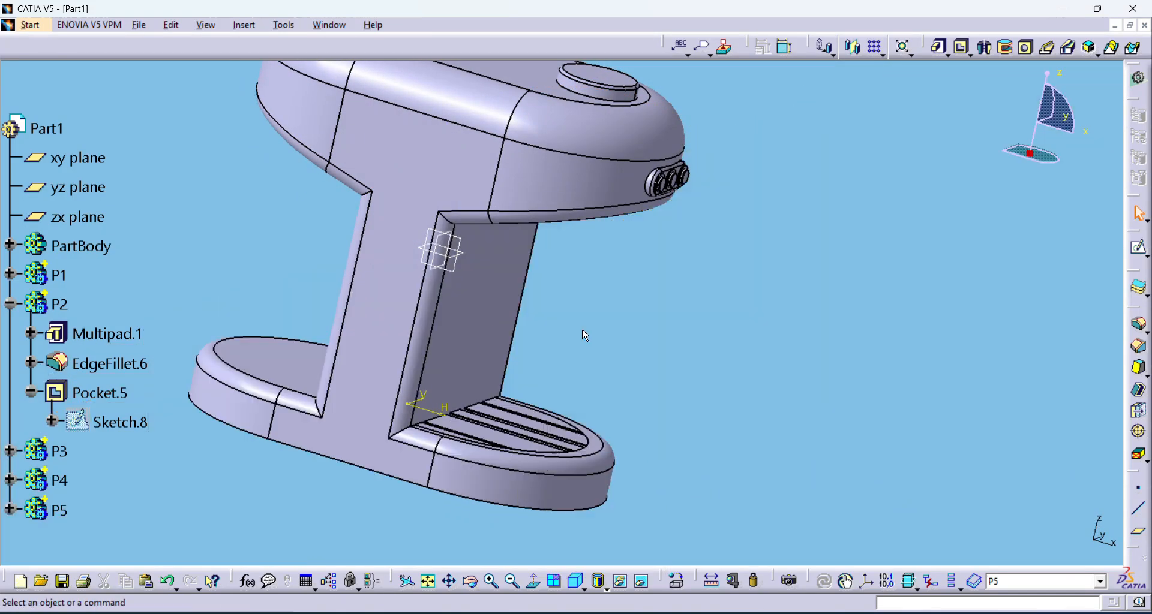
{"action": "left_click", "coordinate": [597, 442]}
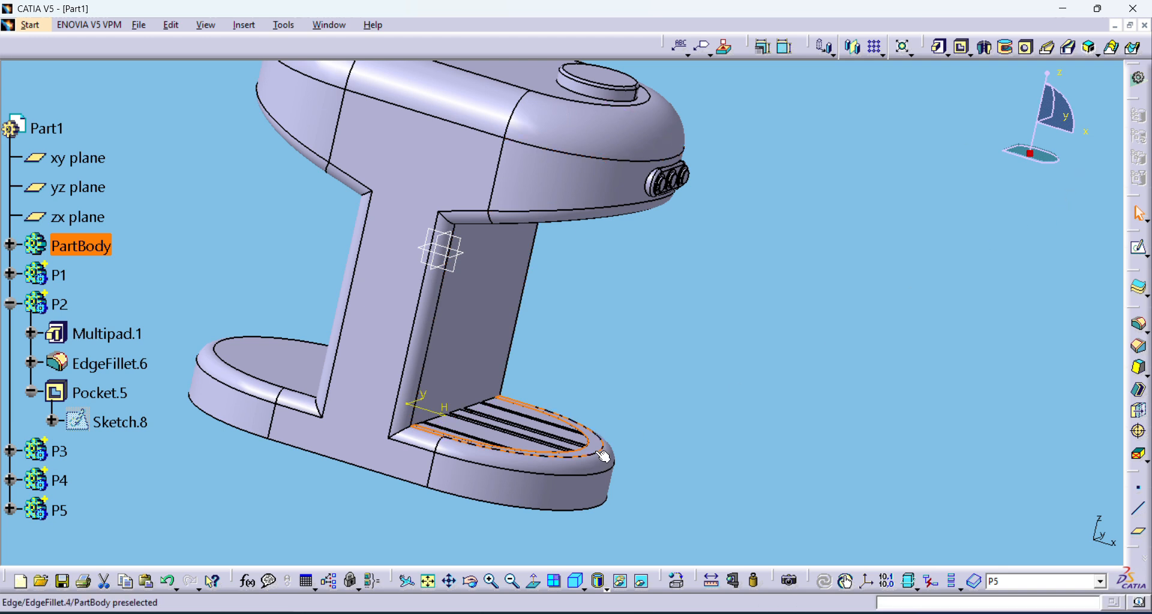
{"action": "left_click", "coordinate": [685, 421]}
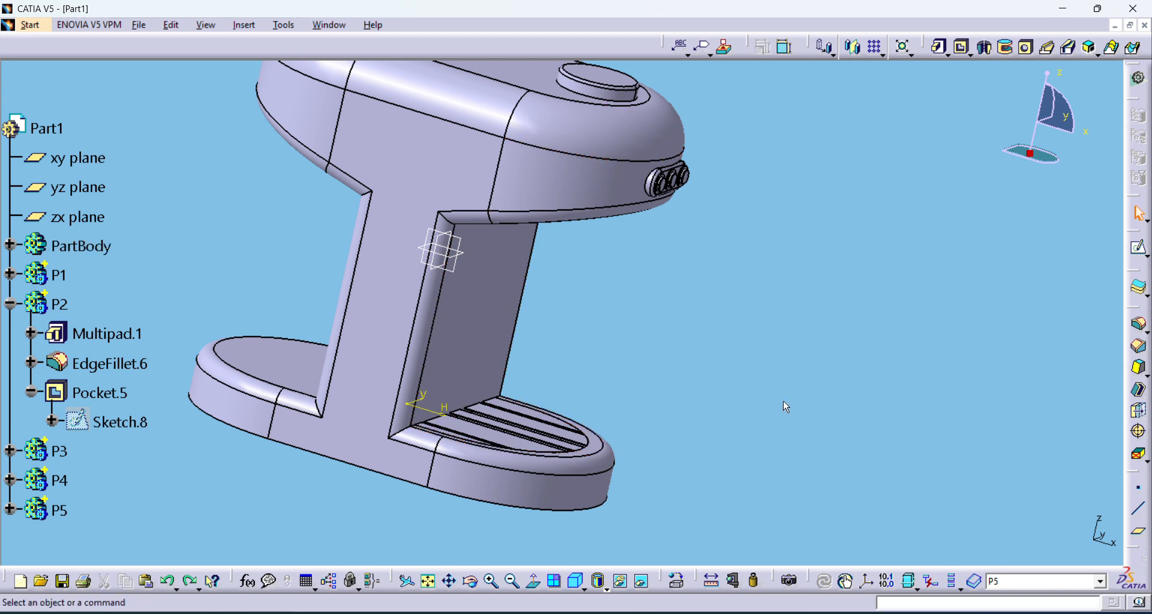
Expand body P5 in the specification tree and show its hidden pad again.
{"action": "left_click", "coordinate": [23, 511]}
{"action": "right_click", "coordinate": [101, 527]}
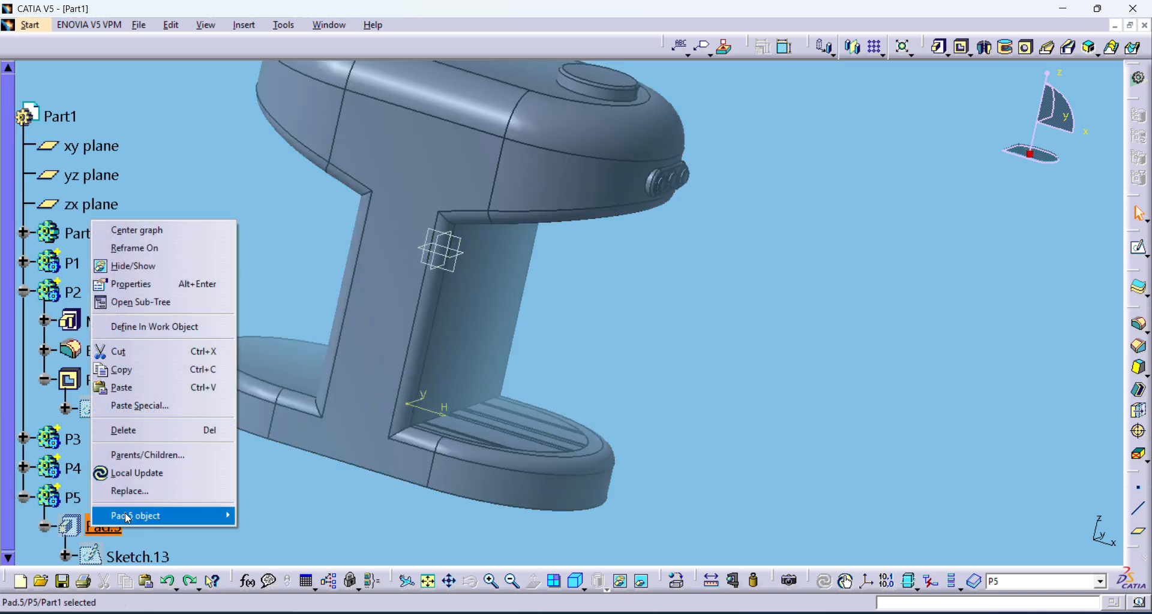
{"action": "left_click", "coordinate": [138, 253]}
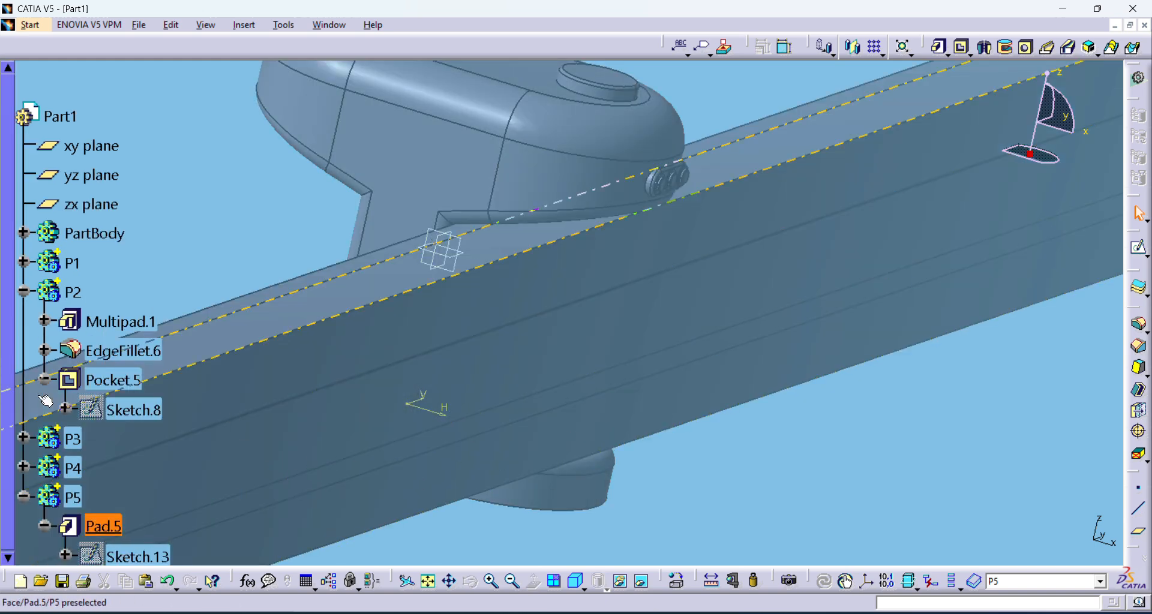
{"action": "left_click", "coordinate": [23, 420]}
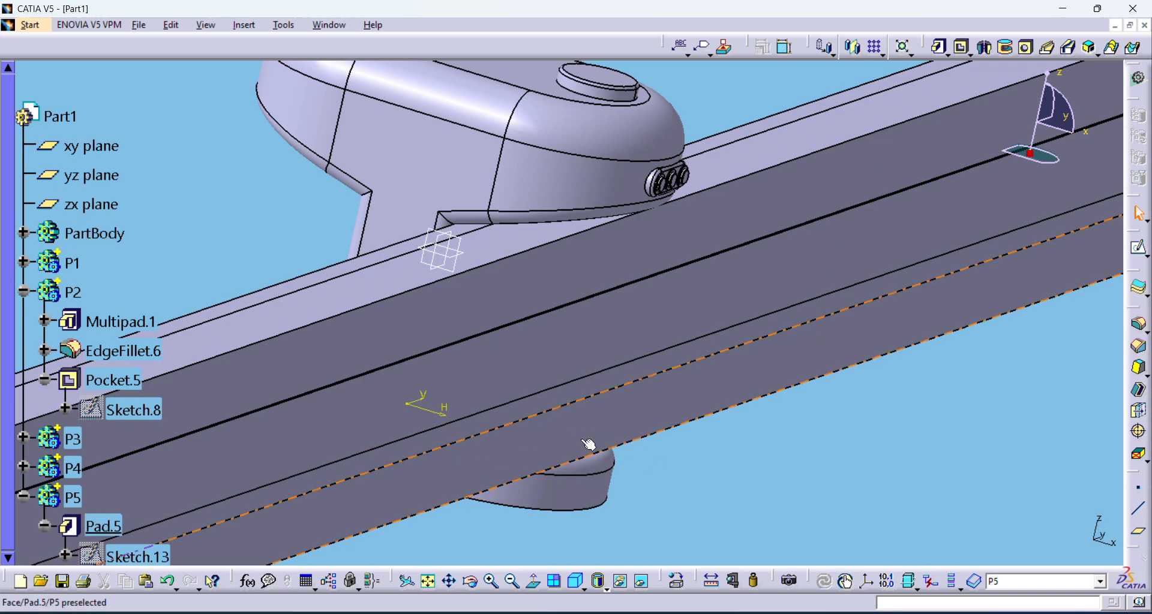
{"action": "right_click", "coordinate": [516, 269]}
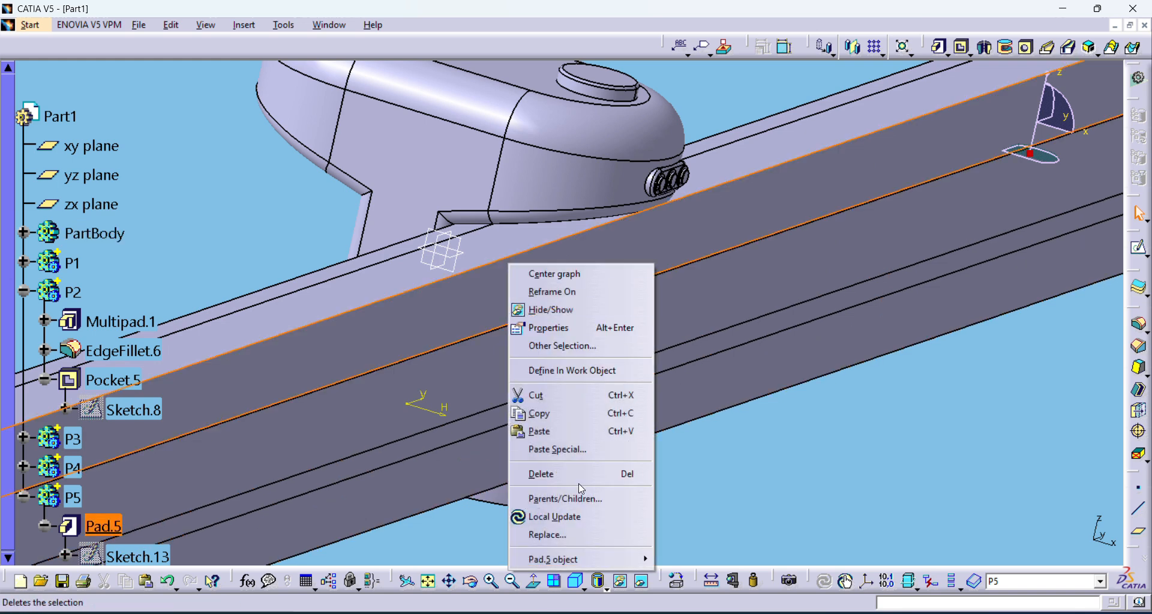
{"action": "left_click", "coordinate": [564, 306]}
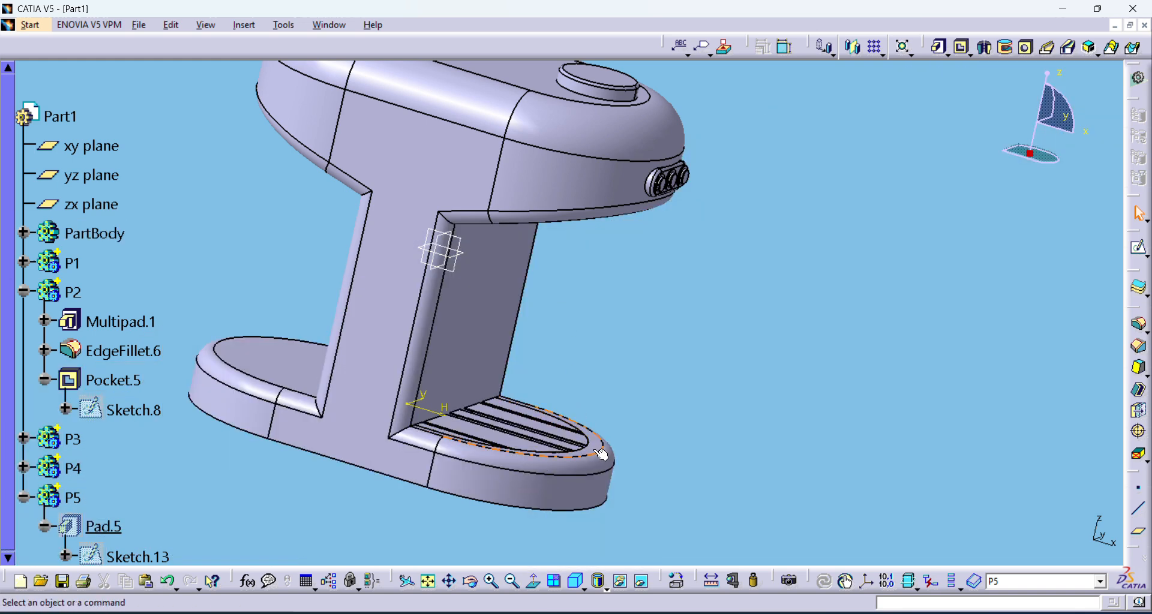
{"action": "left_click", "coordinate": [1138, 249]}
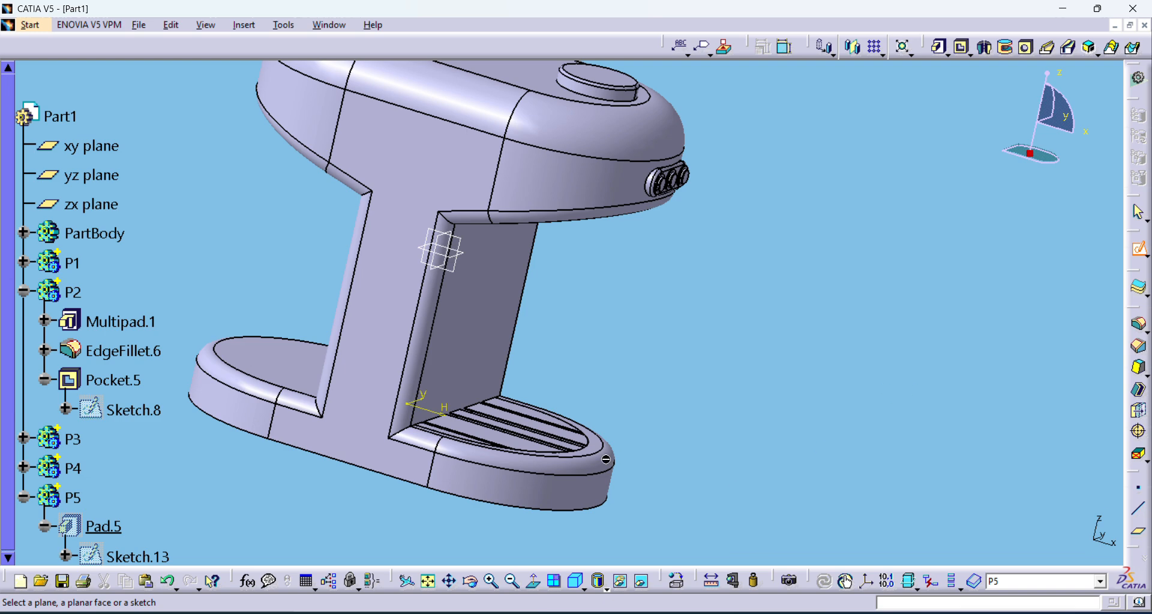
{"action": "left_click", "coordinate": [271, 374]}
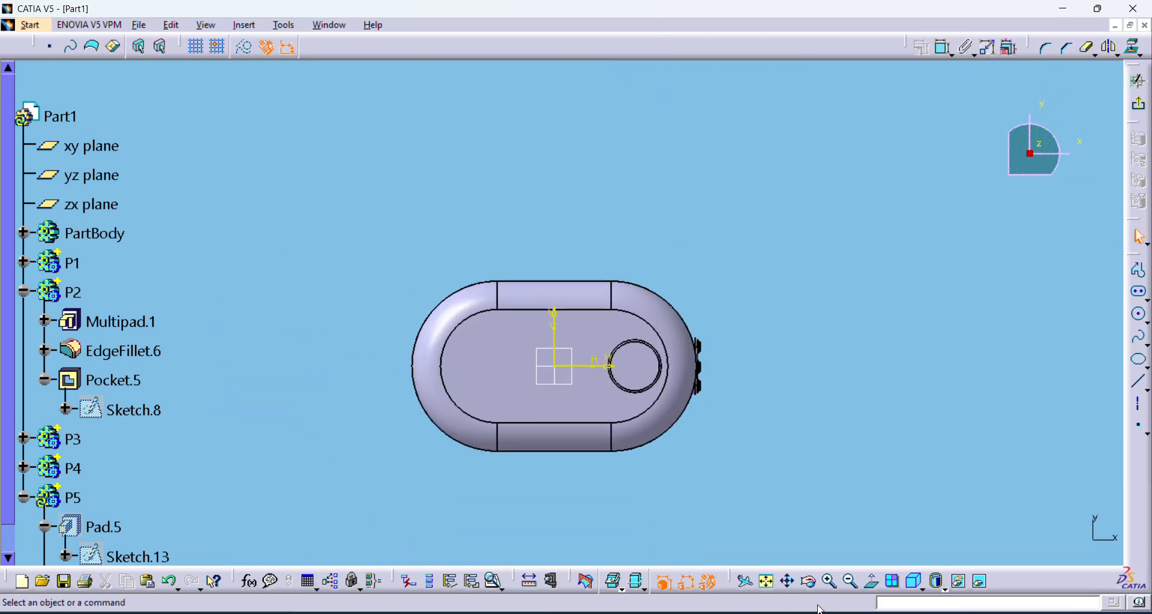
{"action": "left_click_drag", "start_coordinate": [811, 594], "coordinate": [150, 252]}
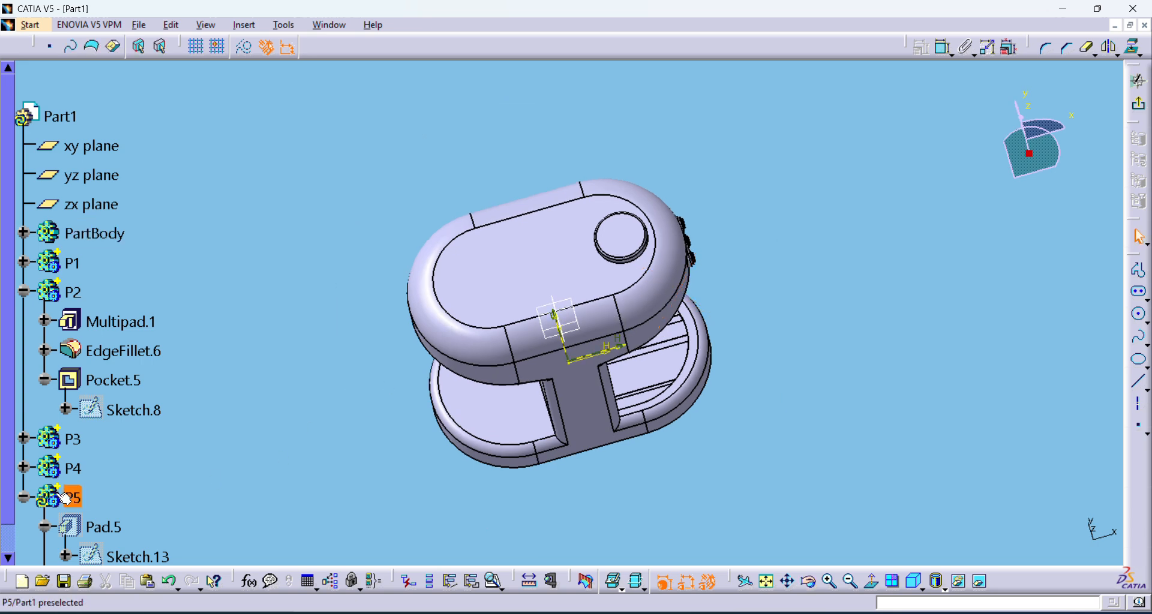
{"action": "right_click", "coordinate": [95, 529]}
{"action": "left_click", "coordinate": [135, 329]}
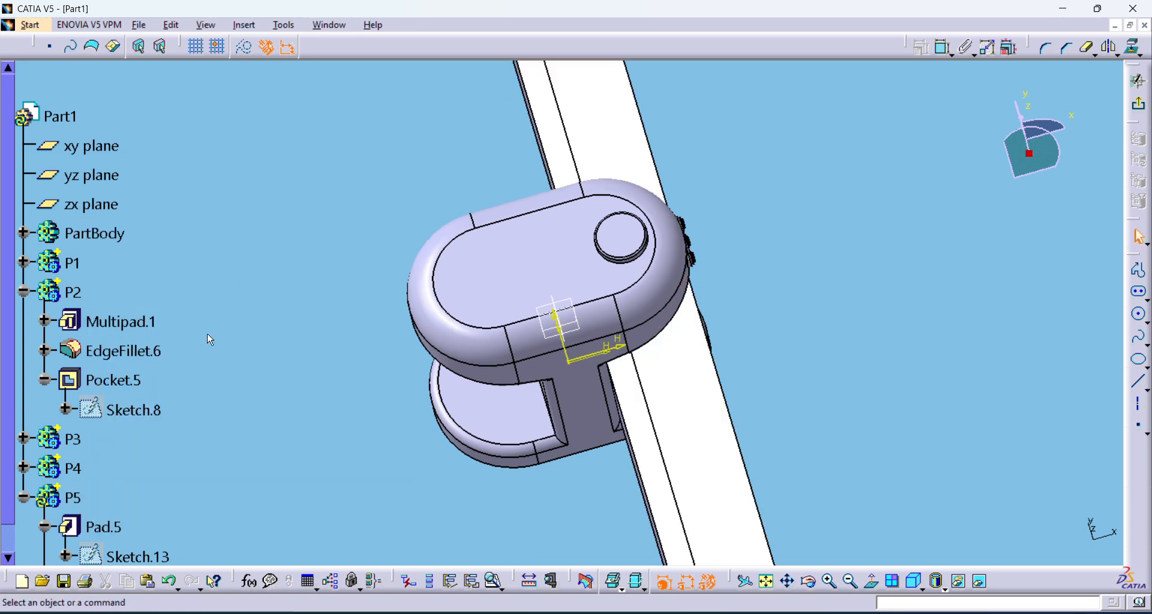
{"action": "right_click", "coordinate": [109, 526]}
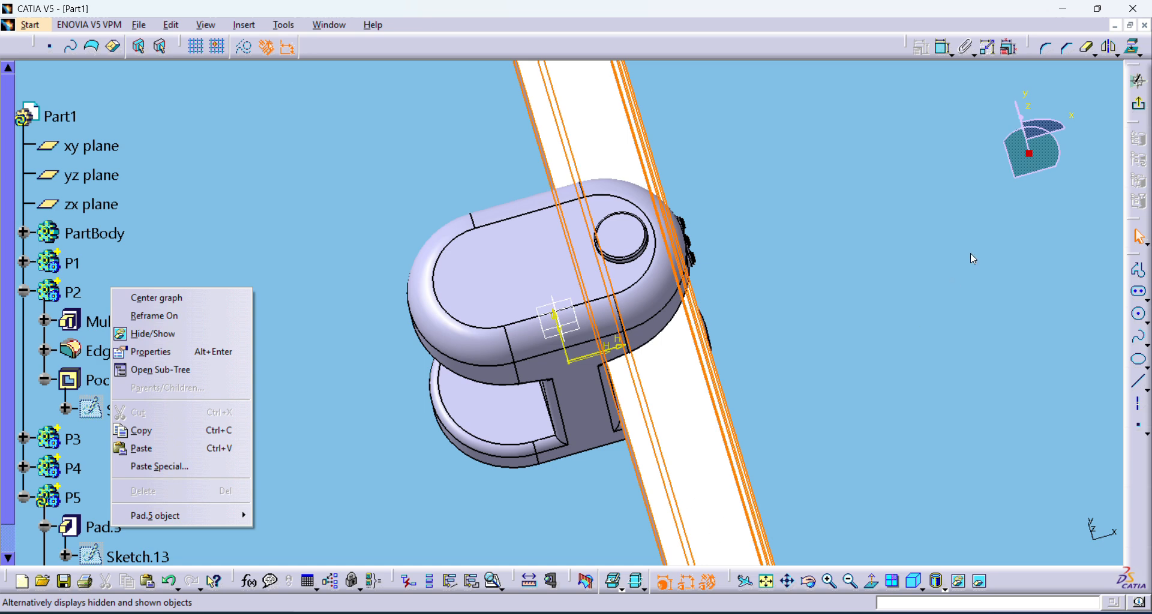
{"action": "left_click", "coordinate": [1138, 105]}
{"action": "left_click", "coordinate": [1138, 105]}
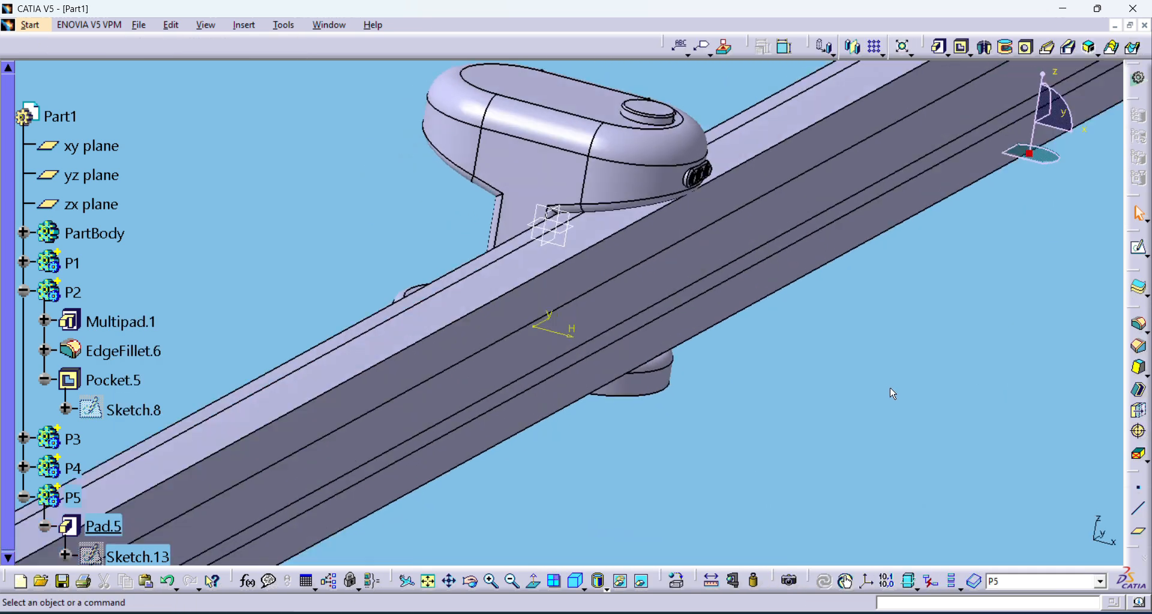
Delete the long mirrored pad from body P5 together with its aggregated sketch.
{"action": "left_click", "coordinate": [103, 526]}
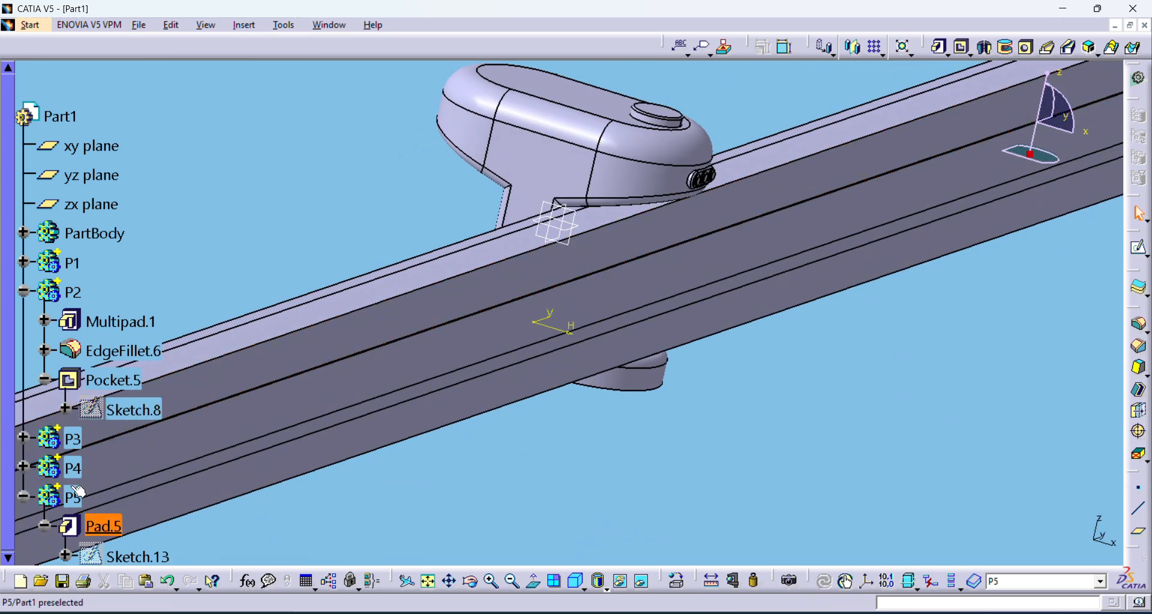
{"action": "key", "text": "Delete"}
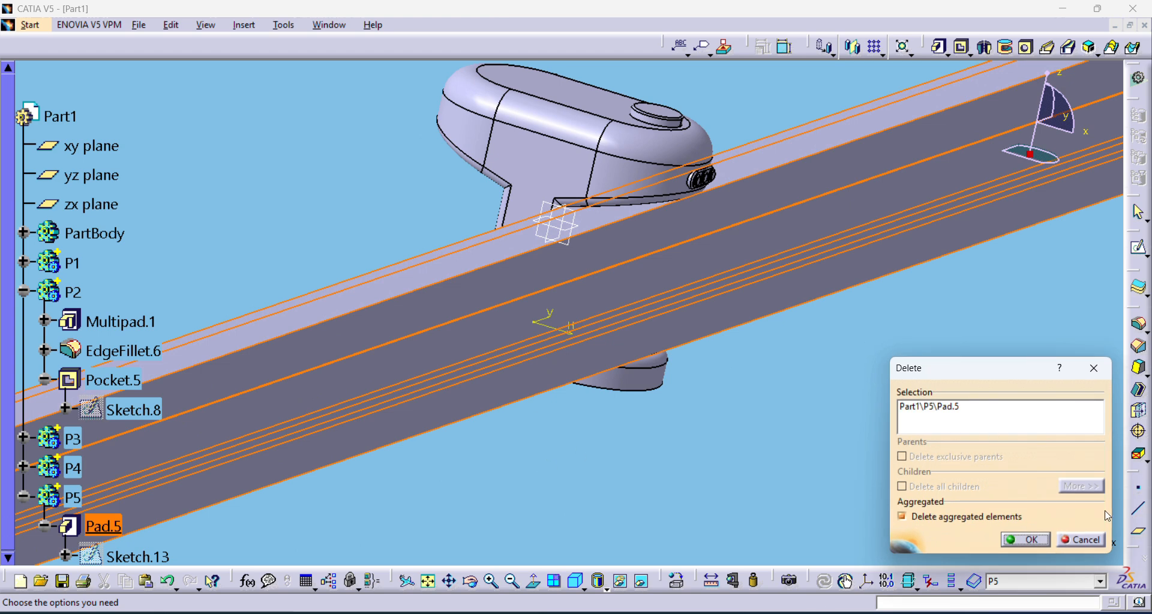
{"action": "left_click", "coordinate": [1025, 540]}
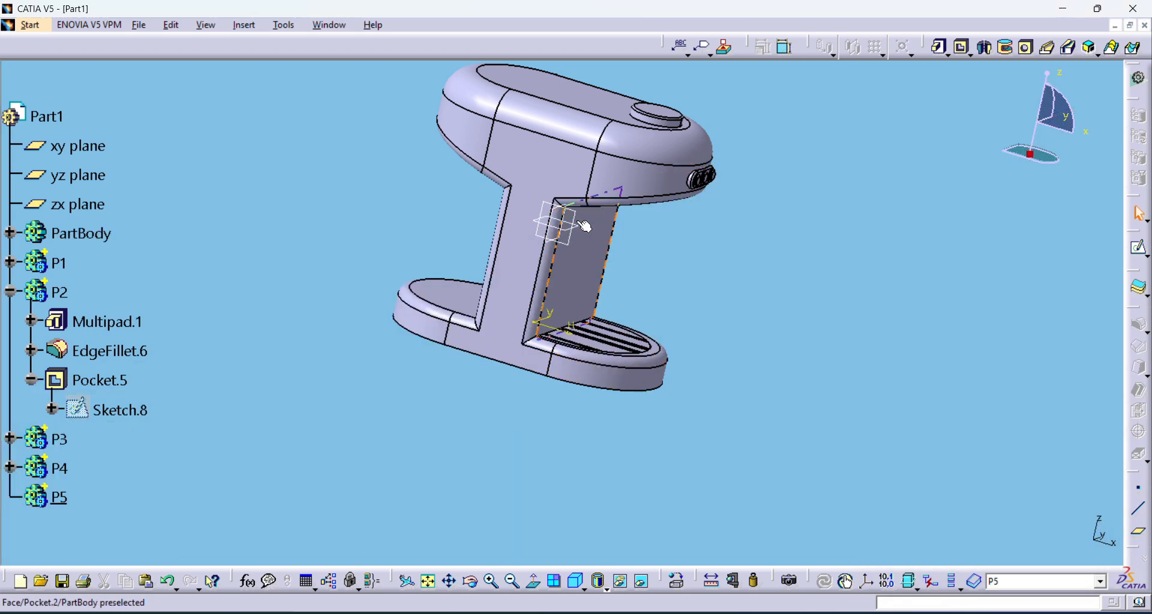
Start a sketch on the zx plane and project the slanted head edges, vertical neck edge and base edges around the gap opposite the buttons.
{"action": "left_click", "coordinate": [1138, 247]}
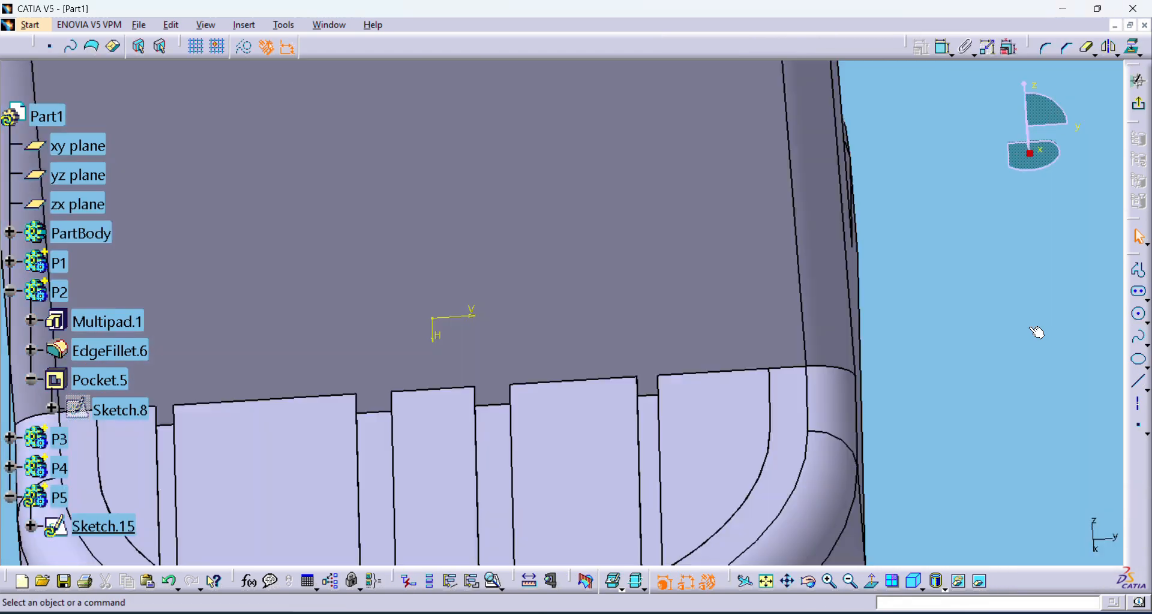
{"action": "left_click", "coordinate": [676, 174]}
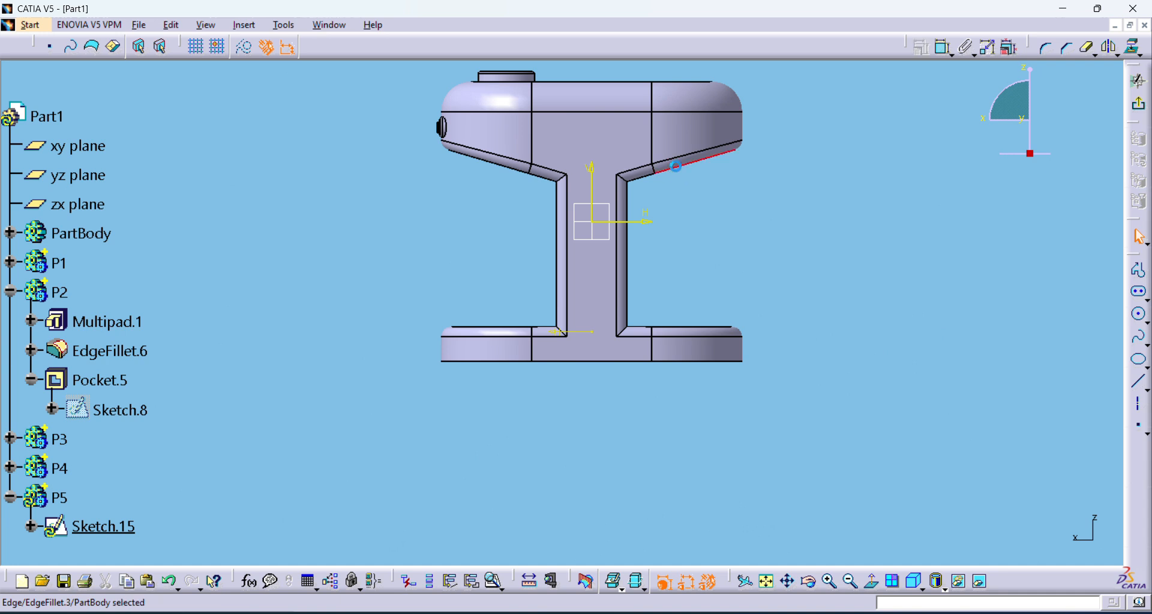
{"action": "left_click", "coordinate": [644, 179], "text": "ctrl"}
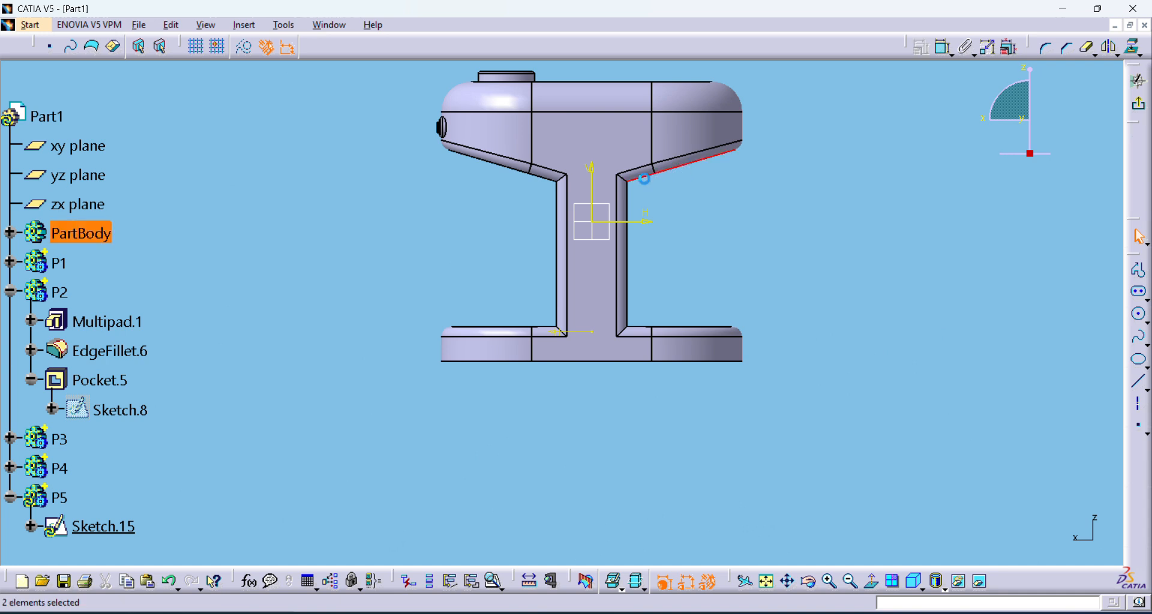
{"action": "left_click", "coordinate": [626, 210]}
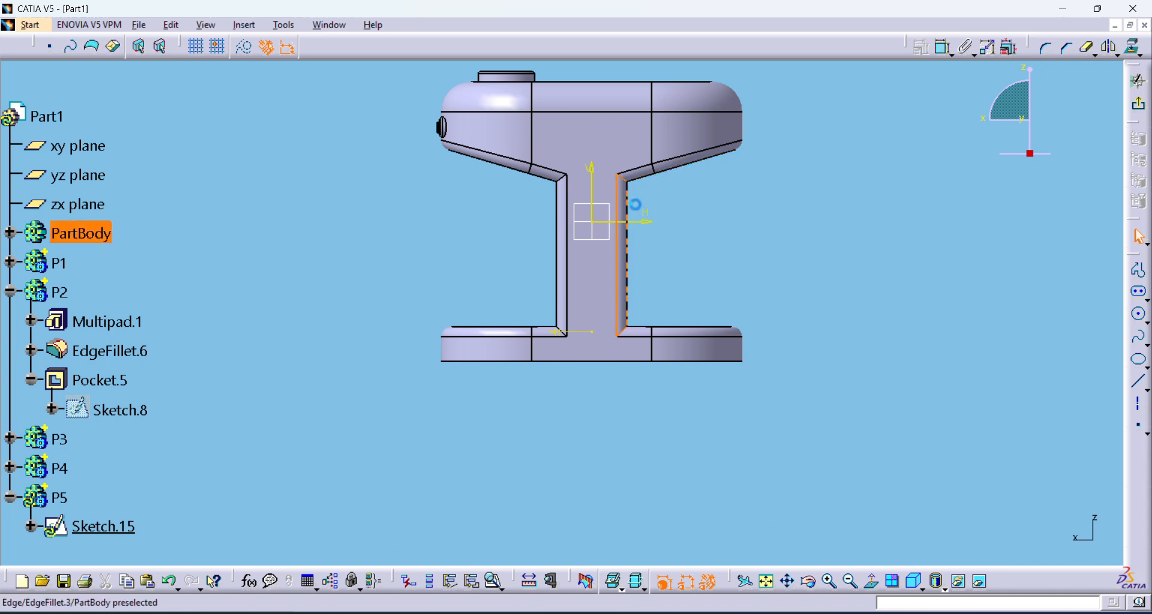
{"action": "left_click", "coordinate": [685, 174], "text": "ctrl"}
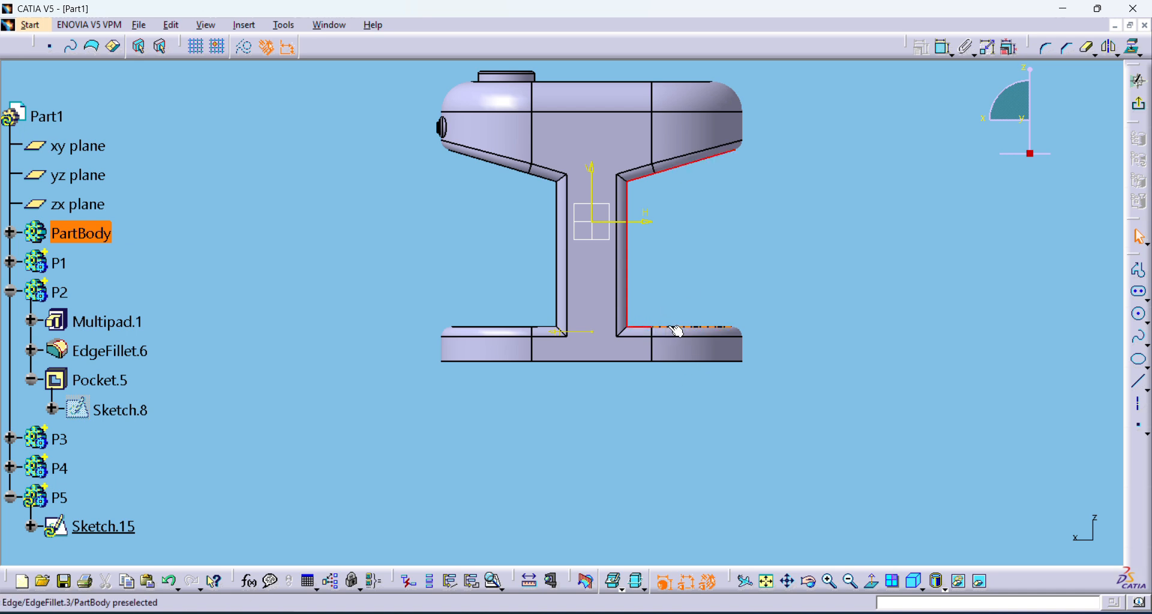
{"action": "left_click", "coordinate": [723, 332], "text": "ctrl"}
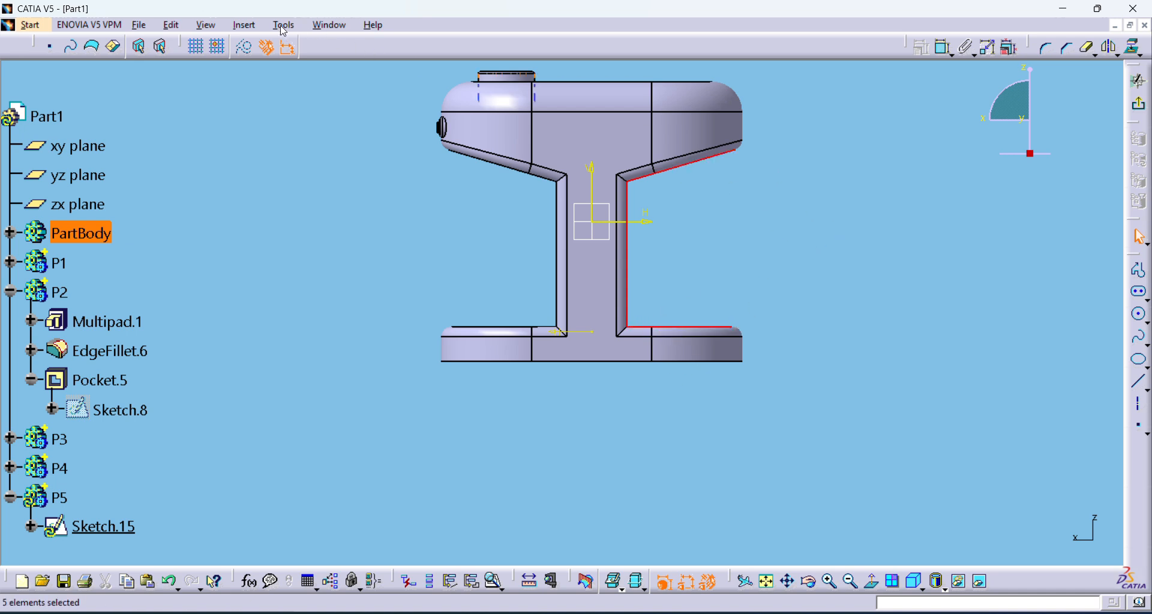
{"action": "left_click", "coordinate": [244, 24]}
{"action": "mouse_move", "coordinate": [279, 98]}
{"action": "mouse_move", "coordinate": [421, 171]}
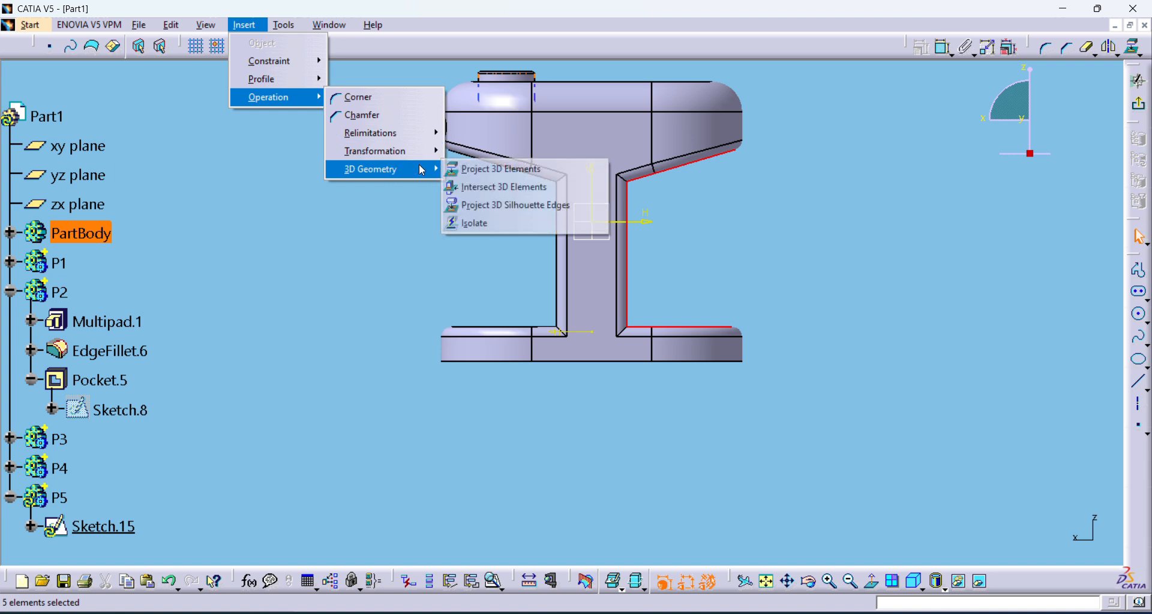
{"action": "left_click", "coordinate": [493, 169]}
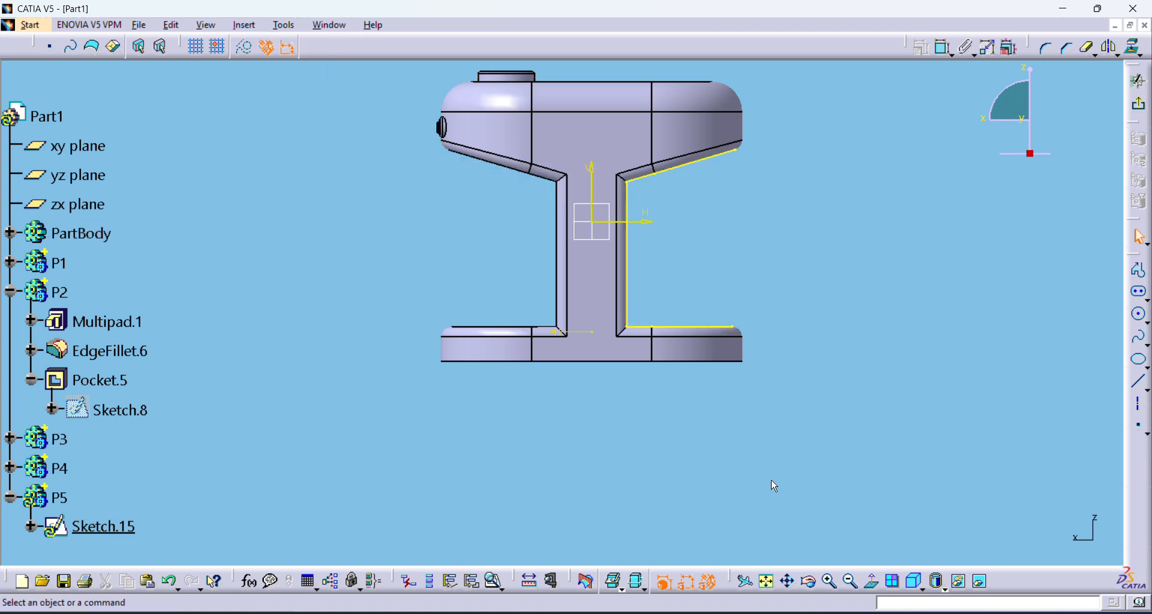
Close the projected outline with a straight line joining the outer ends of the base edge and the slanted head edge.
{"action": "left_click", "coordinate": [827, 584]}
{"action": "left_click", "coordinate": [828, 583]}
{"action": "left_click", "coordinate": [788, 580]}
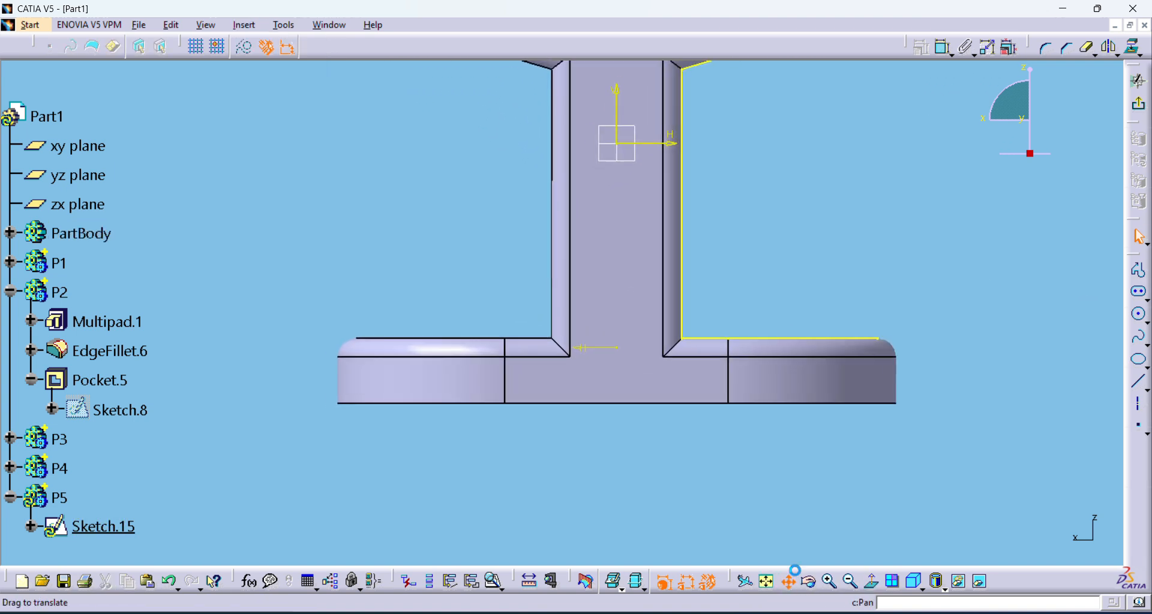
{"action": "left_click_drag", "start_coordinate": [818, 279], "coordinate": [579, 572]}
{"action": "mouse_move", "coordinate": [803, 251]}
{"action": "middle_mouse_down"}
{"action": "mouse_move", "coordinate": [548, 593]}
{"action": "mouse_move", "coordinate": [542, 426]}
{"action": "middle_mouse_up"}
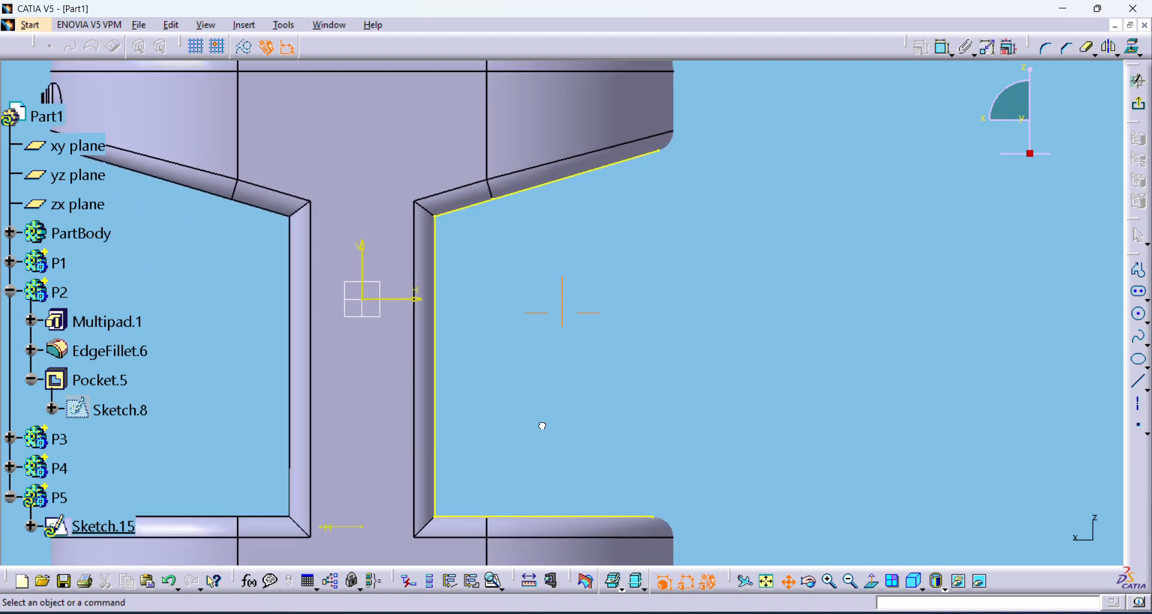
{"action": "left_click", "coordinate": [1138, 271]}
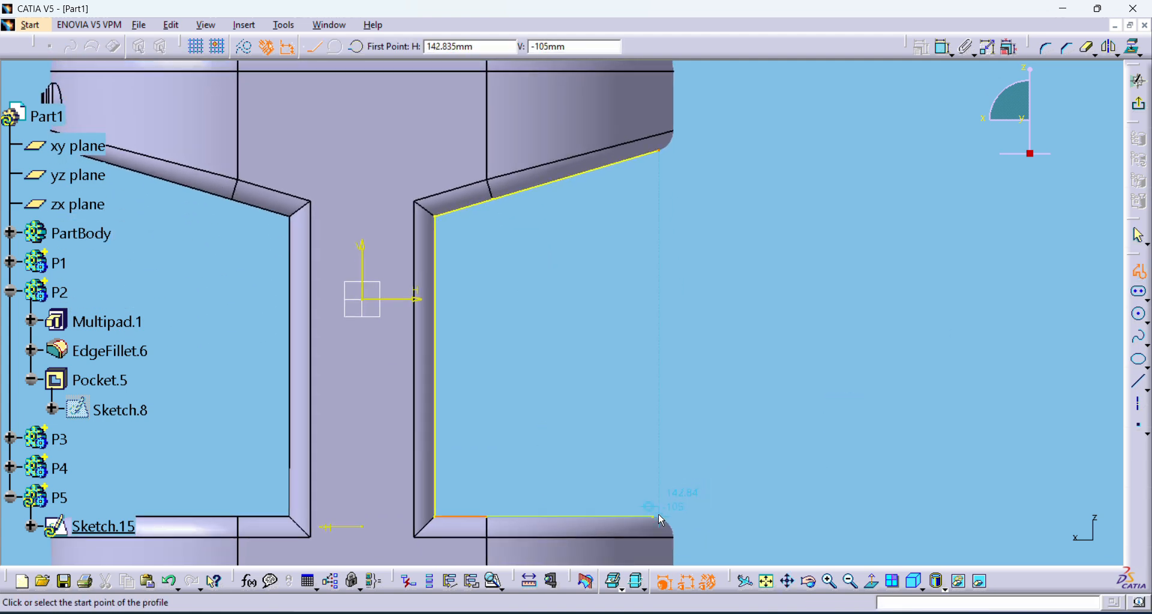
{"action": "left_click", "coordinate": [659, 519]}
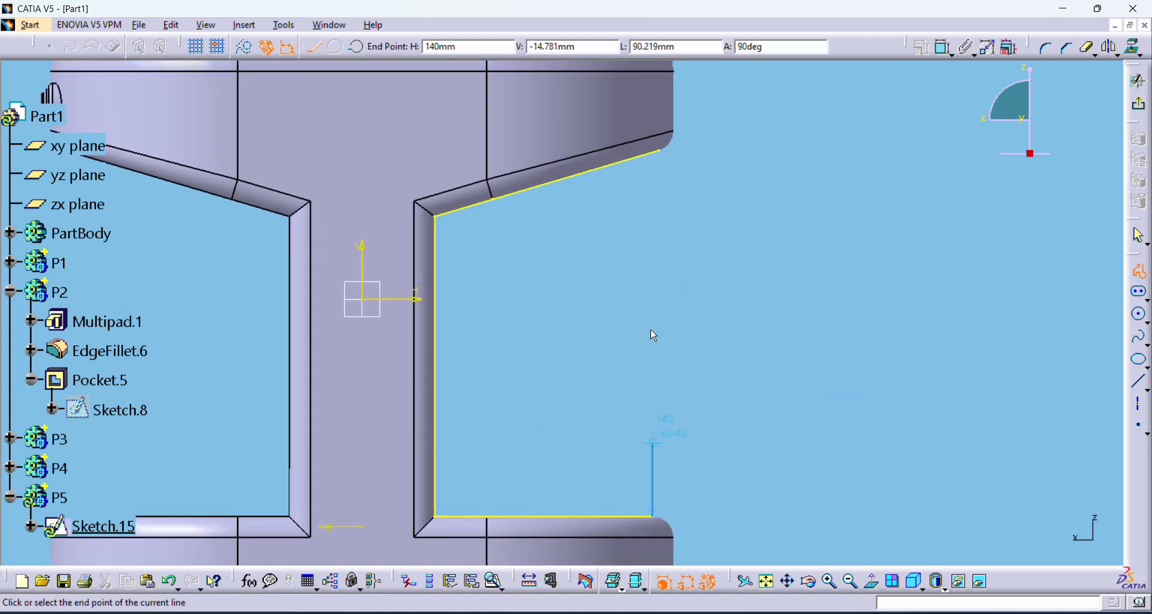
{"action": "double_click", "coordinate": [664, 151]}
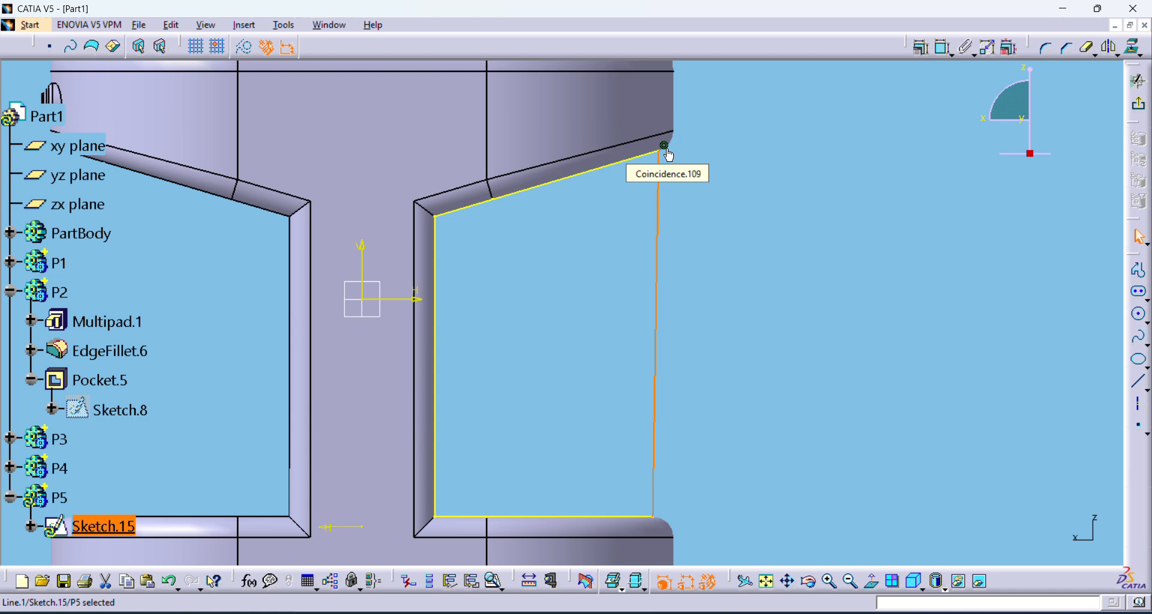
Sketch a shallow inward notch with a vertical inner side on the closing line and trim away the line between its ends.
{"action": "left_click", "coordinate": [1140, 272]}
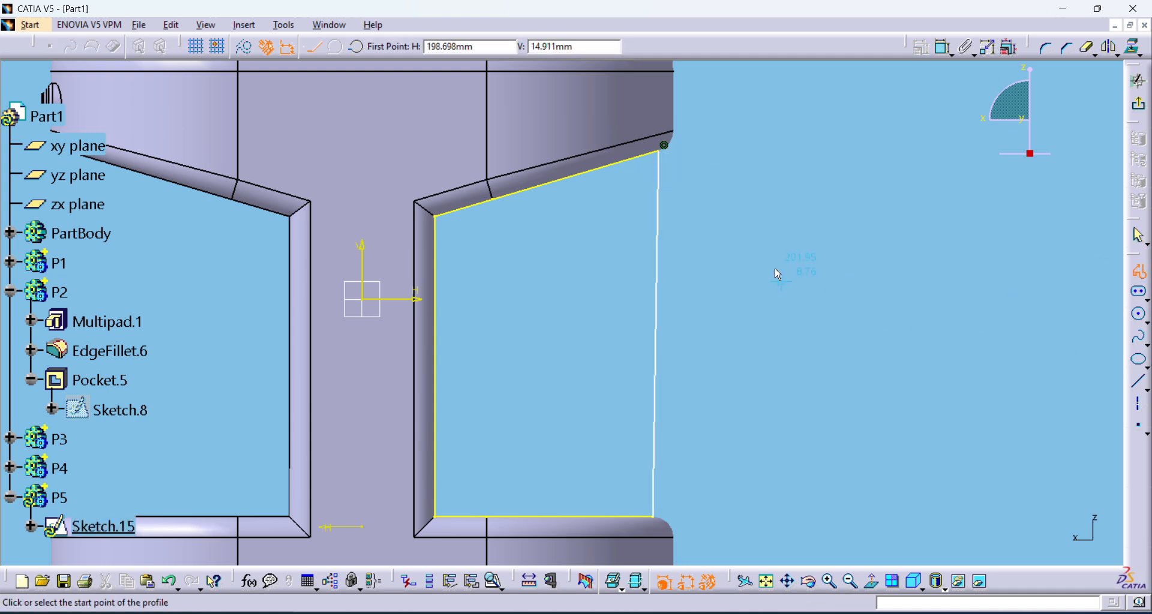
{"action": "left_click", "coordinate": [662, 261]}
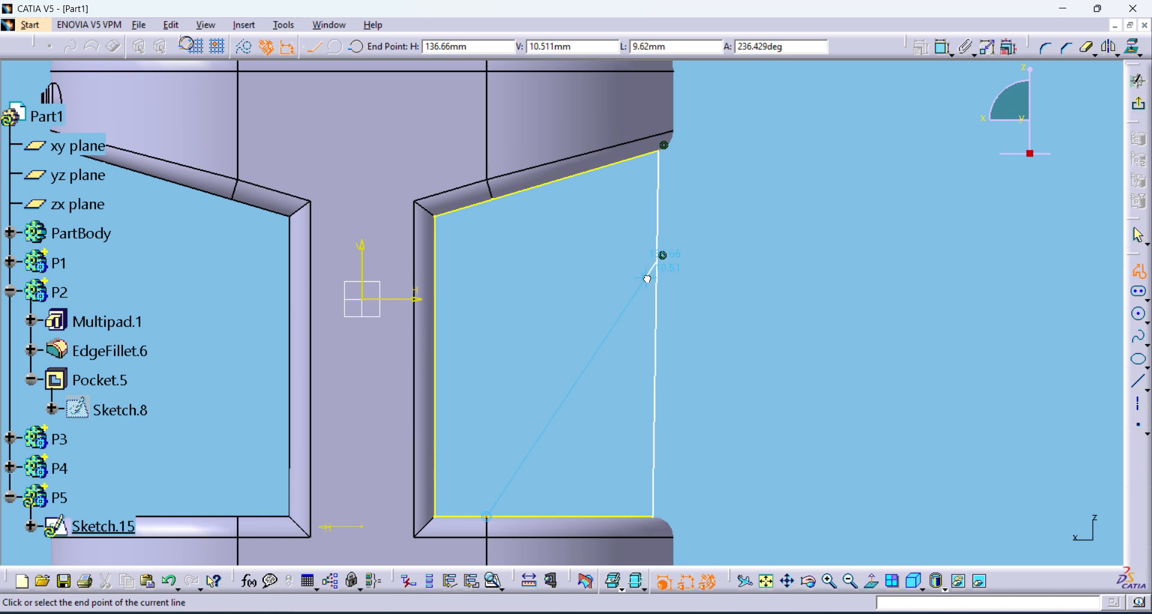
{"action": "left_click", "coordinate": [647, 278]}
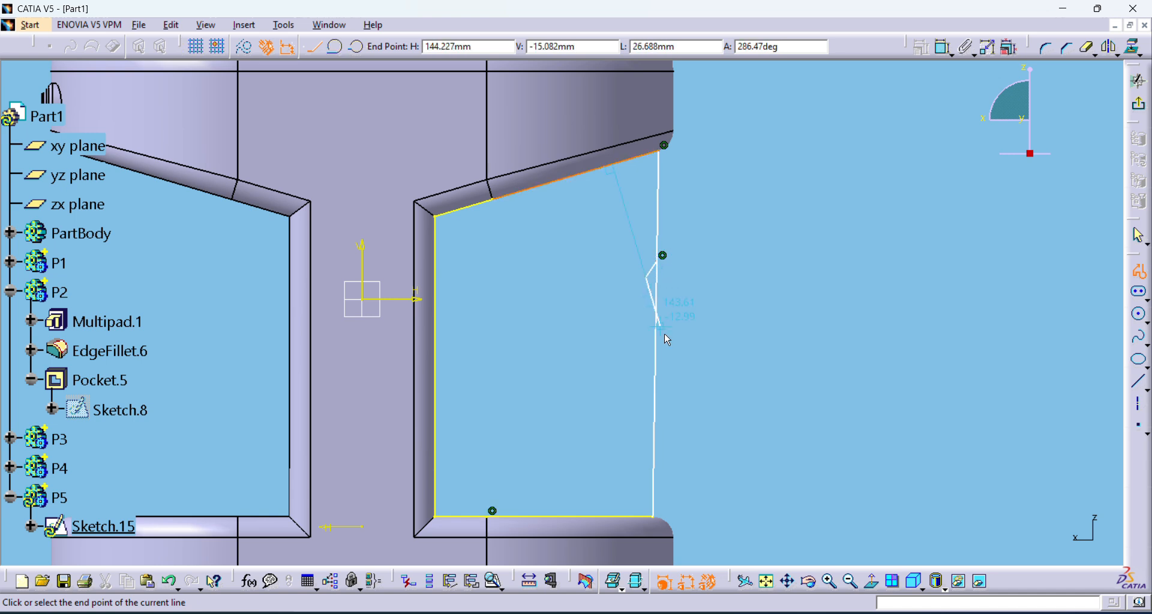
{"action": "left_click", "coordinate": [645, 379]}
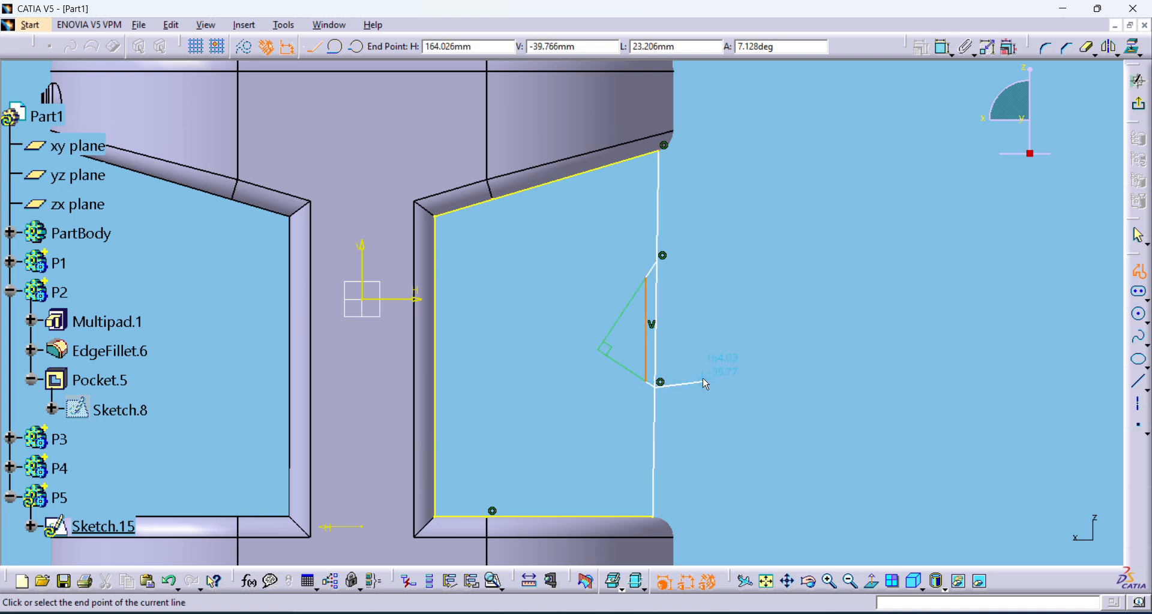
{"action": "double_click", "coordinate": [660, 382]}
{"action": "left_click", "coordinate": [1086, 47]}
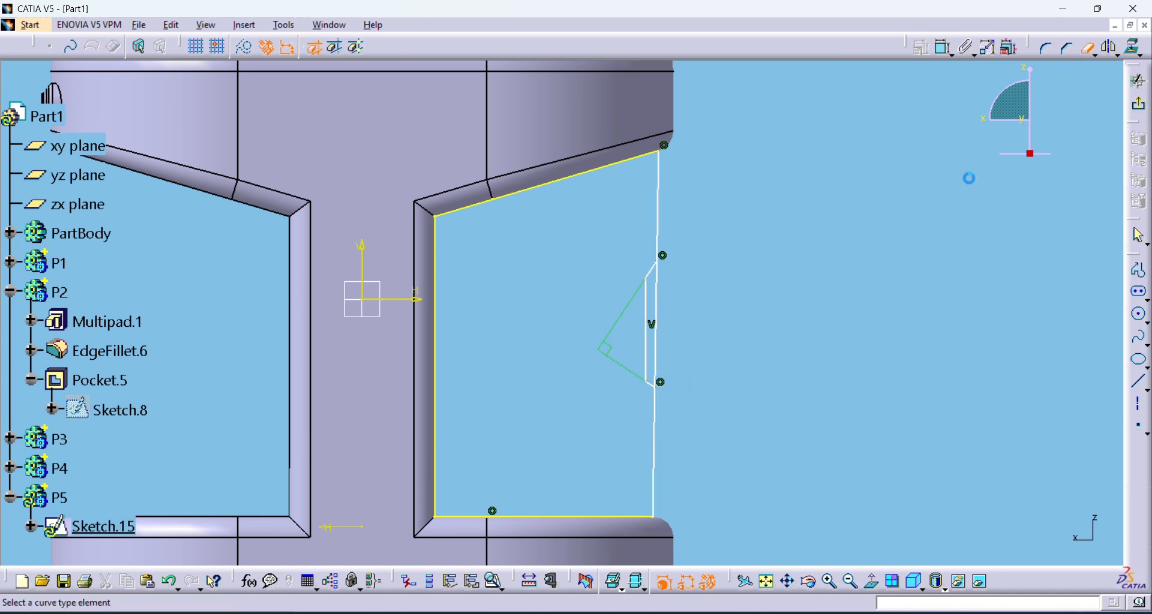
{"action": "left_click", "coordinate": [654, 322]}
Exit the sketch and pad the notched profile 5000 mm with mirrored extent.
{"action": "left_click", "coordinate": [1138, 104]}
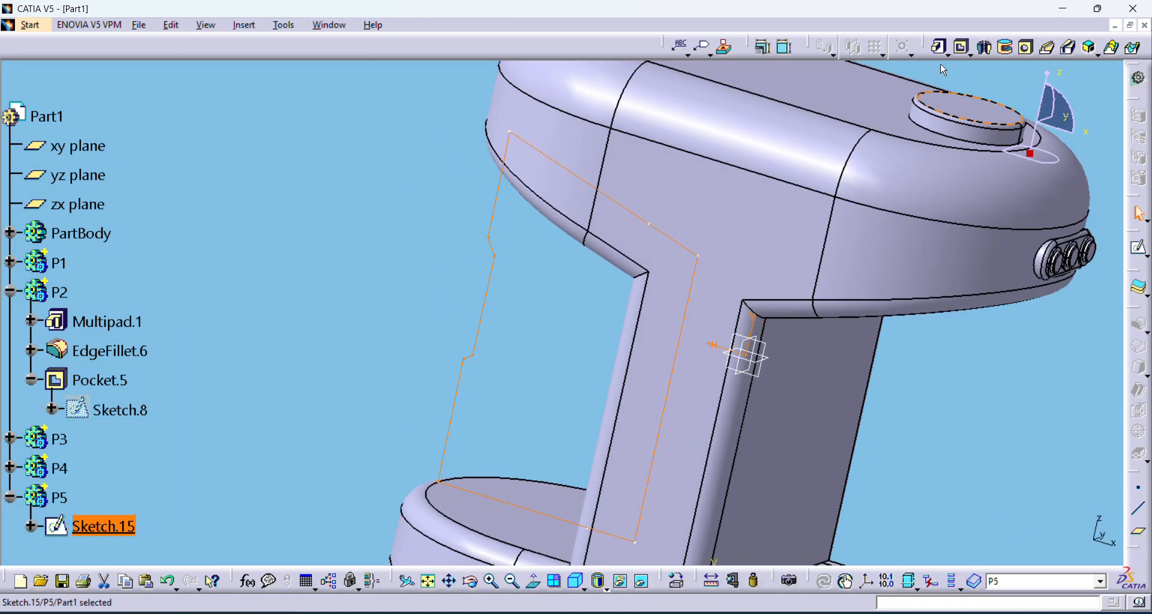
{"action": "left_click", "coordinate": [939, 48]}
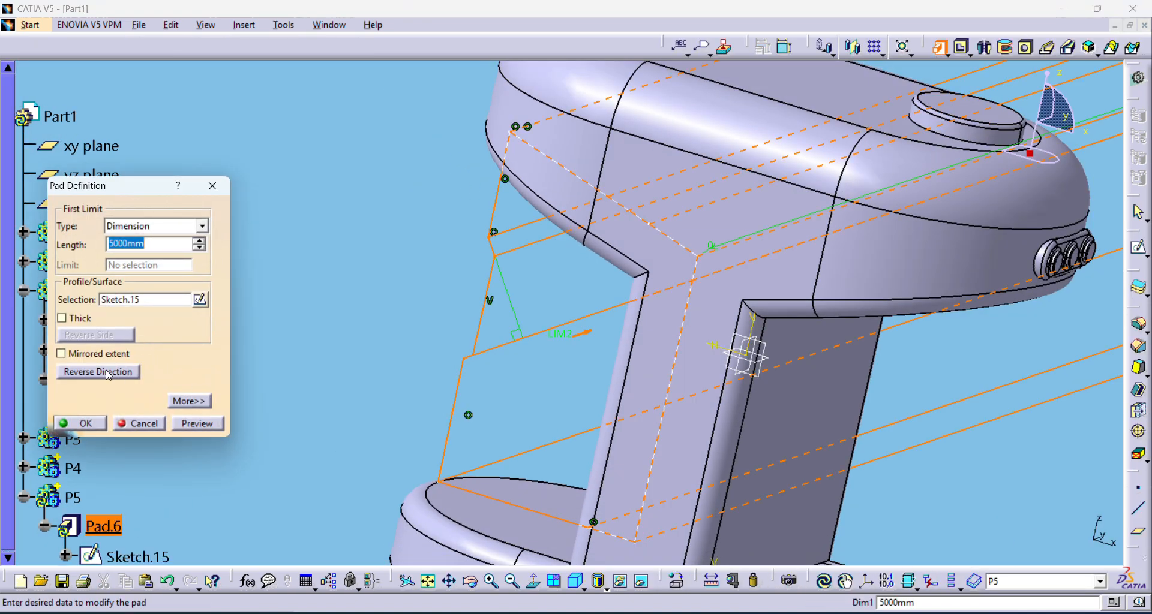
{"action": "left_click", "coordinate": [99, 354]}
{"action": "left_click", "coordinate": [83, 423]}
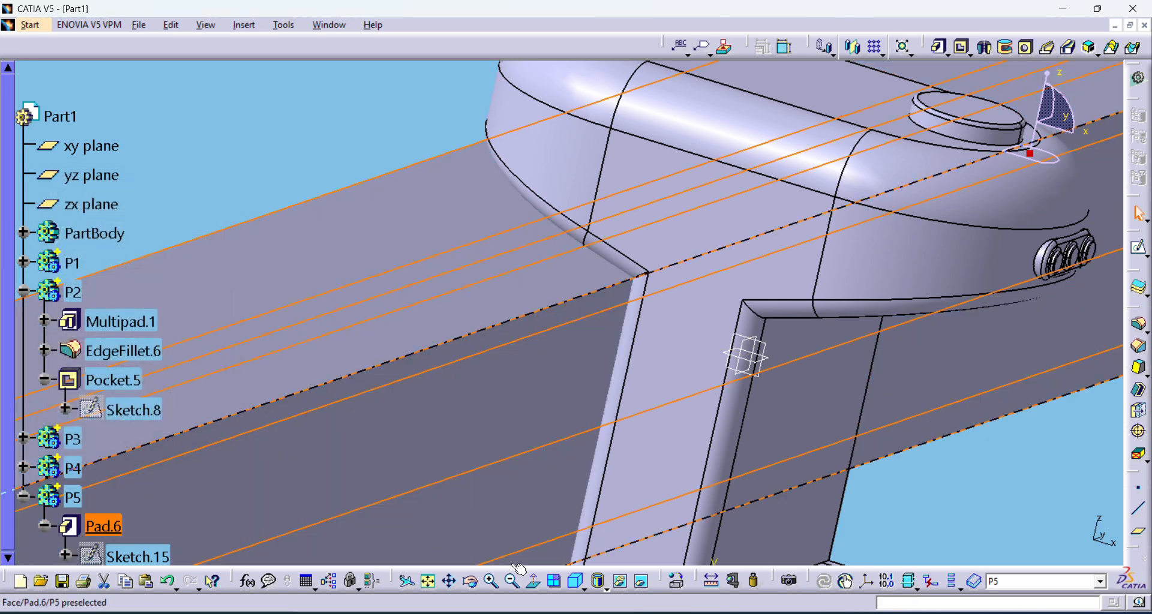
Hide the pad of body P5 and start a sketch on the xy plane.
{"action": "right_click", "coordinate": [543, 349]}
{"action": "left_click", "coordinate": [579, 65]}
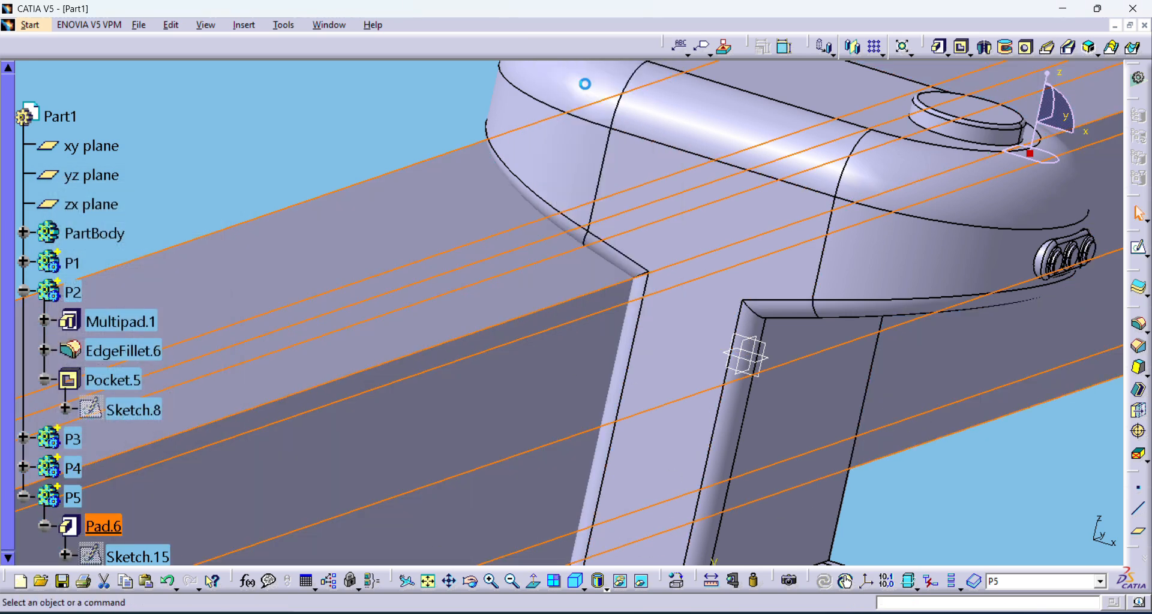
{"action": "left_click", "coordinate": [747, 357]}
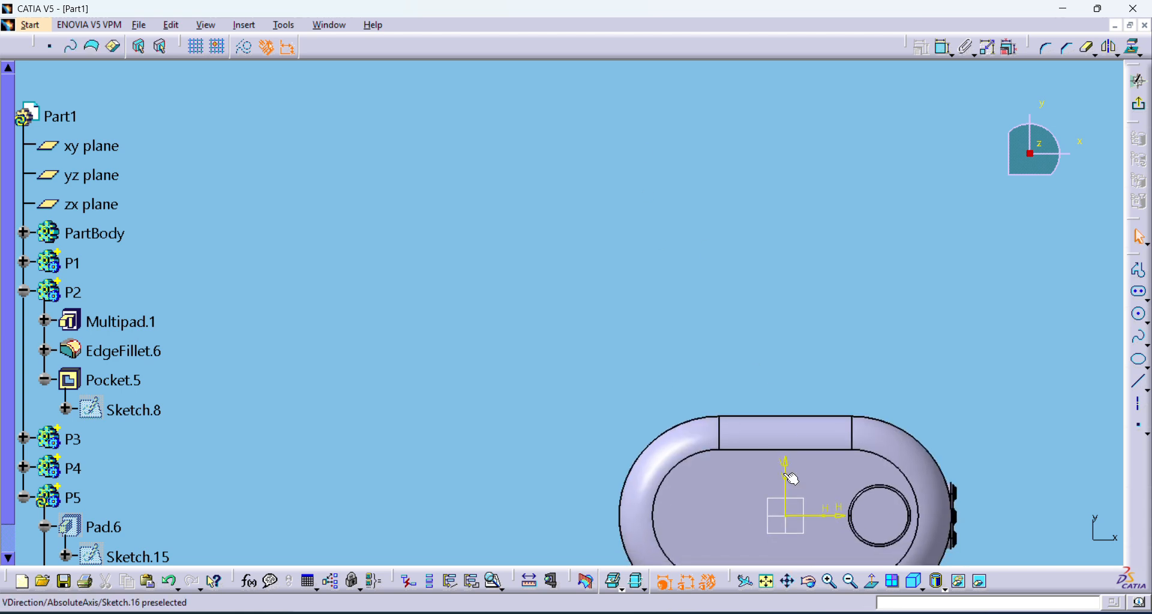
{"action": "left_click_drag", "start_coordinate": [694, 408], "coordinate": [585, 162]}
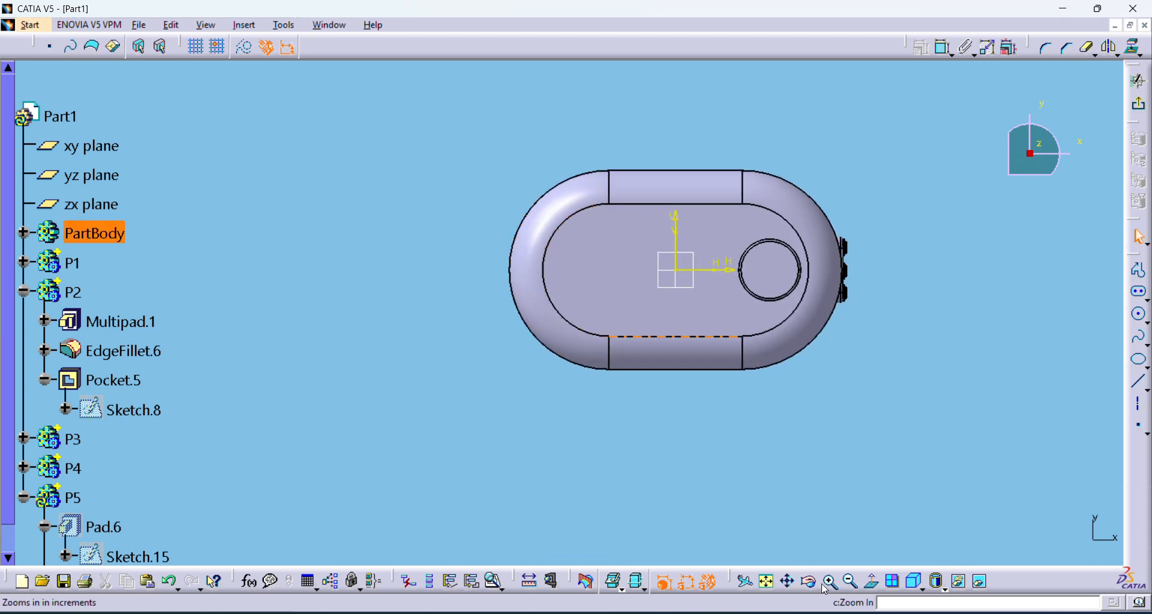
Project the D-shaped outline of the flat base face opposite the buttons into the sketch.
{"action": "left_click", "coordinate": [809, 585]}
{"action": "left_click_drag", "start_coordinate": [713, 316], "coordinate": [576, 319]}
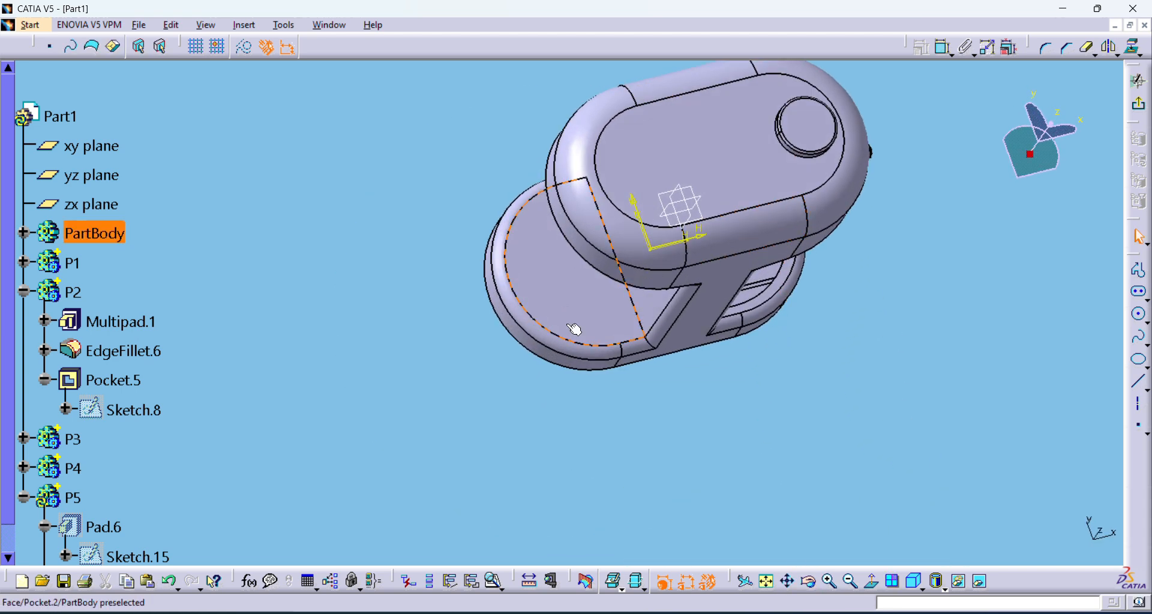
{"action": "left_click", "coordinate": [255, 24]}
{"action": "mouse_move", "coordinate": [270, 97]}
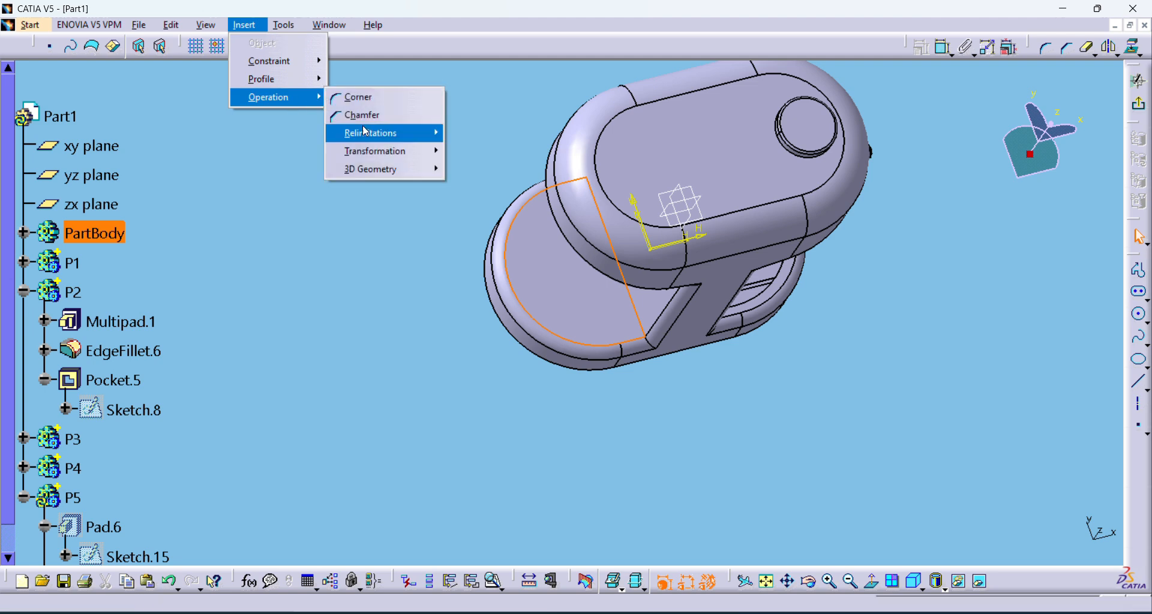
{"action": "mouse_move", "coordinate": [396, 168]}
{"action": "left_click", "coordinate": [468, 171]}
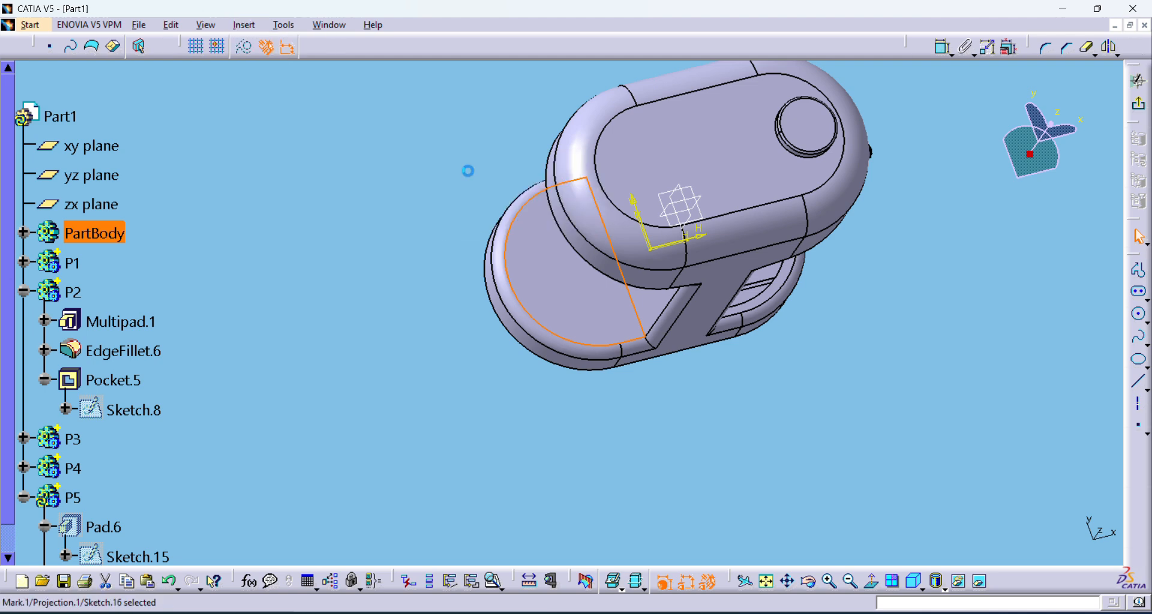
Show the pad of body P5 again and exit the sketch.
{"action": "right_click", "coordinate": [104, 528]}
{"action": "left_click", "coordinate": [180, 331]}
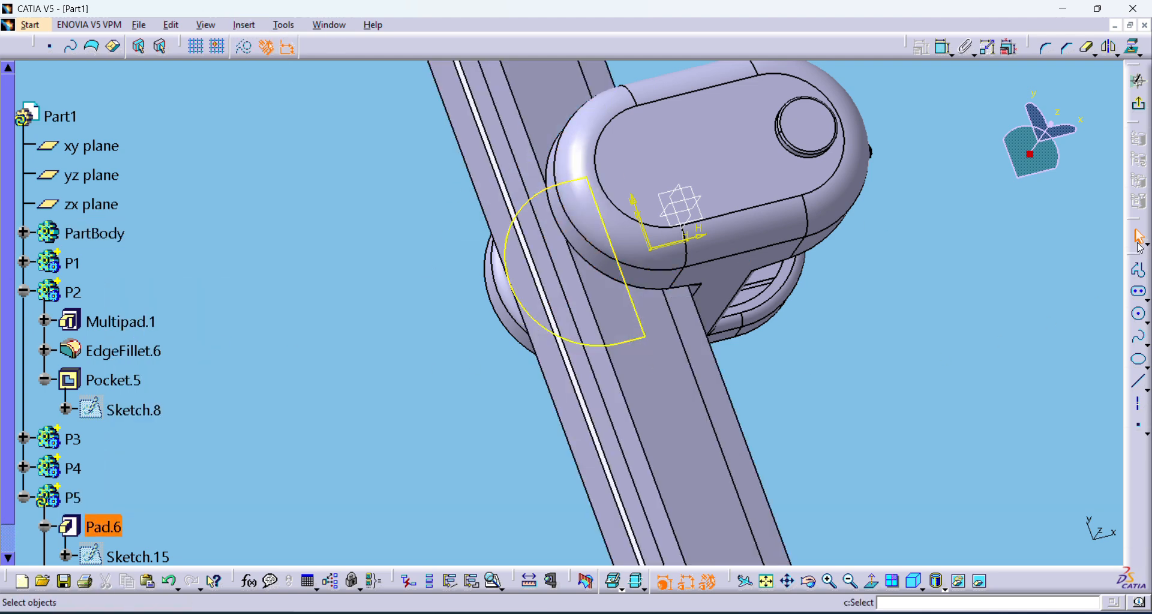
{"action": "left_click", "coordinate": [1138, 109]}
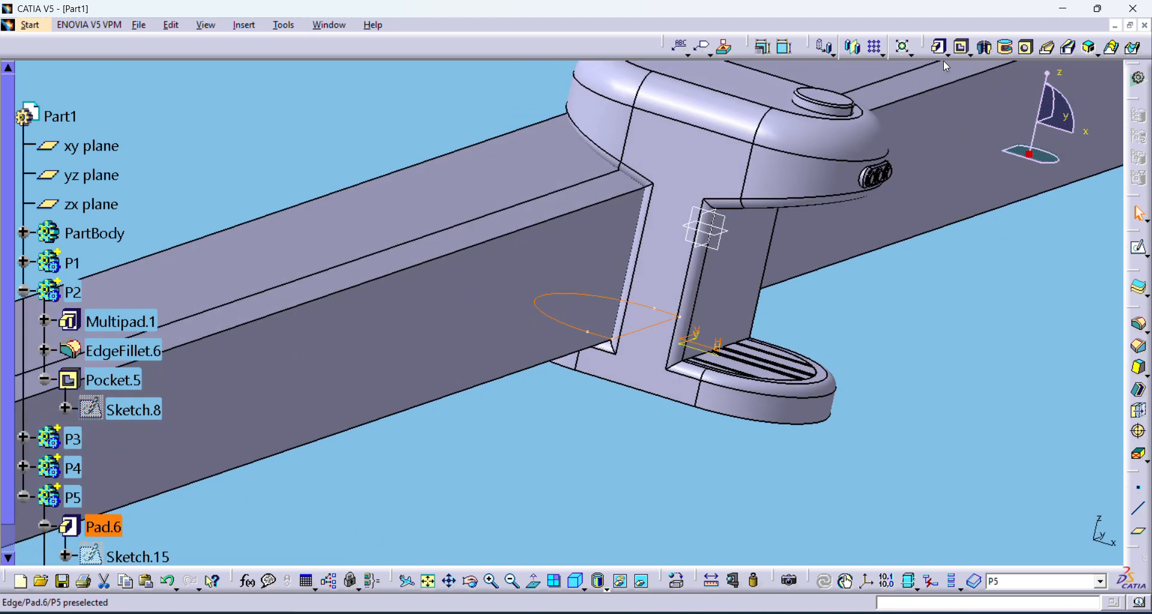
Pocket the pad 5000 mm with the D-shaped profile, reversing the side to remove the material outside the outline.
{"action": "left_click", "coordinate": [962, 47]}
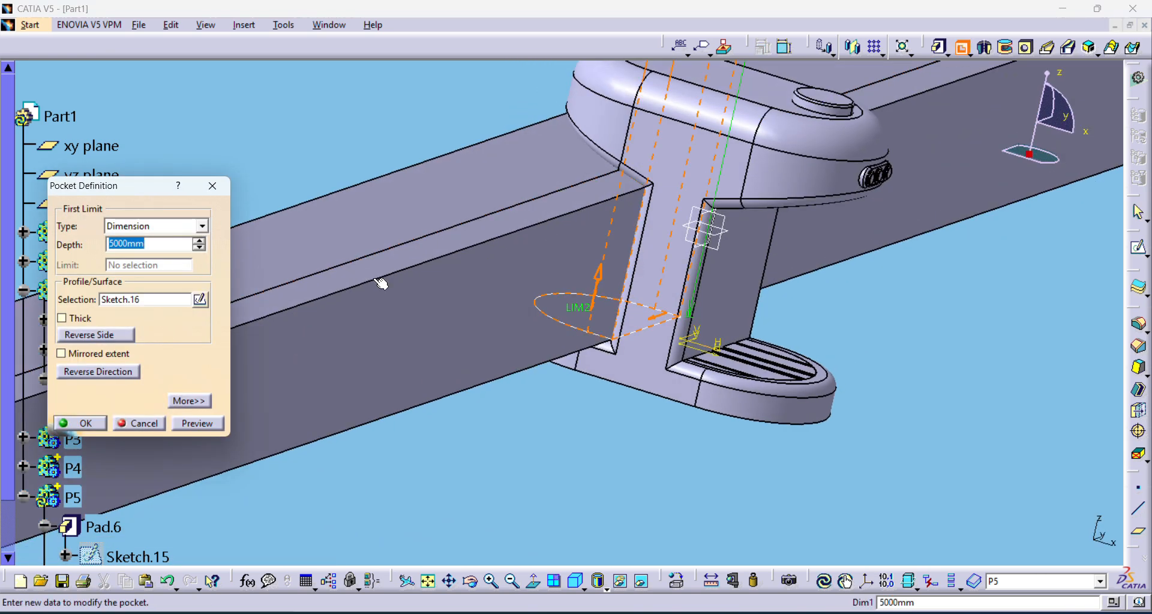
{"action": "left_click", "coordinate": [178, 225]}
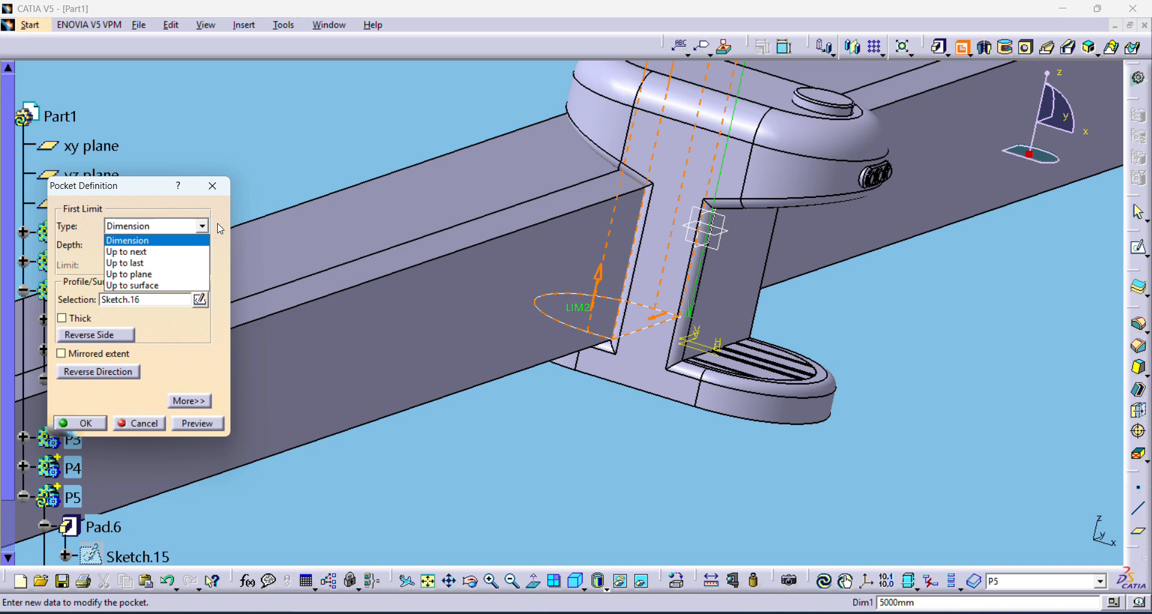
{"action": "left_click", "coordinate": [211, 187]}
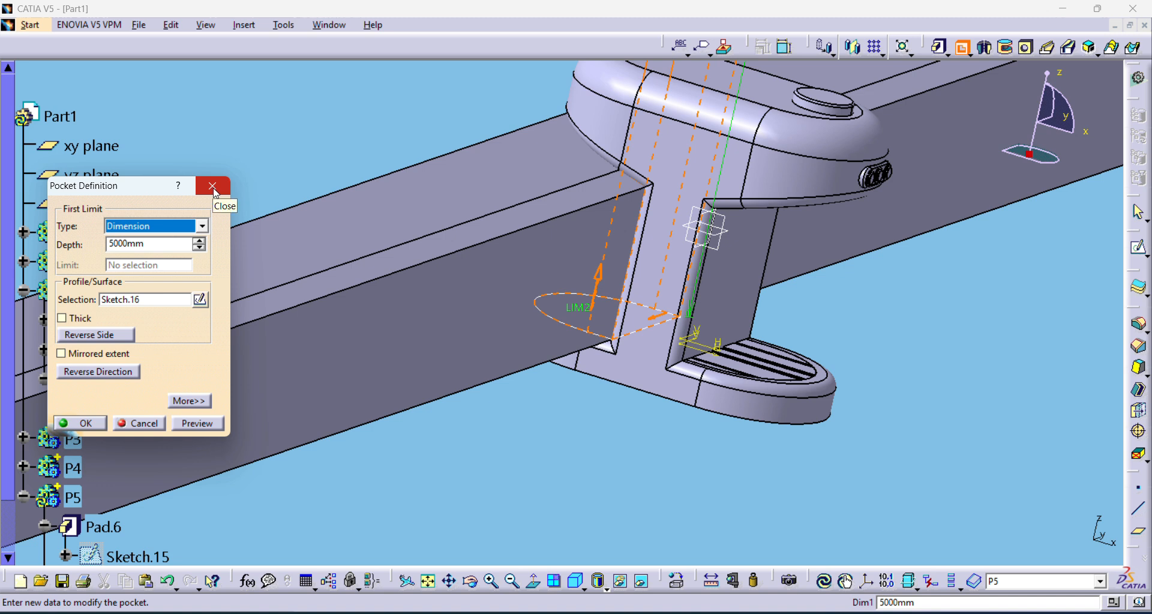
{"action": "left_click", "coordinate": [100, 369]}
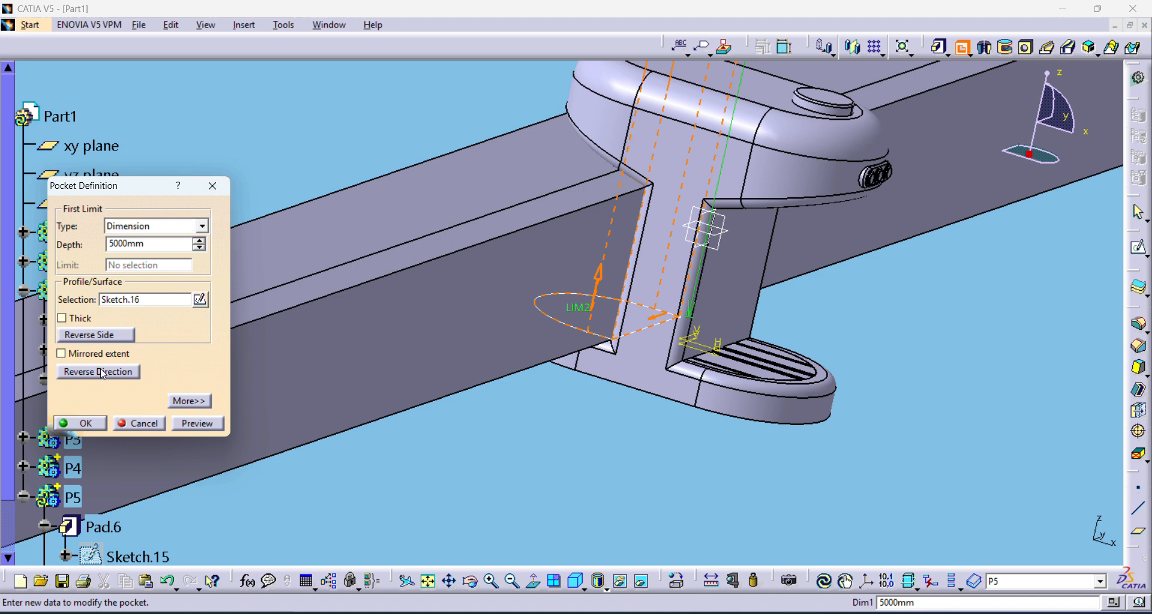
{"action": "left_click", "coordinate": [100, 369]}
{"action": "left_click", "coordinate": [107, 334]}
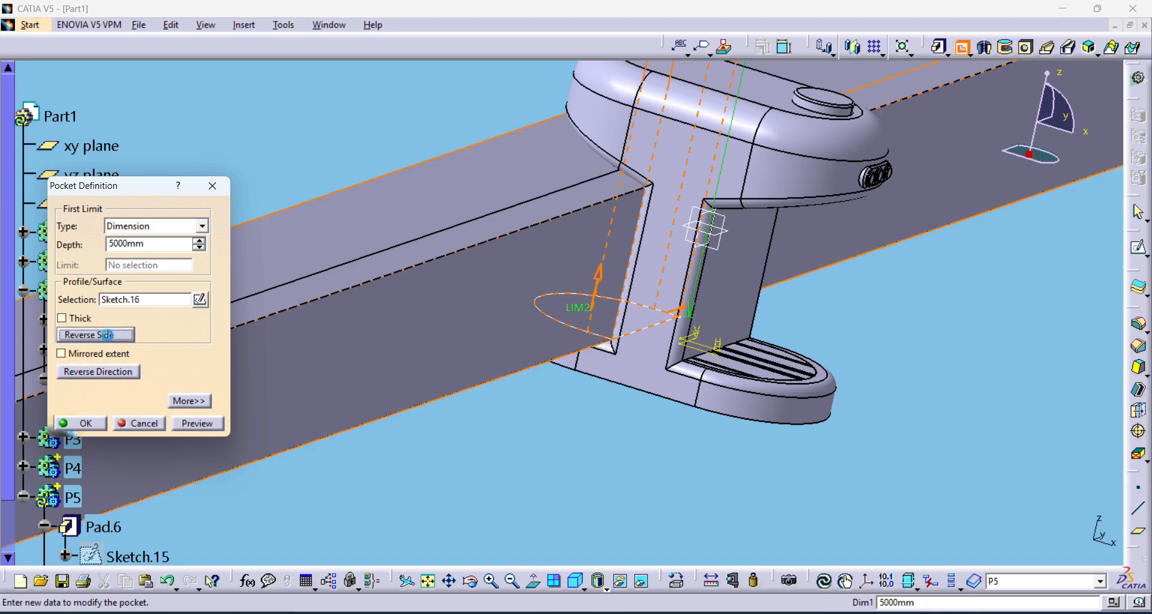
{"action": "left_click", "coordinate": [199, 423]}
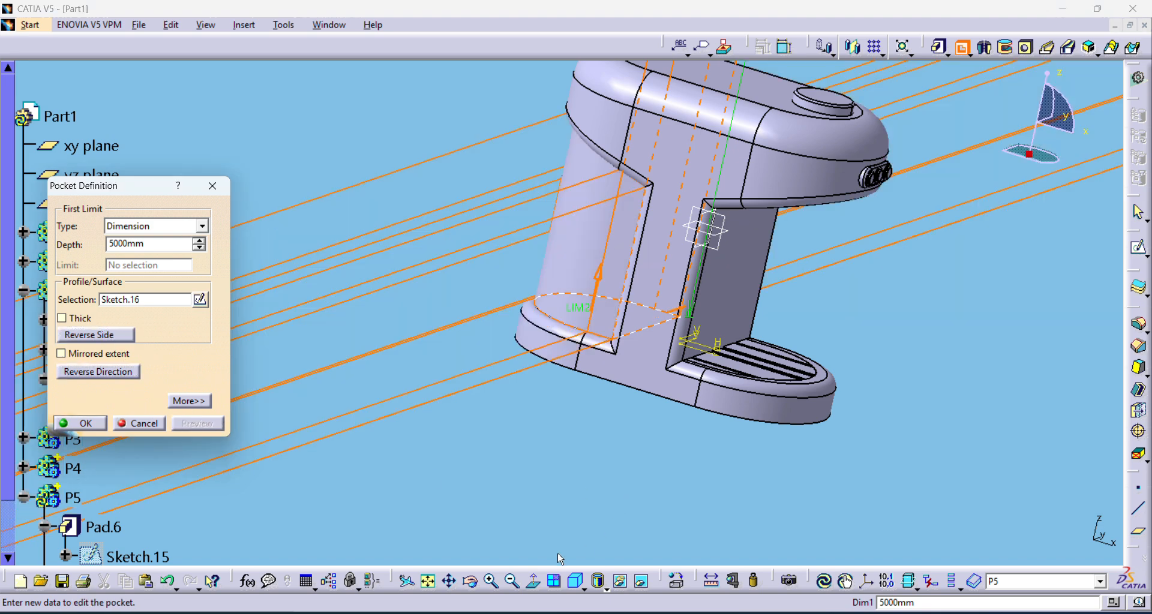
{"action": "left_click", "coordinate": [102, 426]}
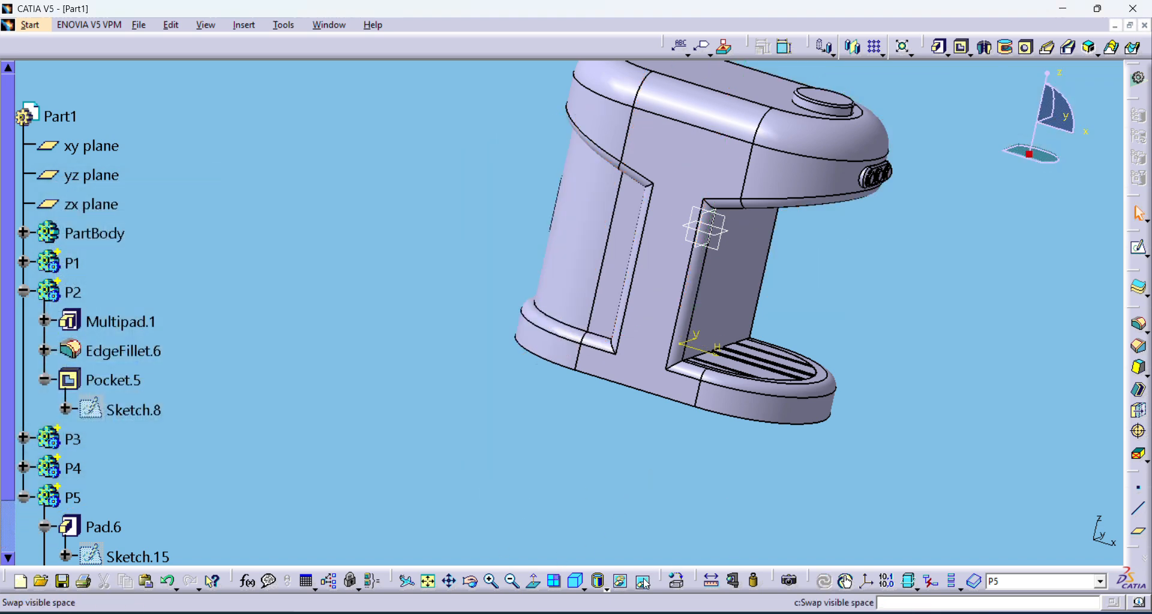
Shell body P5 with 1 mm inside thickness and 0 mm outside thickness, removing the curved outer face.
{"action": "mouse_move", "coordinate": [600, 287]}
{"action": "middle_mouse_down"}
{"action": "mouse_move", "coordinate": [610, 296]}
{"action": "mouse_move", "coordinate": [577, 336]}
{"action": "mouse_move", "coordinate": [585, 281]}
{"action": "middle_mouse_up"}
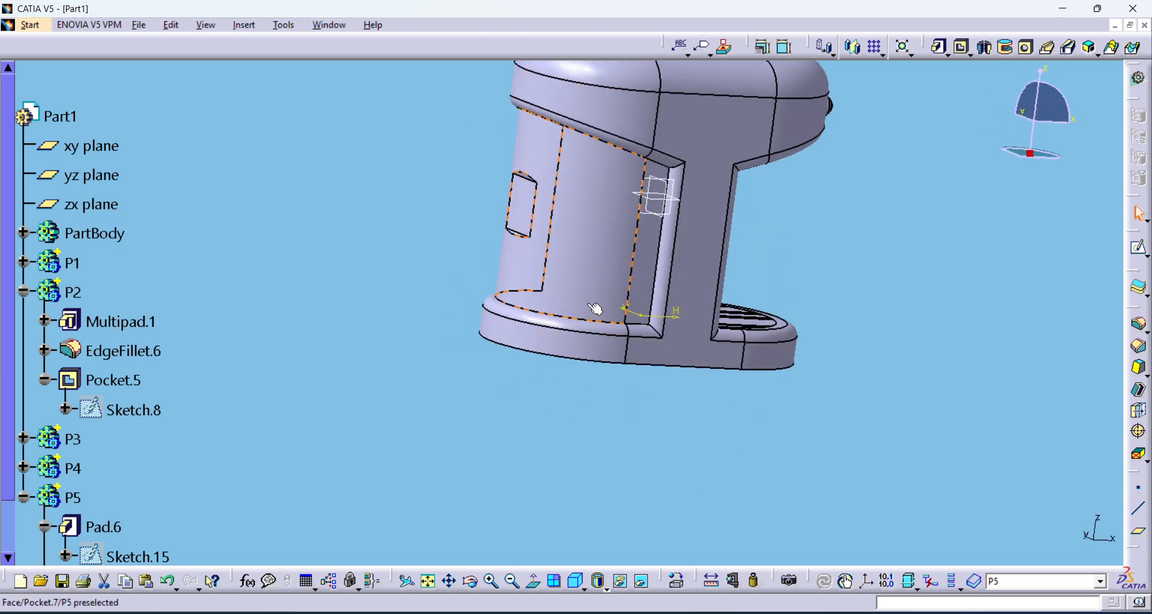
{"action": "left_click", "coordinate": [599, 259]}
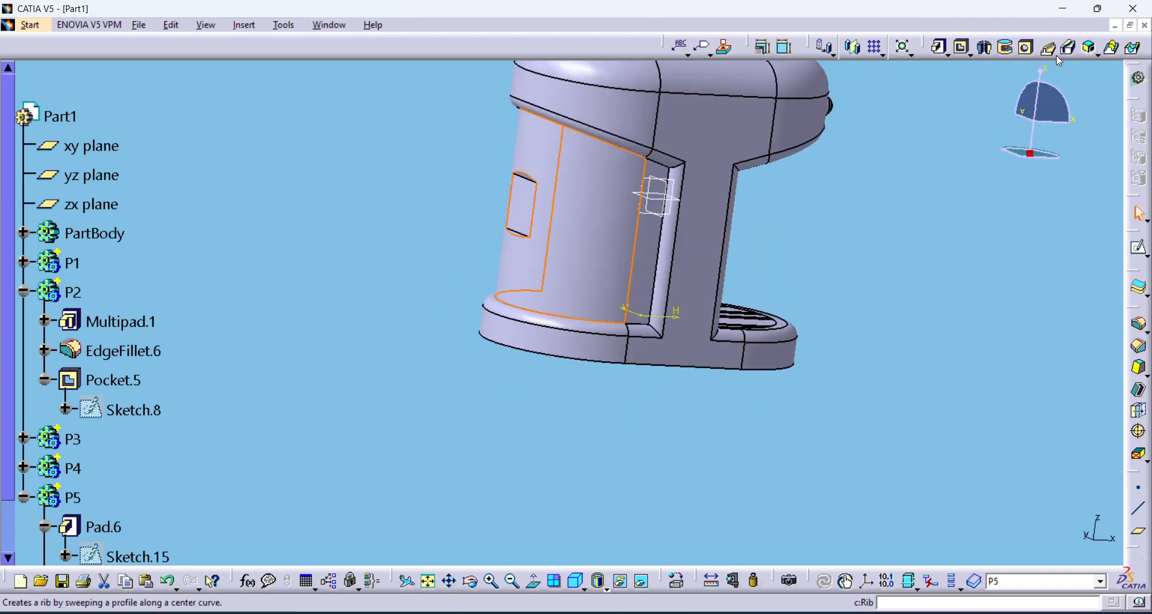
{"action": "left_click", "coordinate": [1138, 390]}
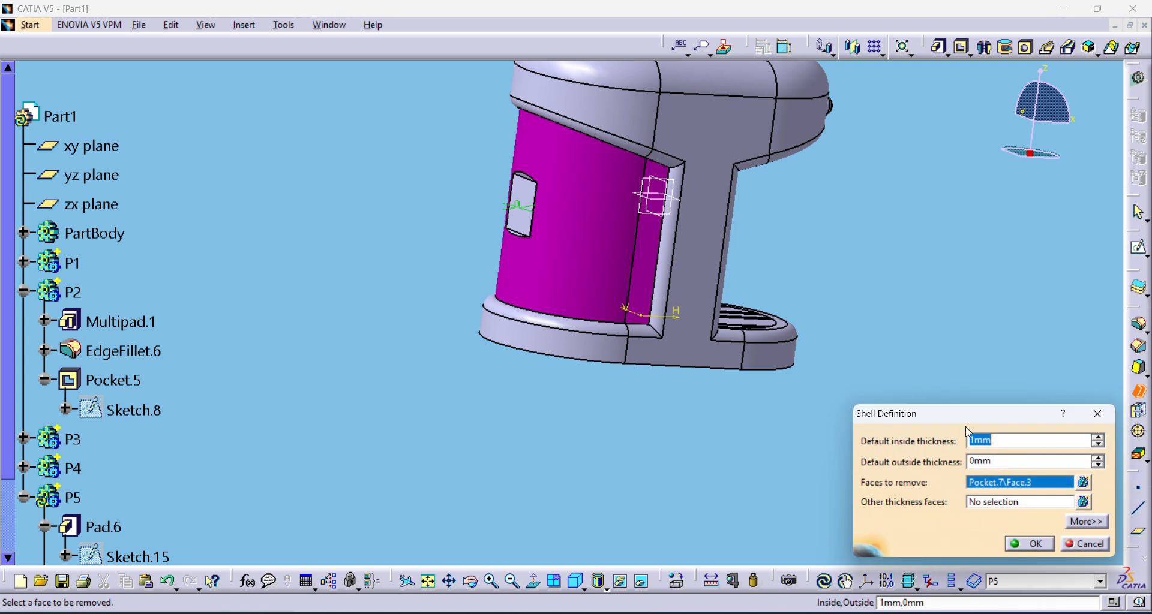
{"action": "left_click", "coordinate": [1029, 544]}
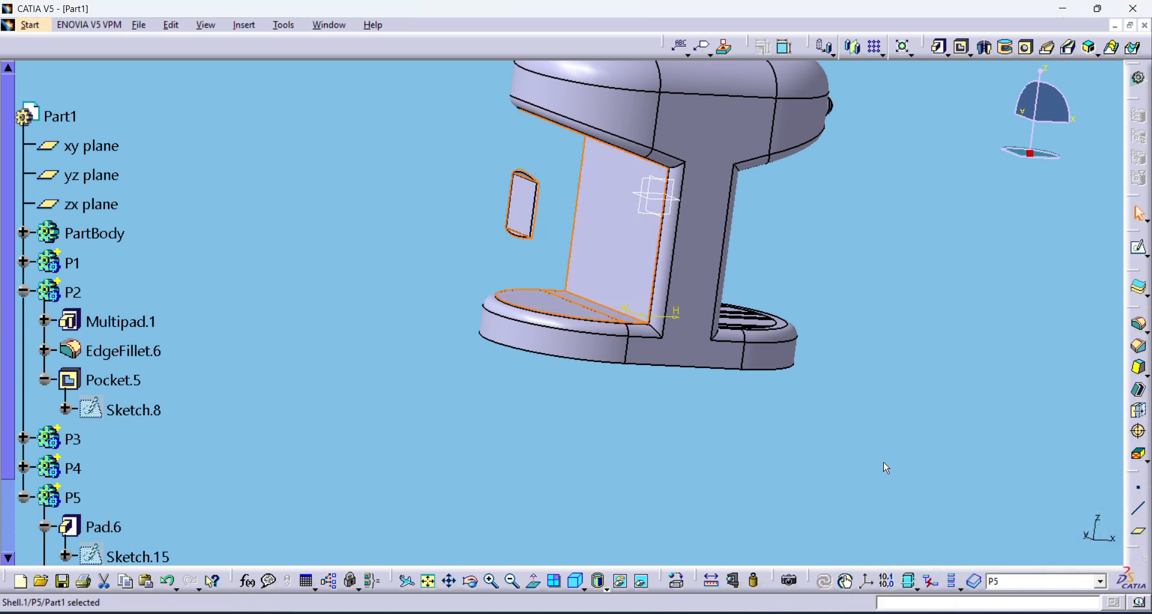
Close the shell definition without changes and open the pad's notched profile sketch for editing.
{"action": "double_click", "coordinate": [524, 232]}
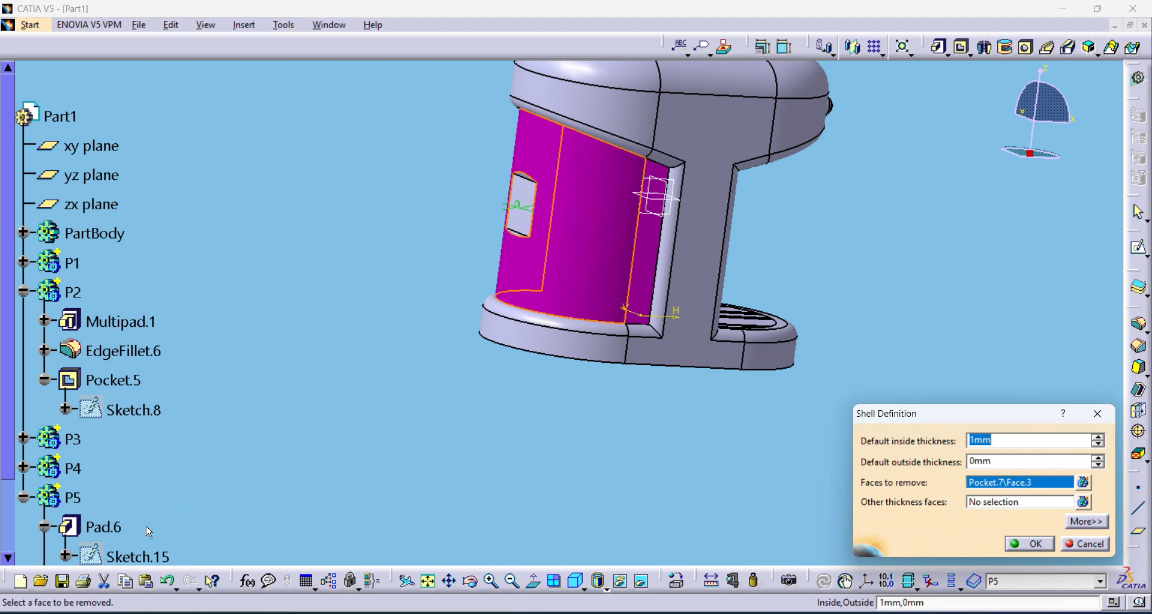
{"action": "left_click", "coordinate": [1098, 414]}
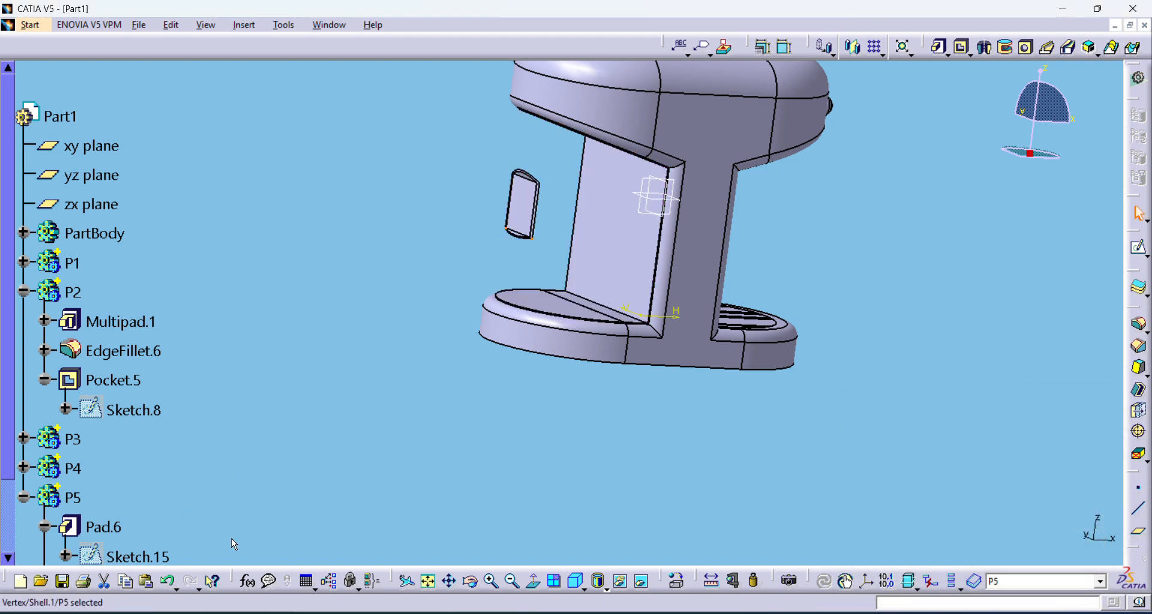
{"action": "double_click", "coordinate": [141, 557]}
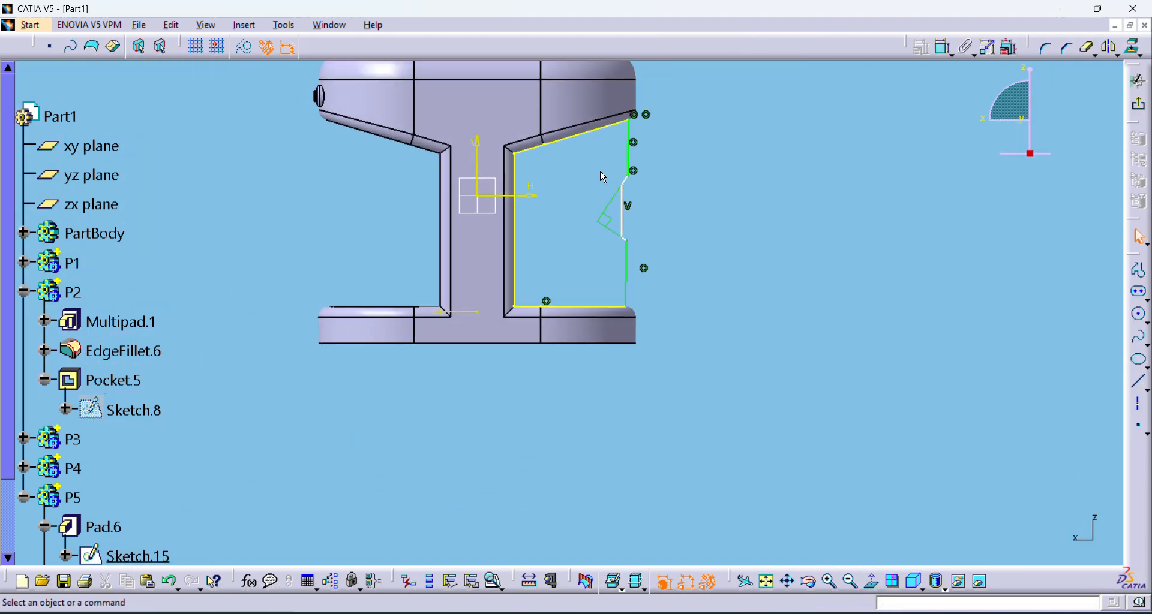
{"action": "double_click", "coordinate": [628, 204]}
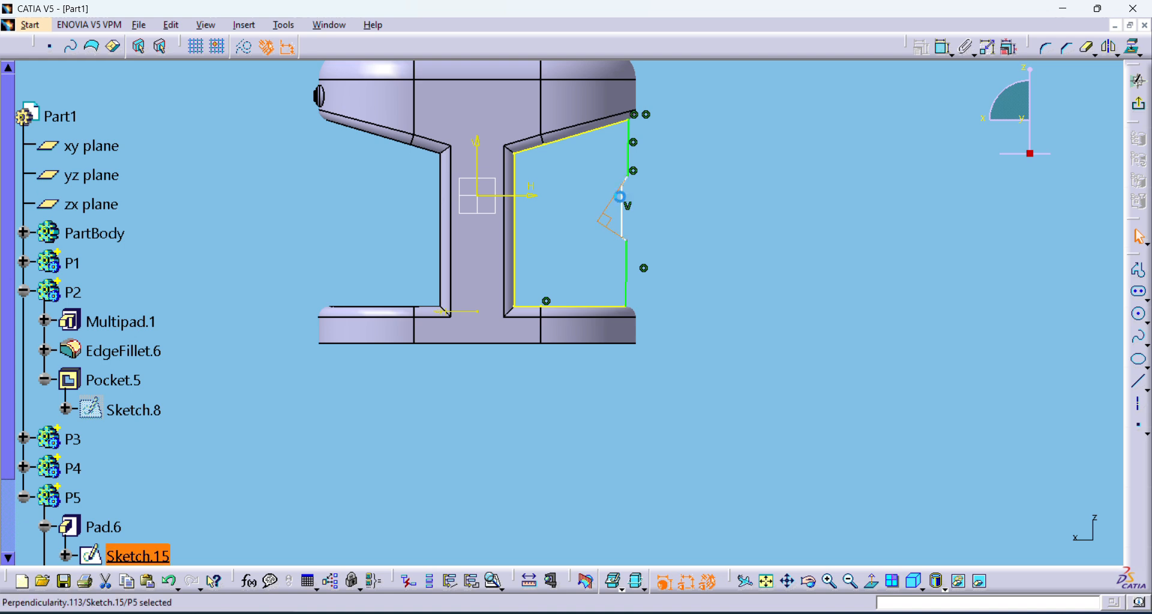
{"action": "left_click", "coordinate": [1098, 467]}
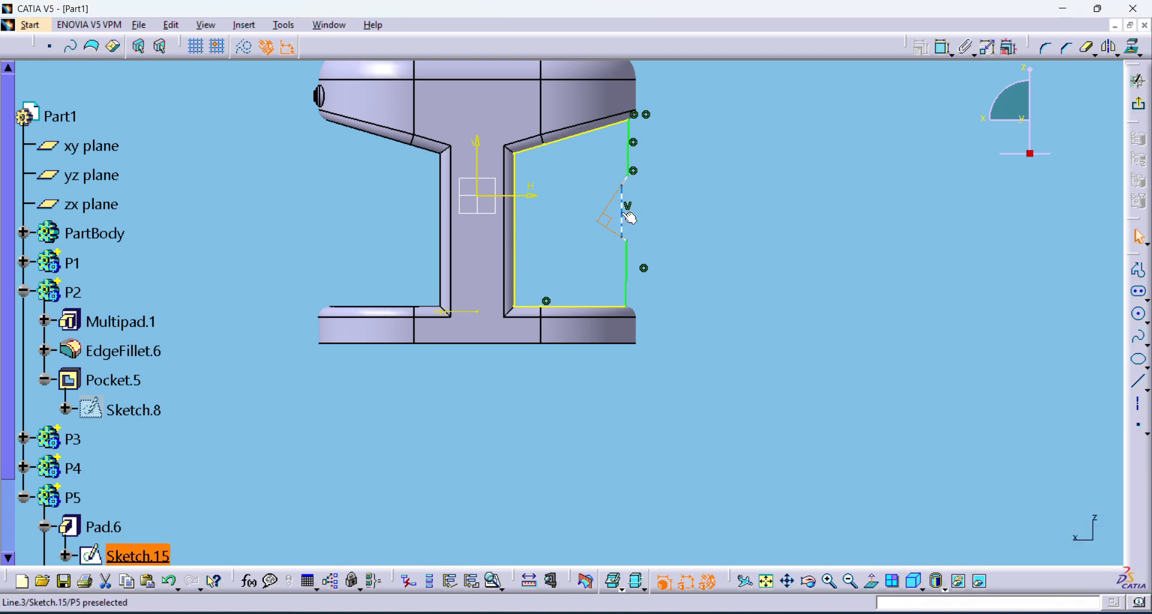
{"action": "left_click", "coordinate": [945, 47]}
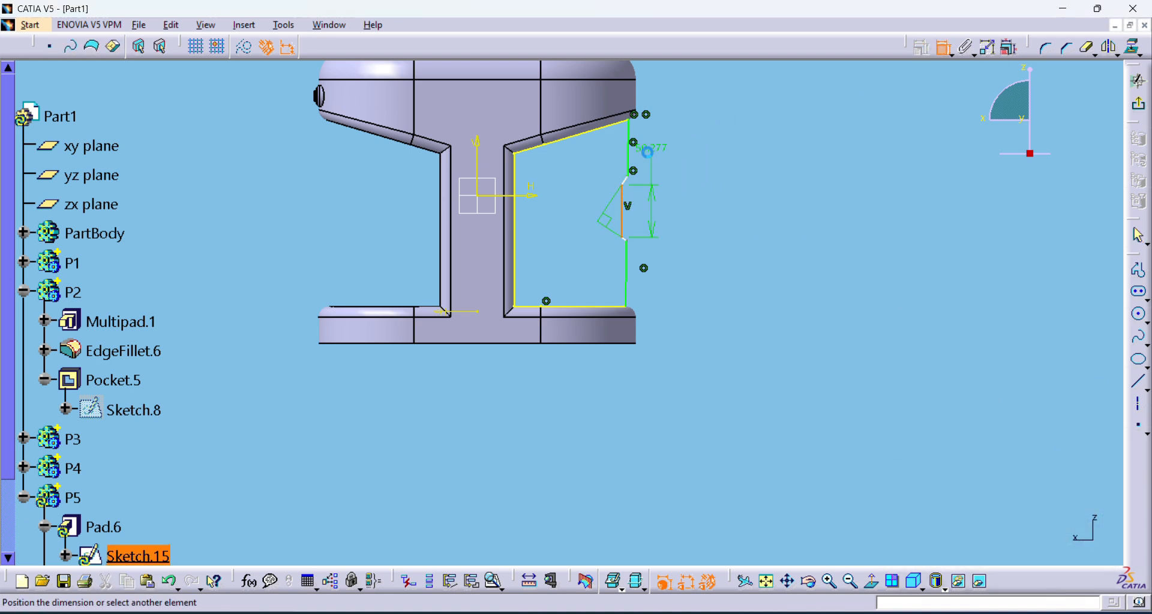
{"action": "left_click", "coordinate": [635, 158]}
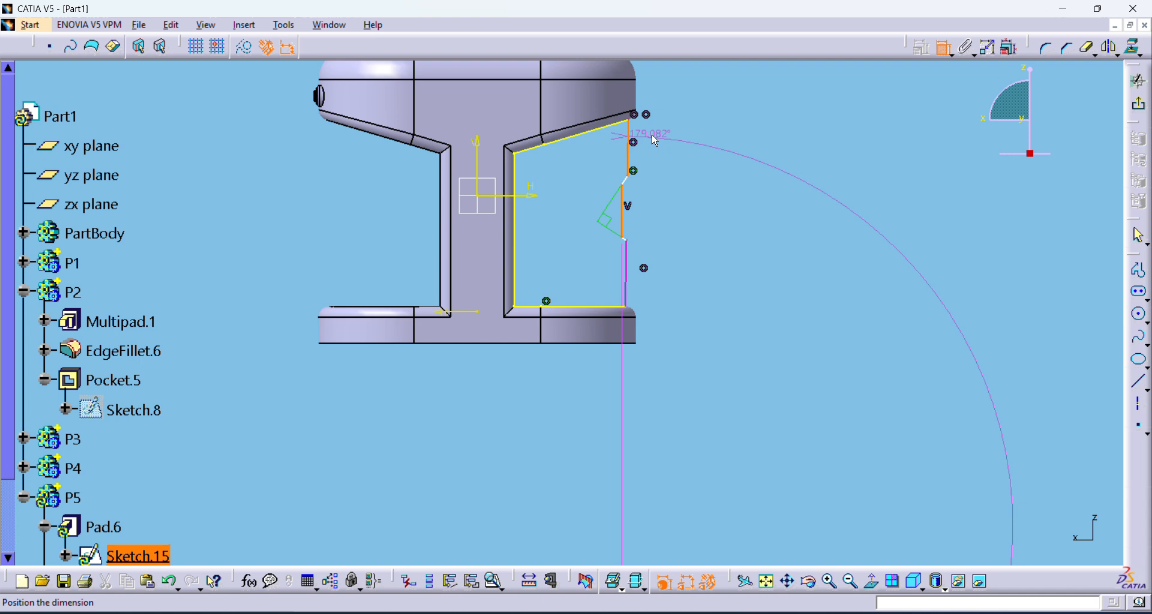
{"action": "key", "text": "Escape"}
Constrain the horizontal distance from the base edge's outer endpoint to the notch's vertical side to 5 mm and exit the sketch.
{"action": "left_click", "coordinate": [634, 313]}
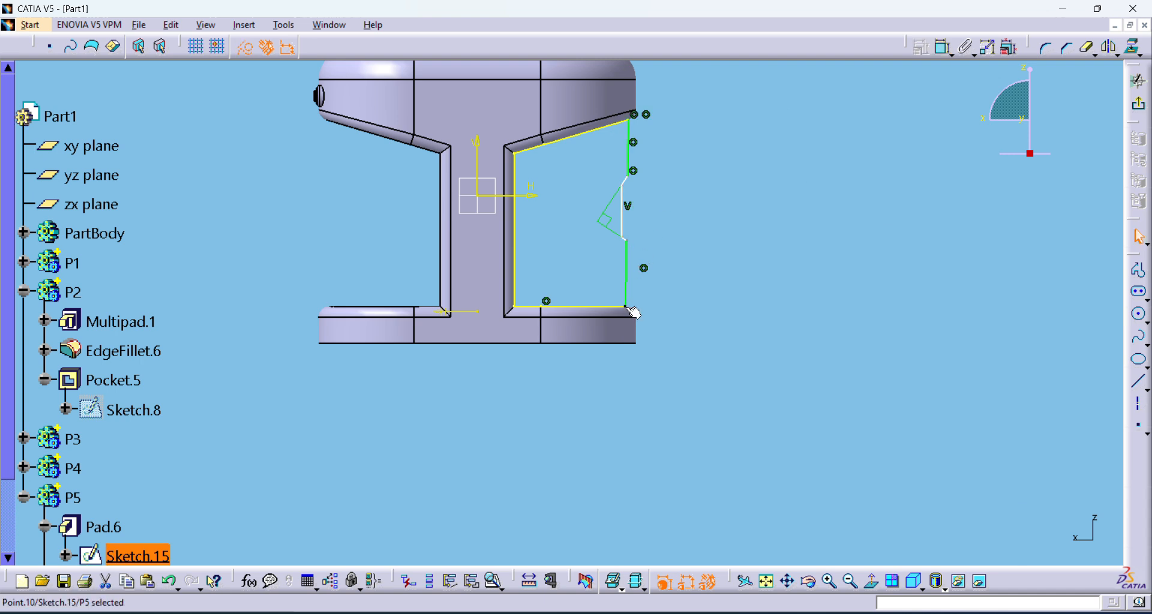
{"action": "left_click", "coordinate": [944, 47]}
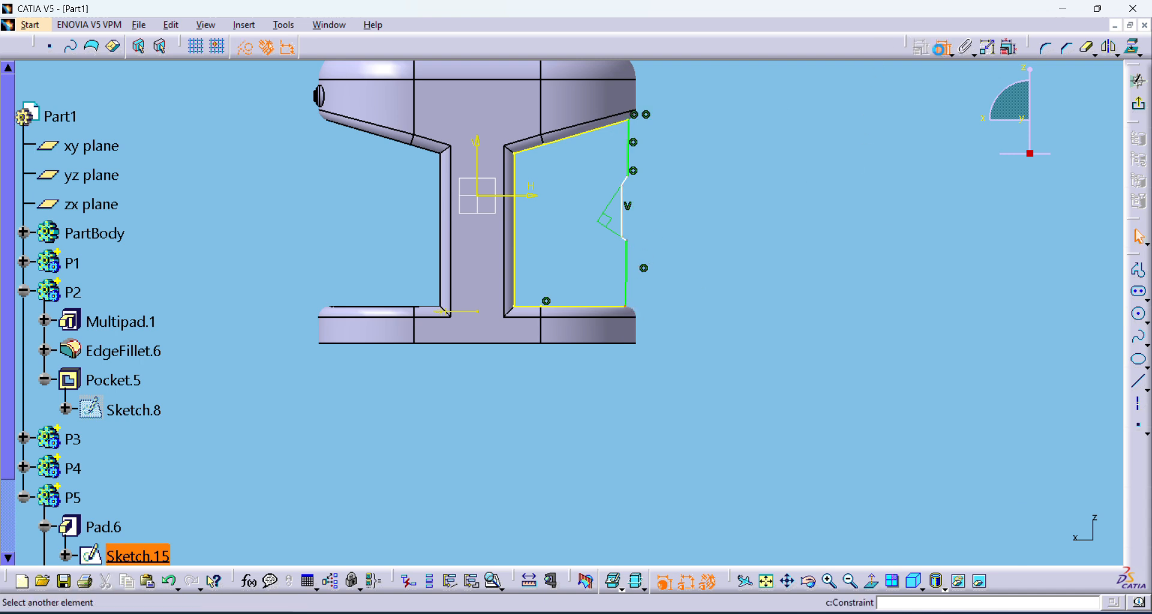
{"action": "left_click", "coordinate": [633, 226]}
{"action": "double_click", "coordinate": [686, 332]}
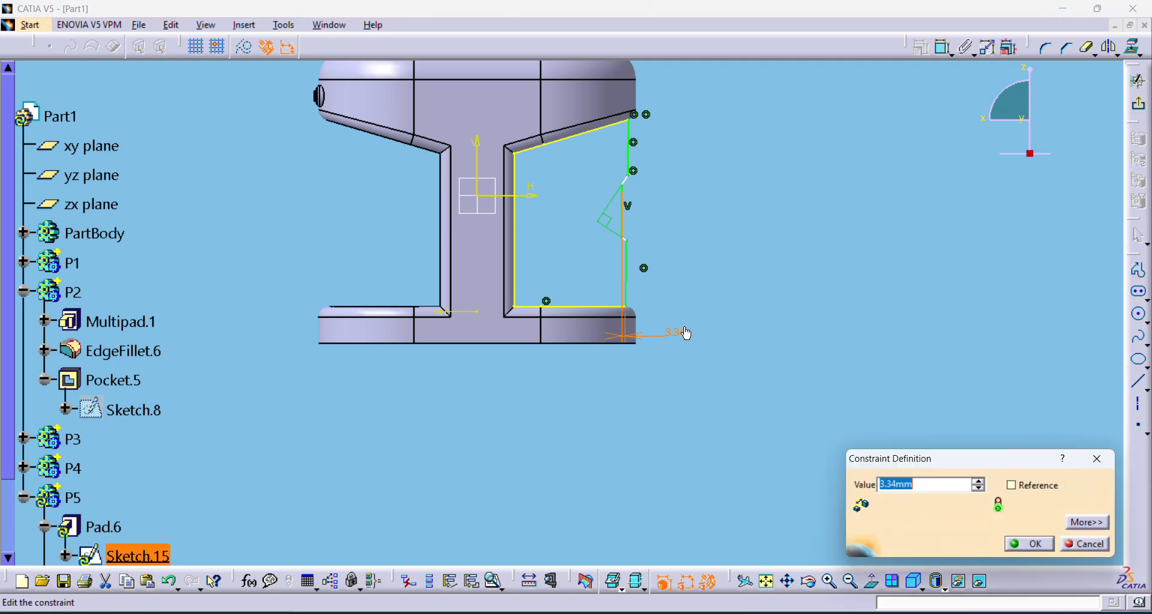
{"action": "key", "text": "Return"}
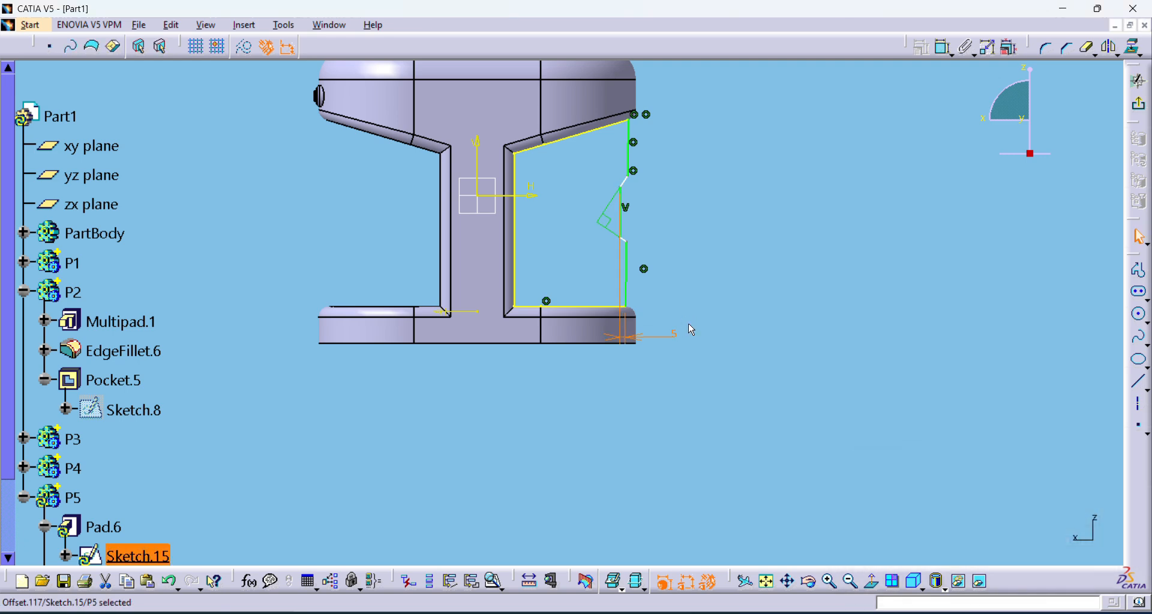
{"action": "left_click", "coordinate": [1139, 80]}
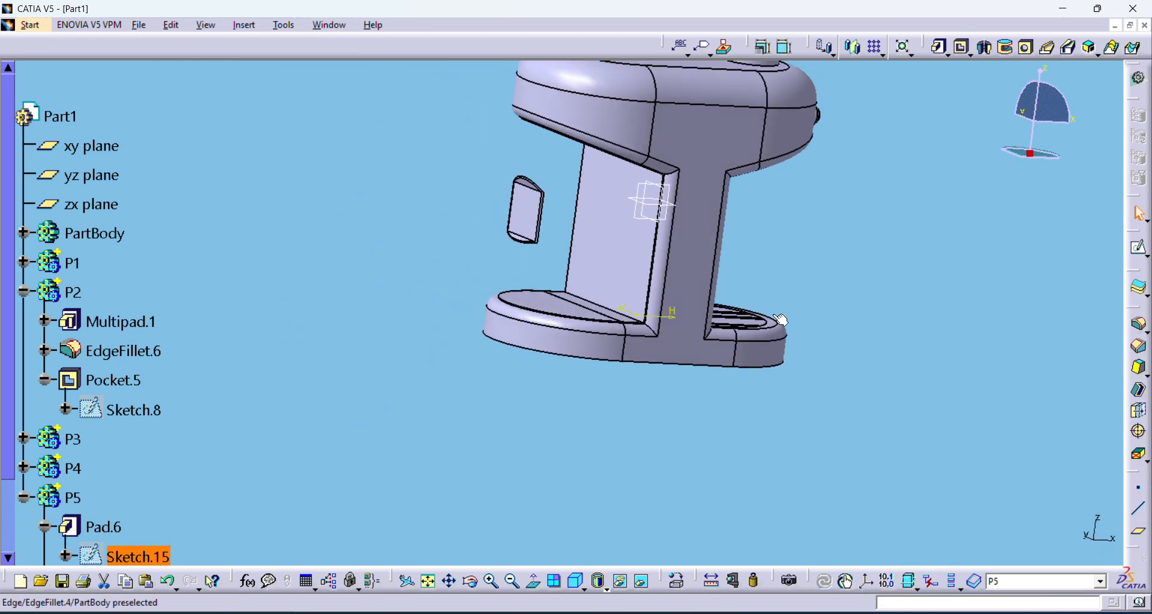
Review the shell and pad definitions of body P5 and locate the shell feature in the tree.
{"action": "double_click", "coordinate": [533, 210]}
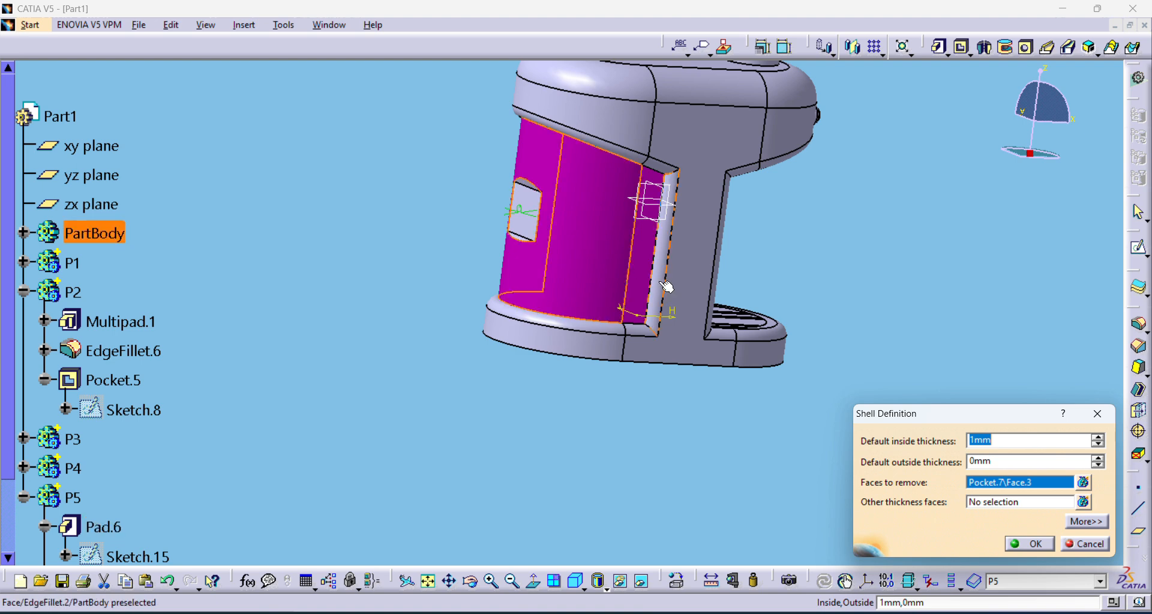
{"action": "key", "text": "Return"}
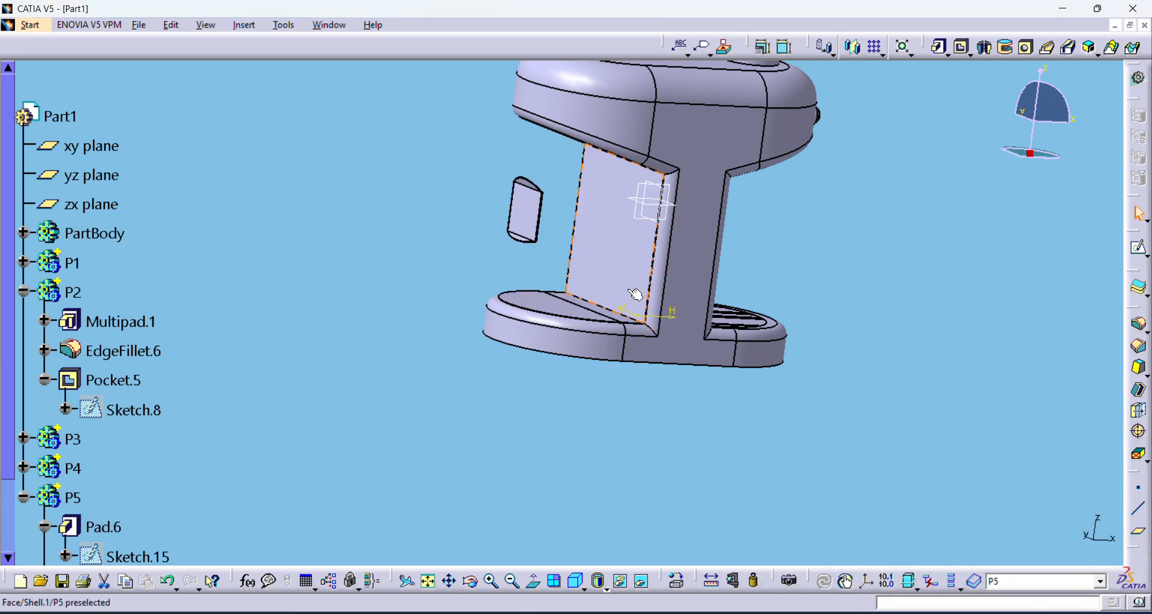
{"action": "double_click", "coordinate": [526, 236]}
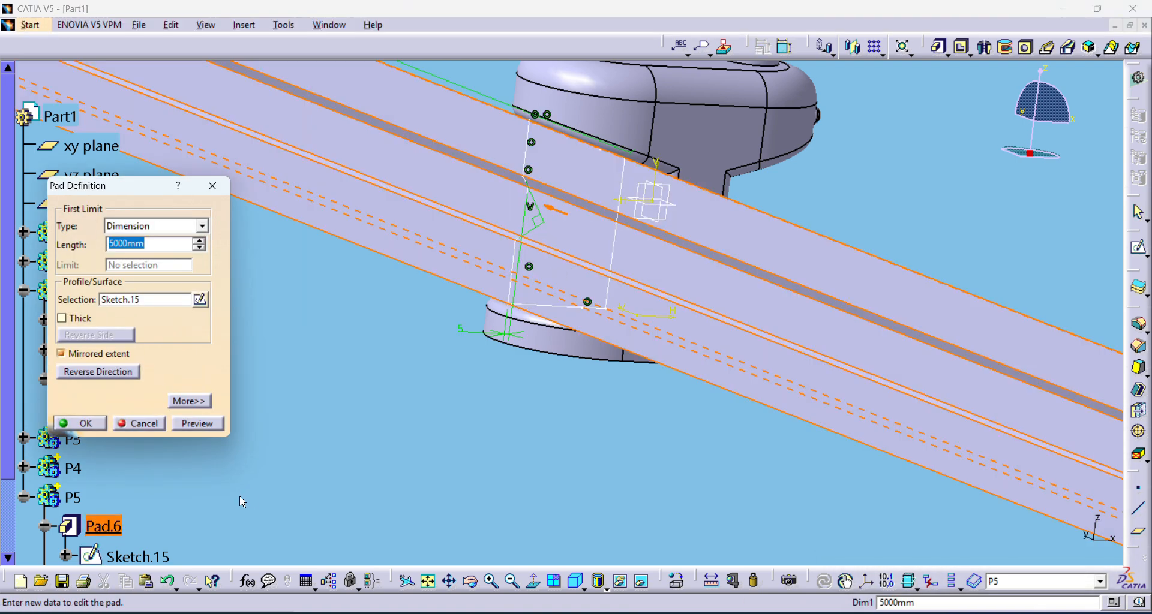
{"action": "left_click", "coordinate": [212, 185]}
{"action": "scroll", "coordinate": [120, 491], "scroll_direction": "down", "scroll_amount": 2}
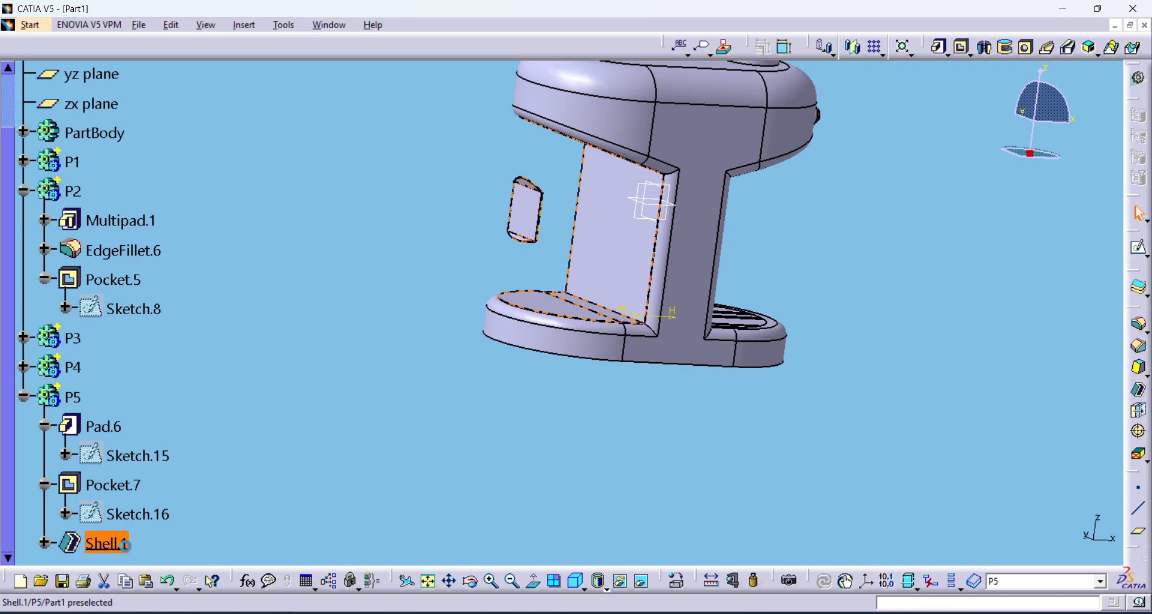
Try inside thicknesses of 1 mm and 0.01 mm for body P5's shell and review its definition.
{"action": "double_click", "coordinate": [114, 543]}
{"action": "type", "text": "1"}
{"action": "key", "text": "Return"}
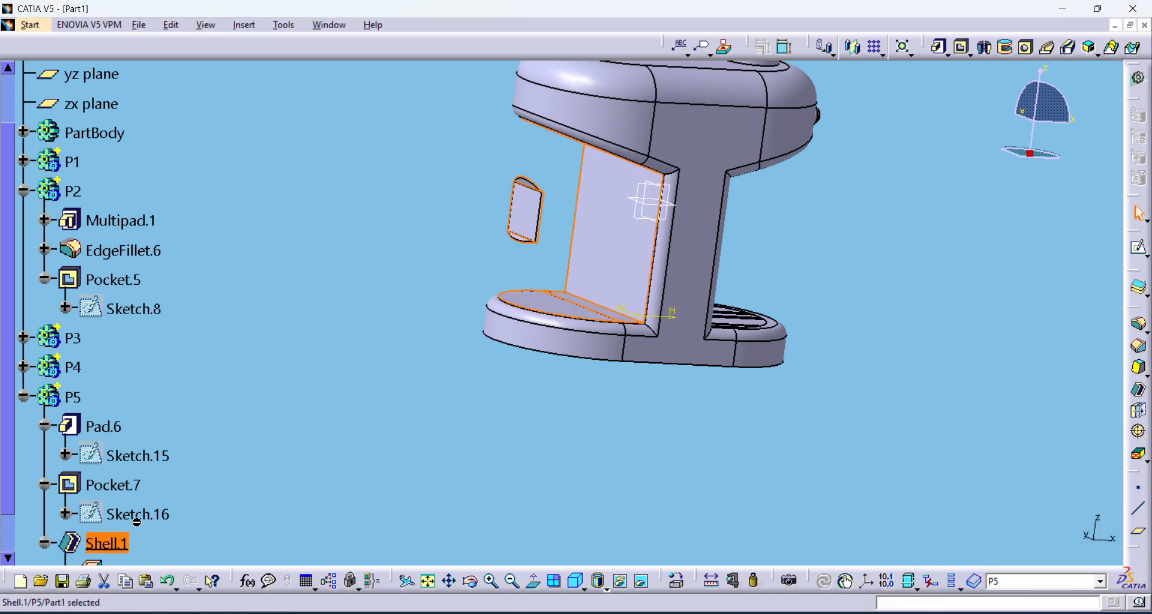
{"action": "double_click", "coordinate": [123, 544]}
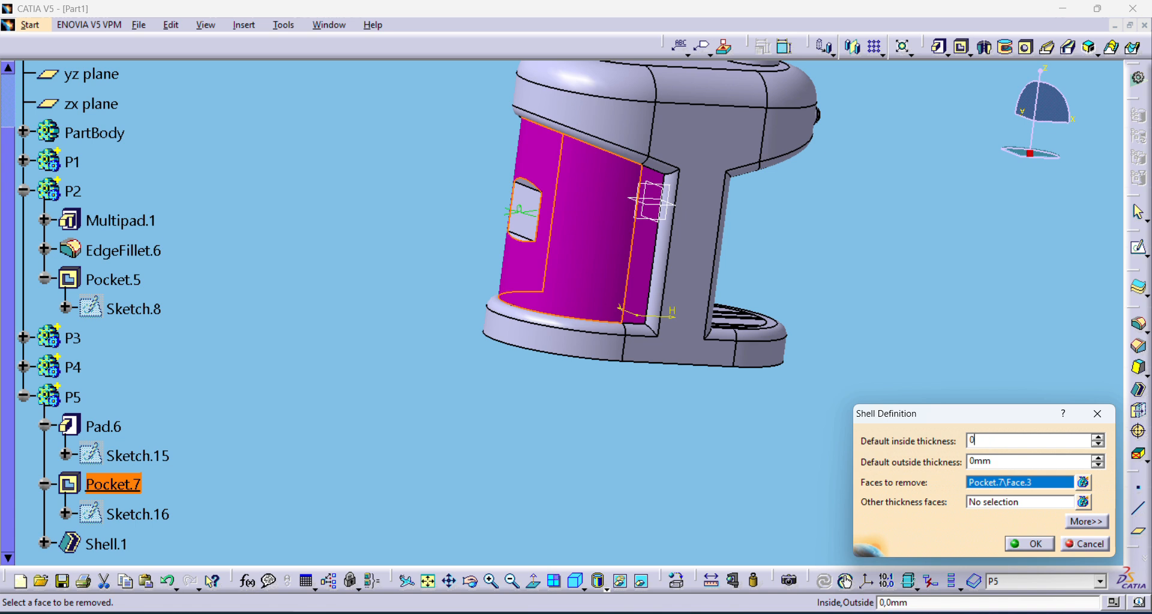
{"action": "type", "text": "0.01"}
{"action": "key", "text": "Return"}
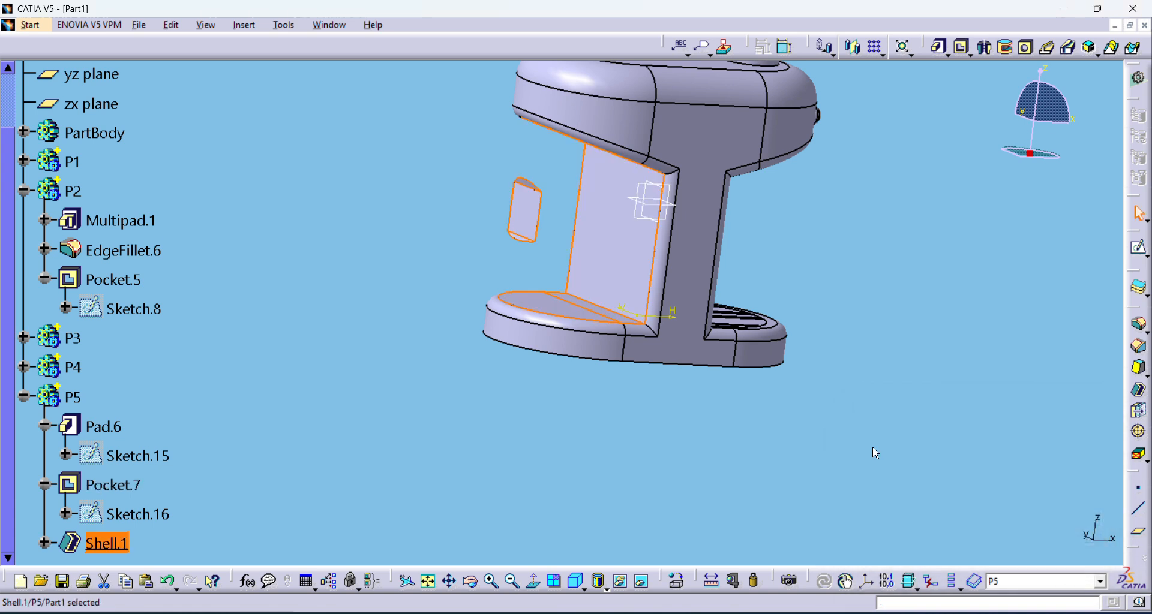
{"action": "double_click", "coordinate": [115, 543]}
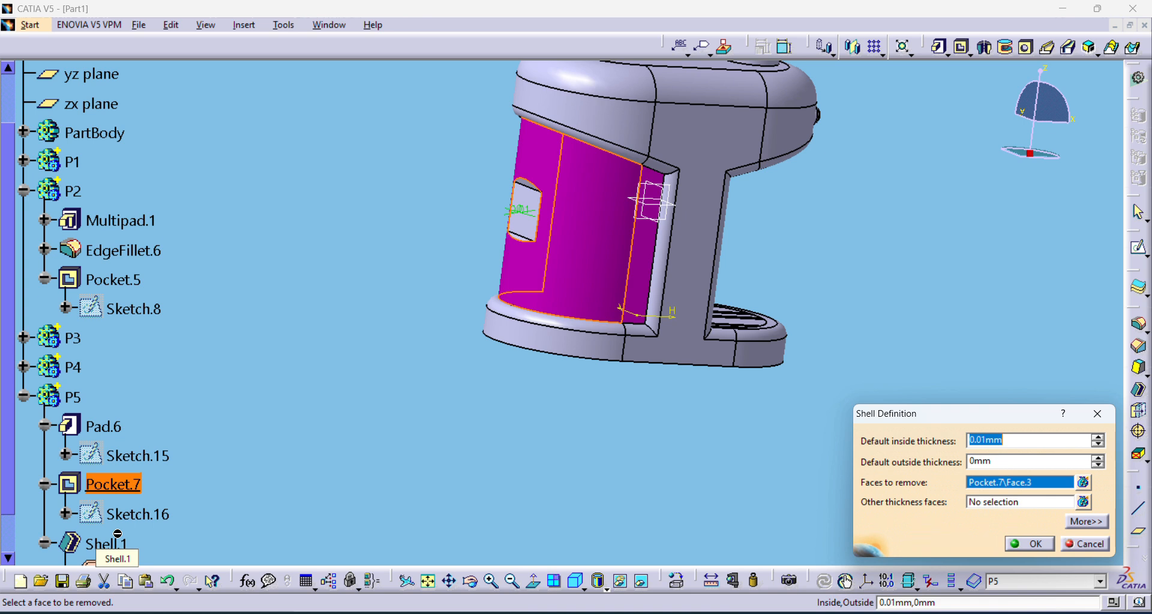
{"action": "left_click", "coordinate": [1096, 422]}
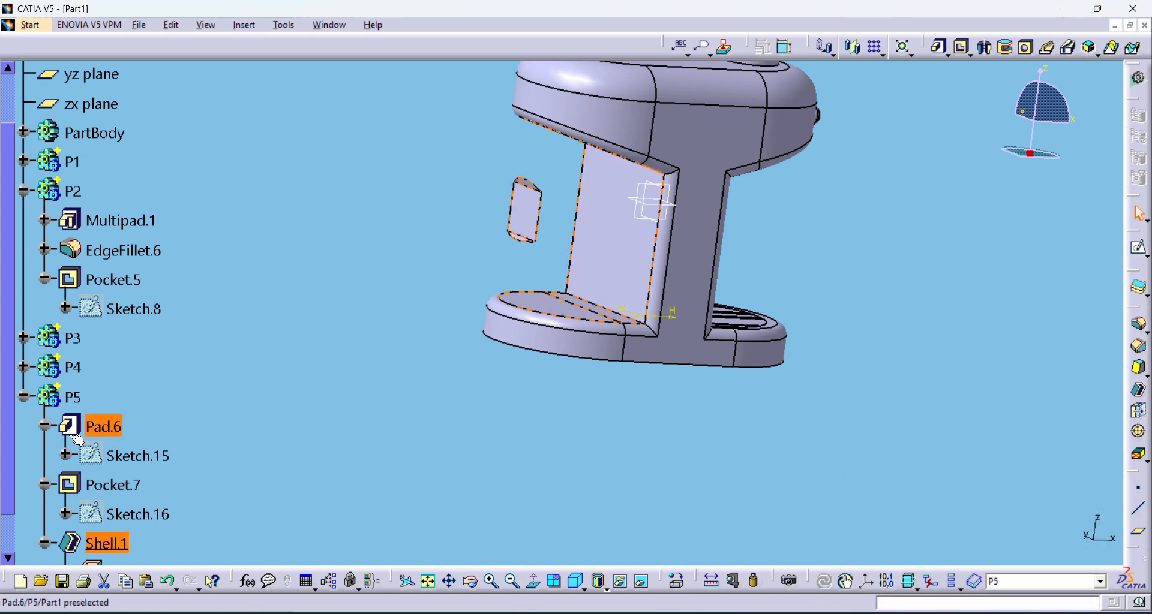
Open the notched profile sketch of body P5's pad for editing.
{"action": "double_click", "coordinate": [129, 461]}
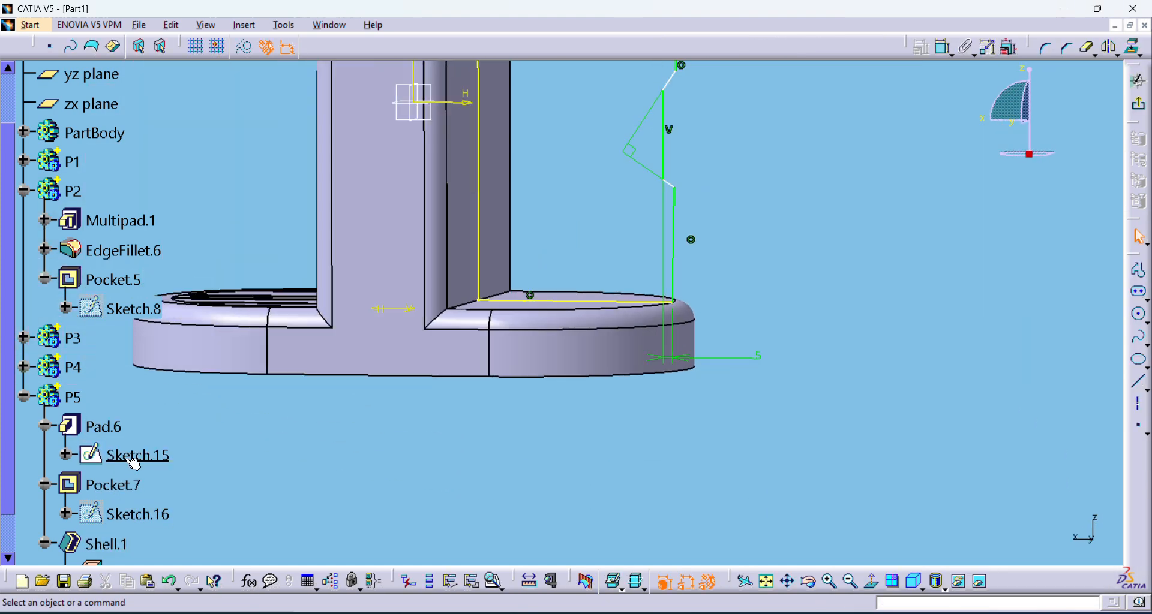
{"action": "left_click", "coordinate": [624, 207]}
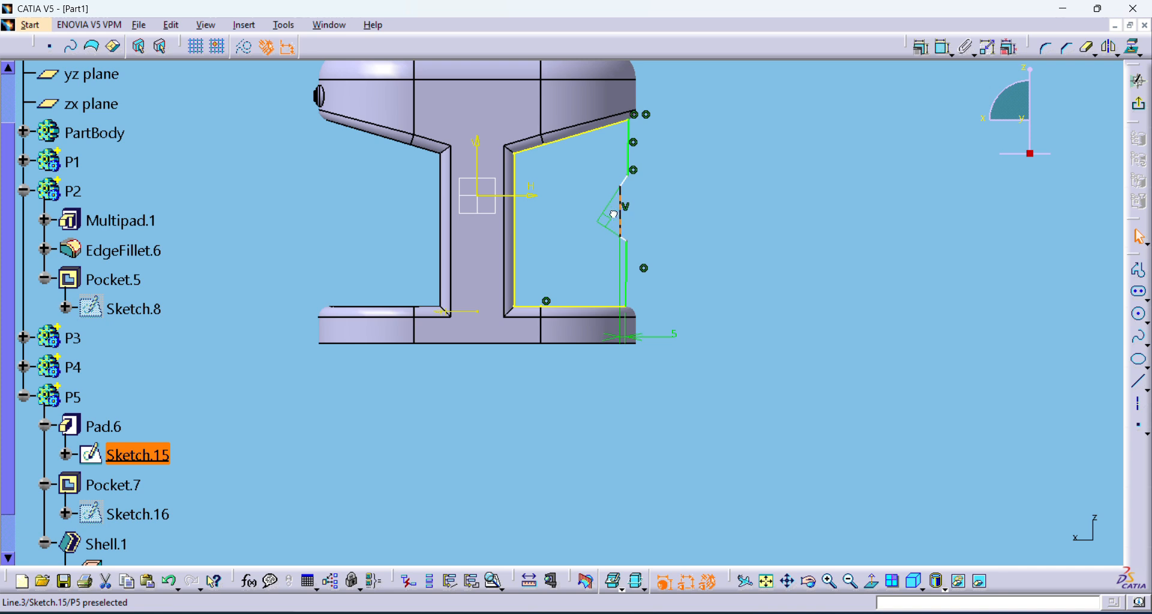
Try deleting the notch's 5 mm offset constraint and shifting its vertical side inward, and undo both changes.
{"action": "left_click", "coordinate": [676, 344]}
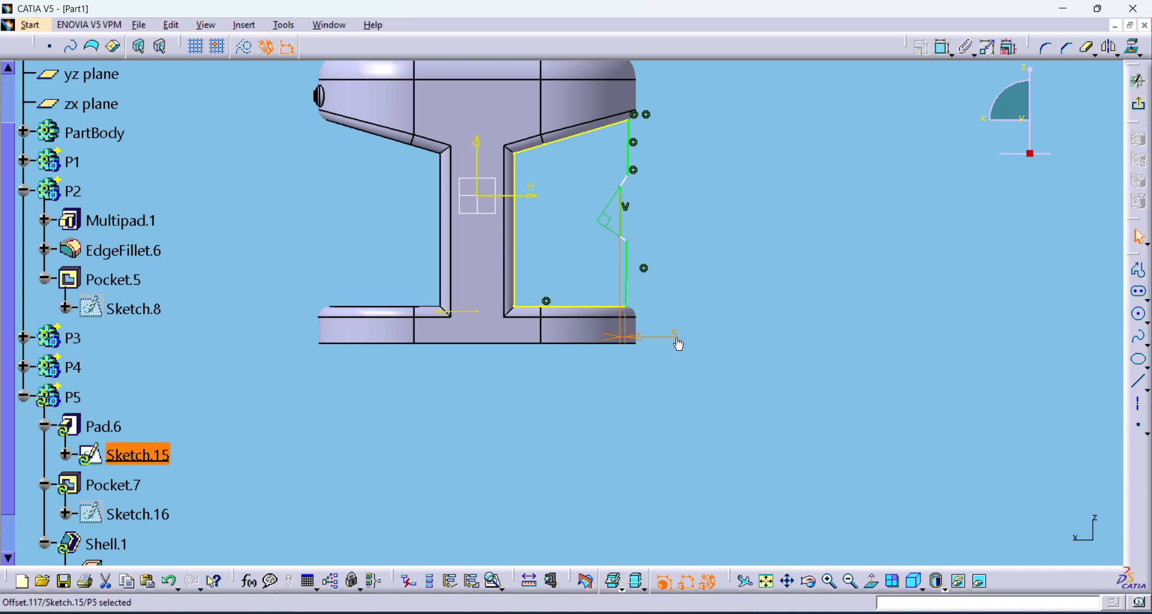
{"action": "key", "text": "Delete"}
{"action": "left_click_drag", "start_coordinate": [618, 223], "coordinate": [610, 224]}
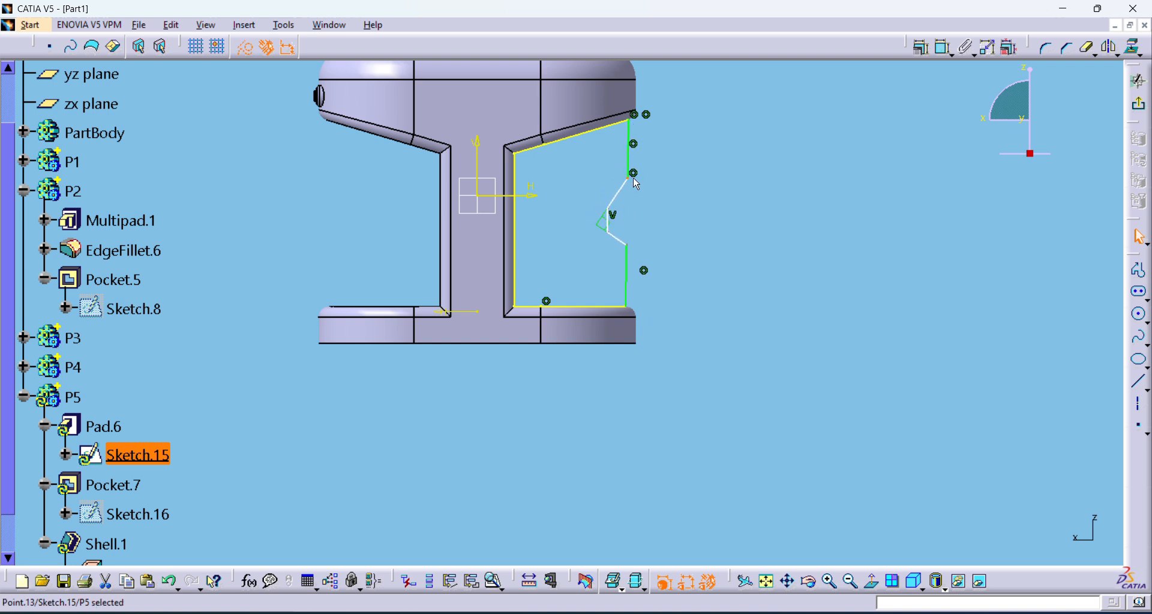
{"action": "key", "text": "ctrl+z"}
{"action": "key", "text": "ctrl+z"}
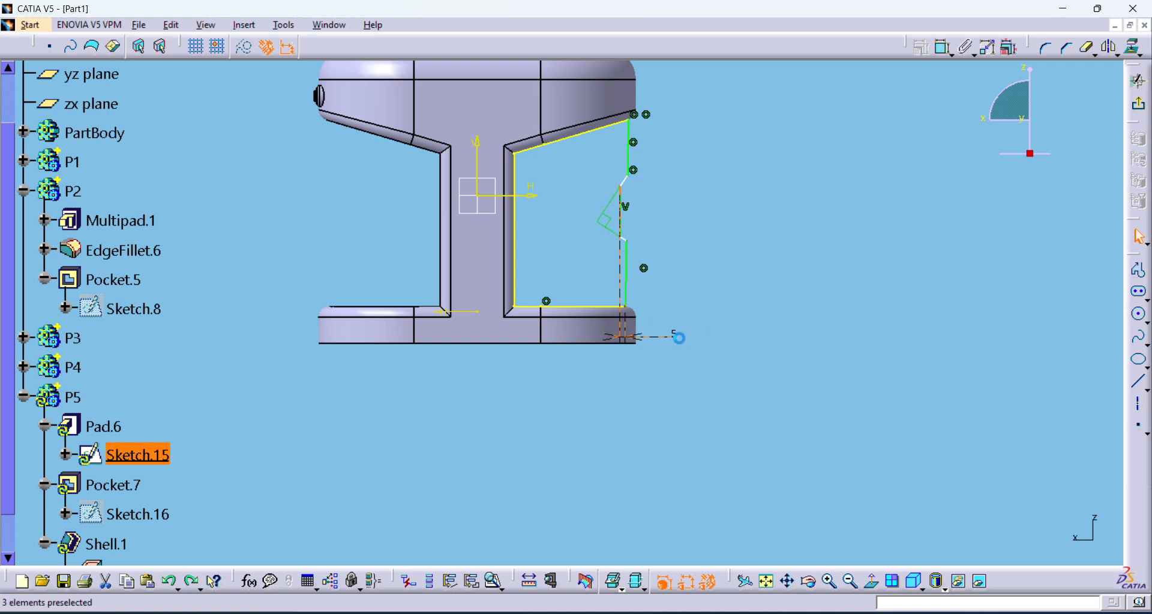
Set the offset of the notch's vertical side to 10 mm and exit the sketch.
{"action": "double_click", "coordinate": [673, 335]}
{"action": "type", "text": "10mm"}
{"action": "key", "text": "Return"}
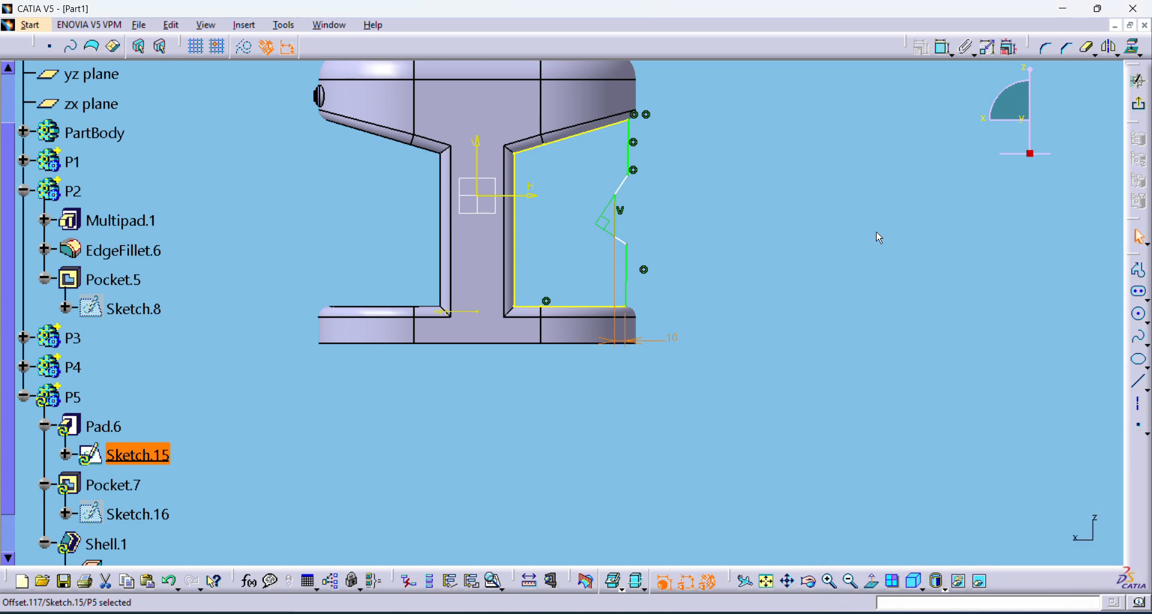
{"action": "left_click", "coordinate": [1138, 80]}
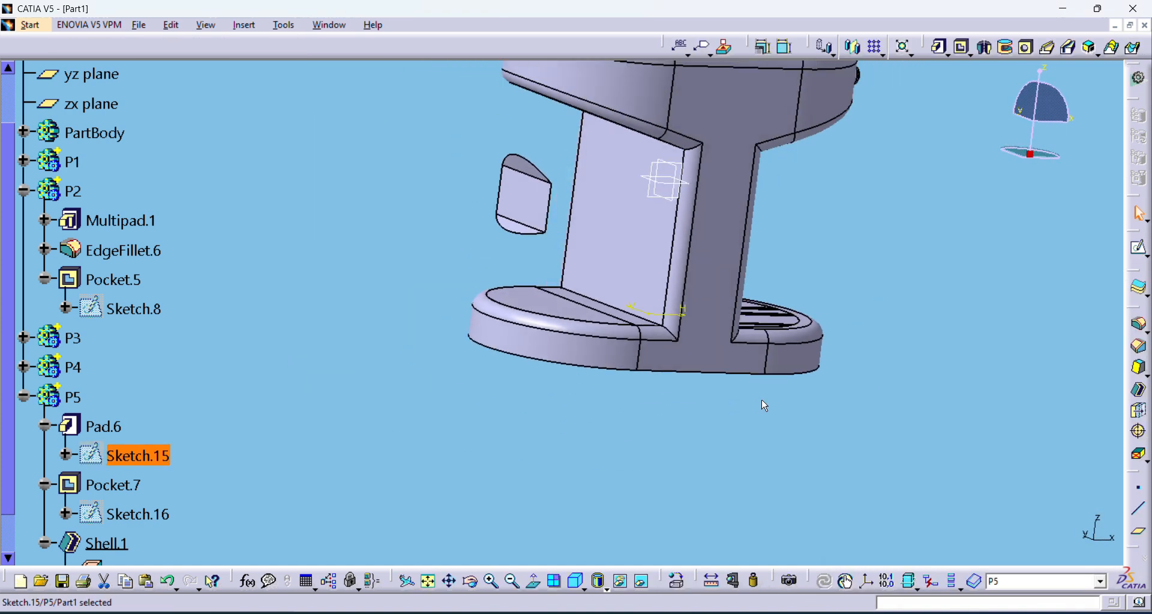
Set body P5's shell to 0 mm inside thickness and 1 mm outside thickness.
{"action": "double_click", "coordinate": [108, 544]}
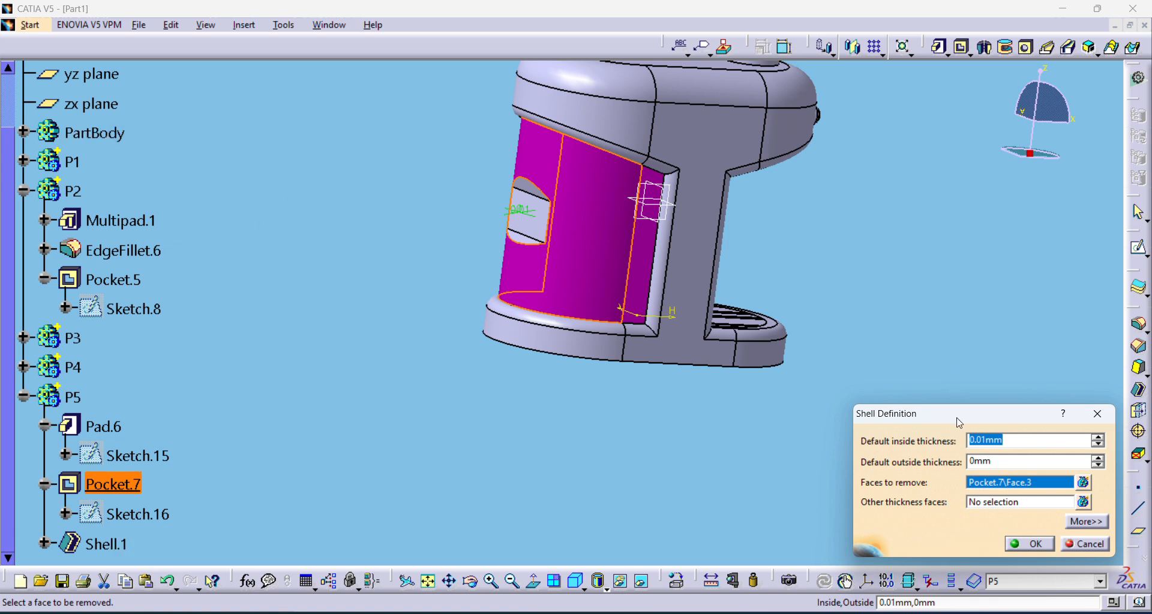
{"action": "type", "text": "0"}
{"action": "left_click", "coordinate": [1037, 468]}
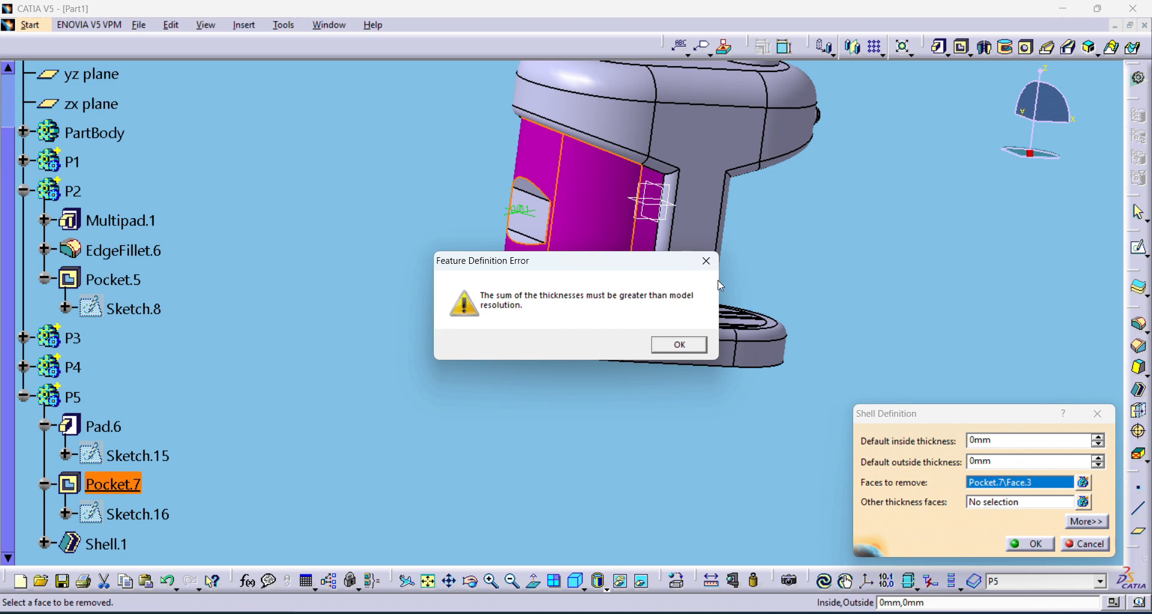
{"action": "left_click", "coordinate": [706, 260]}
{"action": "left_click", "coordinate": [1097, 458]}
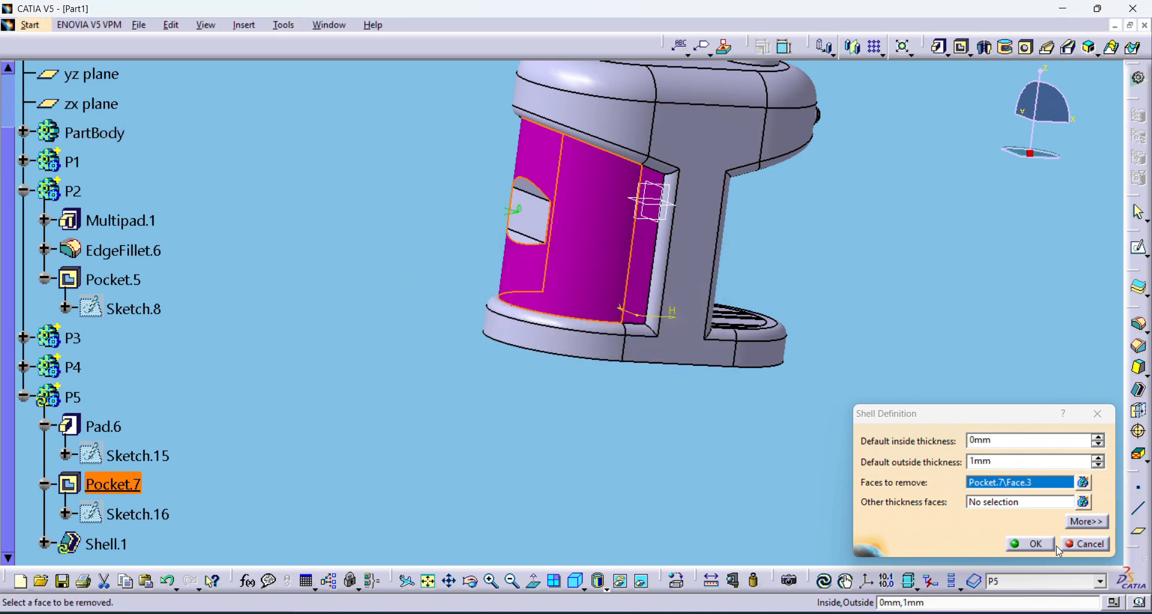
{"action": "left_click", "coordinate": [1030, 543]}
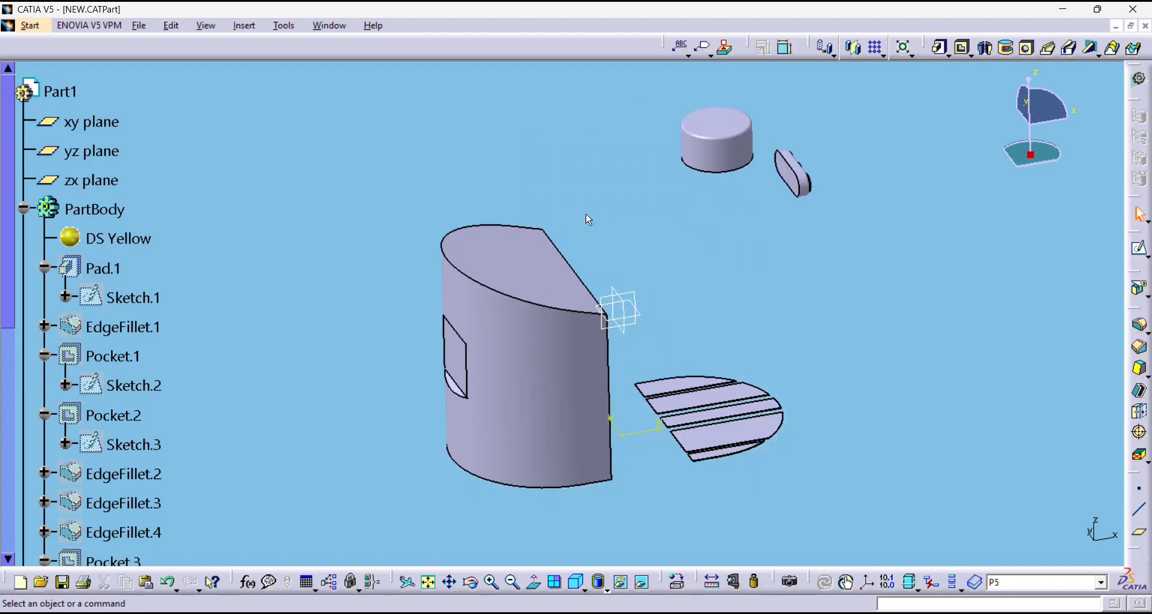
Shell the half-round tank at 1 mm thickness with its top face removed, and show the hidden main body again.
{"action": "left_click", "coordinate": [514, 262]}
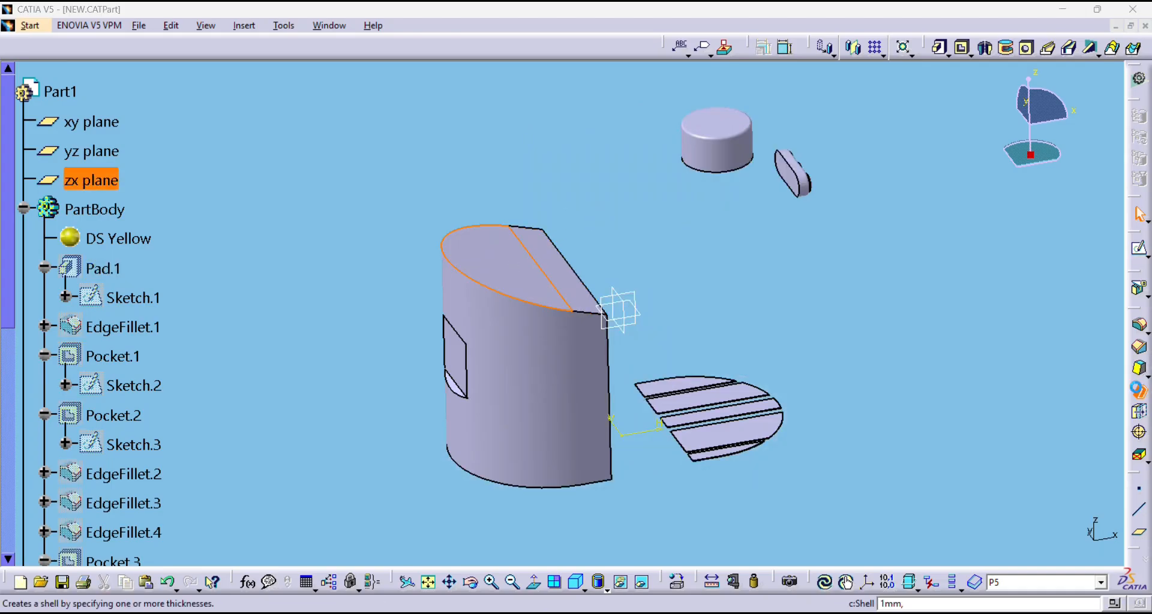
{"action": "left_click", "coordinate": [1141, 370]}
{"action": "left_click", "coordinate": [1027, 544]}
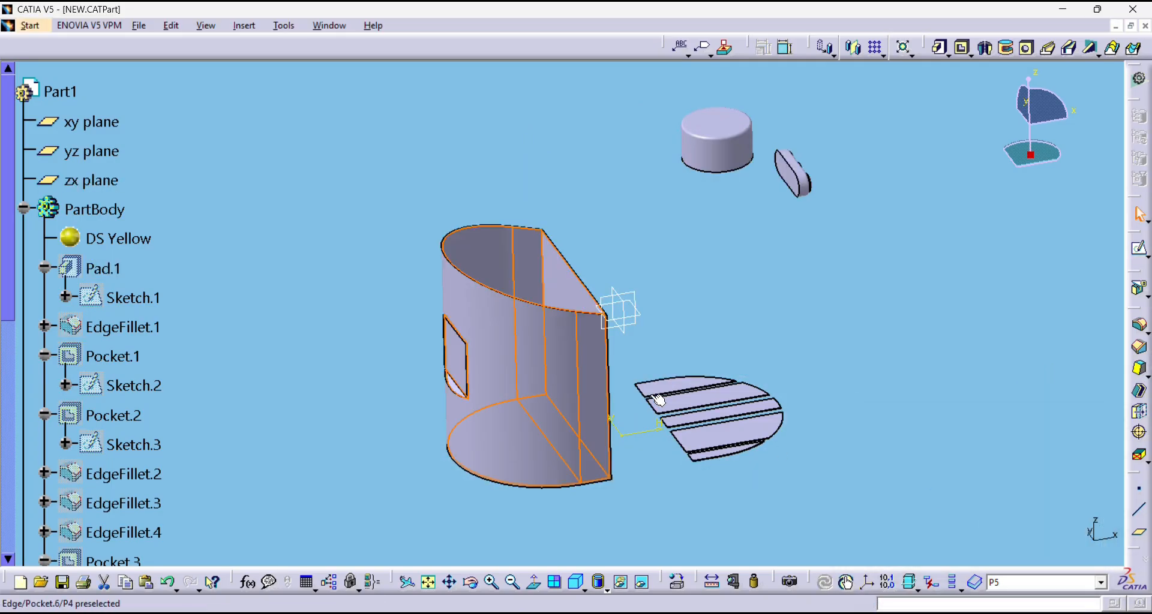
{"action": "right_click", "coordinate": [102, 268]}
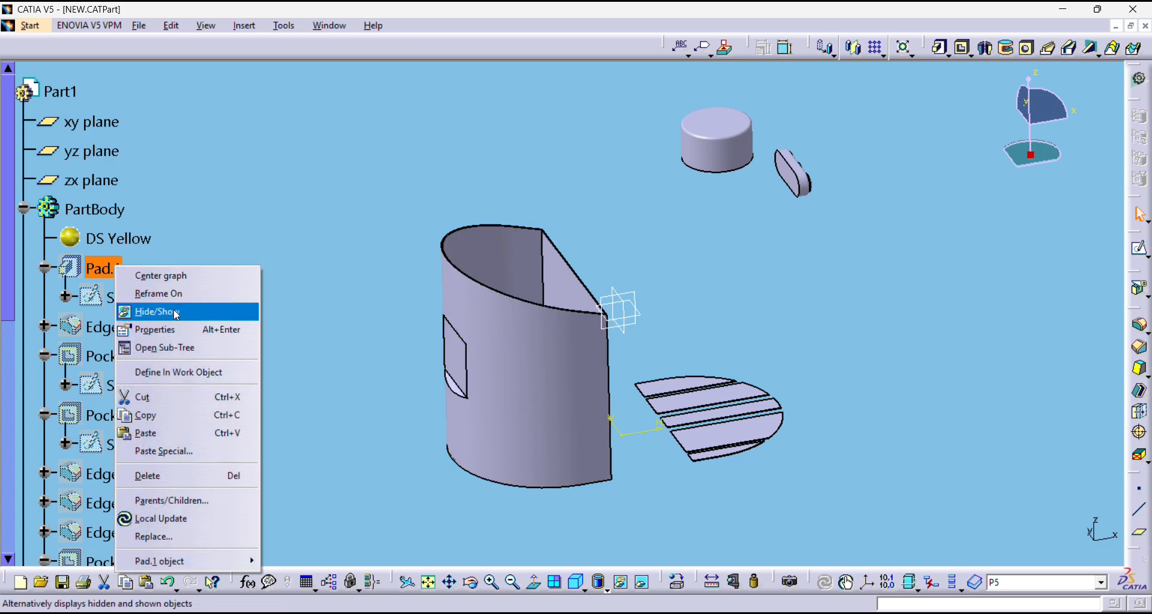
{"action": "left_click", "coordinate": [180, 309]}
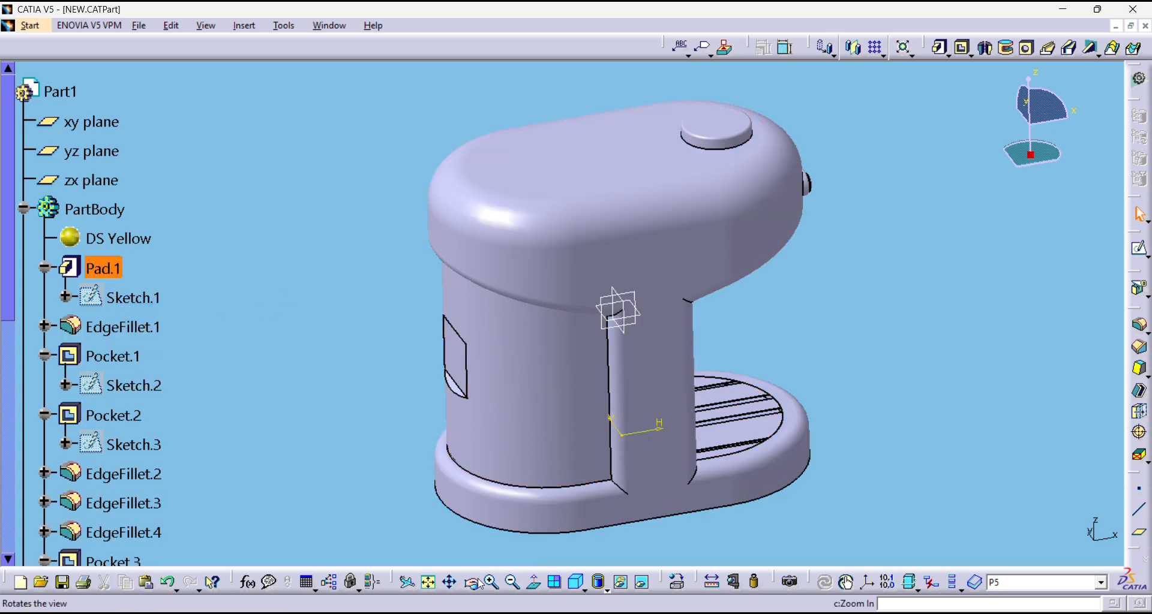
Start a sketch on the zx plane and project the sloping lower edge of the front overhang into it.
{"action": "left_click_drag", "start_coordinate": [470, 590], "coordinate": [714, 414]}
{"action": "middle_click_drag", "start_coordinate": [708, 261], "coordinate": [850, 231]}
{"action": "left_click", "coordinate": [825, 231]}
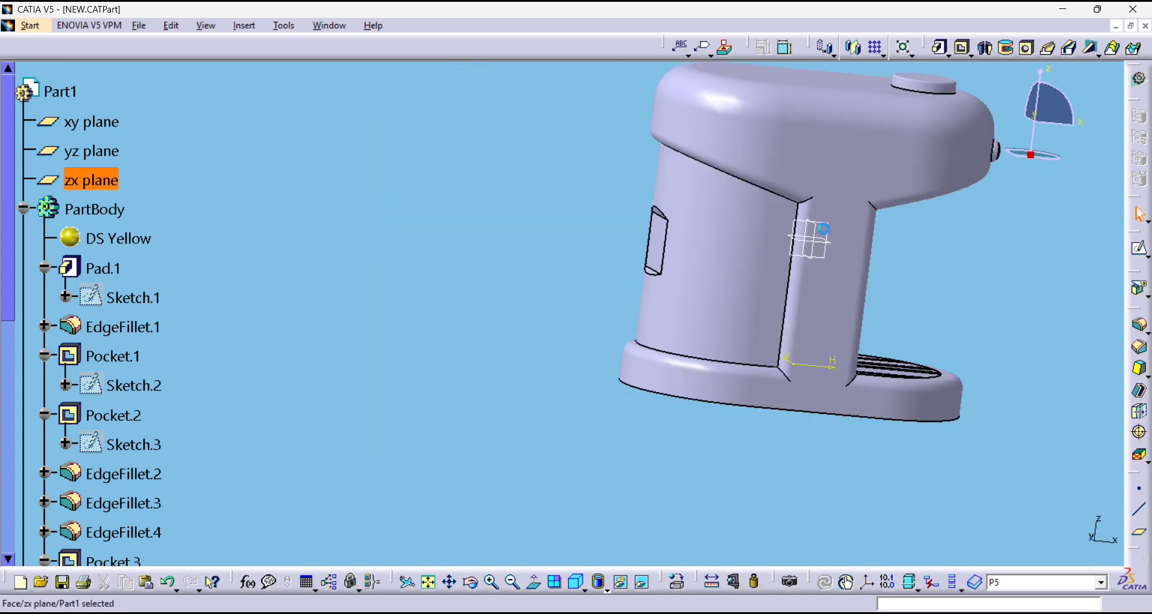
{"action": "left_click", "coordinate": [1138, 252]}
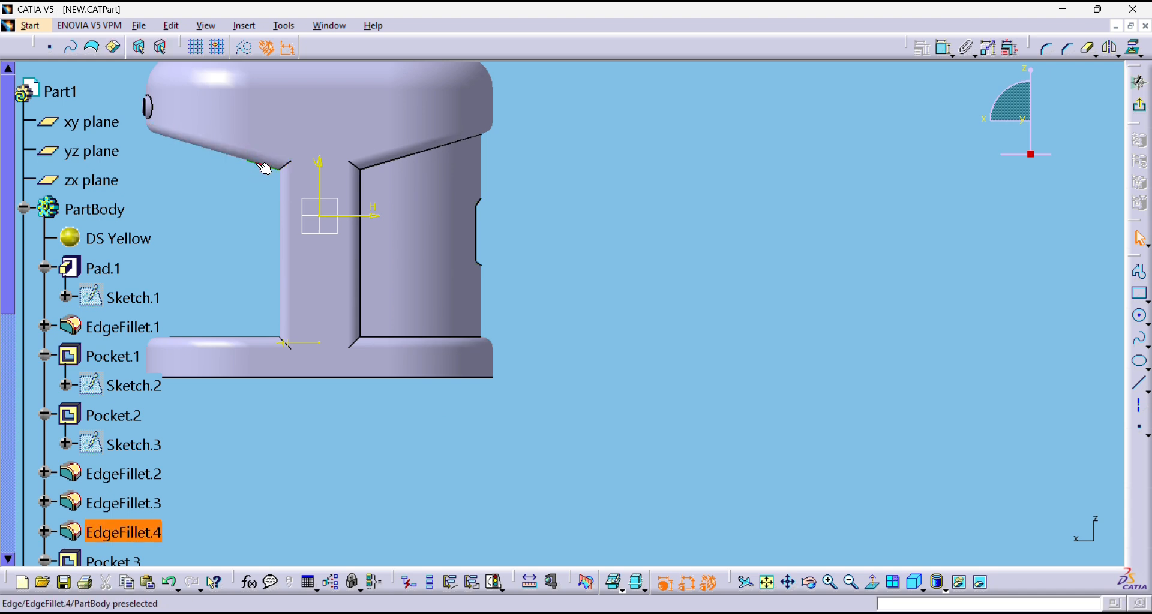
{"action": "left_click", "coordinate": [244, 25]}
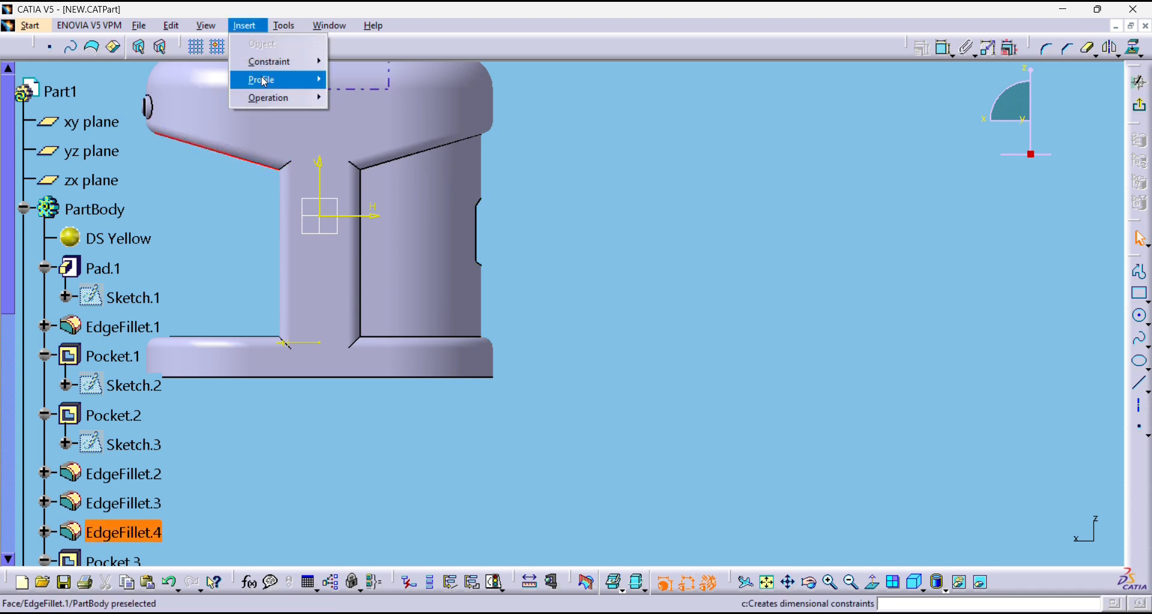
{"action": "mouse_move", "coordinate": [282, 98]}
{"action": "mouse_move", "coordinate": [402, 174]}
{"action": "left_click", "coordinate": [498, 169]}
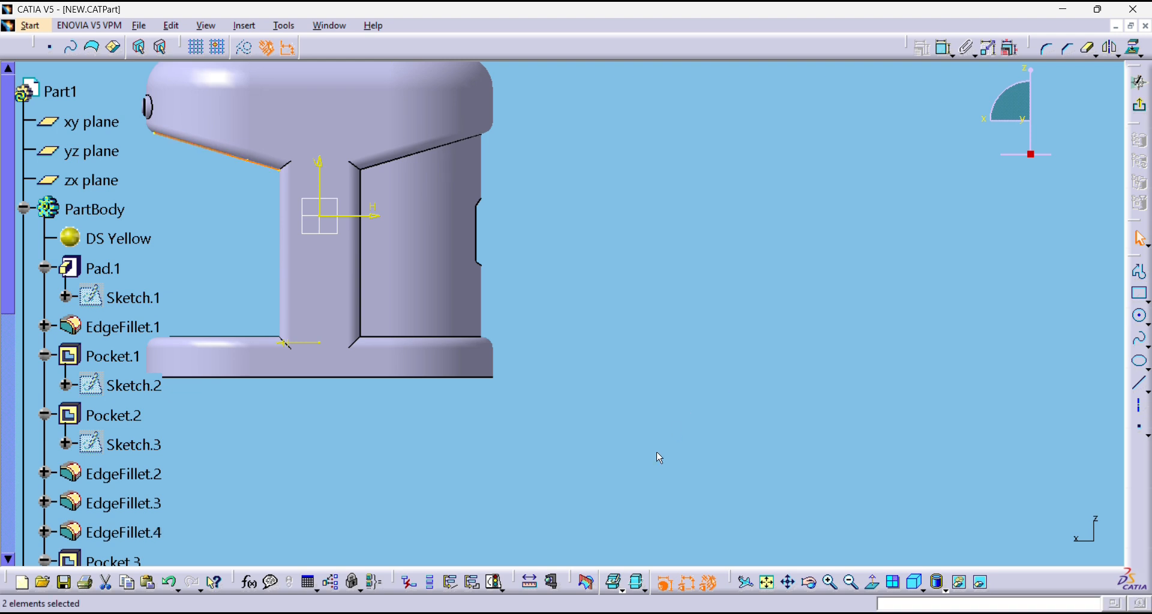
{"action": "left_click_drag", "start_coordinate": [642, 344], "coordinate": [1058, 430]}
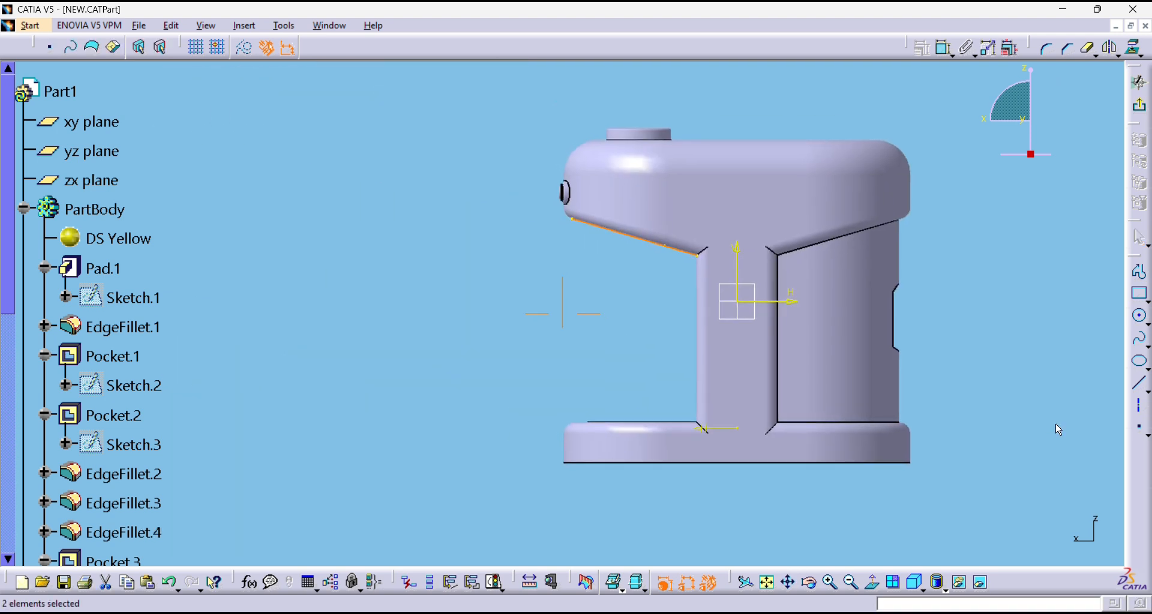
Draw a line from the projected edge, perpendicular to it and below the overhang, and constrain its length to 15 mm.
{"action": "left_click", "coordinate": [1140, 272]}
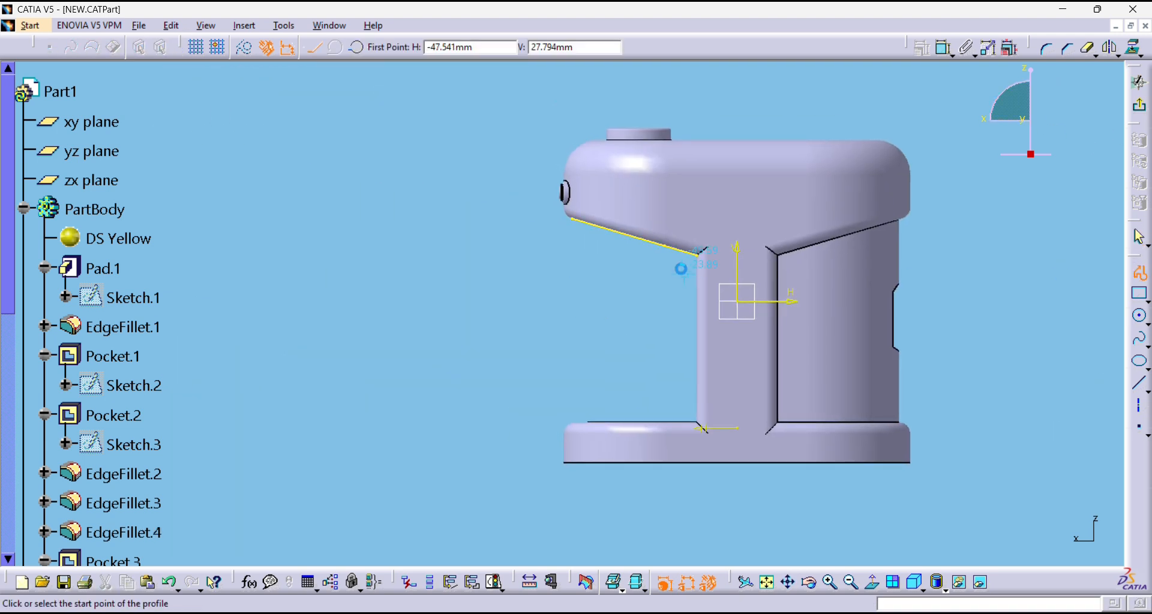
{"action": "left_click", "coordinate": [611, 223]}
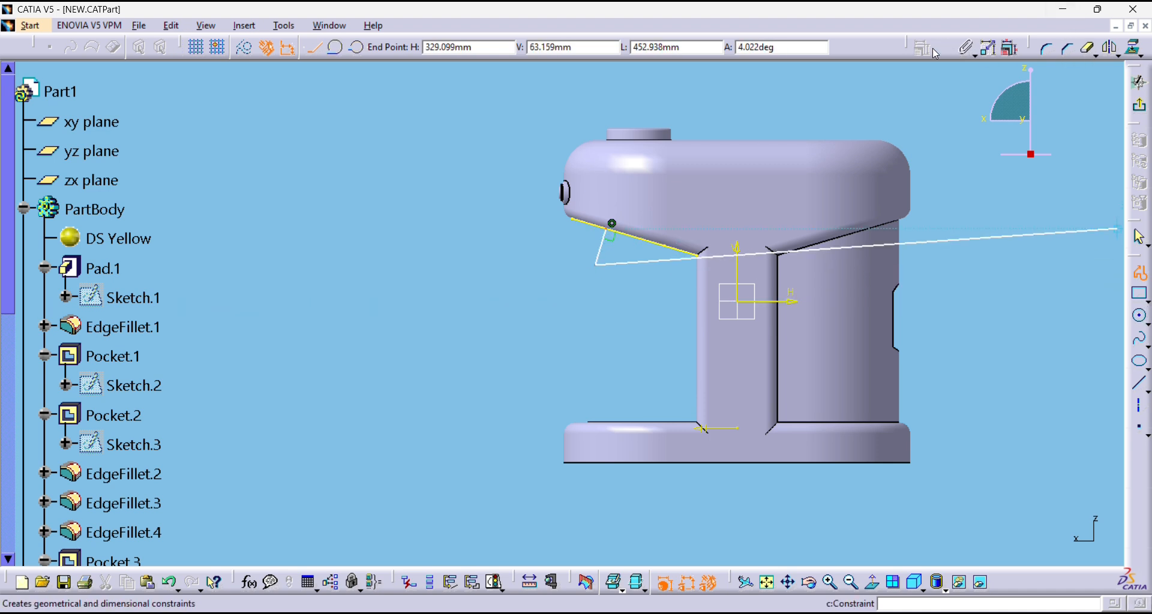
{"action": "left_click", "coordinate": [943, 53]}
{"action": "left_click", "coordinate": [604, 244]}
{"action": "left_click", "coordinate": [427, 228]}
{"action": "double_click", "coordinate": [423, 229]}
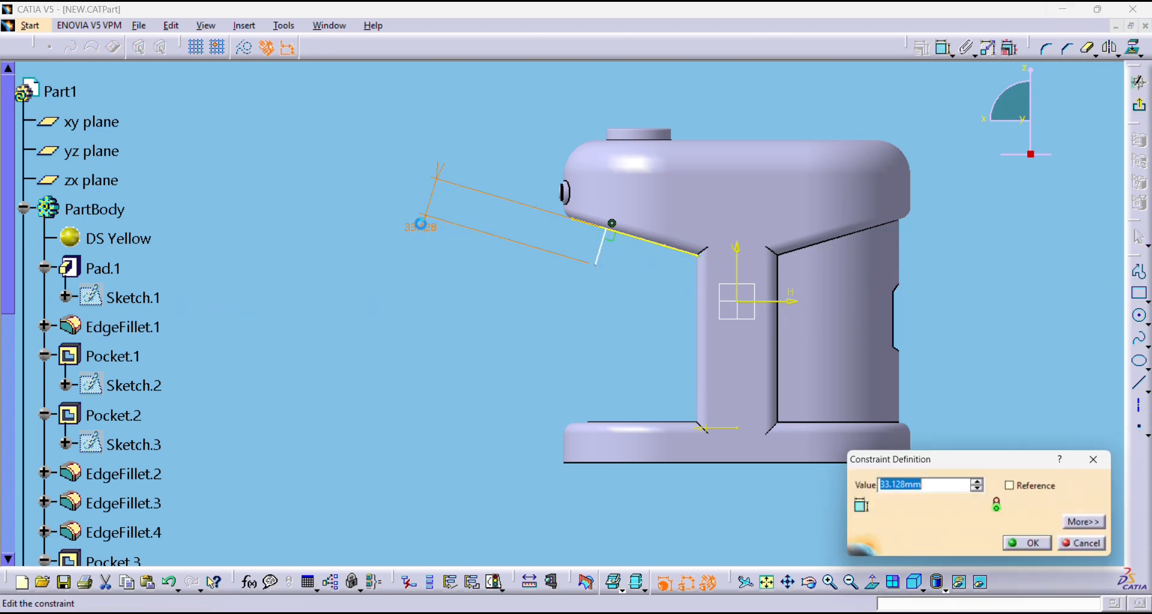
{"action": "type", "text": "15mm"}
{"action": "key", "text": "Return"}
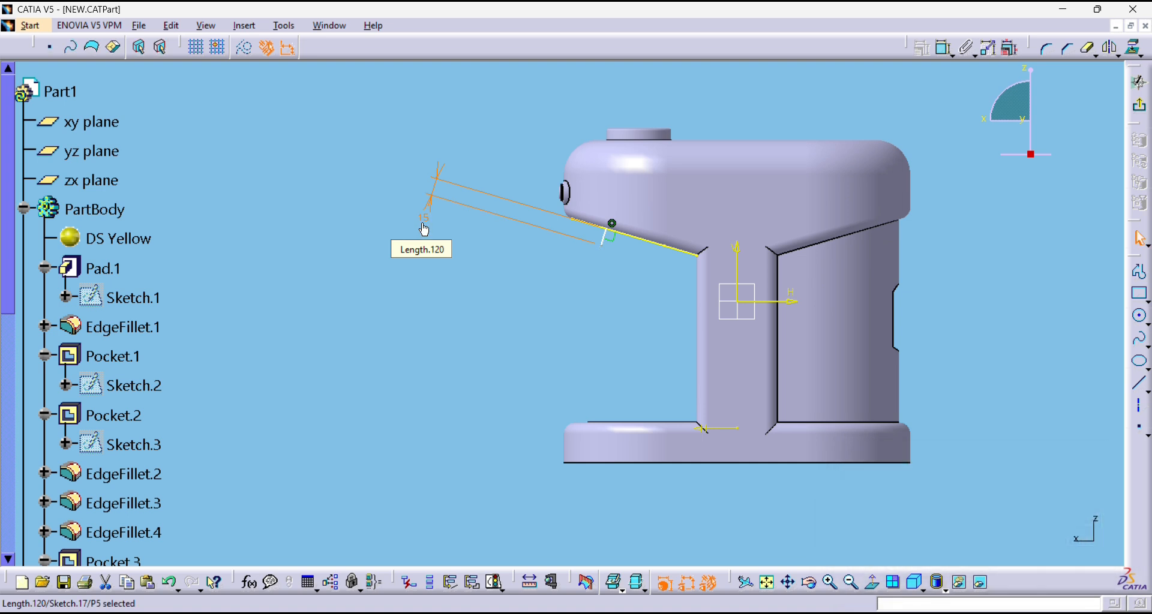
Set the perpendicular line's length to 20 mm.
{"action": "double_click", "coordinate": [429, 204]}
{"action": "type", "text": "20"}
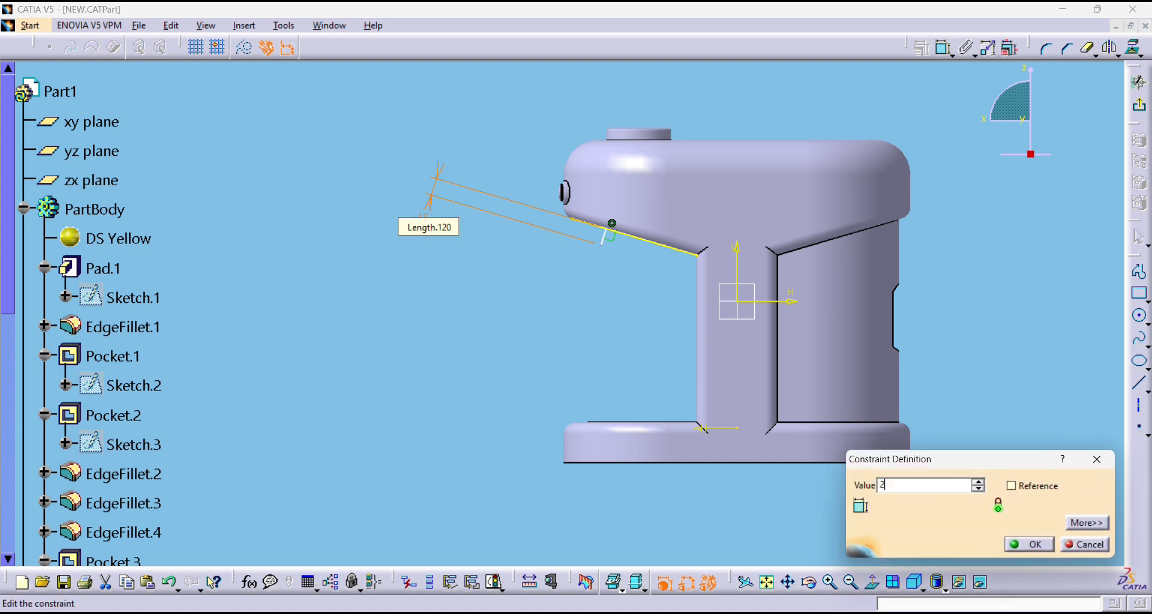
{"action": "key", "text": "Return"}
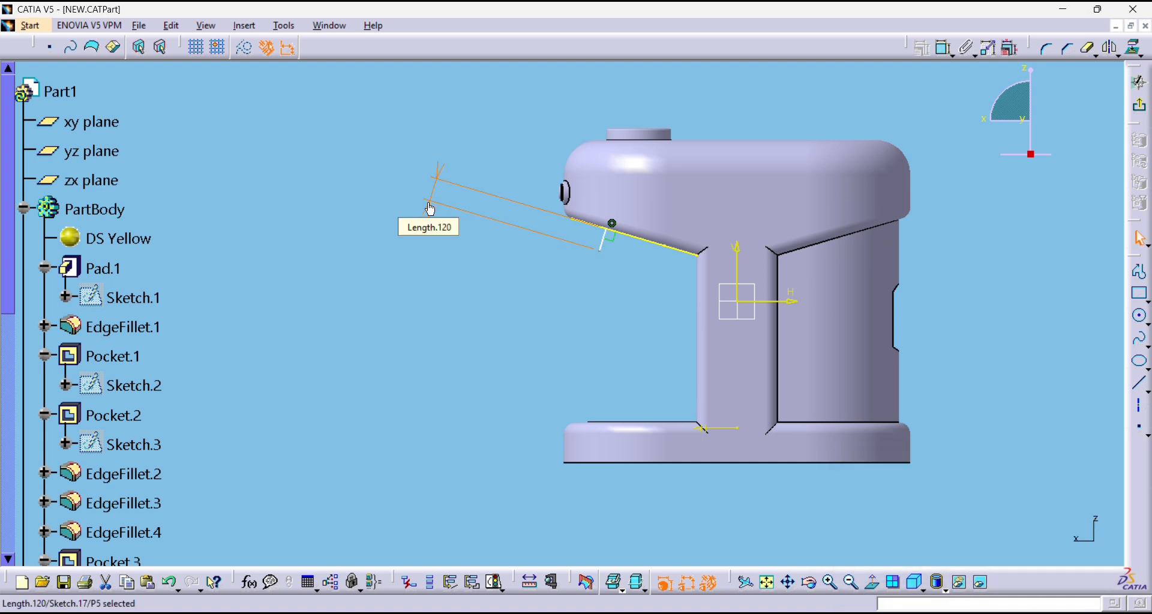
{"action": "left_click", "coordinate": [454, 212]}
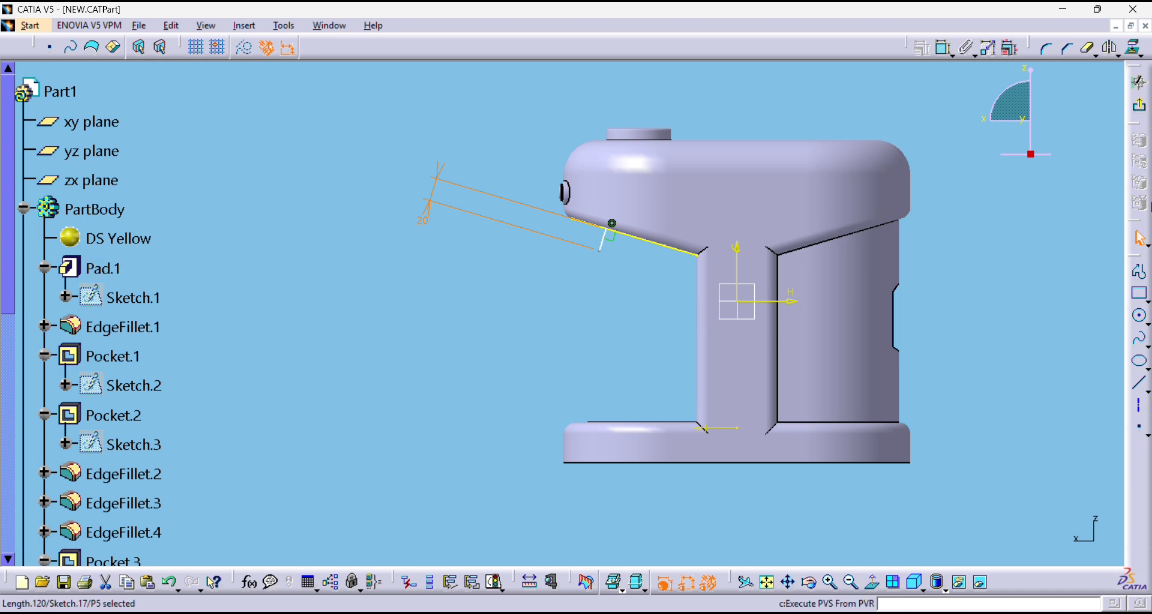
Constrain the distance from the projected edge's outer endpoint to the perpendicular line to 30 mm.
{"action": "left_click", "coordinate": [944, 48]}
{"action": "left_click", "coordinate": [607, 243]}
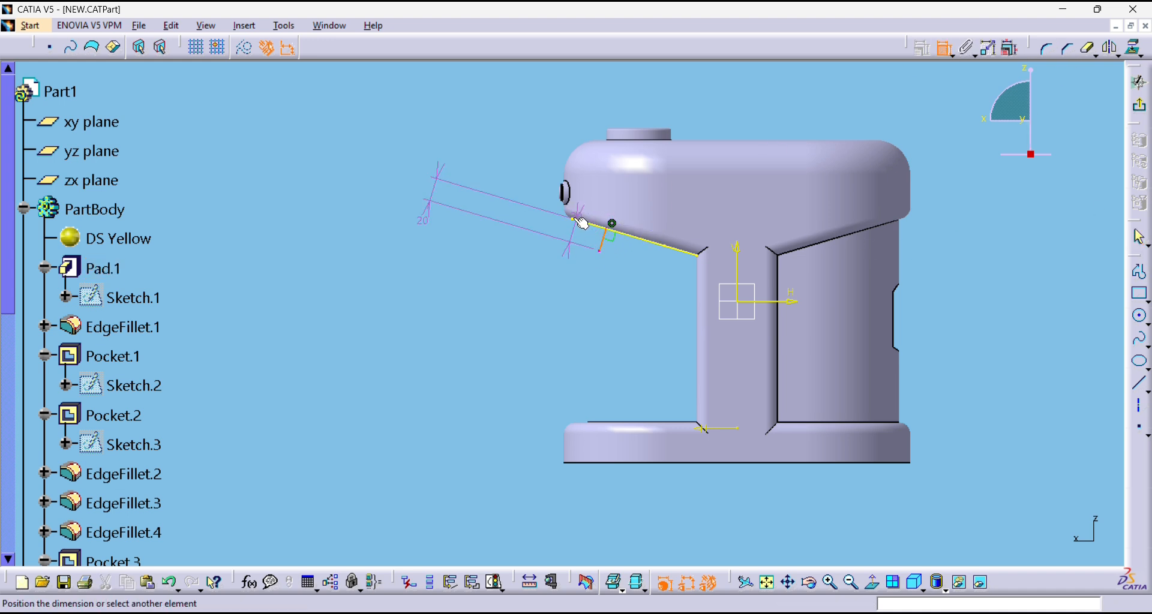
{"action": "left_click", "coordinate": [547, 260]}
{"action": "double_click", "coordinate": [552, 267]}
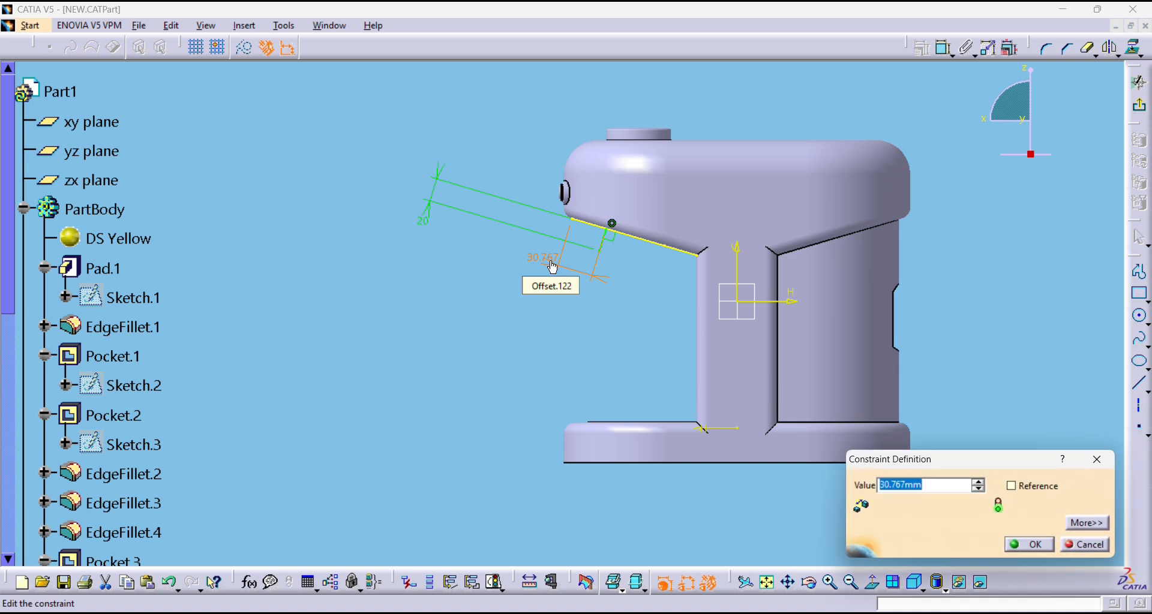
{"action": "type", "text": "30"}
{"action": "key", "text": "Return"}
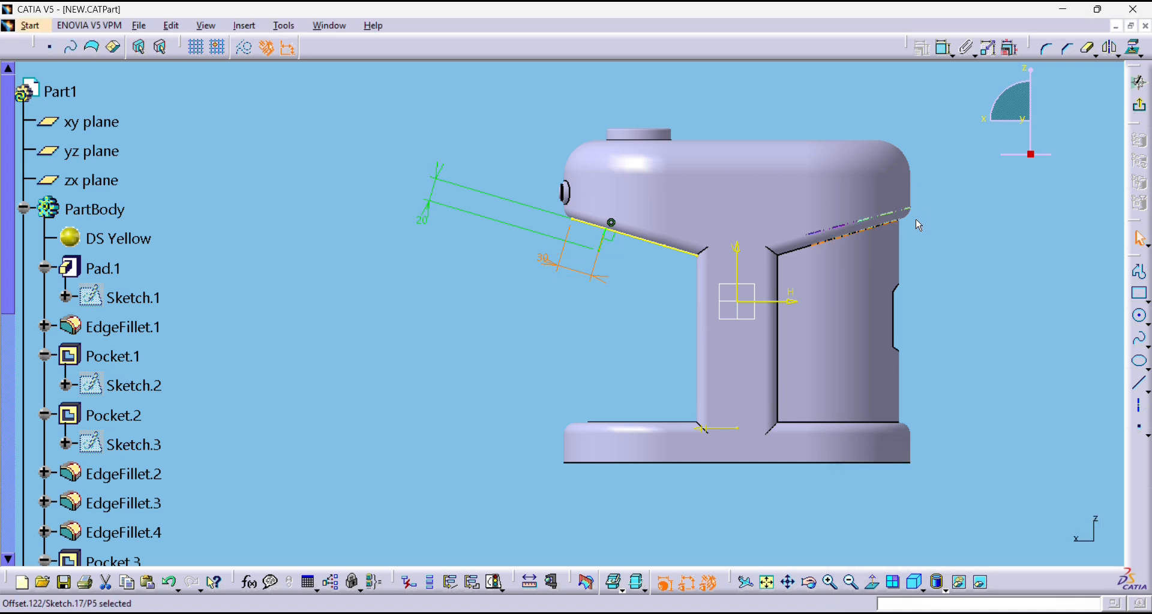
Draw a line parallel to the projected edge from the perpendicular line's lower end toward the column and constrain its length to 30 mm.
{"action": "left_click", "coordinate": [1139, 271]}
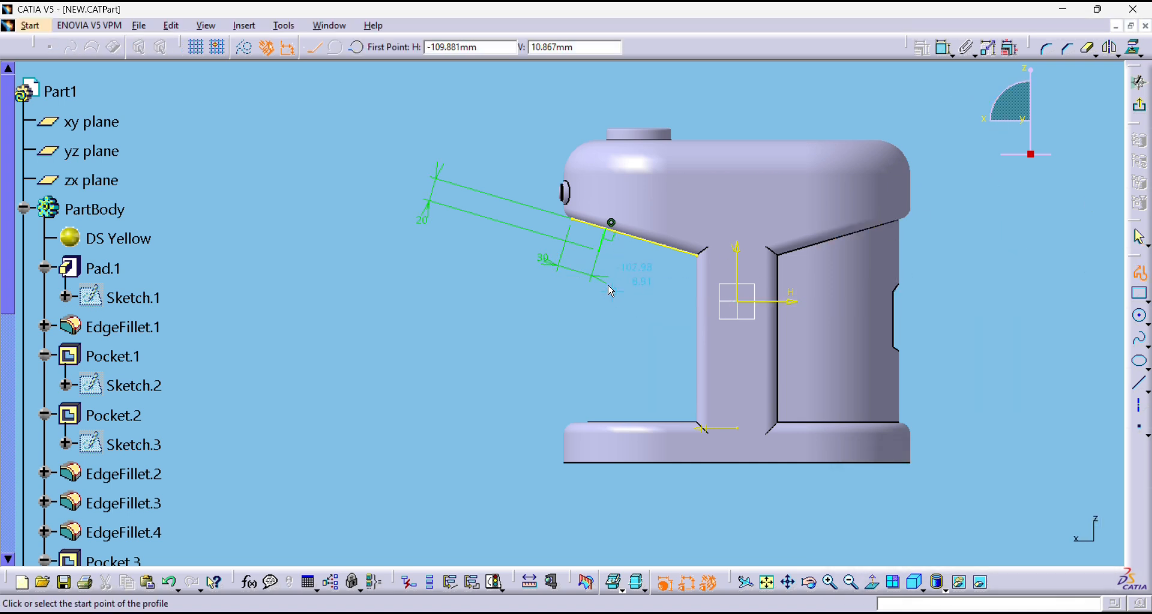
{"action": "left_click", "coordinate": [601, 252]}
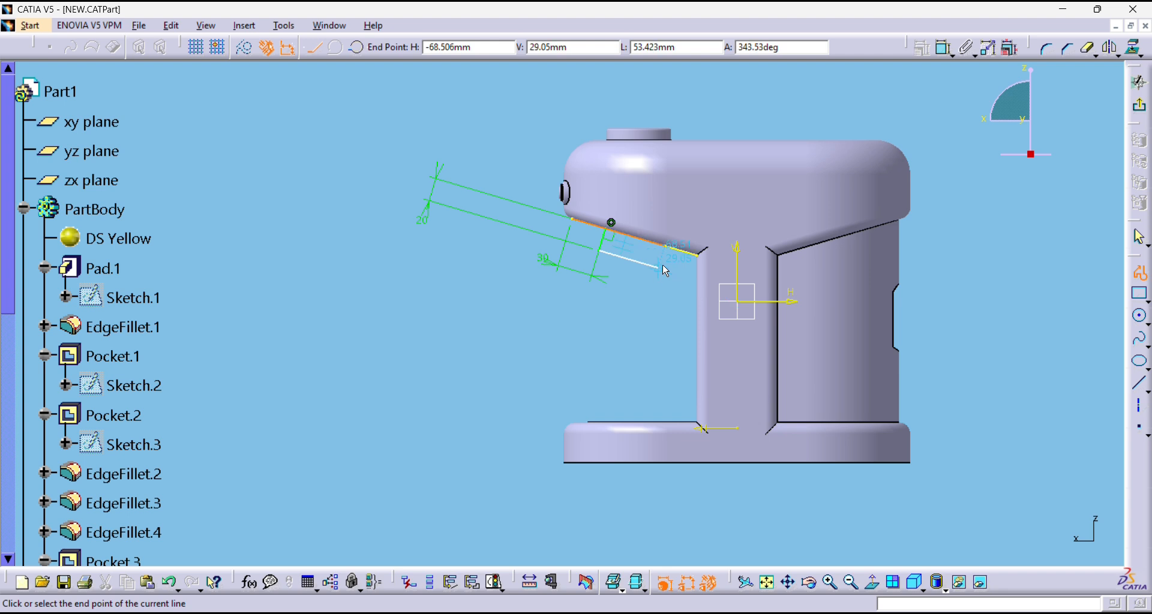
{"action": "left_click", "coordinate": [660, 267]}
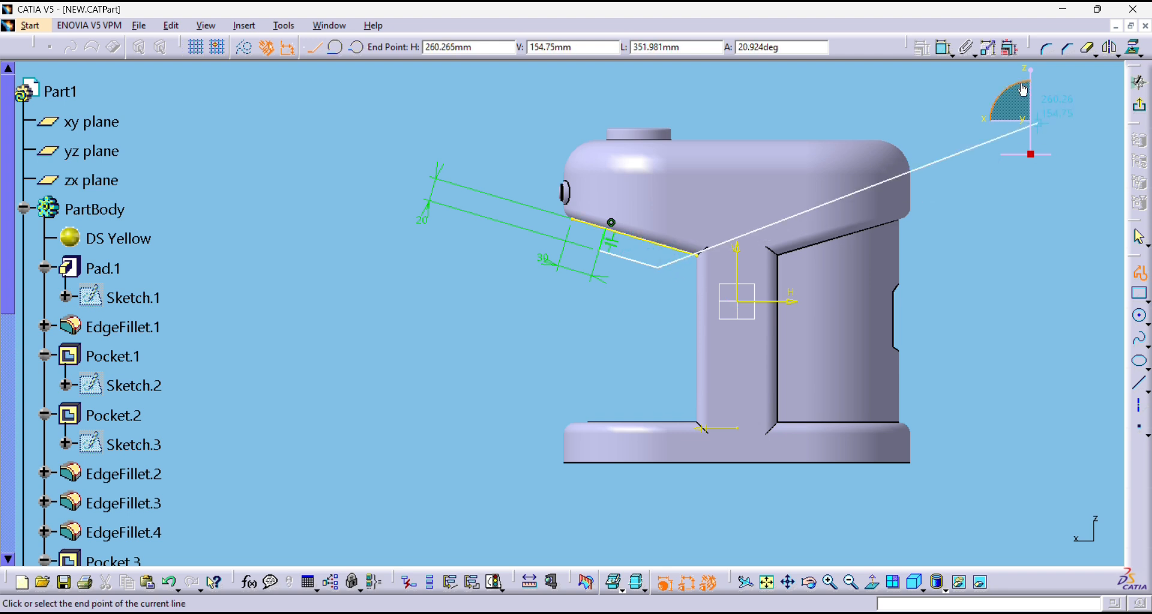
{"action": "left_click", "coordinate": [944, 48]}
{"action": "left_click", "coordinate": [630, 260]}
{"action": "left_click", "coordinate": [623, 324]}
{"action": "double_click", "coordinate": [618, 324]}
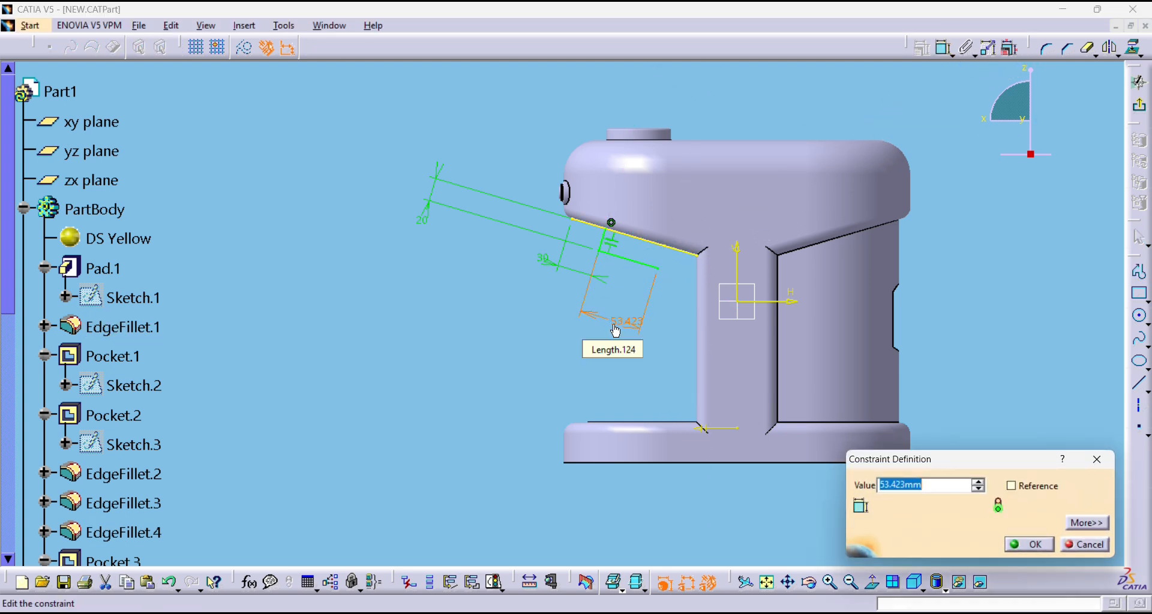
{"action": "key", "text": "Return"}
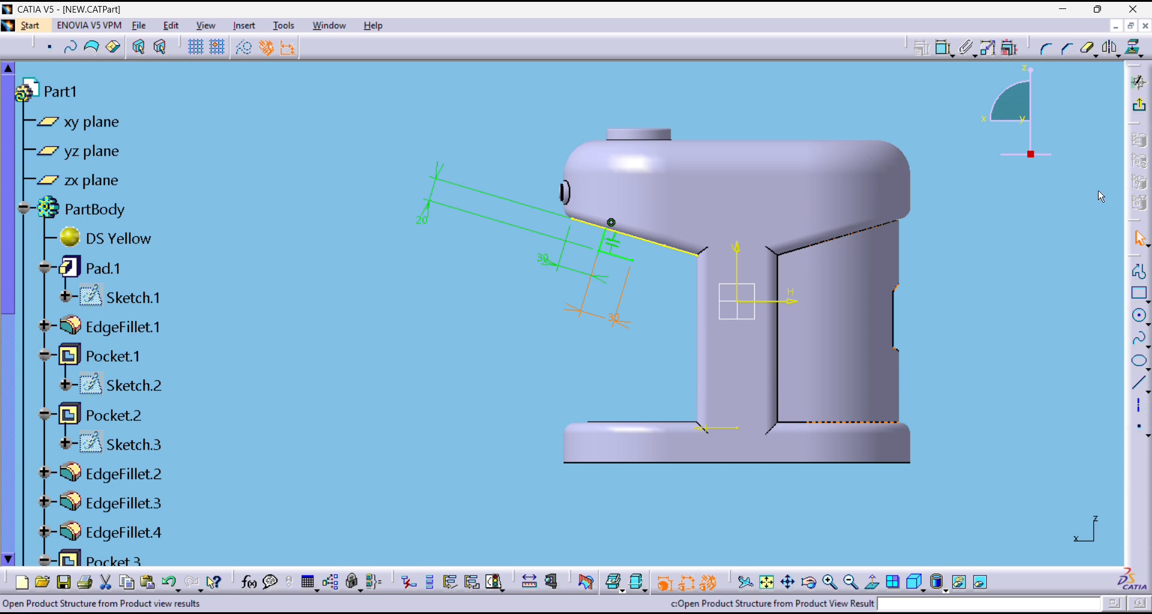
Close the profile with a line back up to the projected edge, trim the edge outside the profile, and exit the sketch.
{"action": "left_click", "coordinate": [1139, 272]}
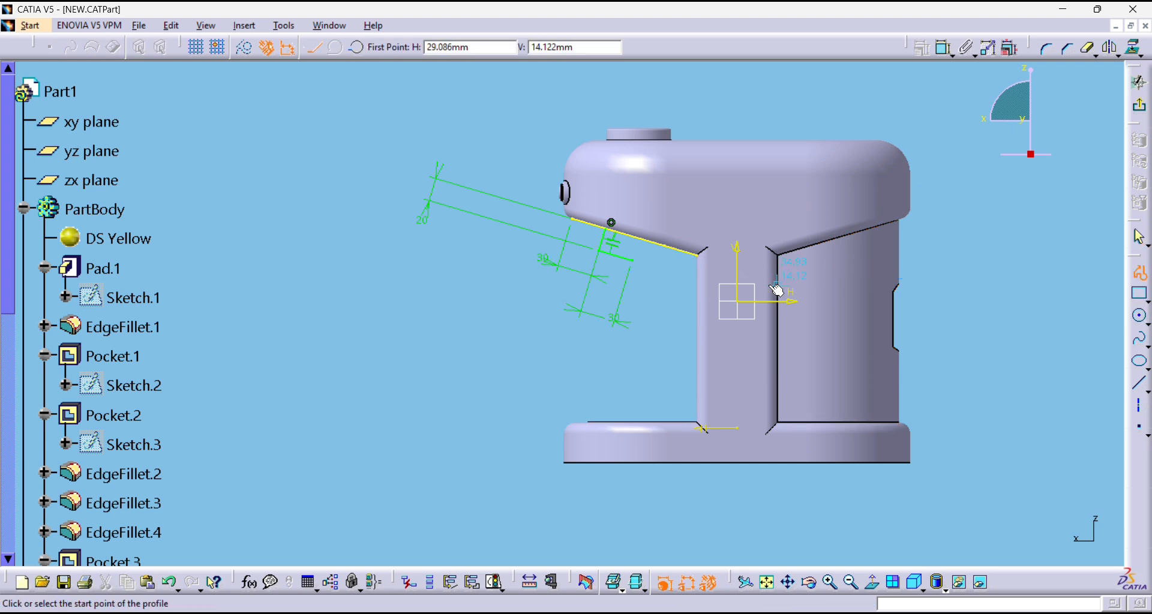
{"action": "left_click", "coordinate": [633, 261]}
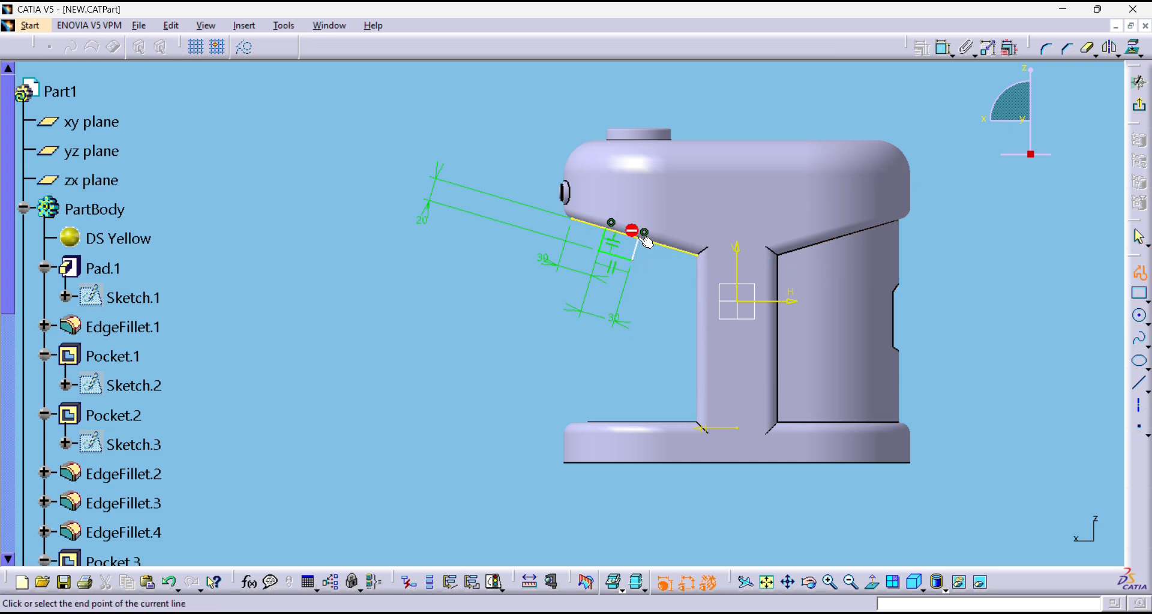
{"action": "left_click", "coordinate": [639, 238]}
{"action": "left_click", "coordinate": [1088, 48]}
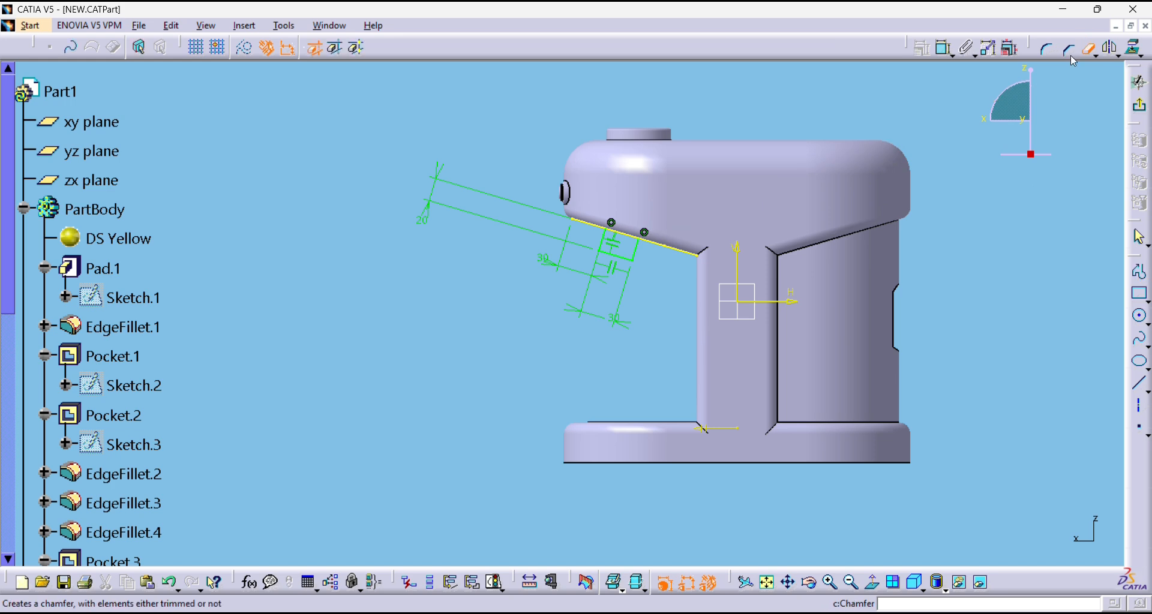
{"action": "left_click", "coordinate": [675, 248]}
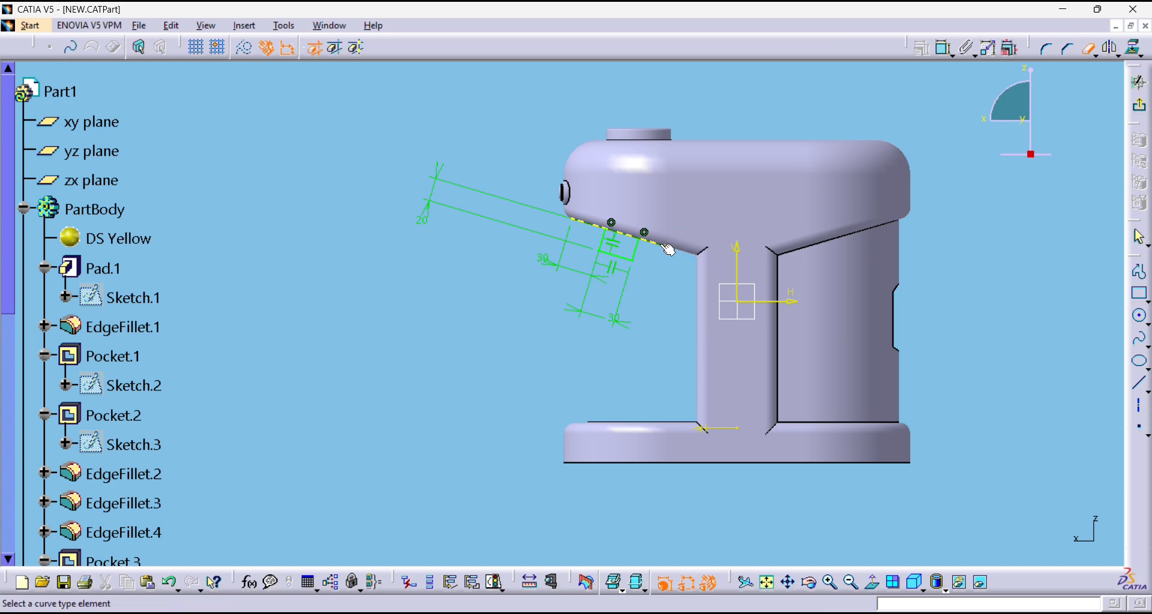
{"action": "left_click", "coordinate": [1139, 106]}
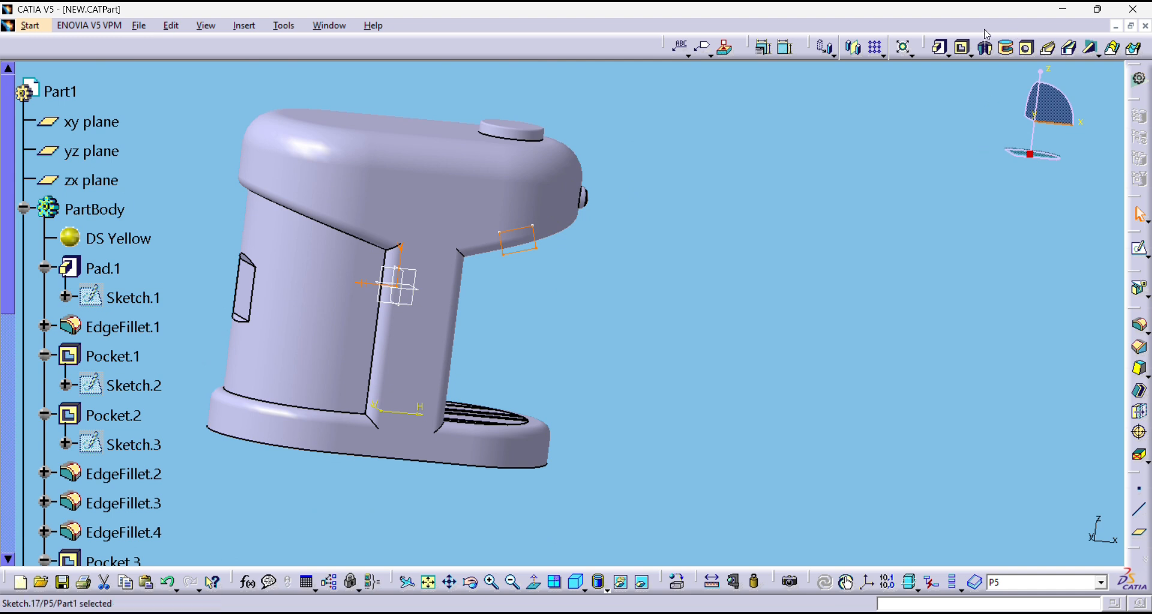
Create a 360-degree Shaft from the profile, using its perpendicular line nearer the column as the axis.
{"action": "left_click", "coordinate": [985, 48]}
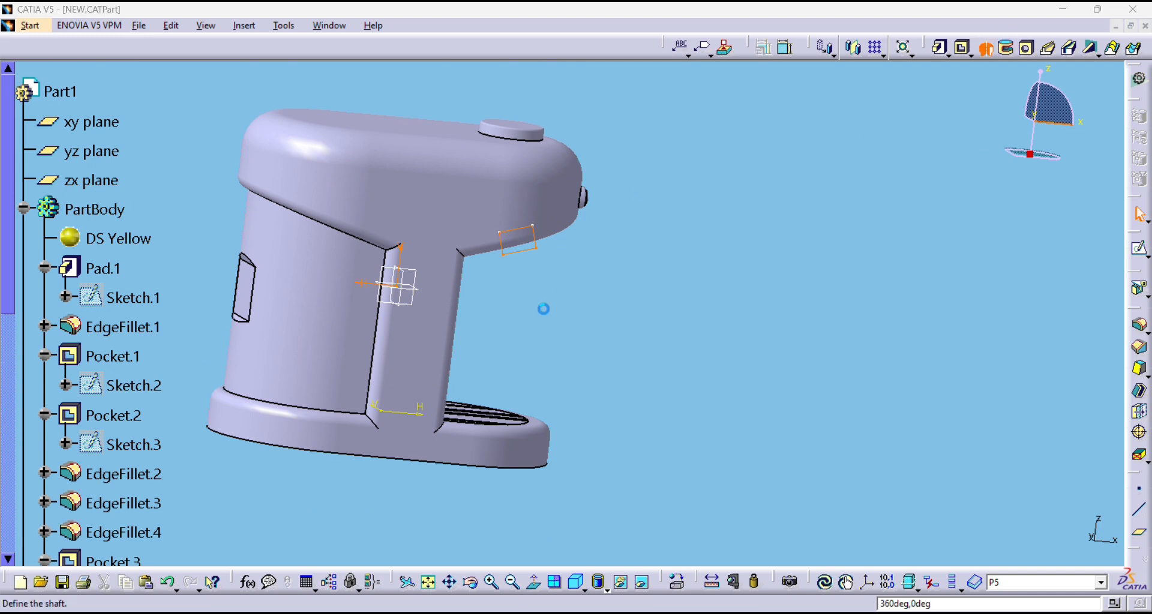
{"action": "left_click", "coordinate": [506, 251]}
{"action": "left_click", "coordinate": [973, 545]}
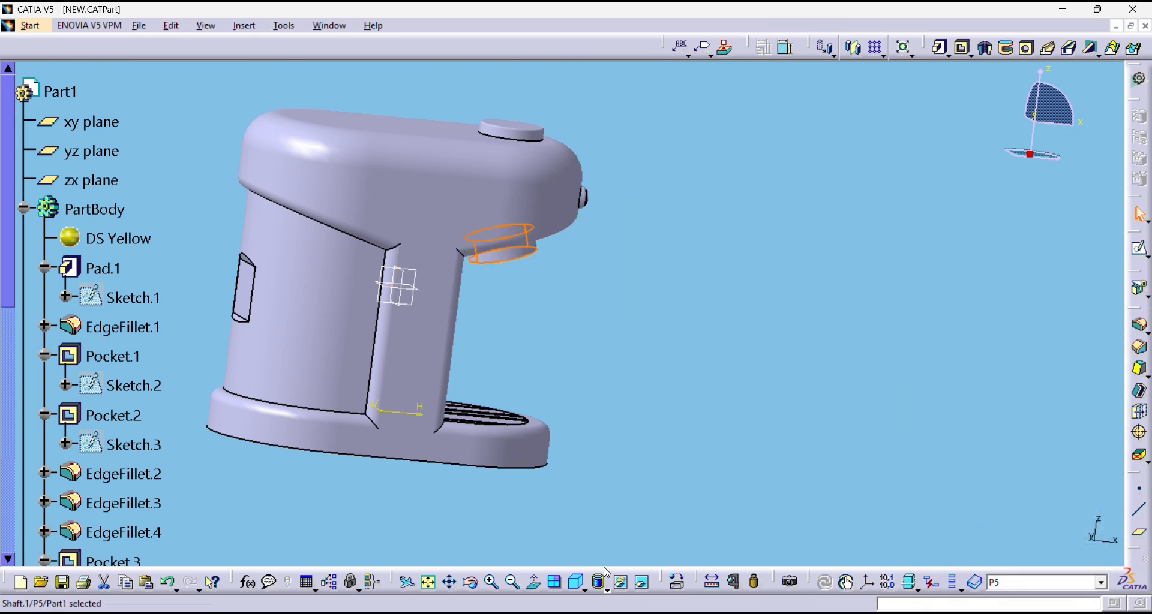
Insert a new body named p6 under Part1.
{"action": "left_click_drag", "start_coordinate": [533, 500], "coordinate": [622, 361]}
{"action": "scroll", "coordinate": [114, 512], "scroll_direction": "down", "scroll_amount": 6}
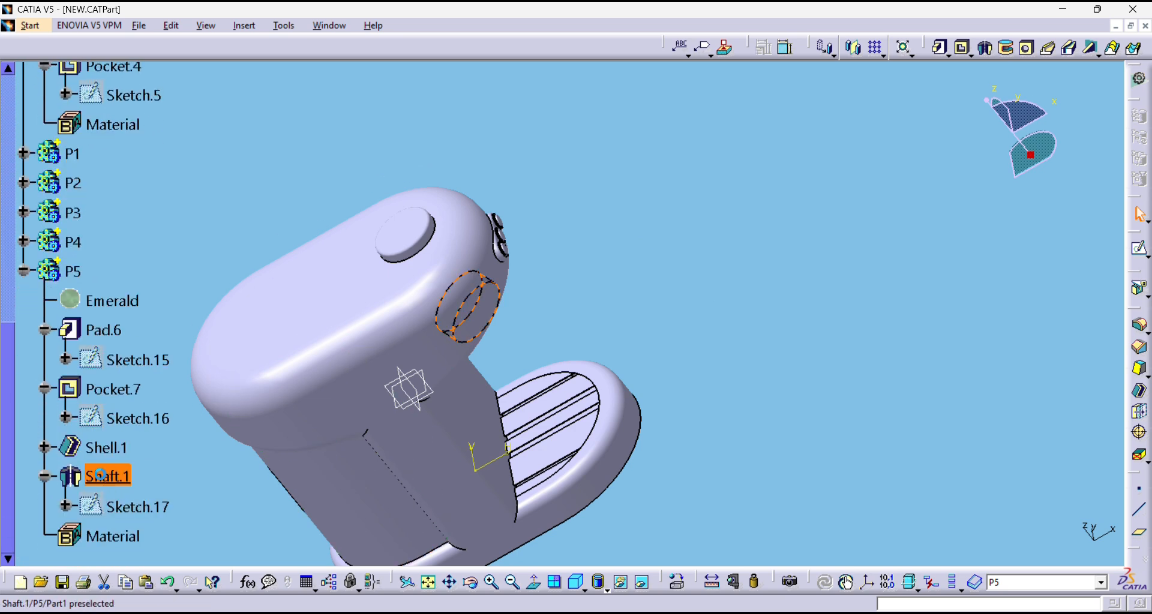
{"action": "left_click", "coordinate": [107, 447], "text": "ctrl"}
{"action": "left_click", "coordinate": [244, 26]}
{"action": "left_click", "coordinate": [279, 79]}
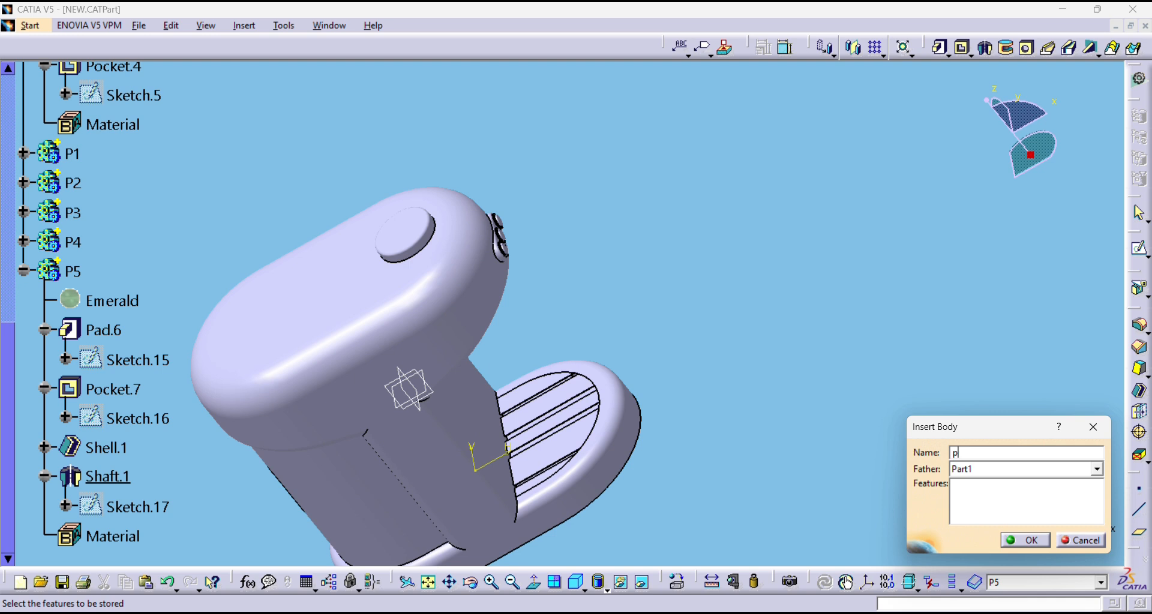
{"action": "key", "text": "Return"}
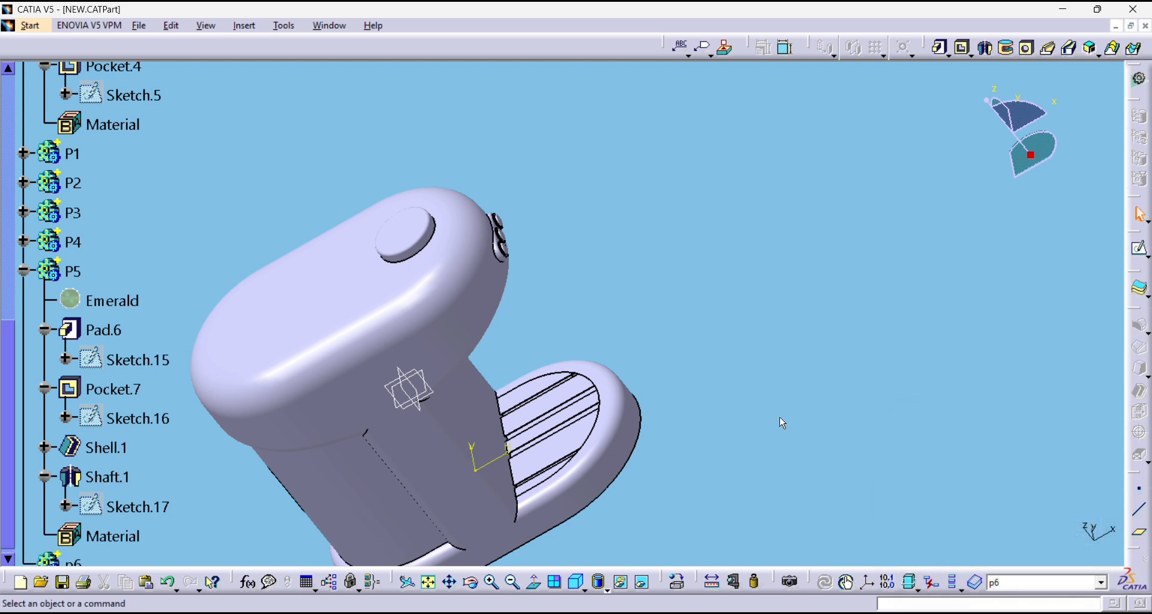
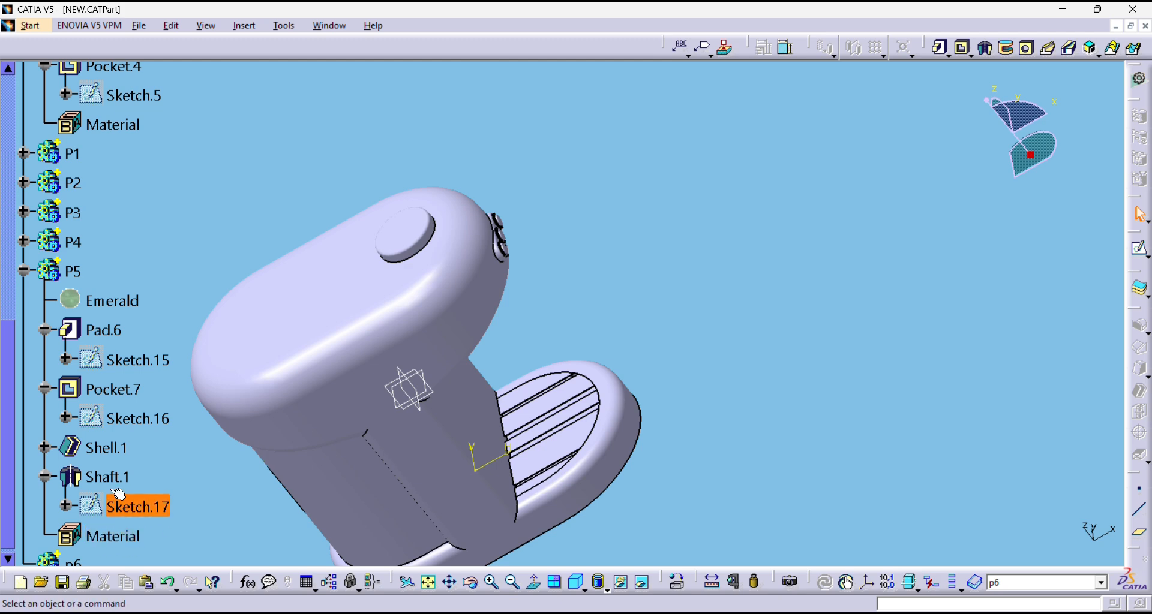
Move Shaft.1 from body P5 into body p6 and expand p6 in the tree.
{"action": "scroll", "coordinate": [110, 380], "scroll_direction": "down", "scroll_amount": 2}
{"action": "mouse_move", "coordinate": [109, 381]}
{"action": "left_mouse_down"}
{"action": "mouse_move", "coordinate": [67, 473]}
{"action": "mouse_move", "coordinate": [58, 467]}
{"action": "left_mouse_up"}
{"action": "left_click", "coordinate": [27, 407]}
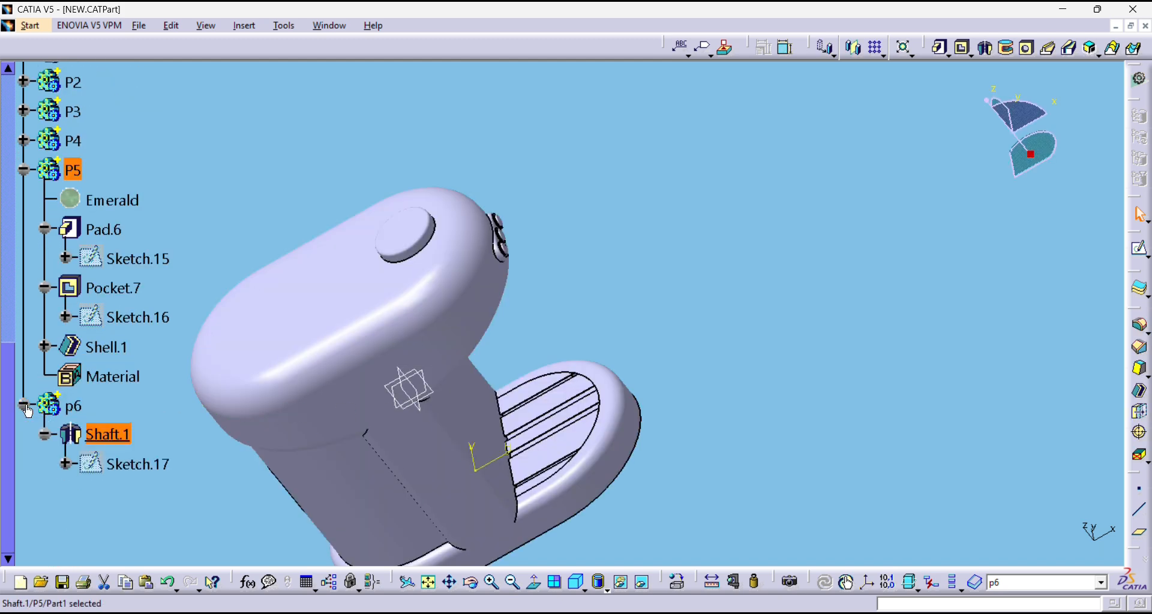
Reopen the shaft's sketch, Sketch.17, and set the length of the profile's lower line to 50 mm.
{"action": "double_click", "coordinate": [138, 464]}
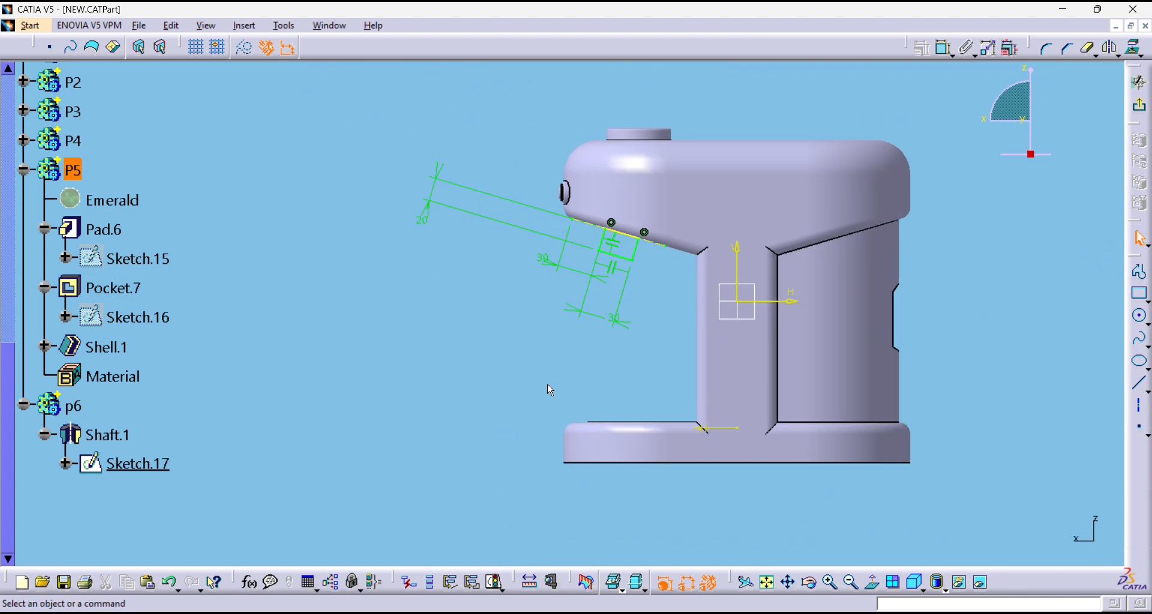
{"action": "double_click", "coordinate": [613, 318]}
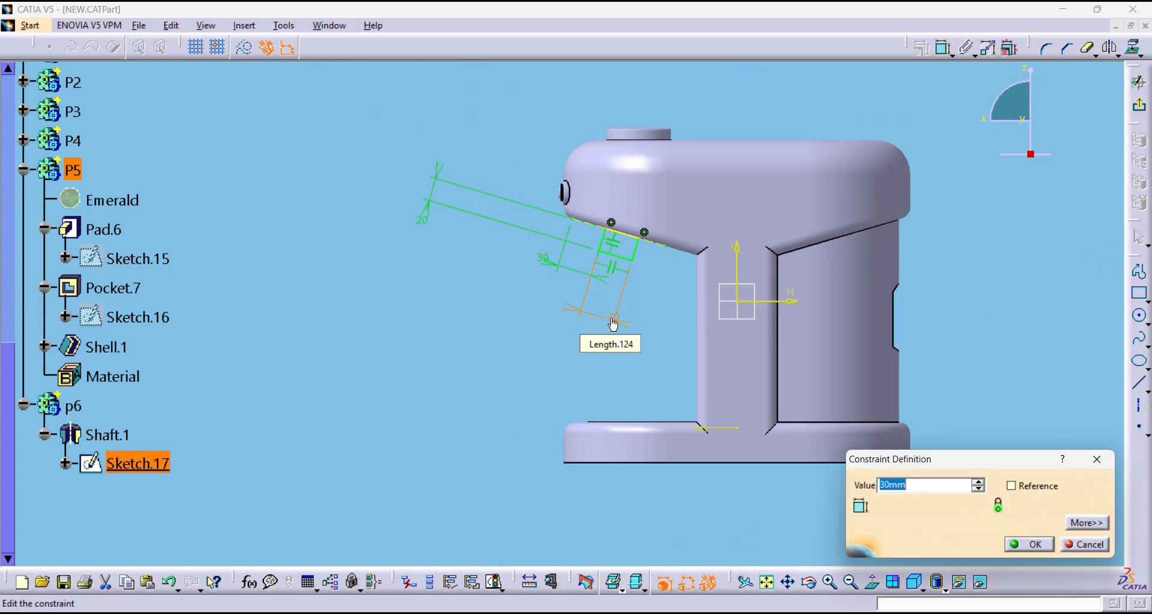
{"action": "type", "text": "50"}
{"action": "key", "text": "Return"}
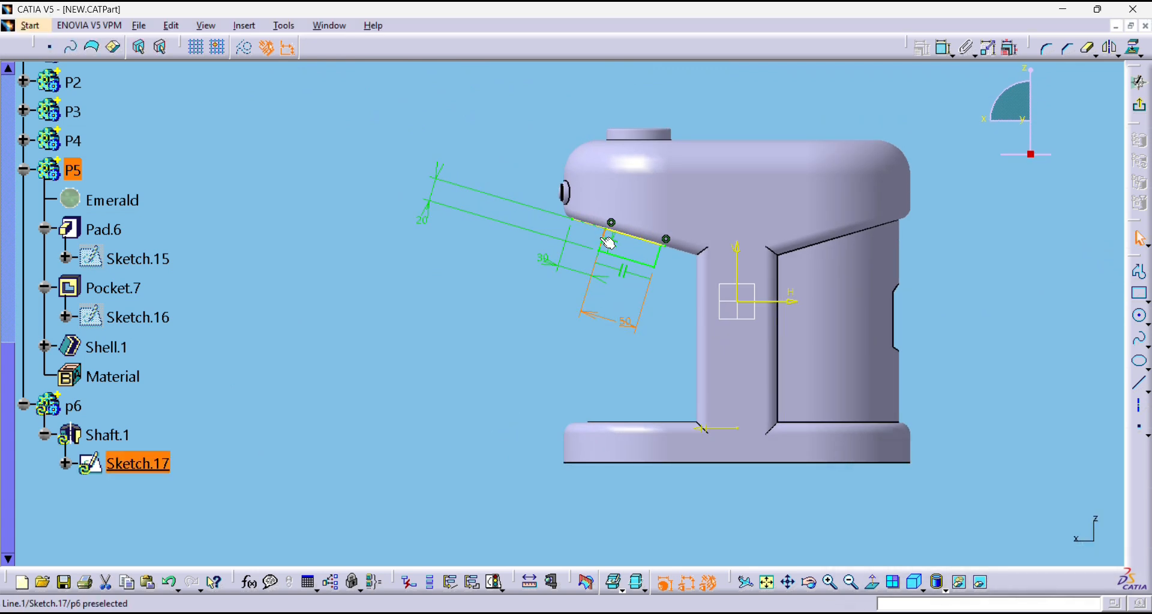
Try to set the perpendicular line's length to 10 mm.
{"action": "double_click", "coordinate": [422, 207]}
{"action": "type", "text": "10"}
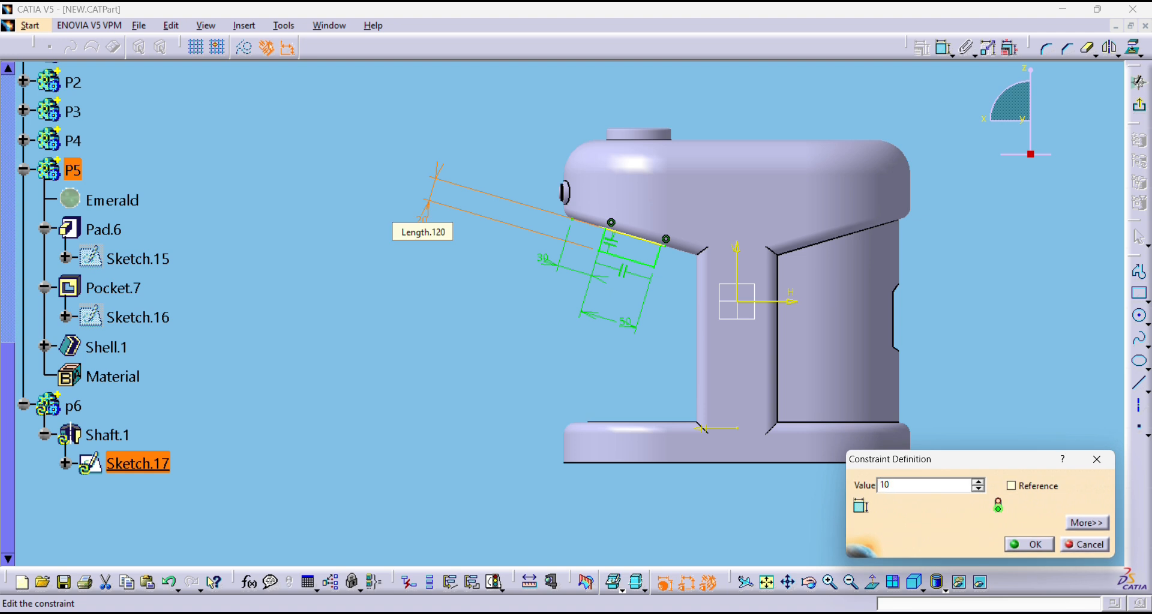
{"action": "key", "text": "Return"}
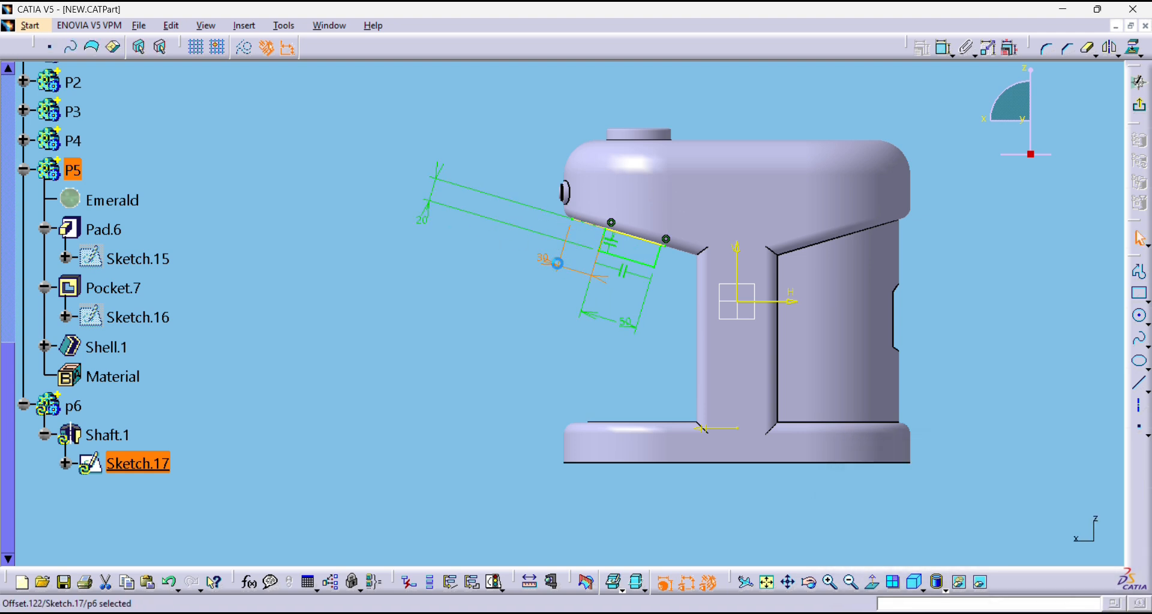
Set the offset between the projected edge's outer endpoint and the perpendicular line to 20 mm and exit the sketch.
{"action": "double_click", "coordinate": [558, 263]}
{"action": "type", "text": "20"}
{"action": "key", "text": "Return"}
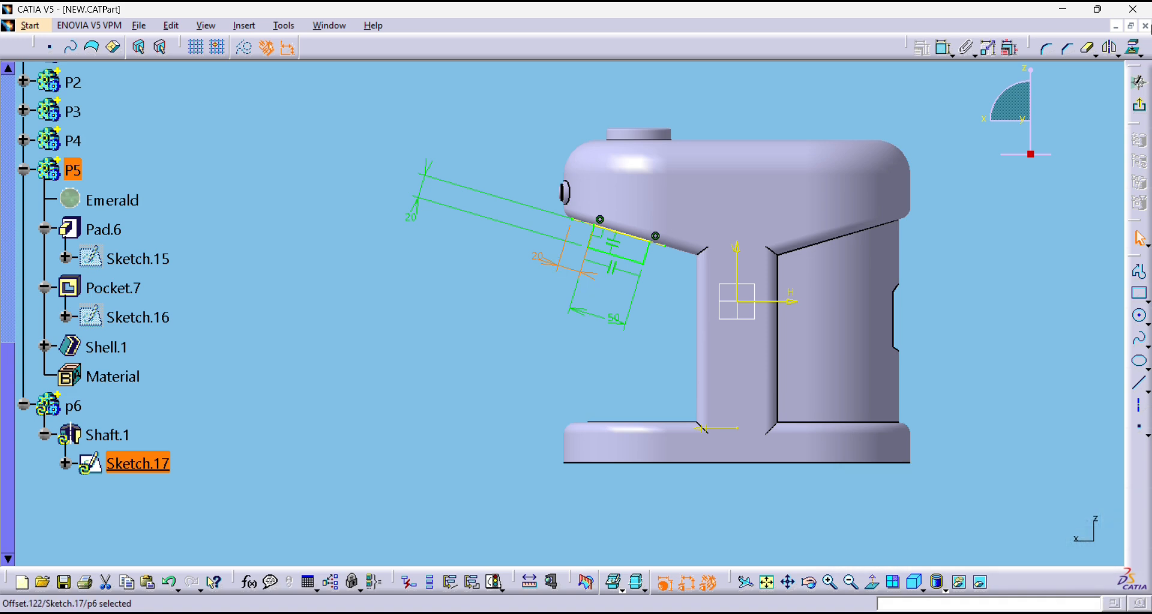
{"action": "left_click", "coordinate": [1138, 83]}
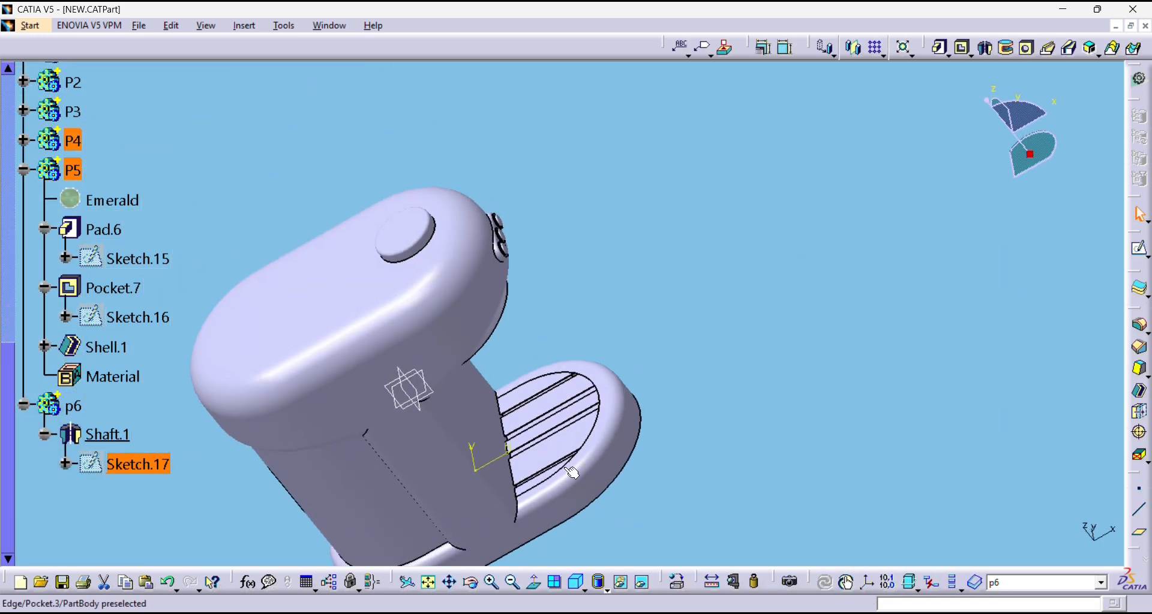
Apply an Edge Fillet with a 1 mm radius to the shaft's lower circular edge.
{"action": "middle_click_drag", "start_coordinate": [567, 342], "coordinate": [408, 153]}
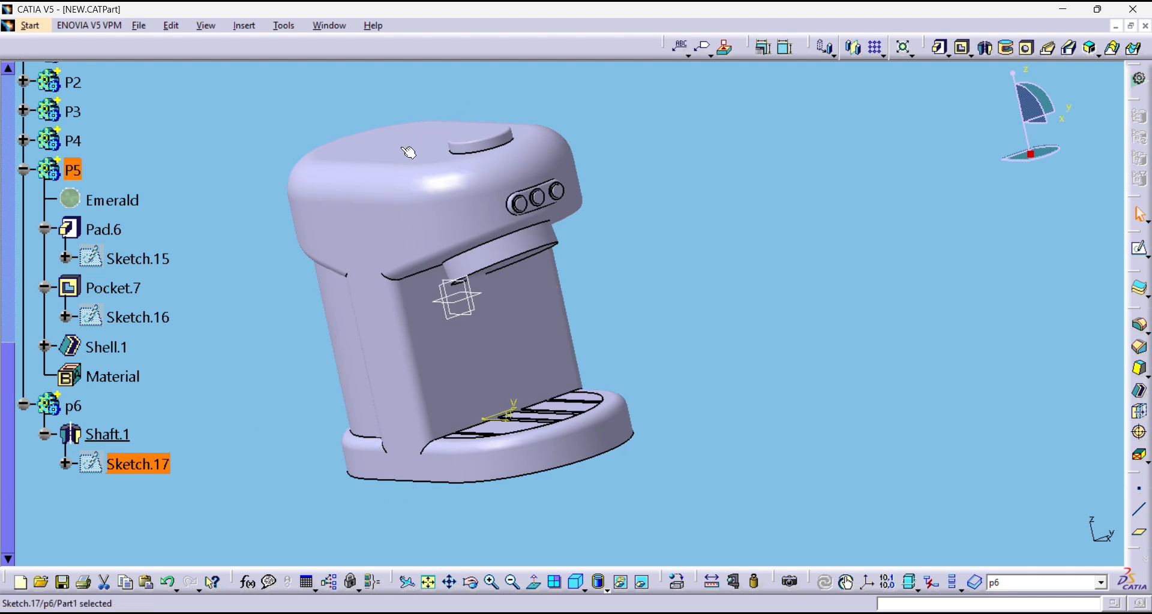
{"action": "left_click", "coordinate": [249, 29]}
{"action": "left_click", "coordinate": [252, 26]}
{"action": "left_click", "coordinate": [554, 246]}
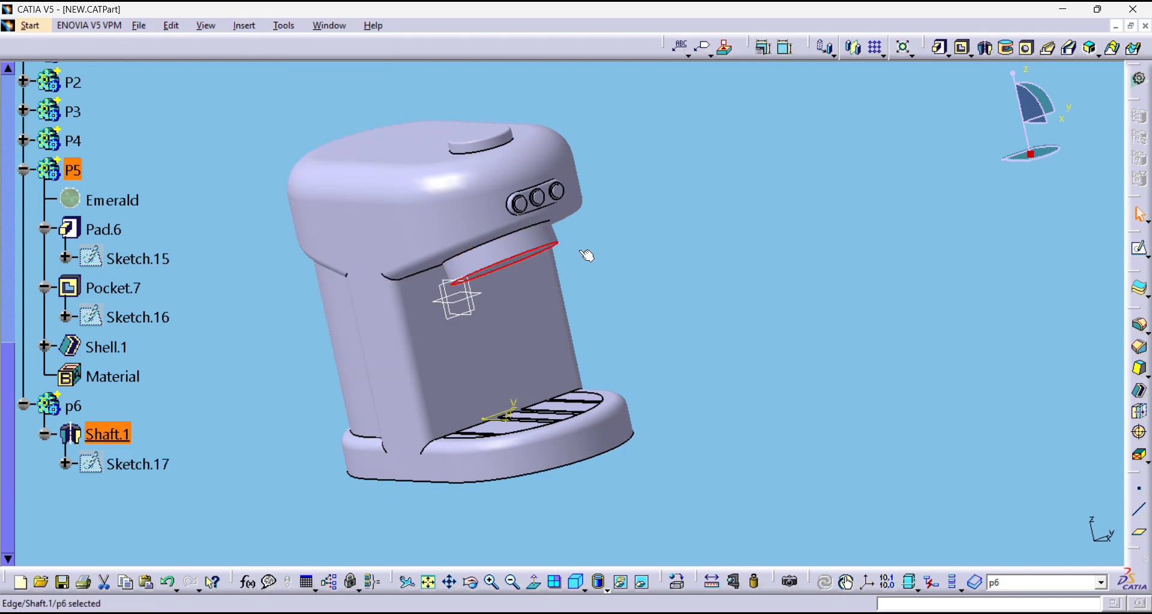
{"action": "left_click", "coordinate": [1138, 330]}
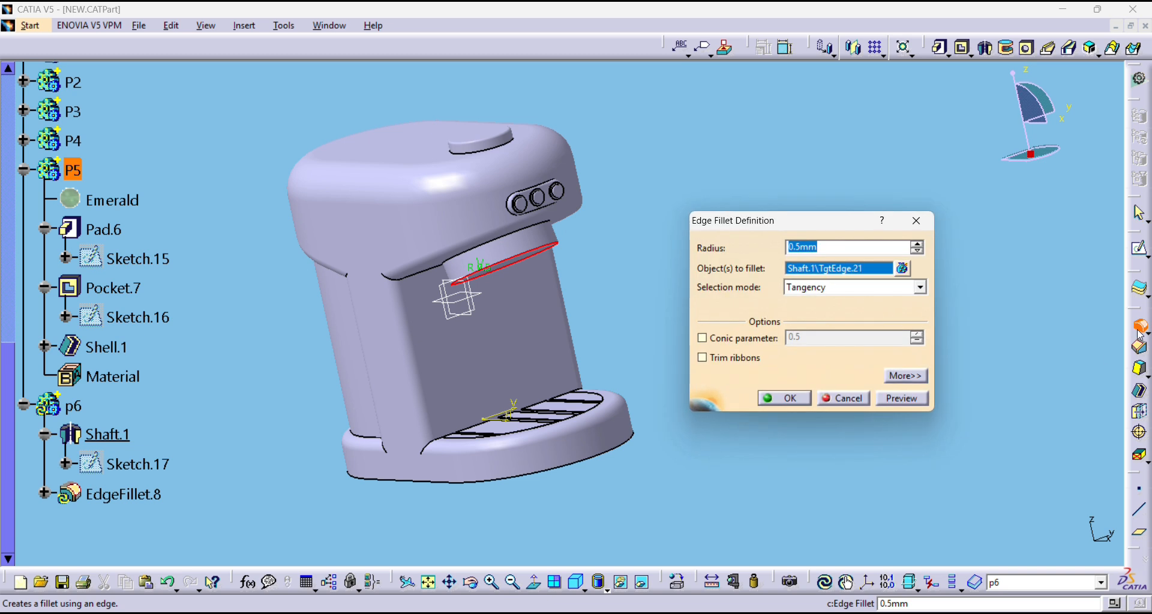
{"action": "type", "text": "1"}
{"action": "key", "text": "Return"}
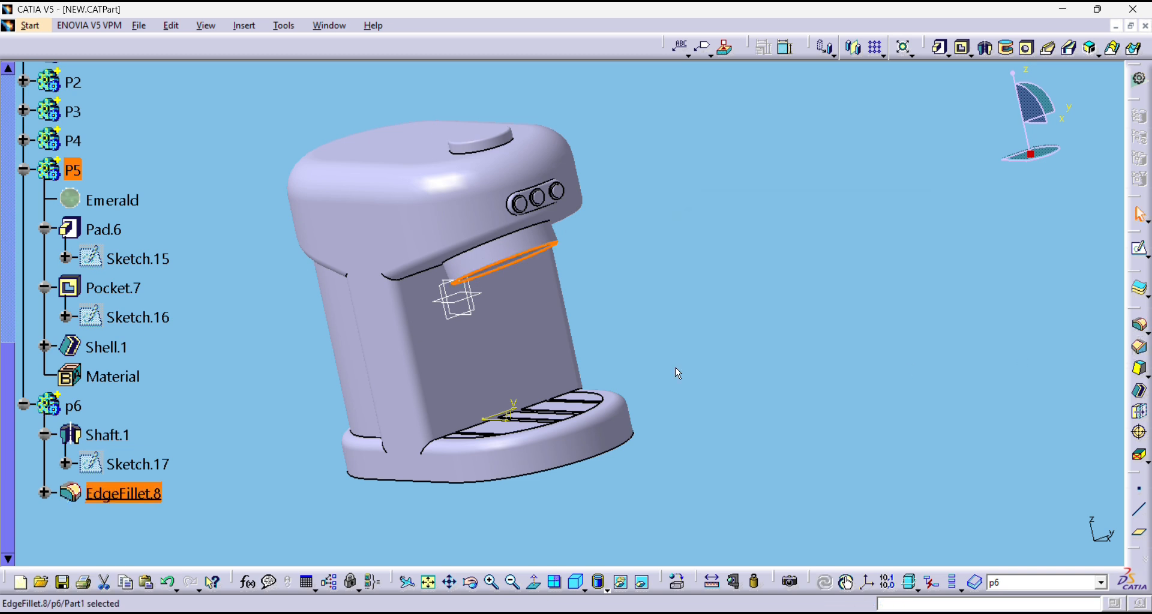
Edit the fillet on the shaft's lower edge to give it a larger radius.
{"action": "double_click", "coordinate": [123, 493]}
{"action": "key", "text": "Return"}
{"action": "left_click", "coordinate": [810, 400]}
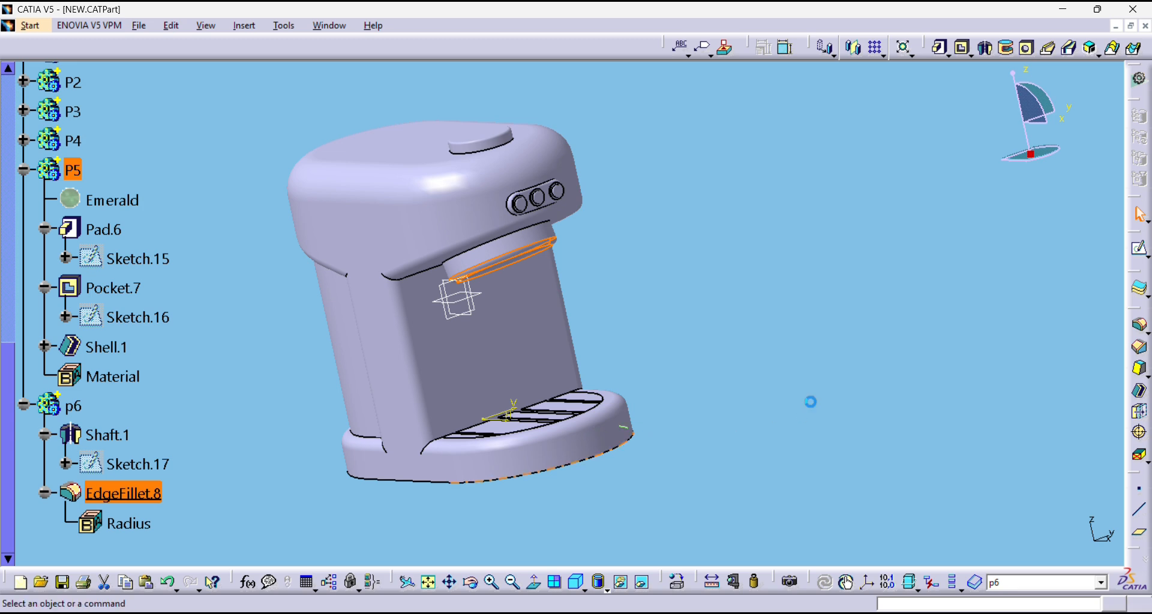
Insert another new body named p7 under Part1.
{"action": "left_click", "coordinate": [472, 583]}
{"action": "left_click_drag", "start_coordinate": [491, 557], "coordinate": [575, 368]}
{"action": "left_click", "coordinate": [244, 26]}
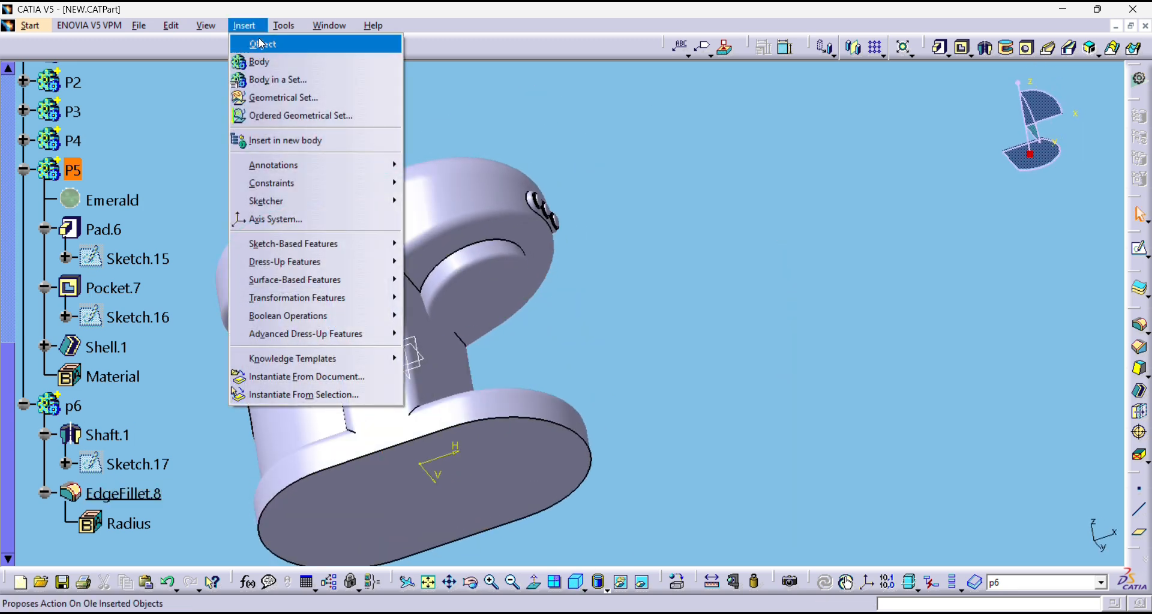
{"action": "left_click", "coordinate": [277, 80]}
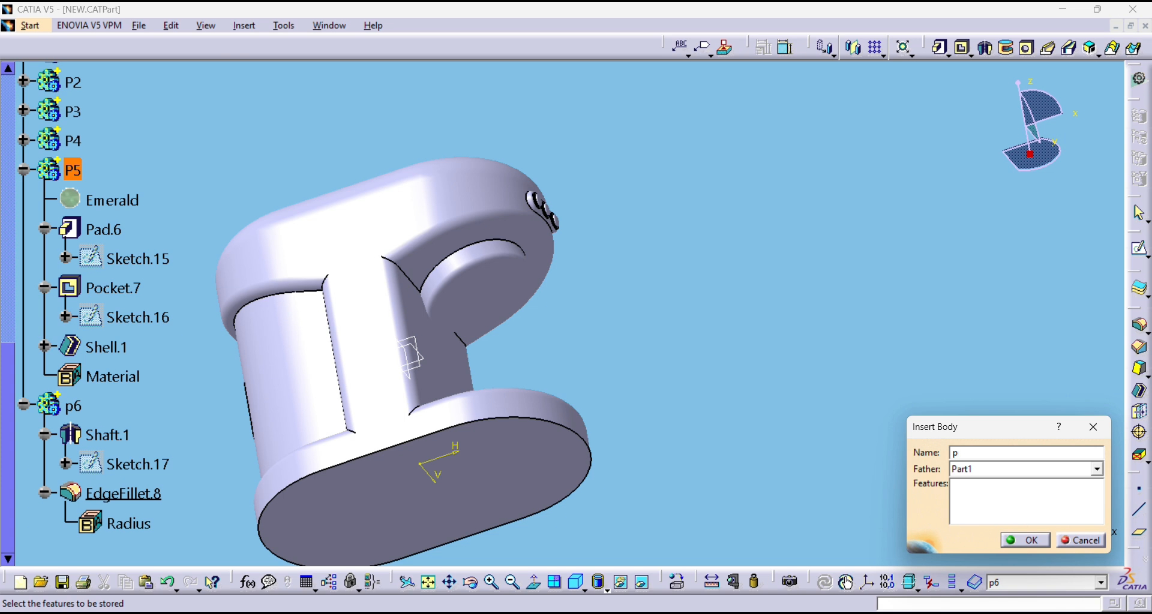
Start a sketch on the flat lower face of the shaft and project that face's circular outline into it.
{"action": "left_click", "coordinate": [501, 270]}
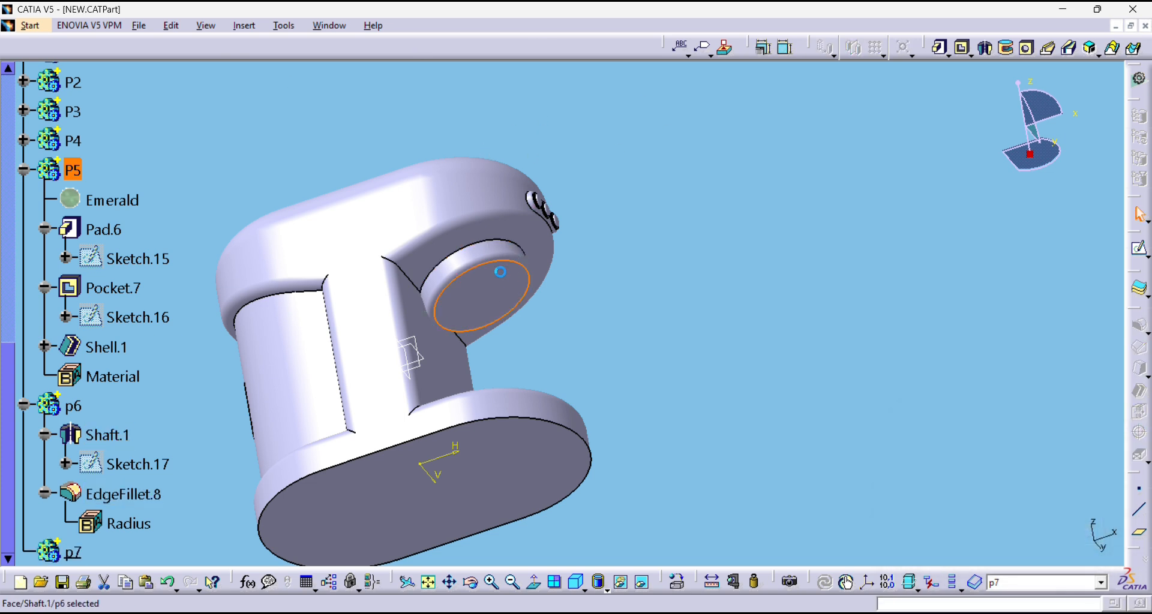
{"action": "left_click", "coordinate": [1139, 248]}
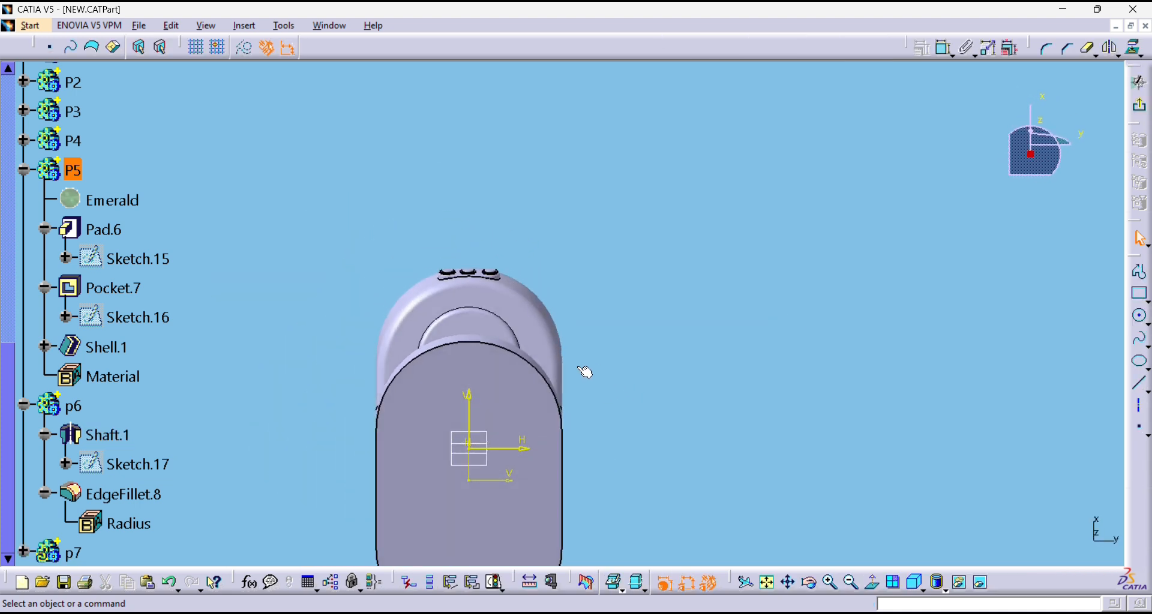
{"action": "left_click", "coordinate": [483, 334]}
{"action": "left_click", "coordinate": [244, 25]}
{"action": "mouse_move", "coordinate": [276, 98]}
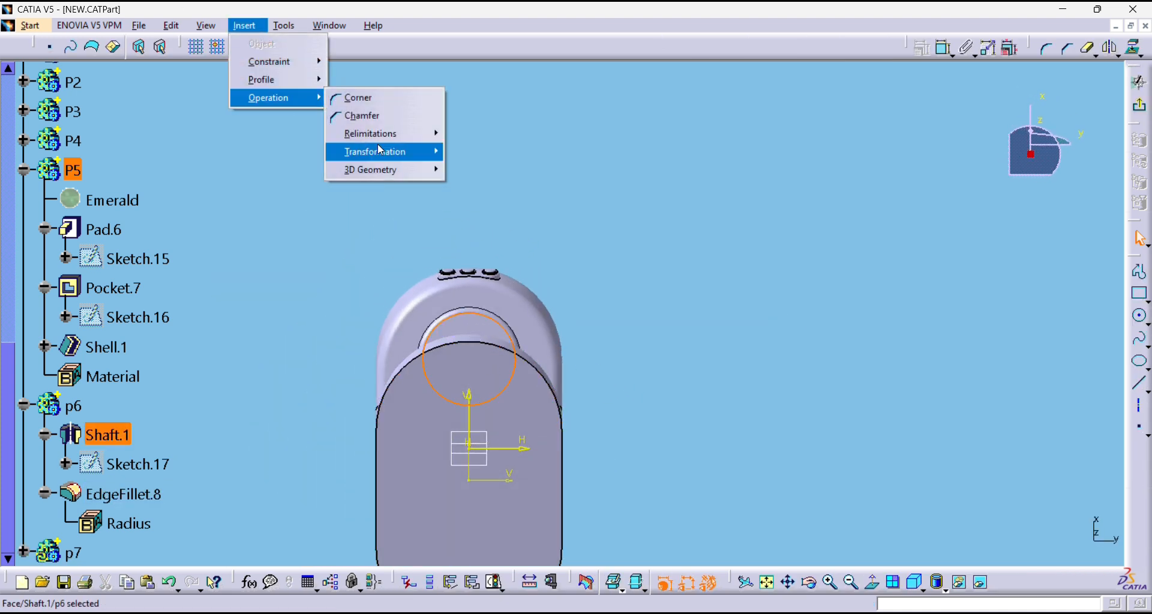
{"action": "mouse_move", "coordinate": [393, 172]}
{"action": "left_click", "coordinate": [500, 169]}
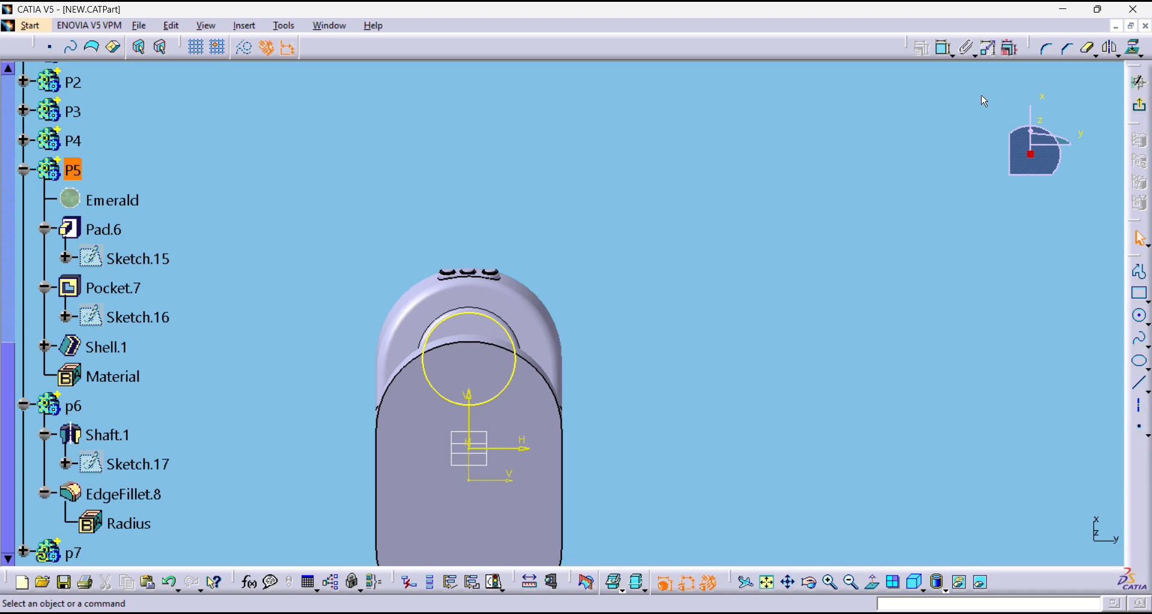
Sketch three small circles in a triangular layout inside the projected outline, the one on the vertical axis about 17 mm in diameter.
{"action": "left_click", "coordinate": [1140, 322]}
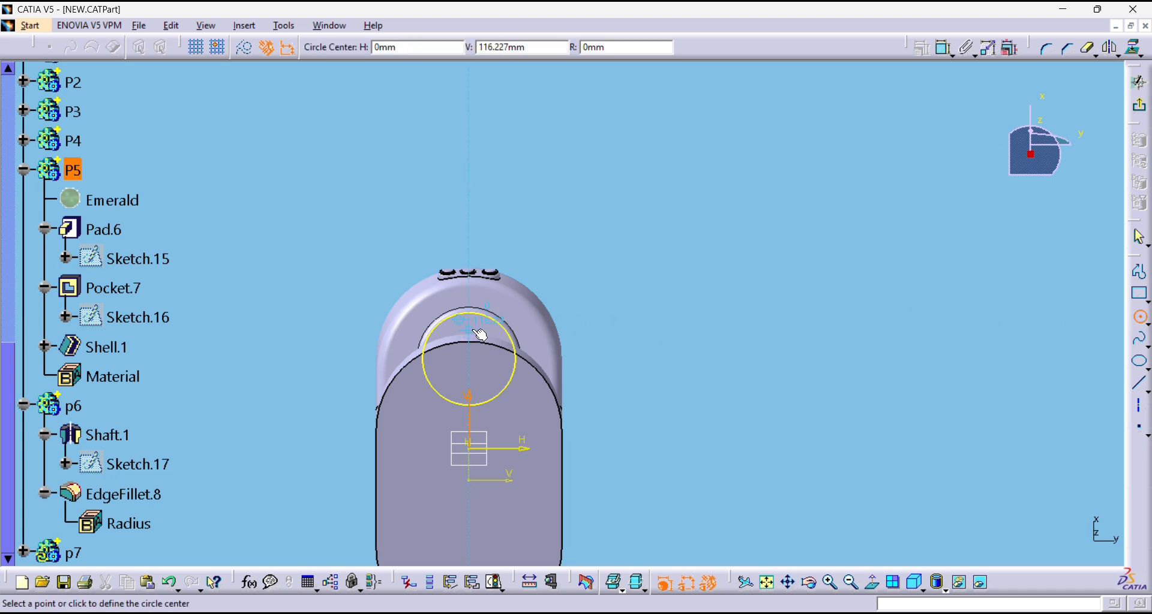
{"action": "left_click", "coordinate": [469, 329]}
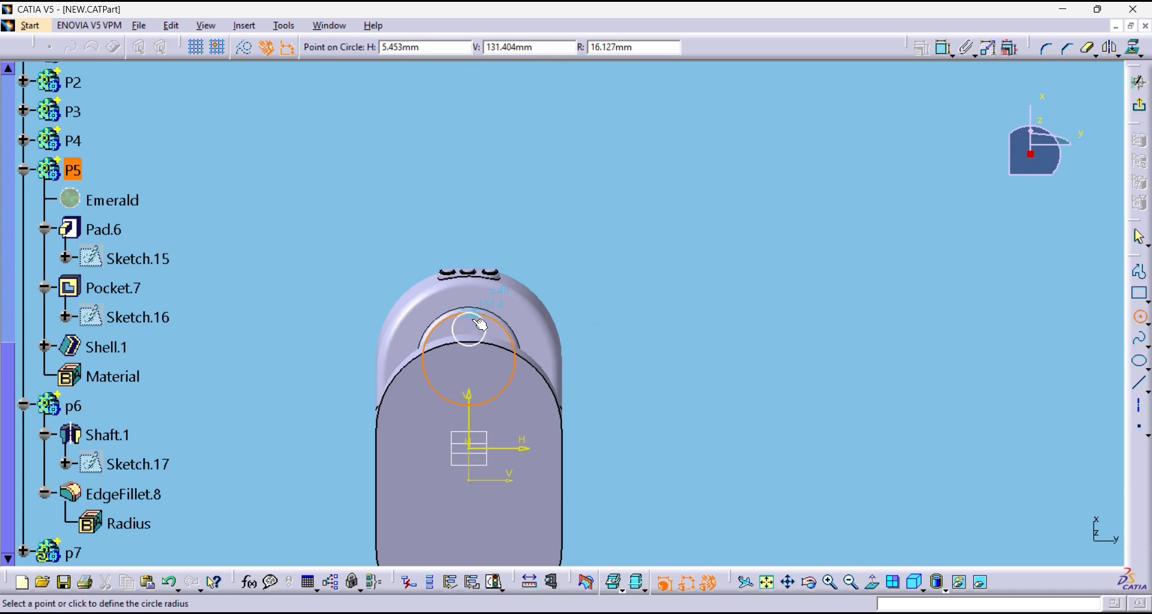
{"action": "left_click", "coordinate": [474, 324]}
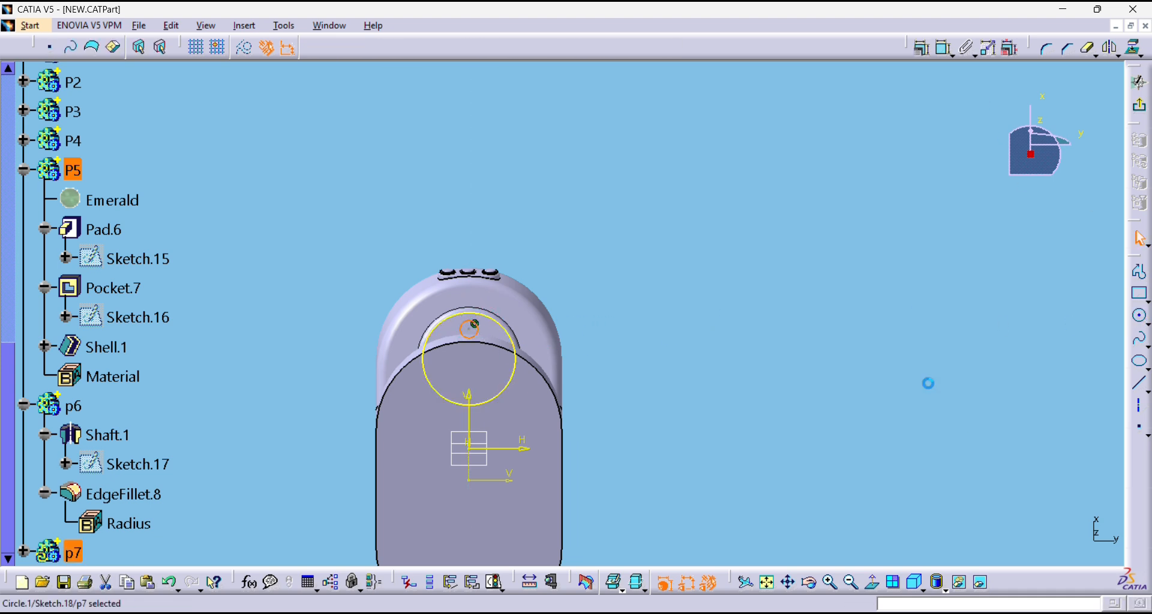
{"action": "left_click", "coordinate": [1142, 324]}
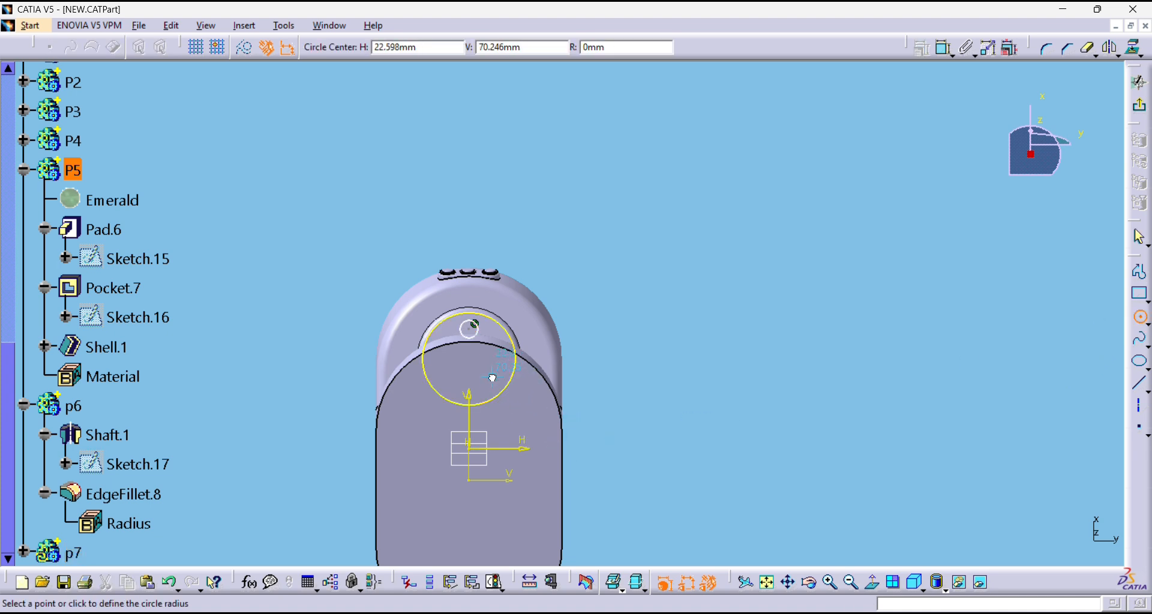
{"action": "left_click", "coordinate": [500, 373]}
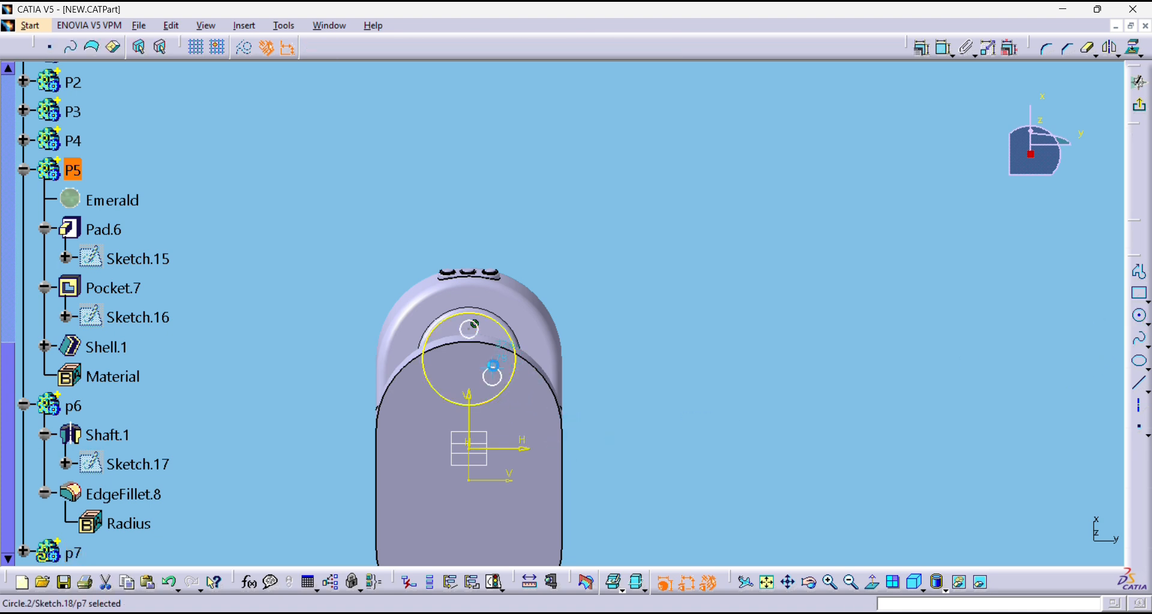
{"action": "left_click", "coordinate": [1139, 315]}
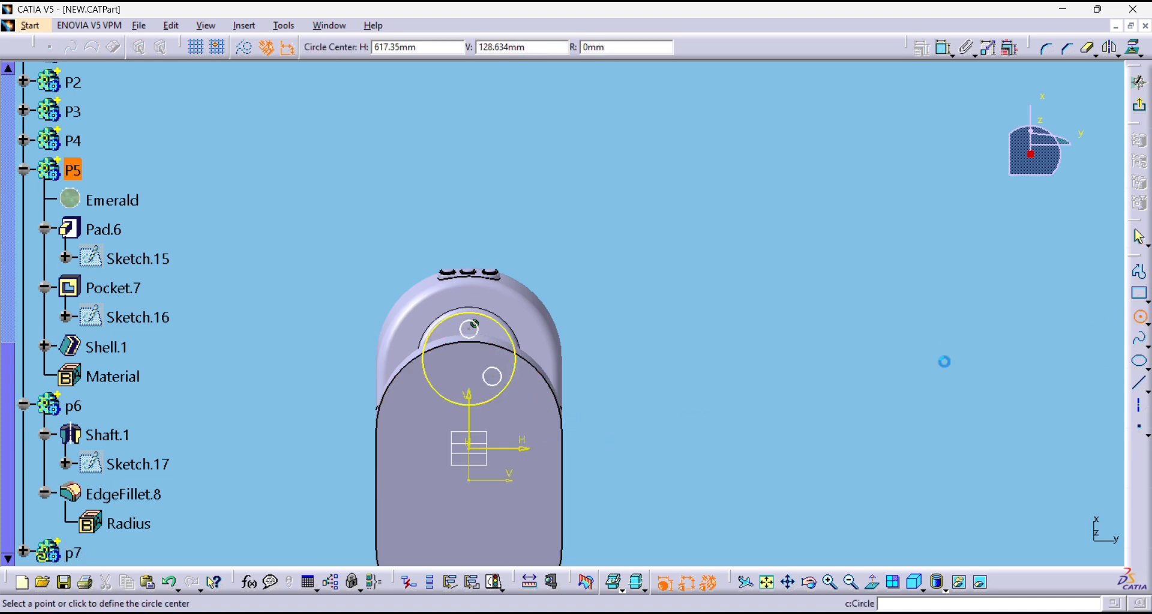
{"action": "left_click", "coordinate": [451, 377]}
{"action": "left_click", "coordinate": [456, 369]}
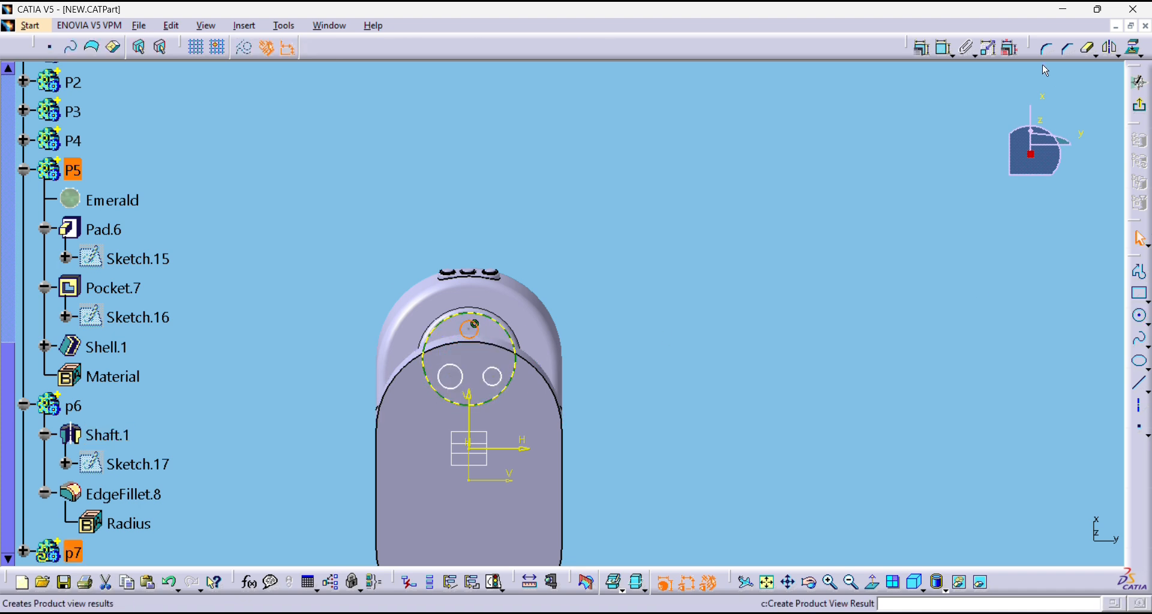
Dimension the small circle on the vertical axis and set its diameter to 20 mm.
{"action": "left_click", "coordinate": [923, 48]}
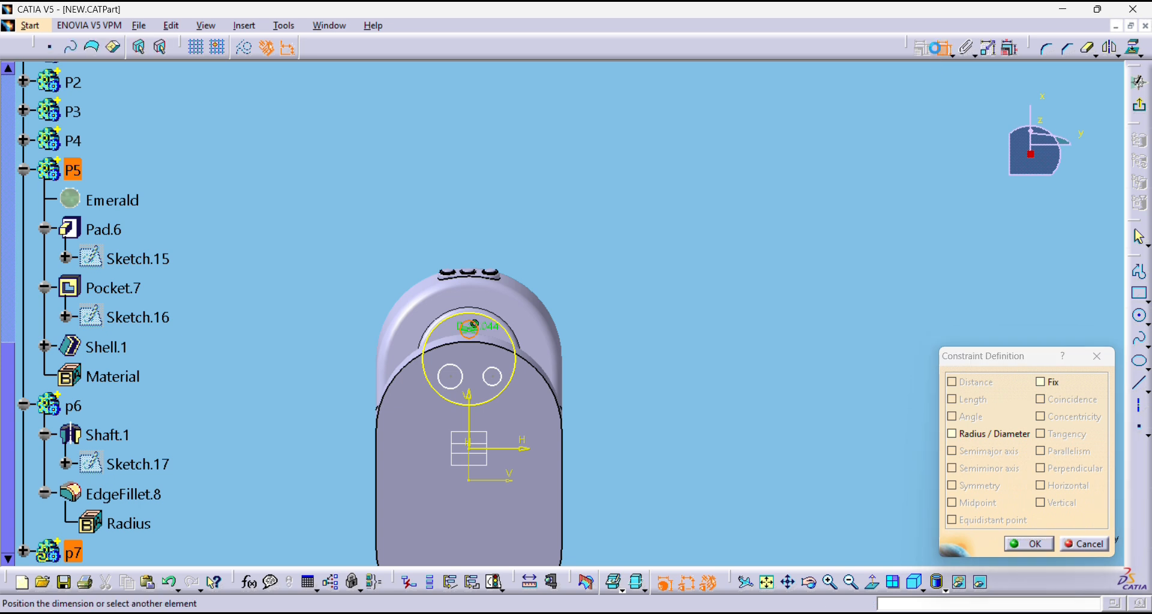
{"action": "left_click", "coordinate": [646, 277]}
{"action": "double_click", "coordinate": [651, 285]}
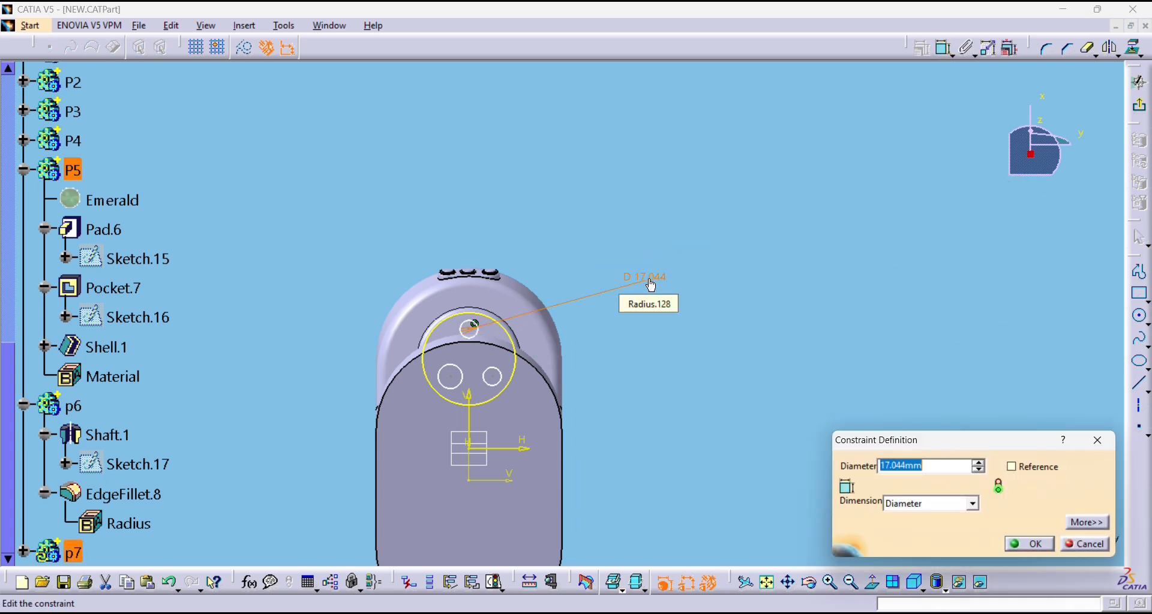
{"action": "type", "text": "20"}
{"action": "key", "text": "Return"}
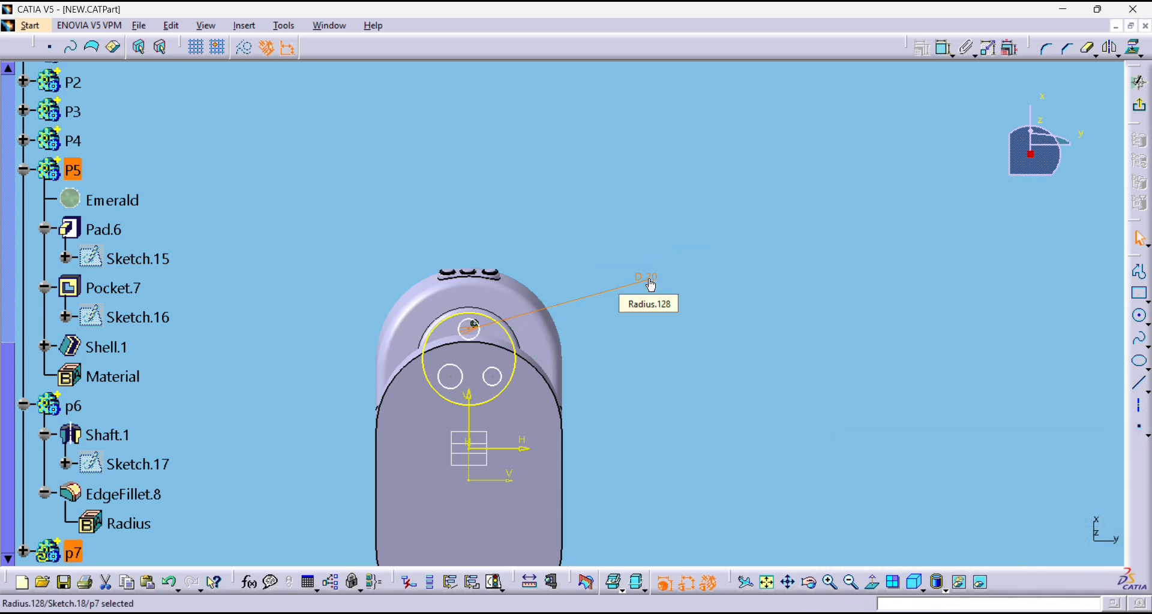
Dimension the two remaining small circles and set each diameter to 20 mm.
{"action": "left_click", "coordinate": [500, 371]}
{"action": "left_click", "coordinate": [943, 47]}
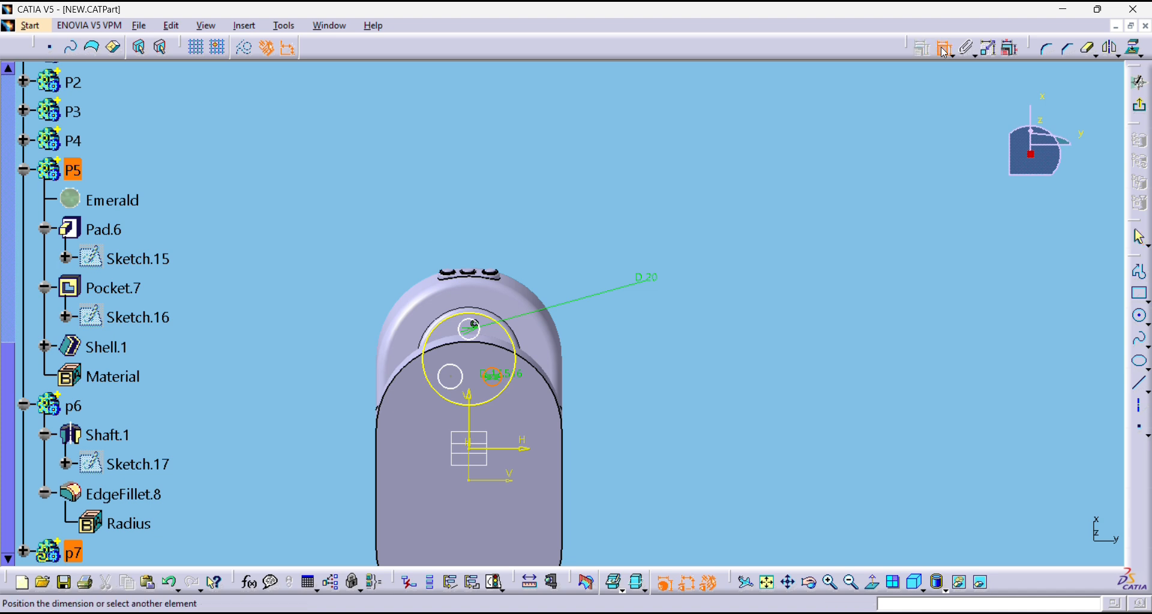
{"action": "double_click", "coordinate": [796, 193]}
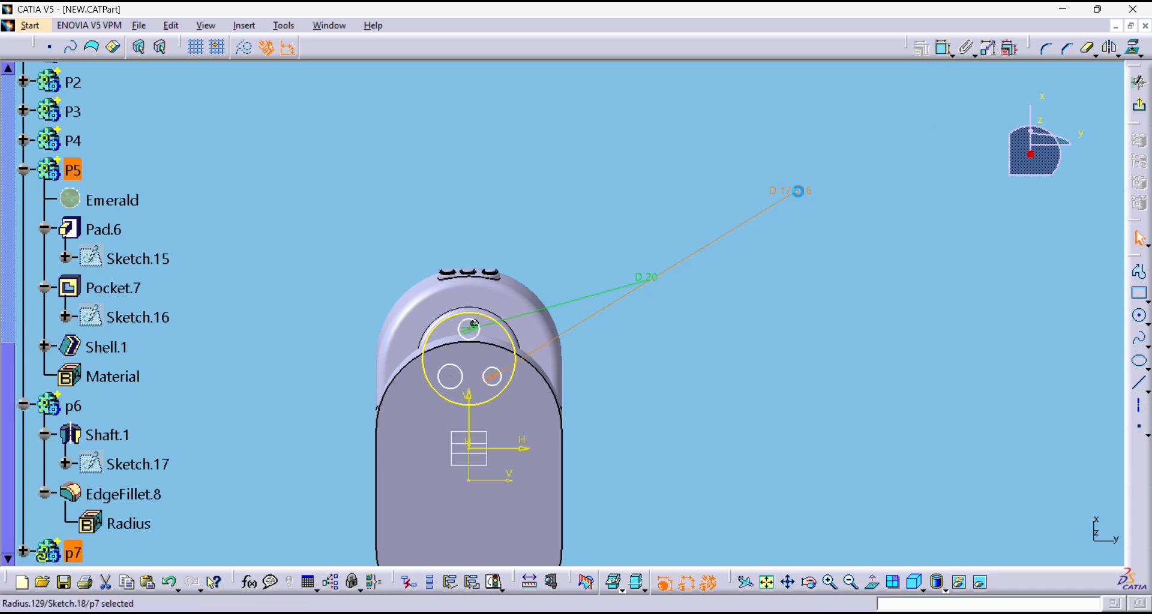
{"action": "type", "text": "20mm"}
{"action": "key", "text": "Return"}
{"action": "left_click", "coordinate": [451, 365]}
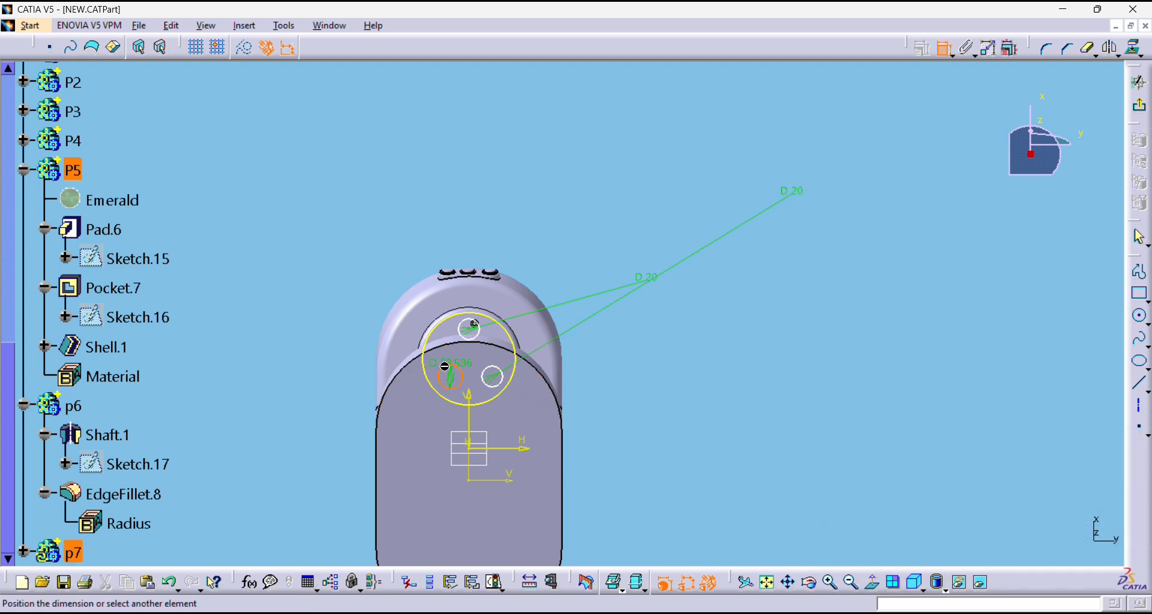
{"action": "double_click", "coordinate": [319, 319]}
{"action": "type", "text": "20mm"}
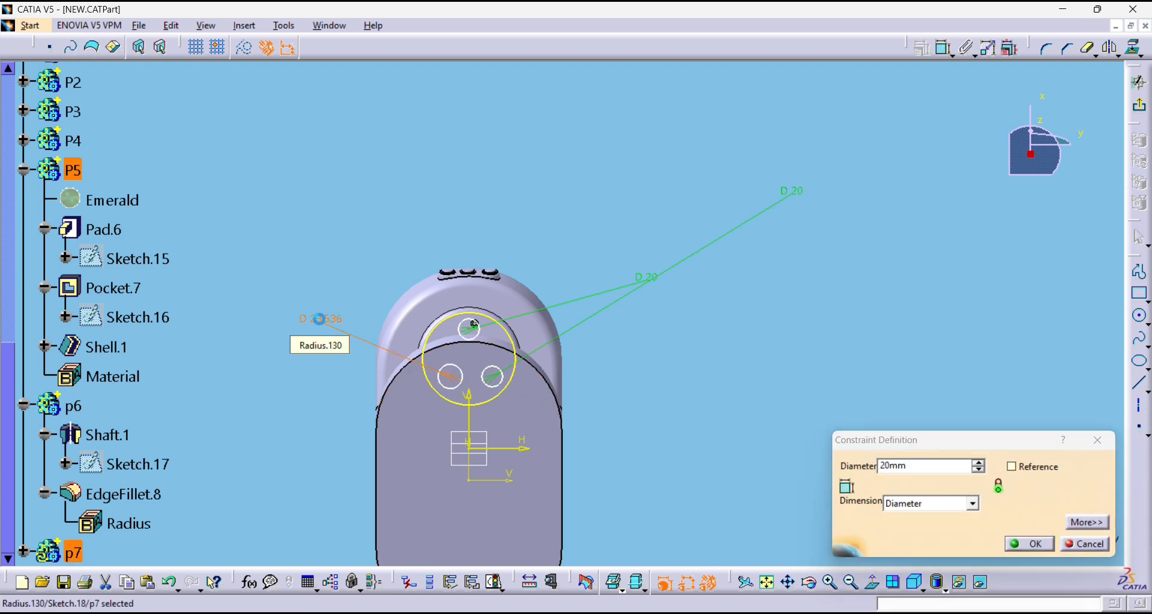
{"action": "key", "text": "Return"}
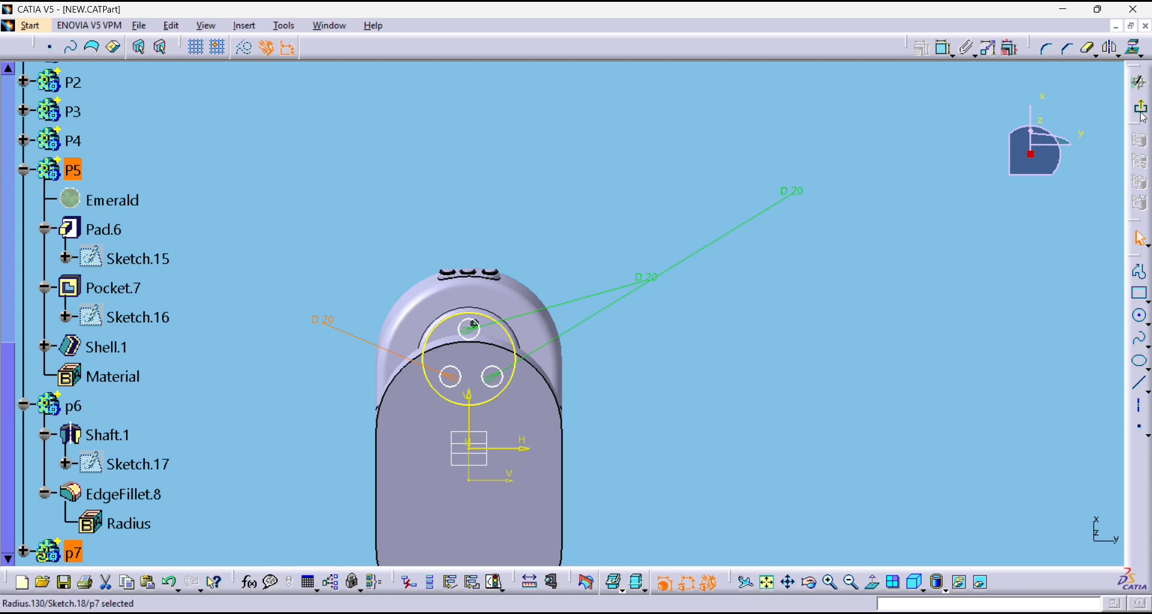
{"action": "left_click", "coordinate": [1138, 82]}
{"action": "left_click", "coordinate": [938, 50]}
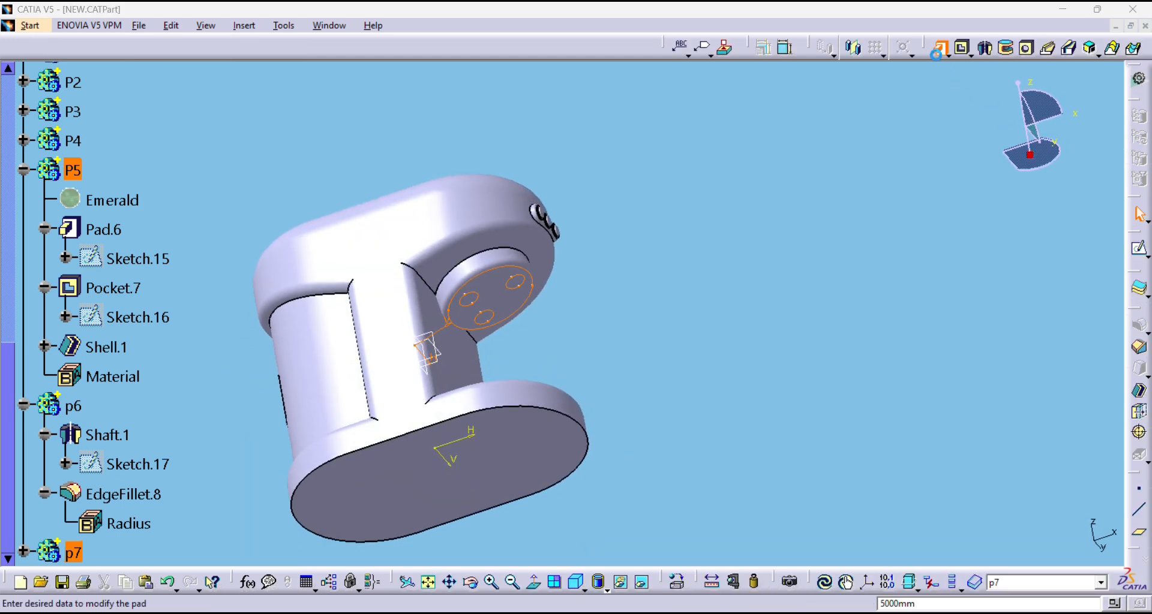
{"action": "left_click", "coordinate": [214, 186]}
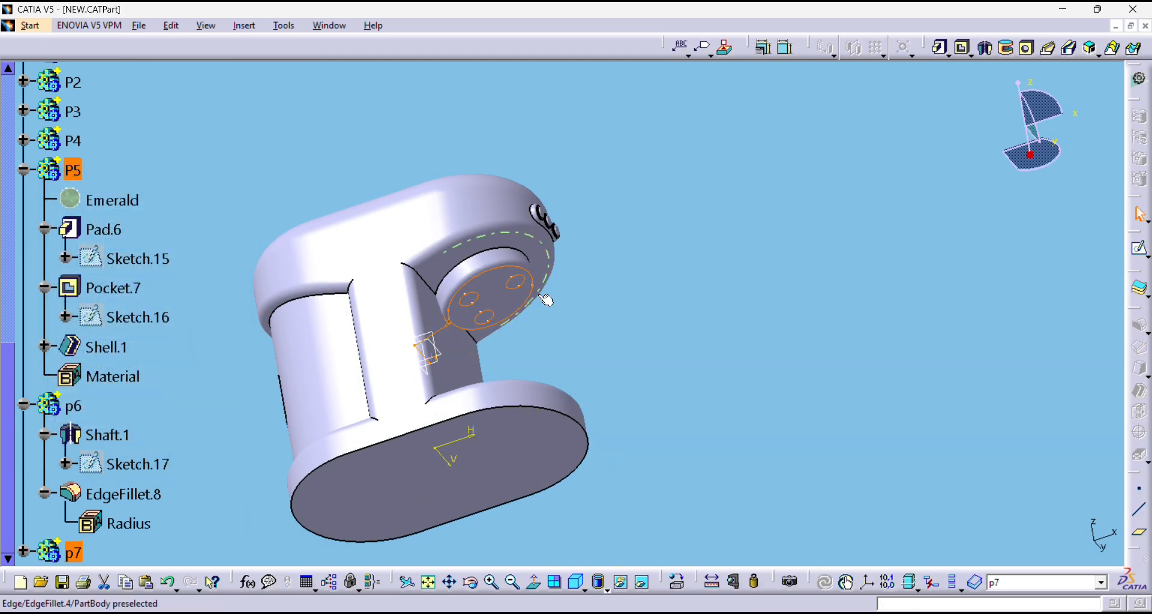
Reopen the three-circle sketch, delete the projected outer circle from it and exit the sketch.
{"action": "double_click", "coordinate": [531, 274]}
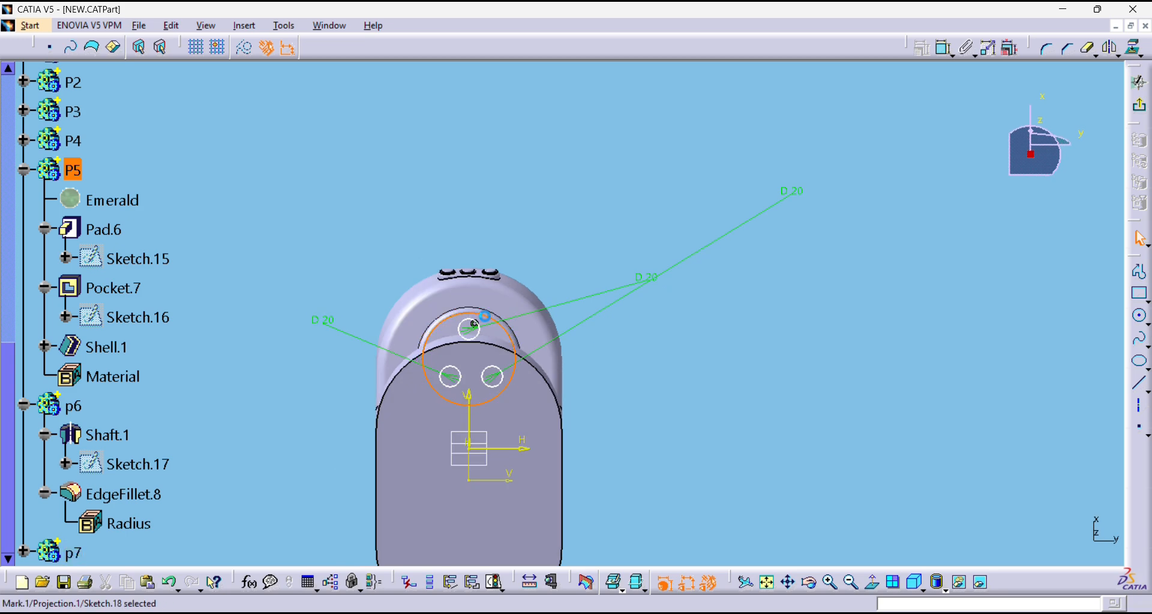
{"action": "left_click", "coordinate": [1138, 106]}
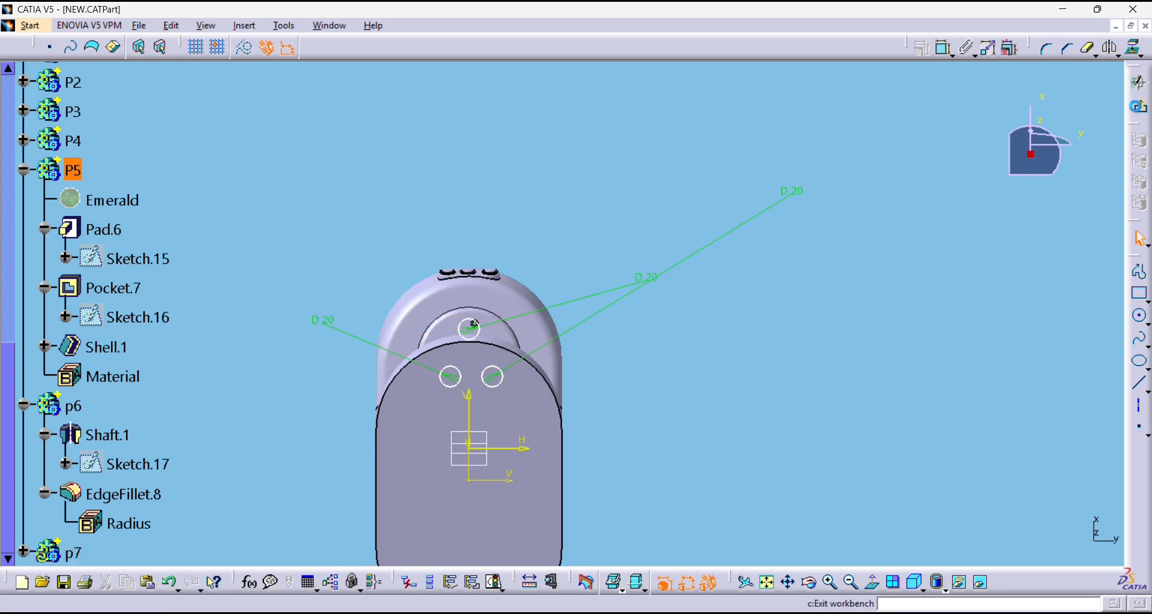
Pad the three small circles outward from the brewing head's lower face, raising the length from 5 mm to one increment above 9 mm.
{"action": "left_click", "coordinate": [940, 49]}
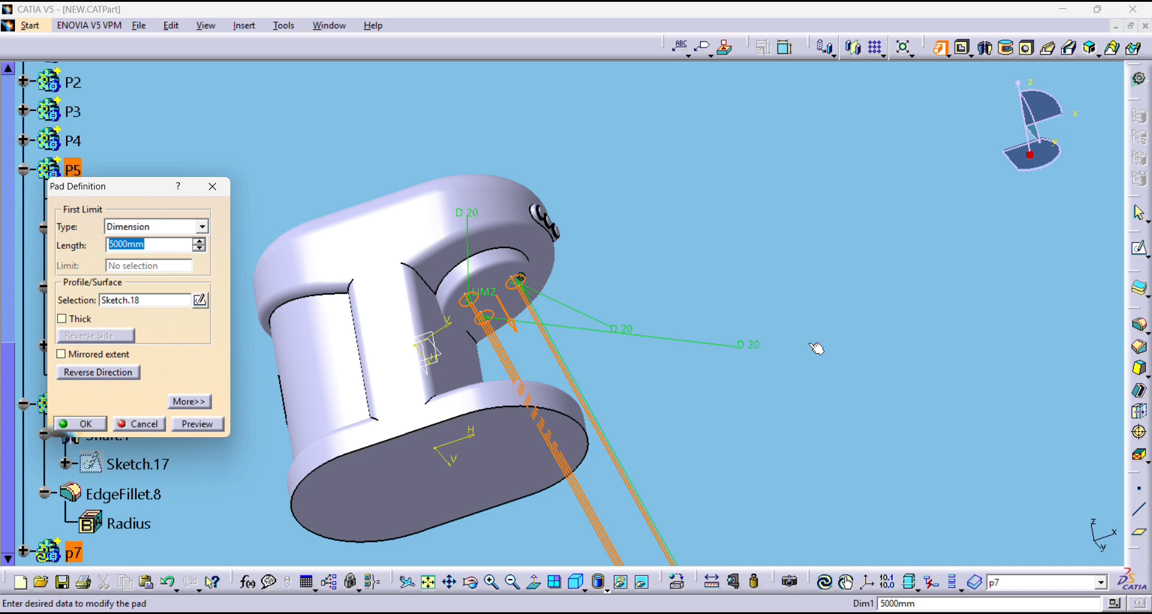
{"action": "type", "text": "5"}
{"action": "left_click", "coordinate": [199, 424]}
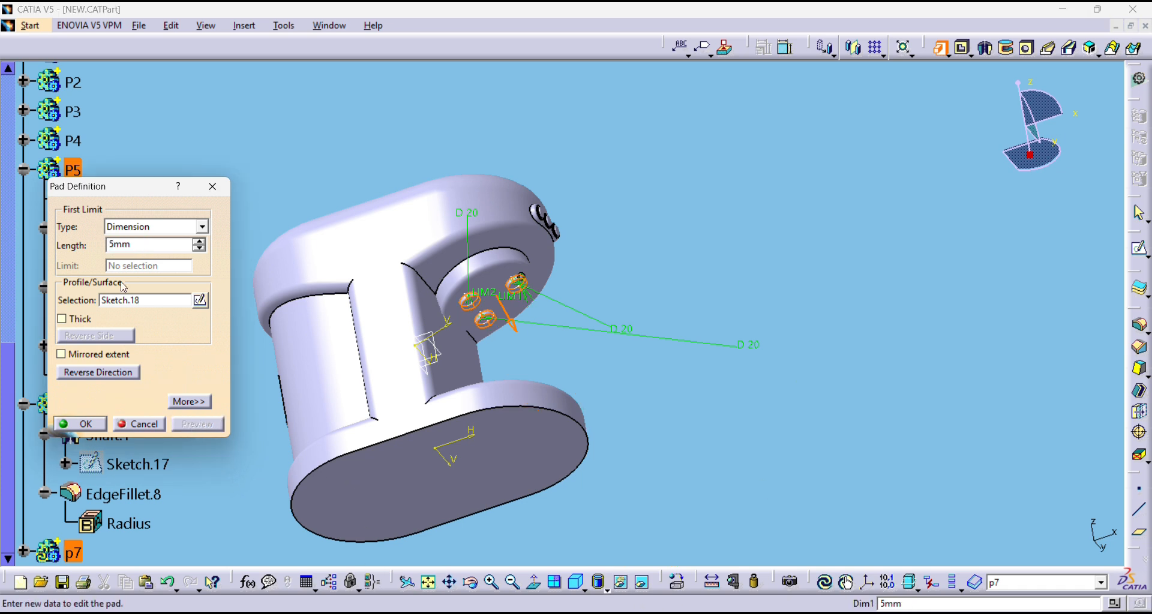
{"action": "left_click", "coordinate": [198, 241]}
{"action": "left_click", "coordinate": [199, 240]}
{"action": "left_click", "coordinate": [198, 240]}
{"action": "left_click", "coordinate": [198, 240]}
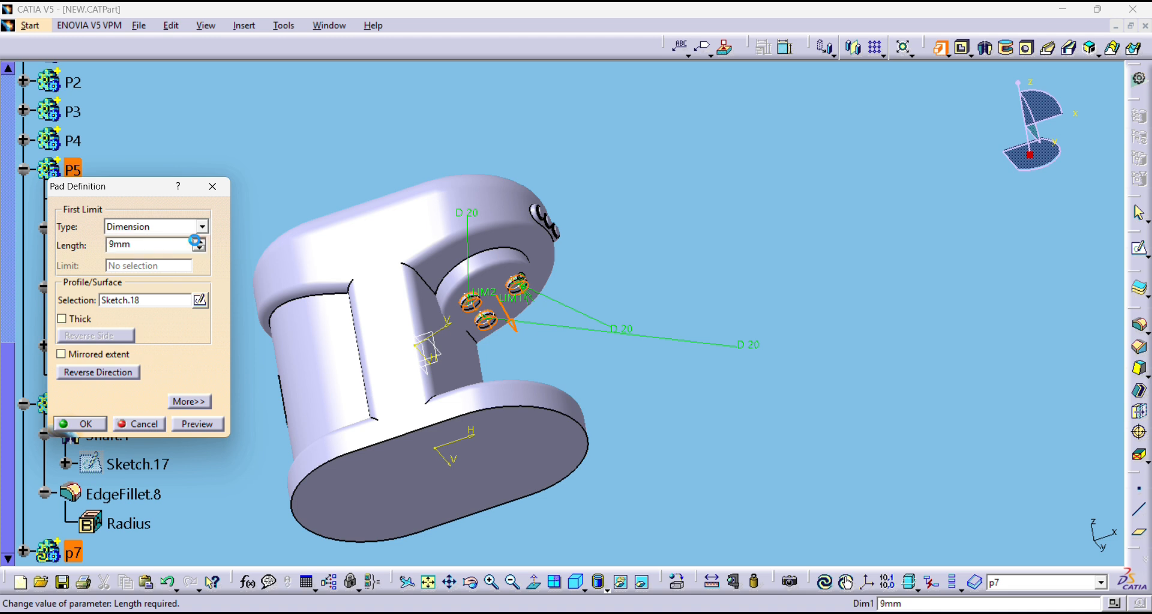
{"action": "left_click", "coordinate": [198, 424]}
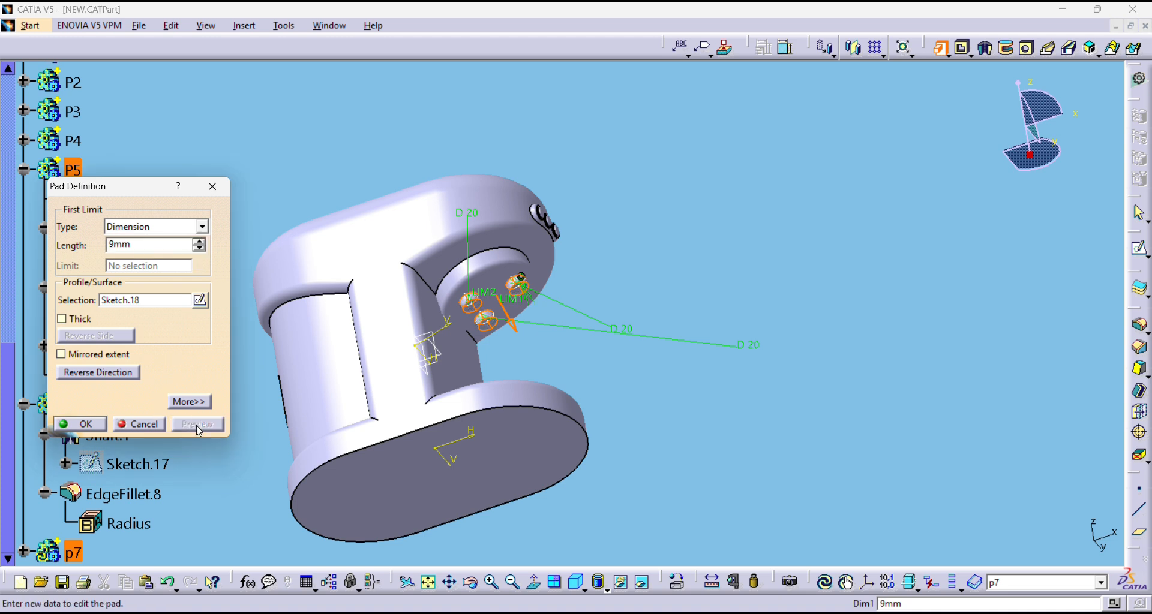
{"action": "left_click", "coordinate": [198, 240]}
{"action": "left_click", "coordinate": [93, 424]}
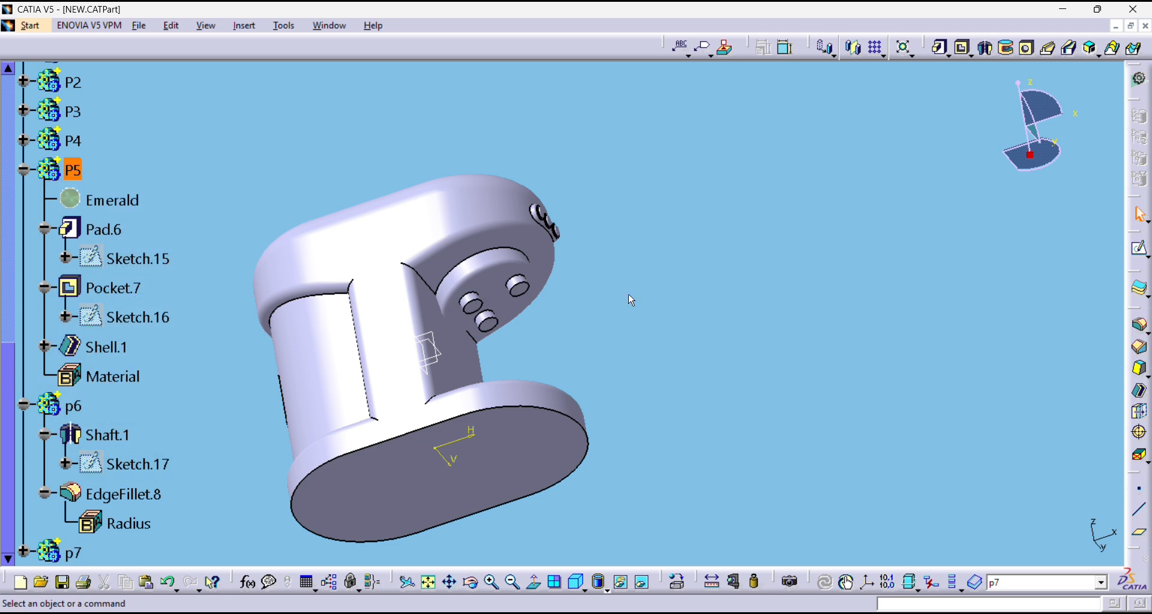
Chamfer the lower circular edge of the frontmost small cylinder at 45 degrees, trying 5 mm and then settling on 4 mm.
{"action": "left_click", "coordinate": [525, 290]}
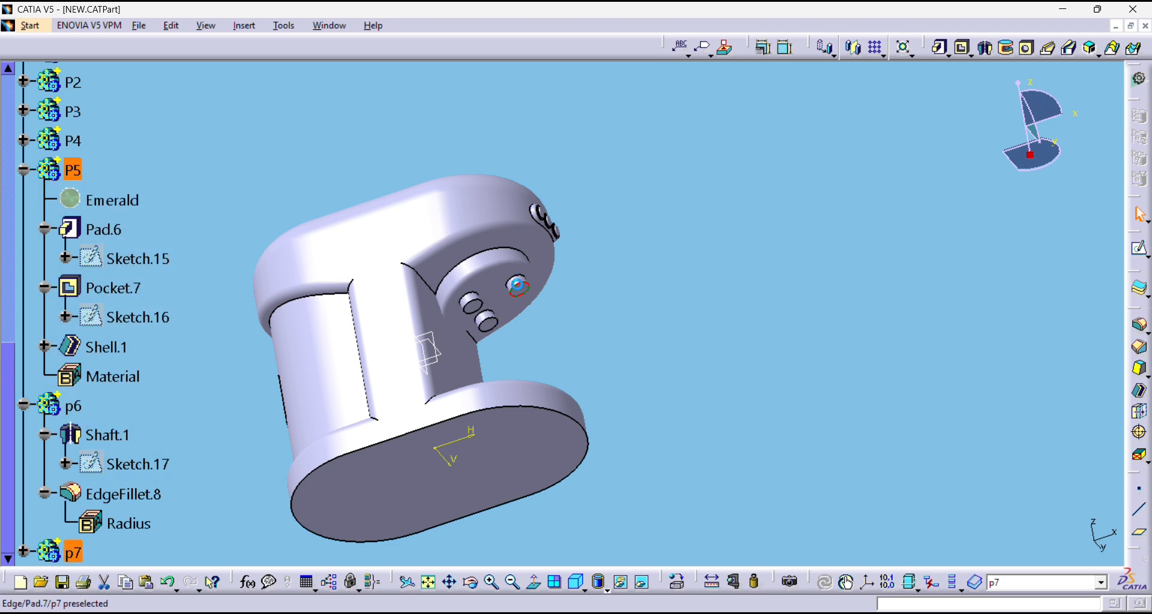
{"action": "left_click", "coordinate": [1138, 348]}
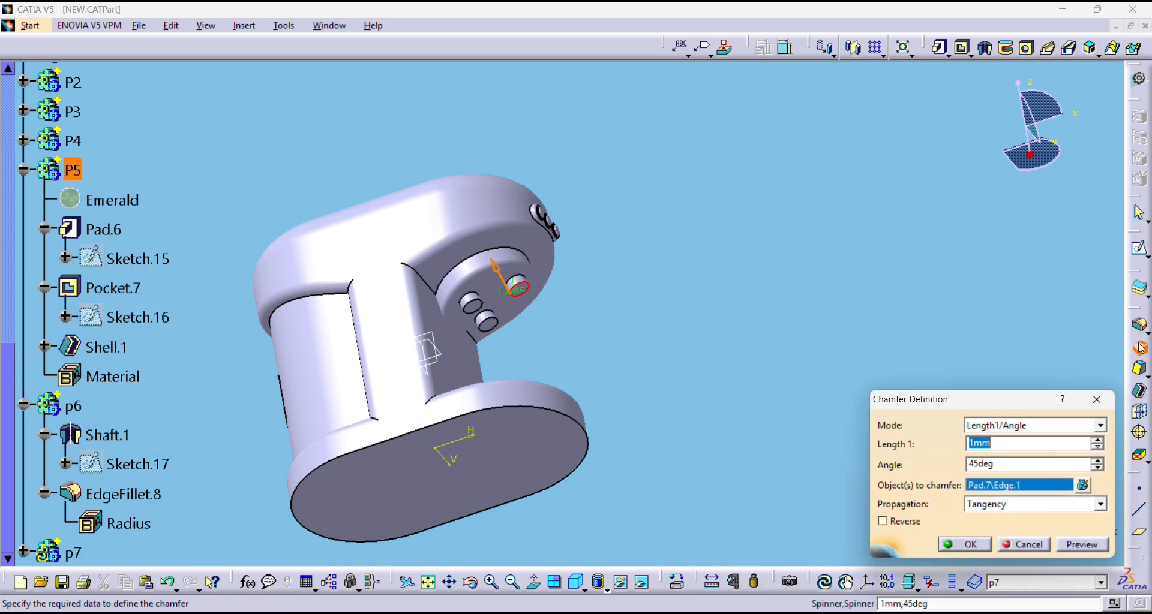
{"action": "key", "text": "Return"}
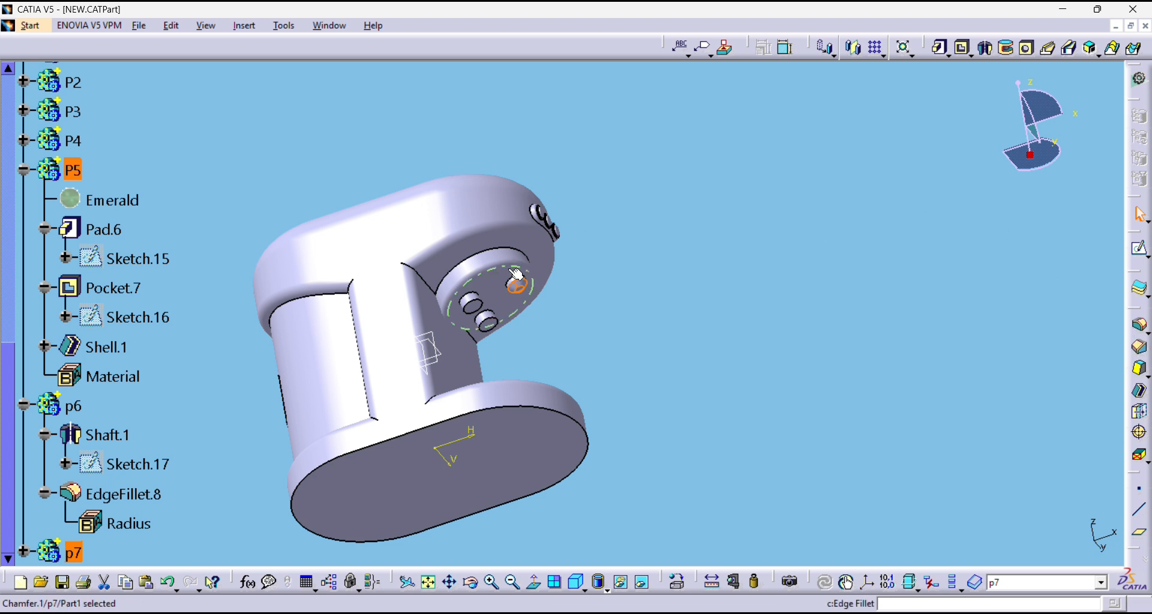
{"action": "double_click", "coordinate": [520, 286]}
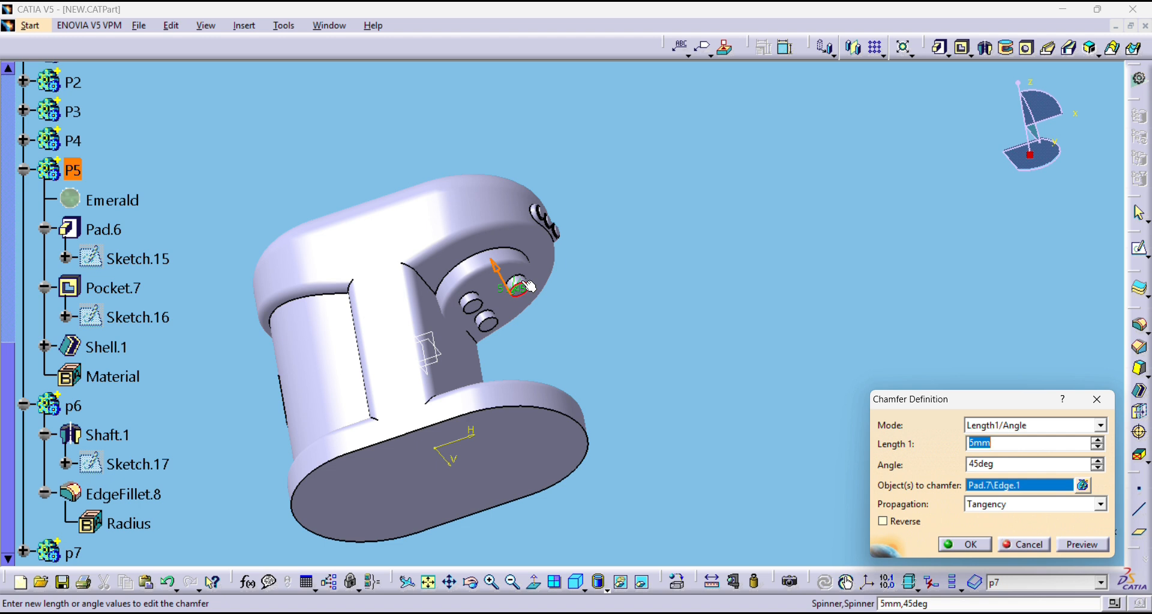
{"action": "key", "text": "Return"}
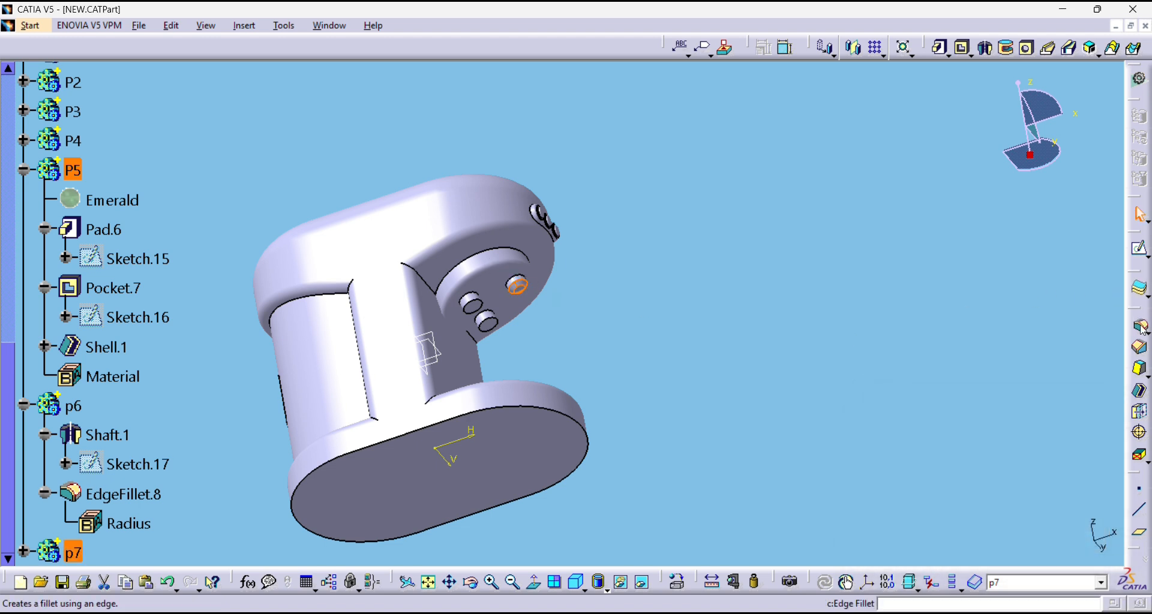
{"action": "left_click", "coordinate": [1139, 348]}
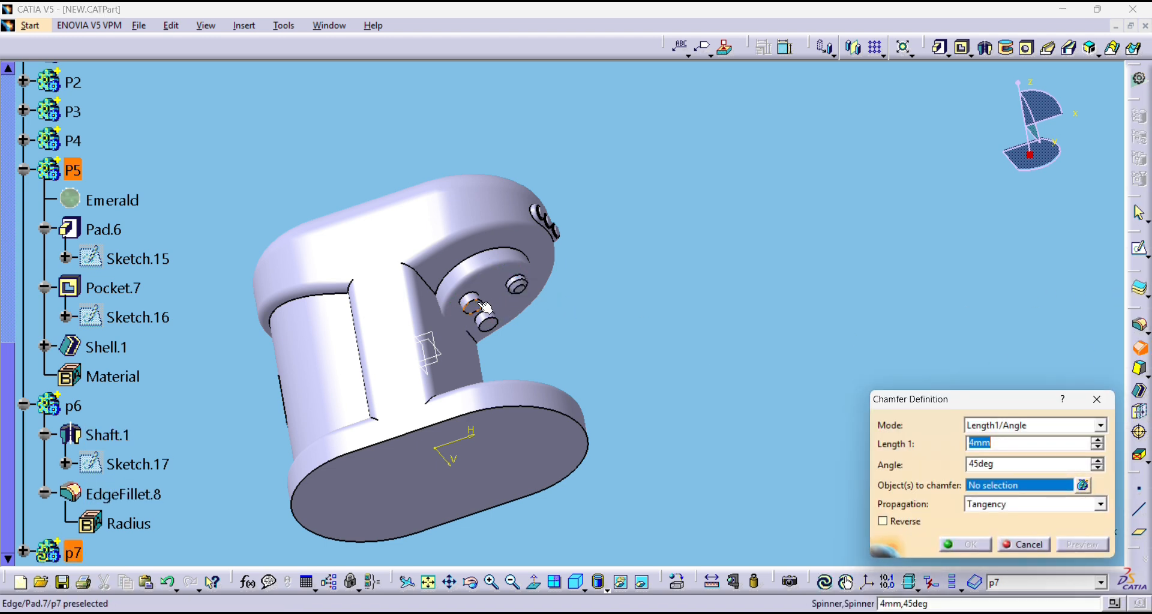
{"action": "left_click", "coordinate": [485, 308]}
{"action": "left_click", "coordinate": [491, 323]}
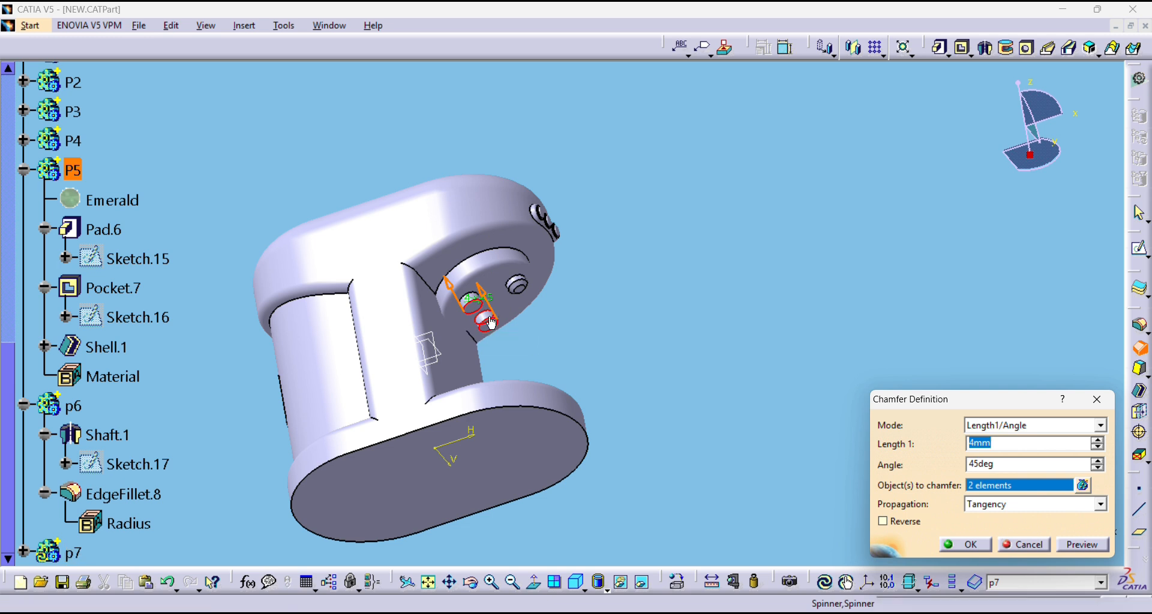
{"action": "left_click", "coordinate": [491, 324]}
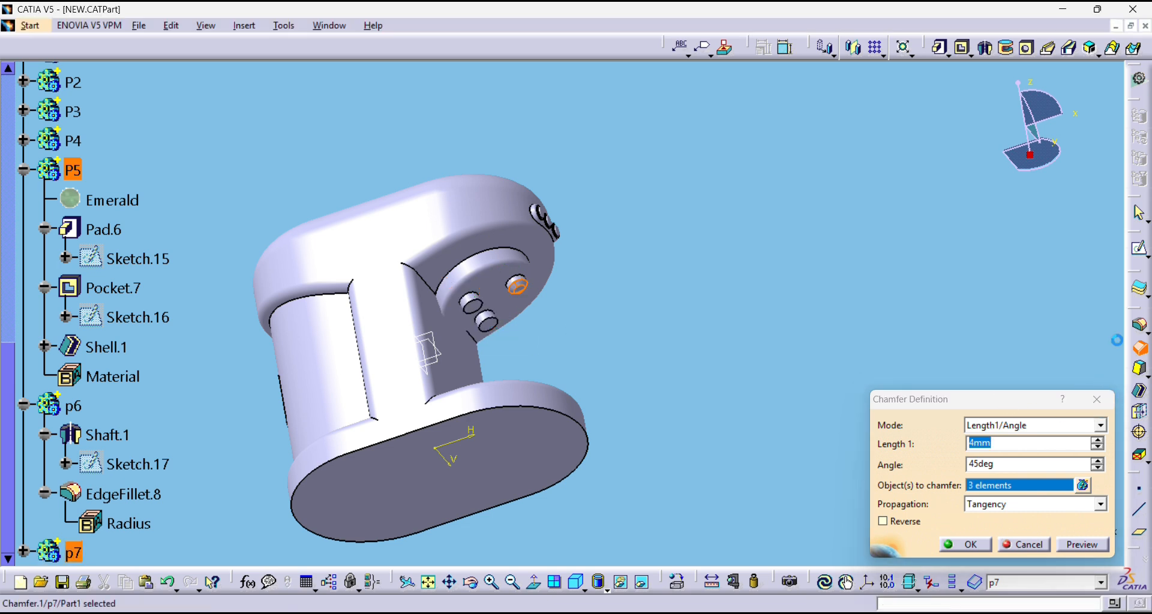
{"action": "left_click", "coordinate": [1096, 398]}
Chamfer the lower circular edges of the other two small cylinders by 4 mm at 45 degrees.
{"action": "left_click", "coordinate": [1139, 347]}
{"action": "left_click", "coordinate": [485, 325]}
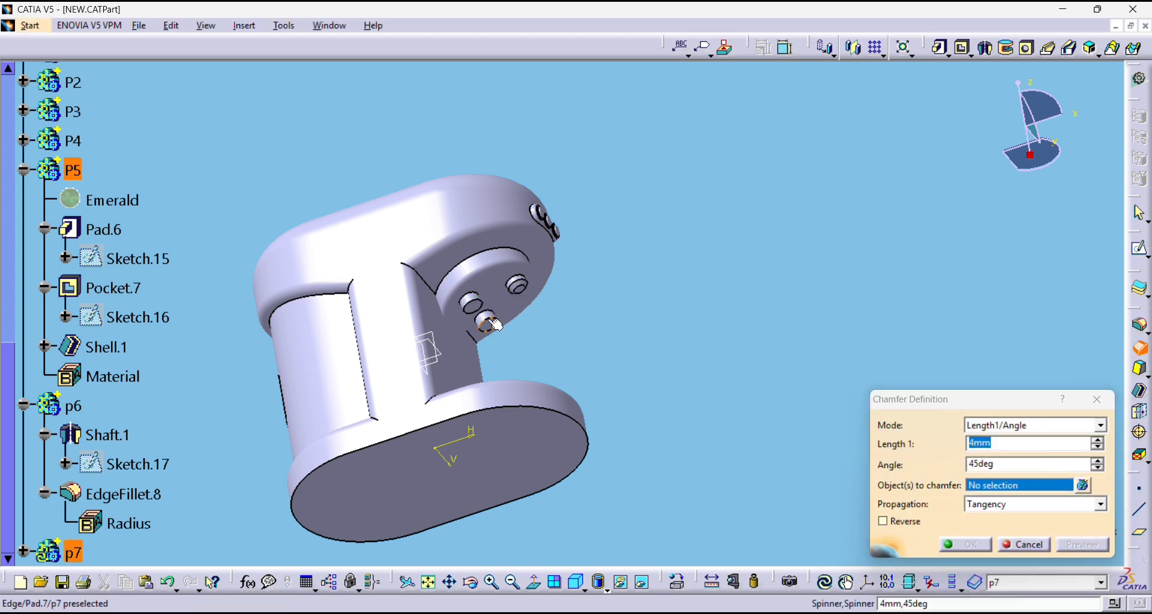
{"action": "left_click", "coordinate": [474, 306]}
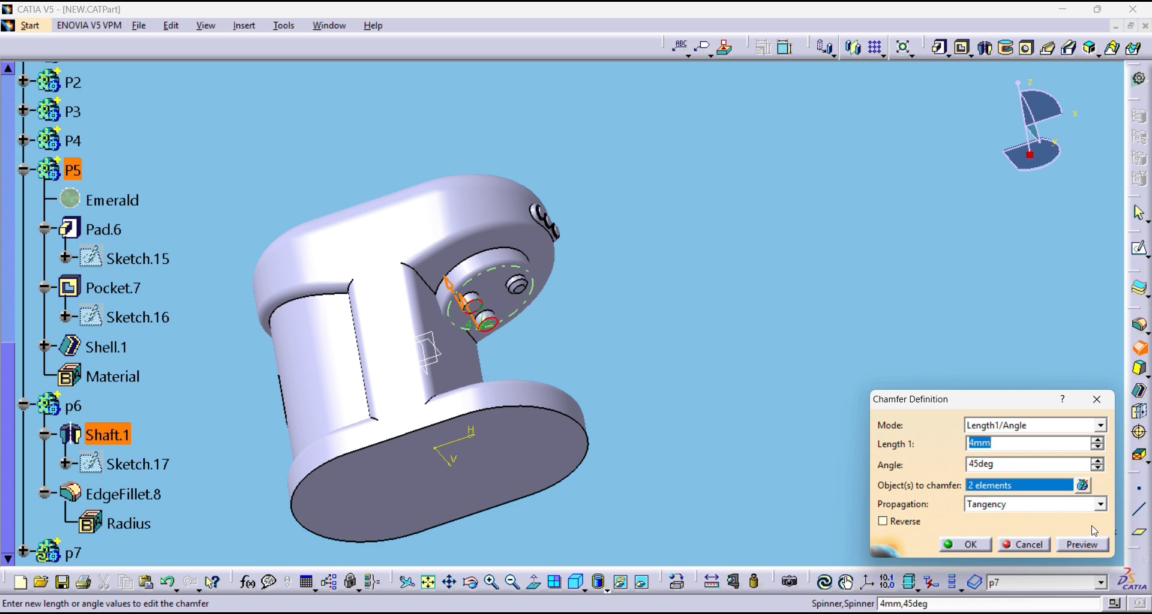
{"action": "left_click", "coordinate": [1092, 544]}
{"action": "left_click", "coordinate": [963, 545]}
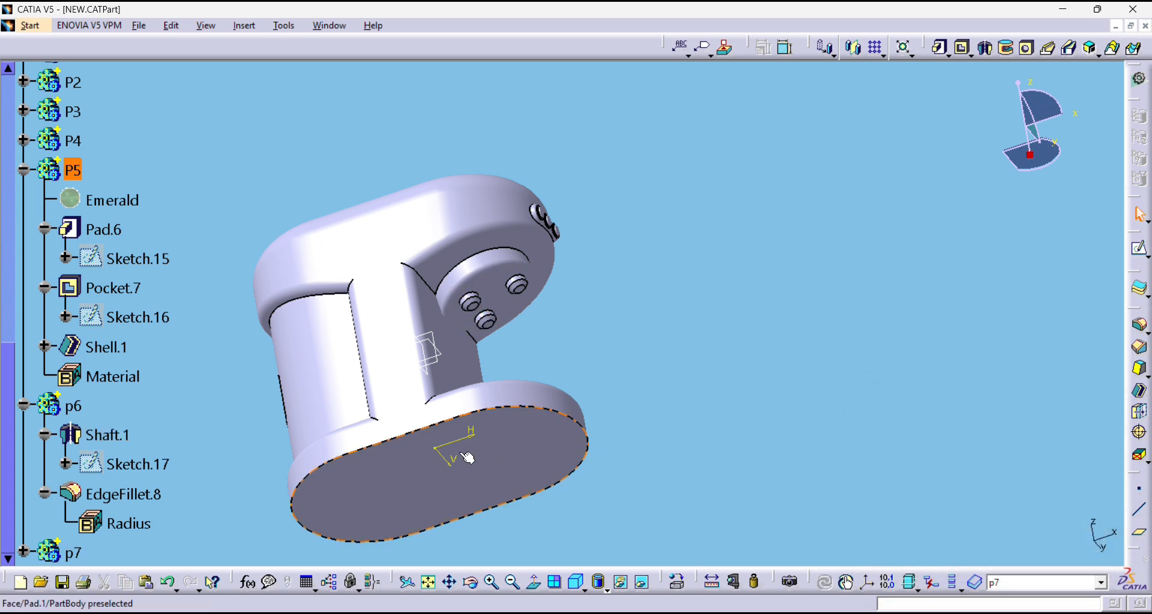
Switch the model's display style to shading with material, trying shading with edges first.
{"action": "left_click_drag", "start_coordinate": [471, 582], "coordinate": [670, 261]}
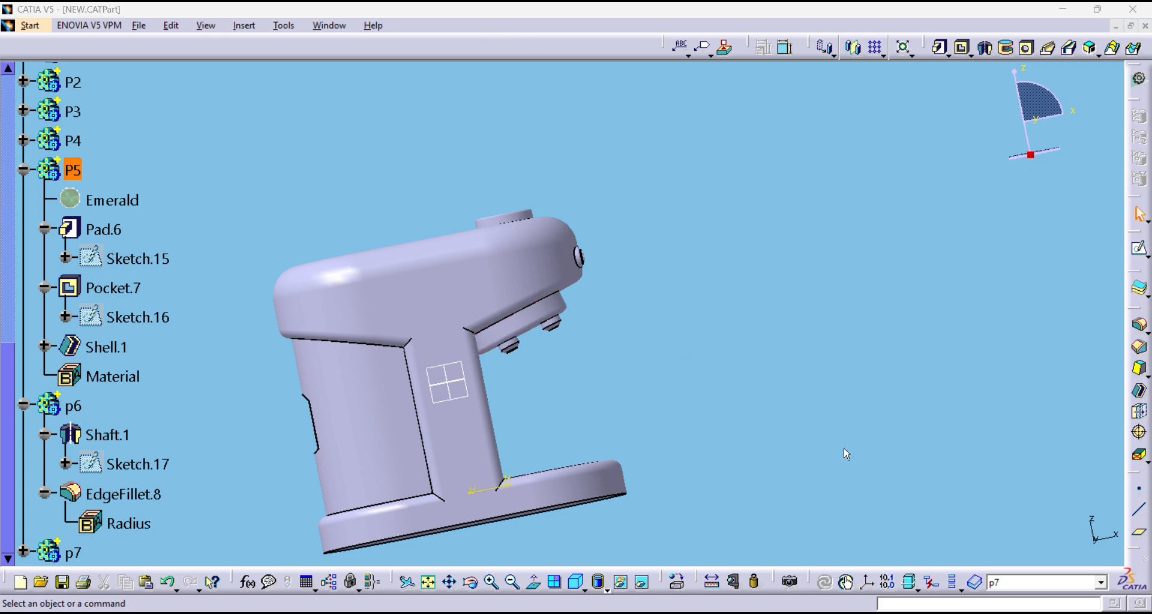
{"action": "left_click", "coordinate": [733, 582]}
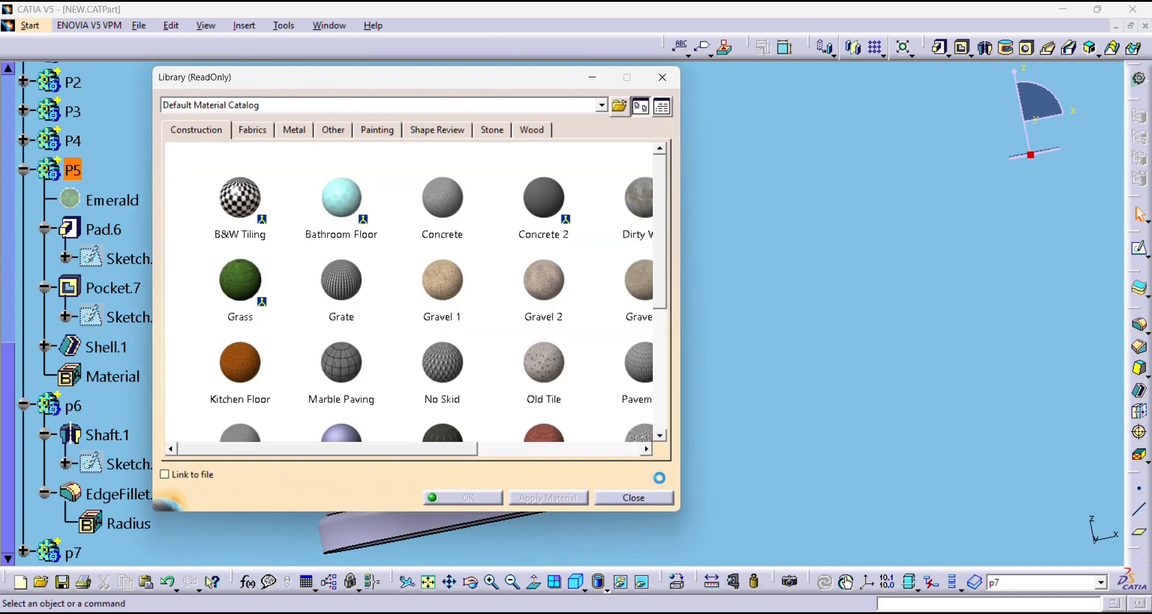
{"action": "left_click", "coordinate": [662, 77]}
{"action": "left_click", "coordinate": [606, 592]}
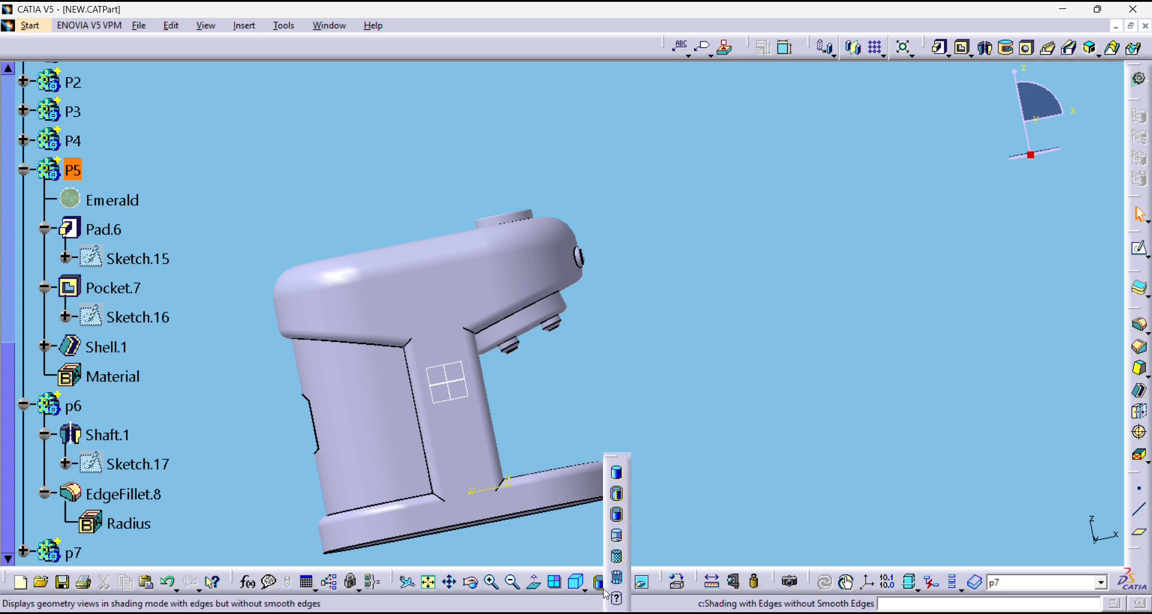
{"action": "left_click", "coordinate": [617, 494]}
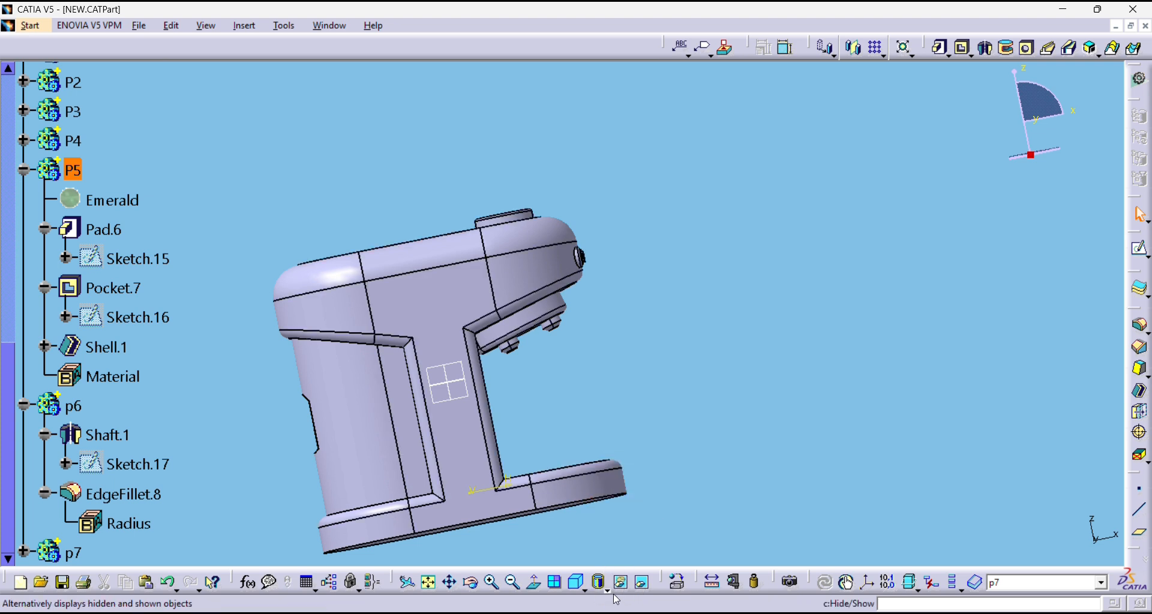
{"action": "left_click", "coordinate": [607, 592]}
{"action": "left_click", "coordinate": [617, 546]}
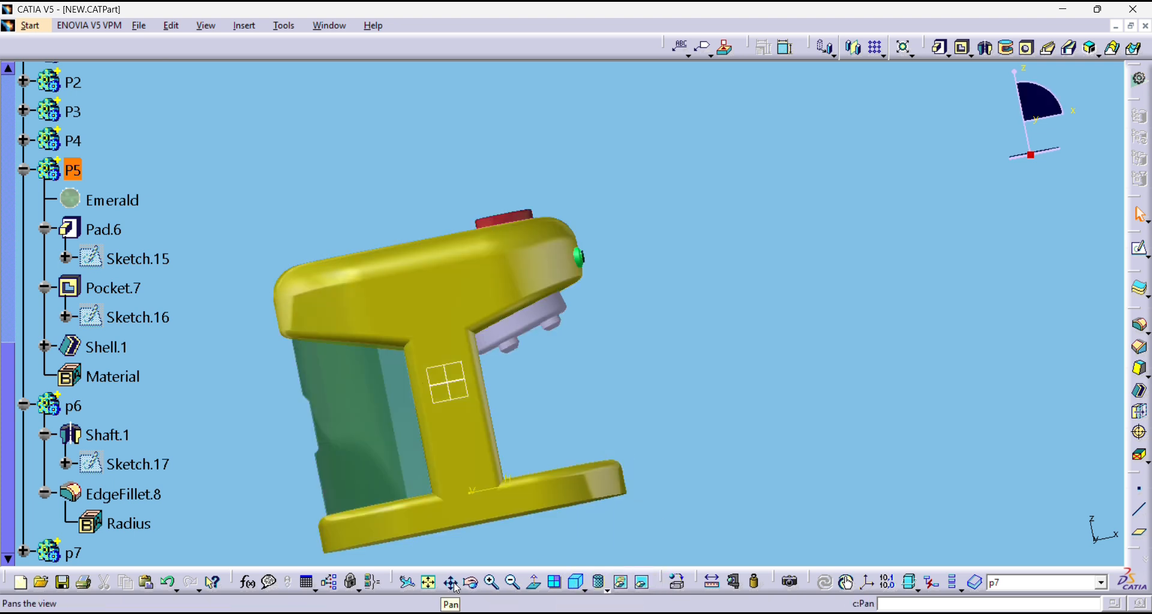
Apply the Nickel metal material to the round brewing head, body p6.
{"action": "left_click", "coordinate": [454, 586]}
{"action": "left_click_drag", "start_coordinate": [584, 342], "coordinate": [549, 236]}
{"action": "left_click", "coordinate": [472, 585]}
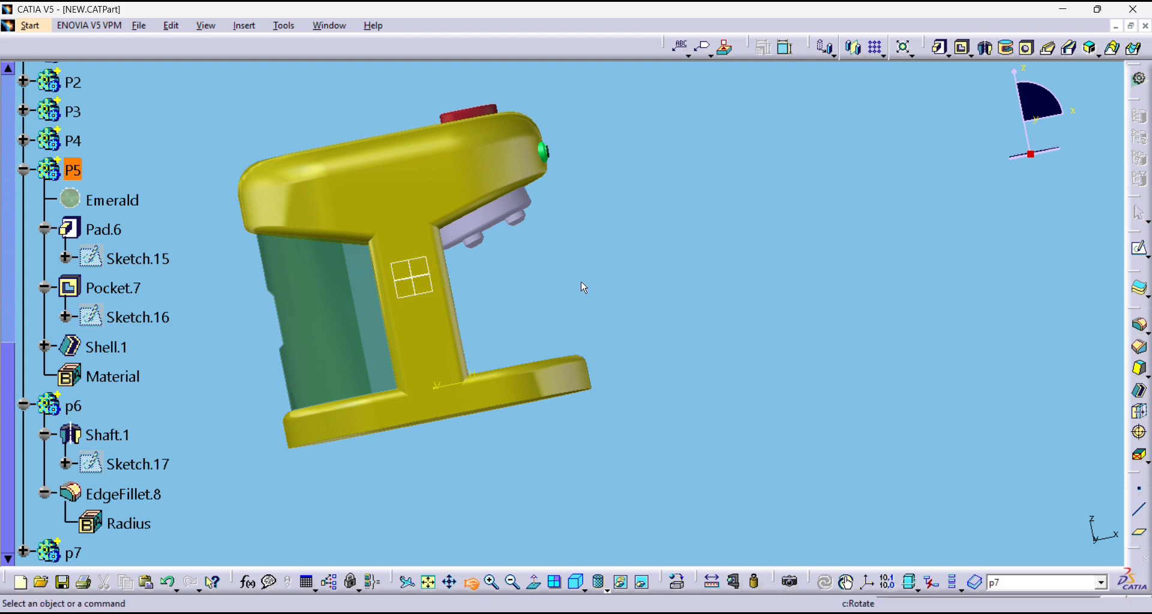
{"action": "left_click_drag", "start_coordinate": [583, 287], "coordinate": [746, 480]}
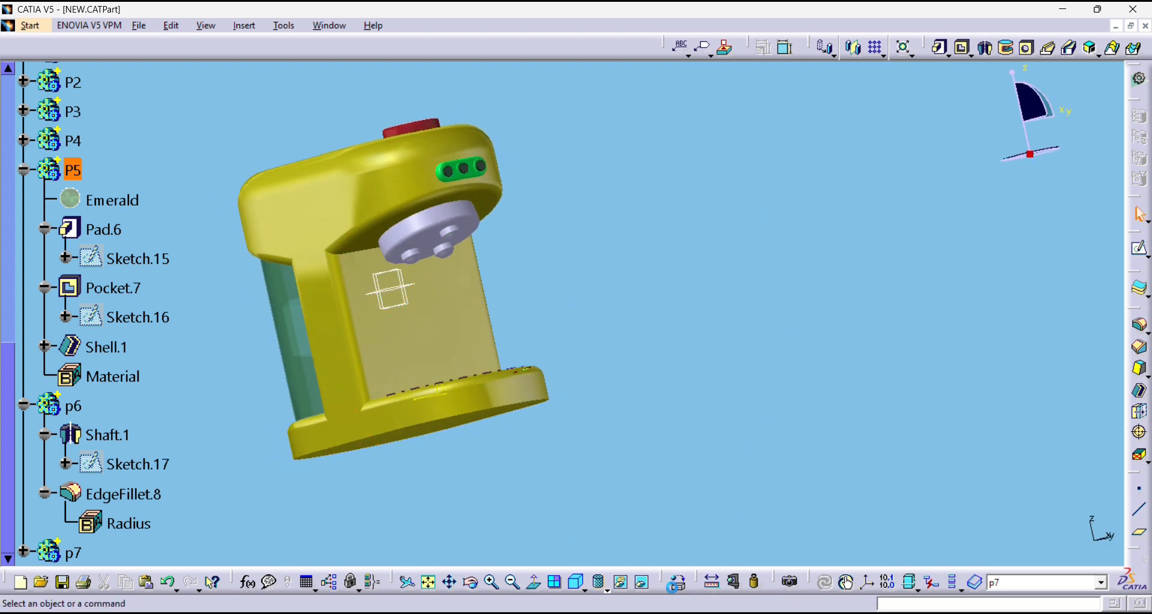
{"action": "left_click", "coordinate": [674, 583]}
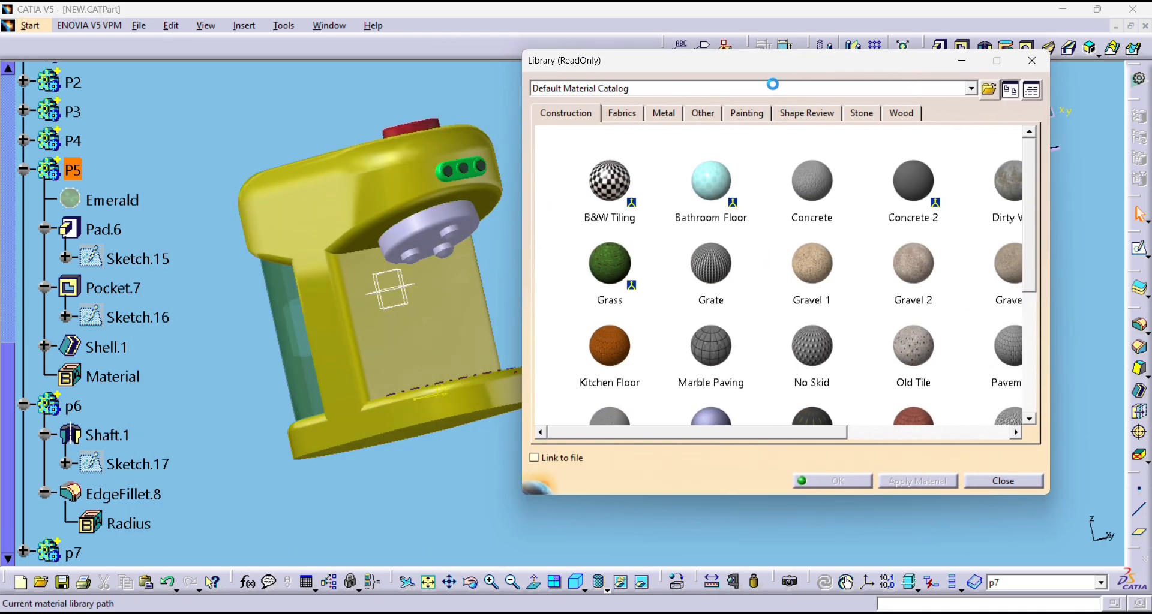
{"action": "left_click", "coordinate": [674, 114]}
{"action": "left_click", "coordinate": [695, 221]}
{"action": "left_click", "coordinate": [906, 184]}
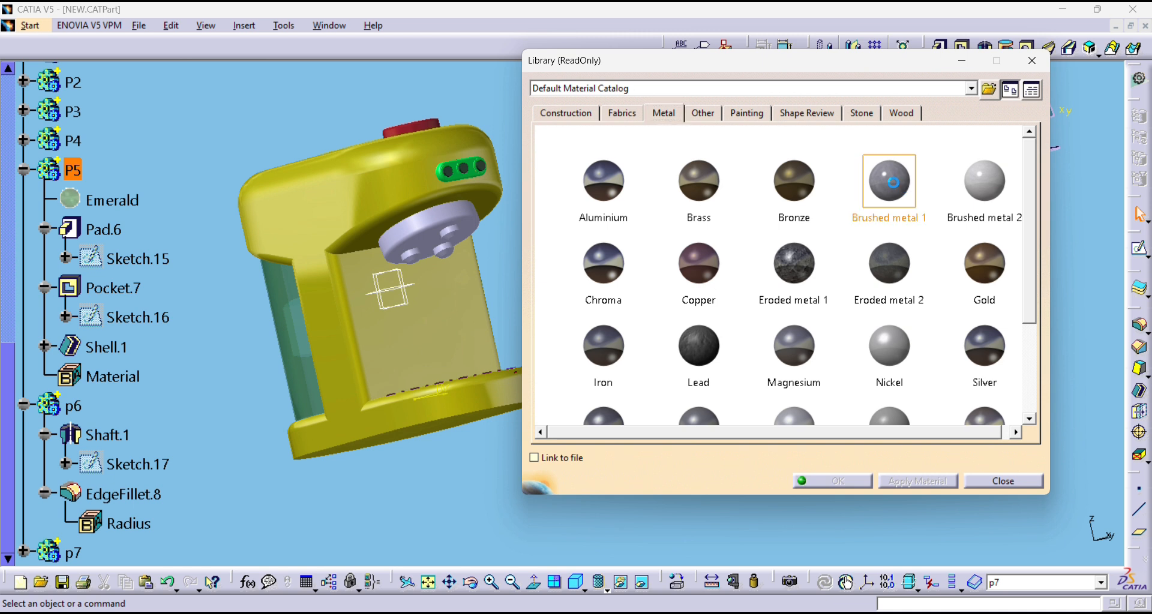
{"action": "left_click", "coordinate": [889, 346]}
{"action": "left_click", "coordinate": [483, 216]}
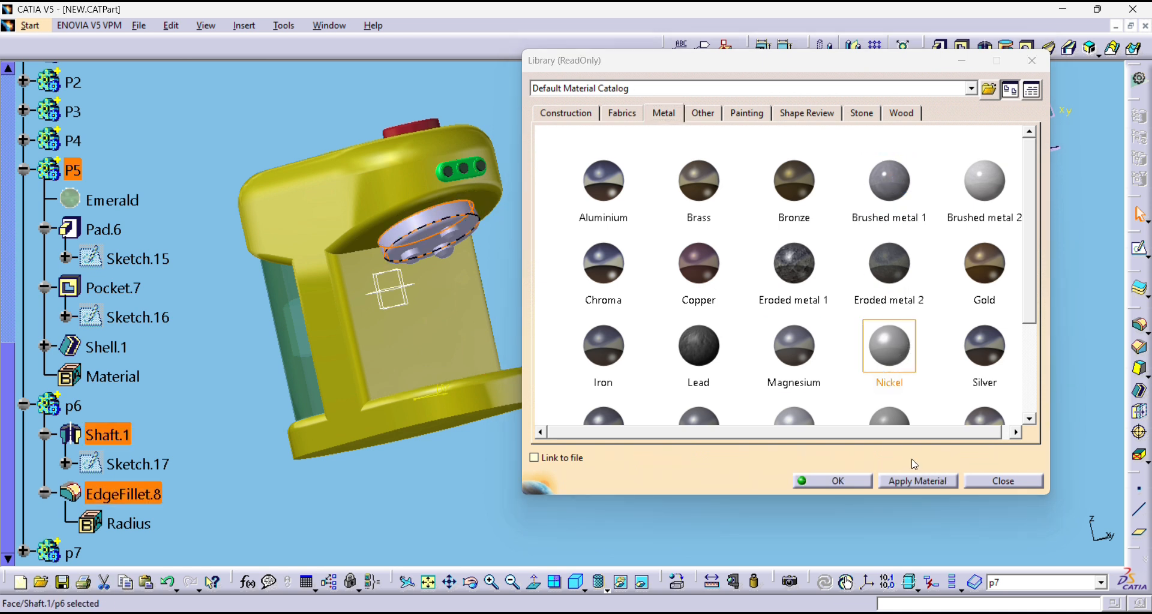
{"action": "left_click", "coordinate": [918, 481]}
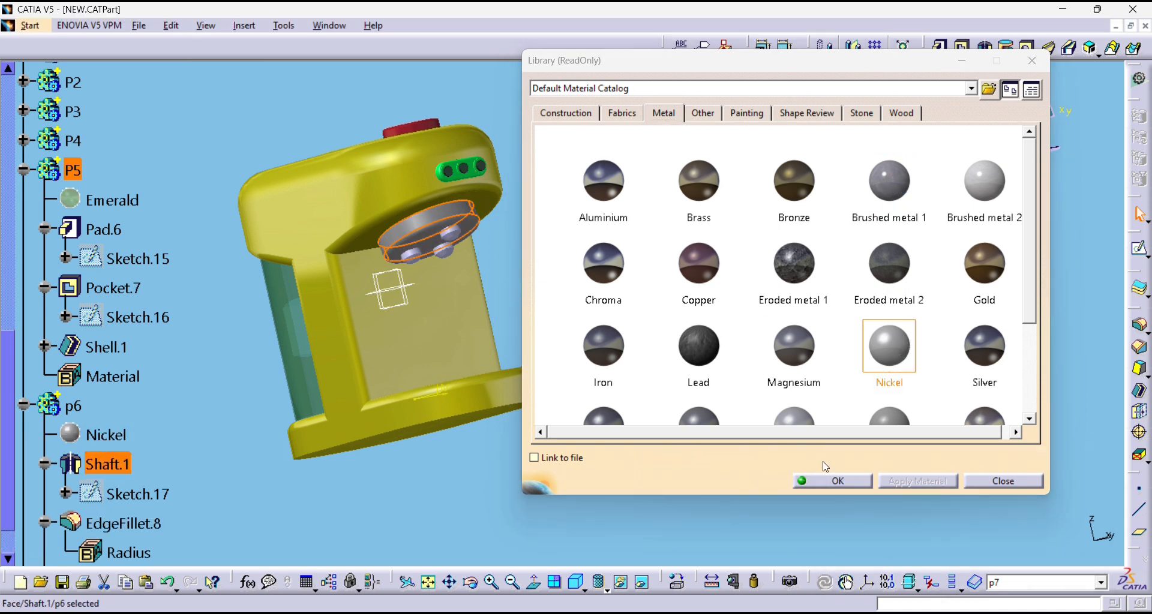
Apply a painting material to the three small nozzles, trying Black and DS Yellow and settling on Grey Blue.
{"action": "left_click", "coordinate": [746, 113]}
{"action": "left_click", "coordinate": [699, 181]}
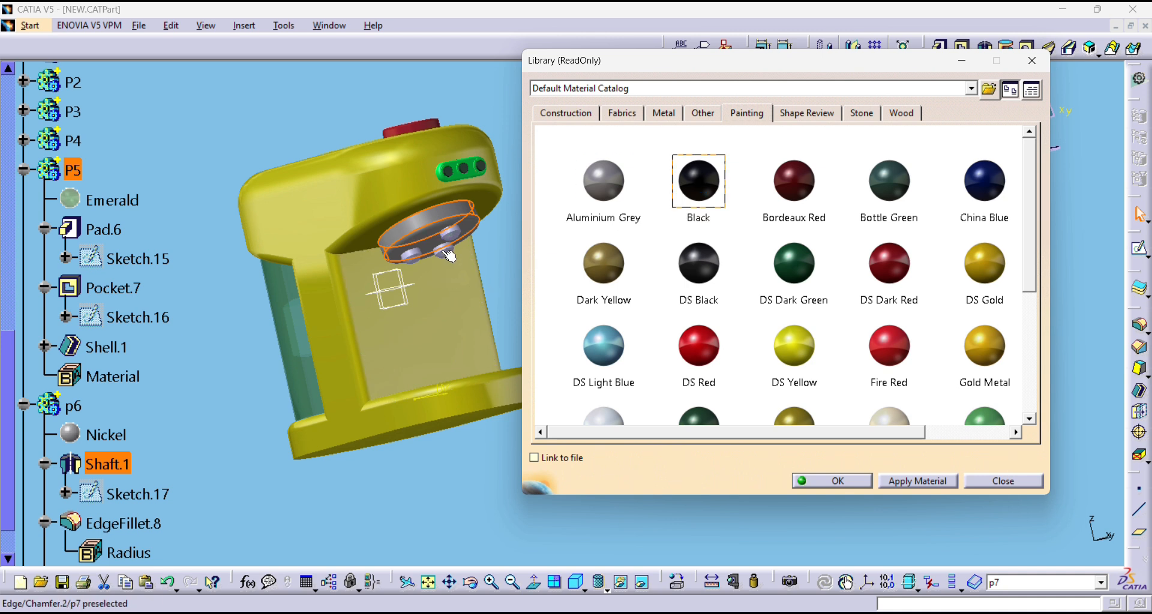
{"action": "left_click", "coordinate": [922, 482]}
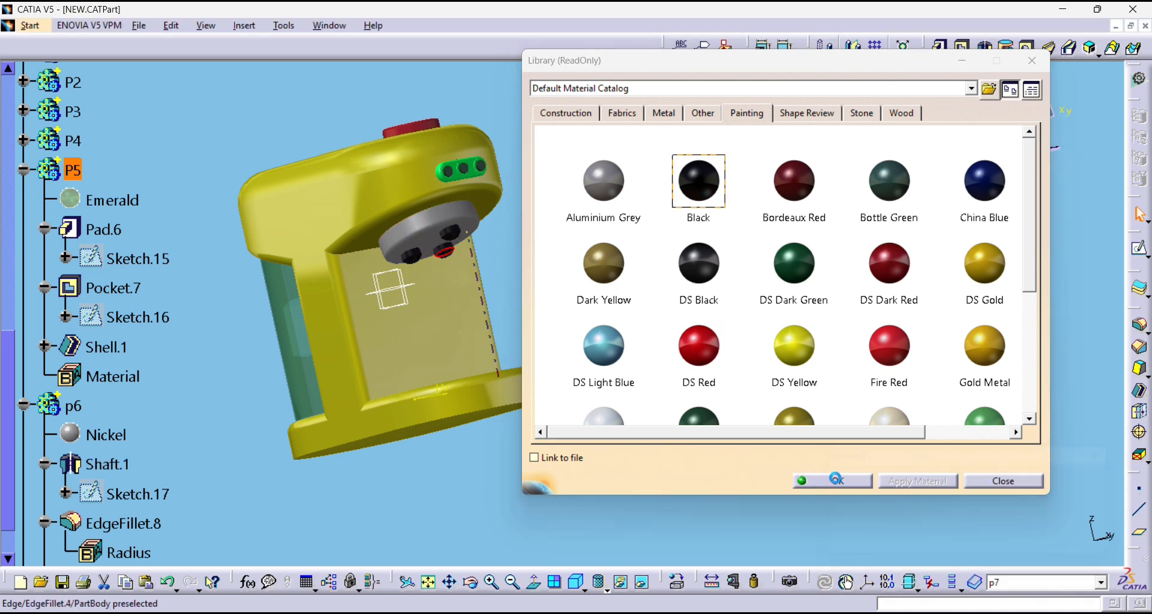
{"action": "left_click", "coordinate": [794, 346]}
{"action": "left_click", "coordinate": [918, 481]}
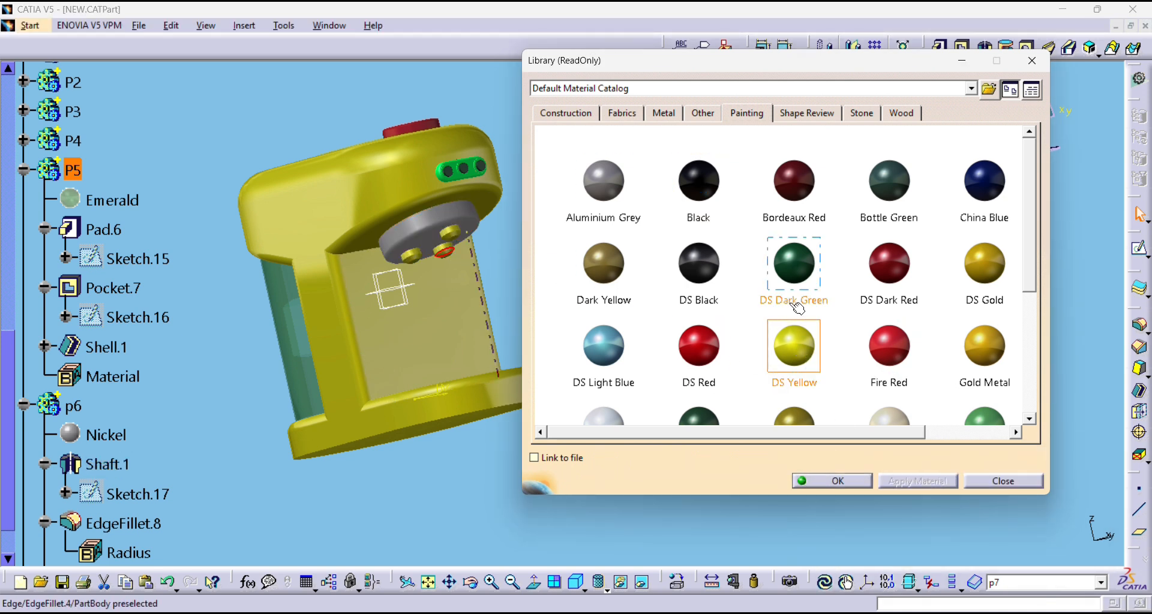
{"action": "scroll", "coordinate": [789, 360], "scroll_direction": "down", "scroll_amount": 1}
{"action": "left_click", "coordinate": [603, 339]}
{"action": "left_click", "coordinate": [914, 481]}
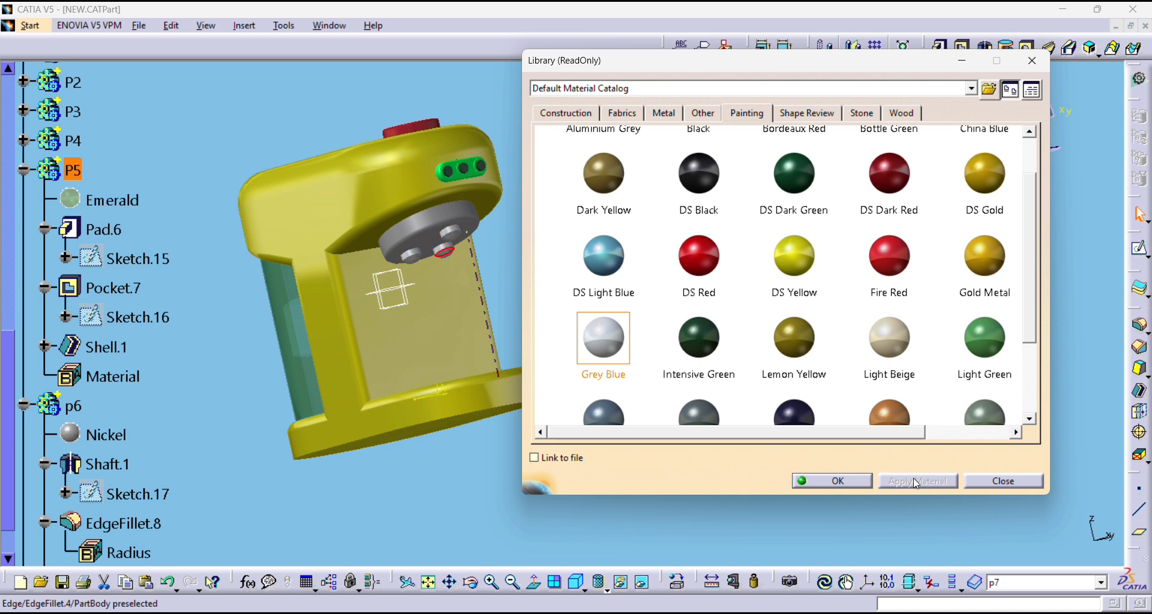
Apply Grey Blue to the fillet face on the brewing head's underside as well and finish the material assignment.
{"action": "left_click", "coordinate": [466, 230]}
{"action": "left_click", "coordinate": [906, 479]}
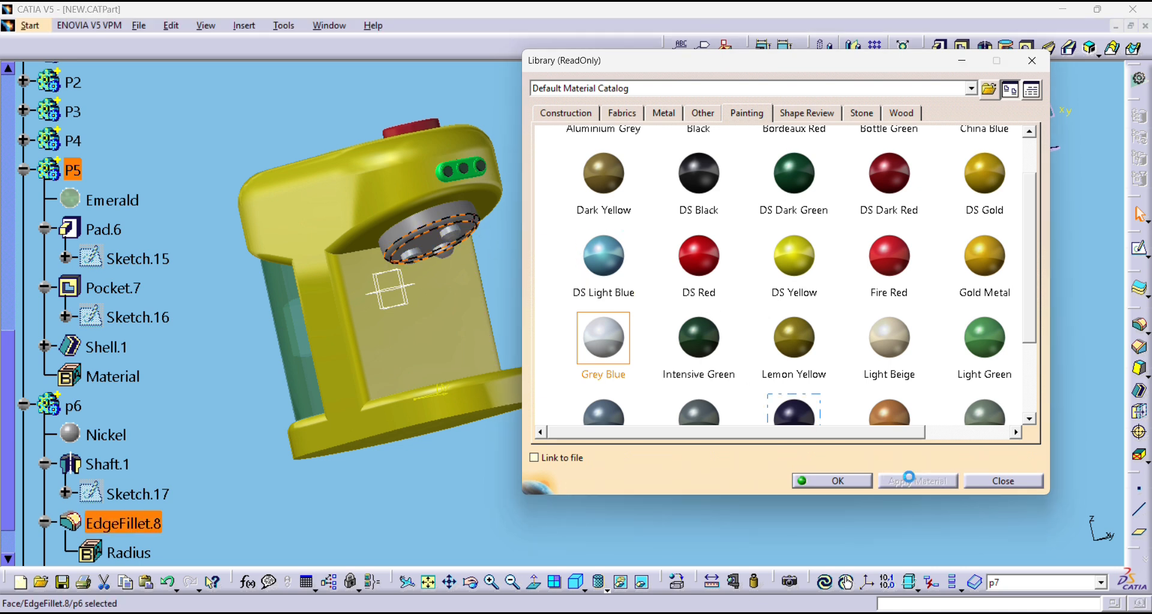
{"action": "left_click", "coordinate": [451, 234]}
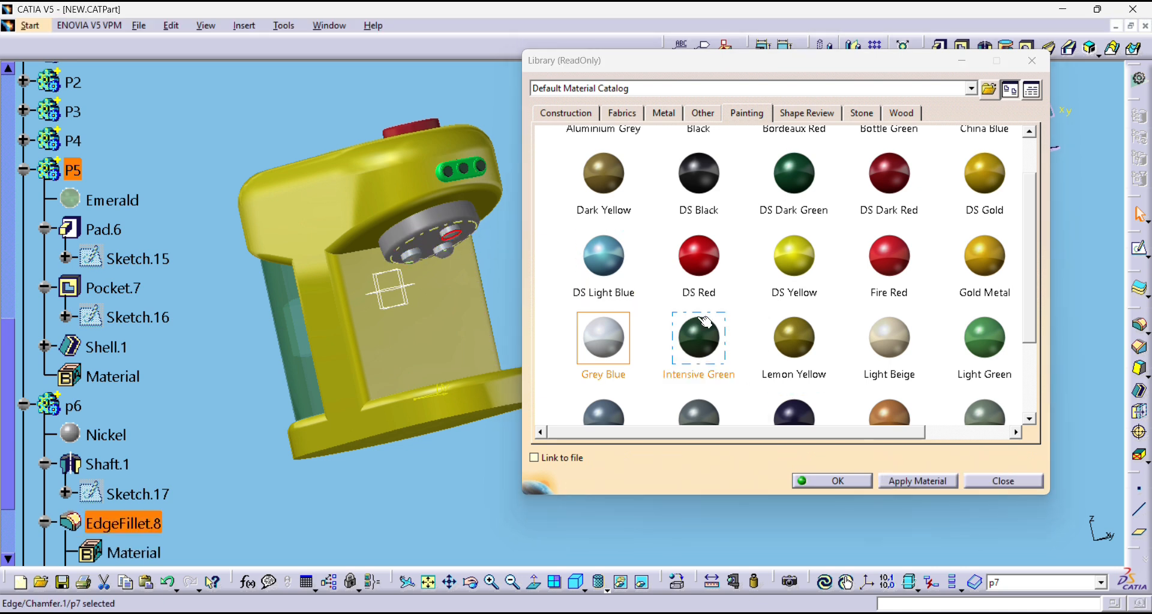
{"action": "scroll", "coordinate": [725, 335], "scroll_direction": "down", "scroll_amount": 1}
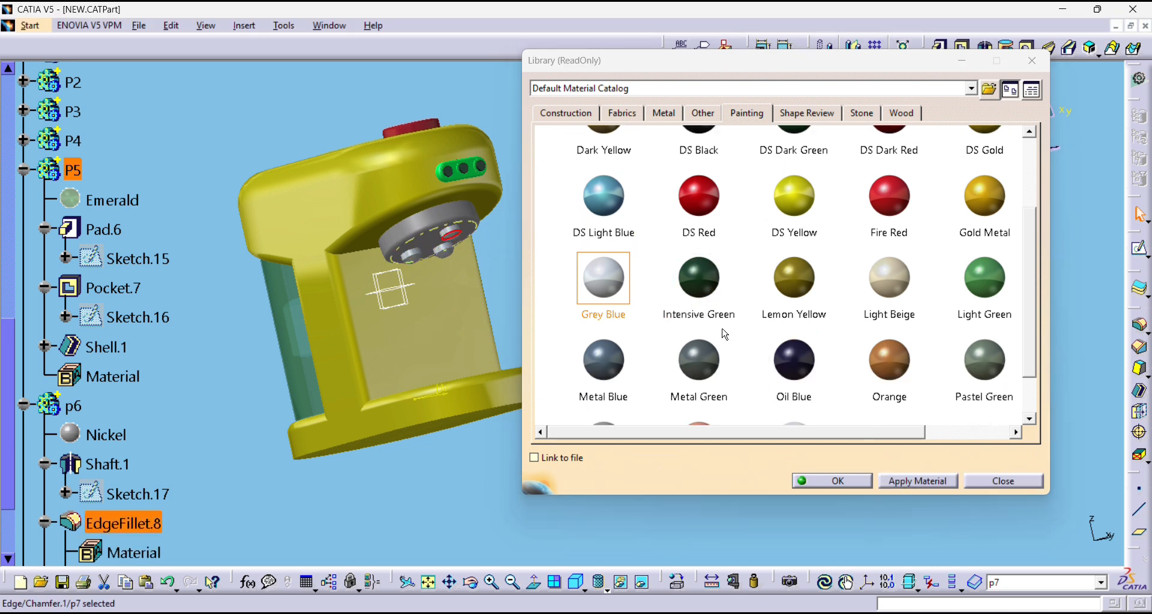
{"action": "left_click", "coordinate": [842, 481]}
Render a photorealistic image of the whole coffee machine seen from above its front corner, and dismiss the security notification.
{"action": "middle_click_drag", "start_coordinate": [528, 347], "coordinate": [444, 301]}
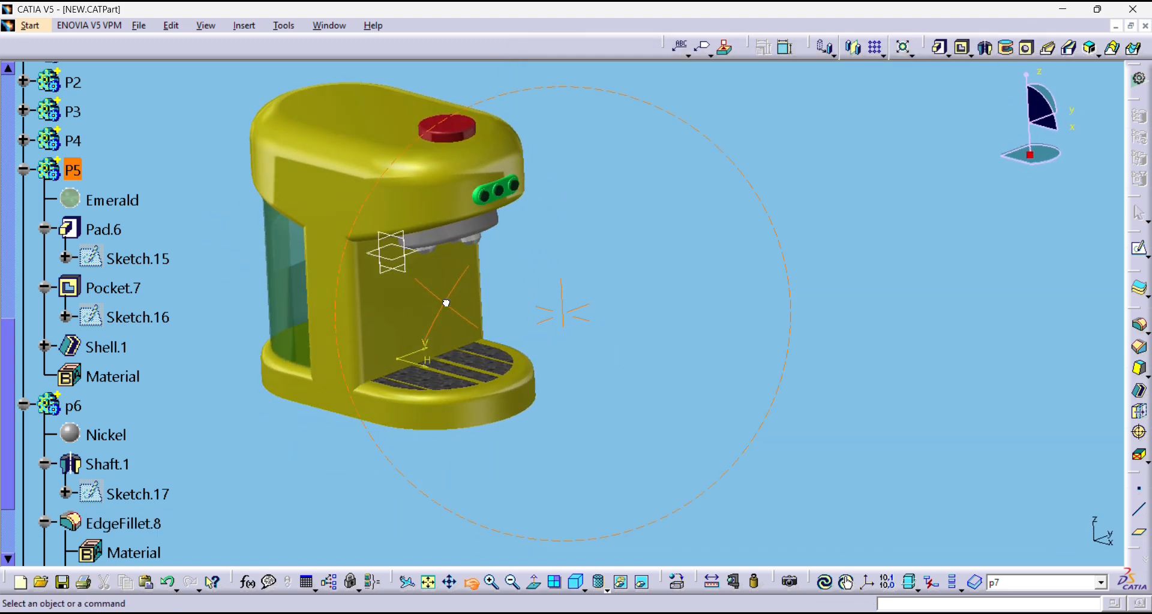
{"action": "left_click_drag", "start_coordinate": [417, 282], "coordinate": [591, 375]}
{"action": "left_click", "coordinate": [478, 586]}
{"action": "left_click", "coordinate": [490, 584]}
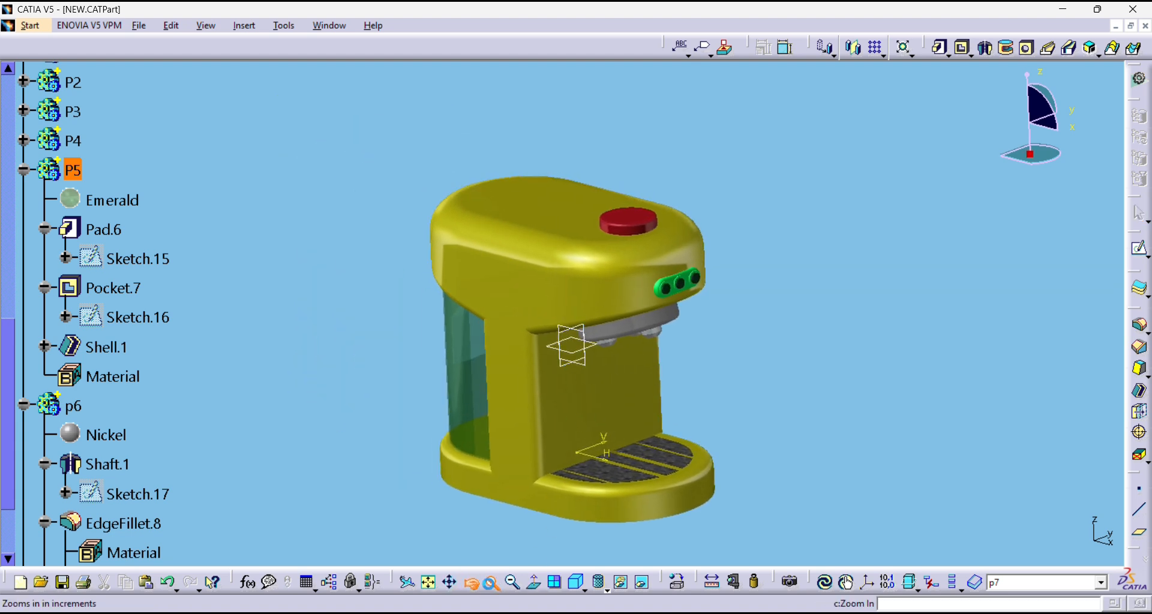
{"action": "left_click", "coordinate": [450, 584]}
{"action": "left_click_drag", "start_coordinate": [450, 476], "coordinate": [428, 421]}
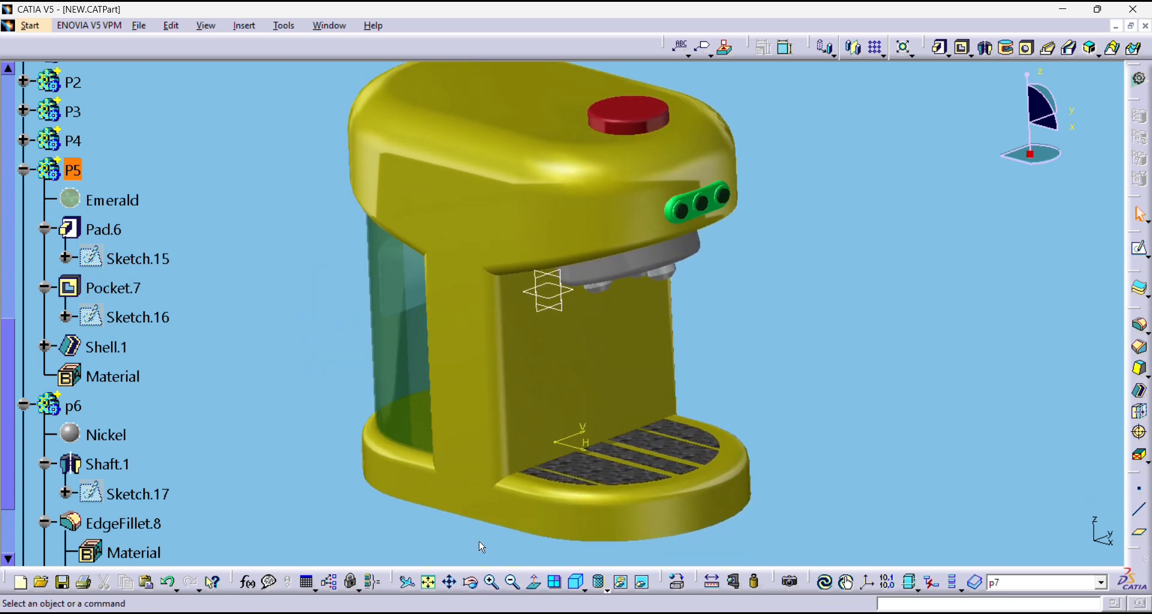
{"action": "left_click", "coordinate": [512, 583]}
{"action": "left_click", "coordinate": [450, 582]}
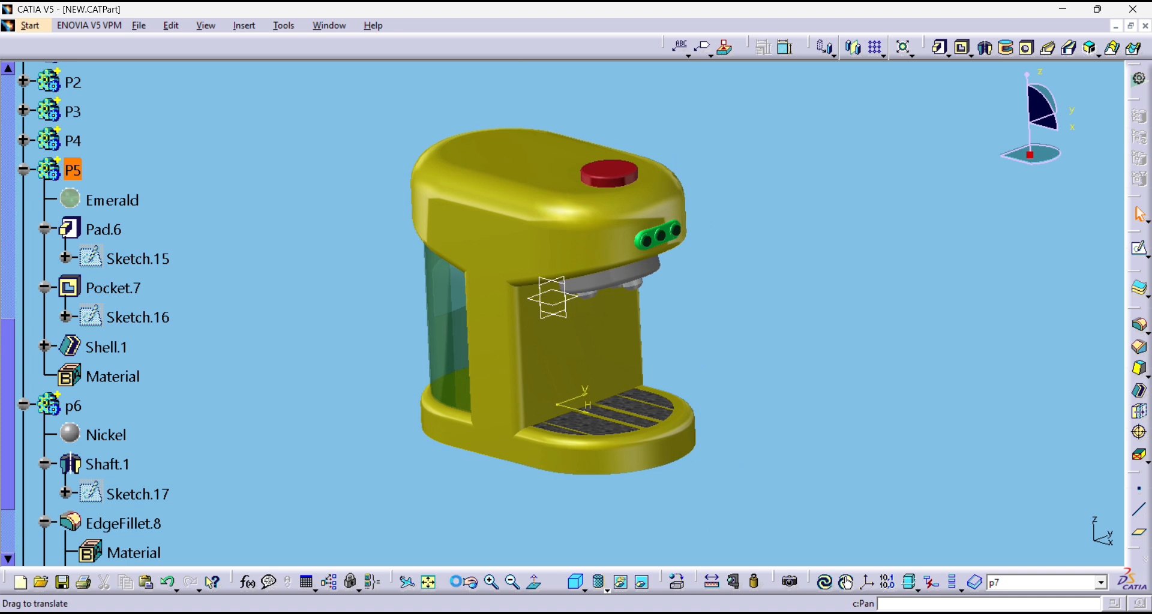
{"action": "left_click", "coordinate": [521, 455]}
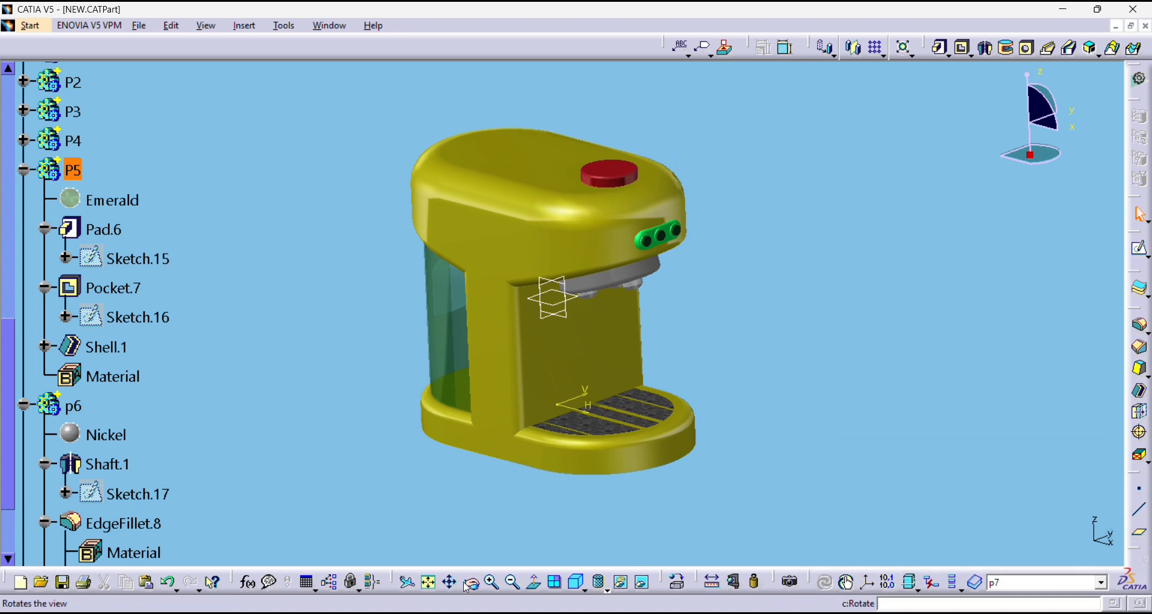
{"action": "left_click", "coordinate": [790, 582]}
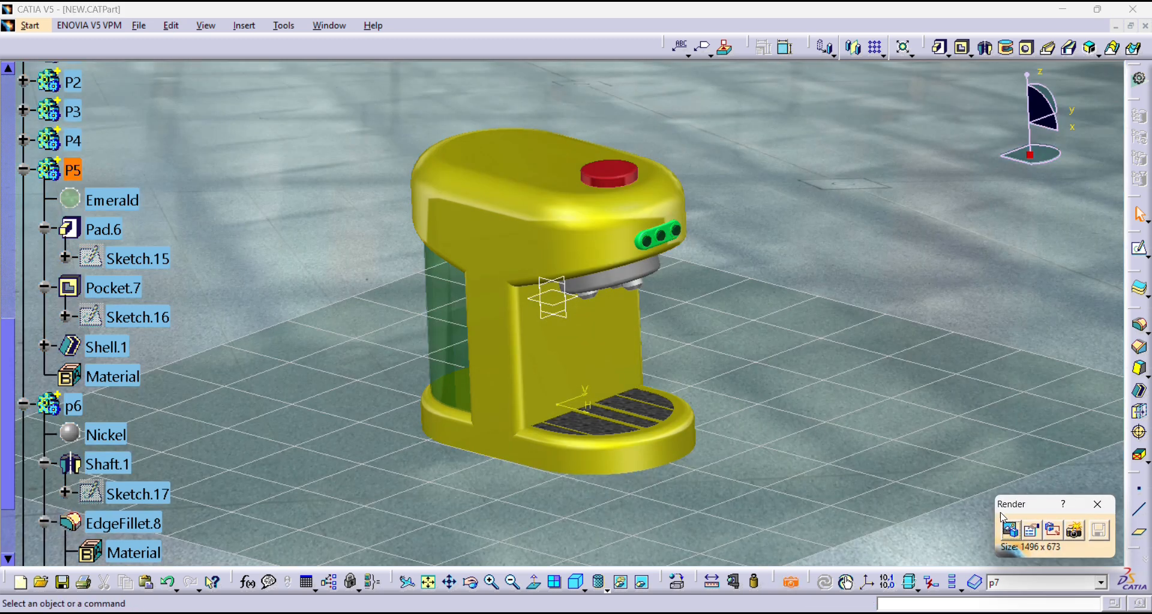
{"action": "left_click", "coordinate": [1074, 529]}
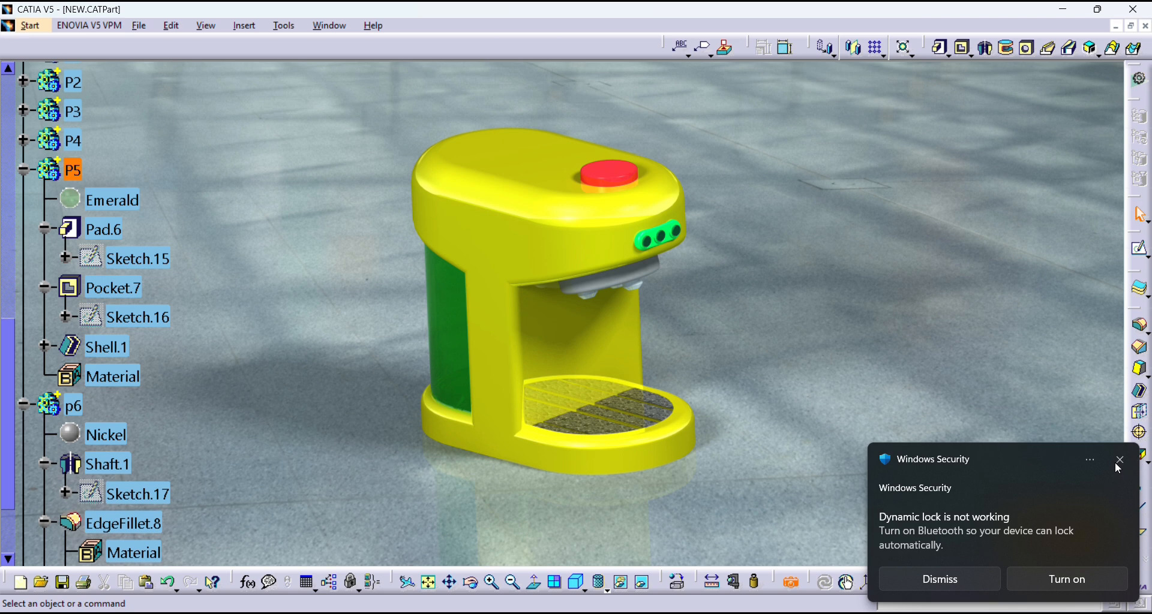
{"action": "left_click", "coordinate": [1117, 462]}
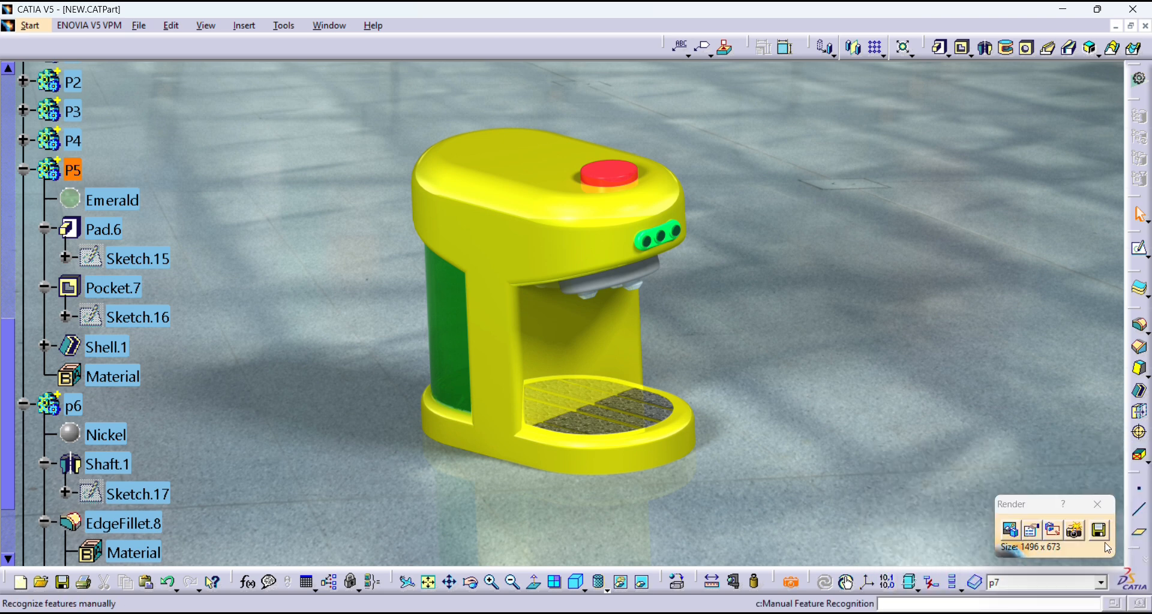